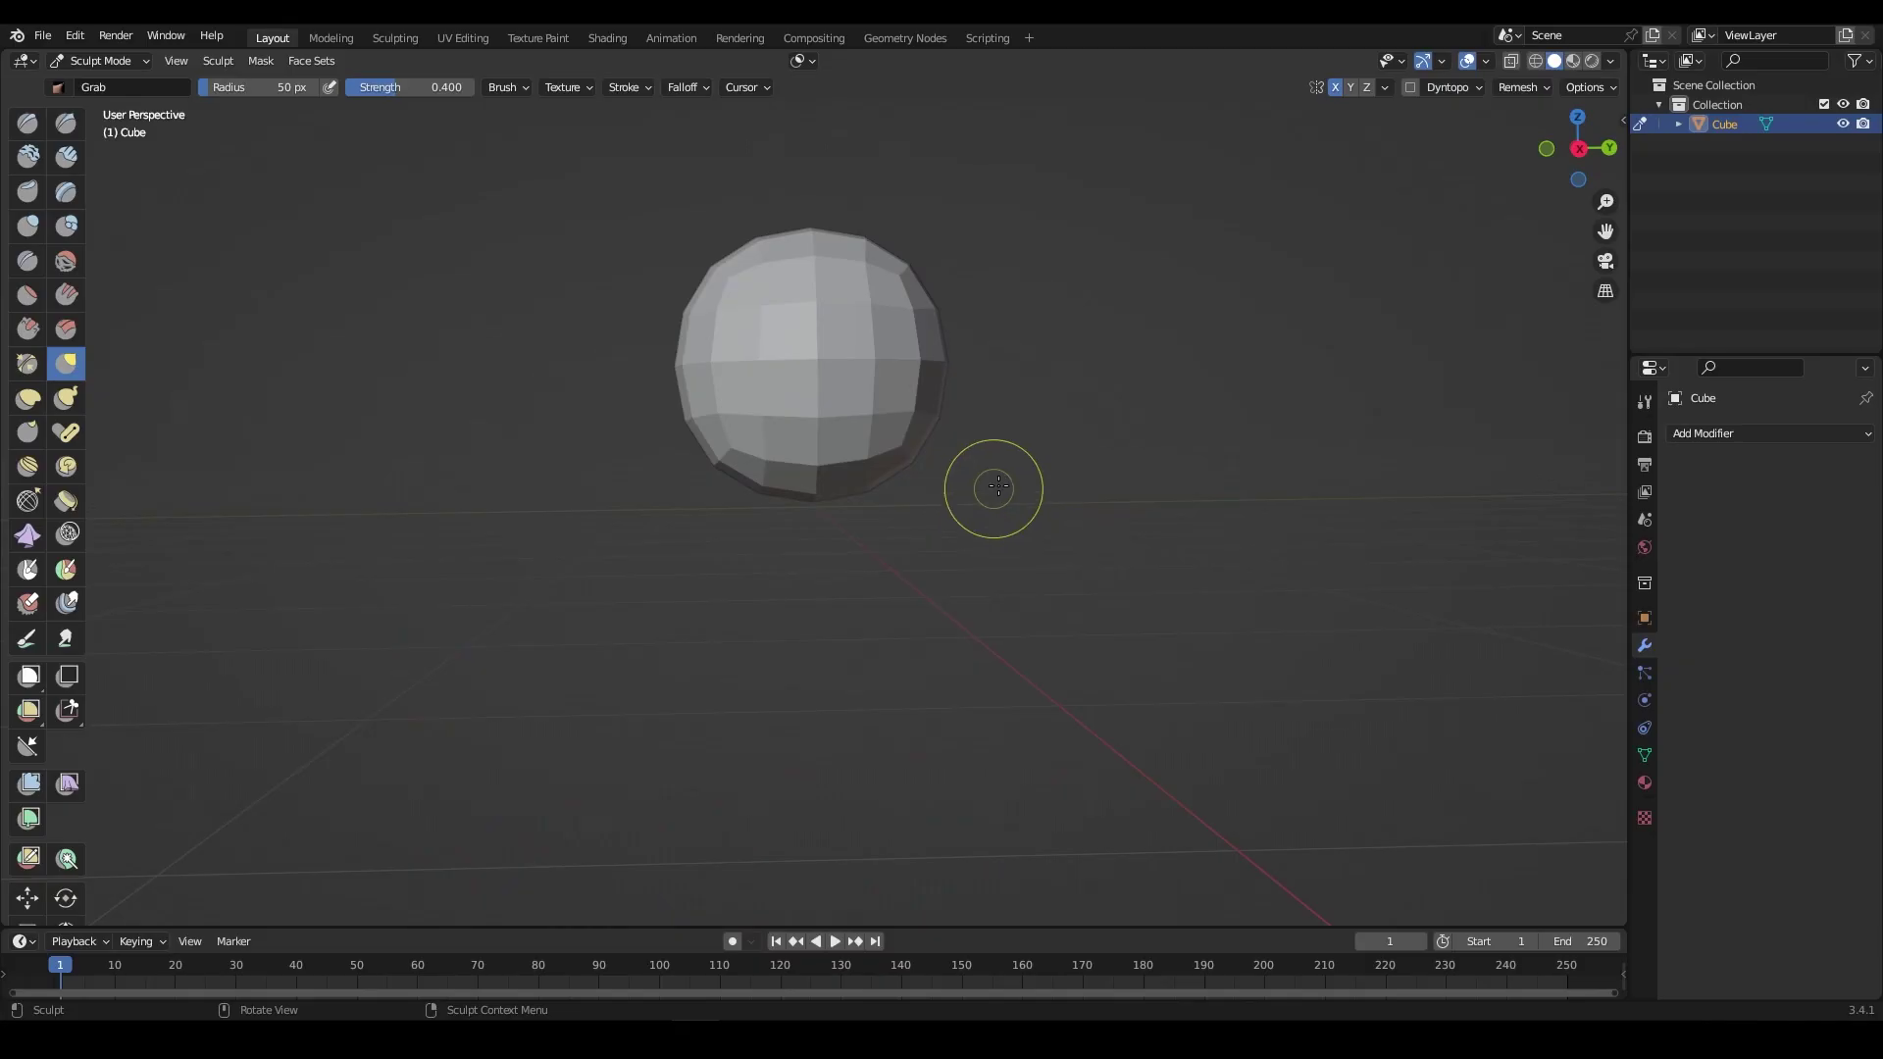
Step: Voxel-remesh the blocked-out head and neck at a 0.0580 m voxel size
alt+drag(1076, 508, 980, 542)
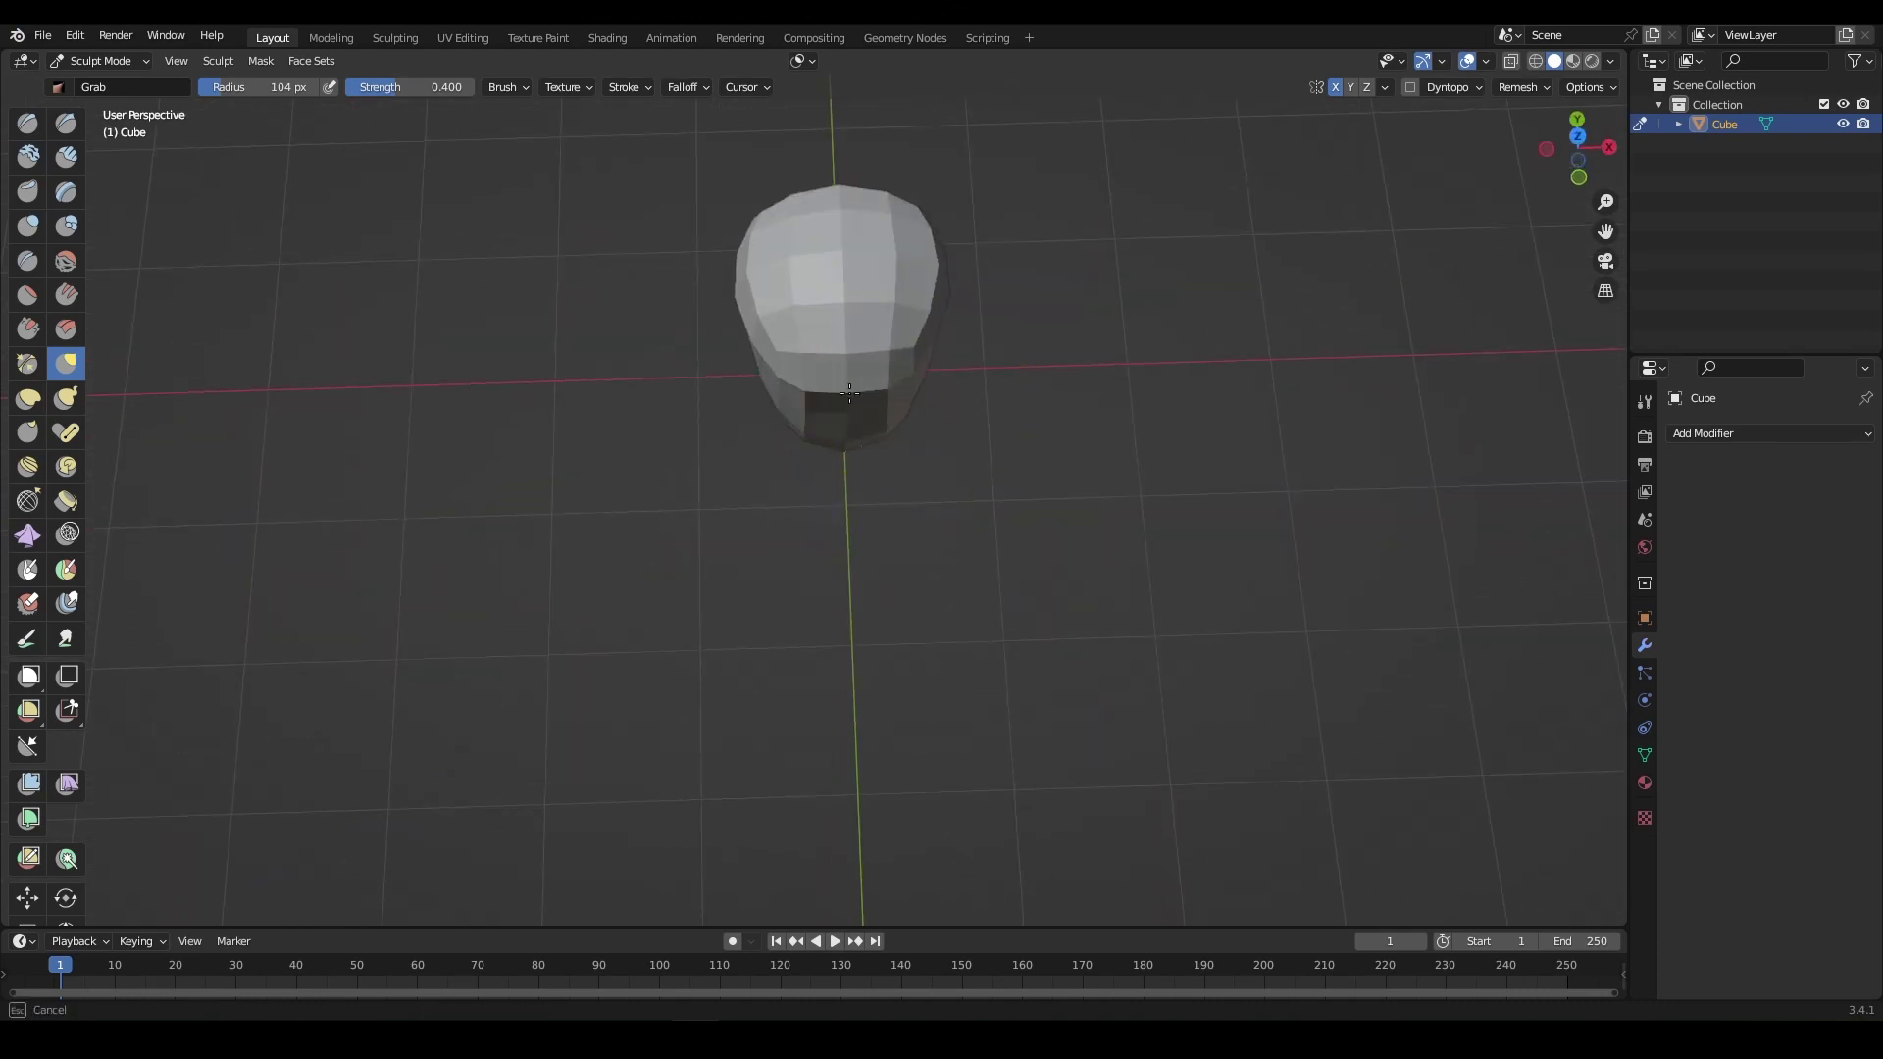
alt+drag(923, 456, 963, 538)
scroll(1191, 639, up, 2)
alt+drag(1191, 639, 1167, 568)
key(r)
click(1102, 472)
key(ctrl+r)
Step: Shrink the brush to about 21 px and pull the head shape with Grab
key(f)
click(922, 517)
mouse_move(1001, 542)
alt+mouse_down()
mouse_move(932, 519)
mouse_move(1039, 549)
alt+mouse_up()
scroll(1115, 484, up, 3)
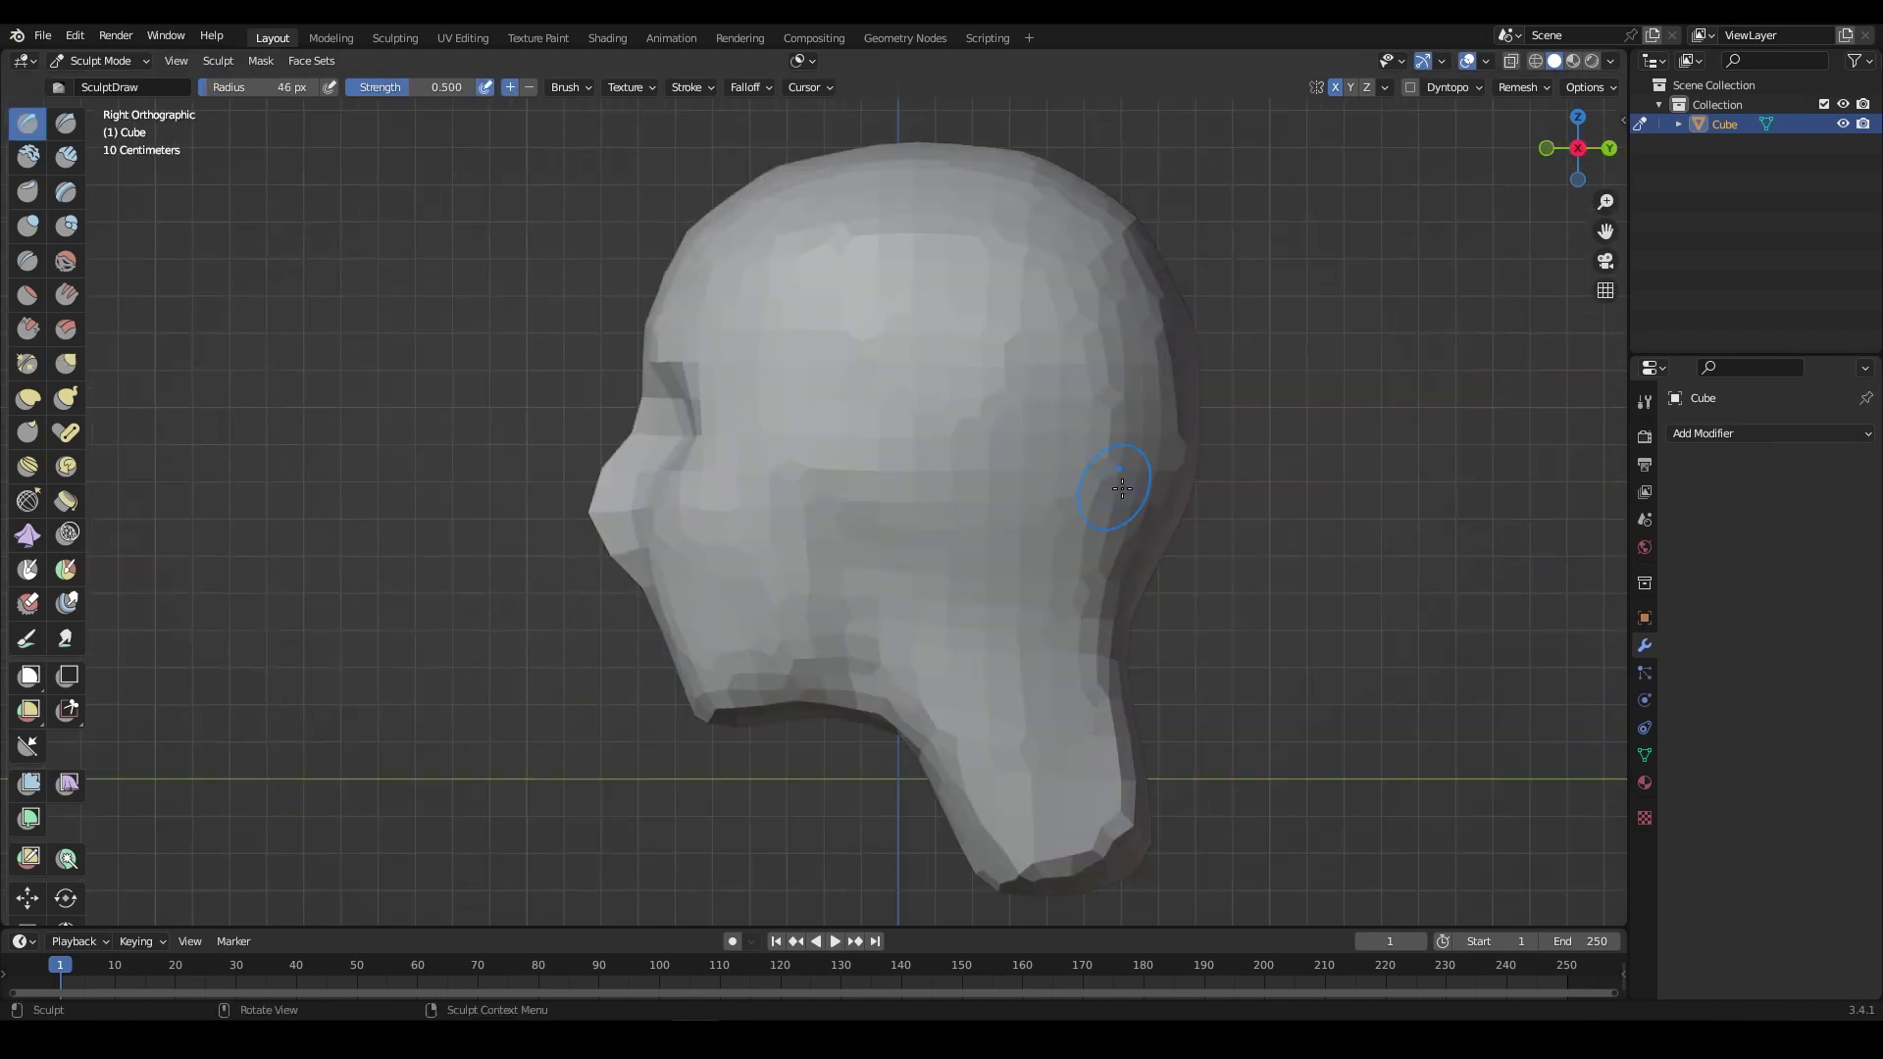
key(g)
mouse_move(615, 555)
alt+mouse_down()
mouse_move(1442, 631)
mouse_move(819, 630)
mouse_move(754, 651)
mouse_move(981, 677)
mouse_move(802, 414)
alt+mouse_up()
Step: Build up facial forms with Clay Strips, then resize the Grab brush
key(shift+c)
key(g)
key(f)
scroll(802, 414, up, 2)
scroll(1017, 628, down, 3)
Step: Remesh the head finer and face it straight on with SculptDraw active
key(r)
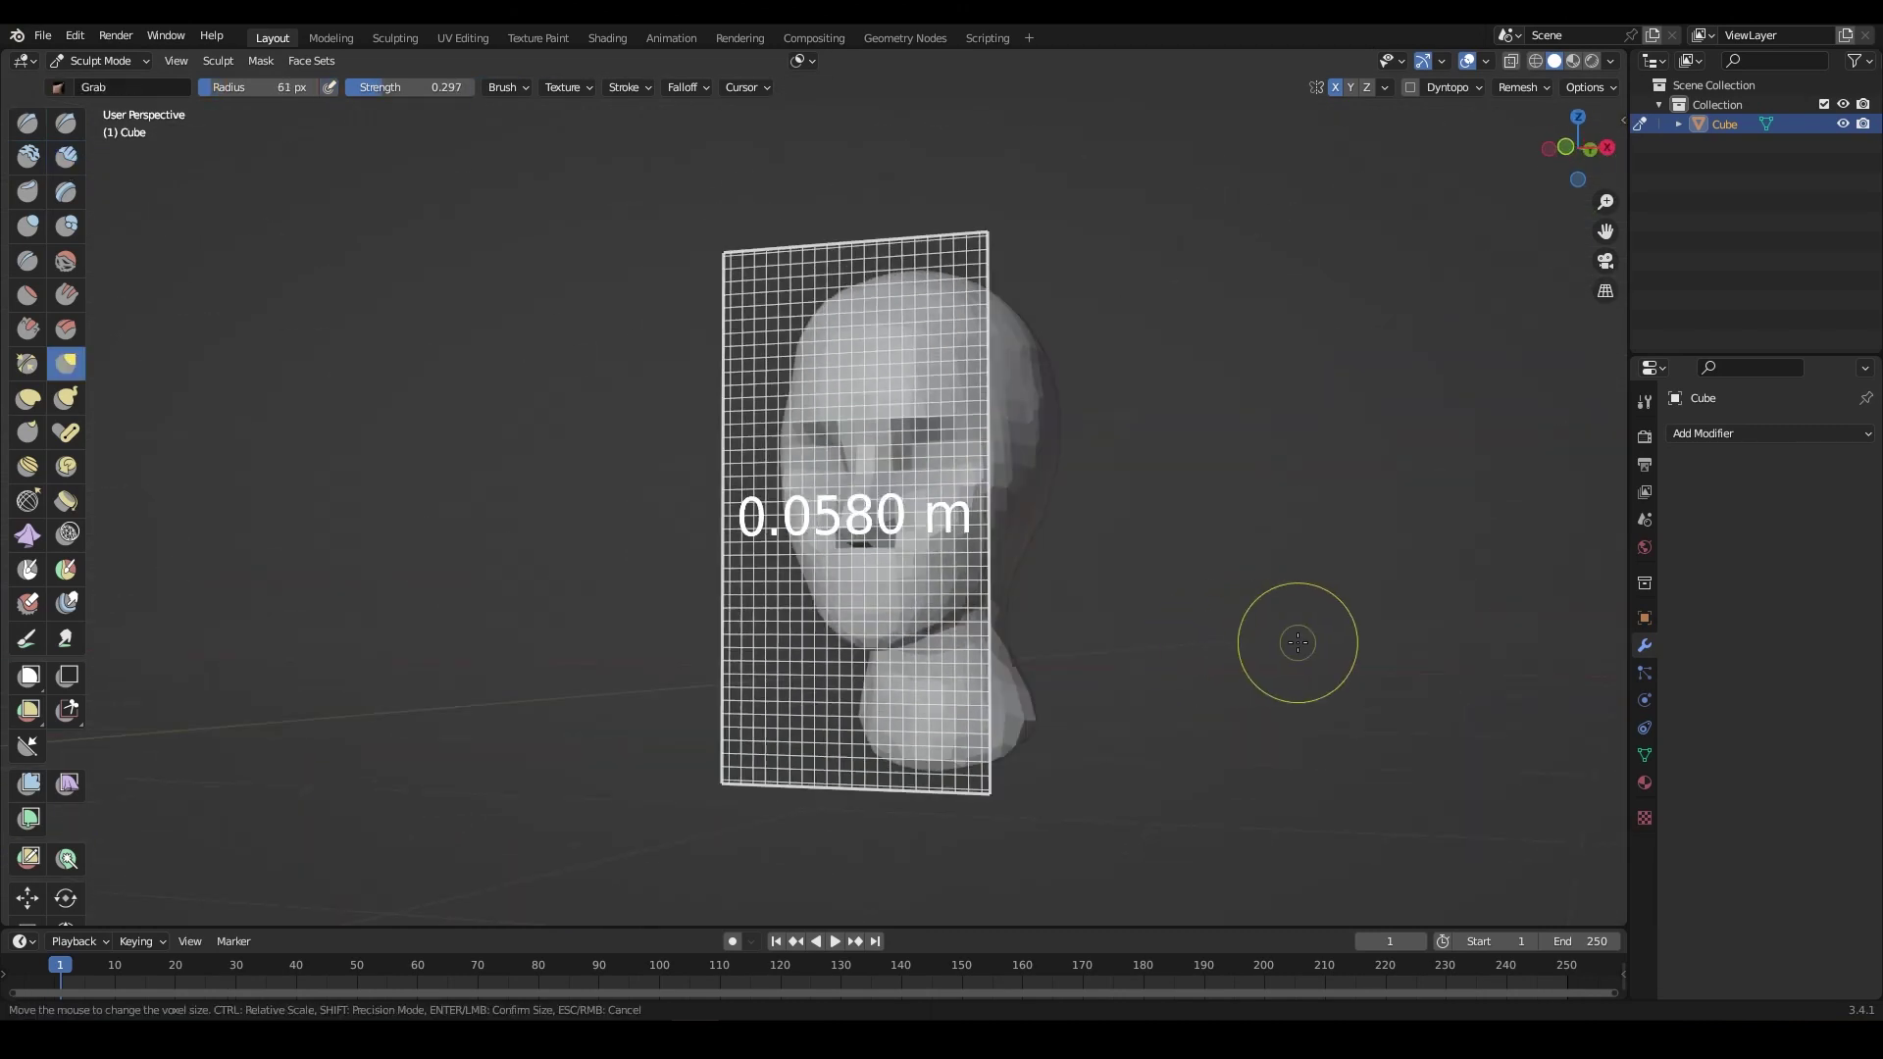
click(1294, 639)
key(ctrl+r)
alt+drag(1099, 622, 978, 619)
key(x)
middle_drag(977, 619, 1090, 560)
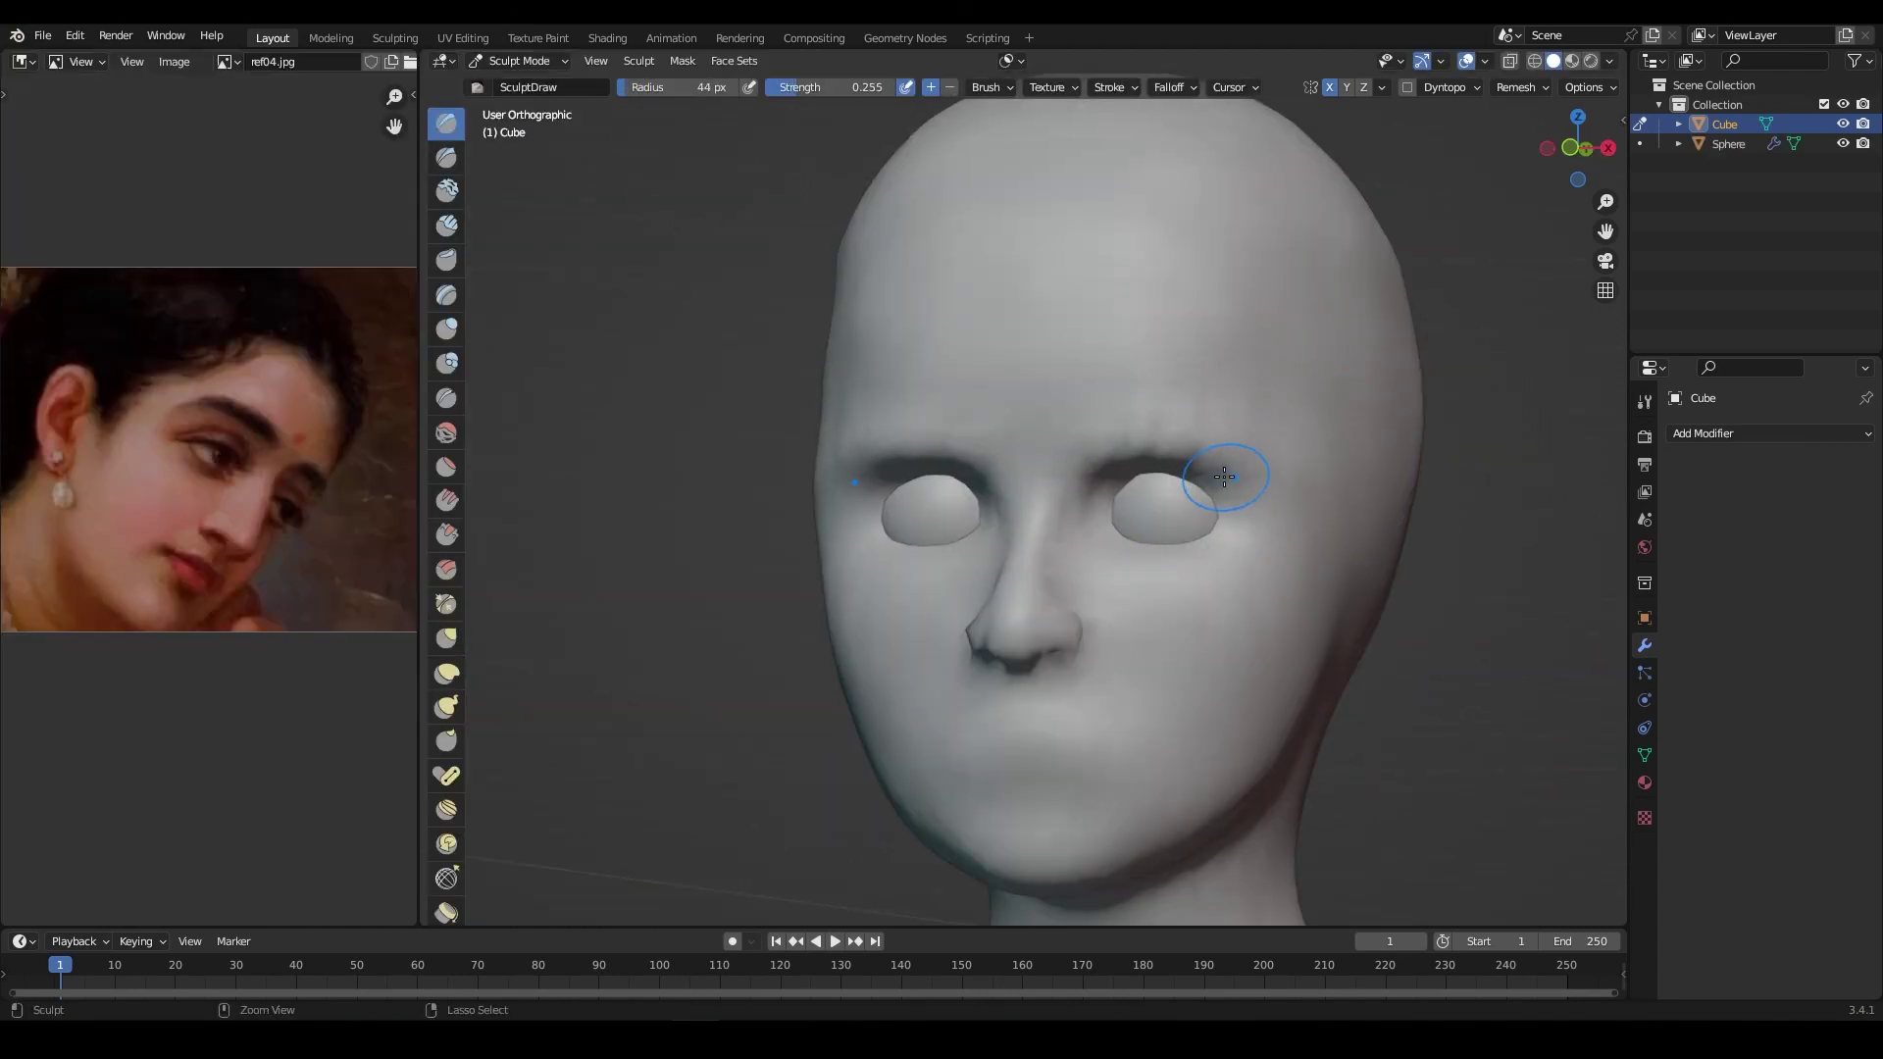
middle_drag(1225, 477, 1101, 445)
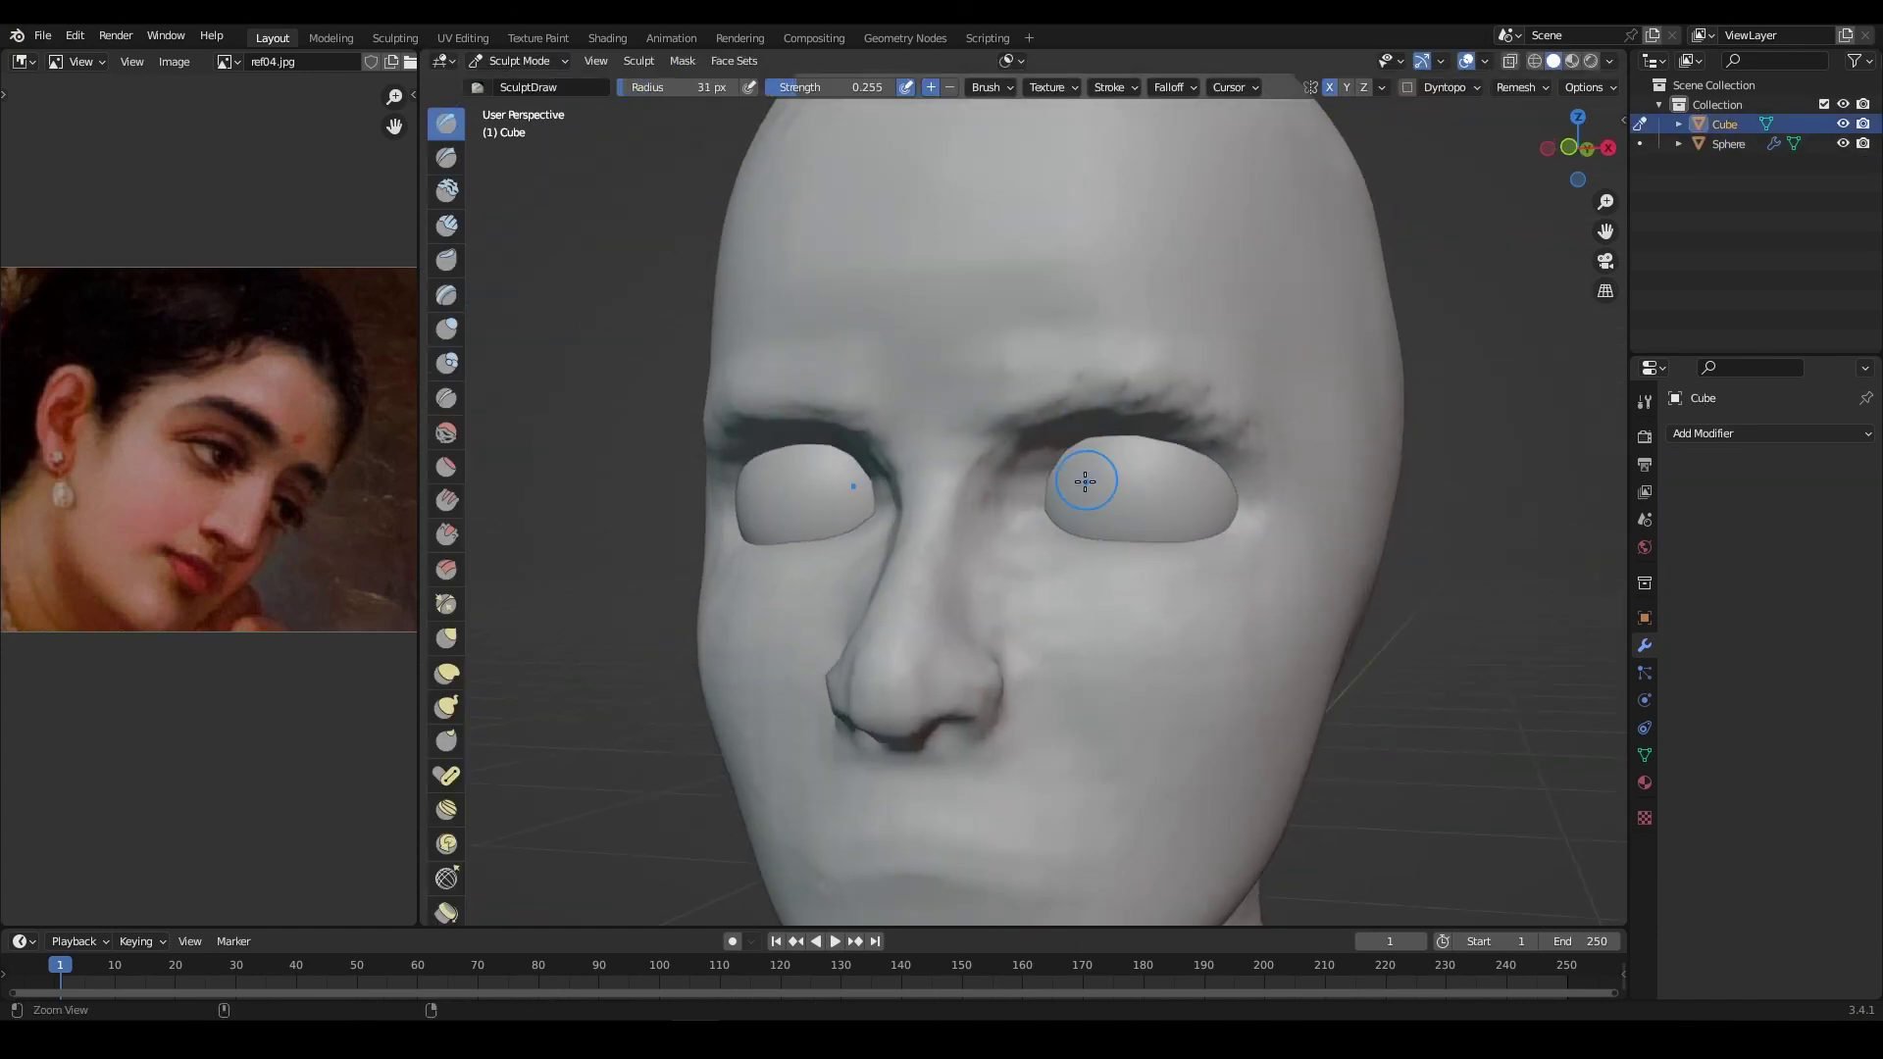
Step: Build the eyebrow ridge, reshape the right upper lid and crease both upper eyelids
drag(1226, 365, 1098, 390)
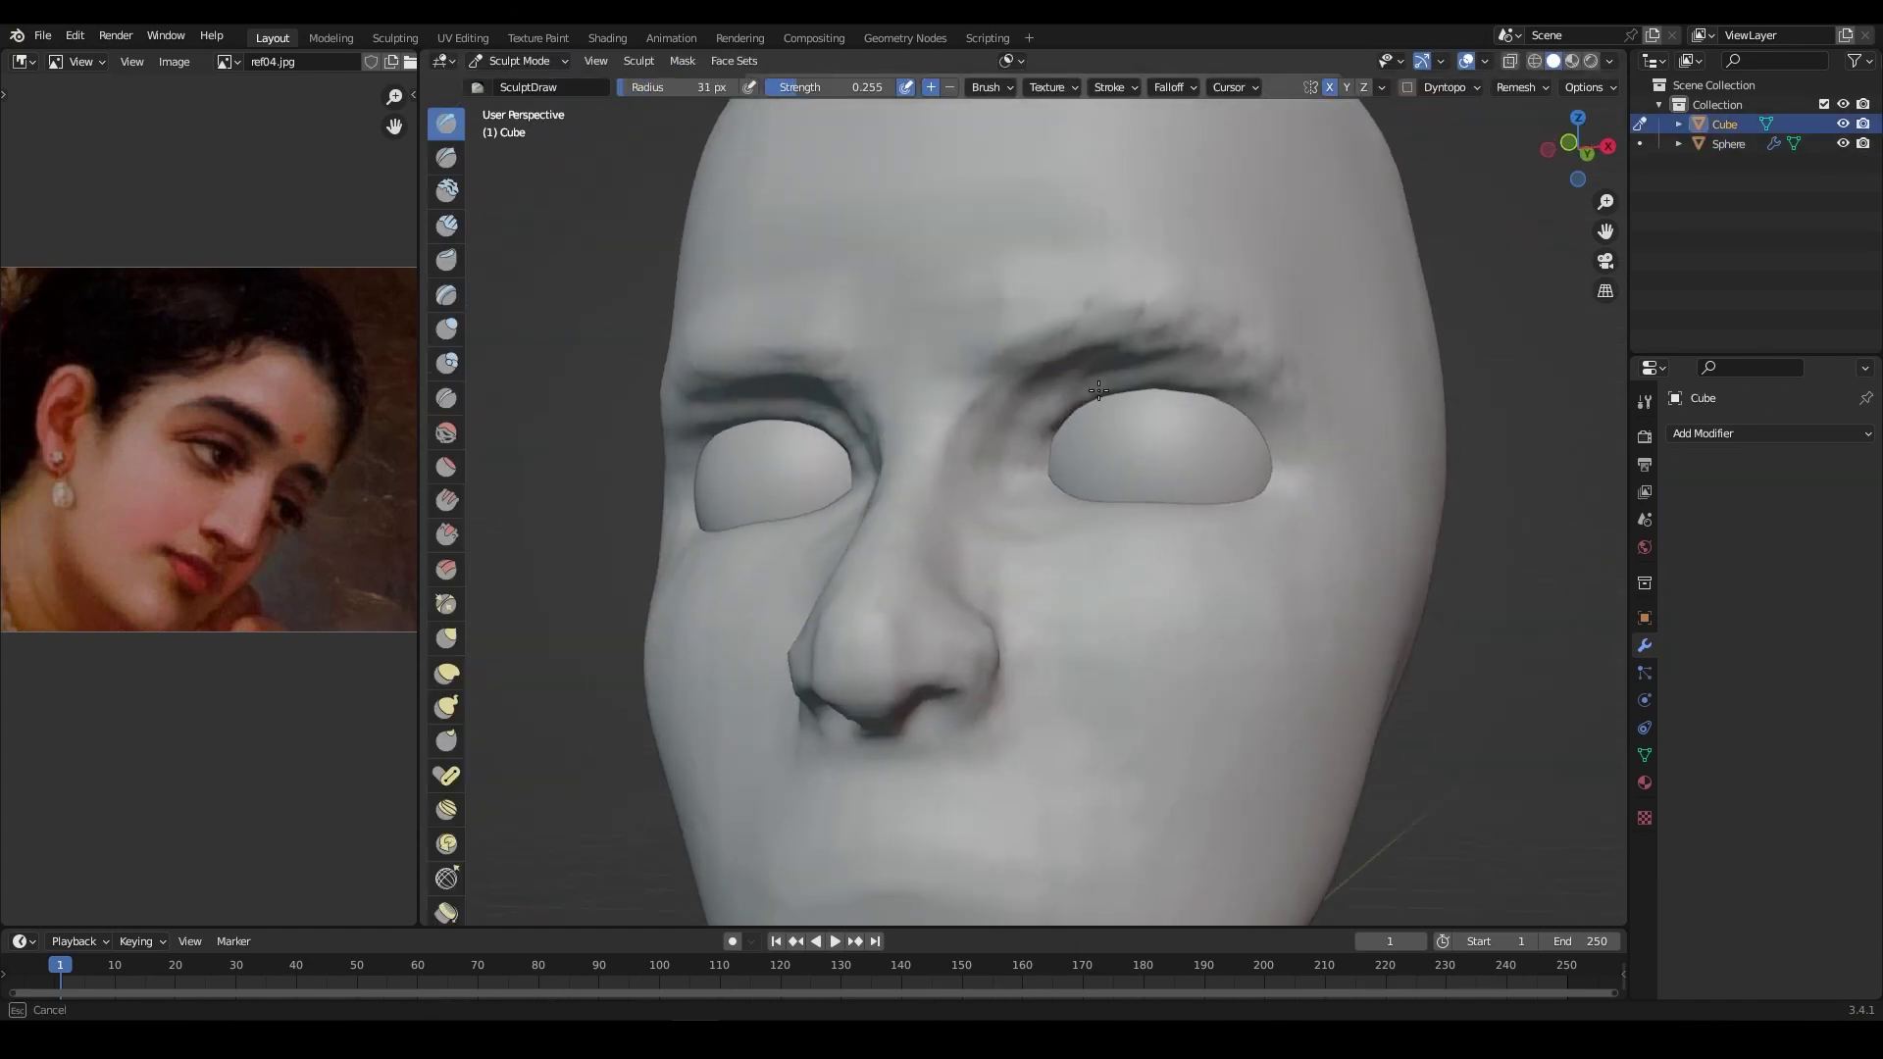
middle_drag(1067, 403, 1083, 494)
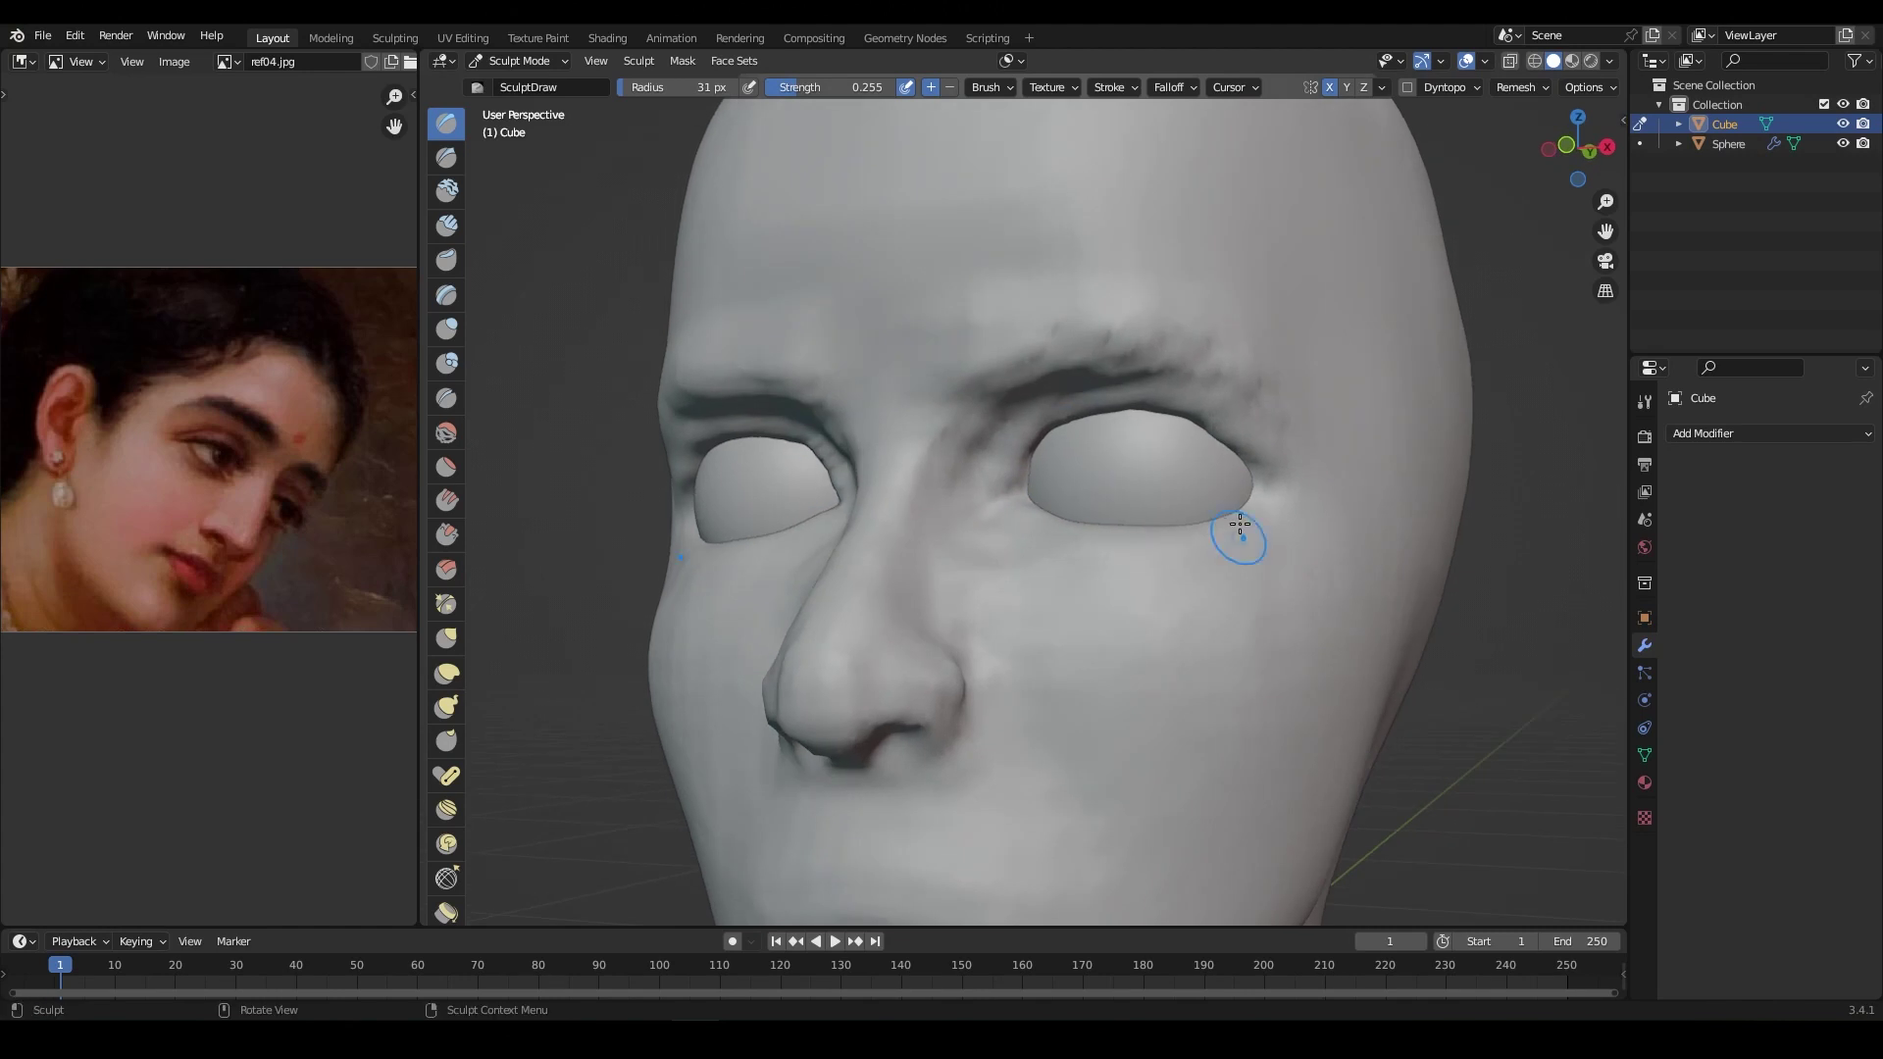
drag(1035, 437, 1003, 446)
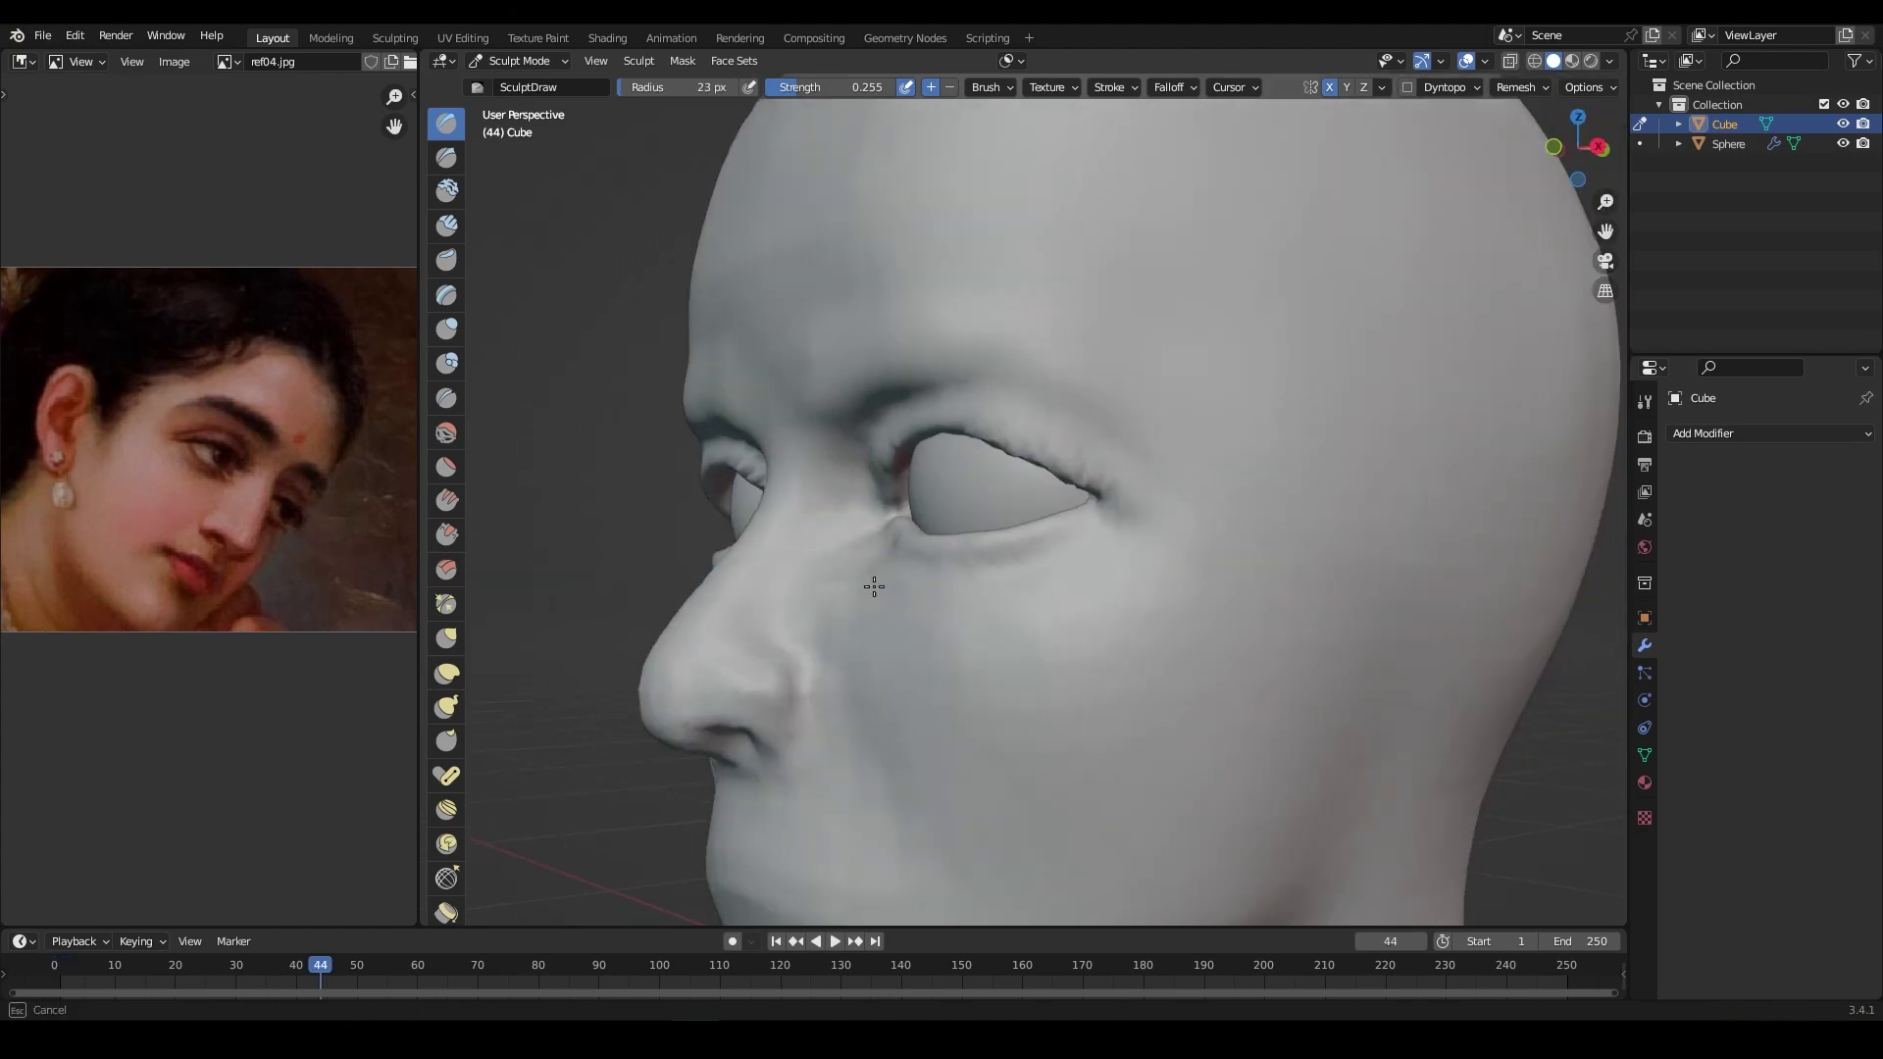
alt+middle_drag(1240, 451, 1053, 620)
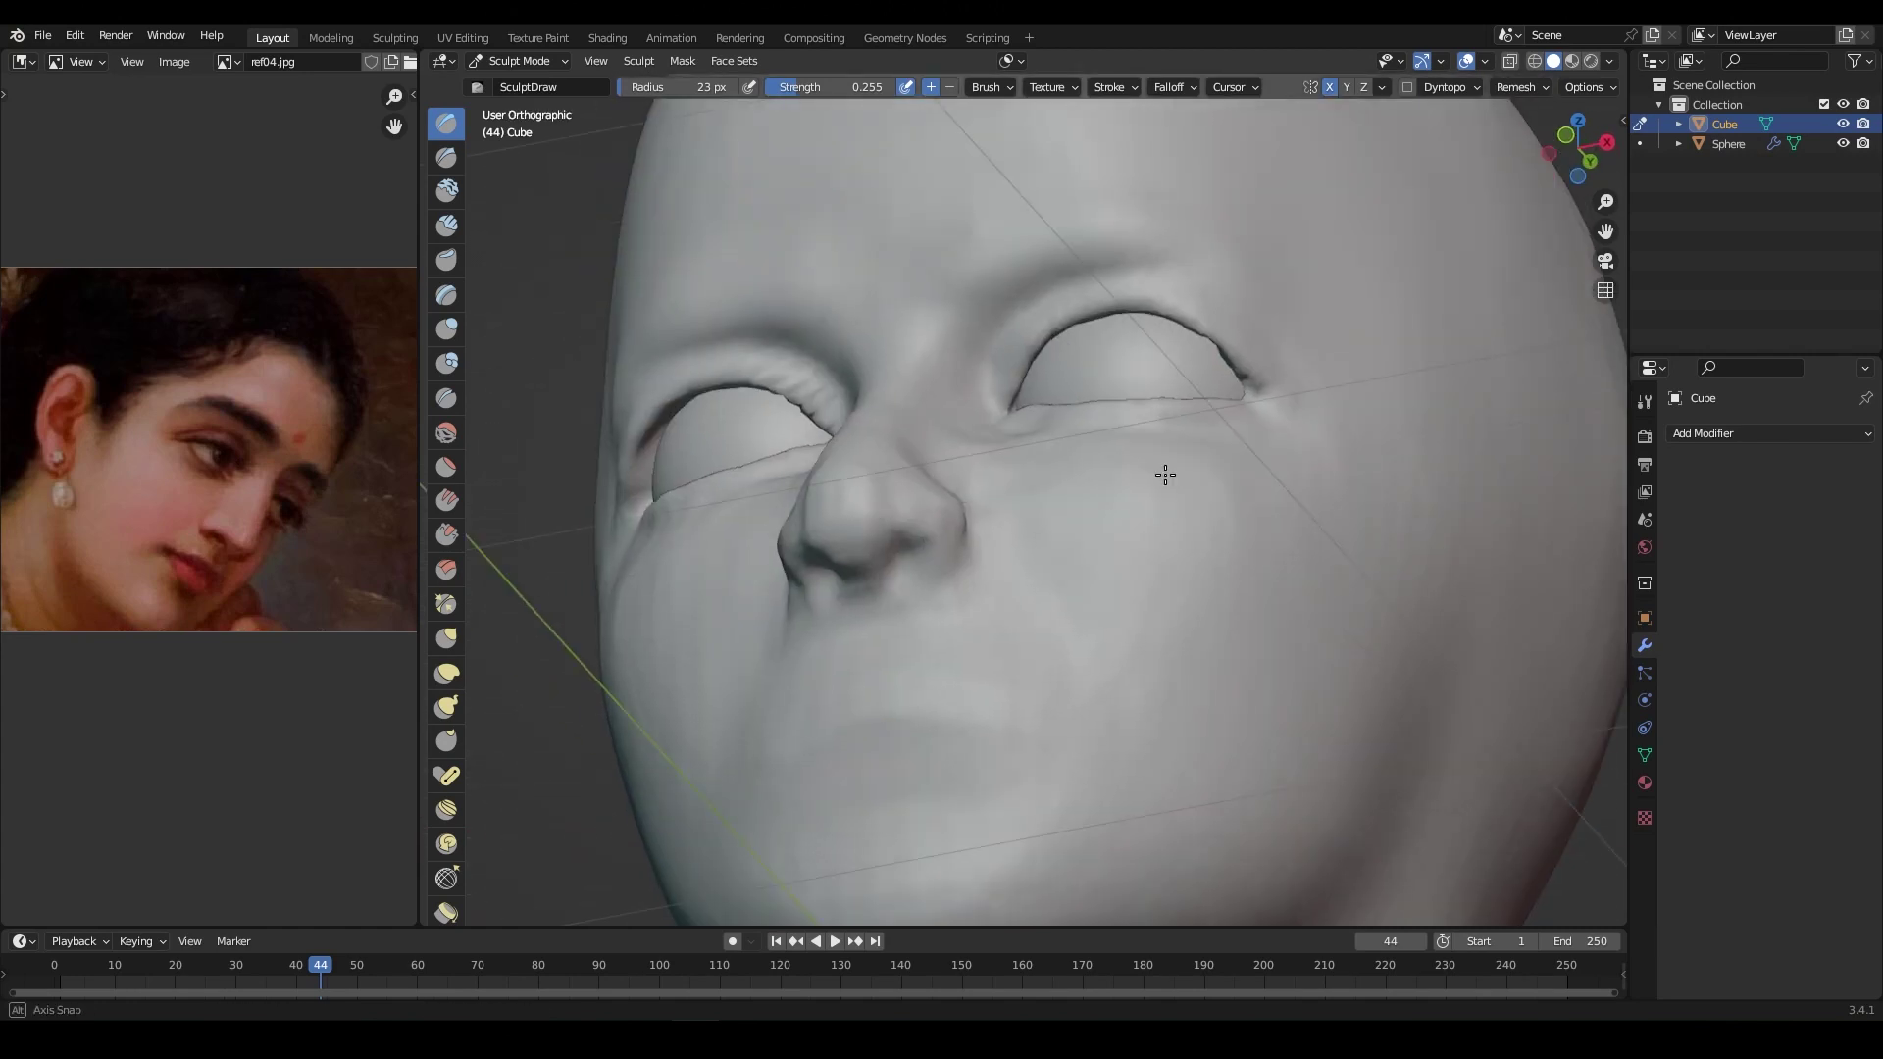
drag(1019, 380, 1191, 358)
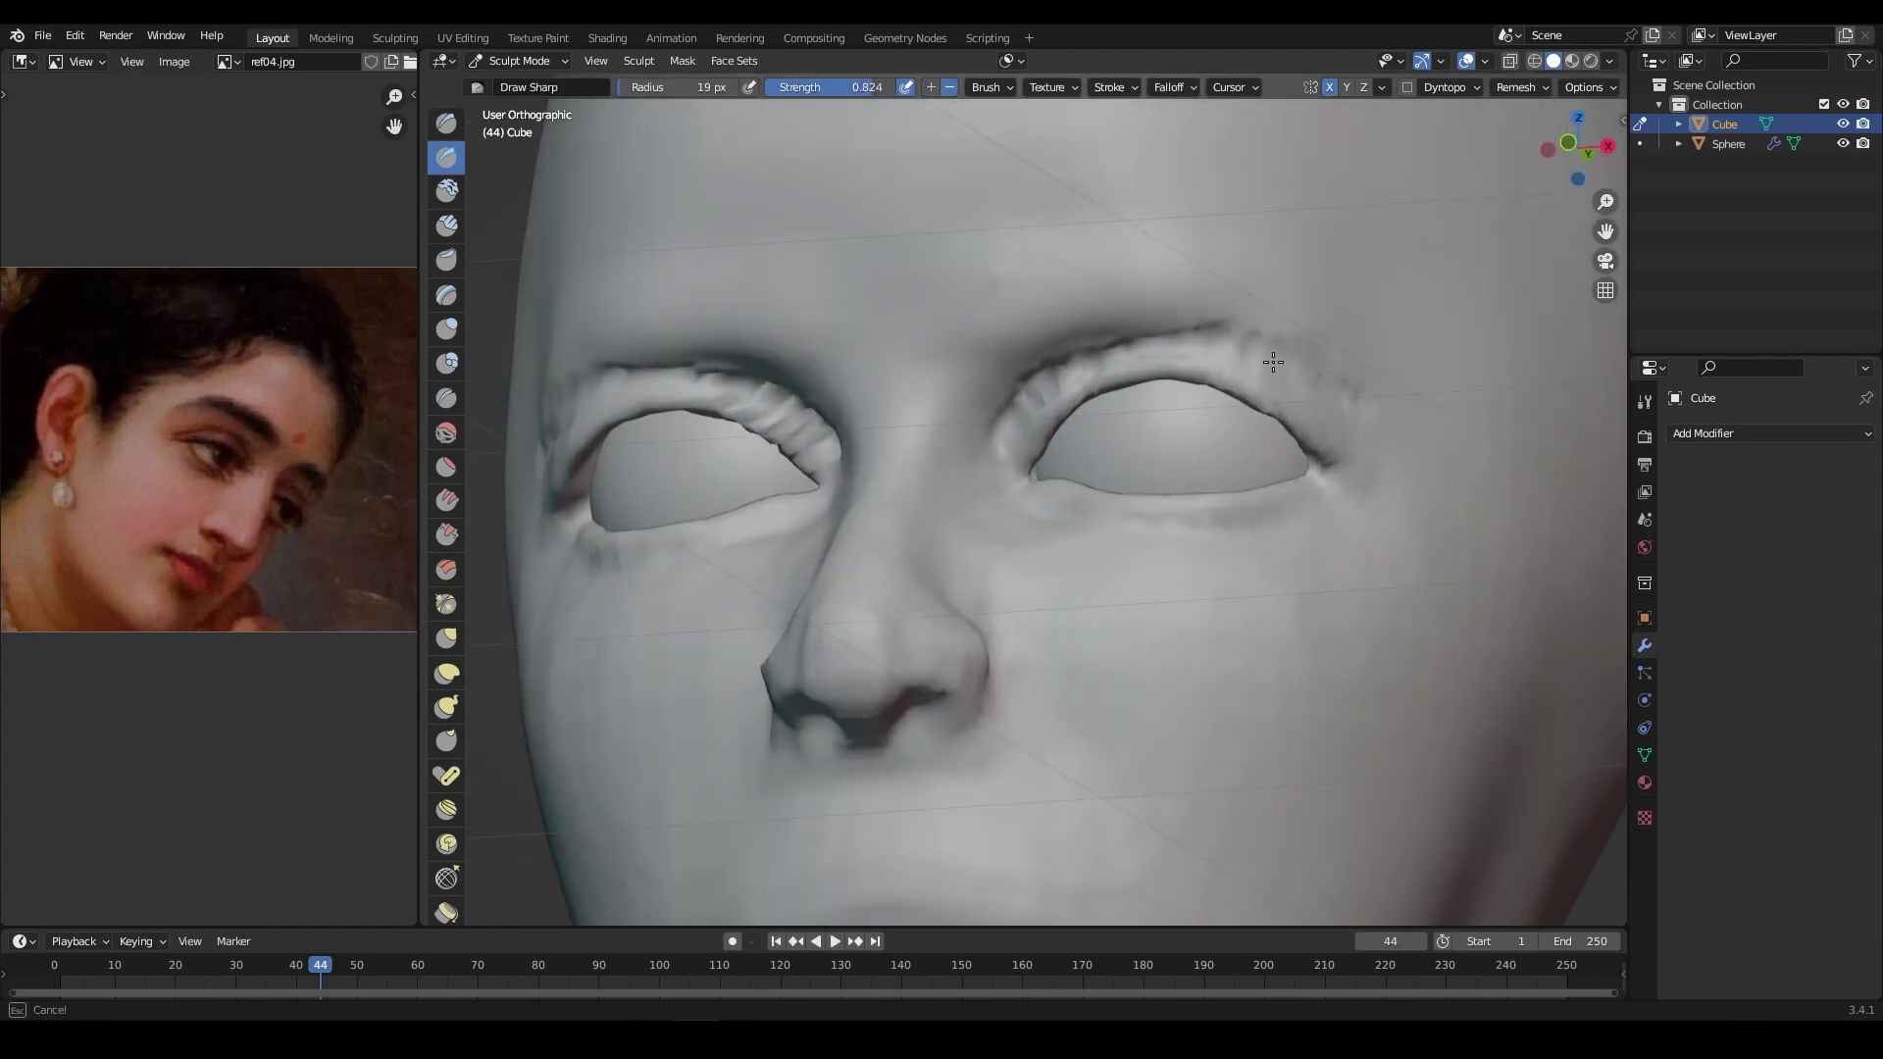
Step: Reshape both upper eyelids with a larger brush, then resize the Grab brush
click(1032, 402)
drag(1039, 377, 1195, 294)
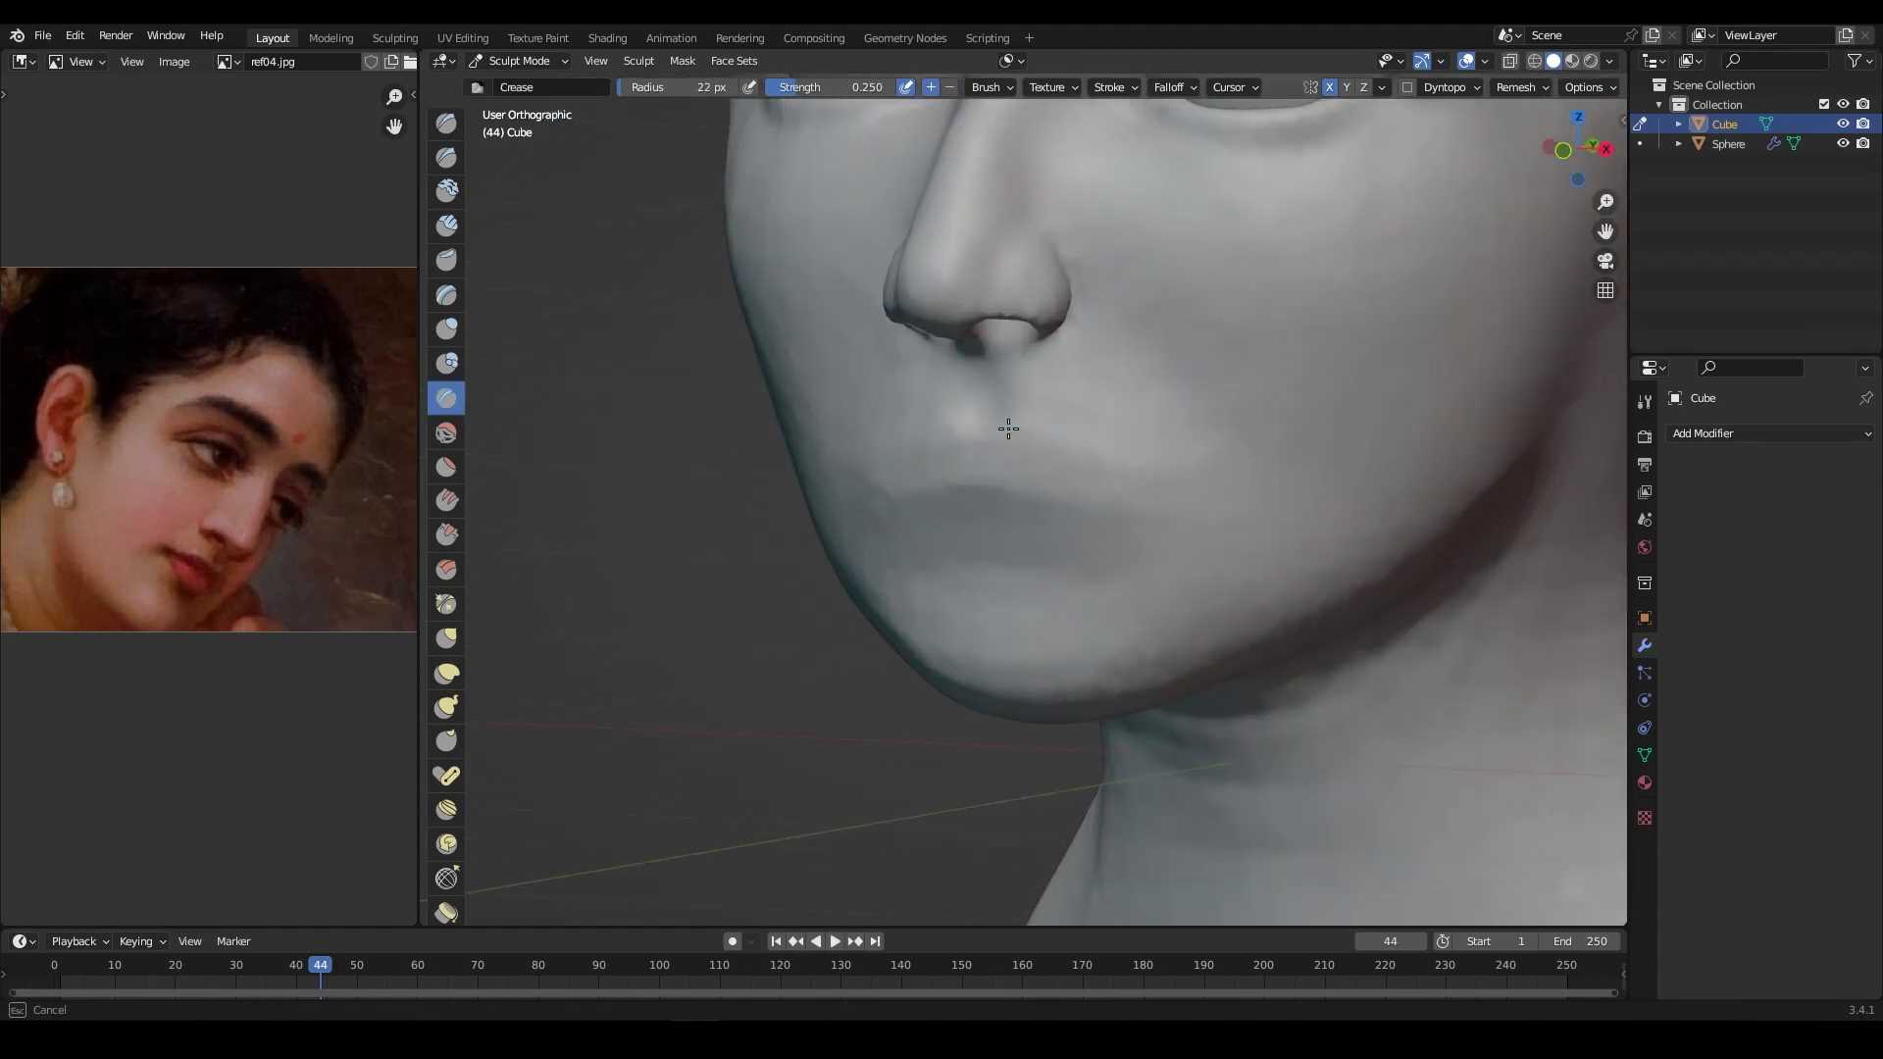
middle_drag(1008, 429, 933, 475)
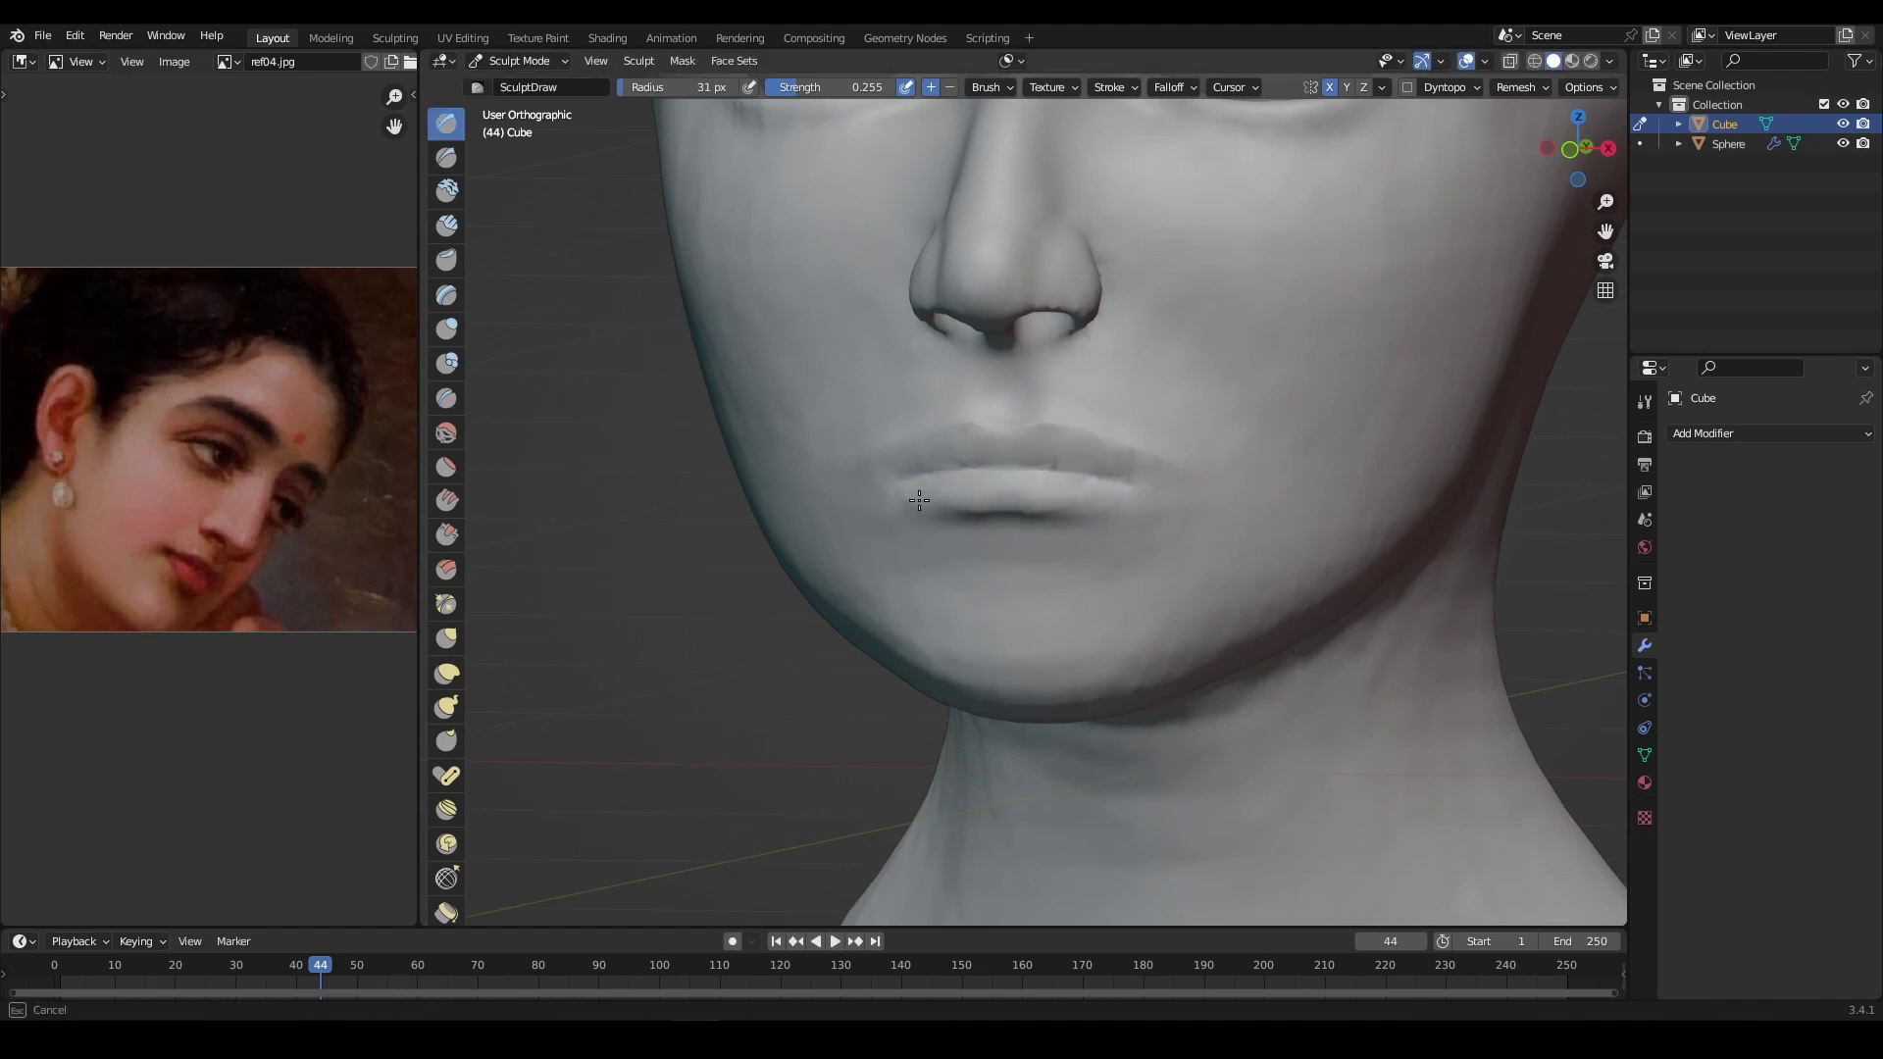
middle_drag(1056, 510, 971, 503)
key(g)
key(f)
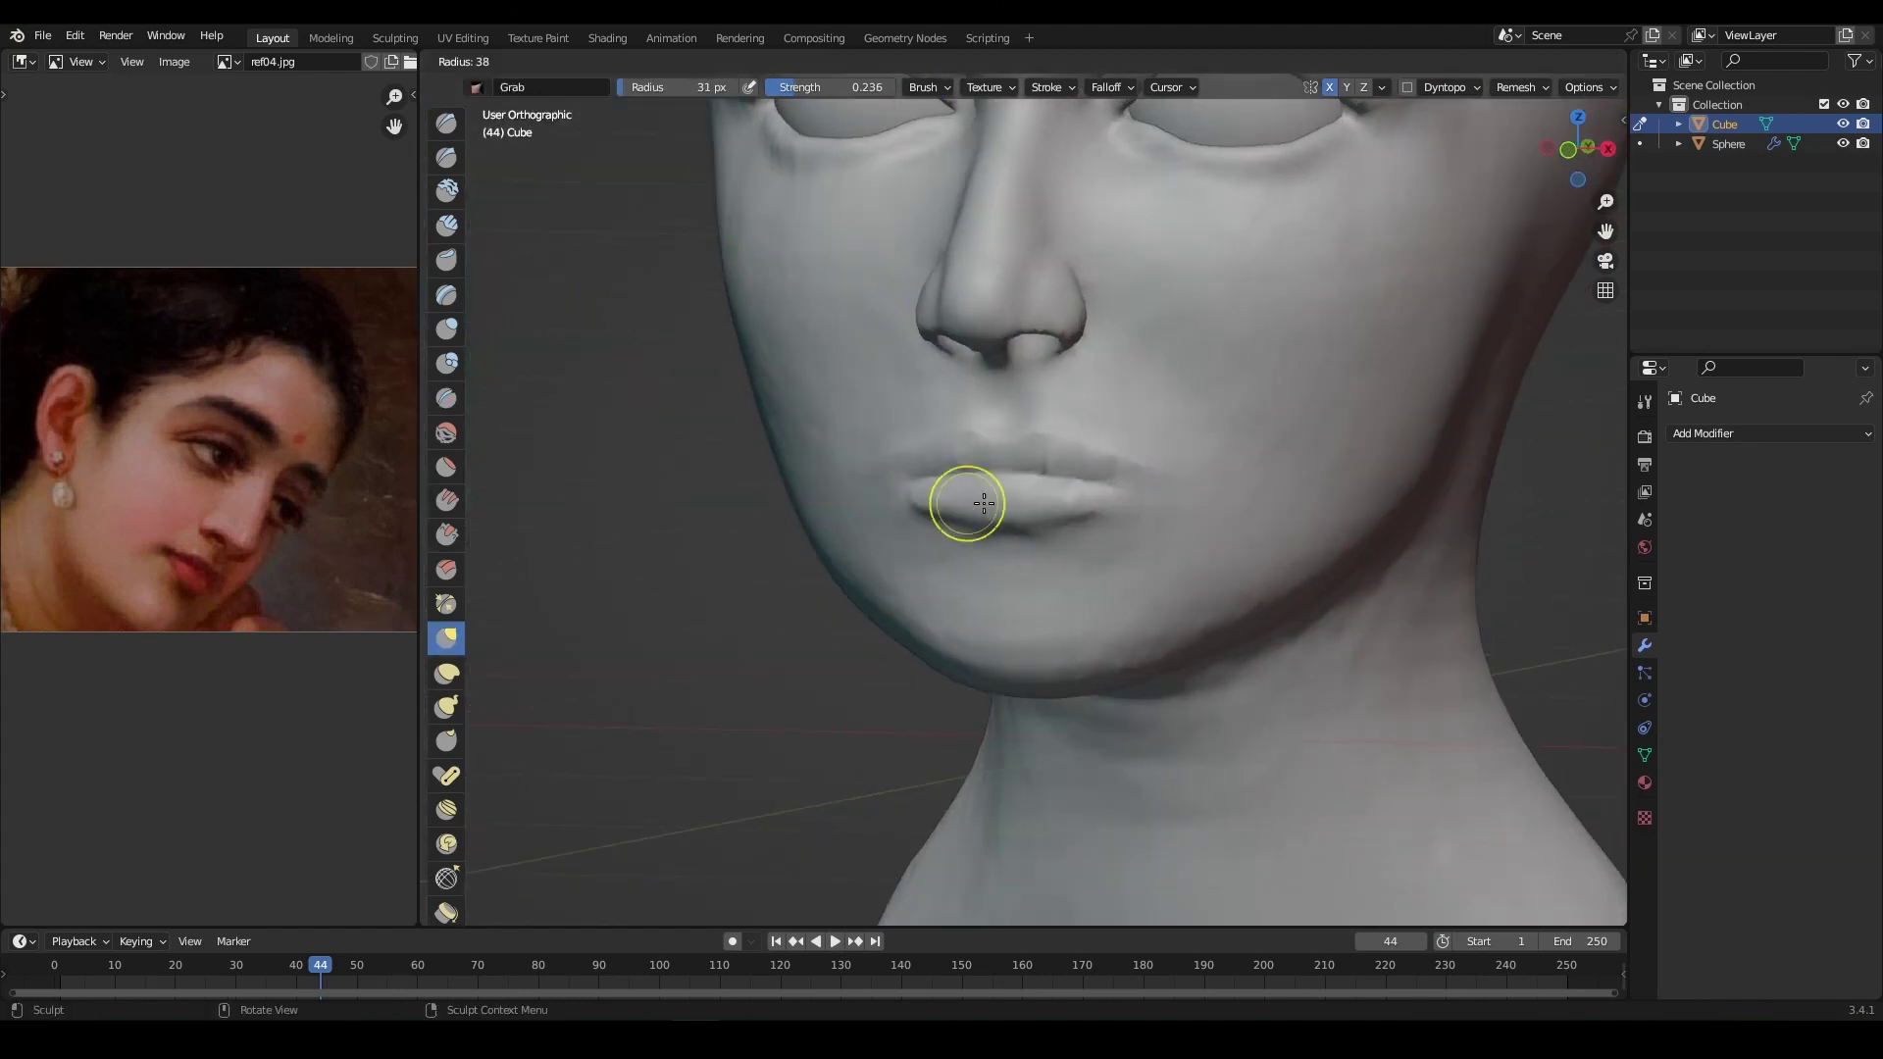
scroll(1071, 510, down, 3)
mouse_move(967, 421)
middle_down()
mouse_move(1039, 501)
mouse_move(1184, 486)
middle_up()
Step: Crease the lip parting line and pull the left mouth corner upward with Grab
key(shift+c)
scroll(1050, 511, up, 2)
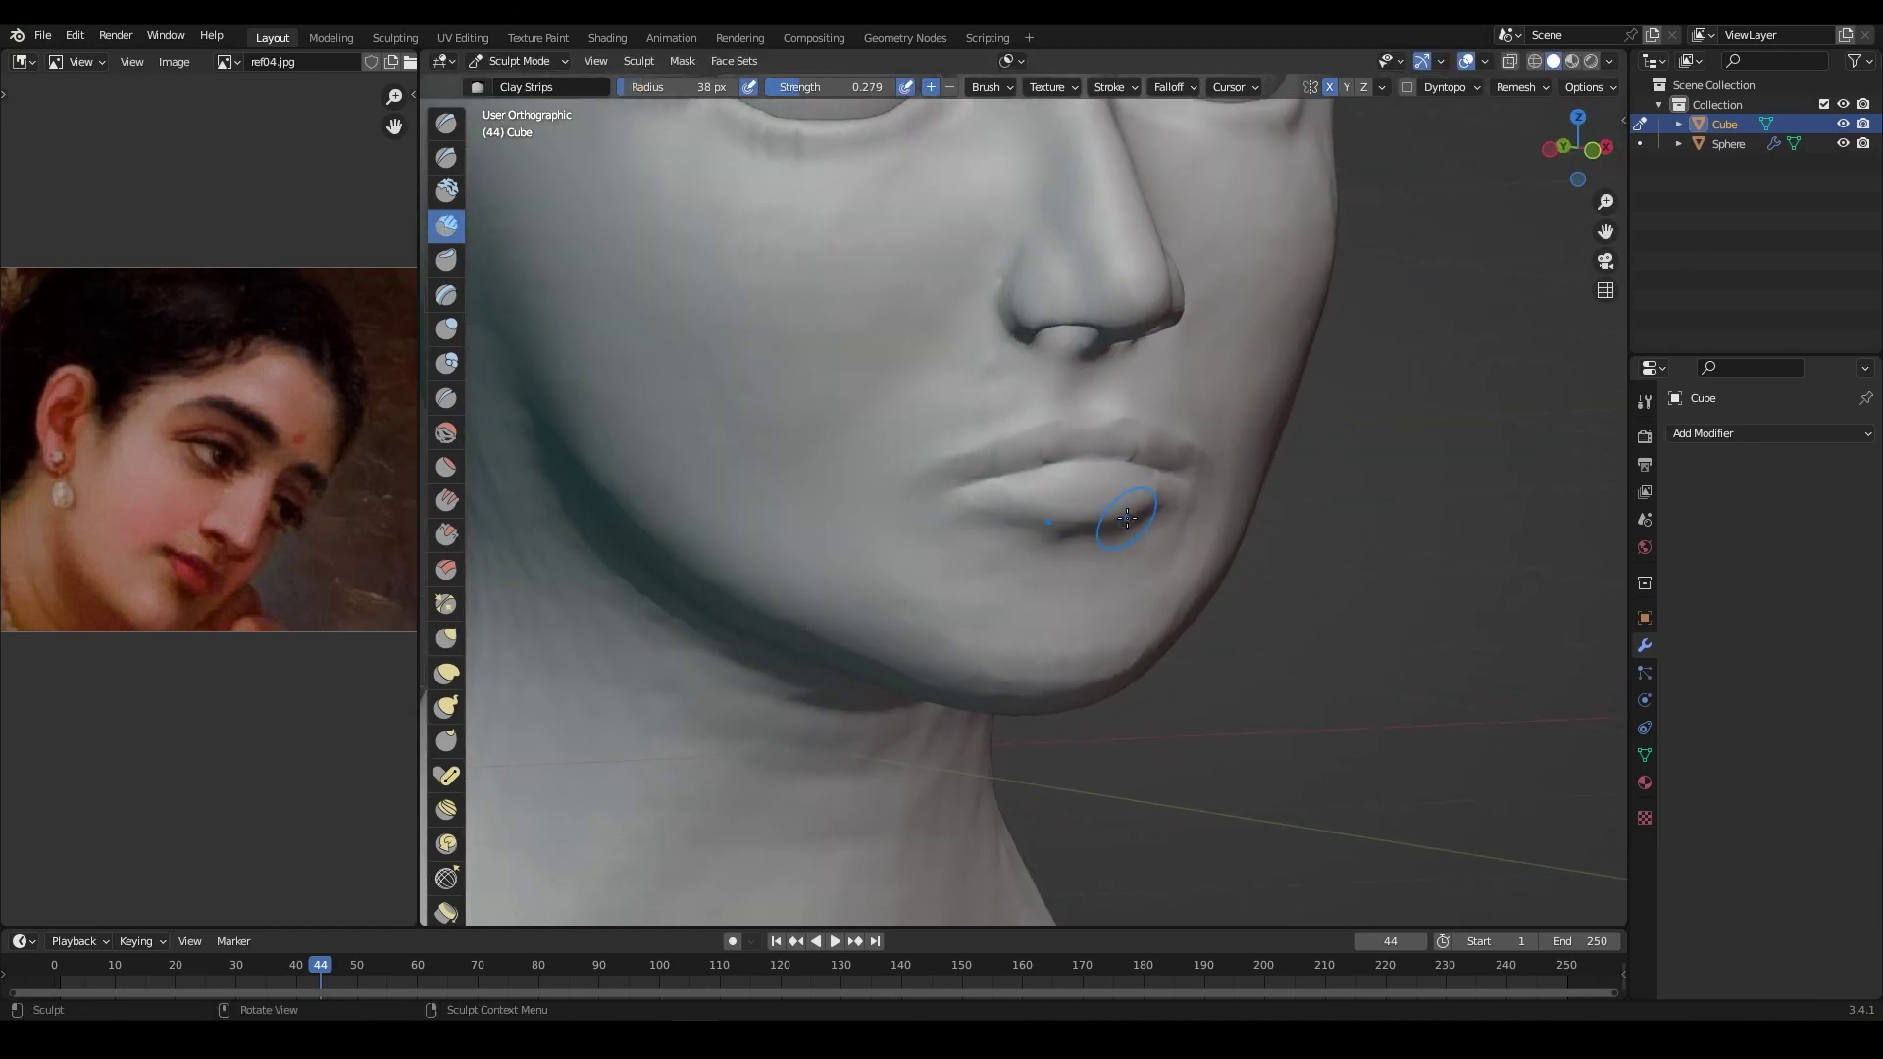
middle_drag(1049, 511, 1104, 450)
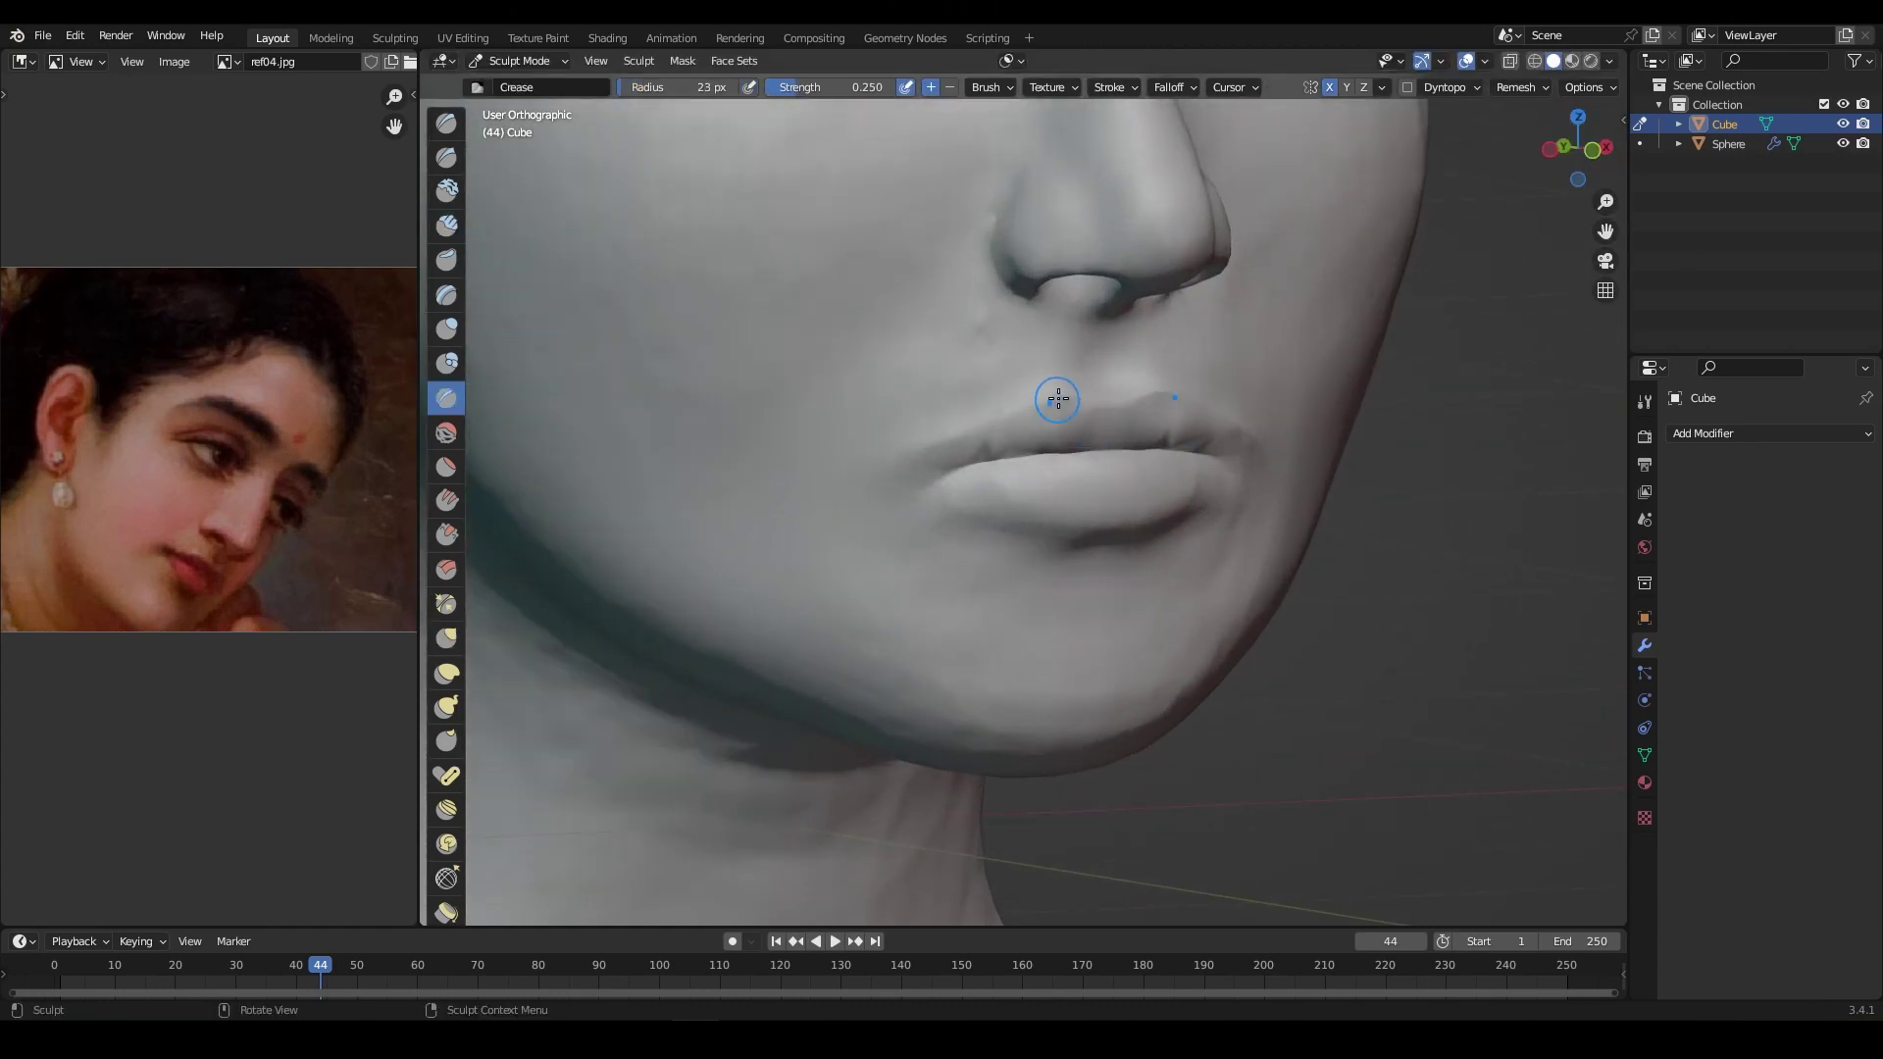
scroll(977, 488, down, 3)
middle_drag(977, 487, 882, 470)
scroll(882, 471, up, 3)
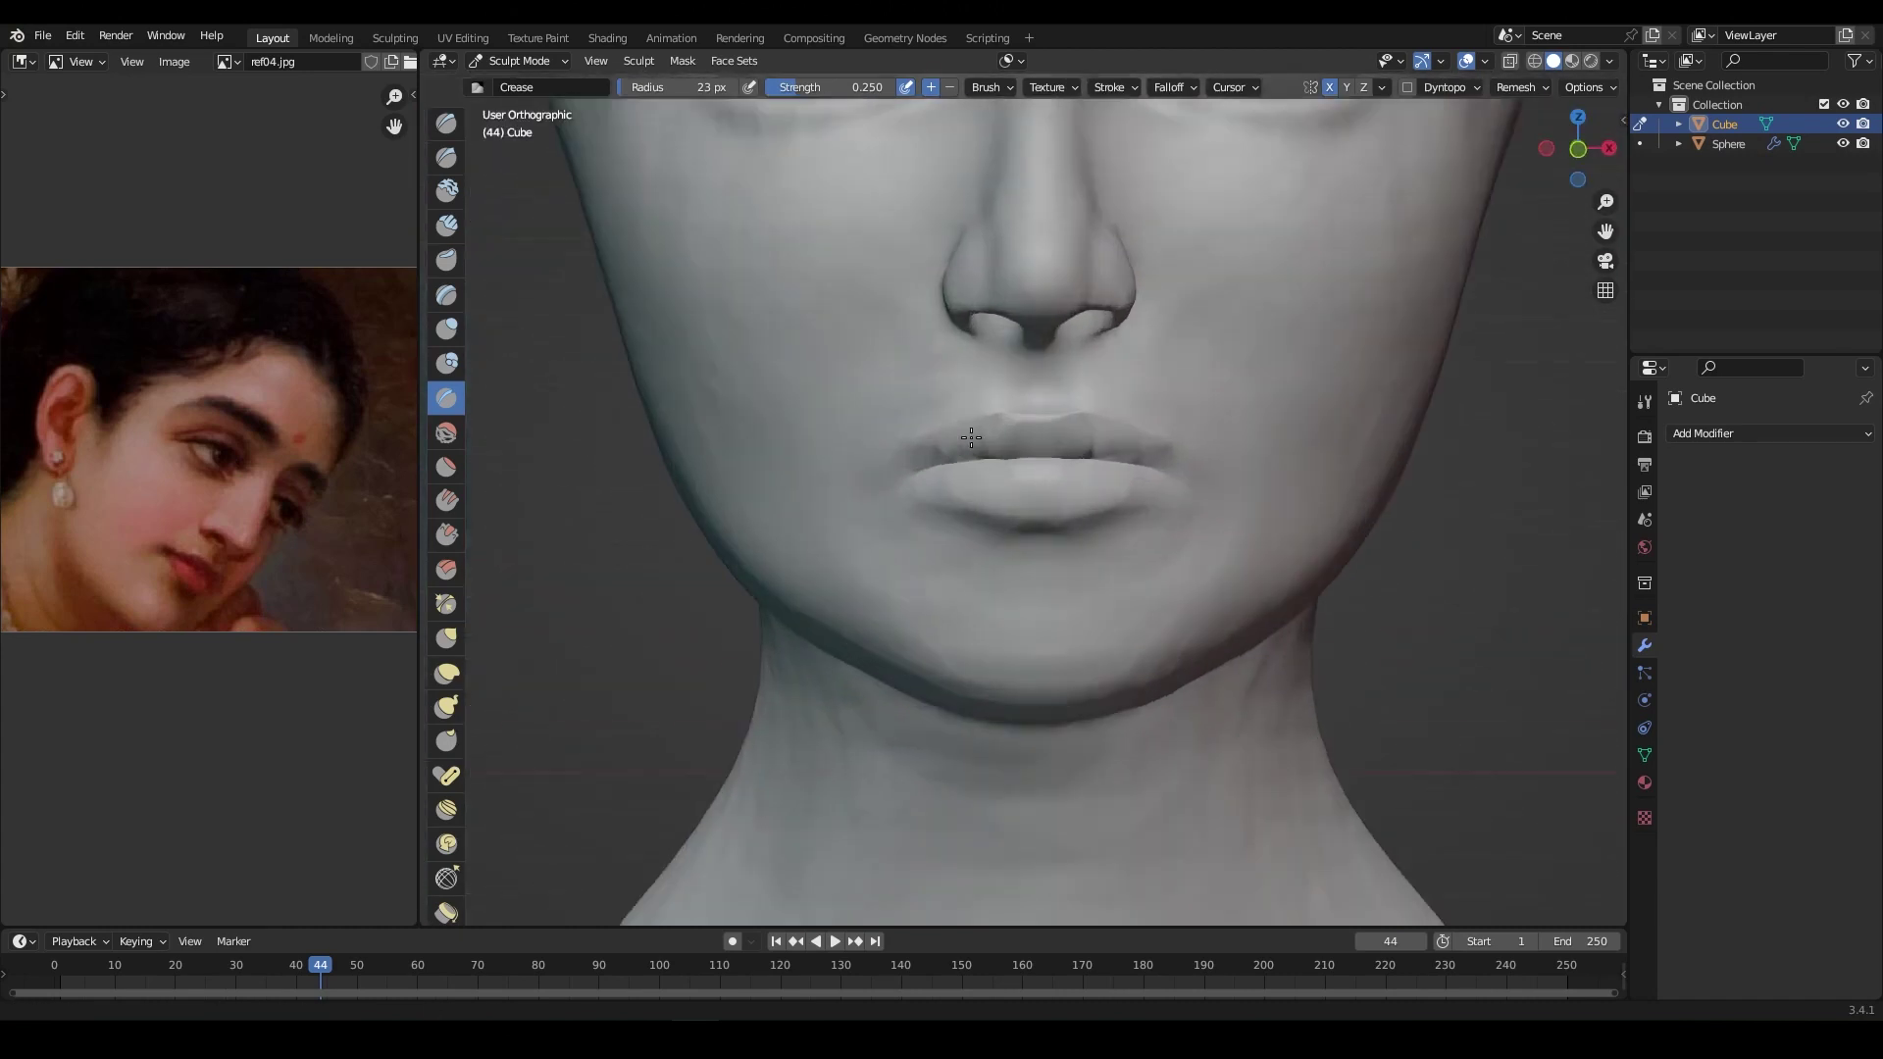
key(g)
drag(895, 471, 878, 436)
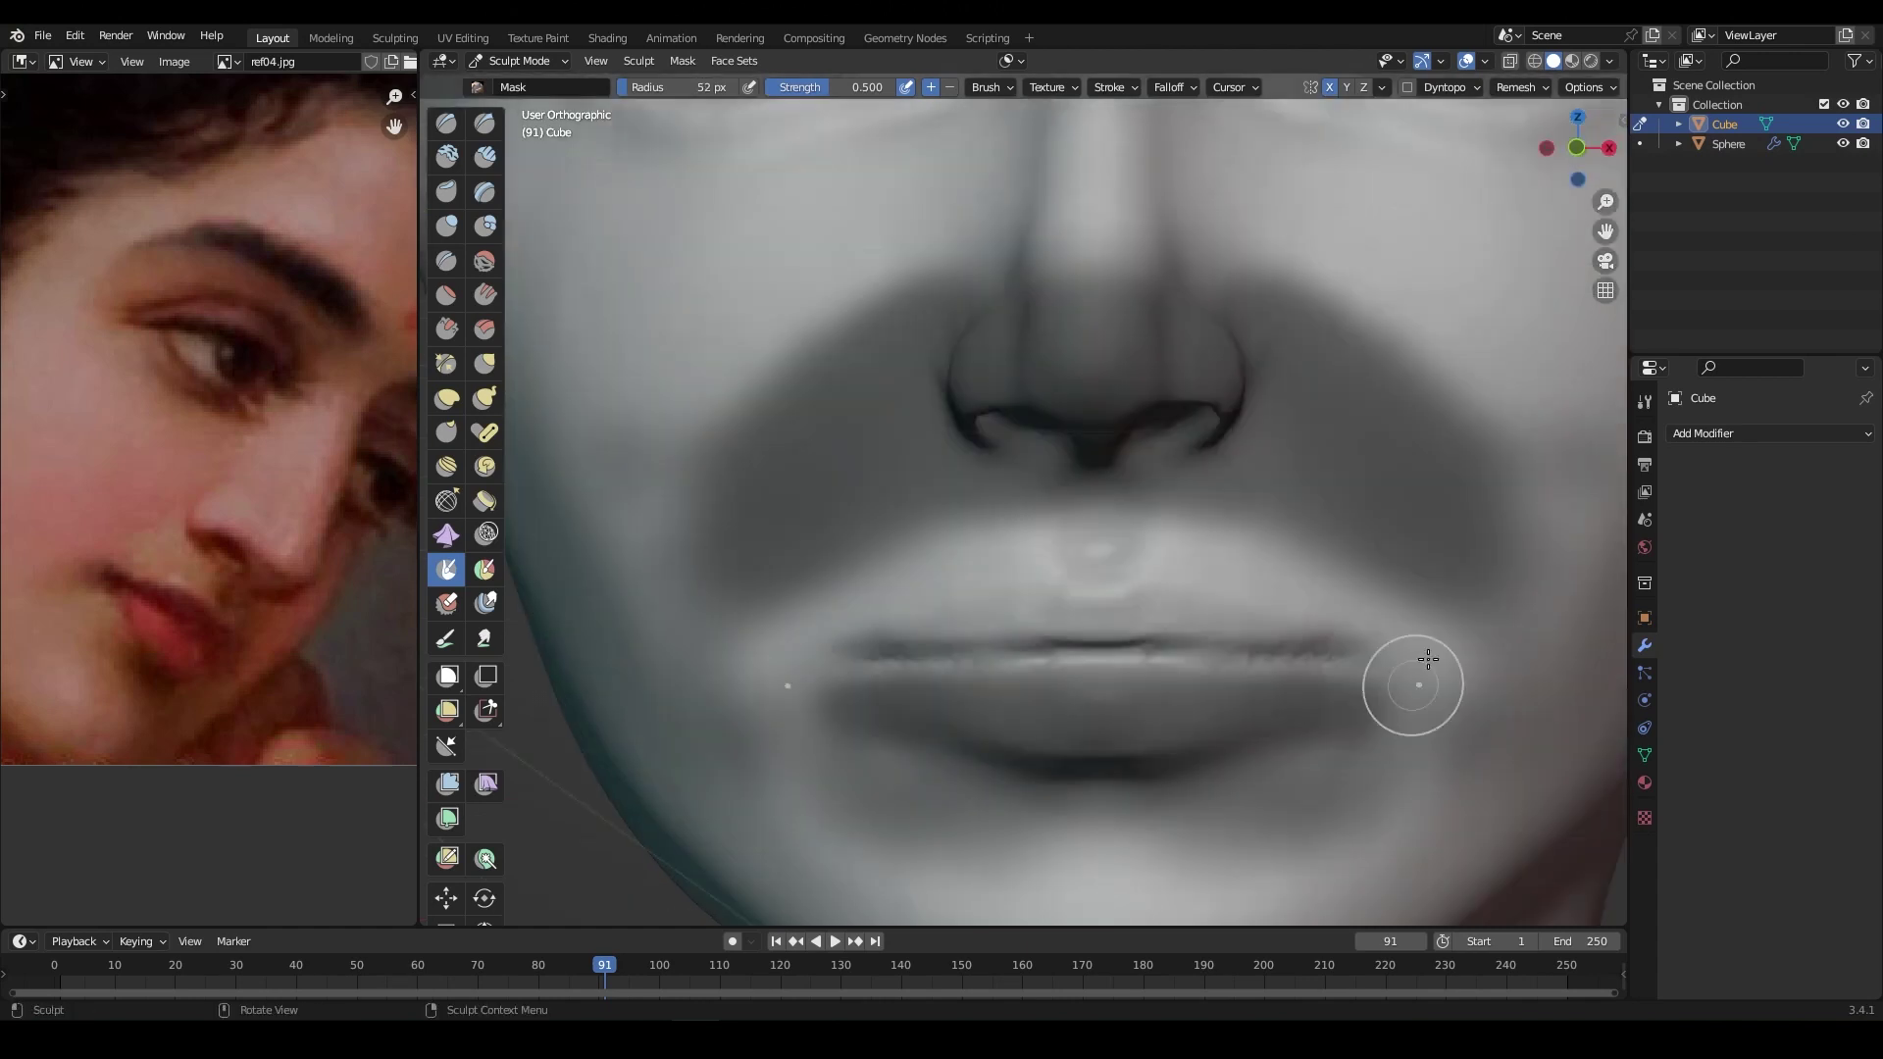
Step: Switch from masking to a much larger Grab brush on the lip profile
scroll(1428, 658, down, 2)
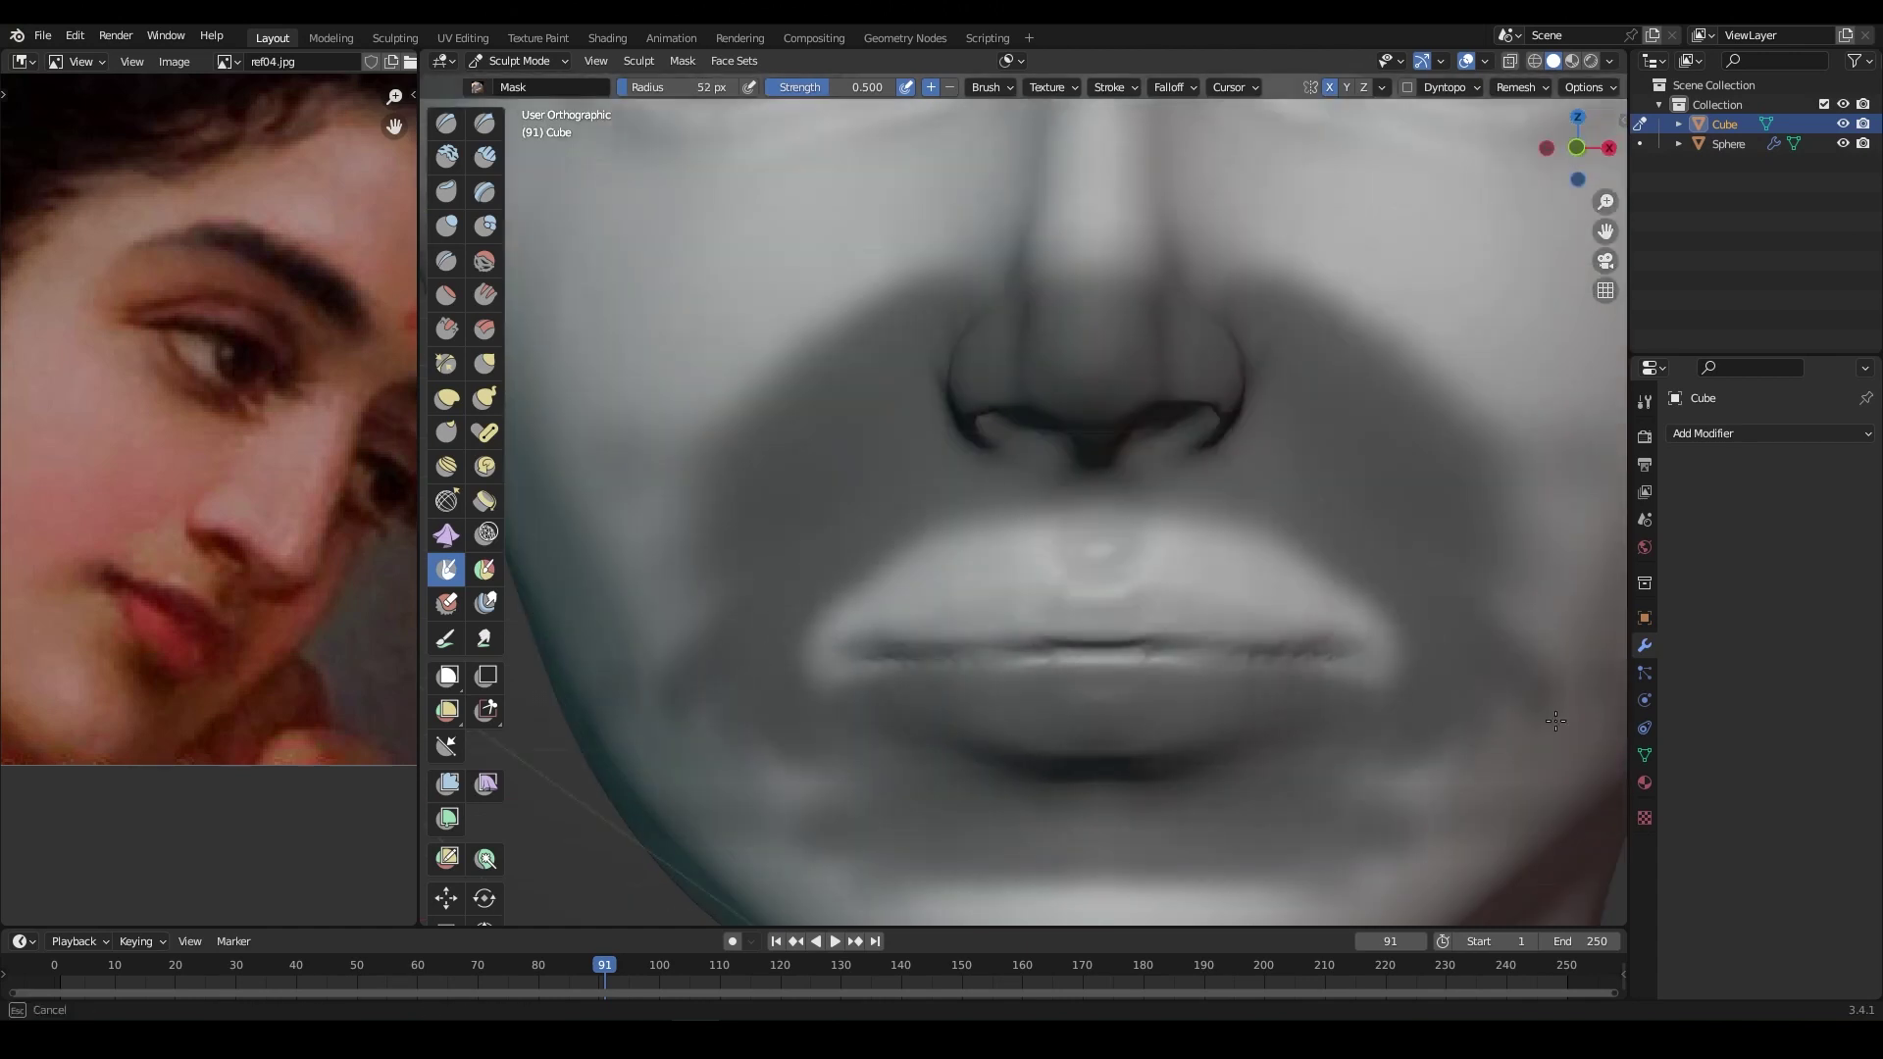
mouse_move(1428, 658)
middle_down()
mouse_move(1299, 659)
mouse_move(1029, 588)
middle_up()
key(g)
scroll(1143, 589, up, 3)
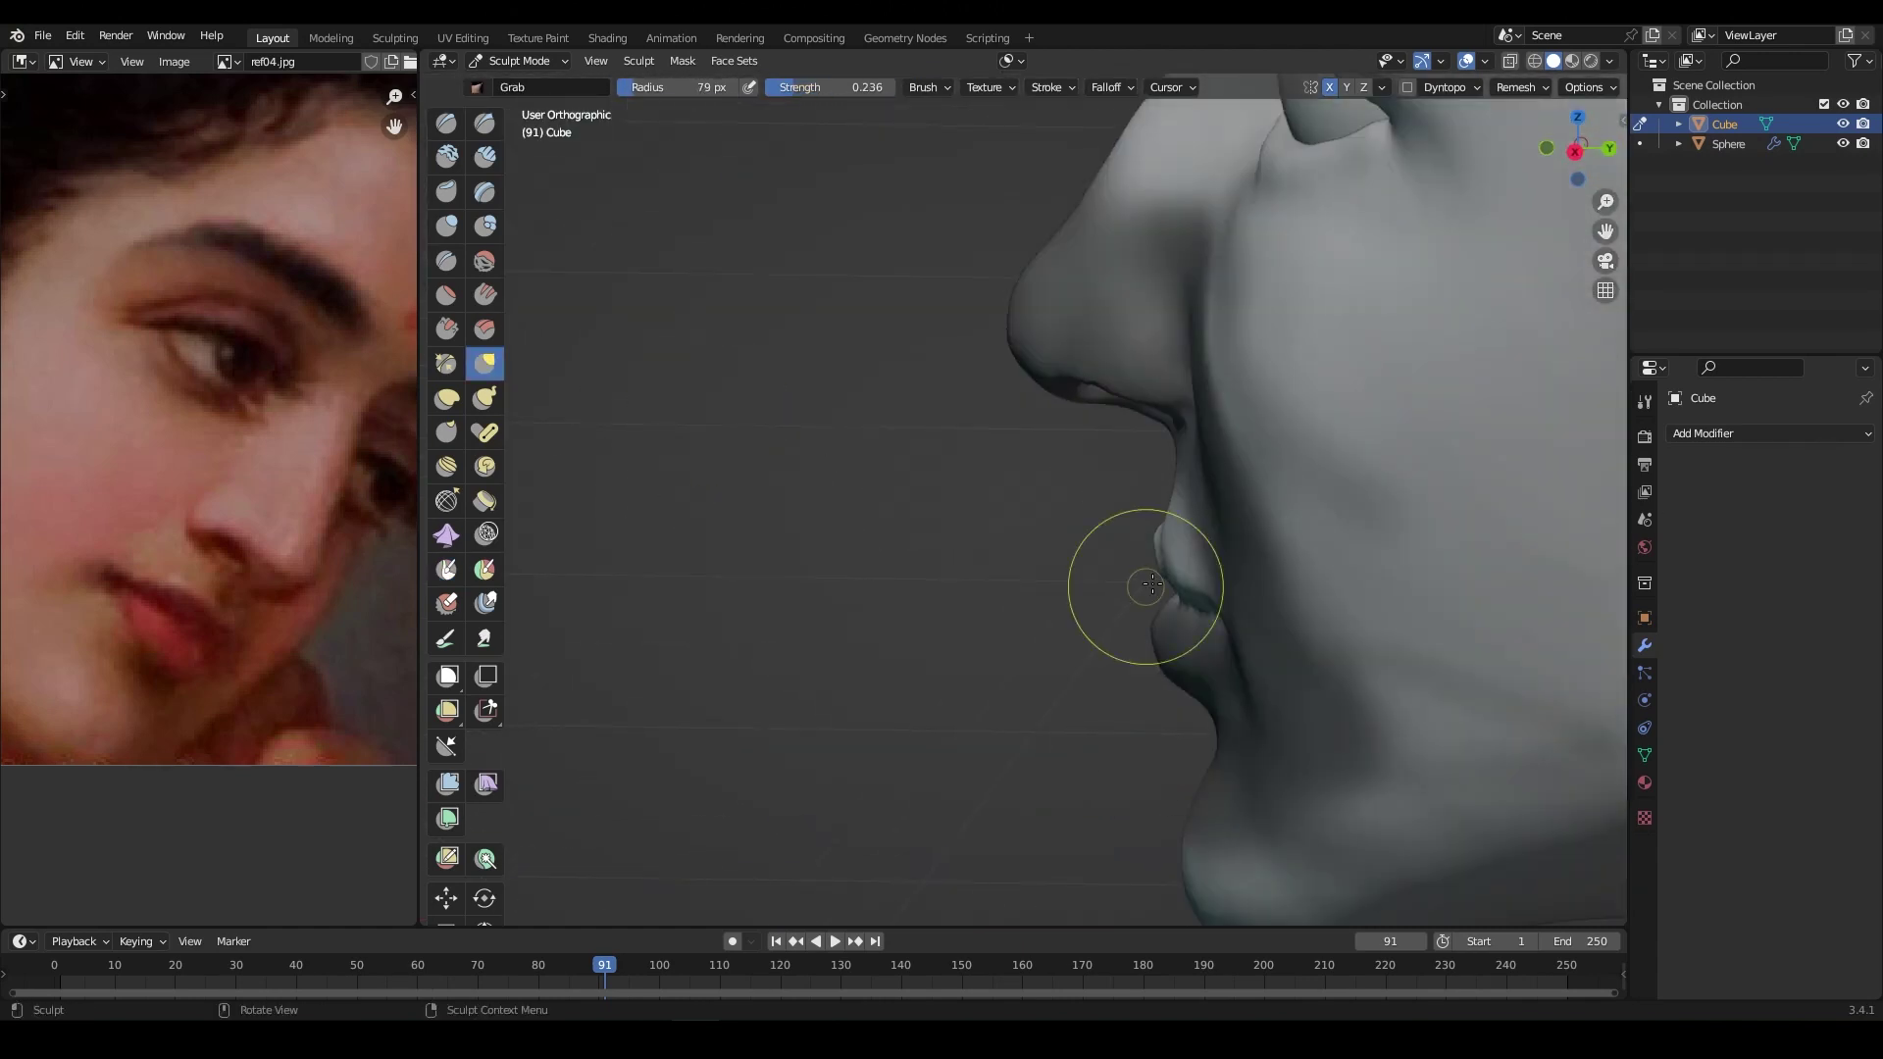
mouse_move(1143, 588)
middle_down()
mouse_move(1175, 559)
mouse_move(1204, 658)
mouse_move(1100, 681)
middle_up()
scroll(1175, 559, down, 2)
key(f)
click(1203, 658)
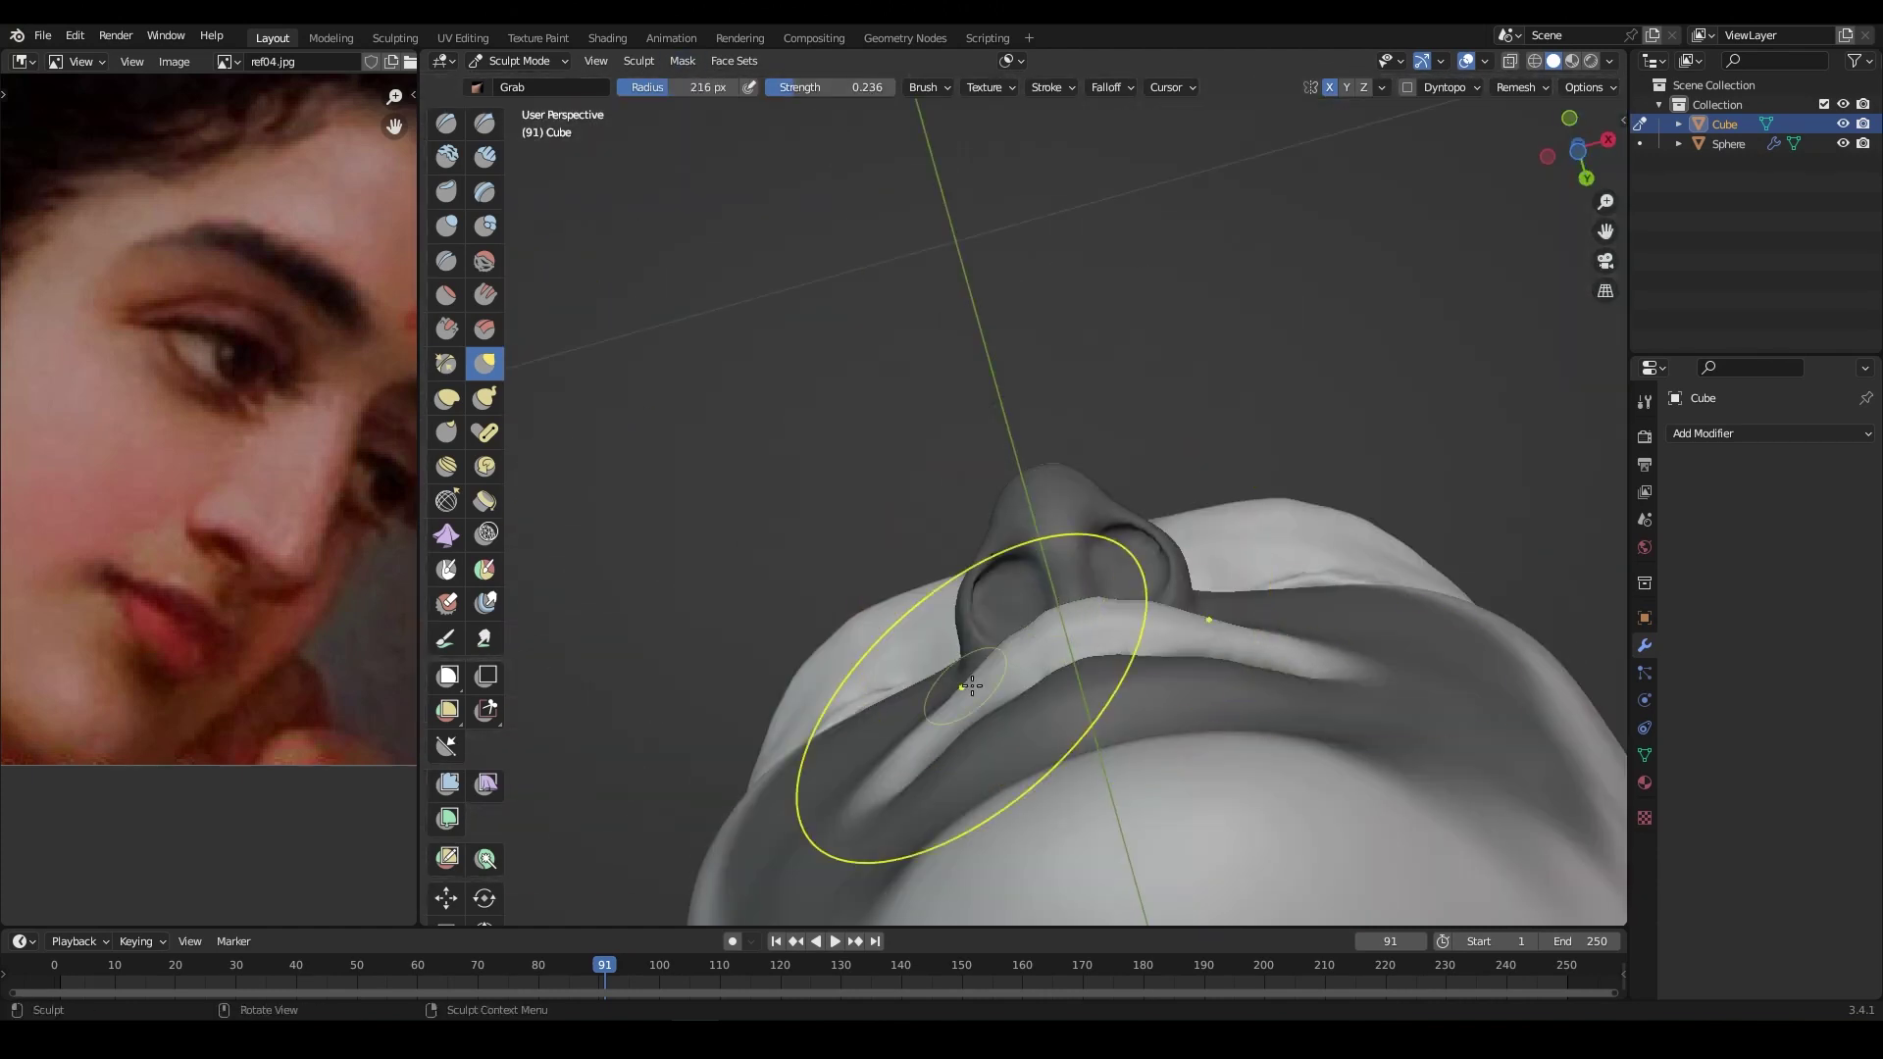
Step: Set Draw Sharp strength to 0.200 and crease the lips from a three-quarter view
mouse_move(958, 652)
middle_down()
mouse_move(1108, 536)
mouse_move(981, 471)
mouse_move(1127, 510)
mouse_move(1078, 507)
mouse_move(1295, 488)
mouse_move(1273, 501)
middle_up()
click(485, 121)
key(shift+f)
click(1079, 507)
mouse_move(1454, 430)
middle_down()
mouse_move(1366, 631)
mouse_move(761, 408)
mouse_move(1164, 472)
middle_up()
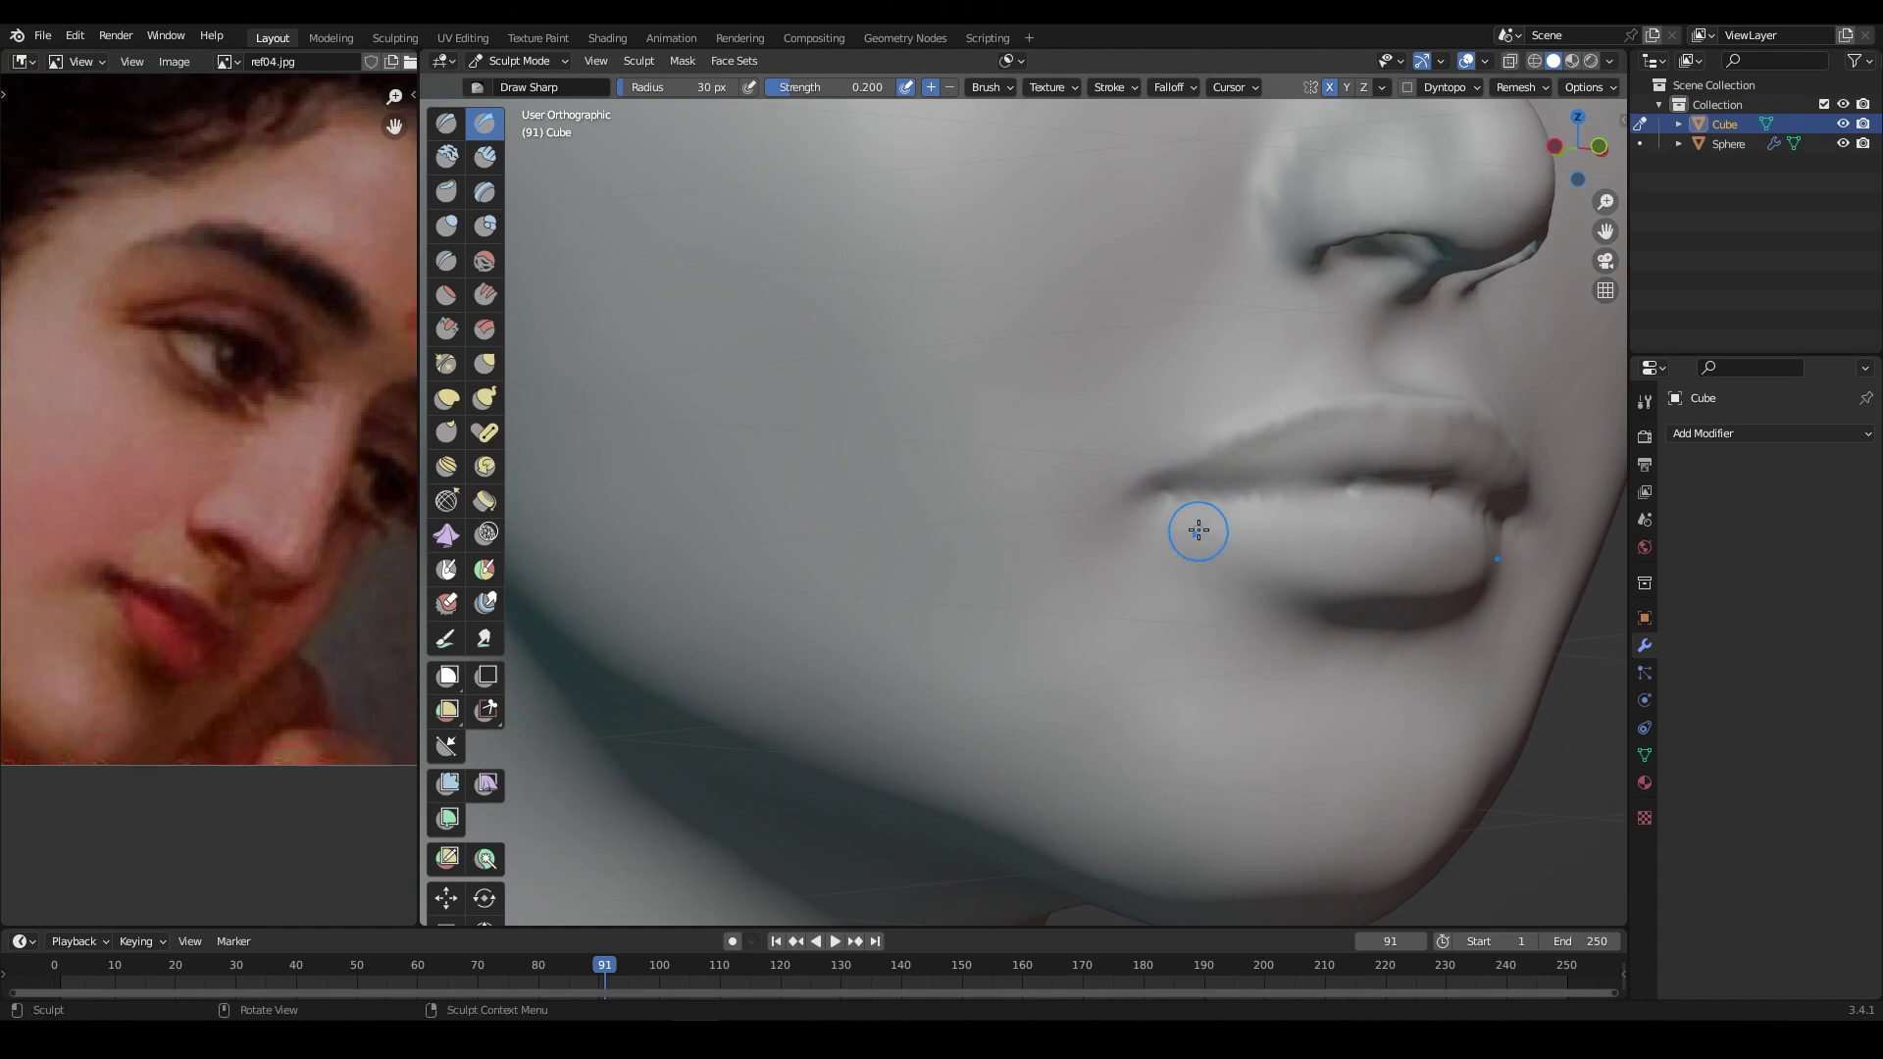
mouse_move(1329, 554)
middle_down()
mouse_move(1009, 441)
mouse_move(1226, 470)
mouse_move(1111, 509)
middle_up()
key(shift+c)
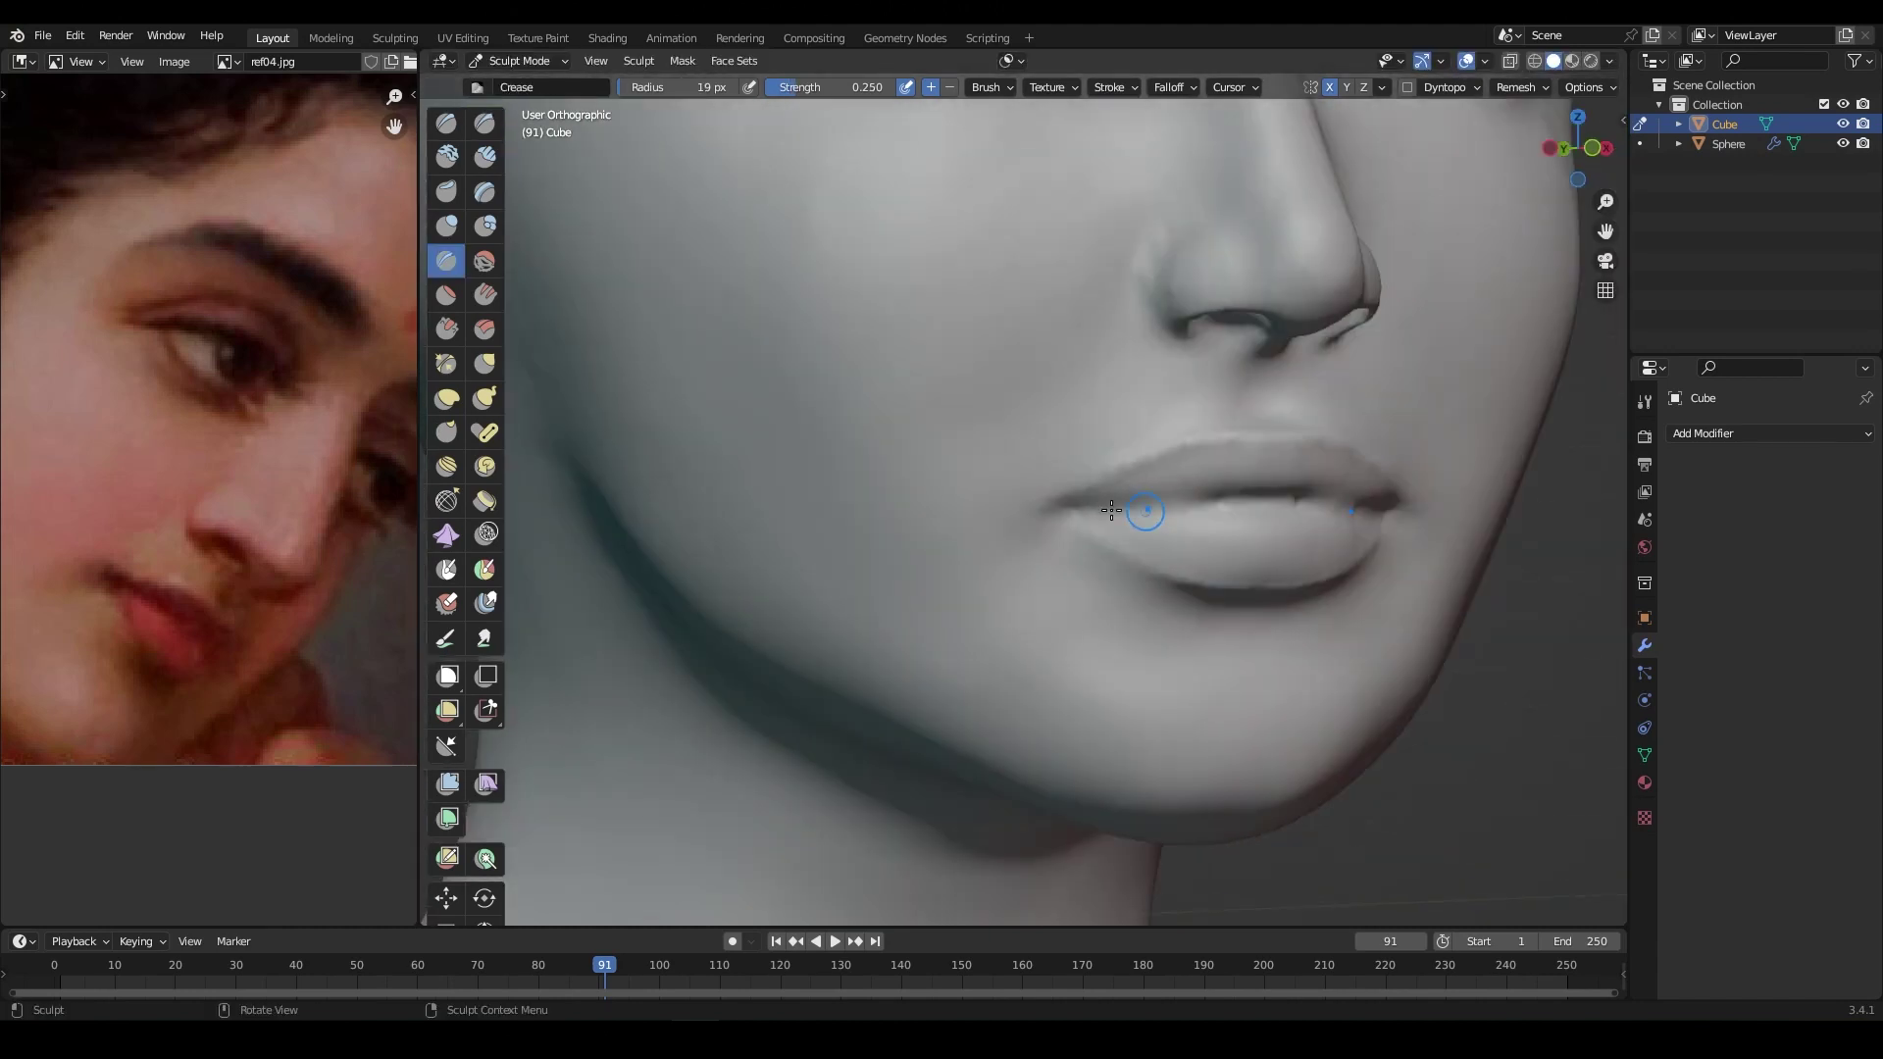
mouse_move(1229, 509)
middle_down()
mouse_move(1127, 496)
mouse_move(1251, 481)
mouse_move(1152, 380)
middle_up()
Step: Add lip volume with SculptDraw, checking from below and the front
key(x)
scroll(1152, 380, up, 2)
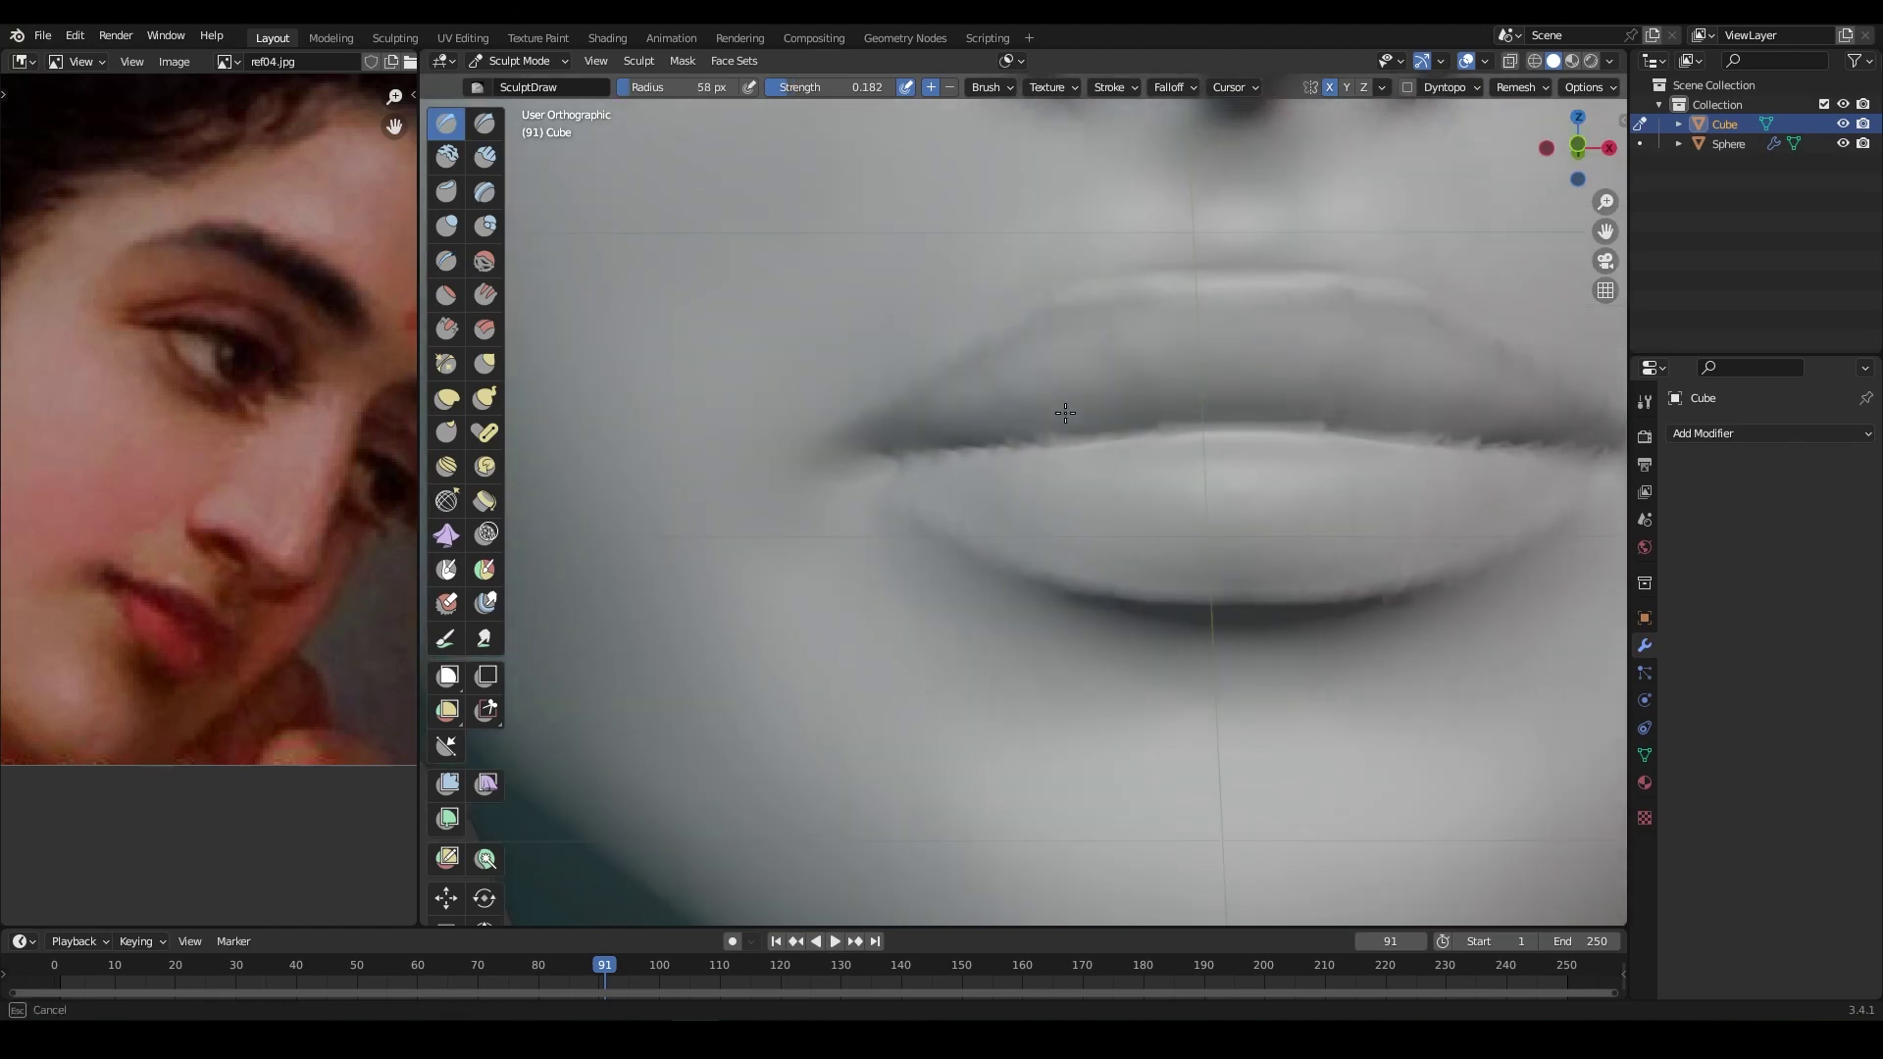
scroll(1257, 408, down, 3)
middle_drag(1050, 407, 948, 672)
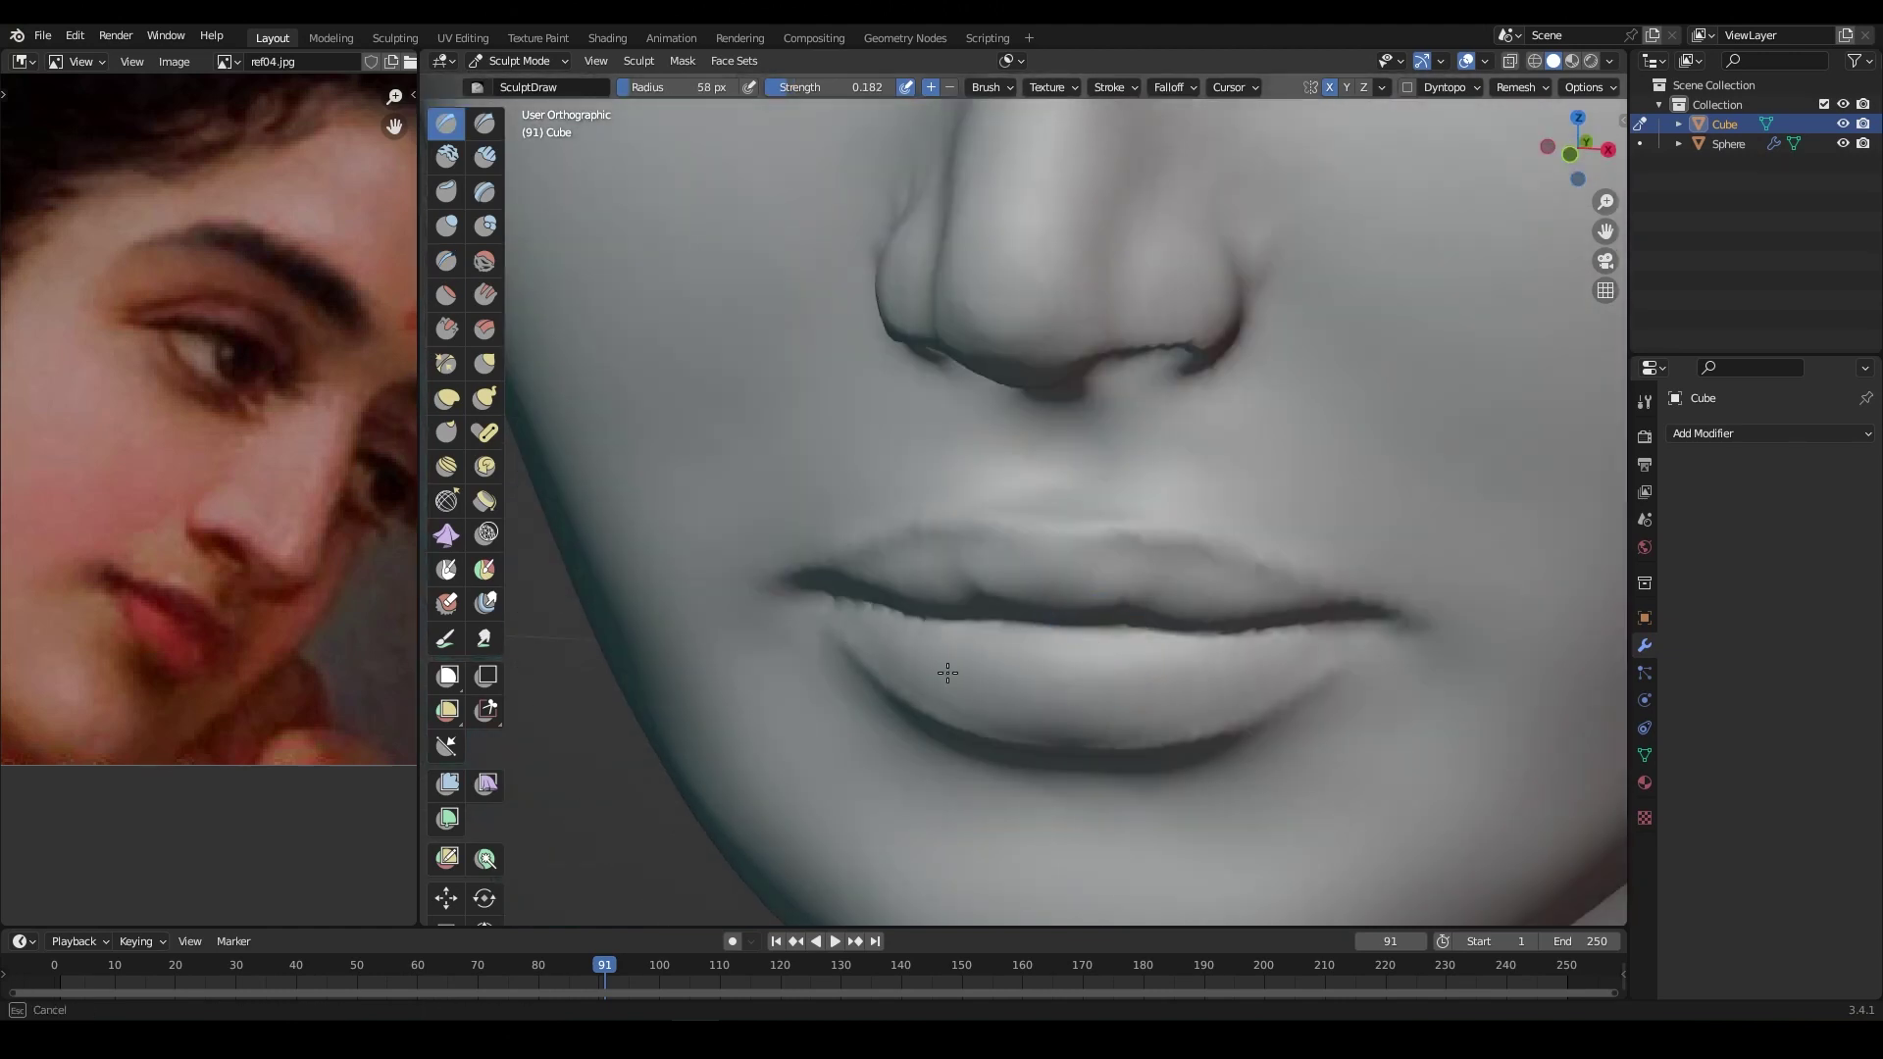
mouse_move(1327, 676)
middle_down()
mouse_move(1126, 651)
mouse_move(1176, 550)
middle_up()
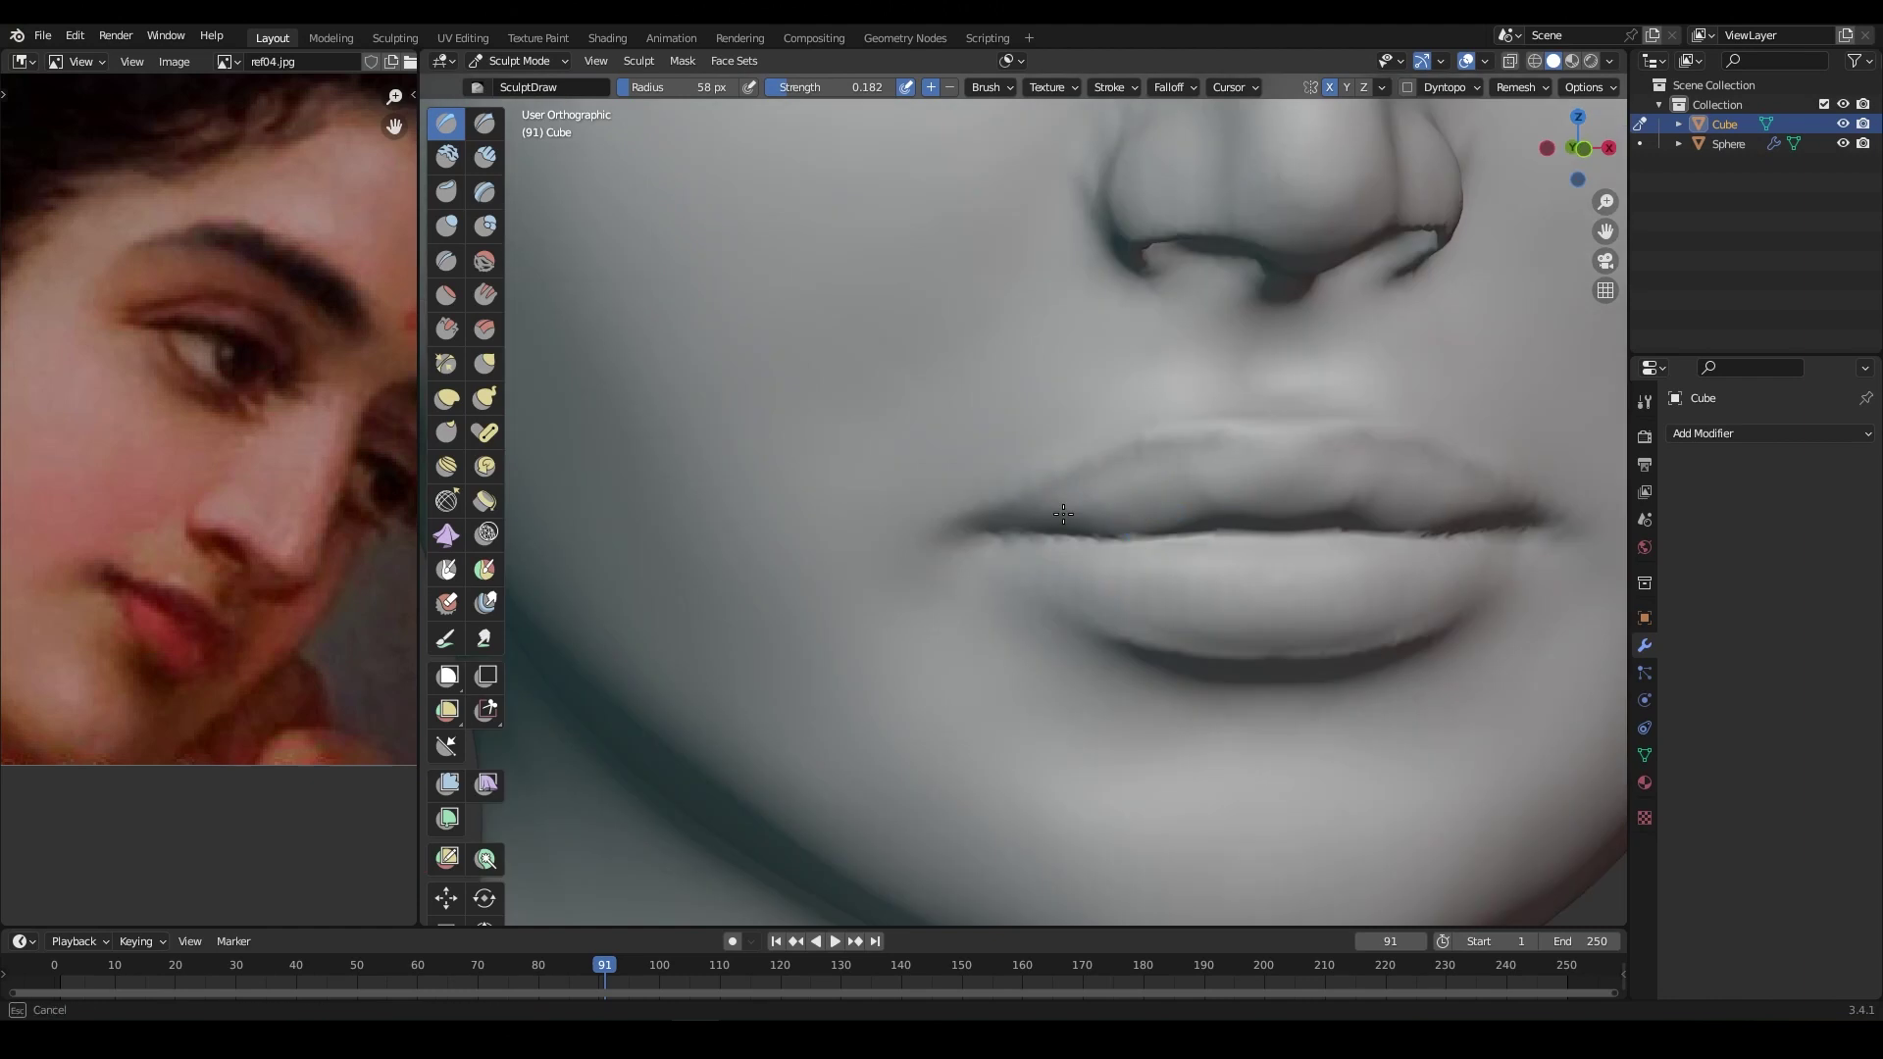
scroll(1197, 492, up, 4)
scroll(1202, 509, down, 3)
mouse_move(1295, 432)
middle_down()
mouse_move(1256, 476)
mouse_move(1349, 504)
mouse_move(443, 260)
middle_up()
Step: Shape the lips and chin profile with Grab and SculptDraw under the nose
key(g)
key(x)
scroll(982, 395, up, 3)
scroll(982, 395, down, 2)
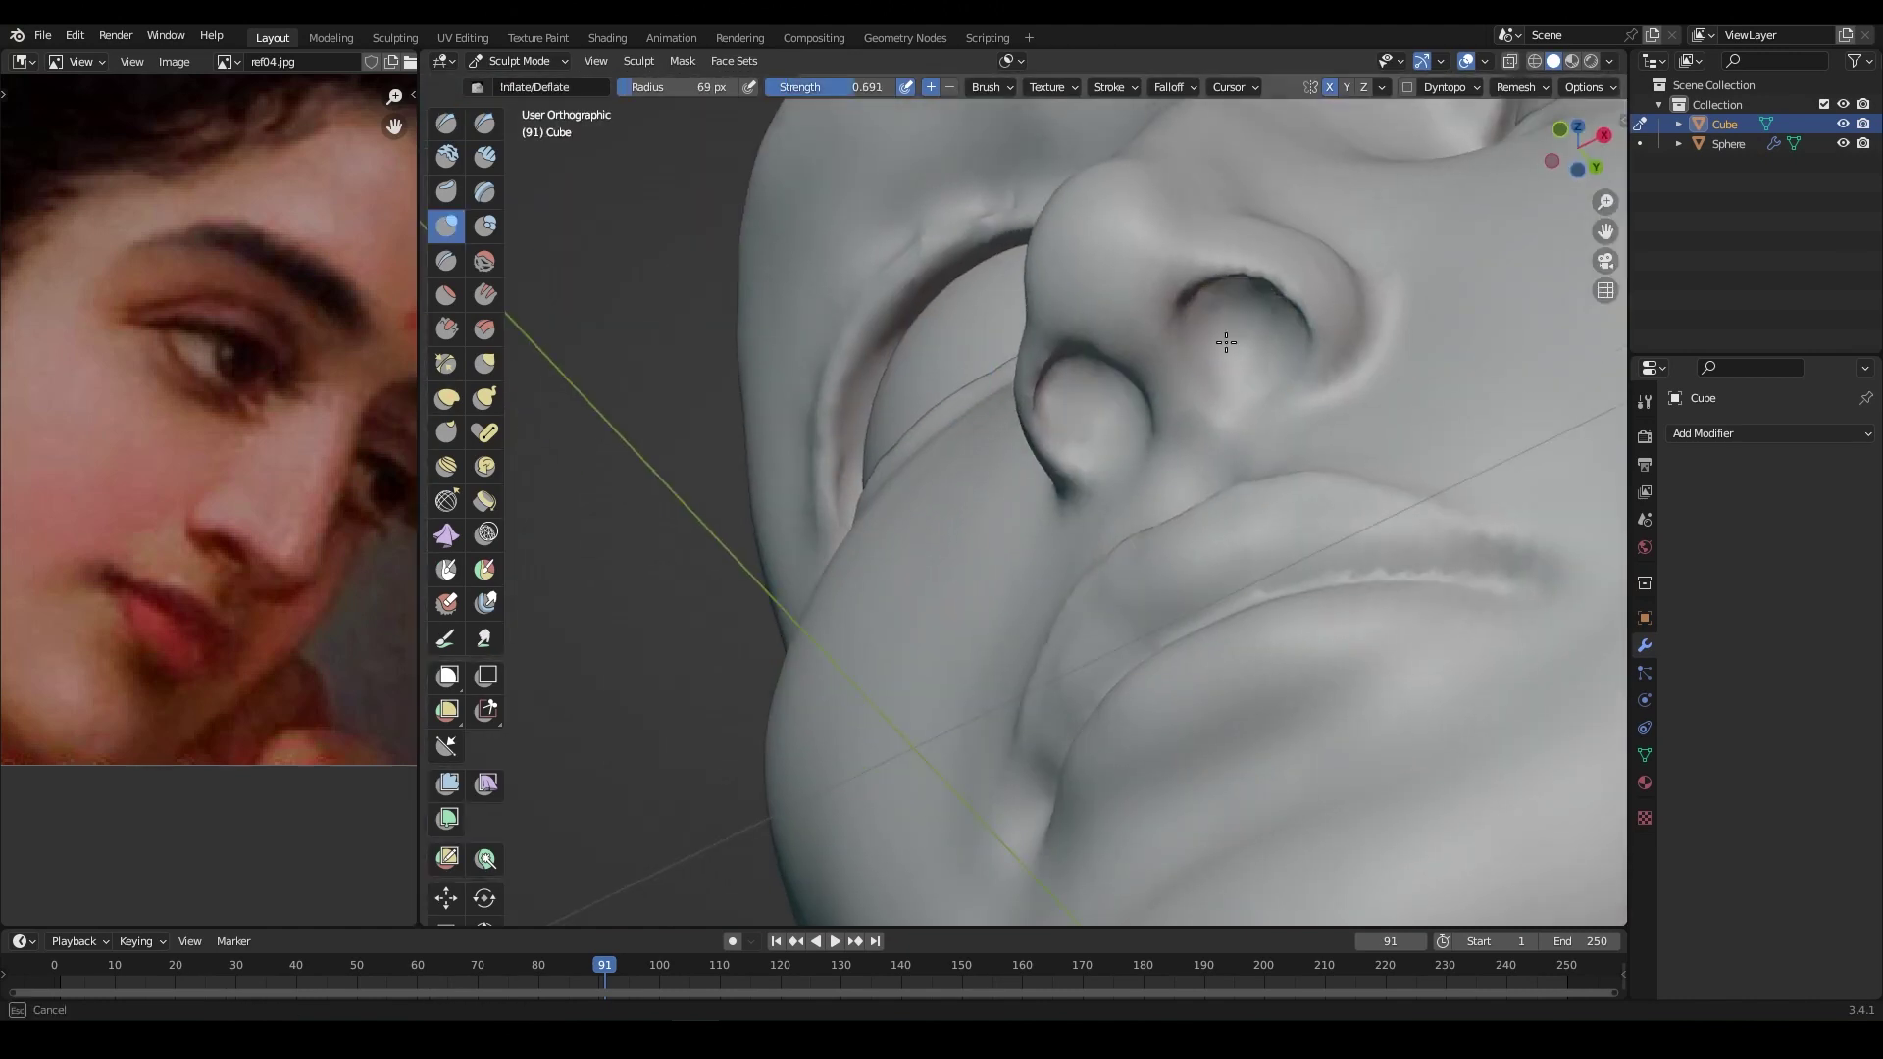
scroll(1226, 341, down, 2)
middle_drag(1357, 370, 1123, 497)
scroll(1123, 497, up, 3)
key(g)
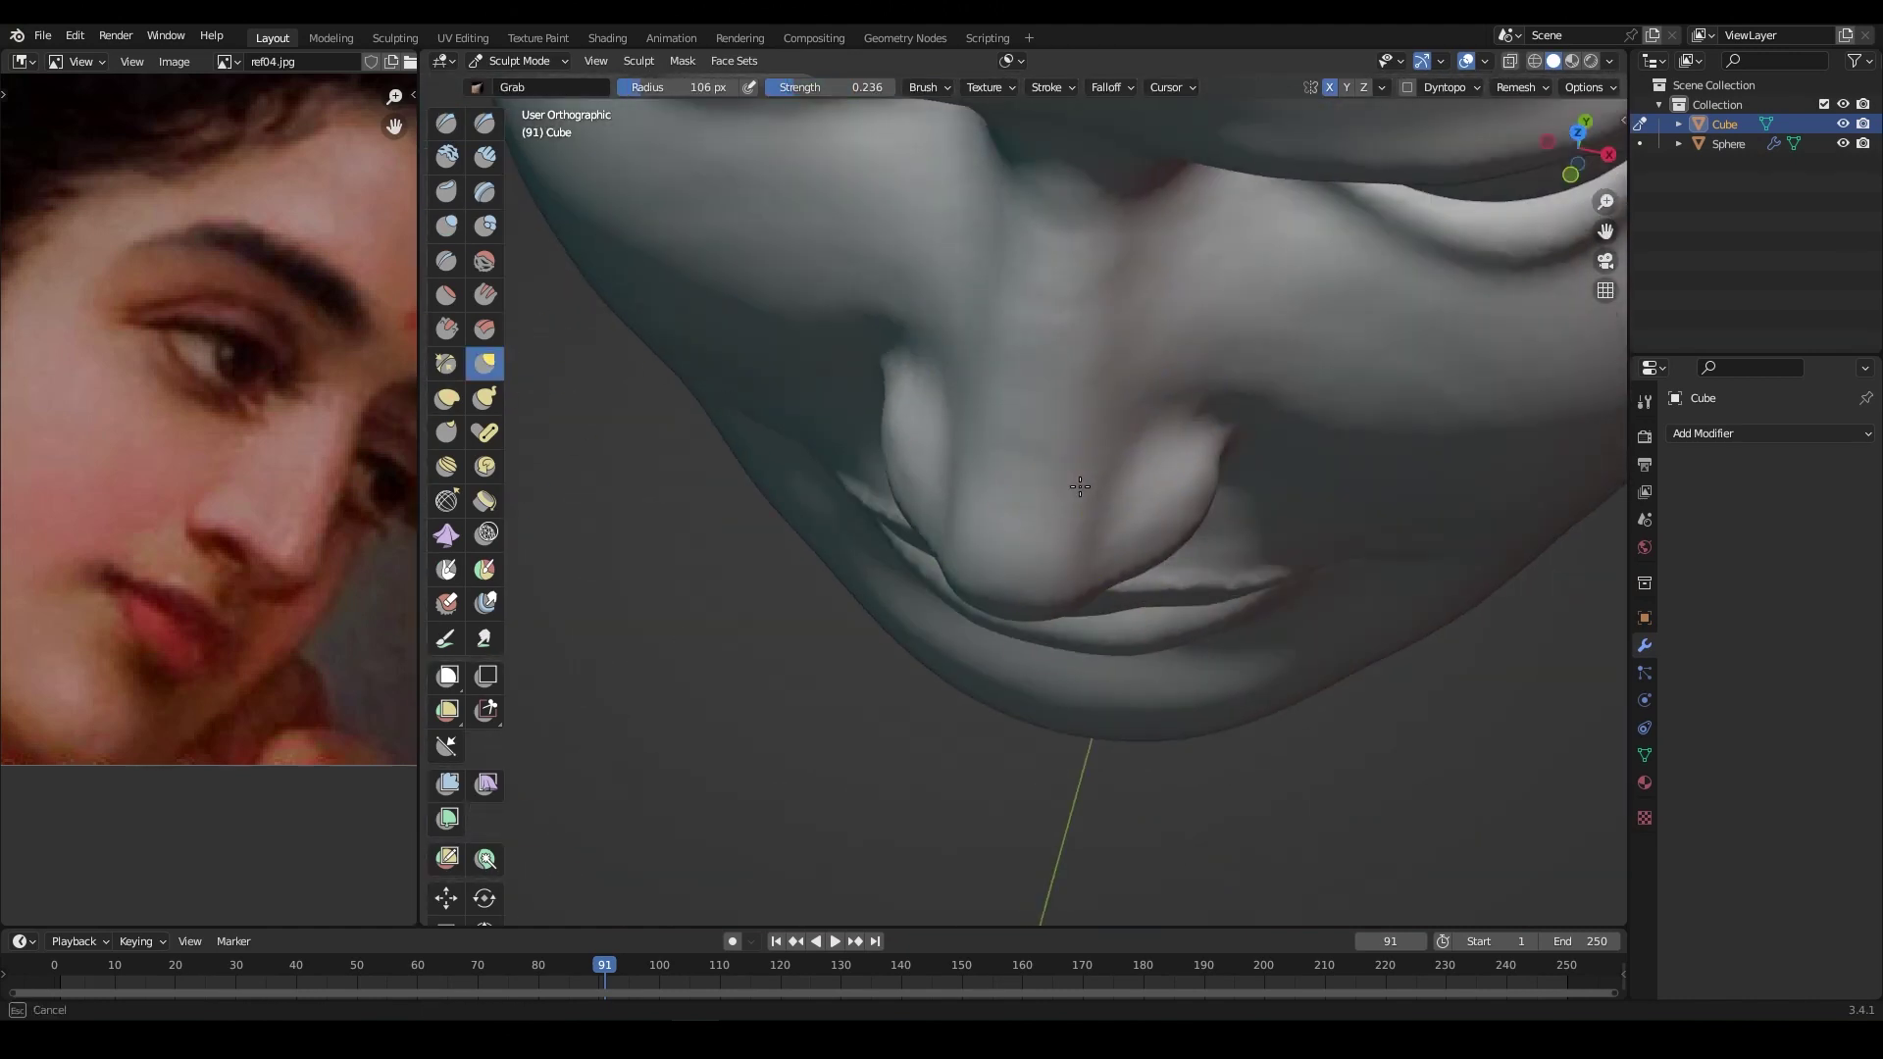
ctrl+middle_drag(1062, 395, 1138, 271)
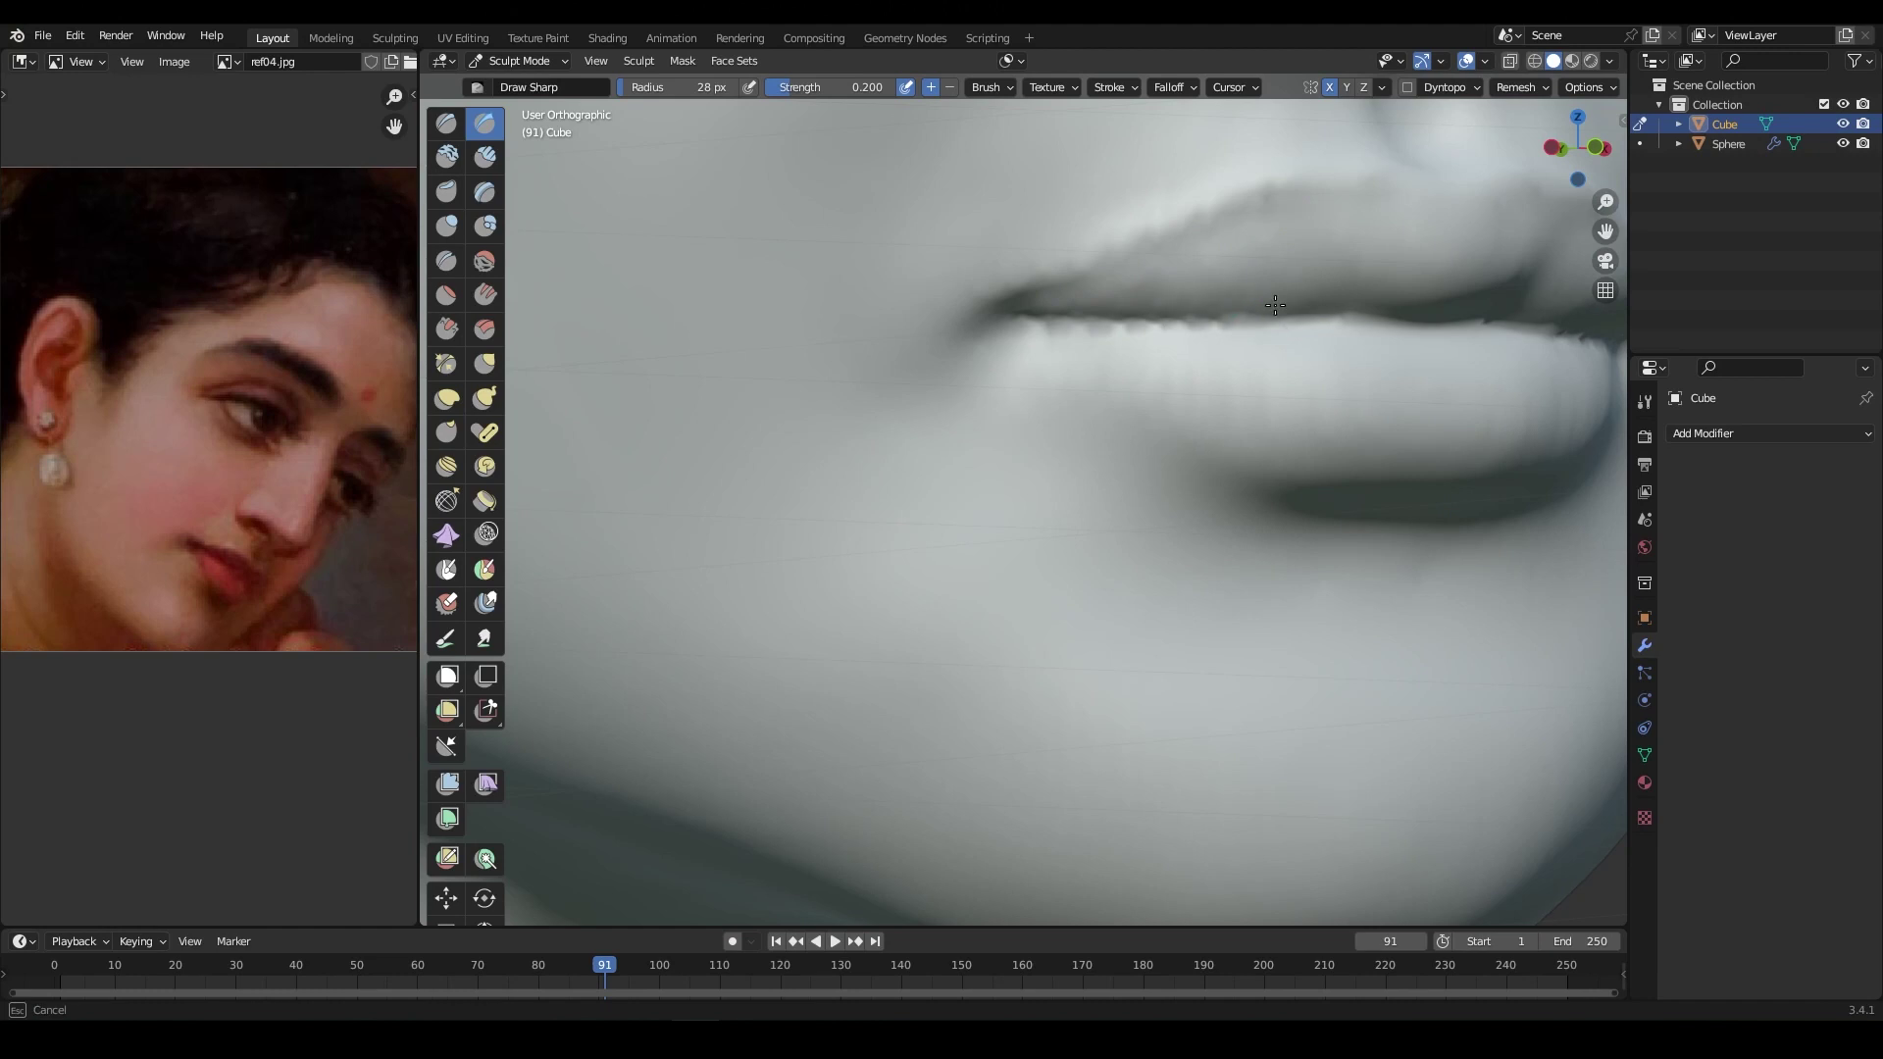
ctrl+middle_drag(1275, 305, 1192, 288)
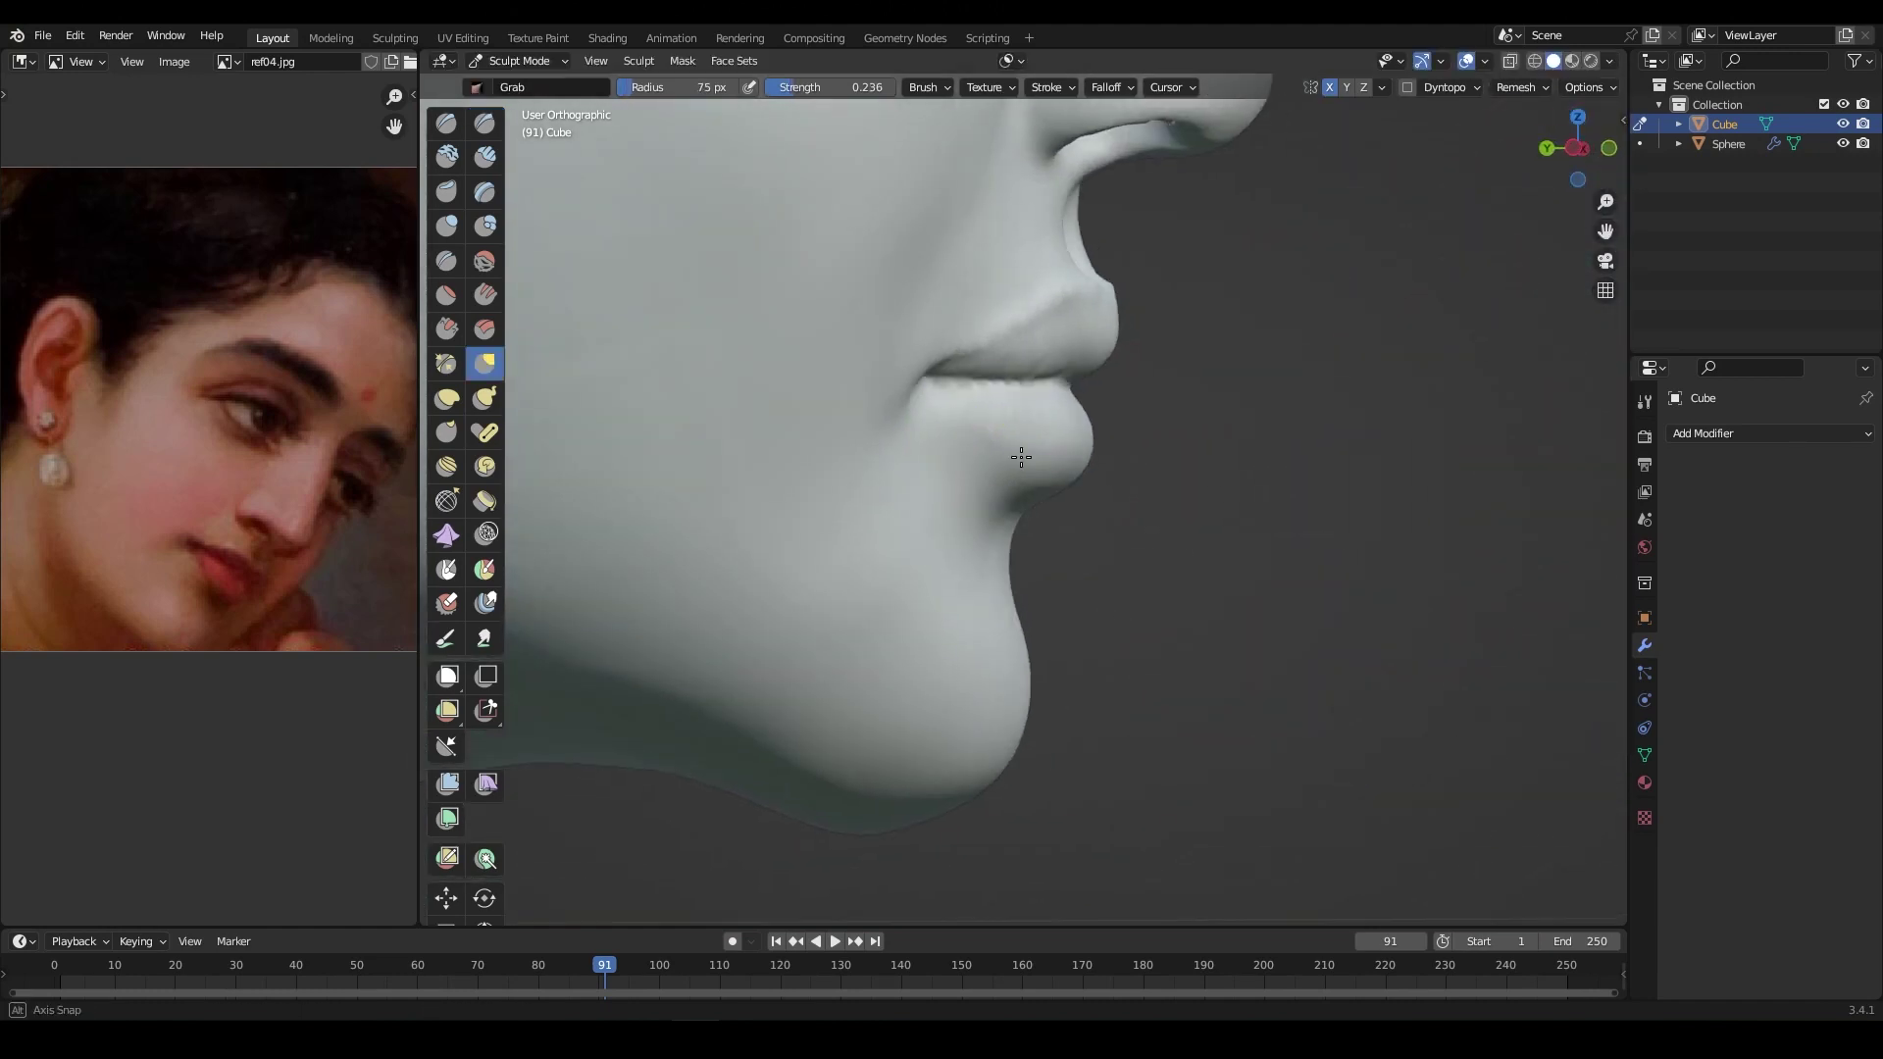
middle_drag(839, 391, 631, 387)
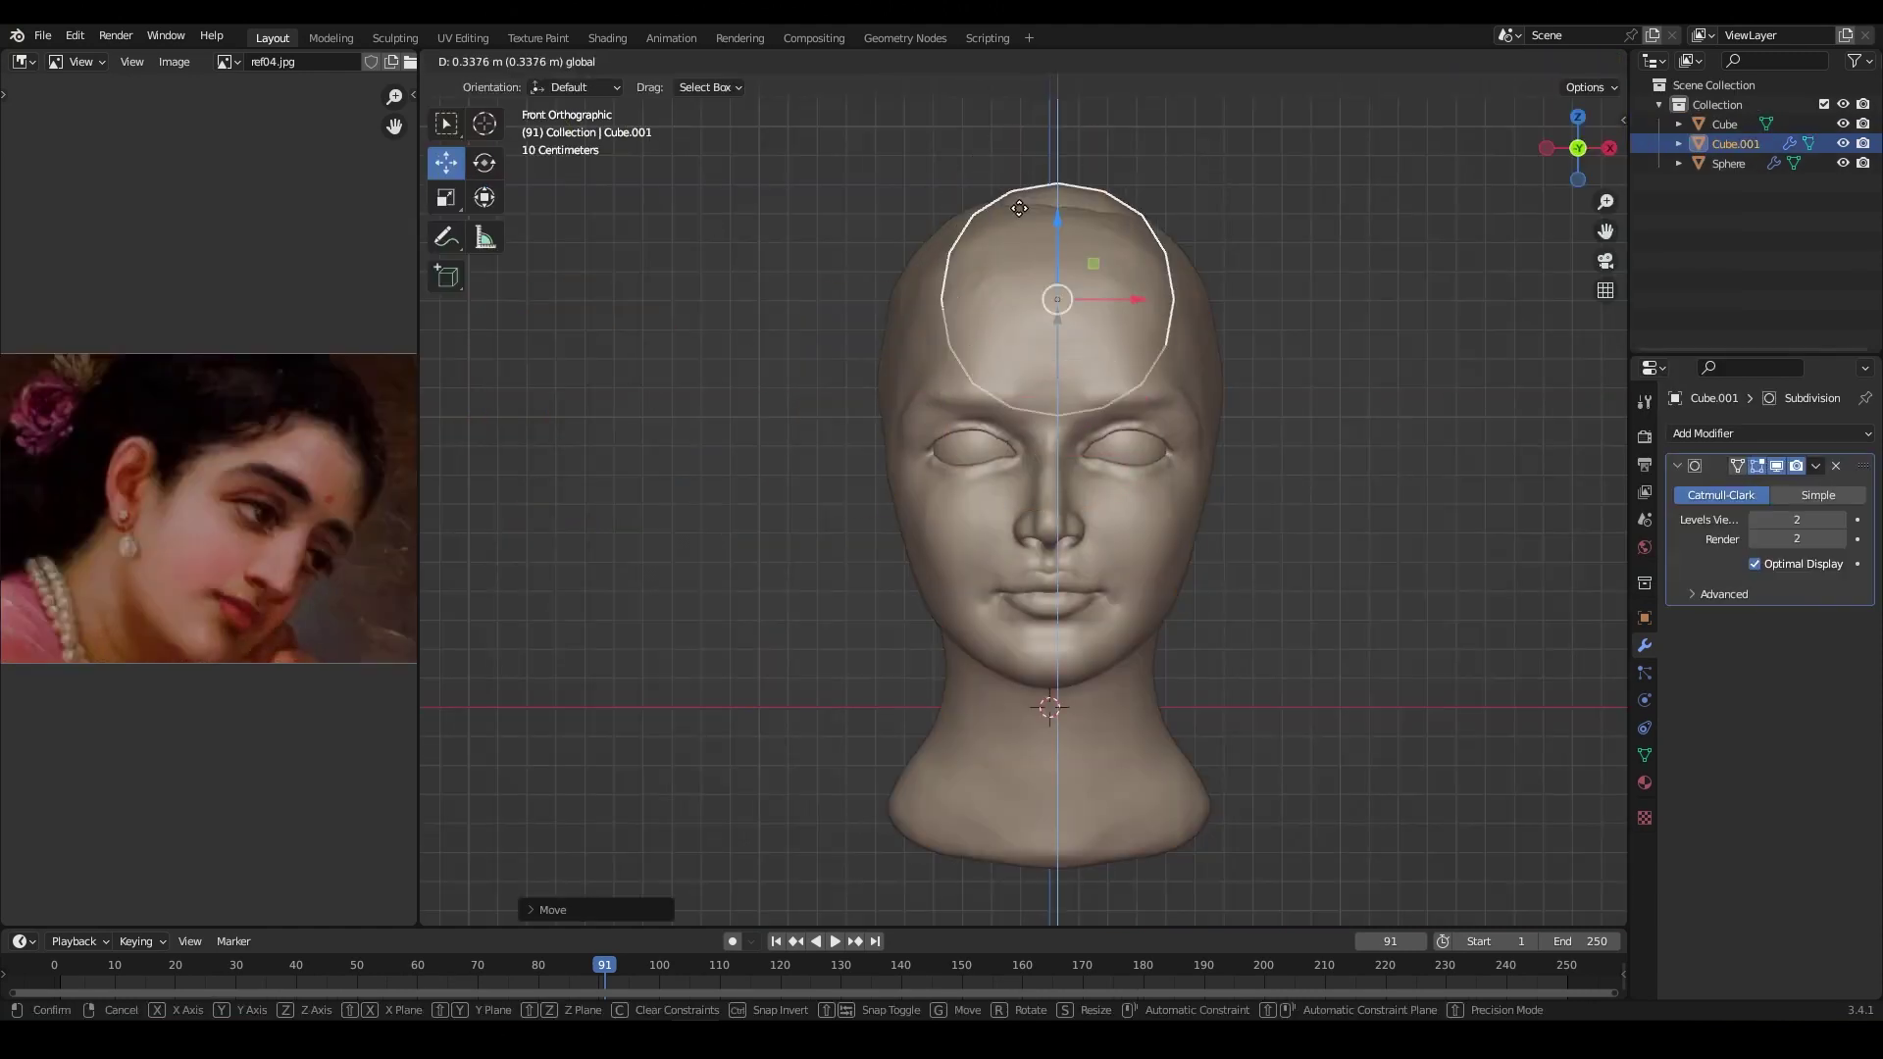
Step: Fit the hair cap over the skull, centre its origin and remove its Subdivision modifier
click(1240, 538)
click(718, 61)
click(967, 114)
click(1834, 467)
Step: Sculpt the hair cap, pulling its edge forward toward the forehead
click(518, 61)
click(541, 132)
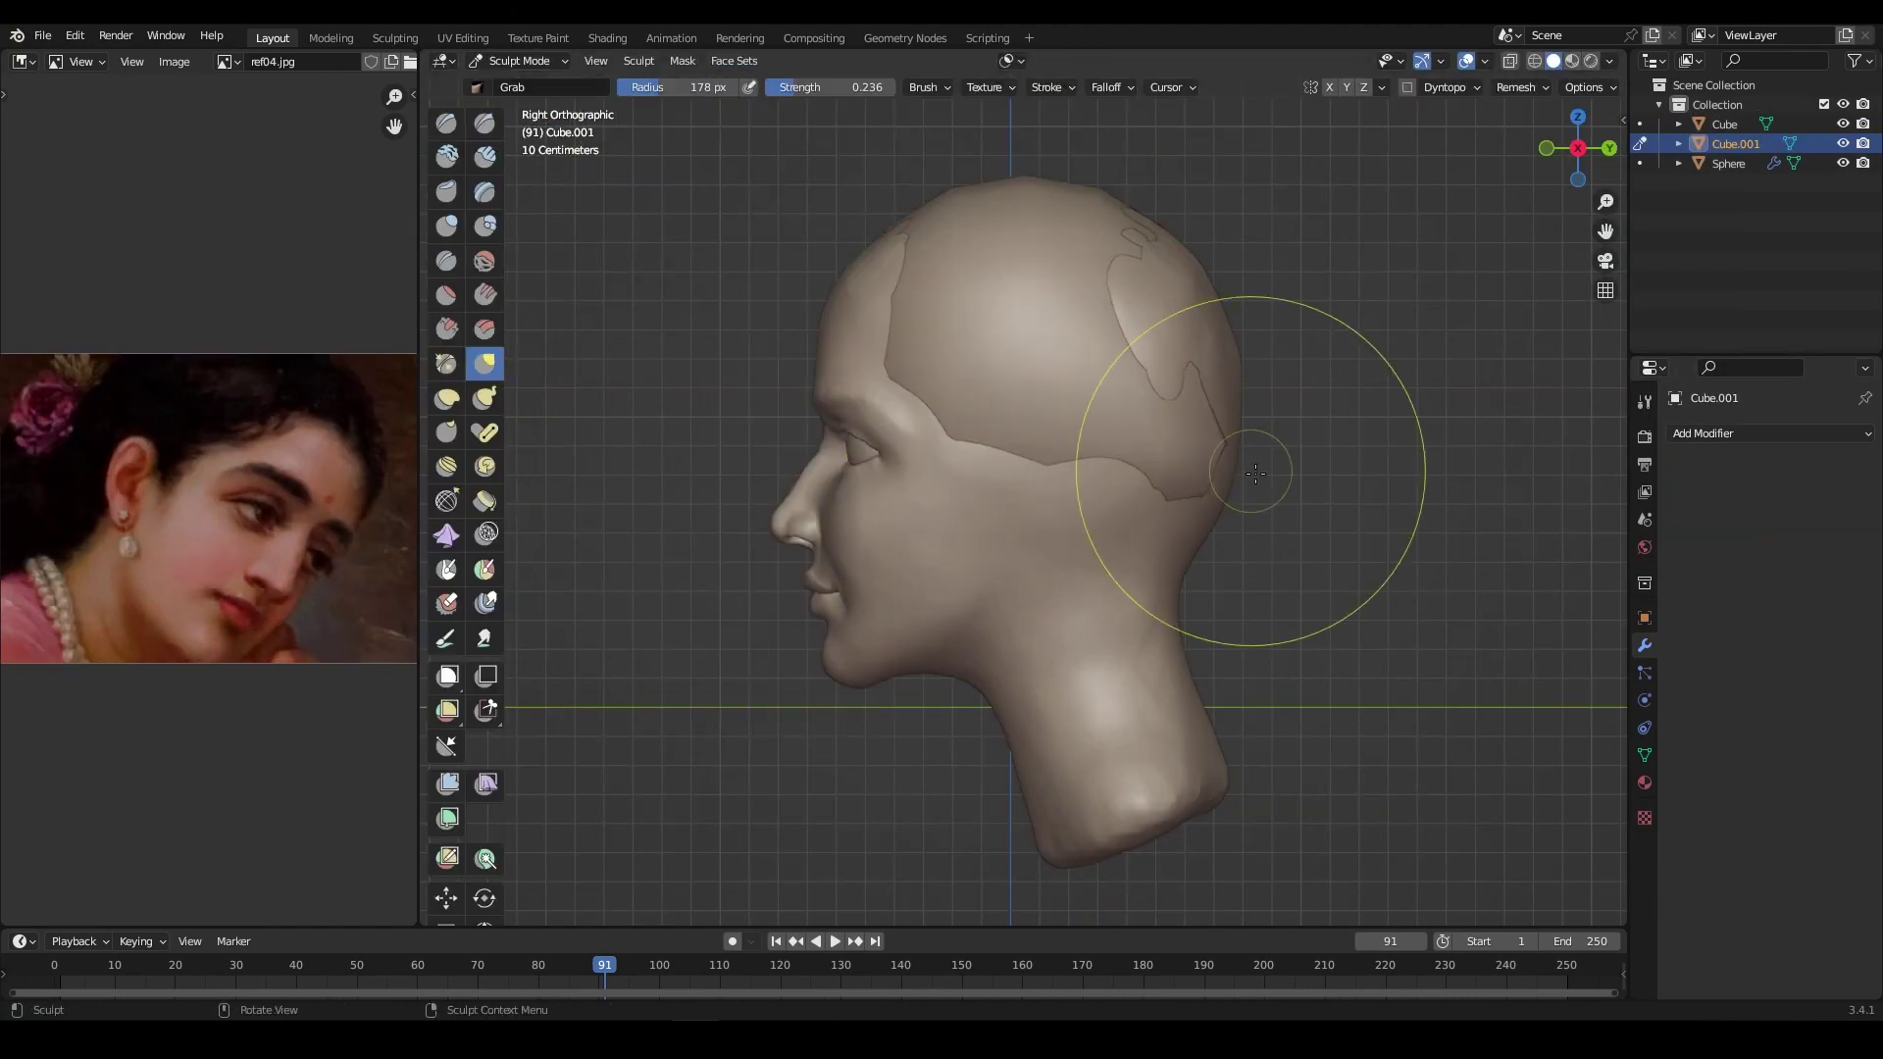
drag(1255, 473, 914, 369)
mouse_move(1308, 478)
middle_down()
mouse_move(1009, 473)
mouse_move(1039, 609)
middle_up()
scroll(1039, 609, up, 2)
mouse_move(1009, 484)
middle_down()
mouse_move(996, 811)
mouse_move(1046, 383)
middle_up()
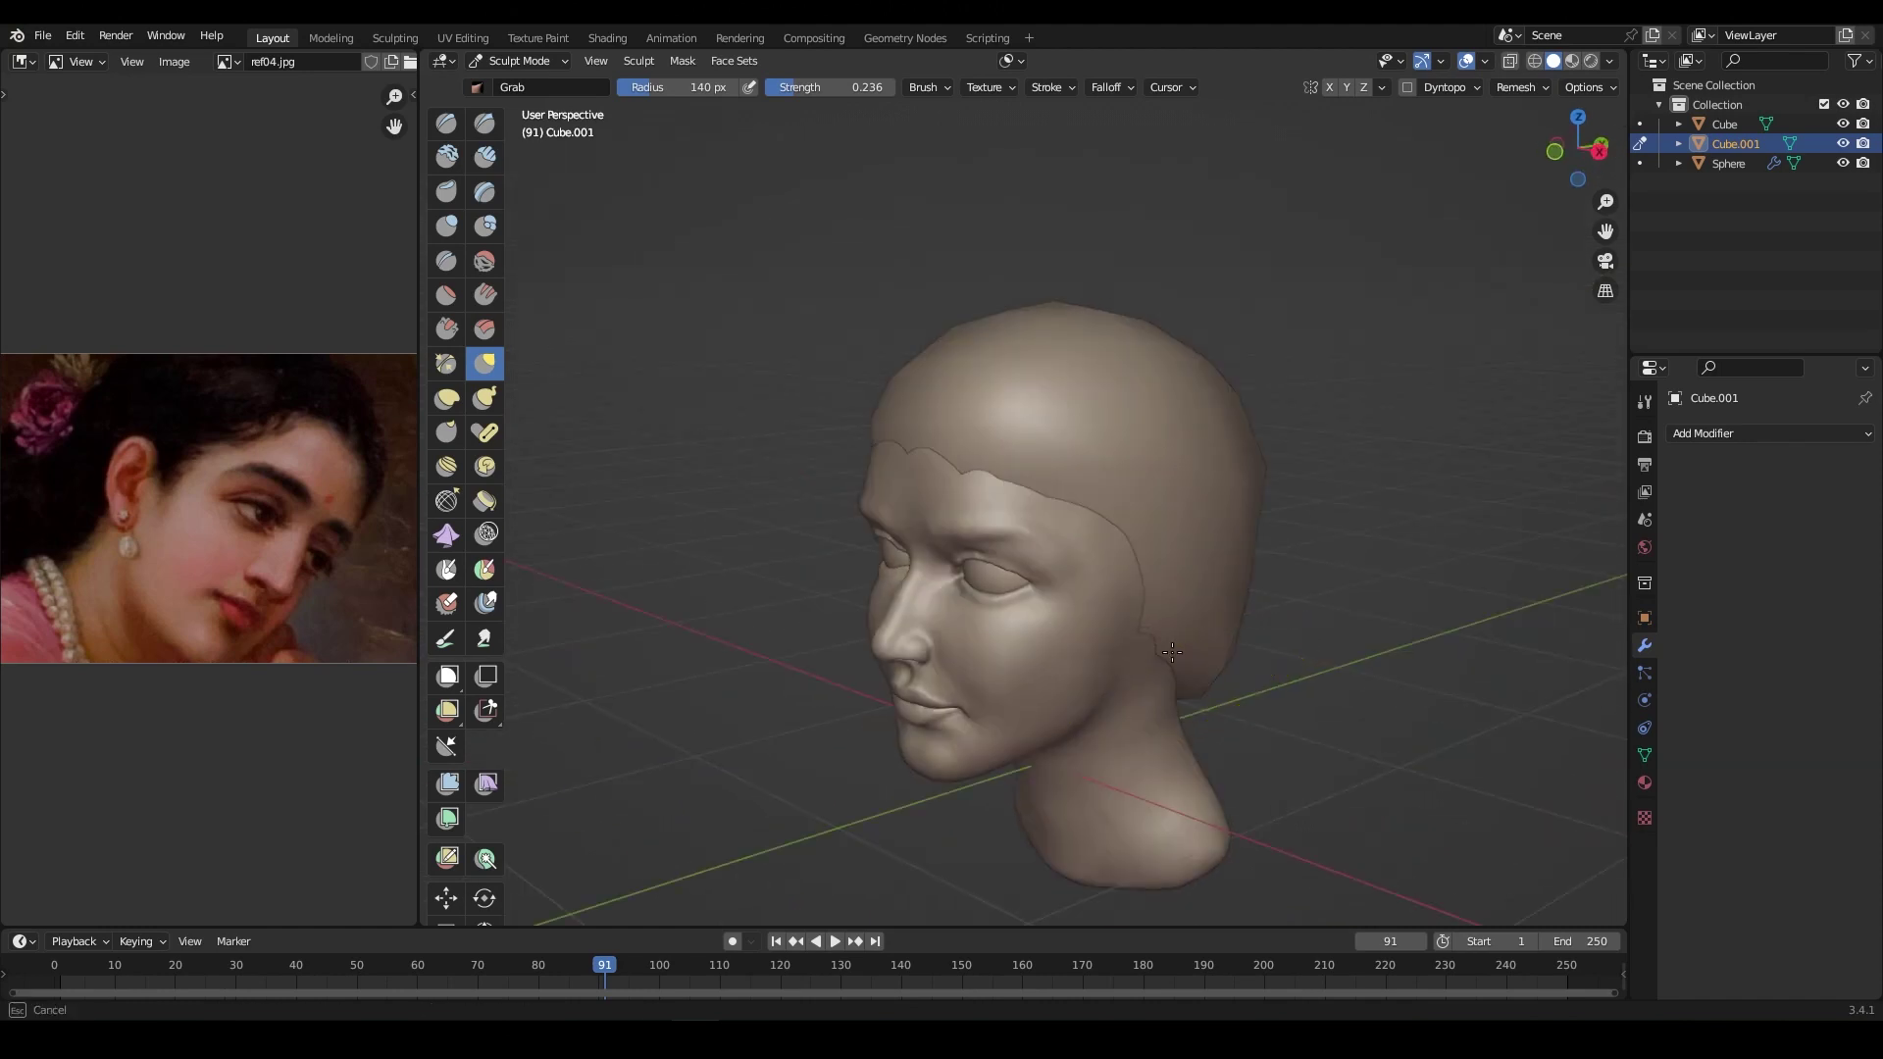
Step: Remesh the hair, then draw out long strands with Snake Hook and Clay Strips
key(r)
click(1205, 432)
mouse_move(1205, 432)
middle_down()
mouse_move(1128, 470)
mouse_move(1226, 491)
mouse_move(1176, 546)
middle_up()
key(k)
middle_drag(1119, 666, 913, 604)
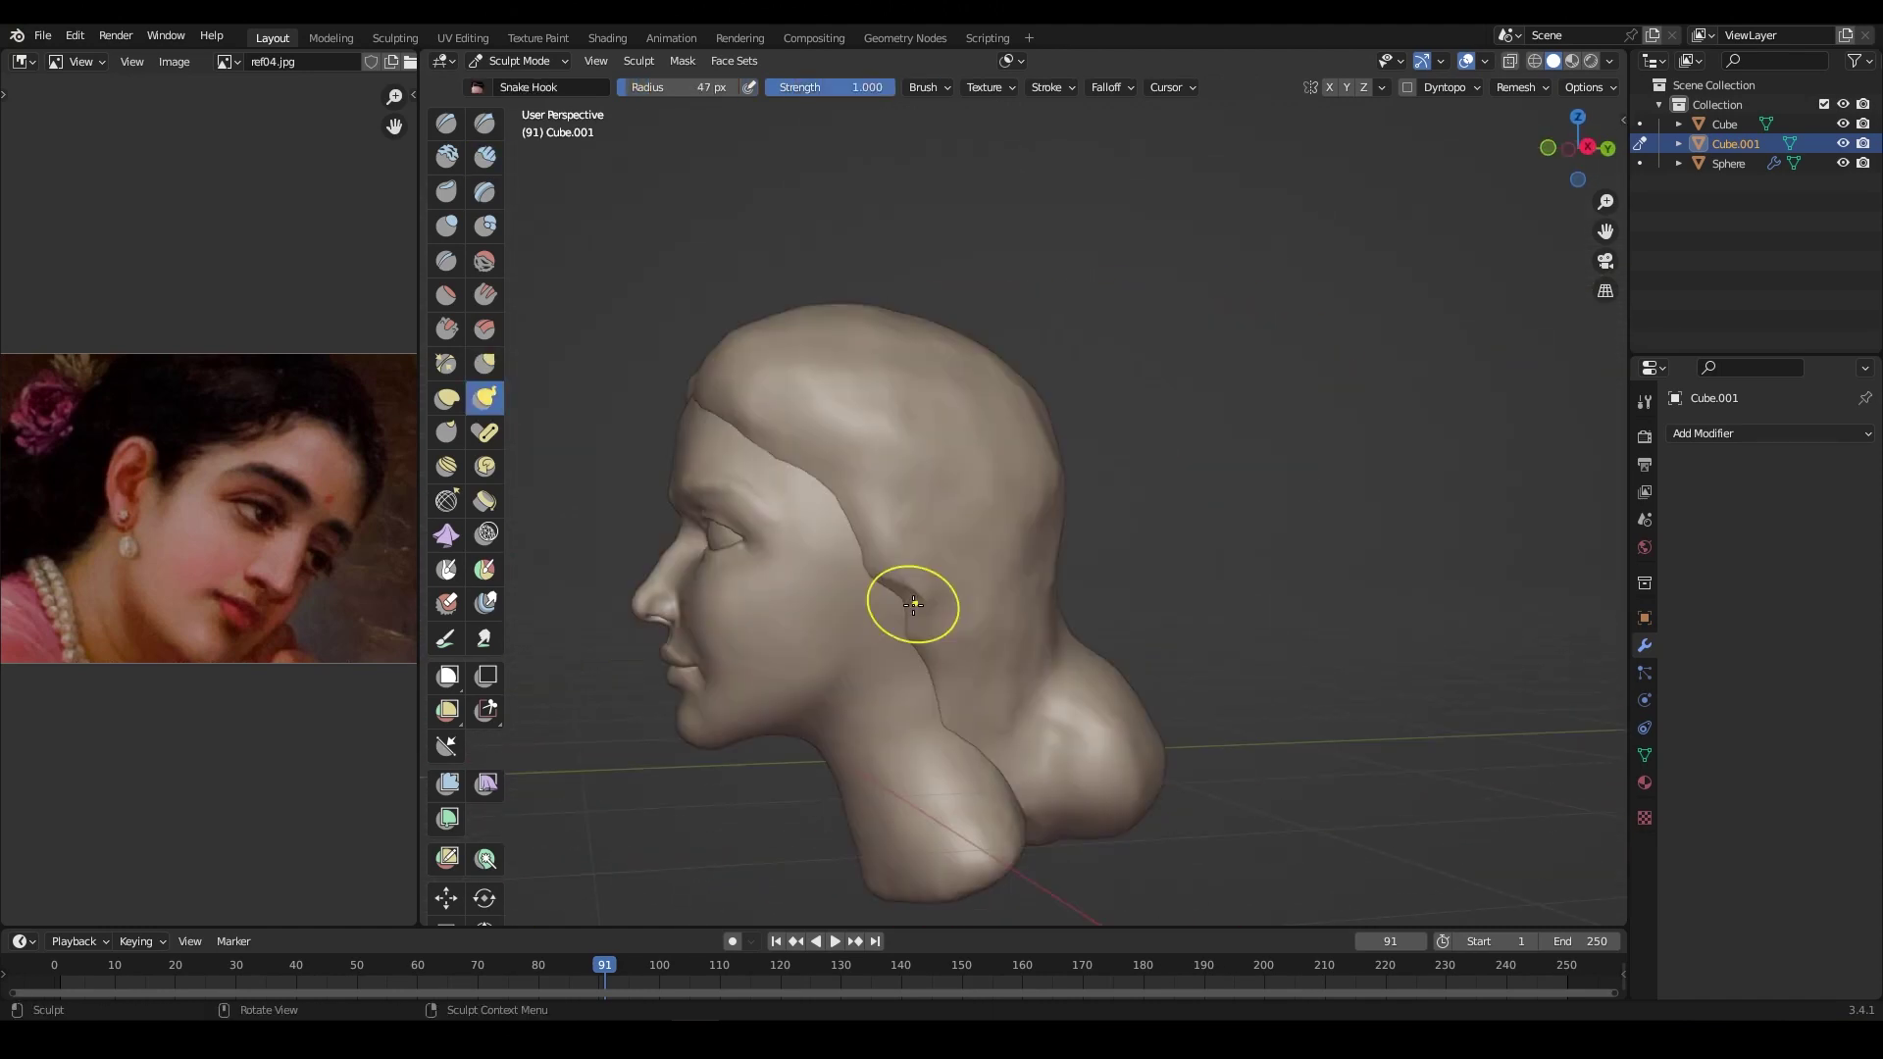
mouse_move(943, 724)
middle_down()
mouse_move(912, 735)
mouse_move(911, 661)
middle_up()
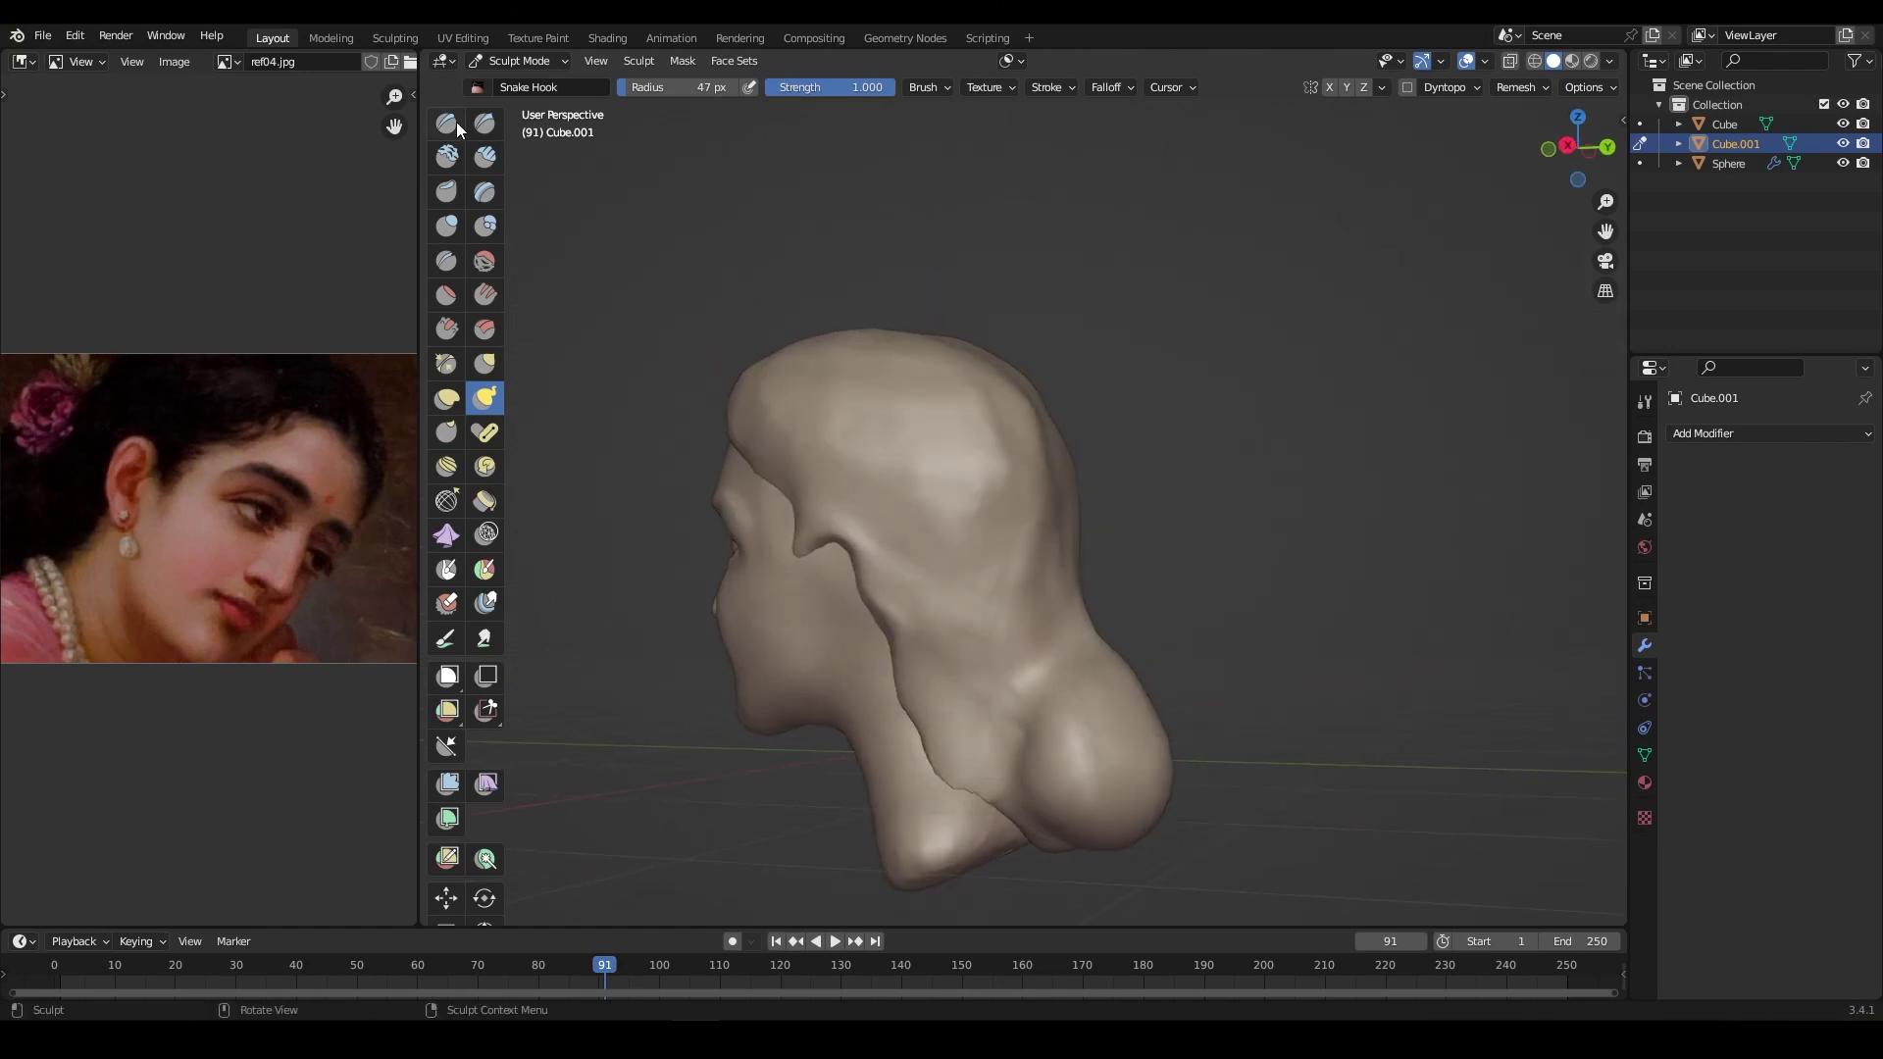
key(shift+c)
middle_drag(1000, 740, 911, 669)
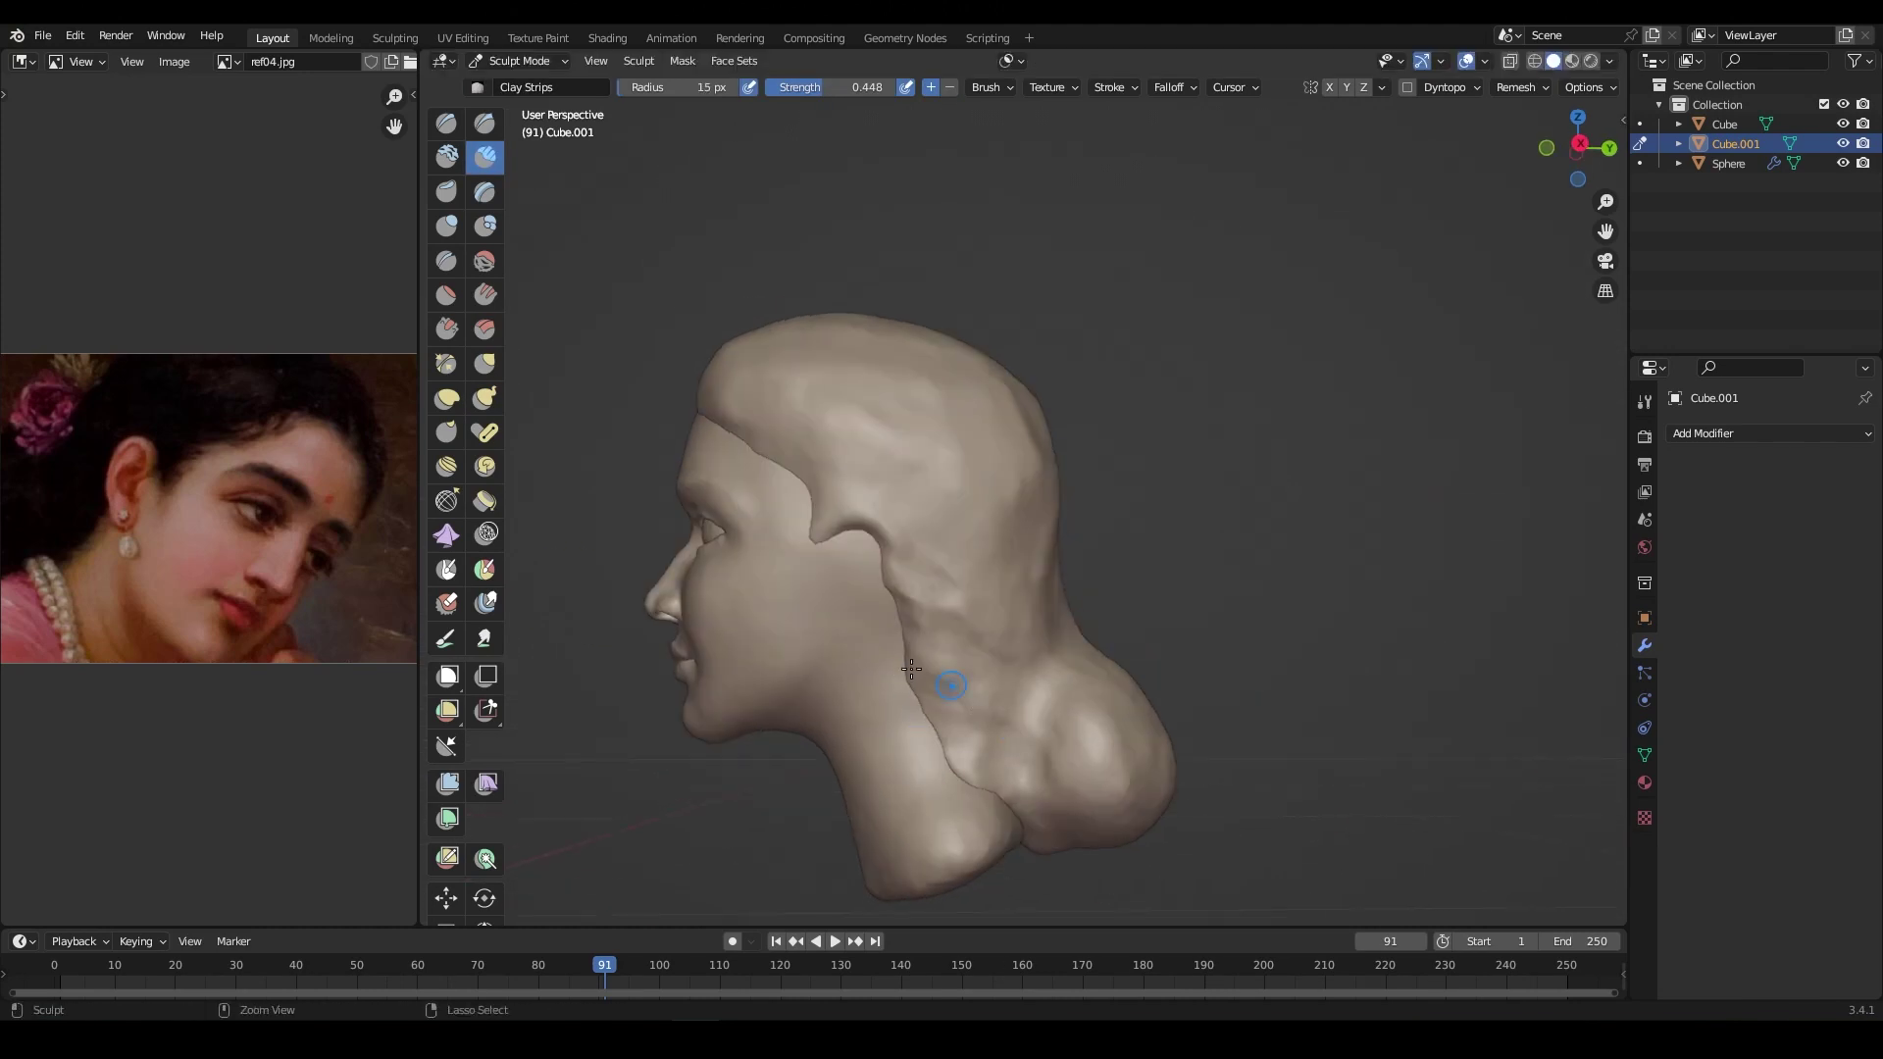
middle_drag(1030, 746, 1156, 534)
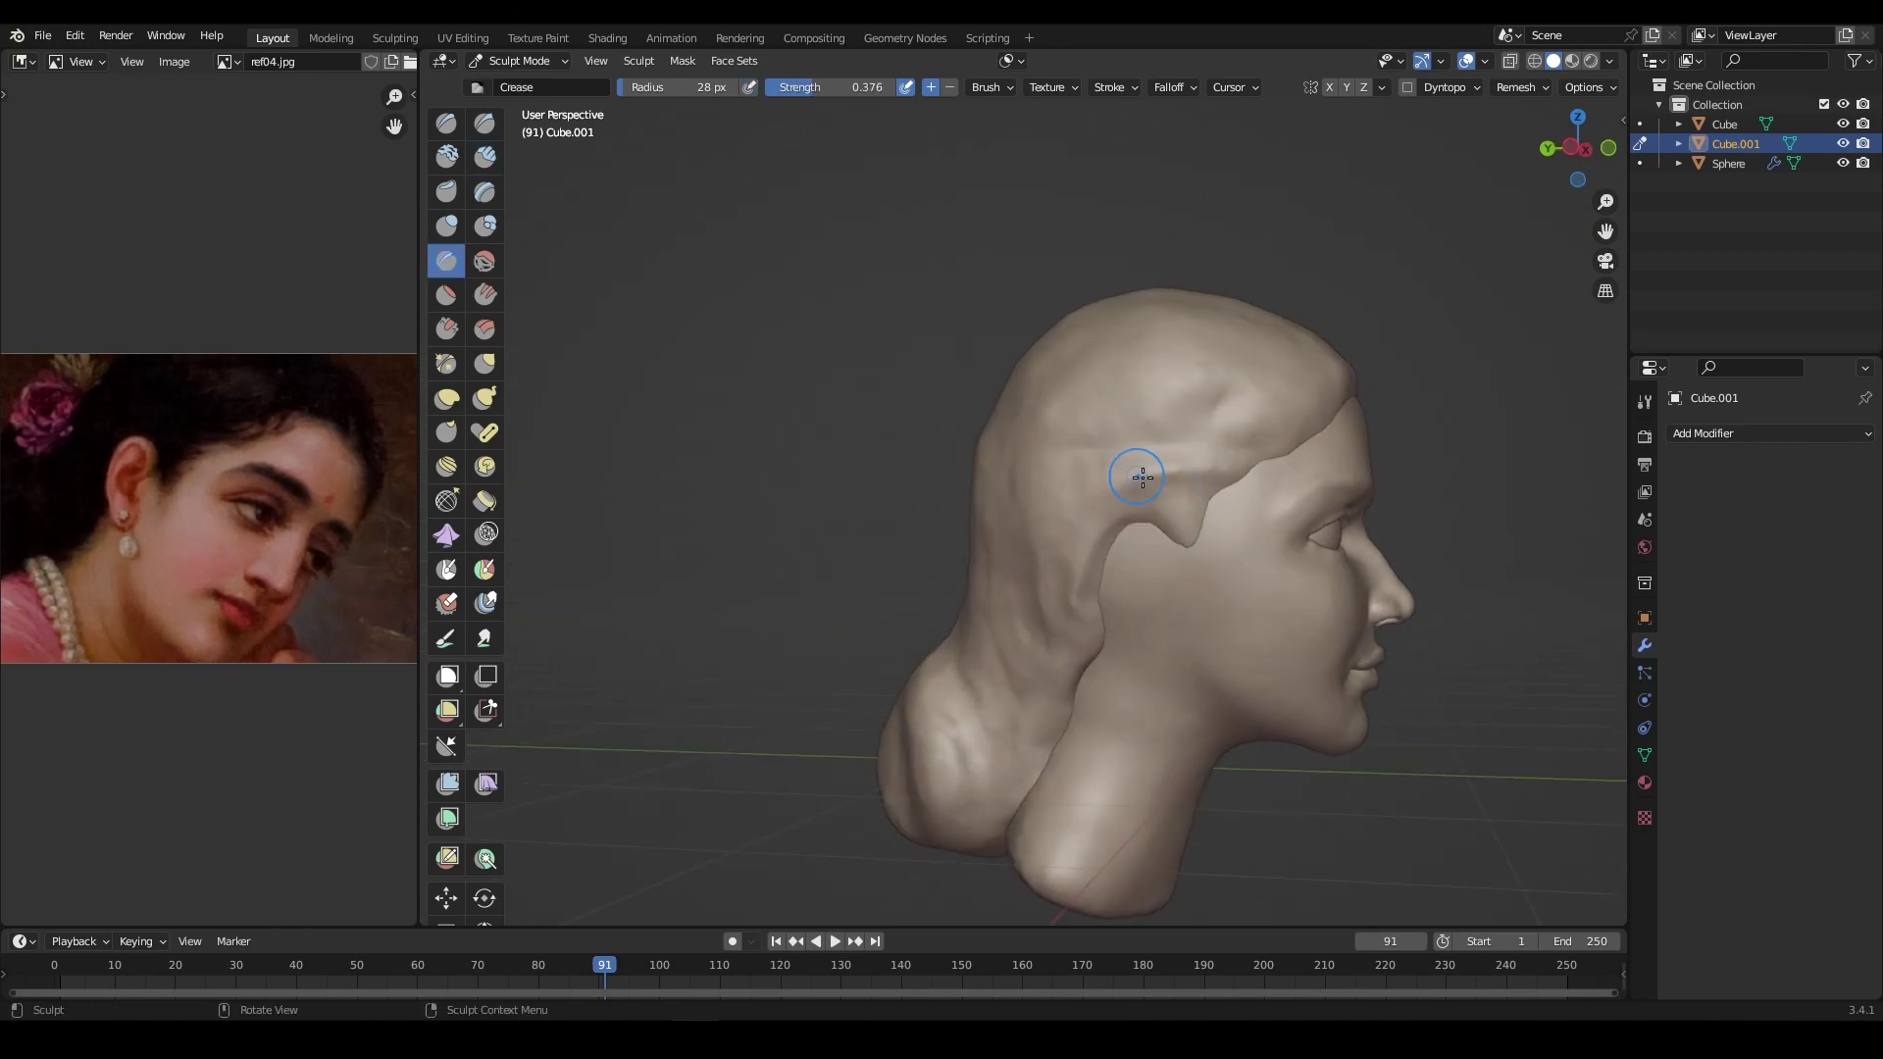
Step: Enlarge the brush and reshape the hair mass from the front with Grab
middle_drag(1111, 424, 1042, 433)
key(f)
click(1135, 379)
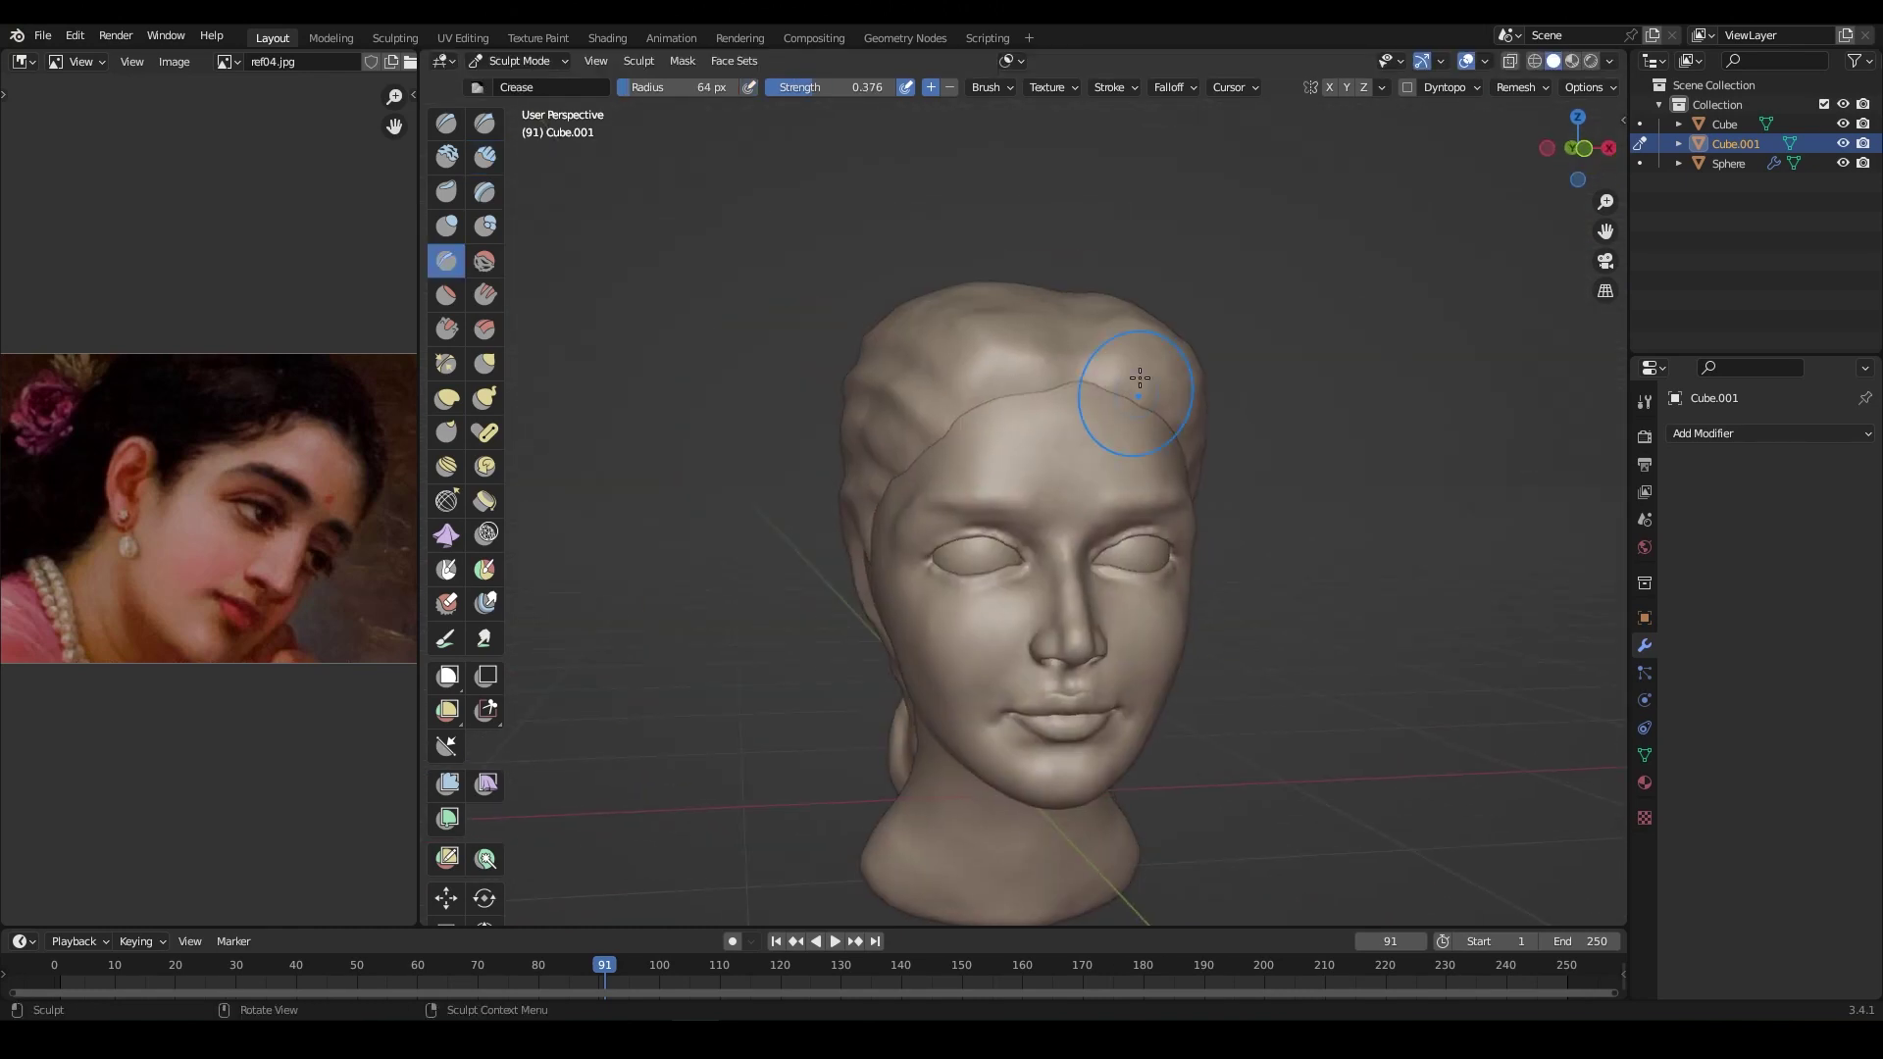
middle_drag(1135, 378, 1167, 420)
middle_drag(1067, 524, 1399, 471)
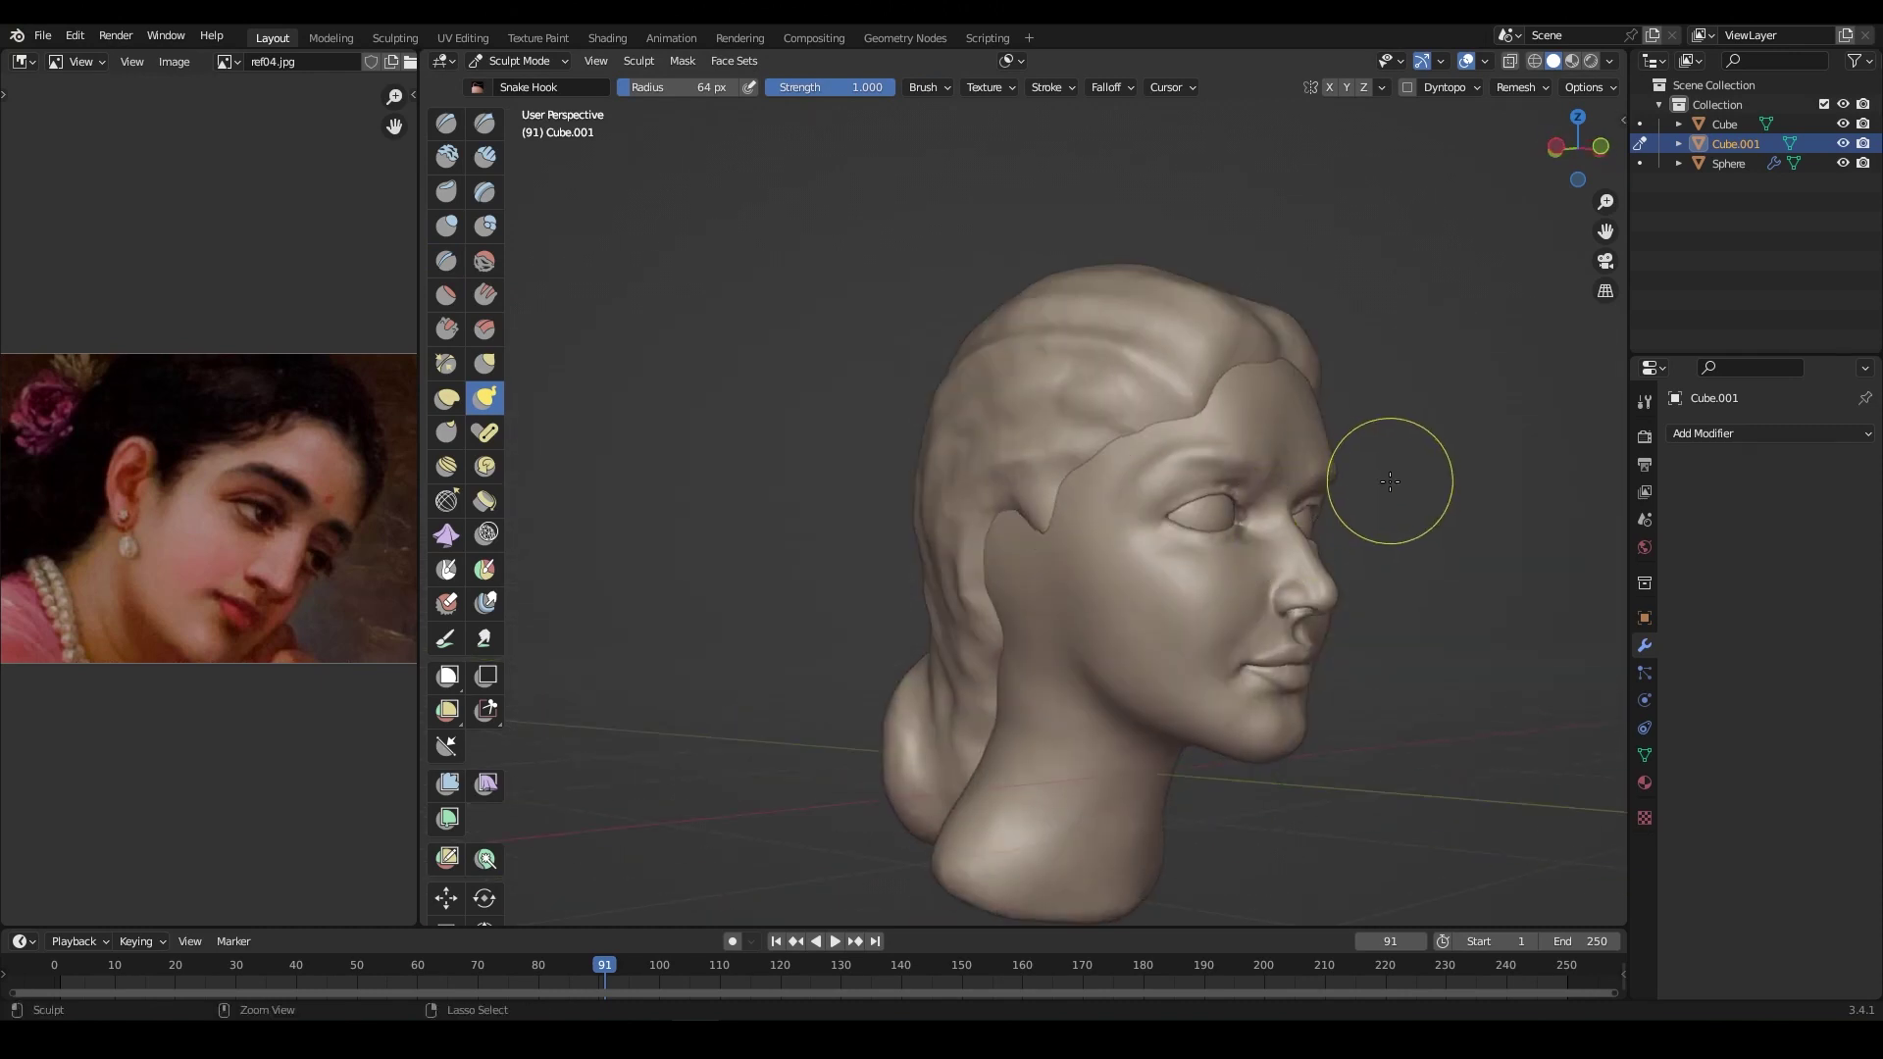
key(g)
mouse_move(1206, 538)
middle_down()
mouse_move(1233, 399)
mouse_move(1187, 496)
mouse_move(1012, 538)
middle_up()
Step: Enlarge the Grab brush and pull the ear blob into an ear outline
key(f)
click(1233, 399)
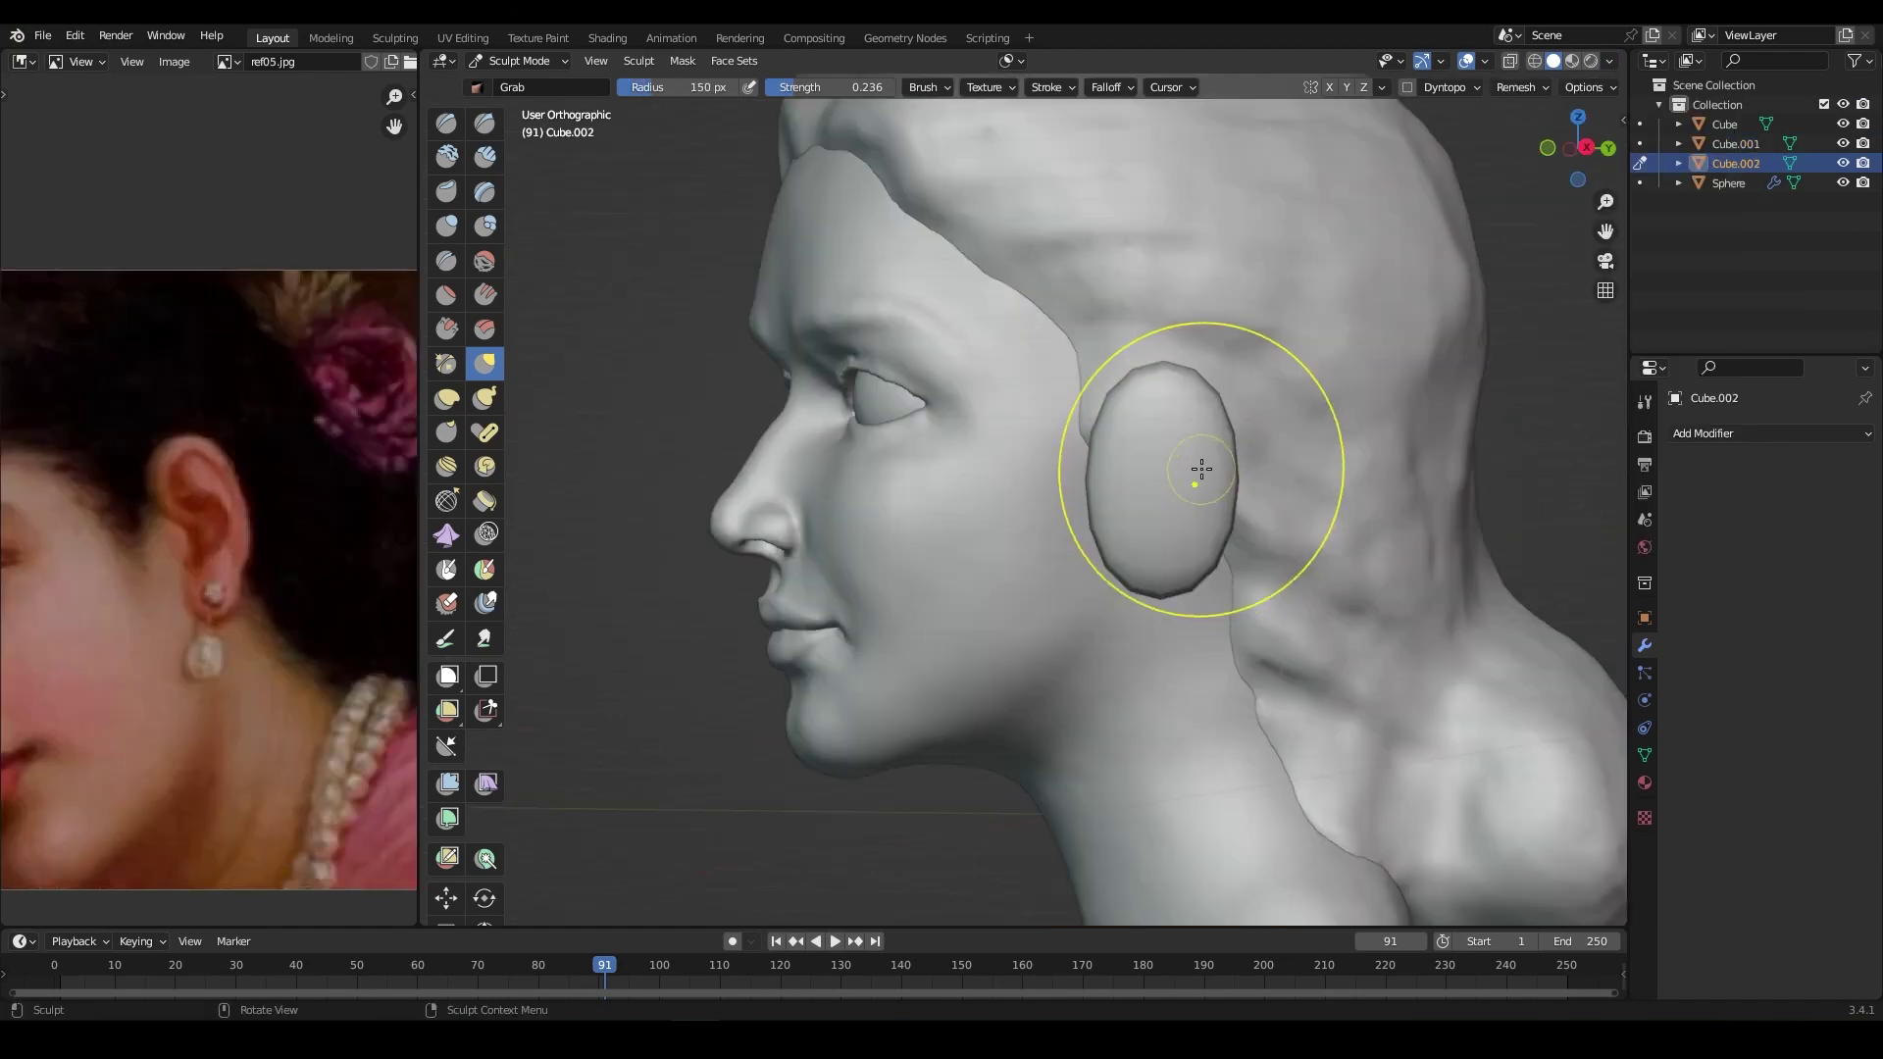
middle_drag(1181, 557, 1139, 503)
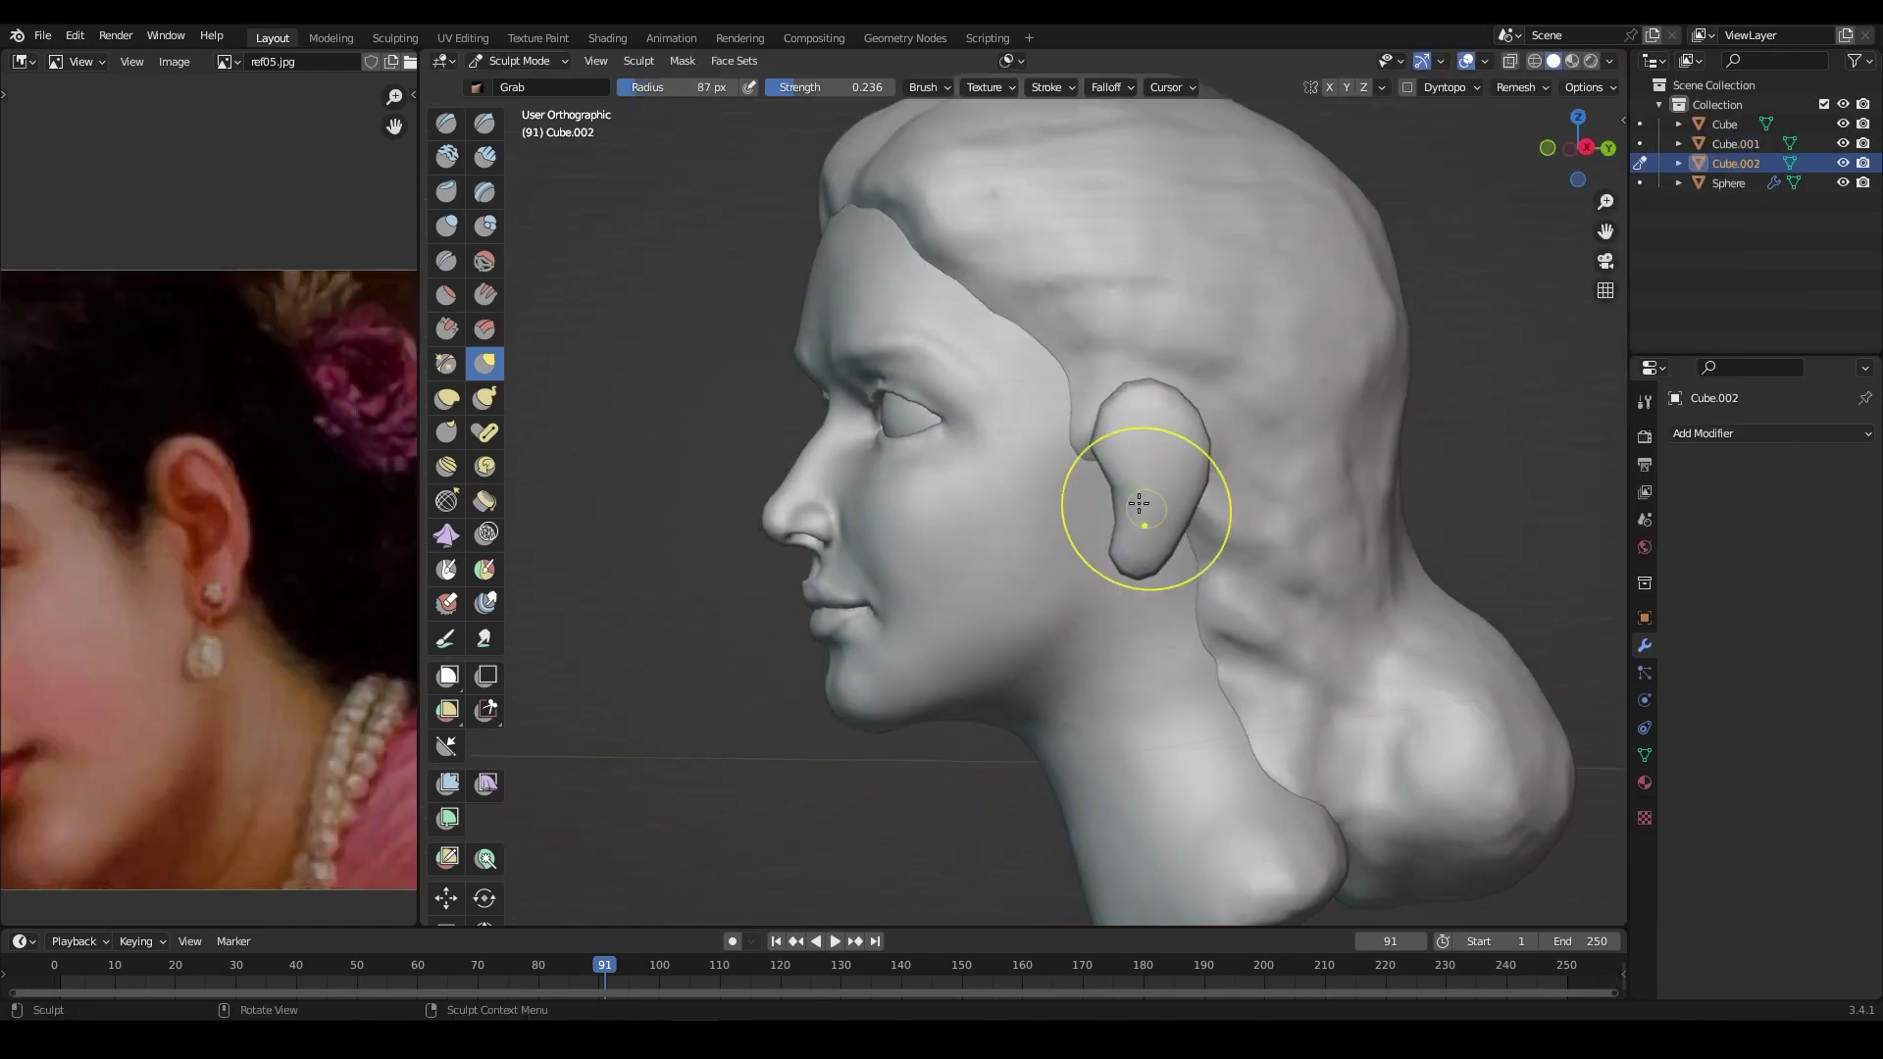
middle_drag(1133, 413, 884, 504)
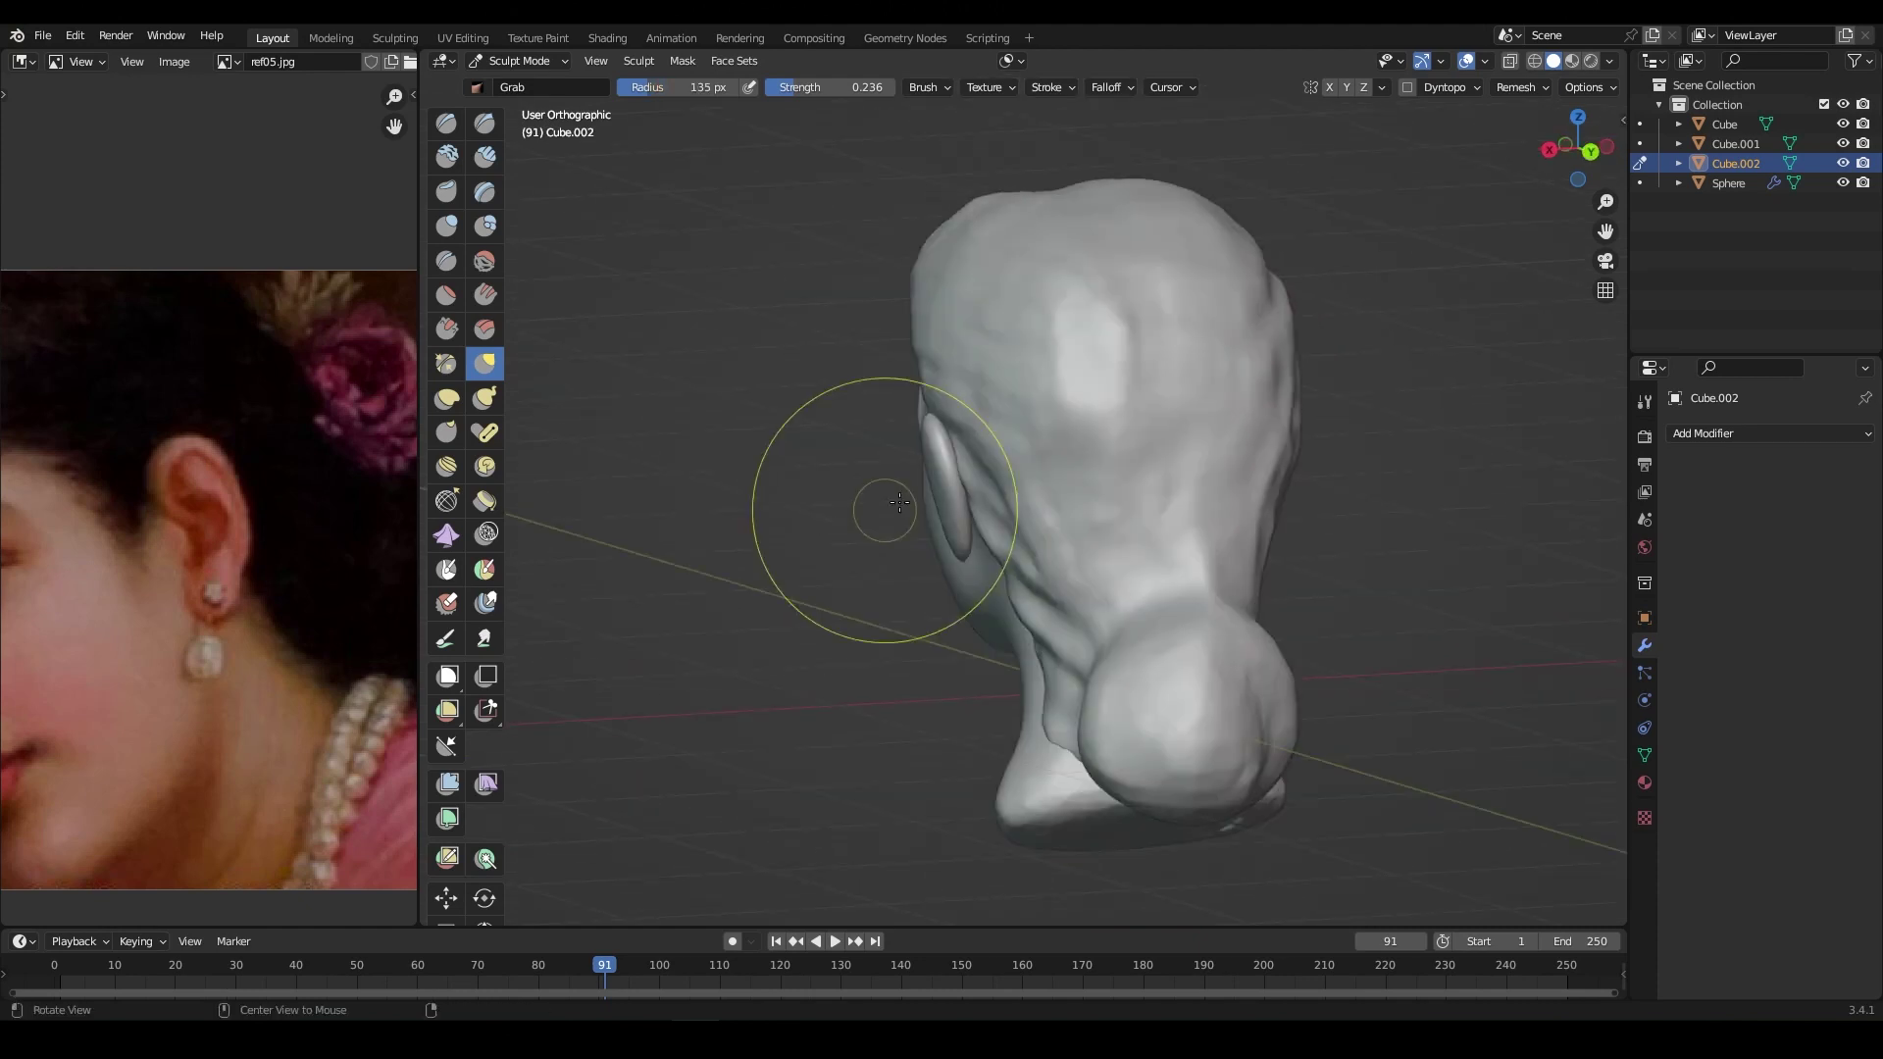
Step: Hide the hair so the ear is exposed, then resume sculpting
key(ctrl+Tab)
key(h)
mouse_move(1250, 358)
middle_down()
mouse_move(1125, 543)
mouse_move(1143, 559)
mouse_move(1406, 517)
middle_up()
key(ctrl+Tab)
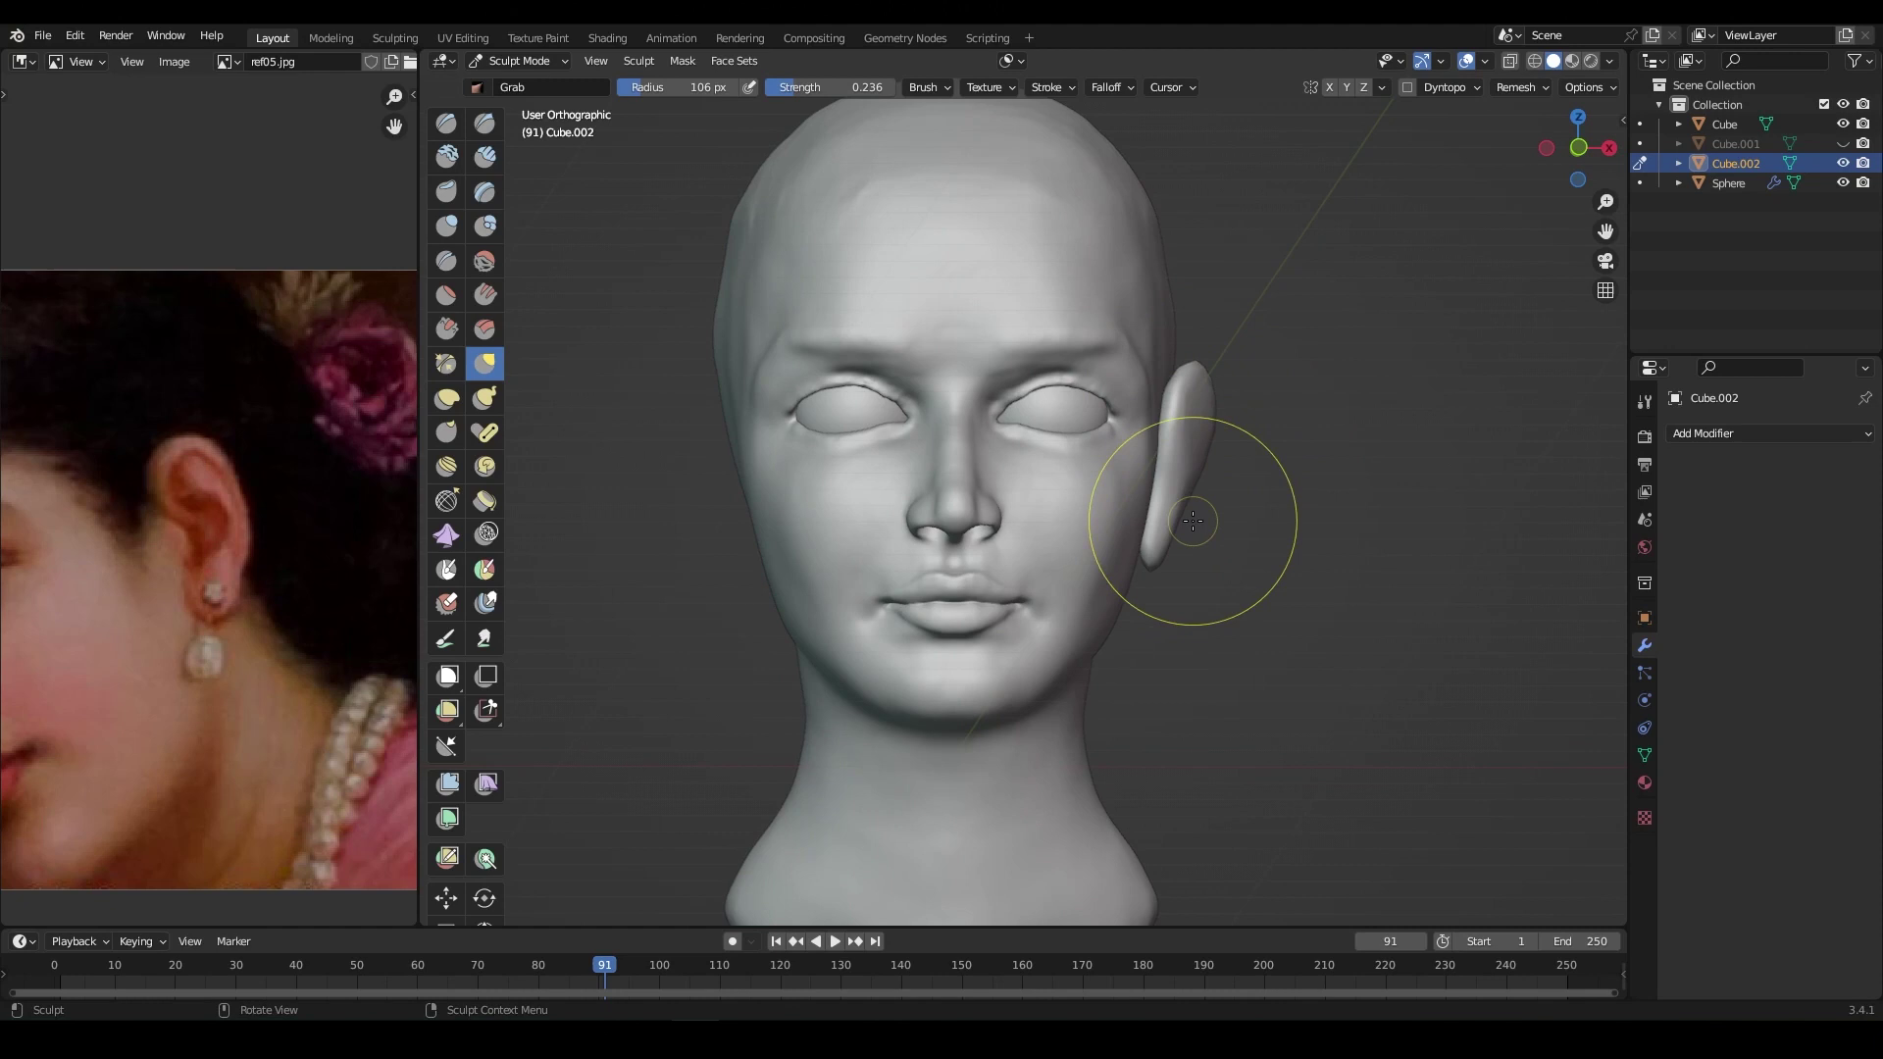
Step: Voxel-remesh the ear and set the Draw brush radius and strength
middle_drag(1193, 520, 1168, 421)
key(r)
key(ctrl+r)
scroll(1228, 338, up, 3)
key(x)
key(f)
click(1208, 339)
key(shift+f)
click(1275, 342)
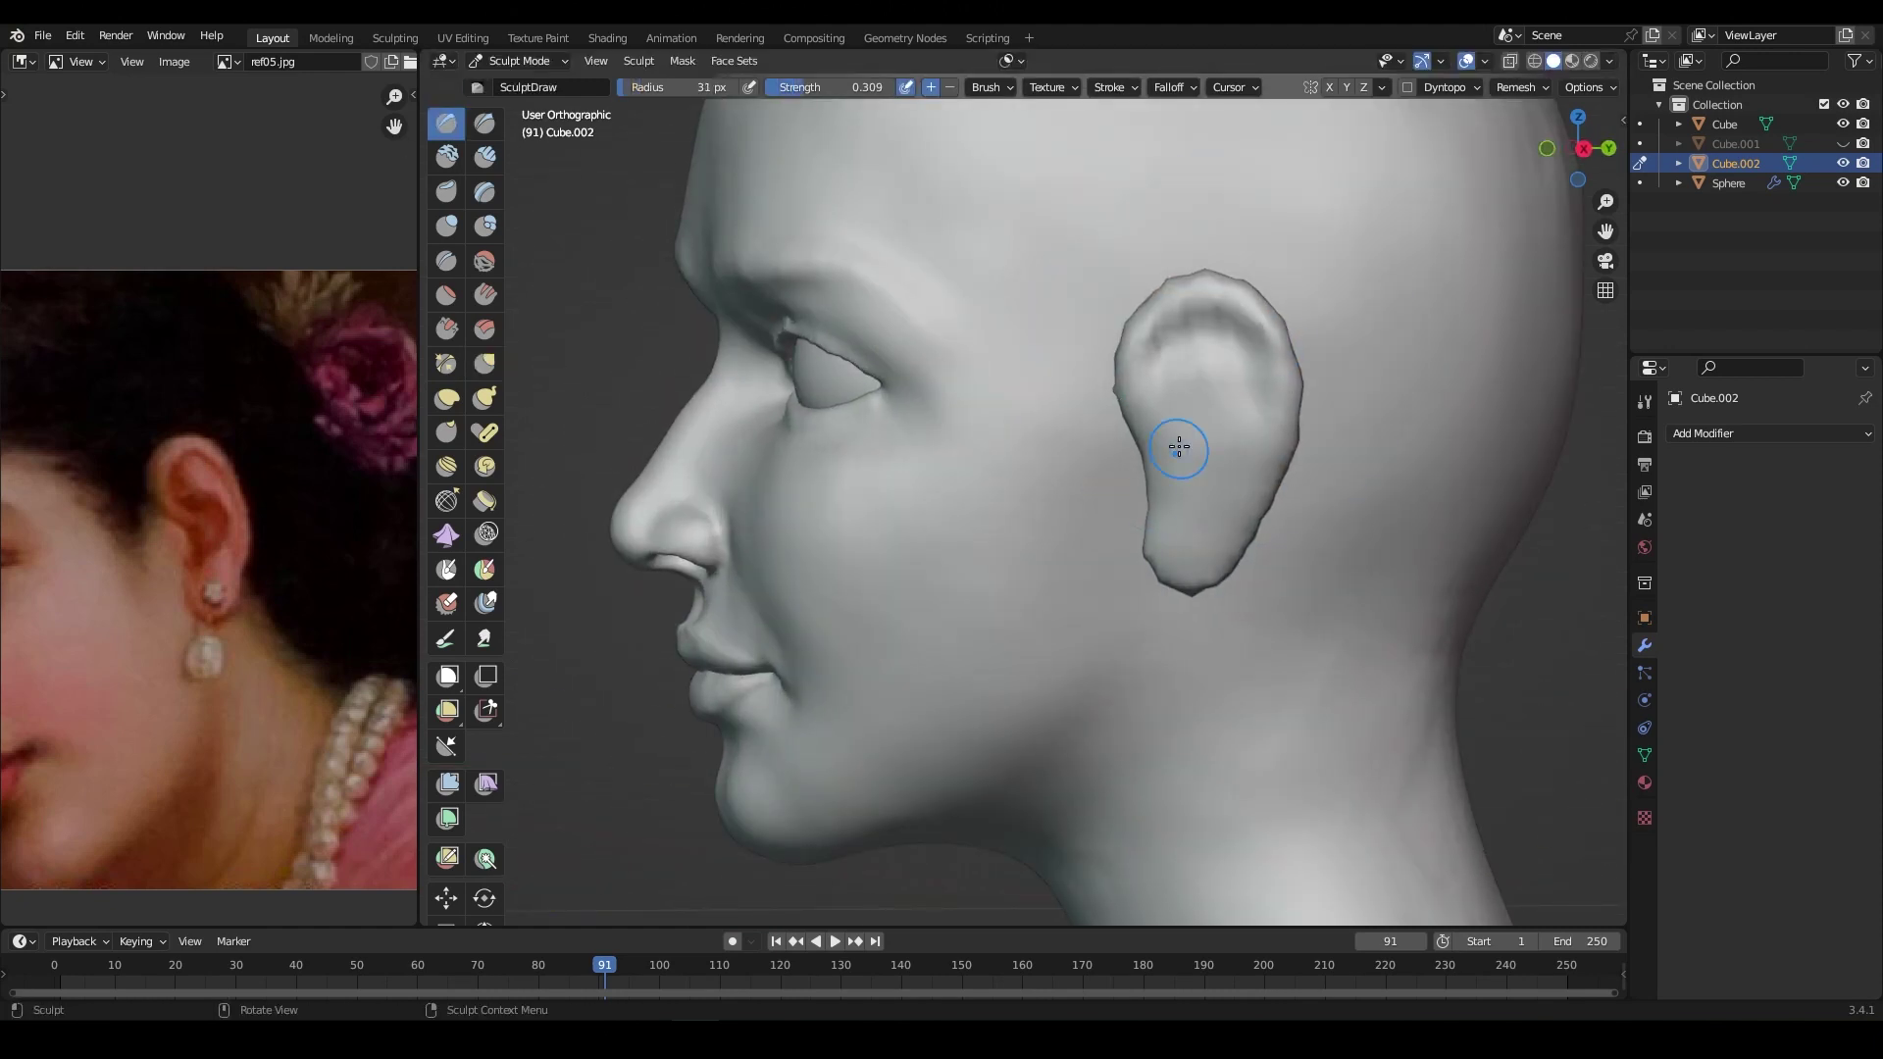
Step: Sculpt the ear rim with a smaller brush while checking it from several angles
middle_drag(1179, 448, 1149, 479)
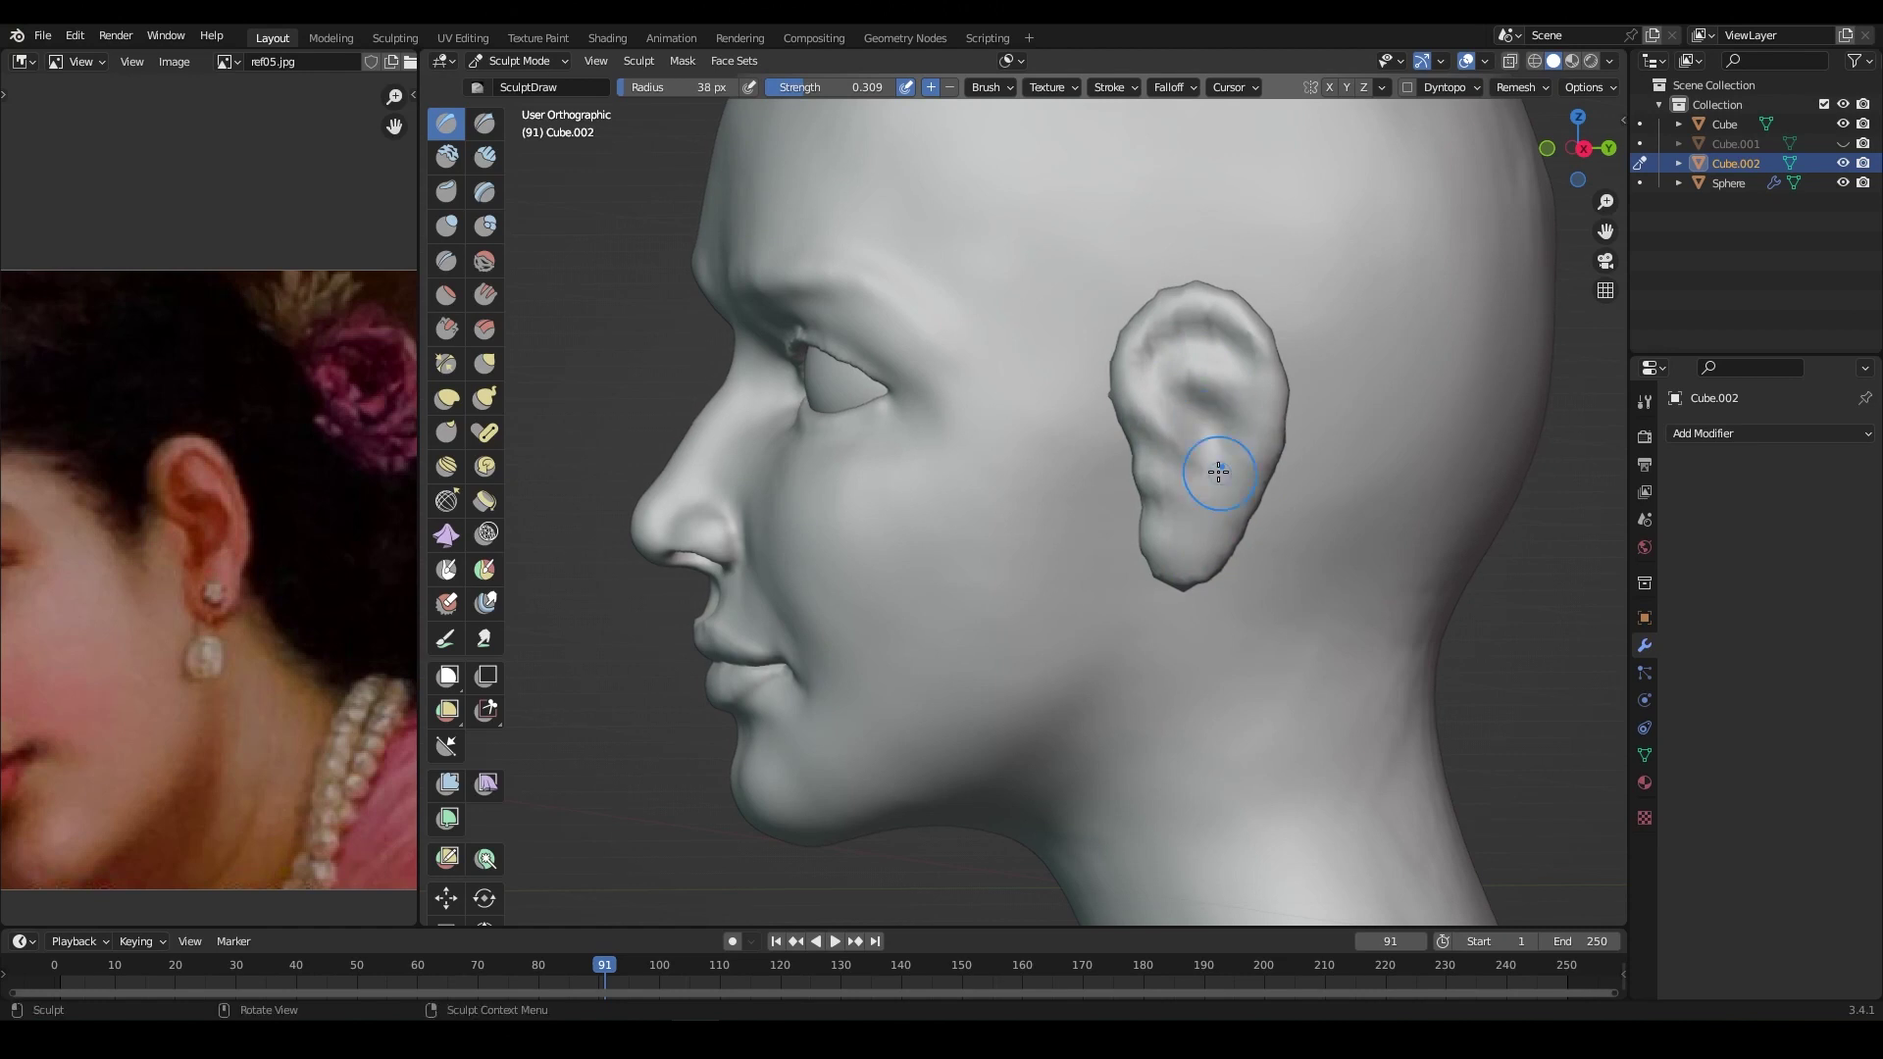
middle_drag(1230, 449, 1260, 473)
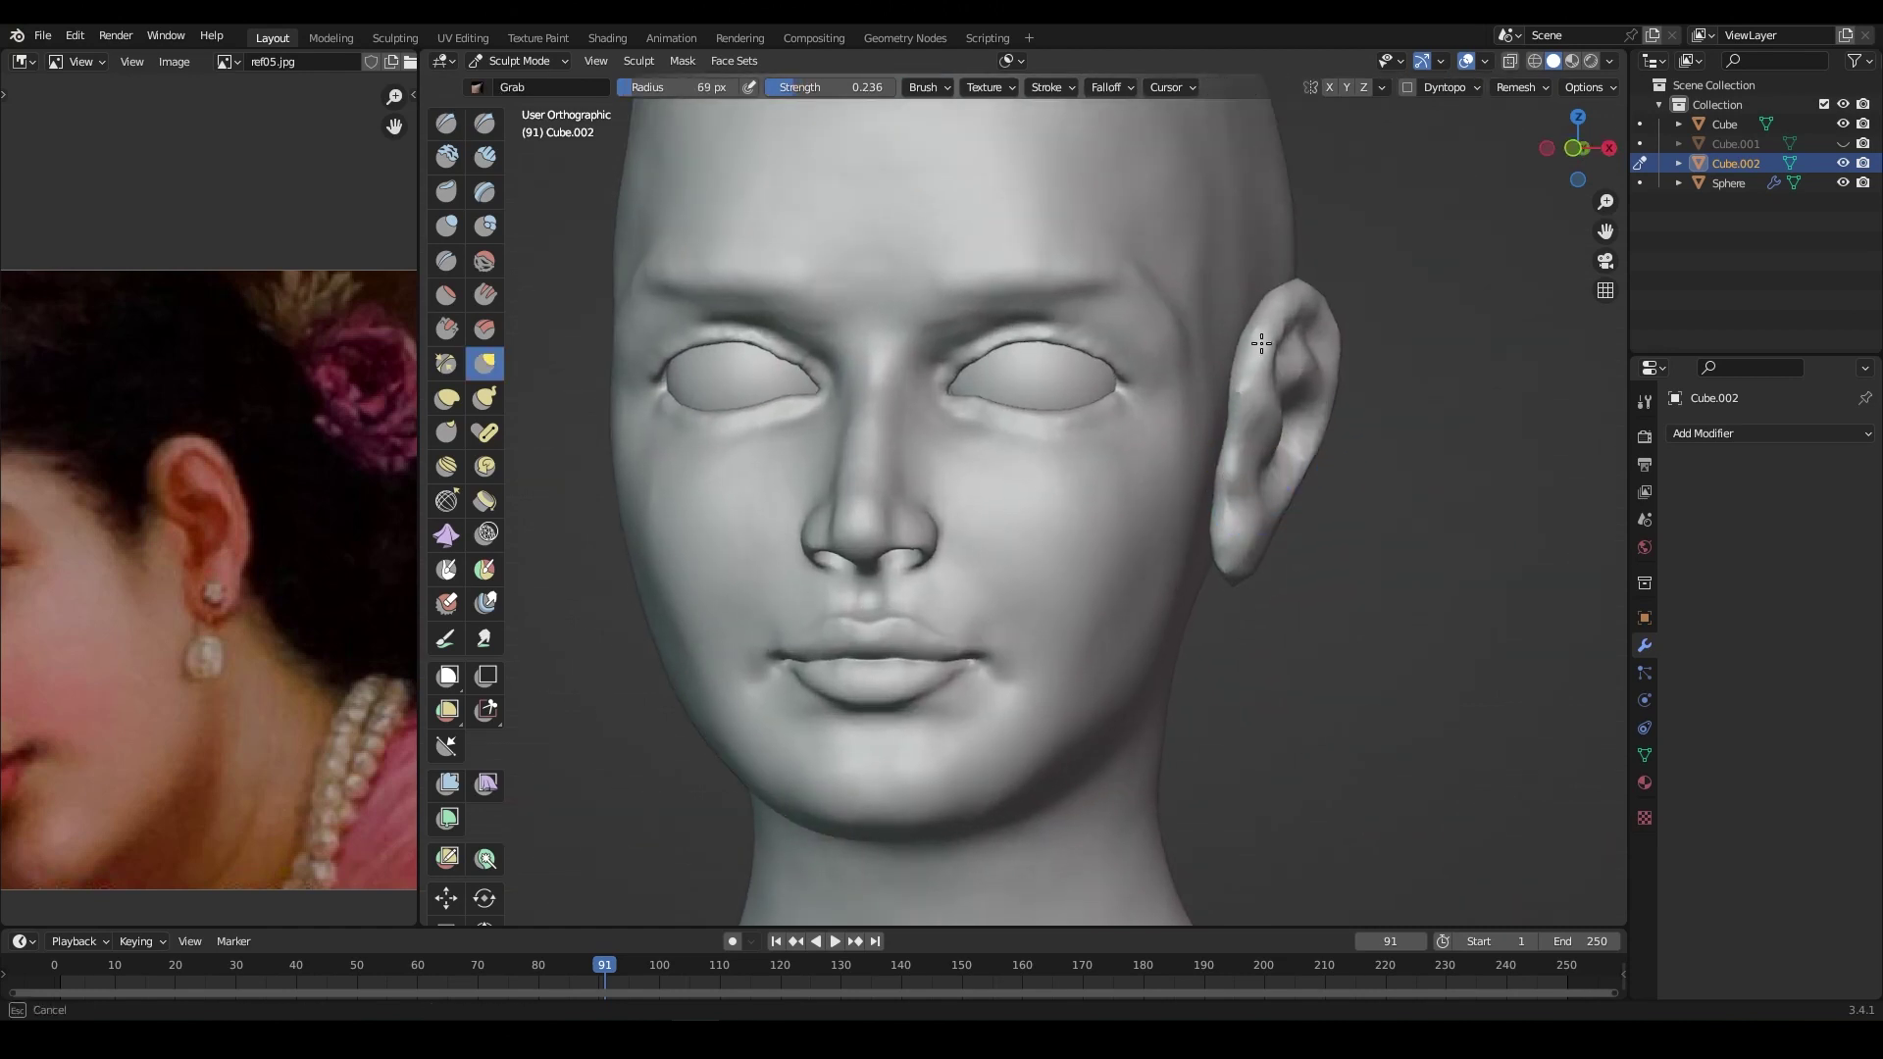
middle_drag(1261, 343, 1021, 382)
key(f)
click(853, 526)
middle_drag(853, 525, 1282, 273)
mouse_move(1318, 352)
middle_down()
mouse_move(1207, 263)
mouse_move(1336, 370)
mouse_move(1206, 307)
mouse_move(1197, 411)
middle_up()
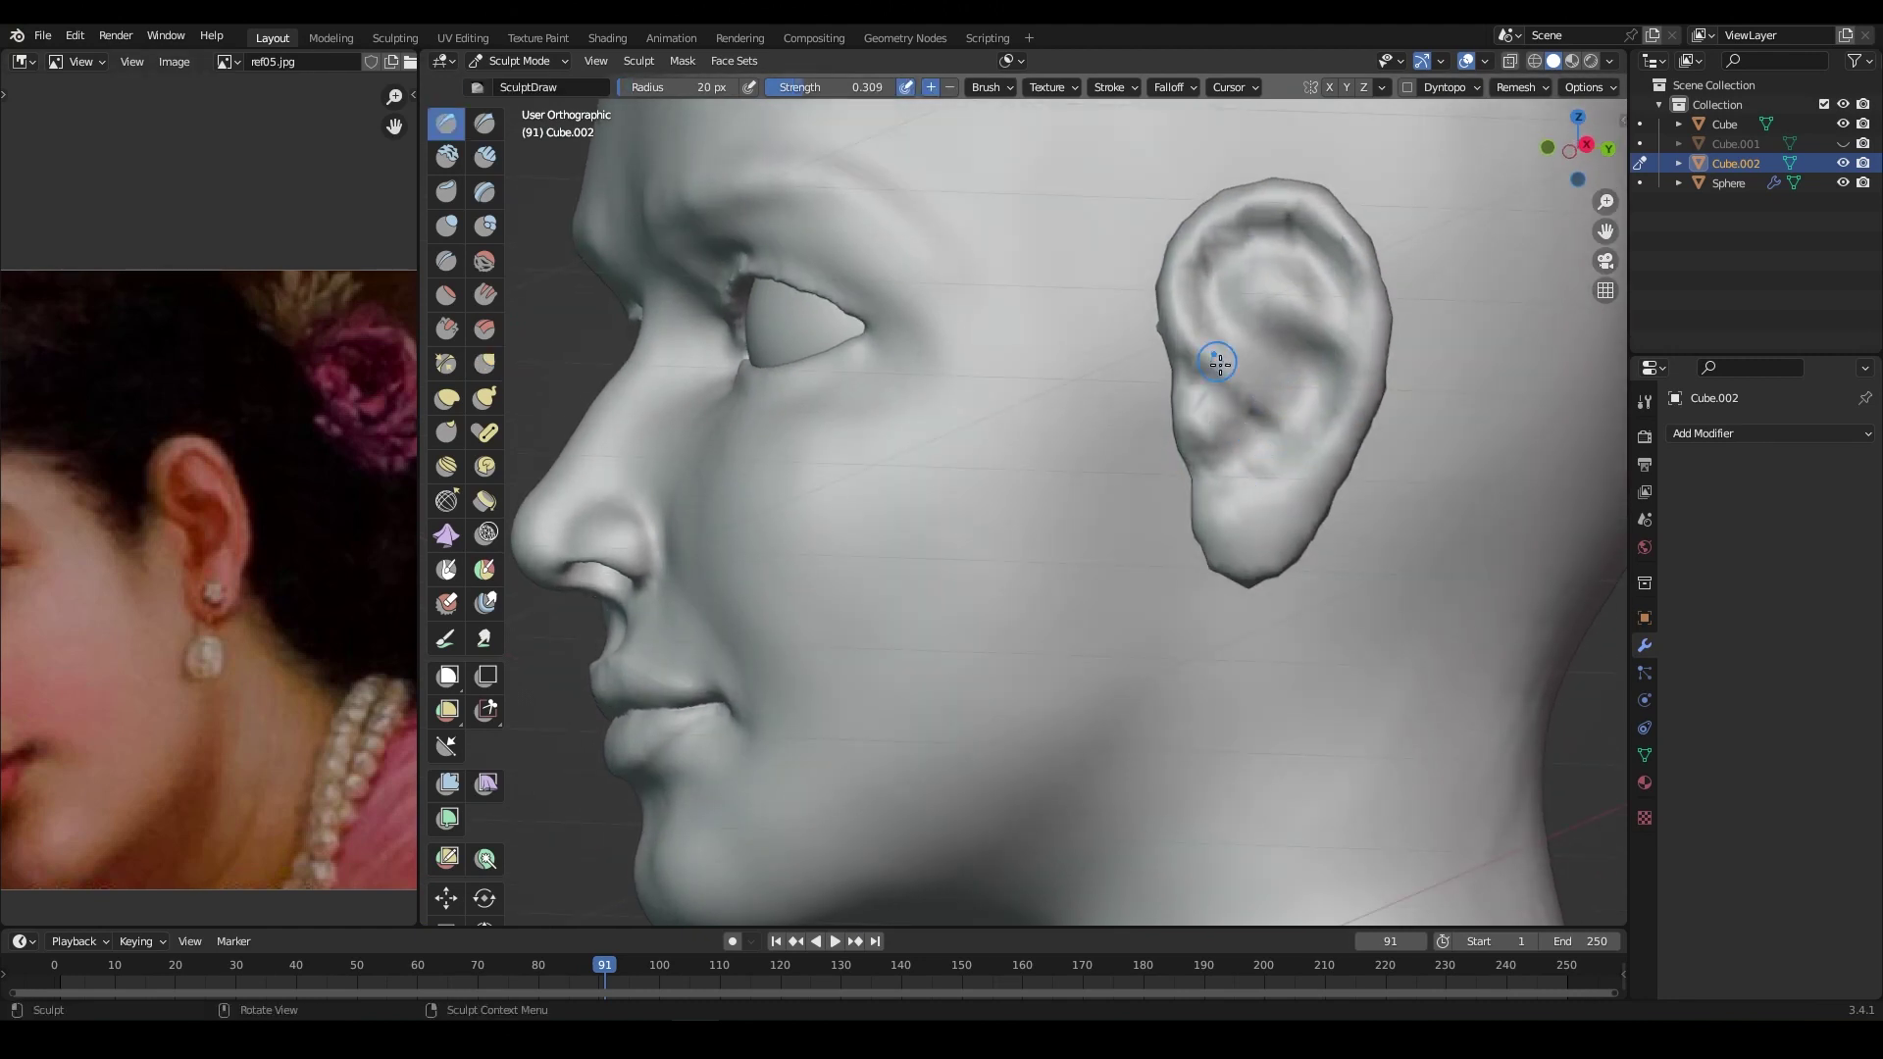
mouse_move(1262, 333)
ctrl+middle_down()
mouse_move(1210, 454)
mouse_move(1159, 382)
ctrl+middle_up()
scroll(1195, 501, down, 2)
mouse_move(1194, 501)
middle_down()
mouse_move(865, 581)
mouse_move(1136, 547)
middle_up()
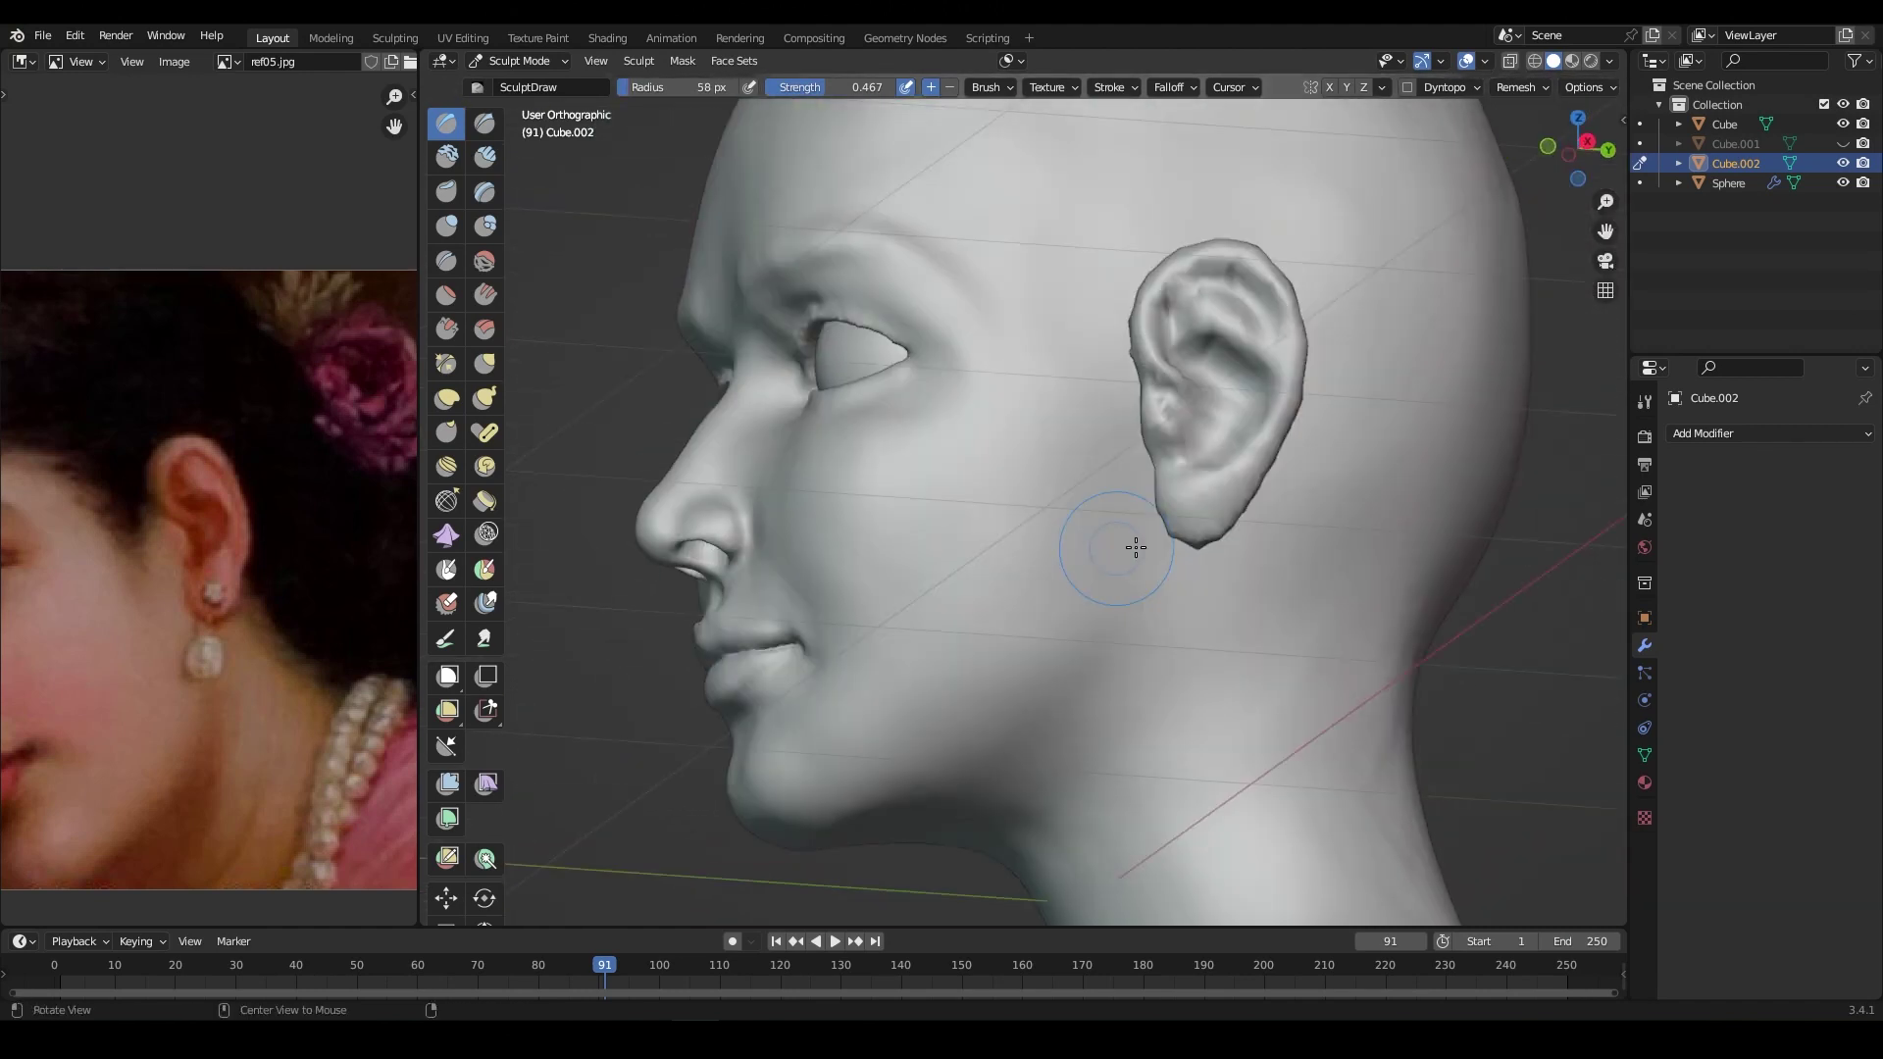
Step: Shape the ear with Grab from the front view, then build it up with Clay Strips
key(KP_1)
scroll(1159, 530, up, 4)
key(g)
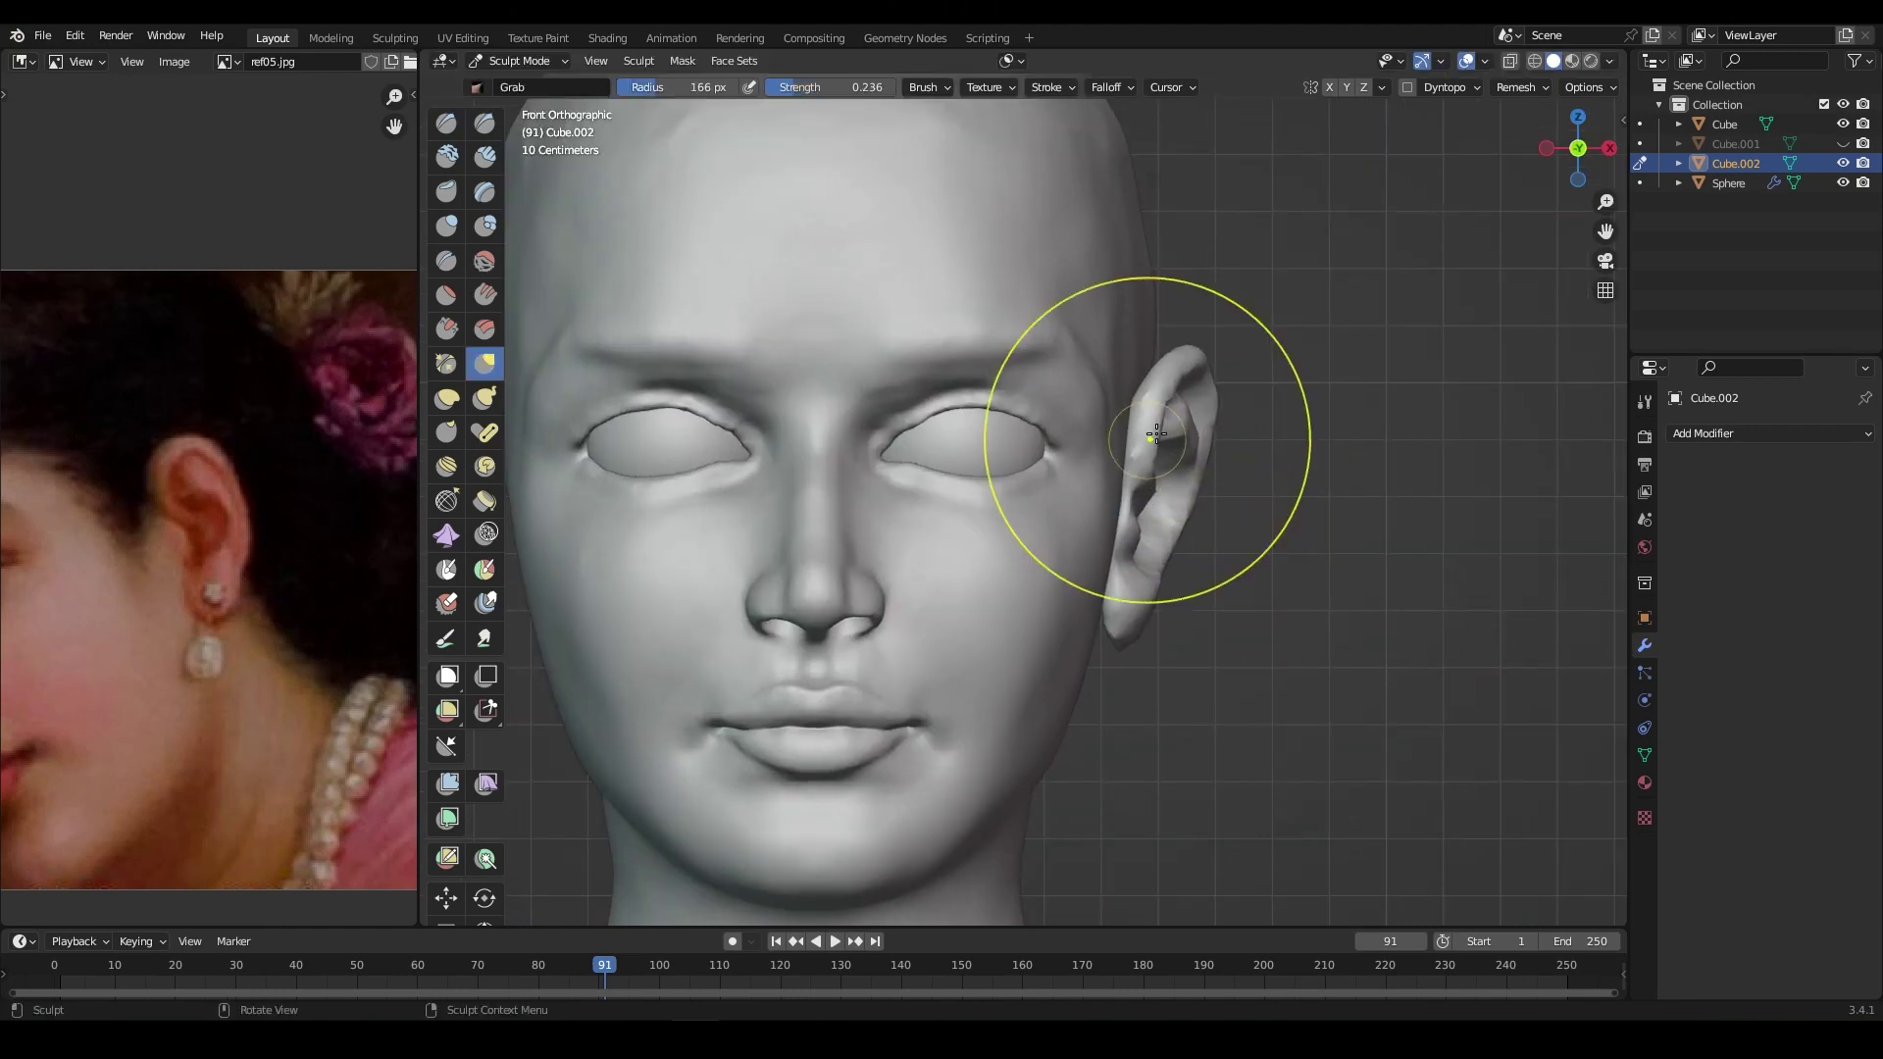
middle_drag(1185, 600, 1071, 496)
key(c)
scroll(1072, 496, up, 3)
Step: Show the wireframe overlay and remesh the ear at a finer 0.00550 m voxel size
click(1485, 61)
click(1363, 392)
key(r)
click(1150, 495)
key(ctrl+r)
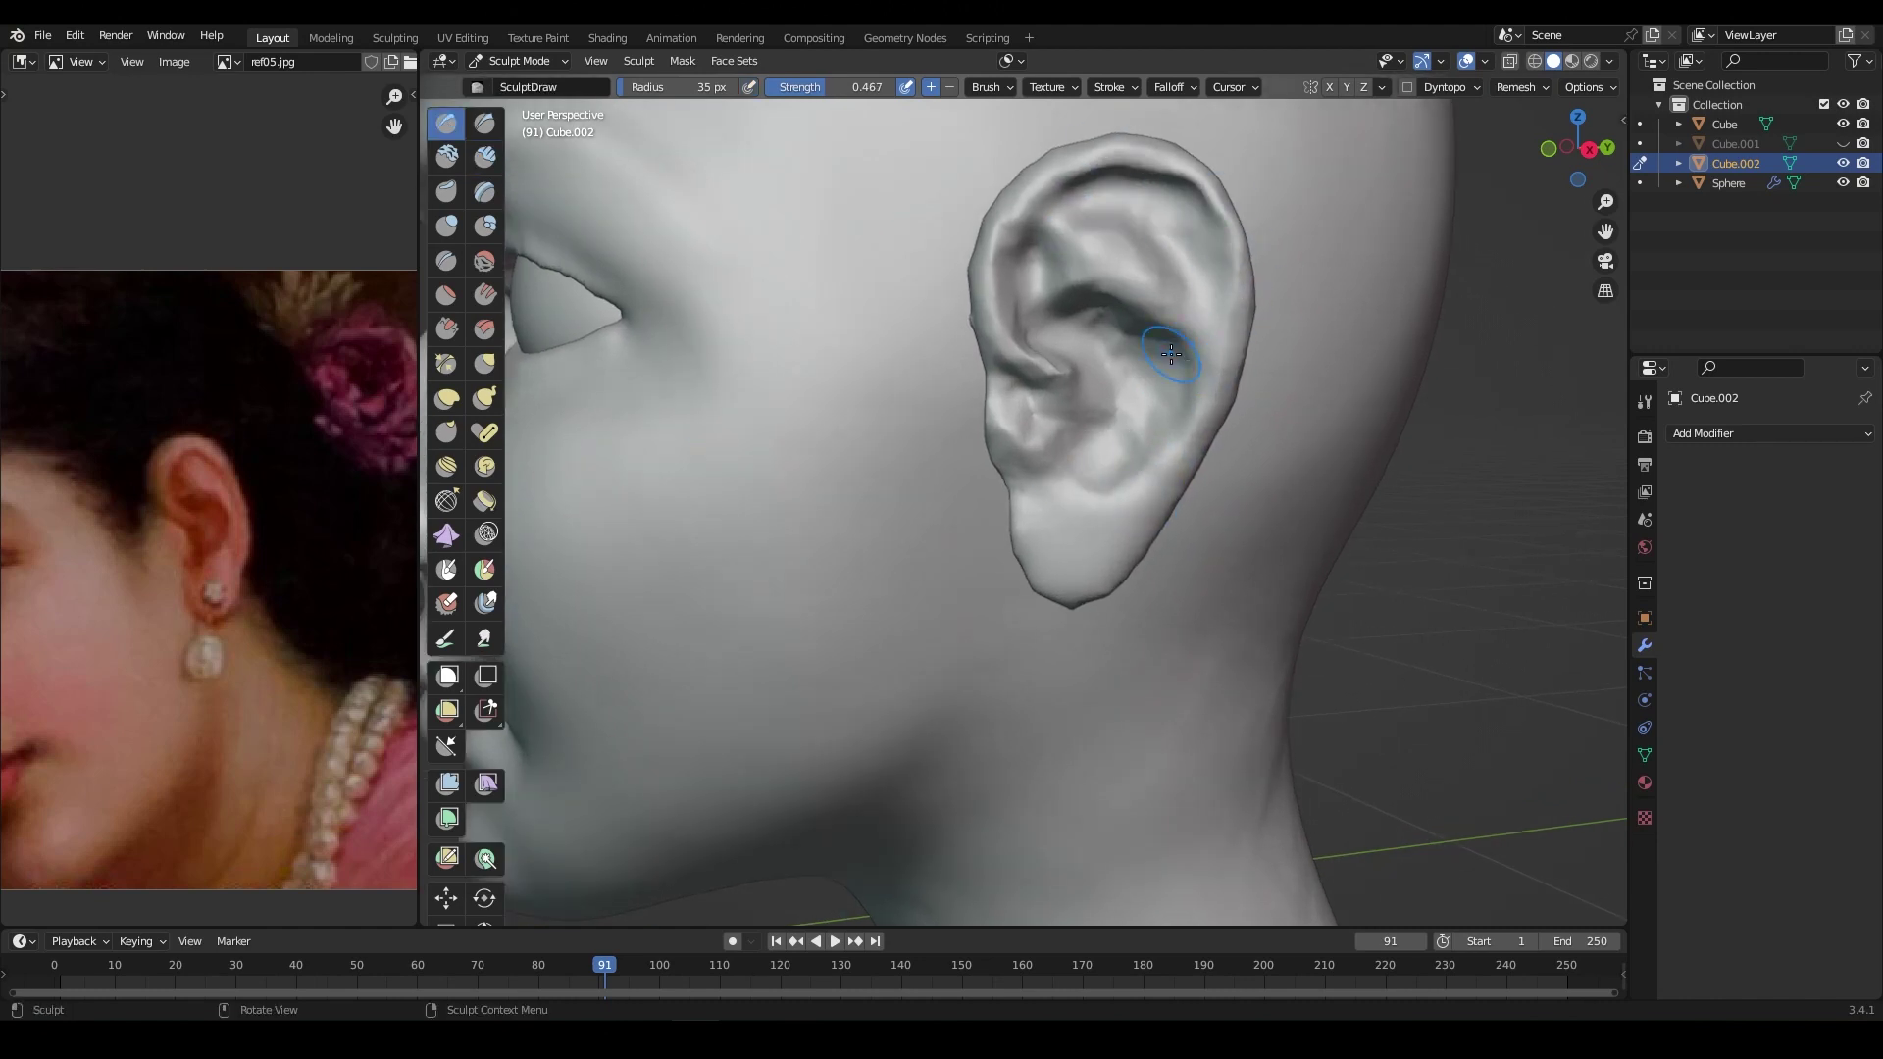
middle_drag(1014, 332, 1100, 299)
mouse_move(1230, 243)
middle_down()
mouse_move(1176, 274)
mouse_move(1119, 378)
middle_up()
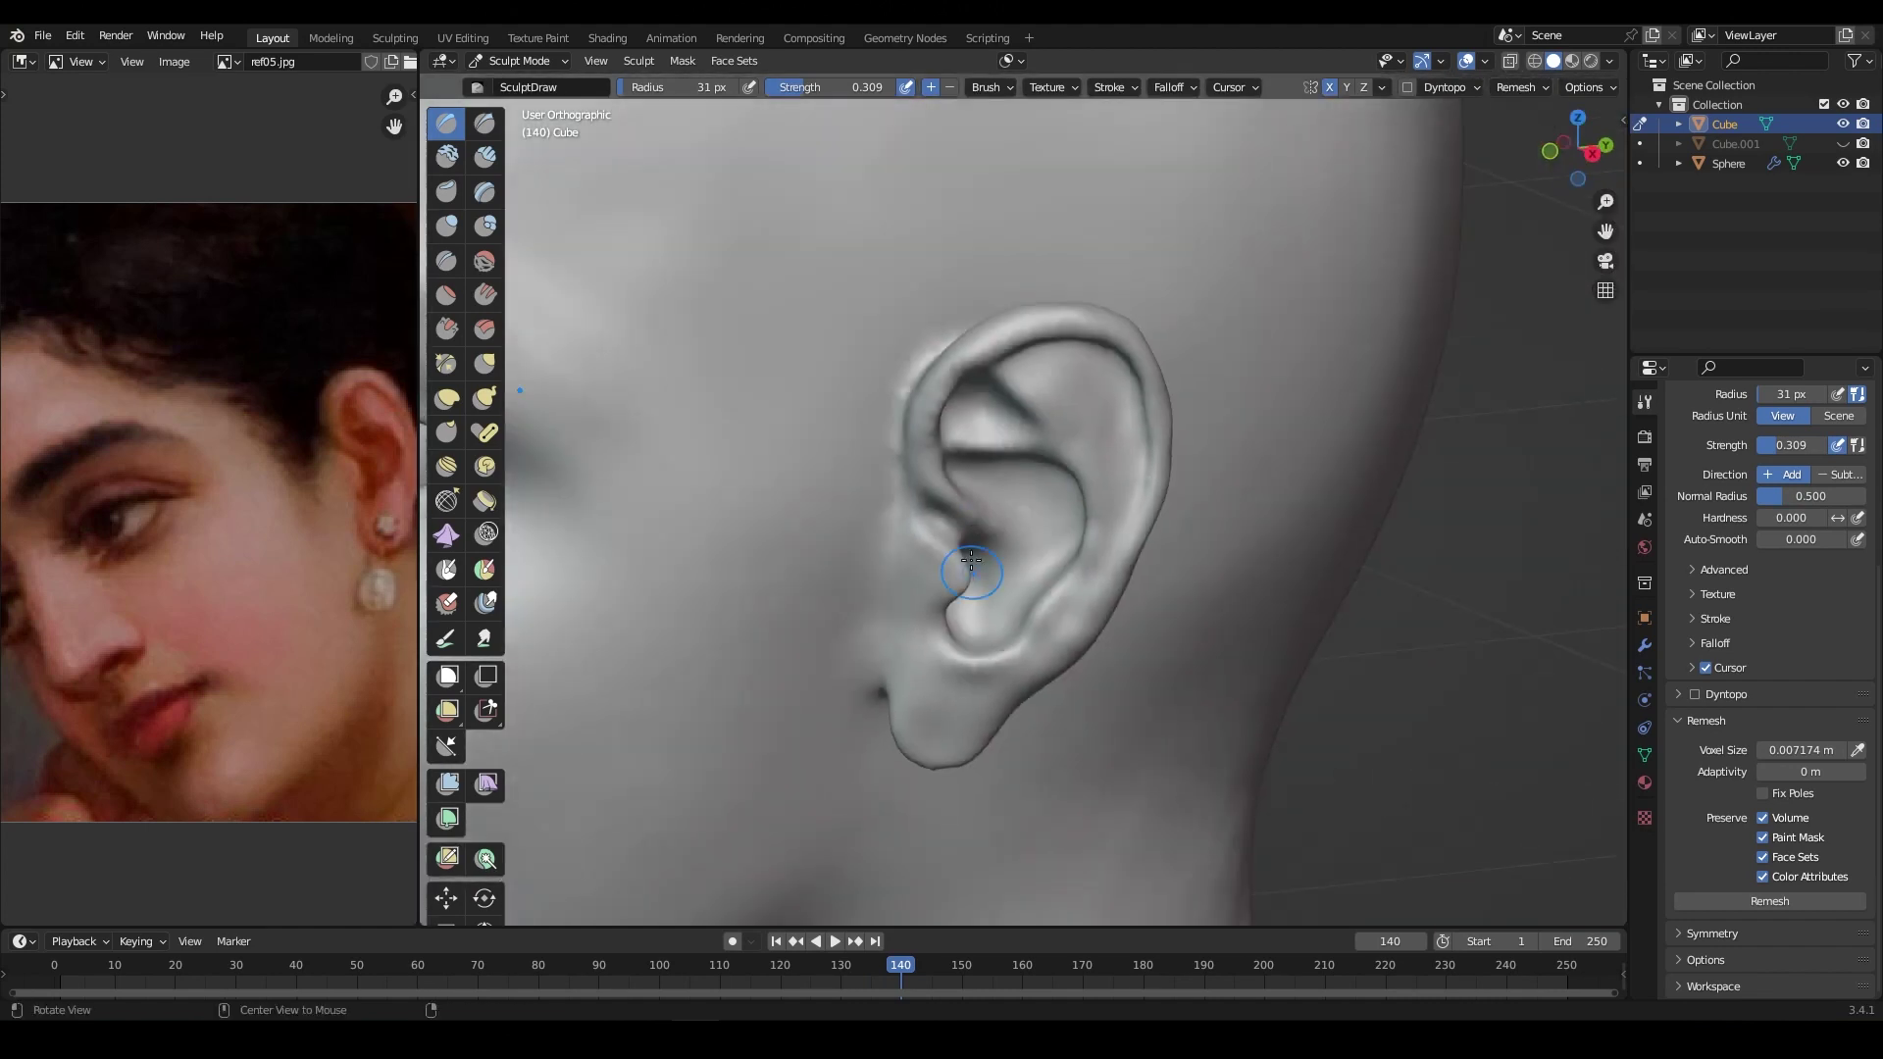
Step: Sharpen the ear's inner folds with the Crease and Draw brushes
middle_drag(843, 722, 987, 662)
mouse_move(1189, 452)
middle_down()
mouse_move(1143, 575)
mouse_move(966, 377)
middle_up()
key(shift+c)
scroll(966, 378, down, 3)
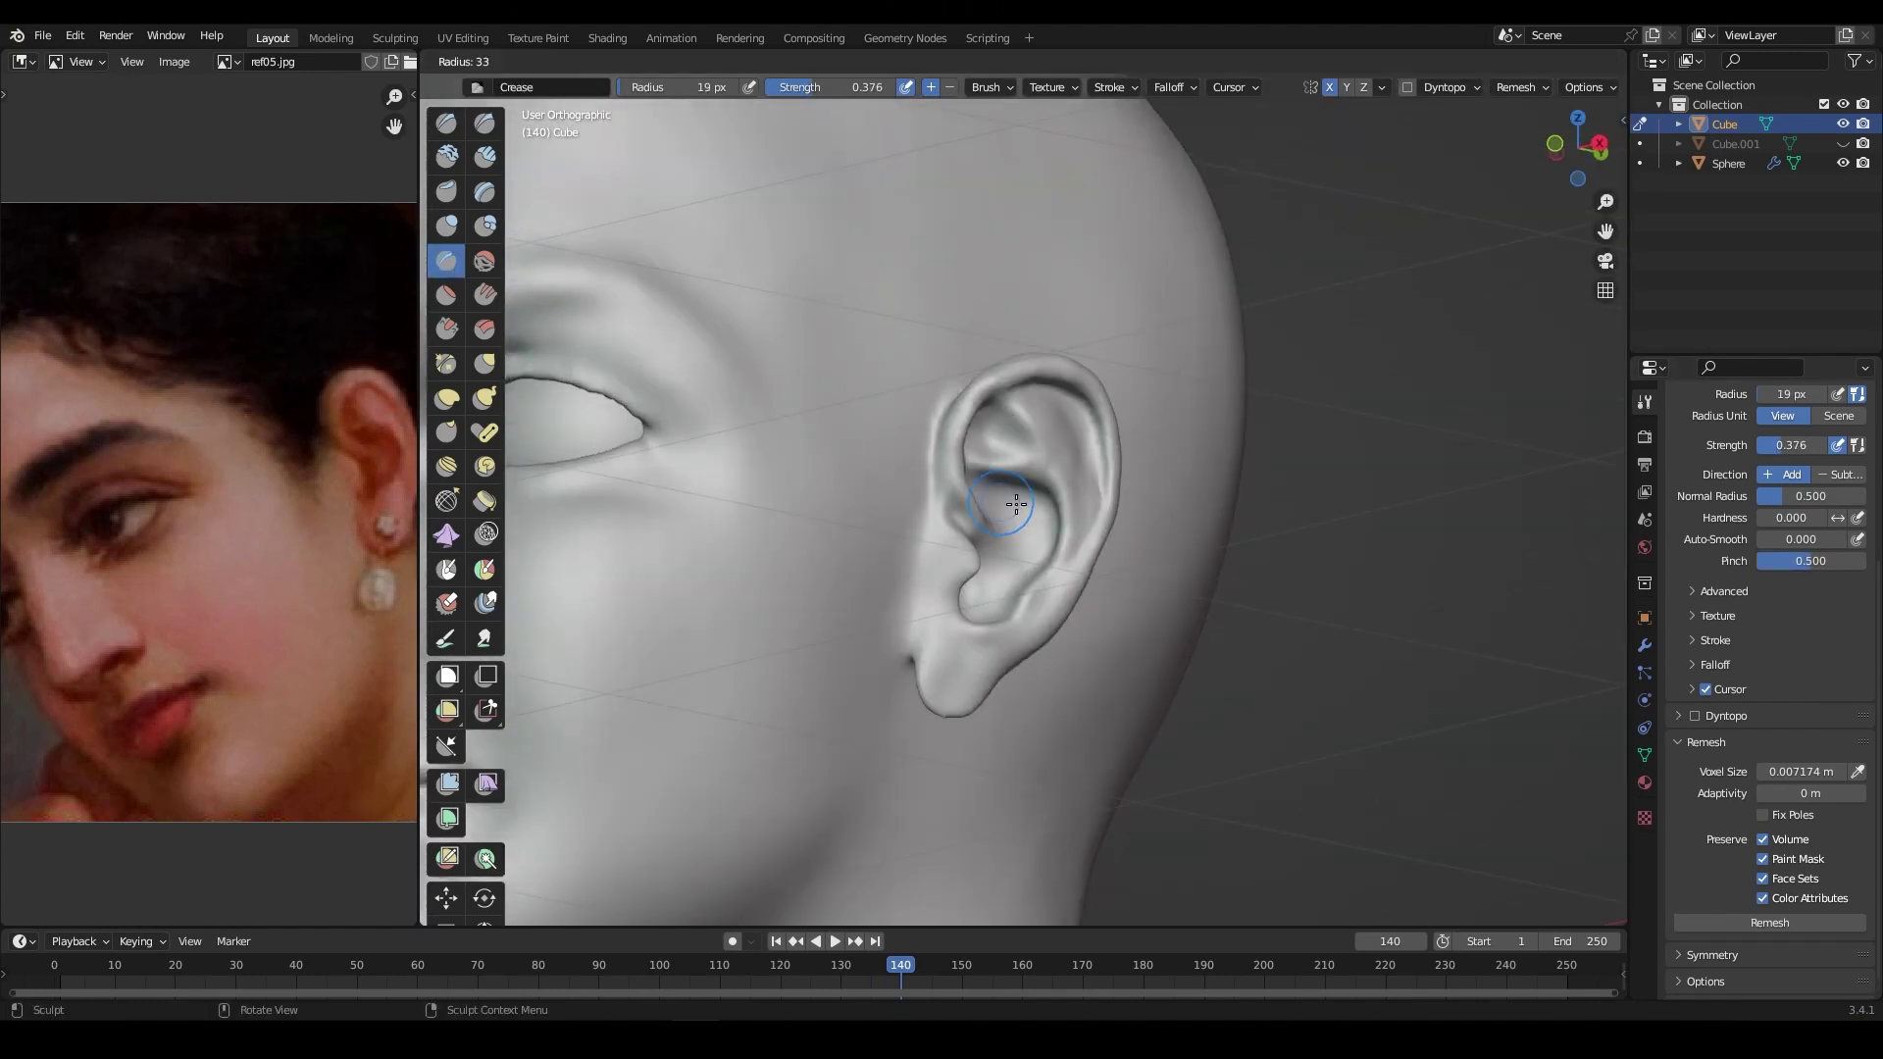
key(x)
middle_drag(1135, 474, 1062, 745)
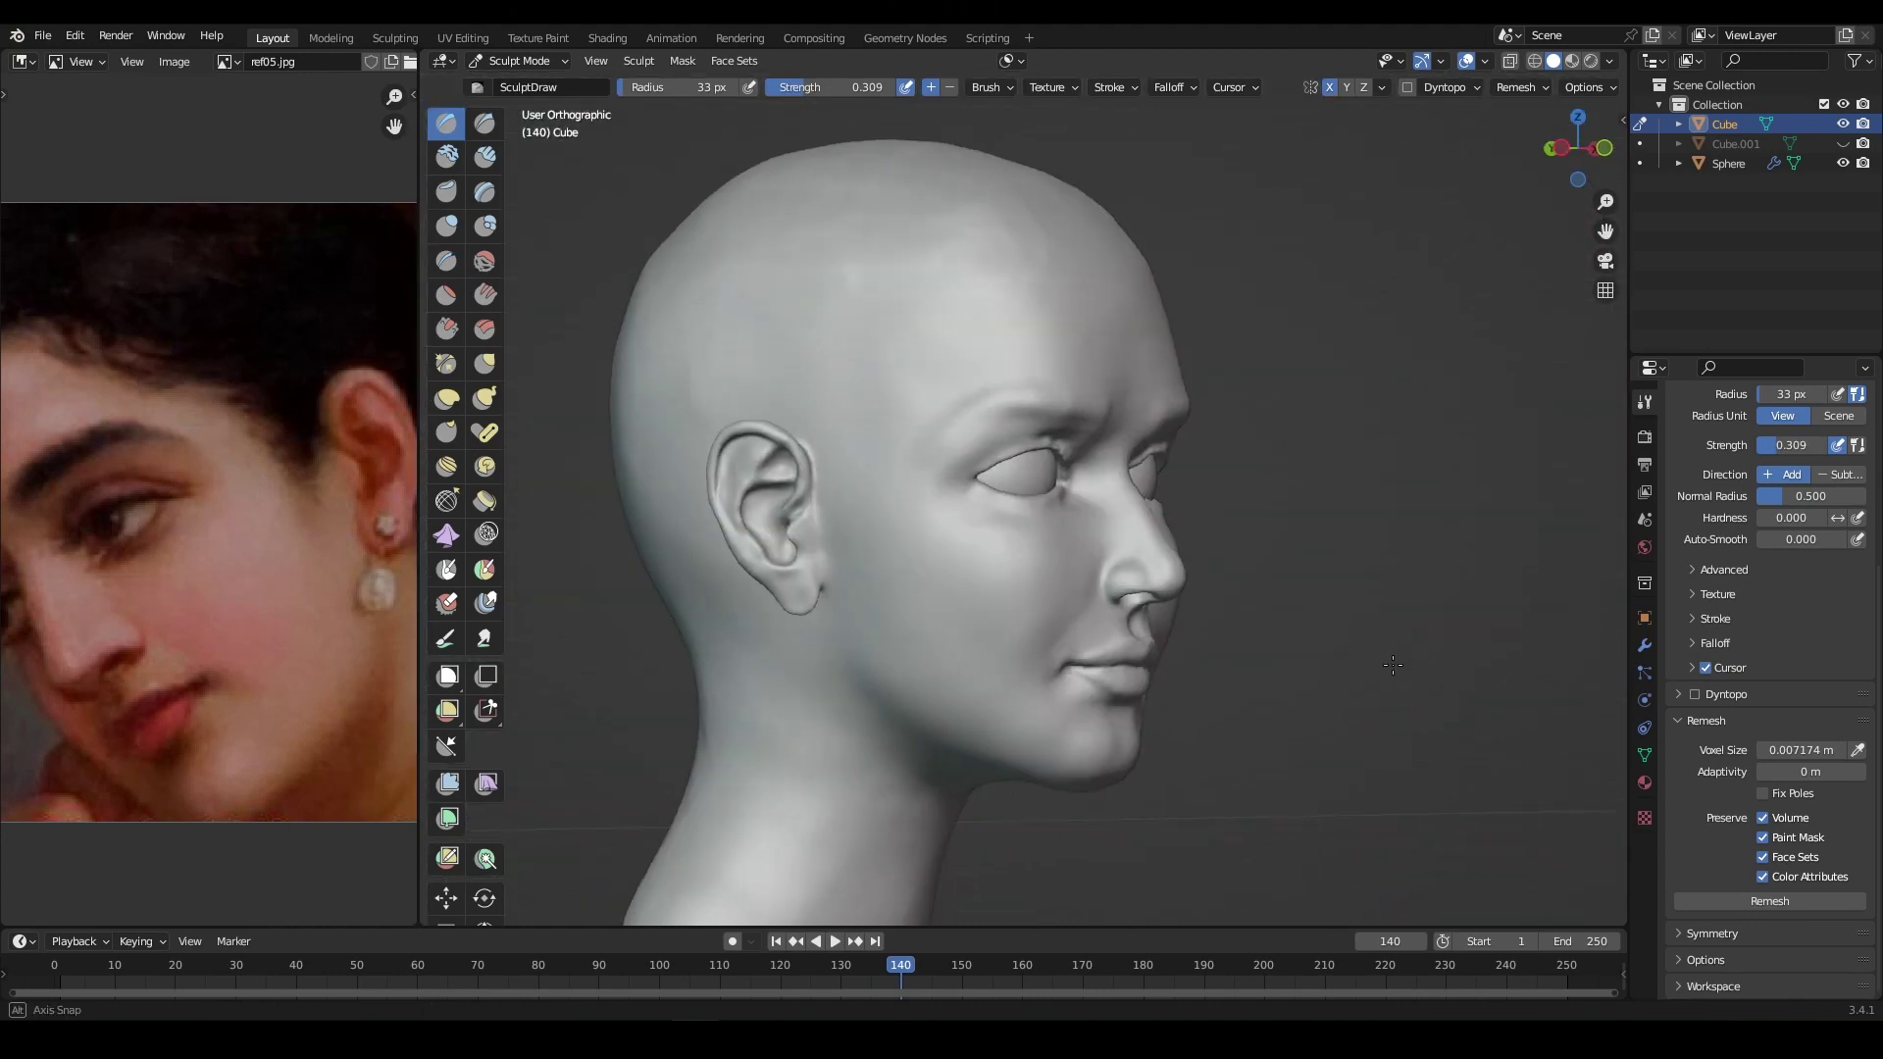
Step: Add a point light and move it to the left of the head
key(shift+a)
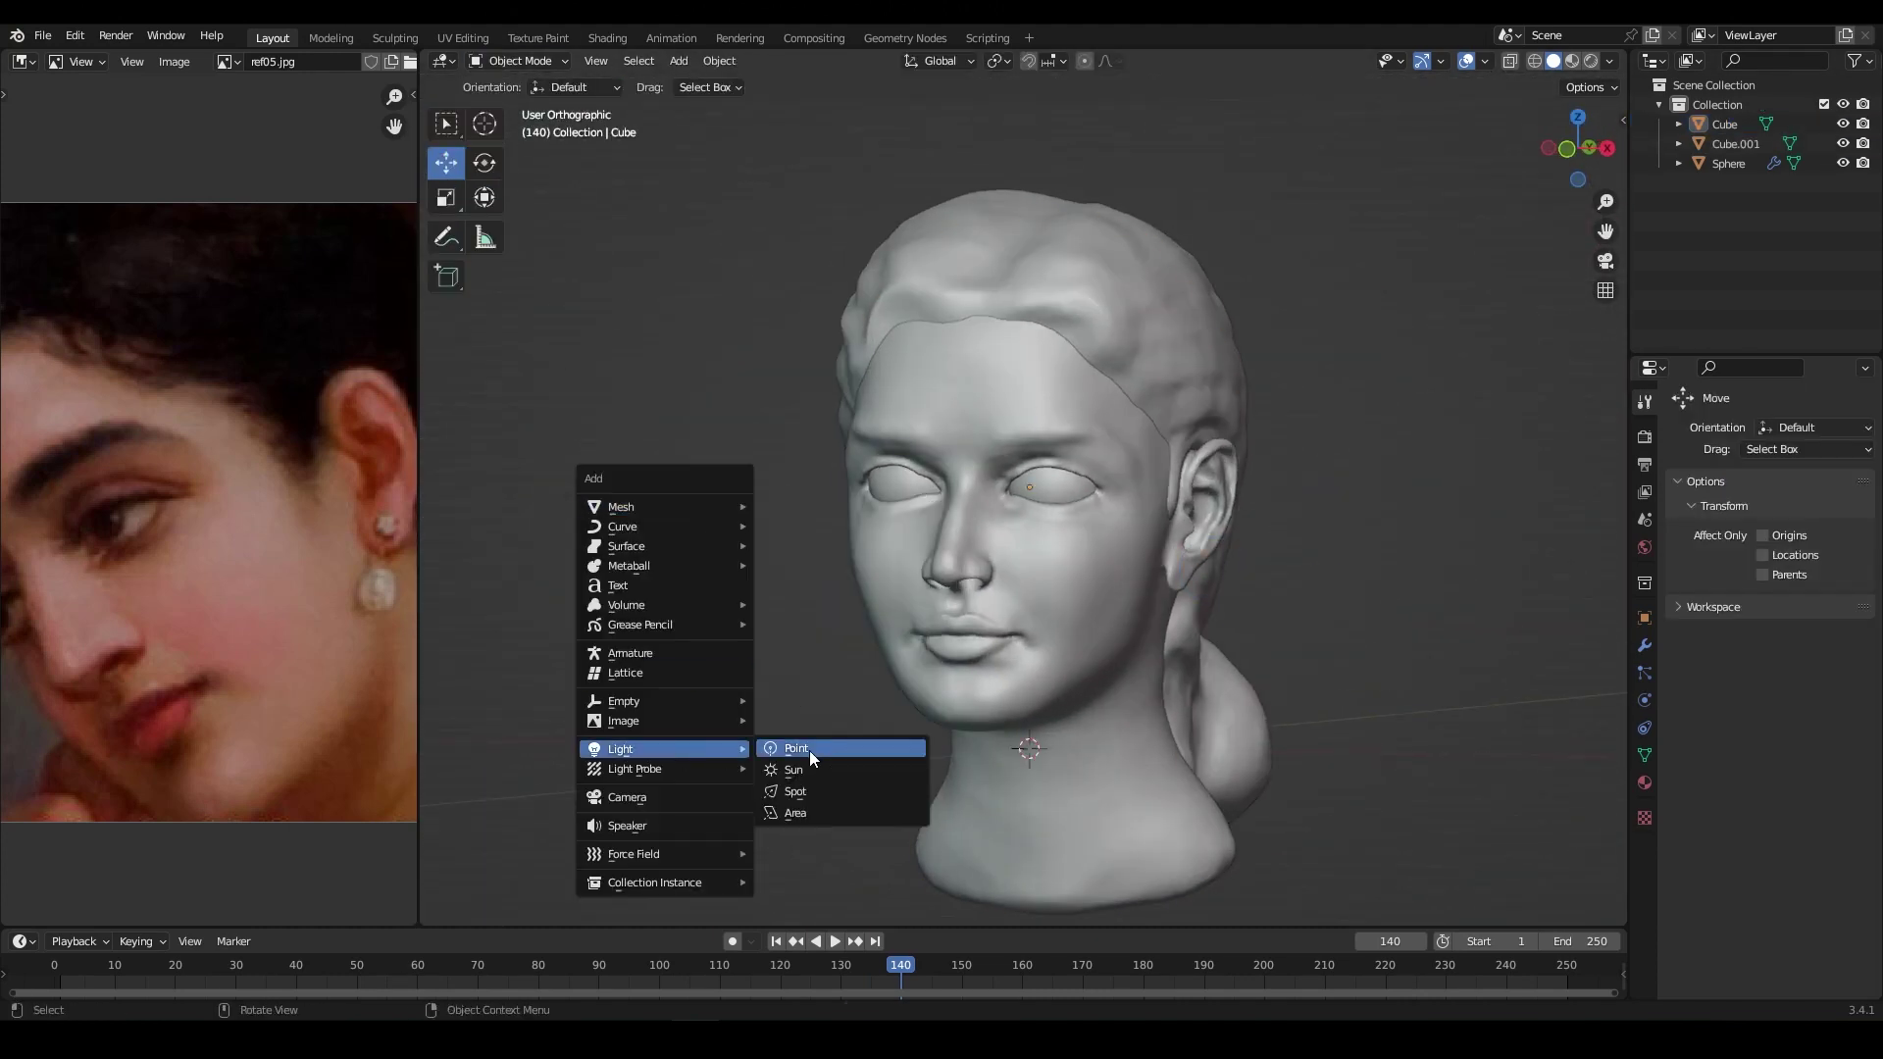
click(809, 750)
mouse_move(1037, 184)
mouse_down()
mouse_move(796, 167)
mouse_move(618, 186)
mouse_up()
click(1645, 700)
click(1797, 546)
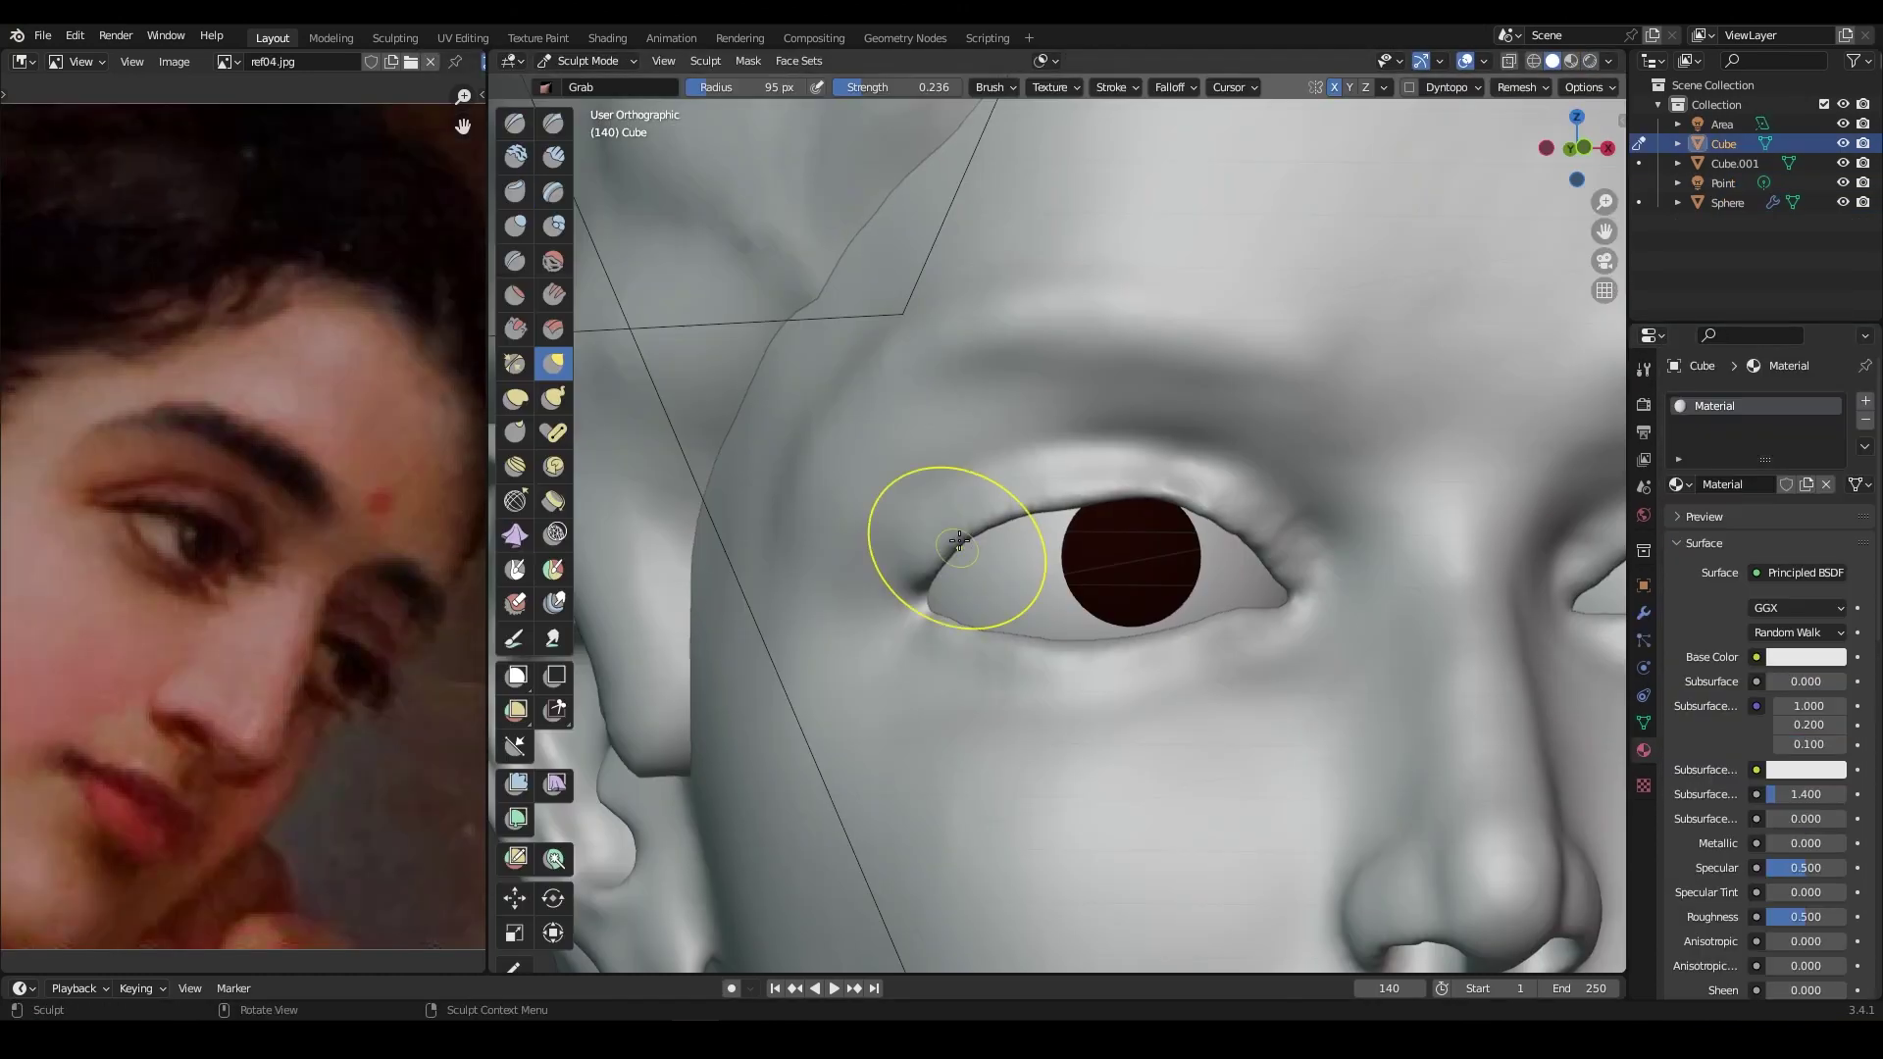
Step: Refine the upper eyelids with a lower-strength brush from frontal views of both eyes
mouse_move(1097, 497)
middle_down()
mouse_move(1125, 534)
mouse_move(1009, 568)
mouse_move(967, 546)
mouse_move(1074, 403)
mouse_move(1066, 605)
middle_up()
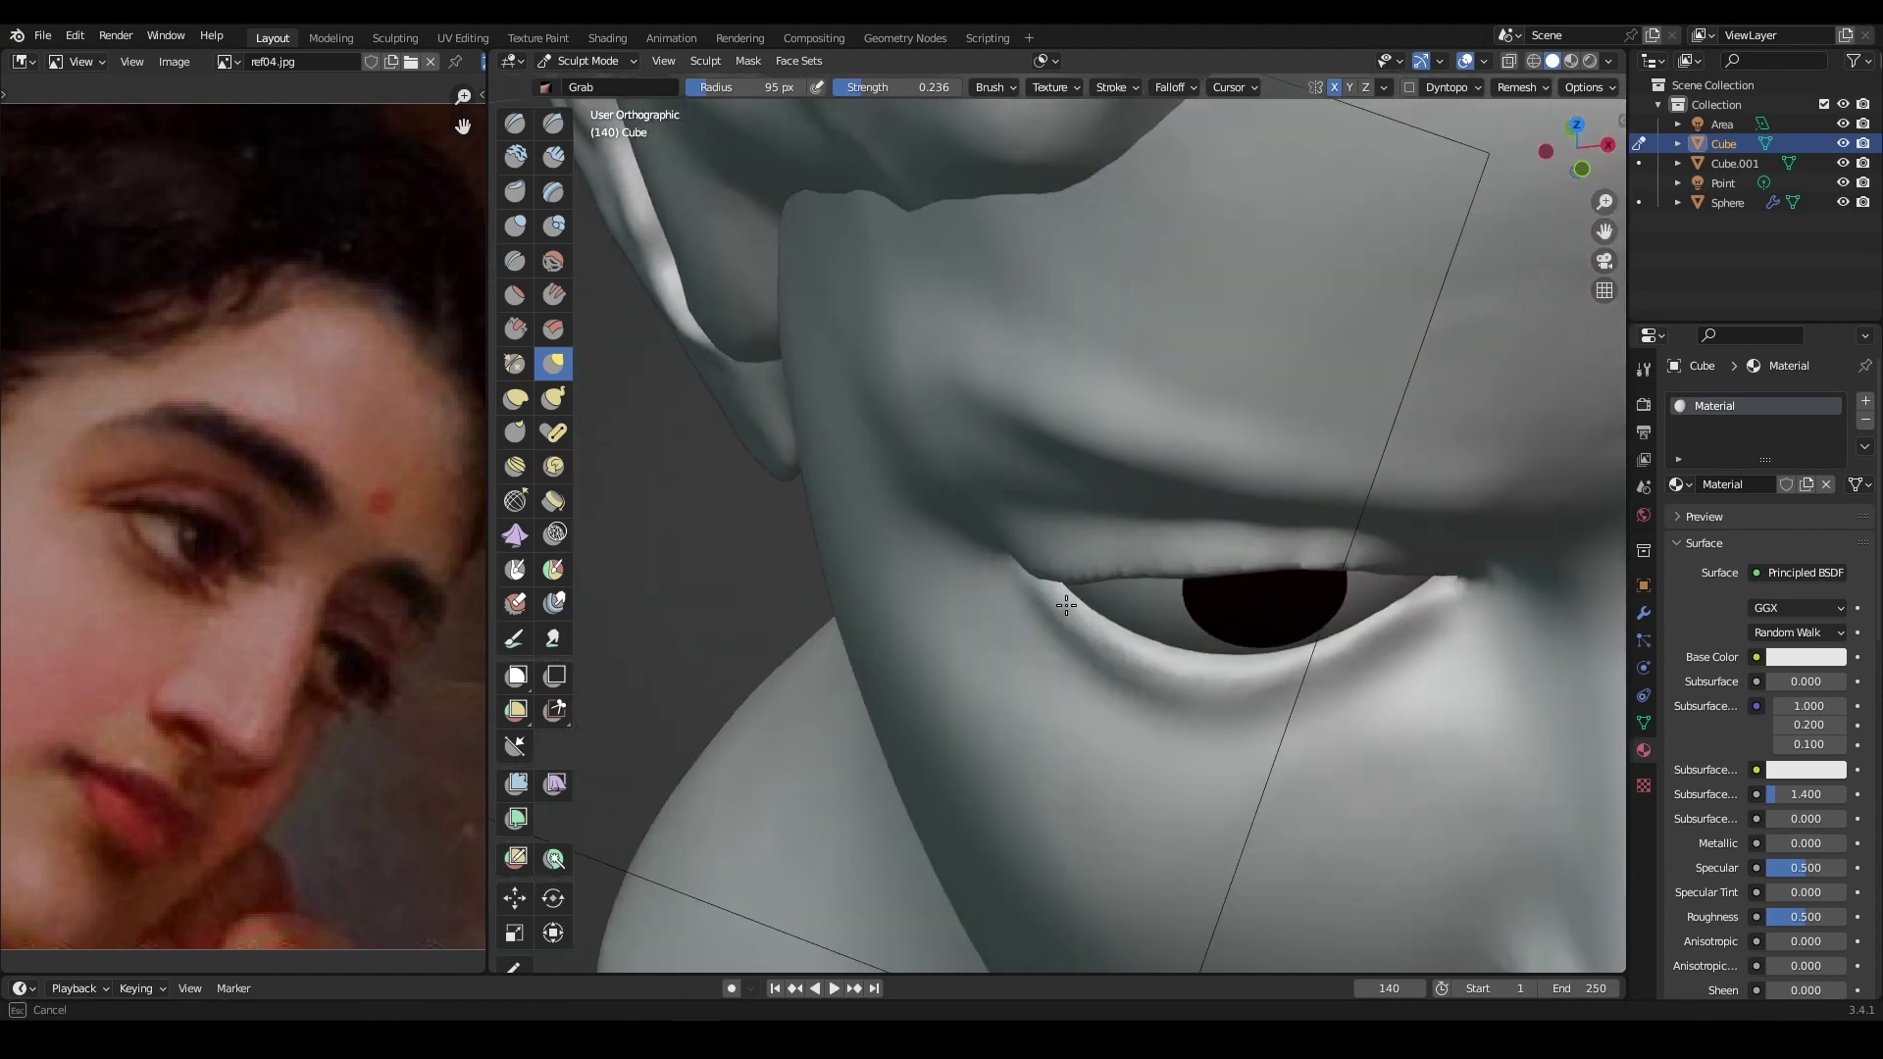
mouse_move(1197, 711)
middle_down()
mouse_move(1378, 534)
mouse_move(1320, 501)
mouse_move(1238, 557)
mouse_move(1272, 460)
mouse_move(543, 368)
middle_up()
scroll(1239, 557, down, 2)
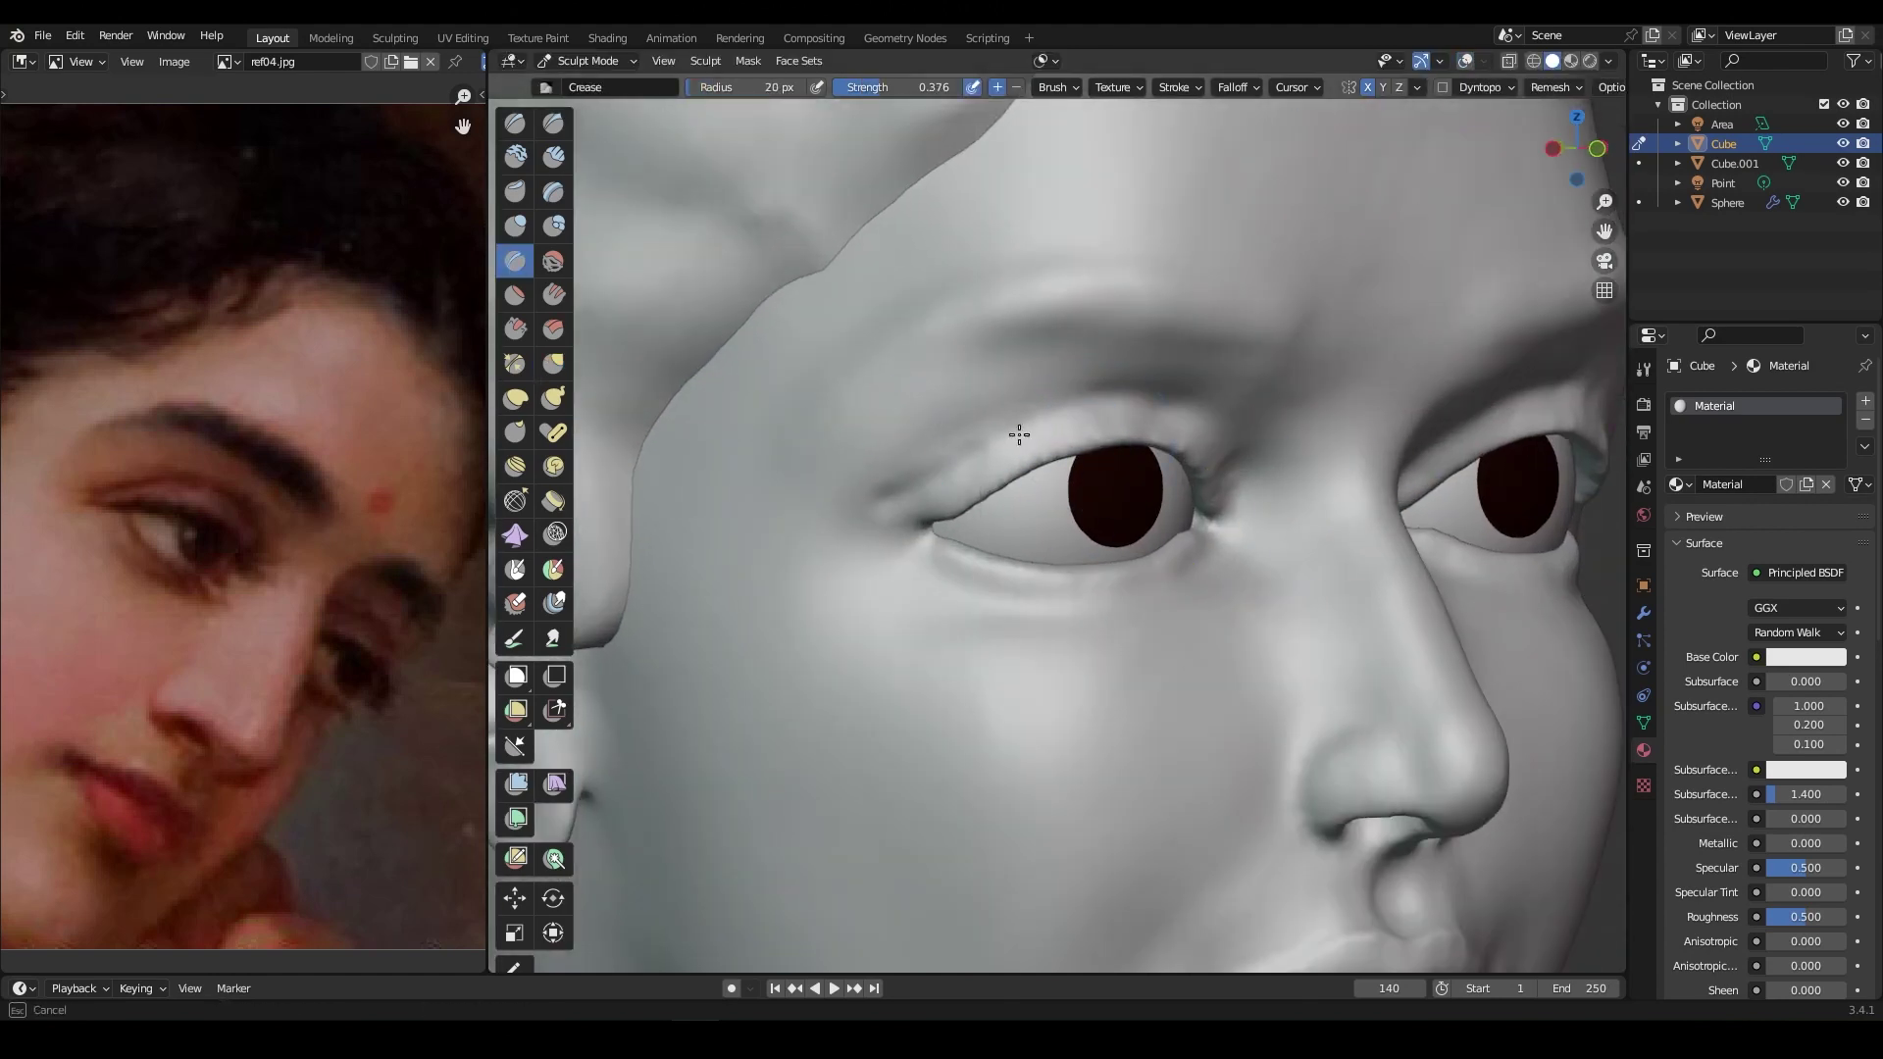
mouse_move(1022, 447)
middle_down()
mouse_move(1055, 423)
mouse_move(847, 513)
middle_up()
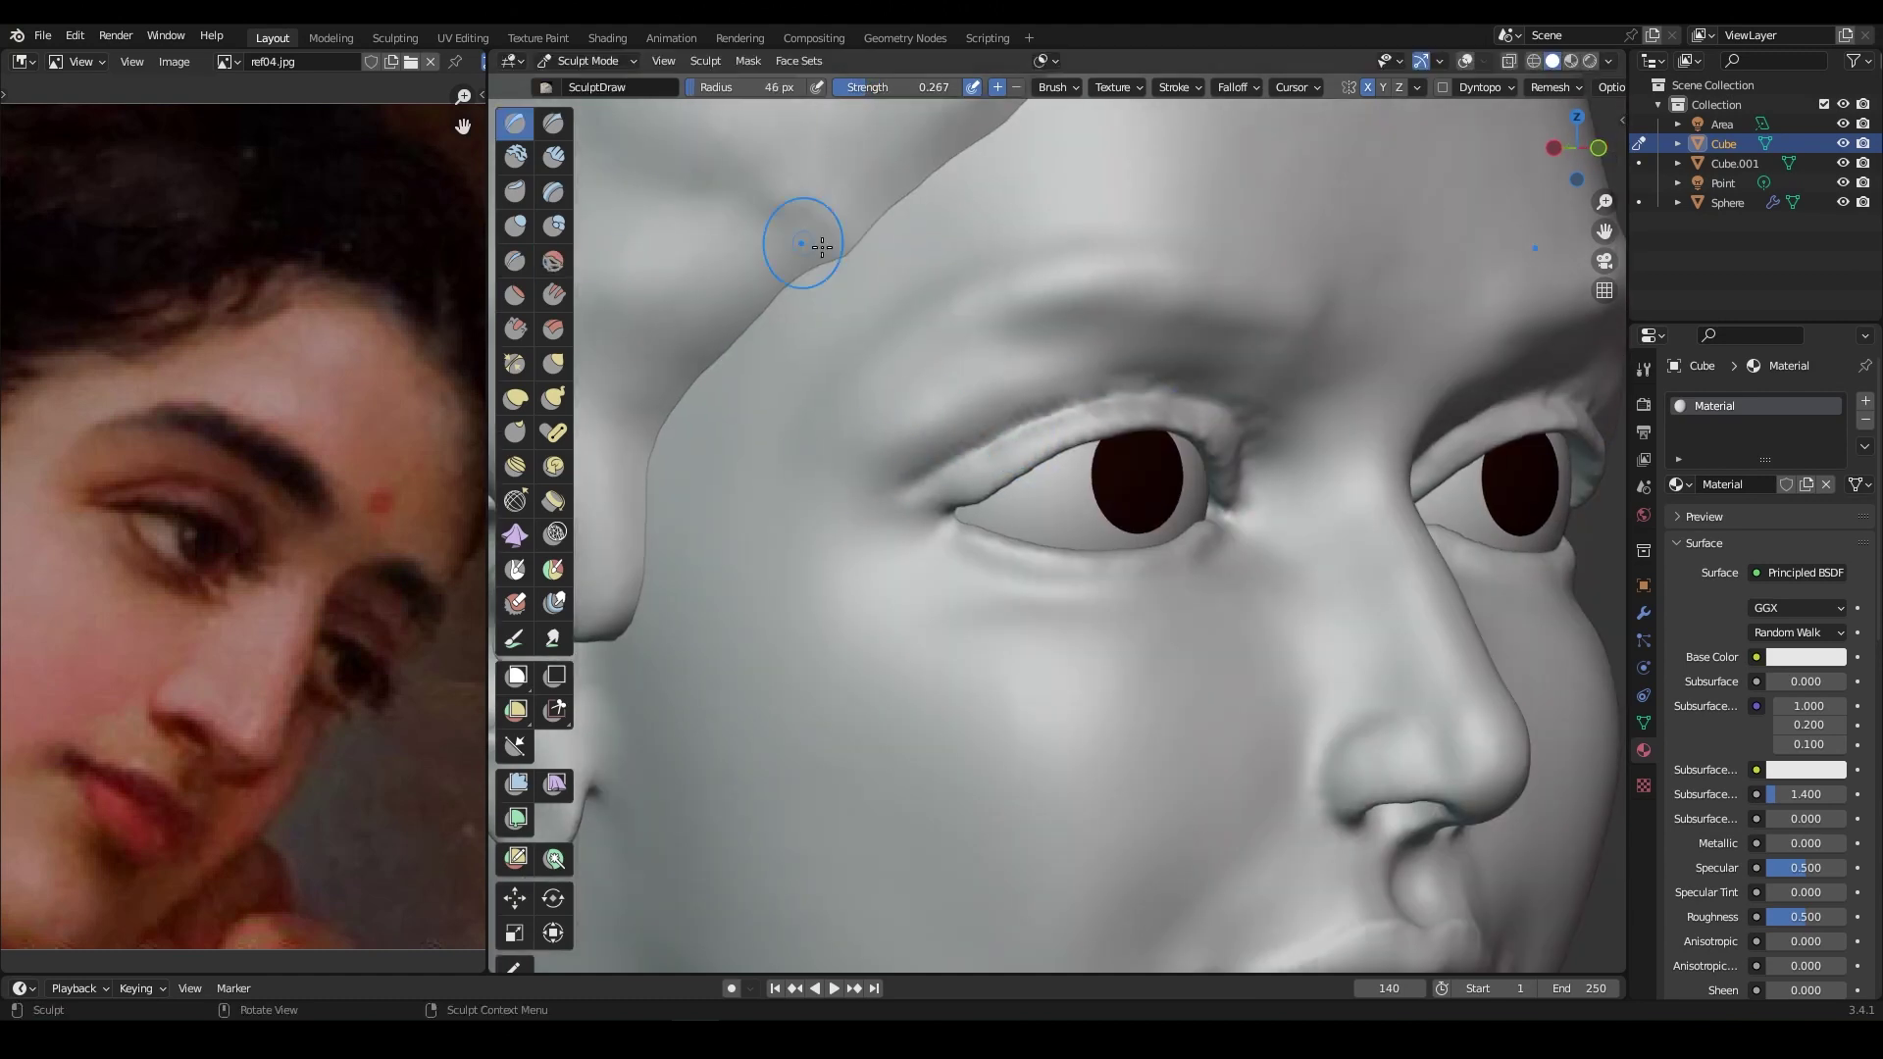
key(shift+f)
middle_drag(1234, 416, 1121, 368)
mouse_move(863, 356)
middle_down()
mouse_move(904, 513)
mouse_move(933, 370)
middle_up()
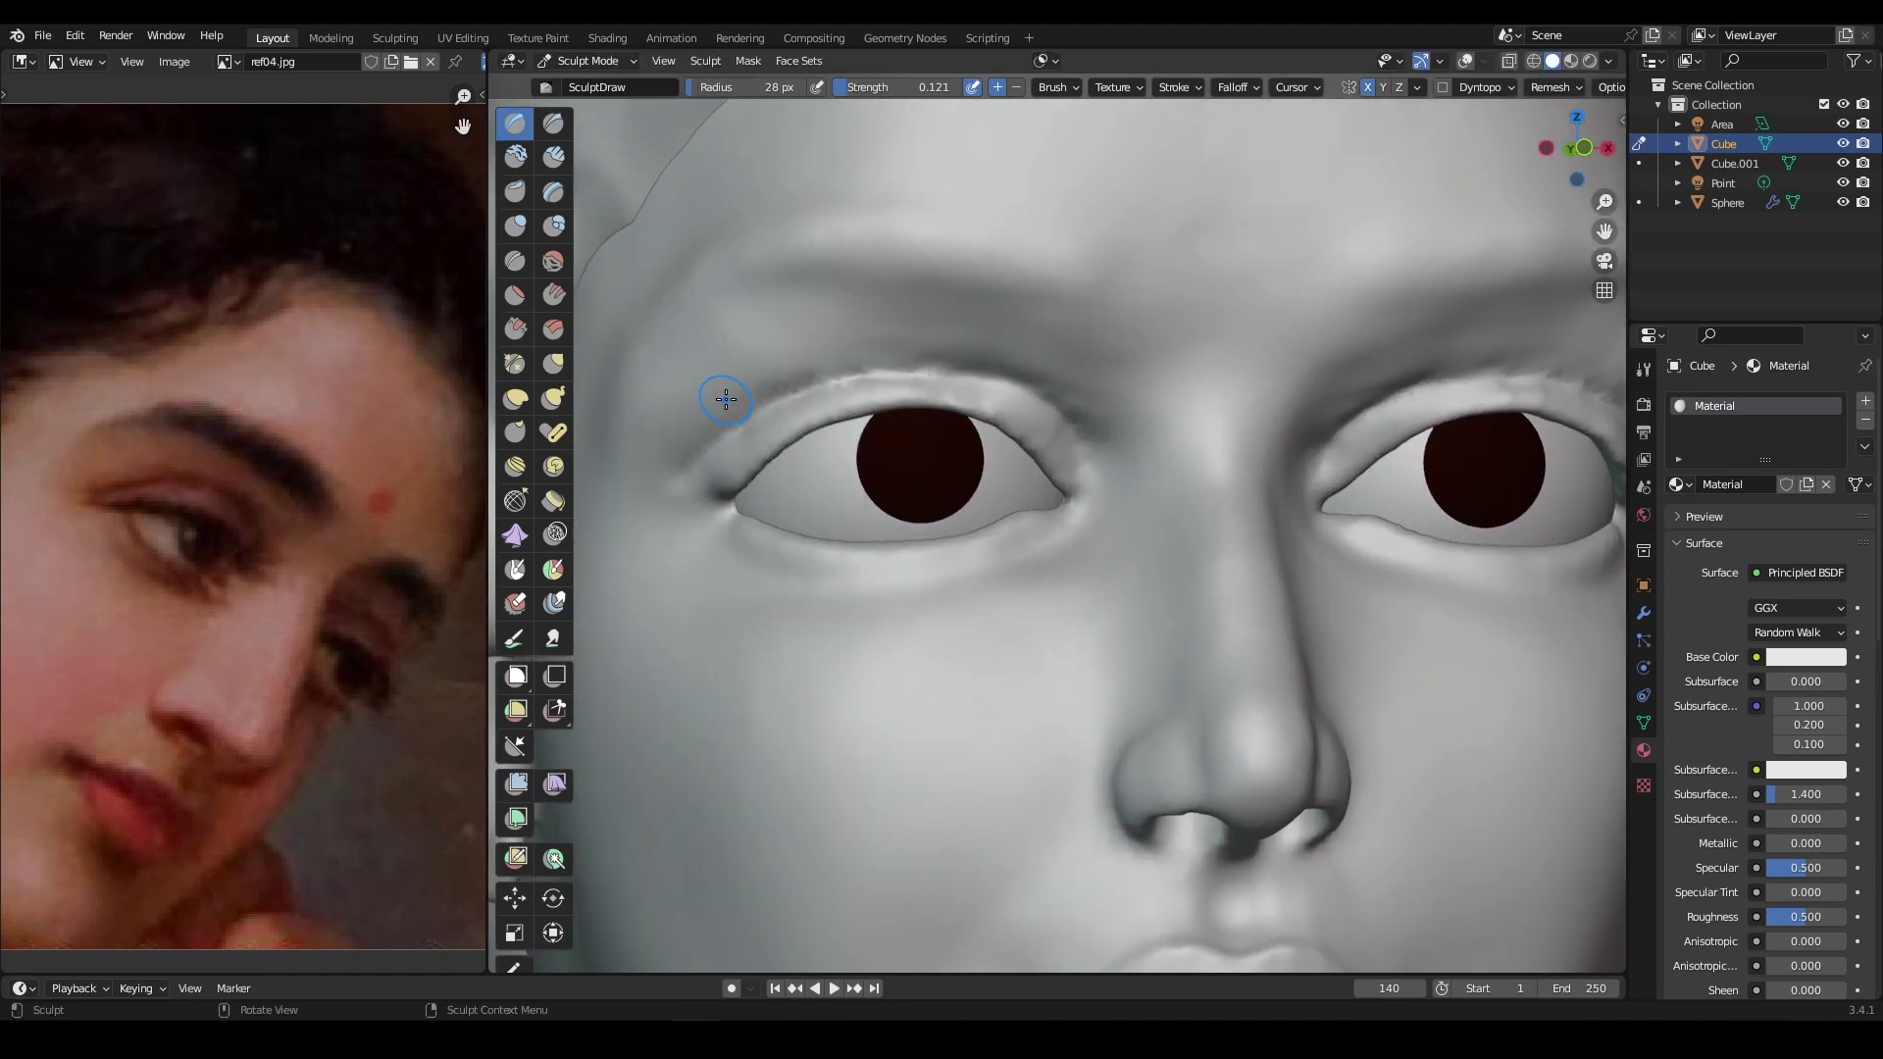
Step: Carve the inner eye corners with the Crease brush, checking three-quarter and side views
mouse_move(655, 388)
middle_down()
mouse_move(1173, 384)
mouse_move(1367, 337)
mouse_move(976, 421)
mouse_move(1359, 593)
mouse_move(839, 380)
middle_up()
scroll(839, 380, up, 3)
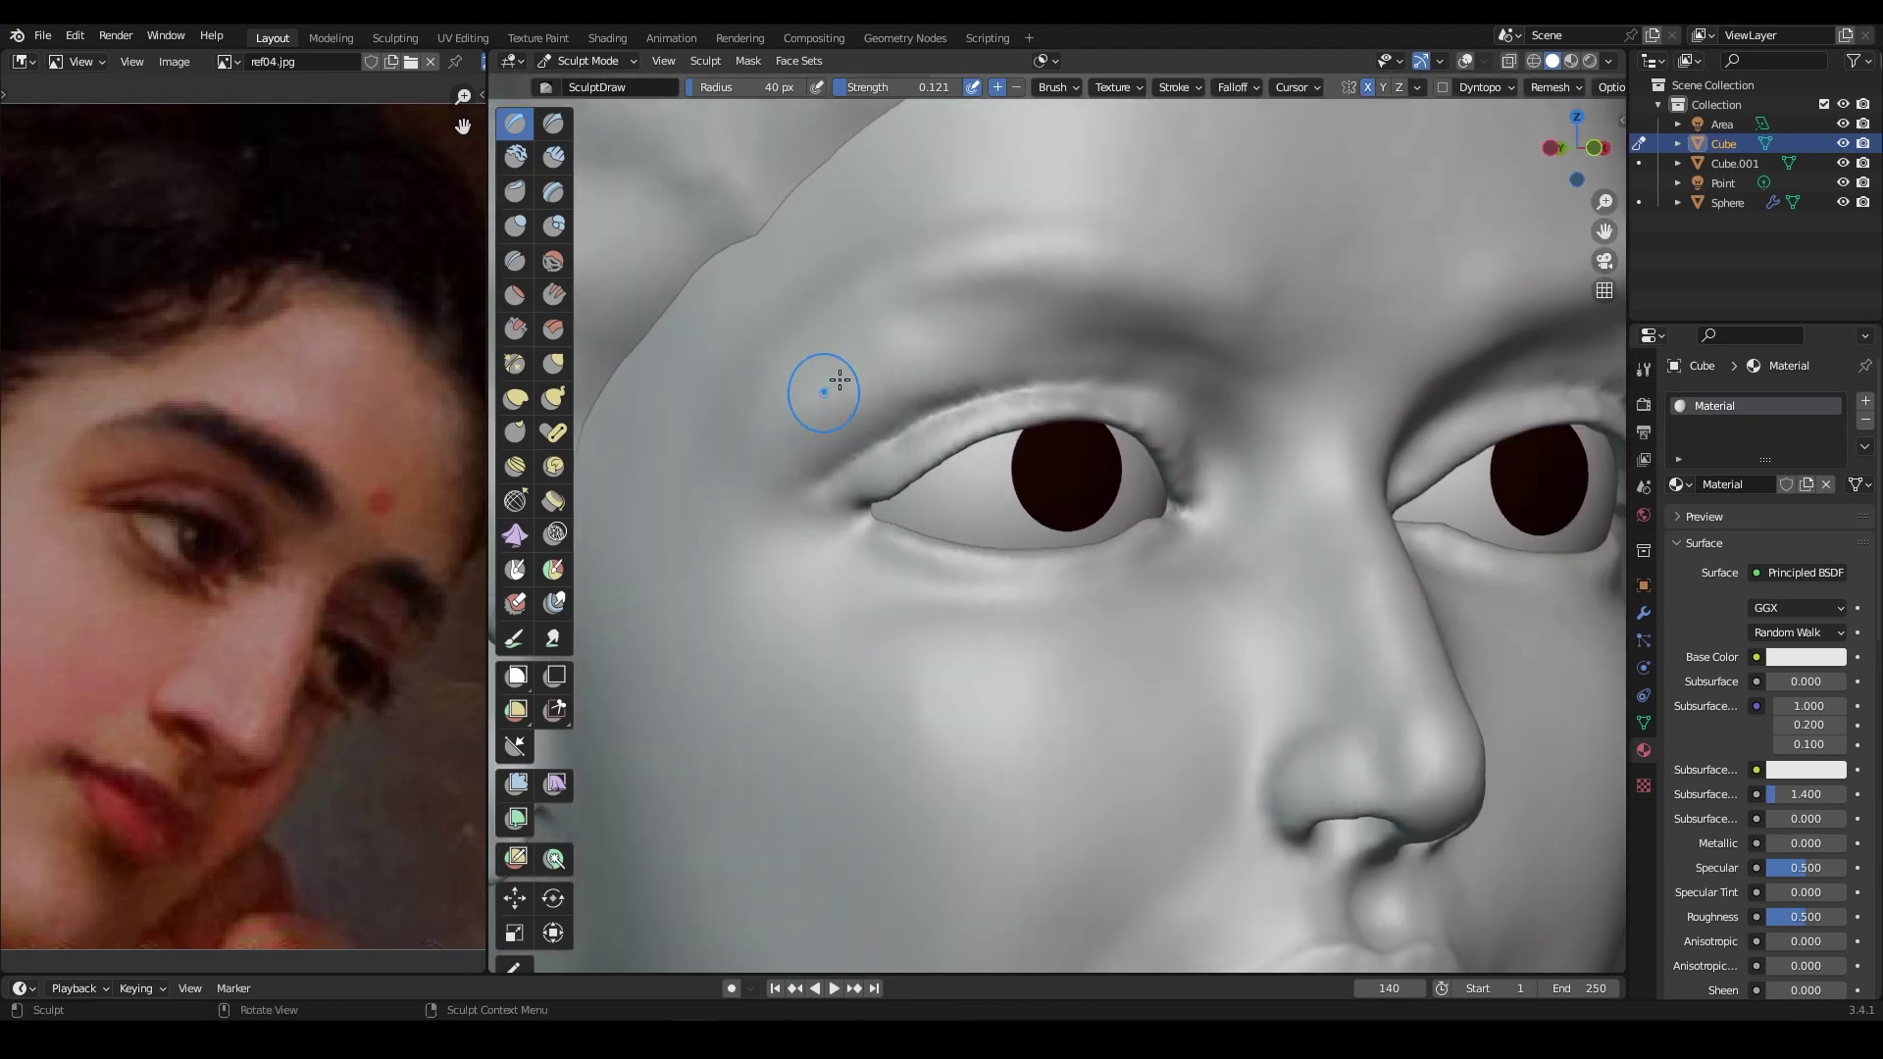
key(shift+c)
middle_drag(952, 424, 977, 382)
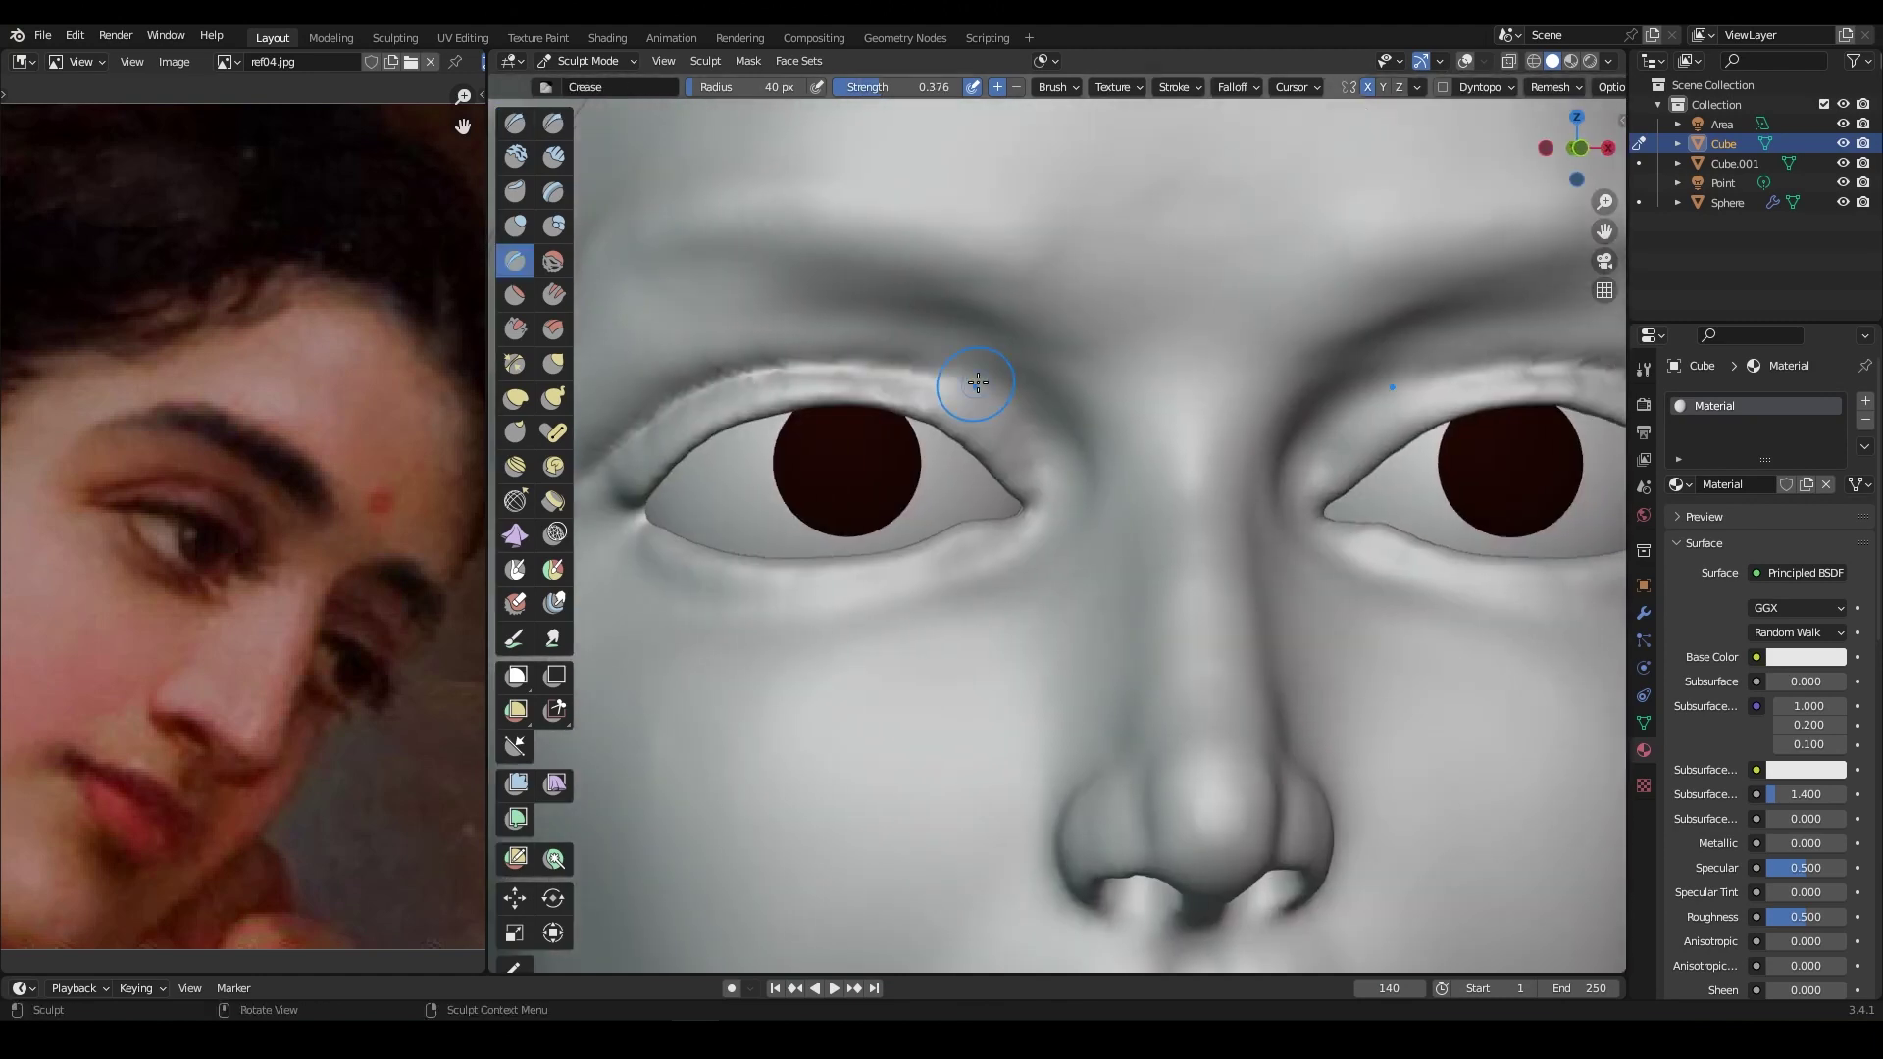
middle_drag(683, 389, 734, 420)
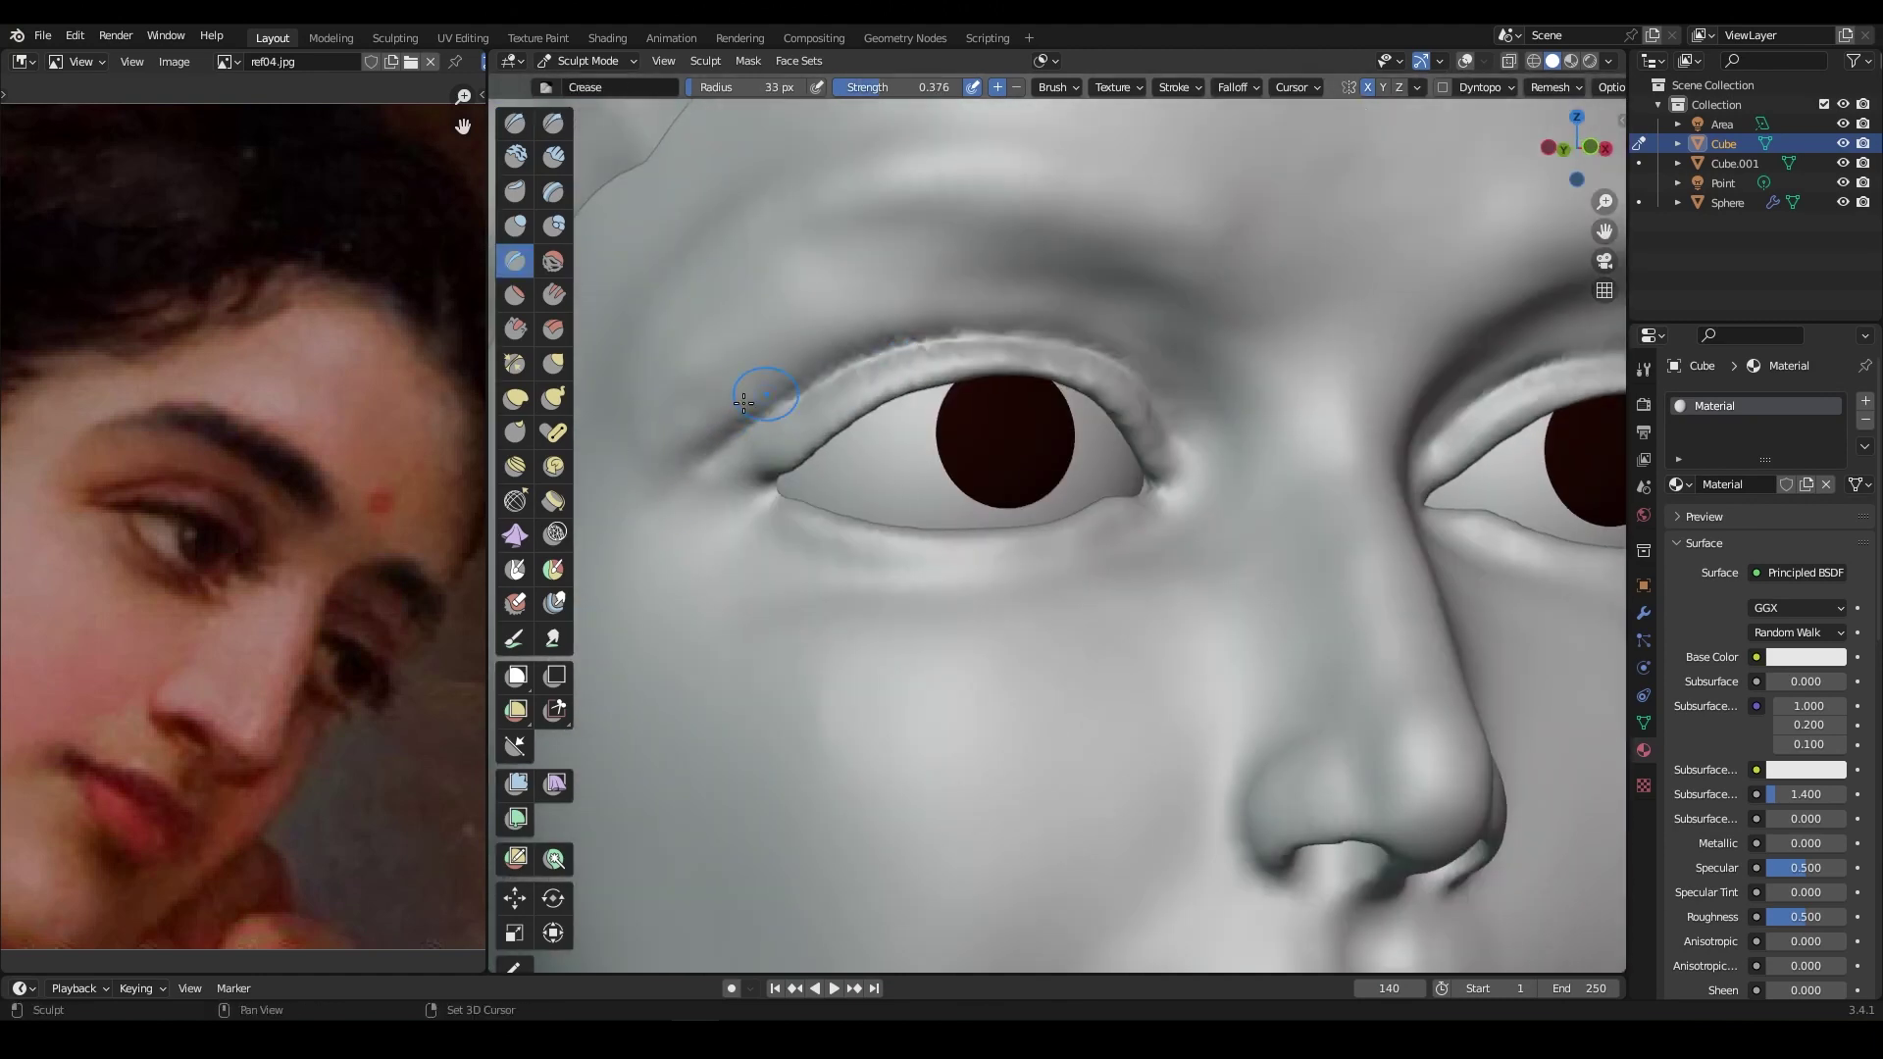
middle_drag(1398, 331, 999, 302)
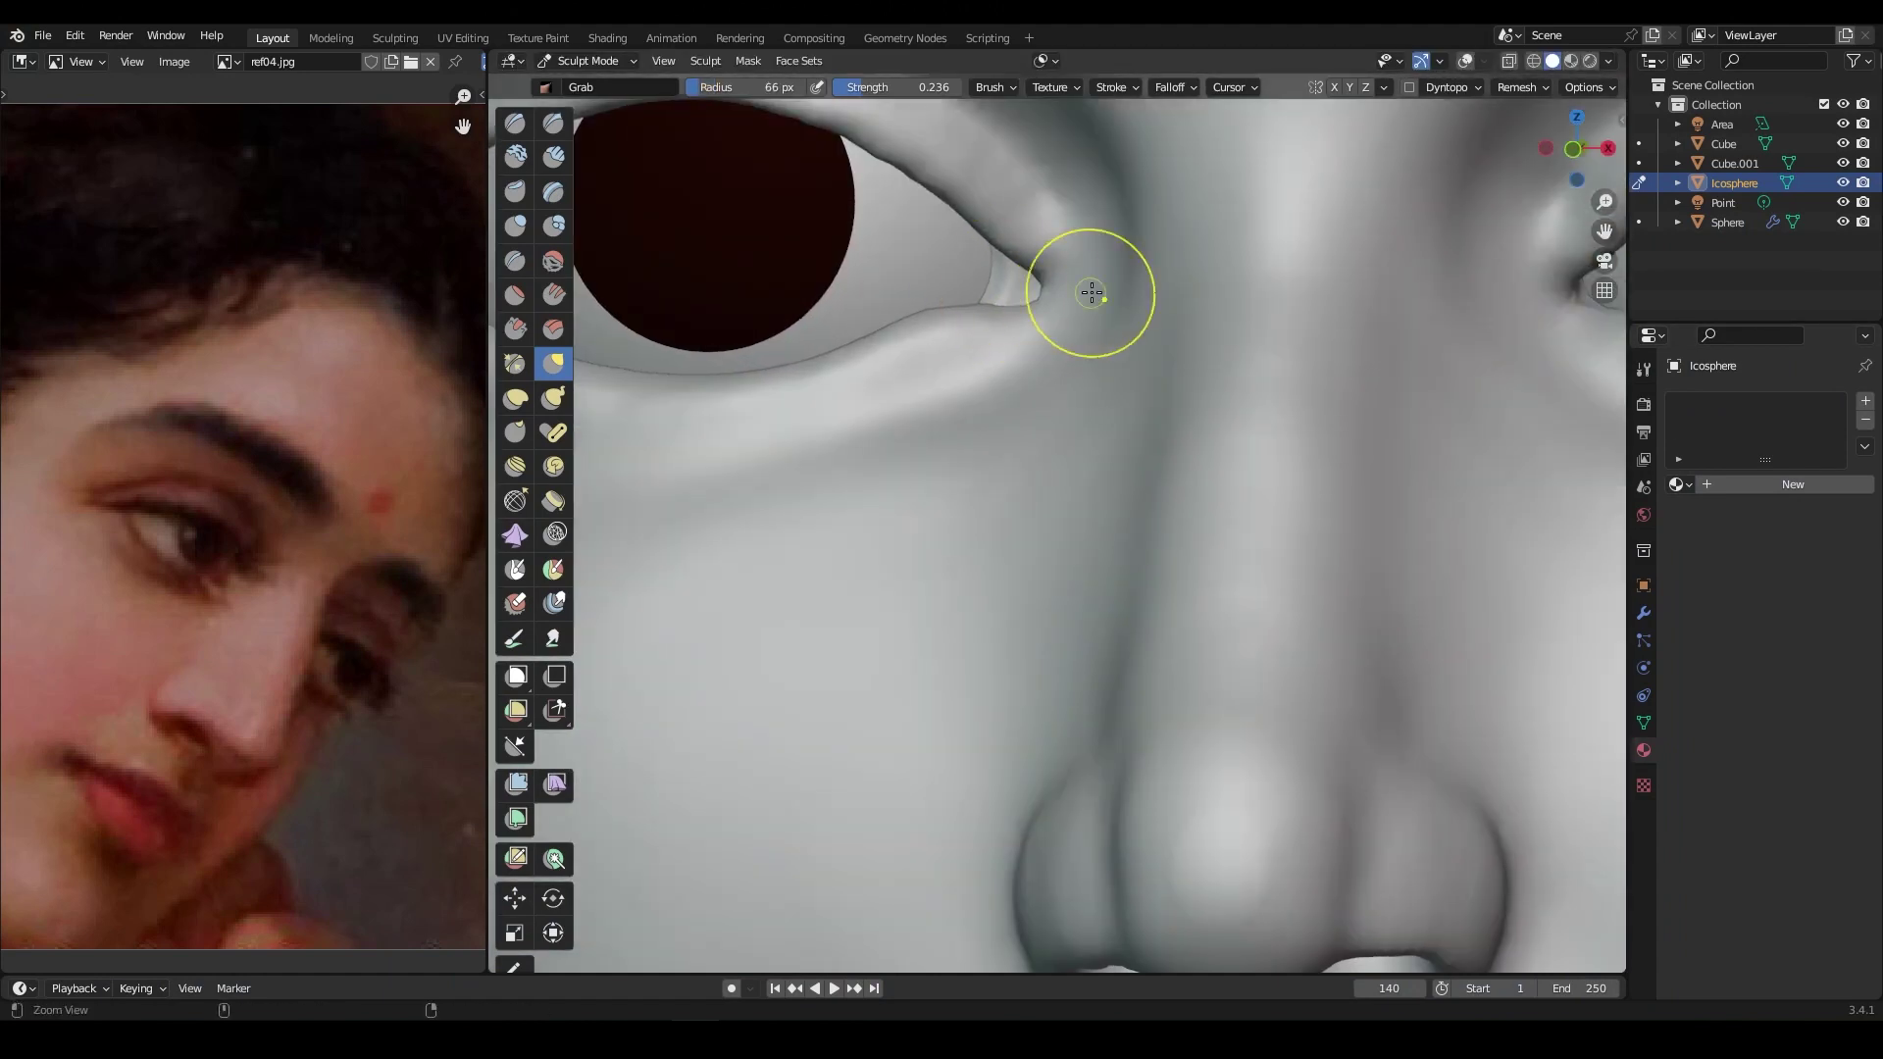
mouse_move(1037, 387)
middle_down()
mouse_move(1386, 484)
mouse_move(1333, 403)
middle_up()
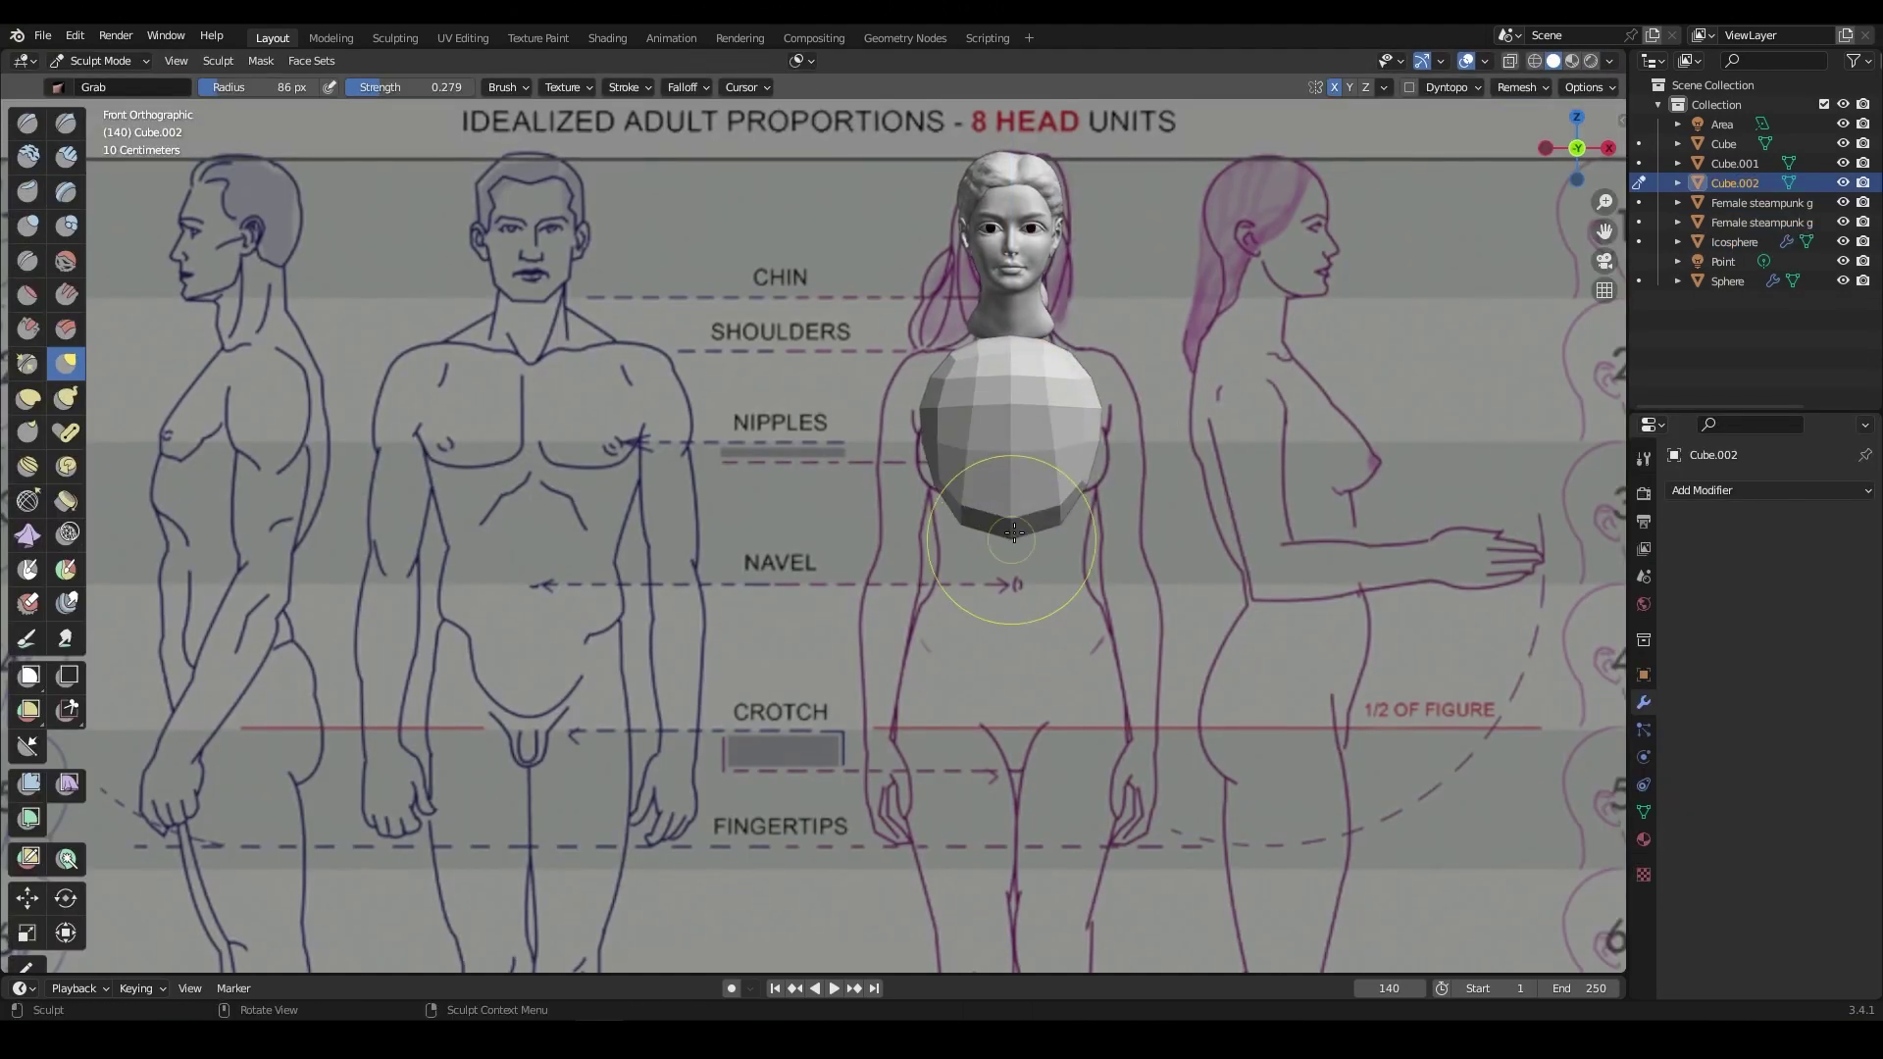
Step: Voxel-remesh the torso block at 0.185 m and check it from the side
key(r)
click(1076, 522)
key(ctrl+r)
alt+middle_drag(926, 434, 415, 527)
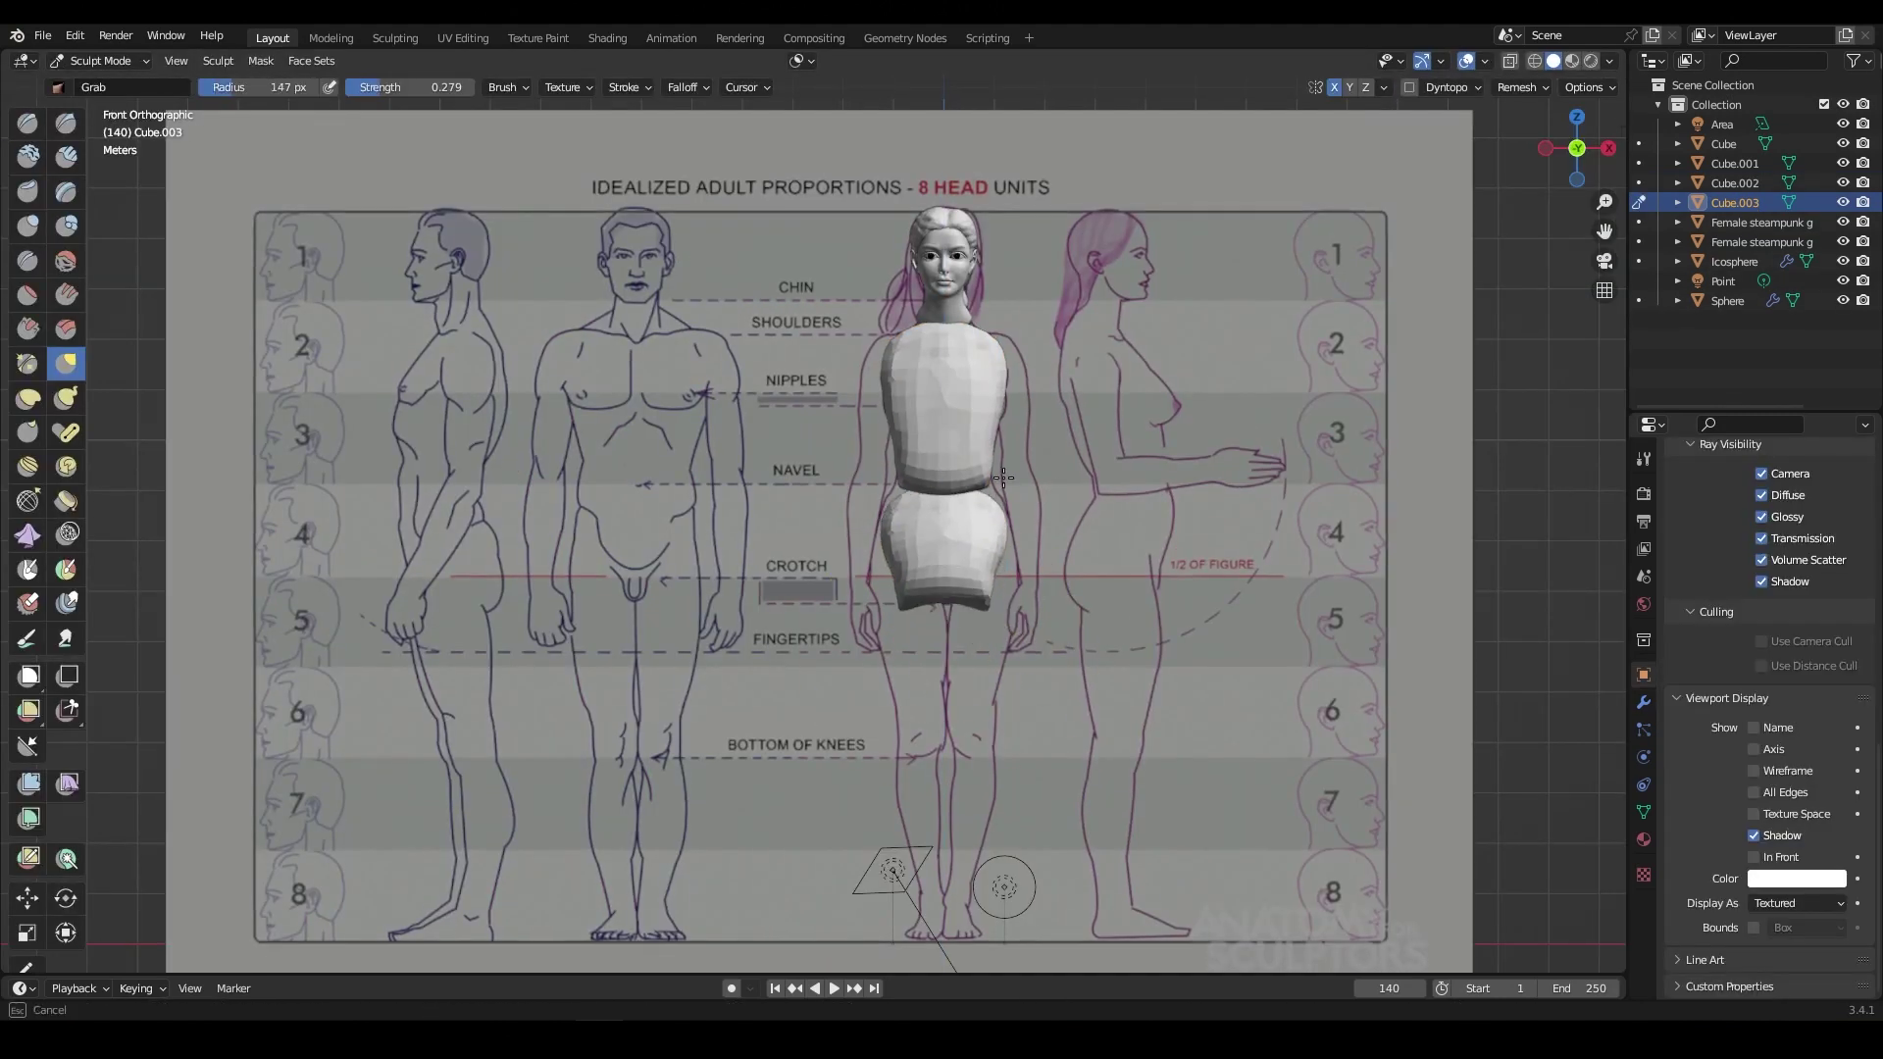
scroll(914, 582, up, 2)
alt+middle_drag(1014, 405, 412, 510)
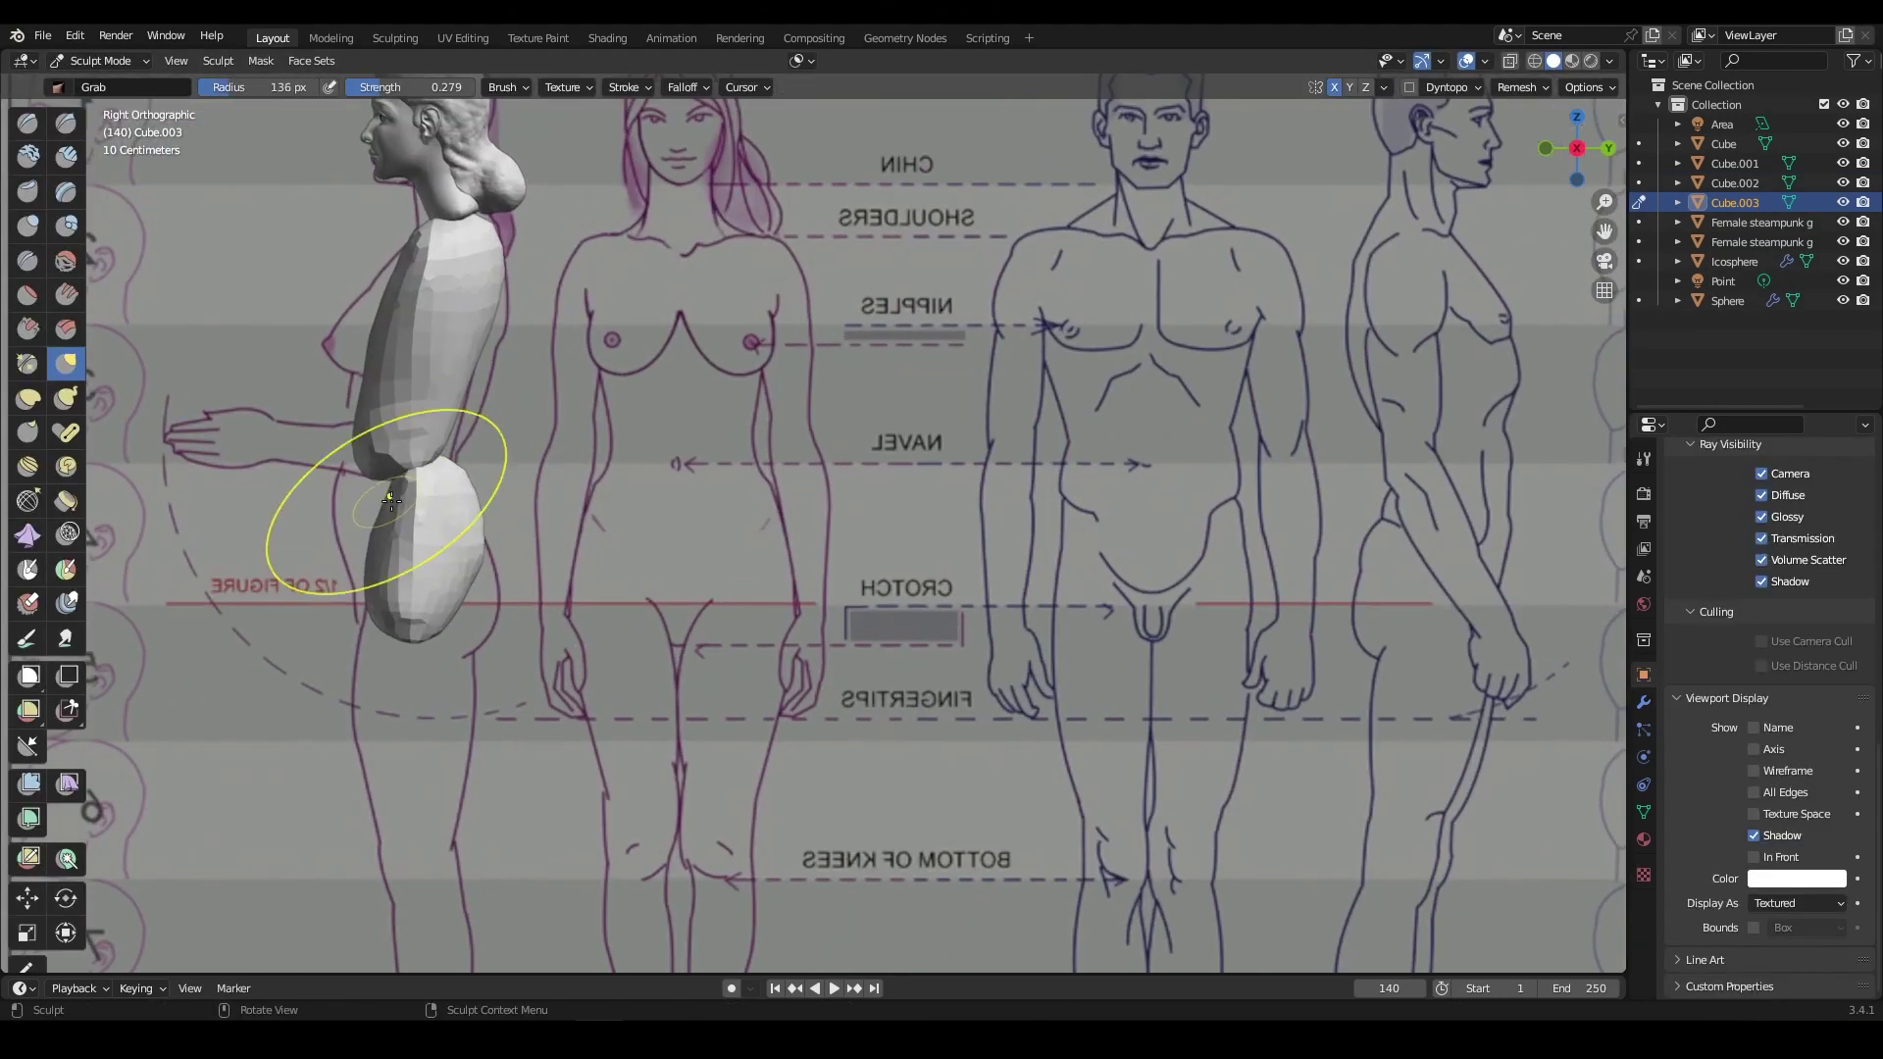
mouse_move(380, 501)
middle_down()
mouse_move(462, 596)
mouse_move(1054, 579)
middle_up()
Step: Scale the leg cylinder and shape it with a resized Grab brush
key(i)
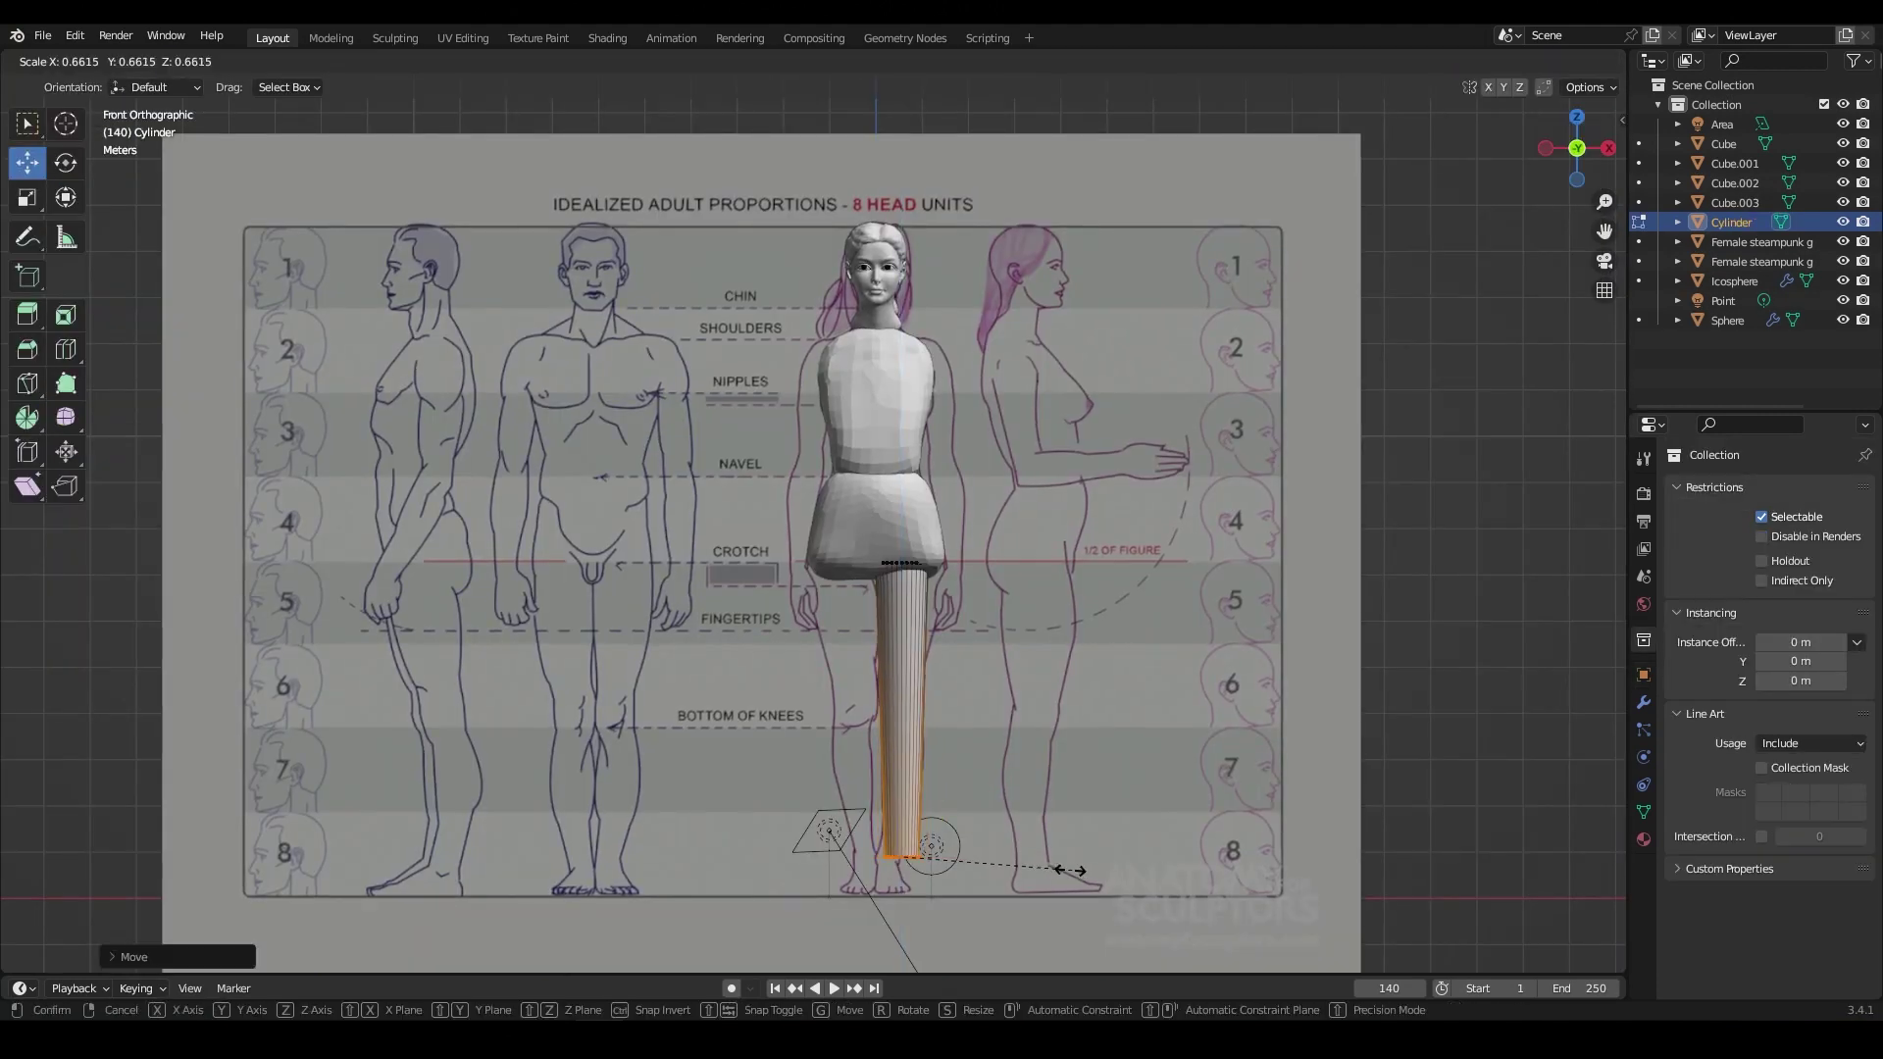
click(1068, 869)
key(ctrl+Tab)
key(f)
click(965, 695)
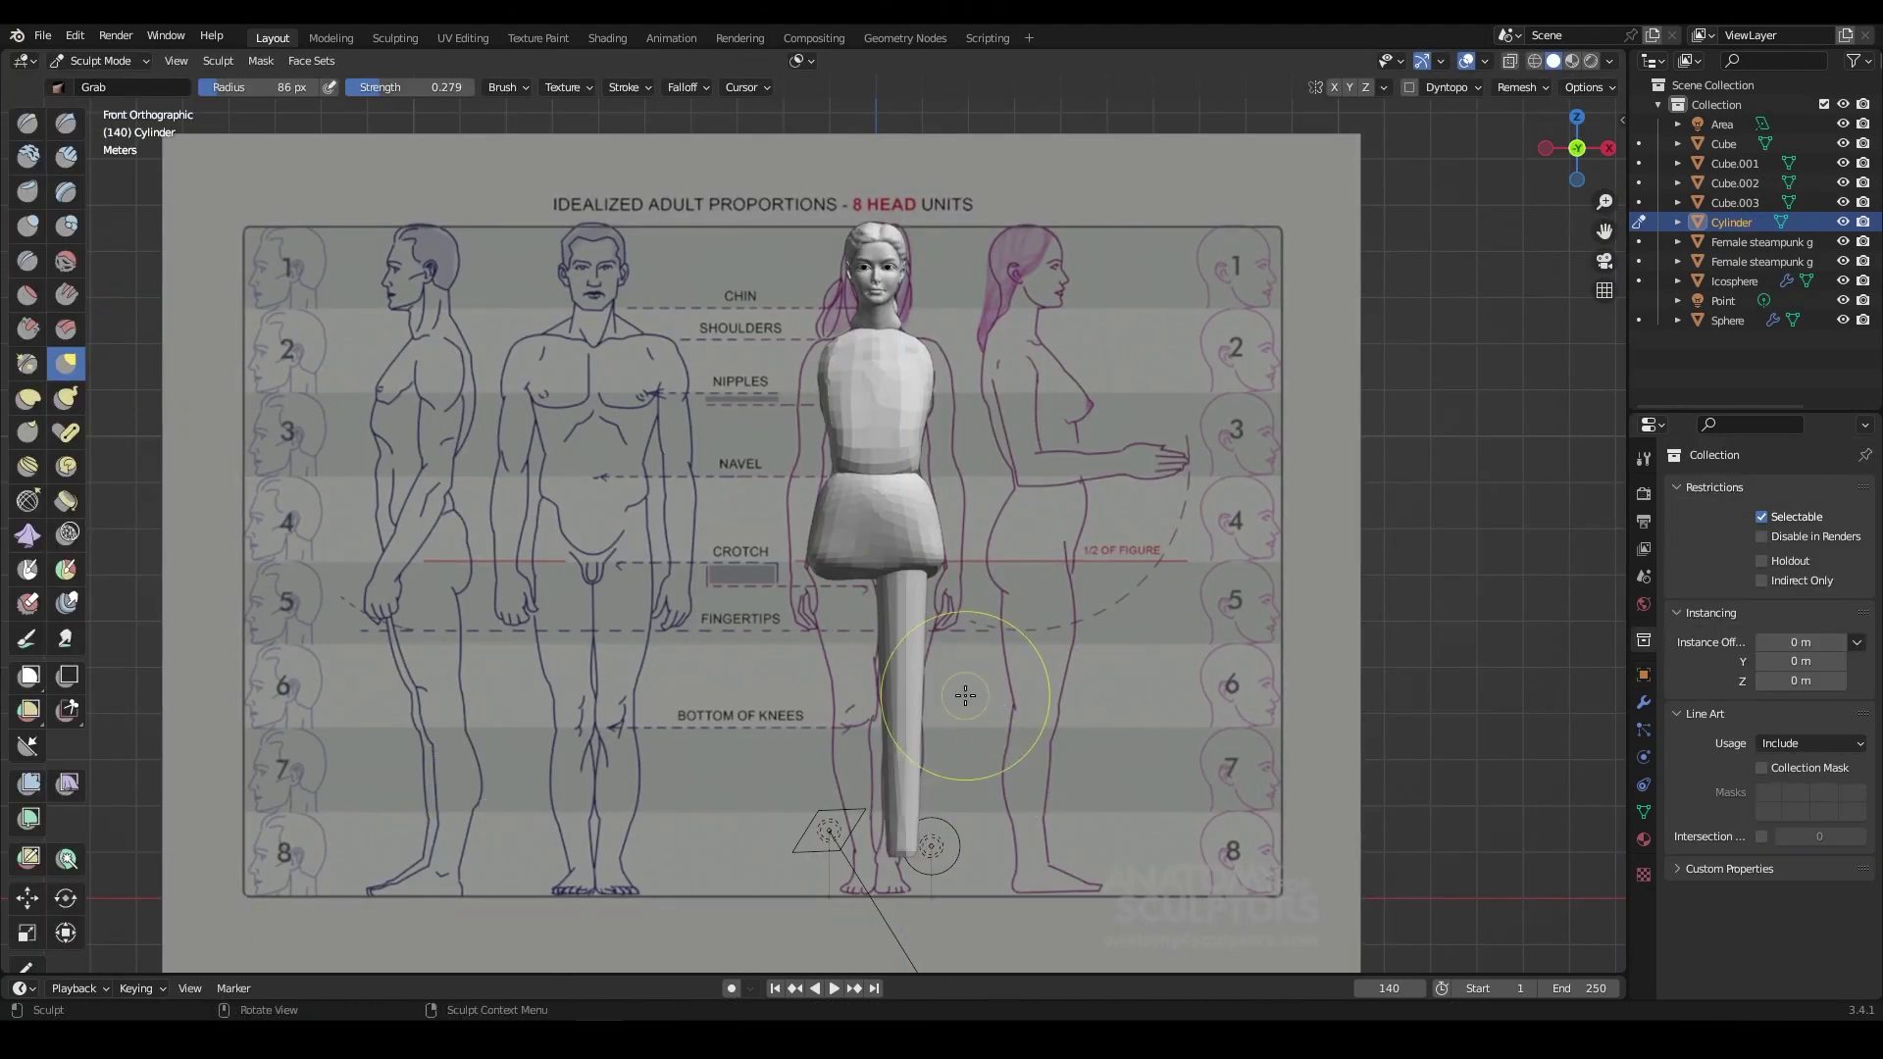
scroll(946, 538, up, 3)
shift+scroll(931, 784, down, 3)
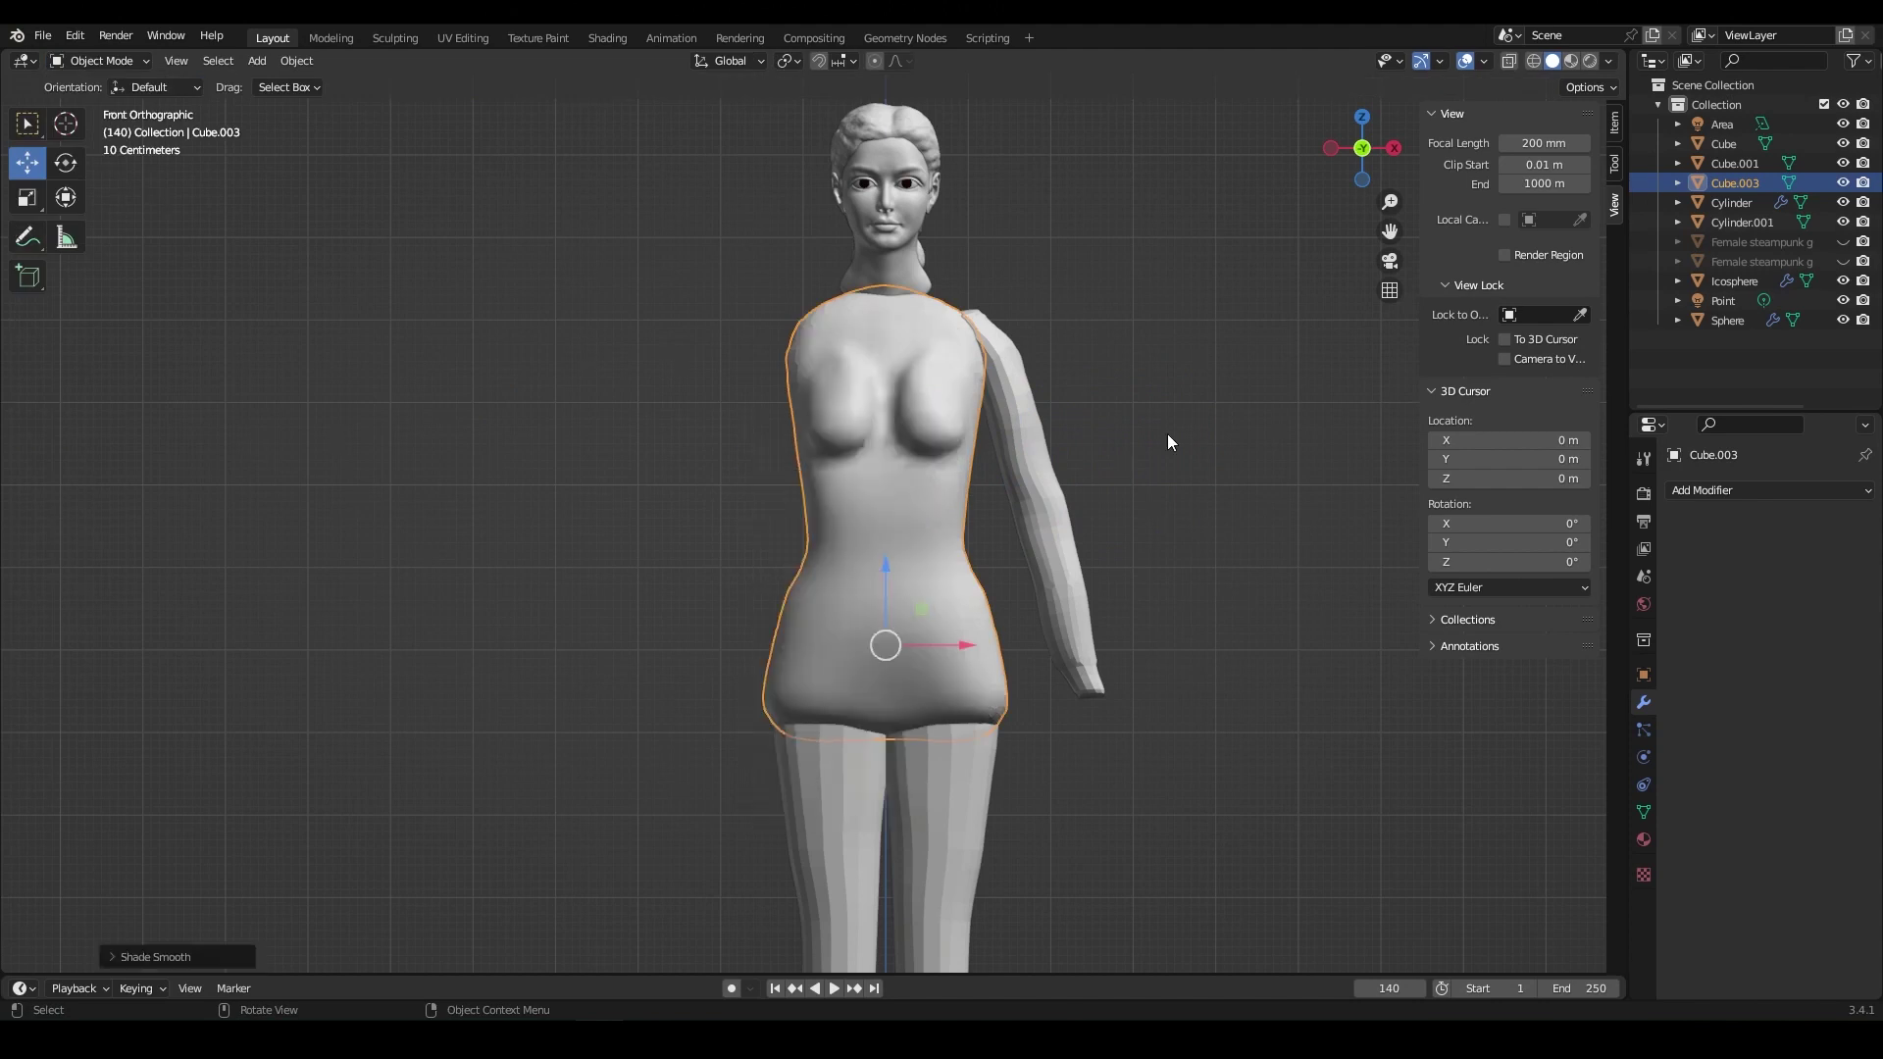
key(ctrl+Tab)
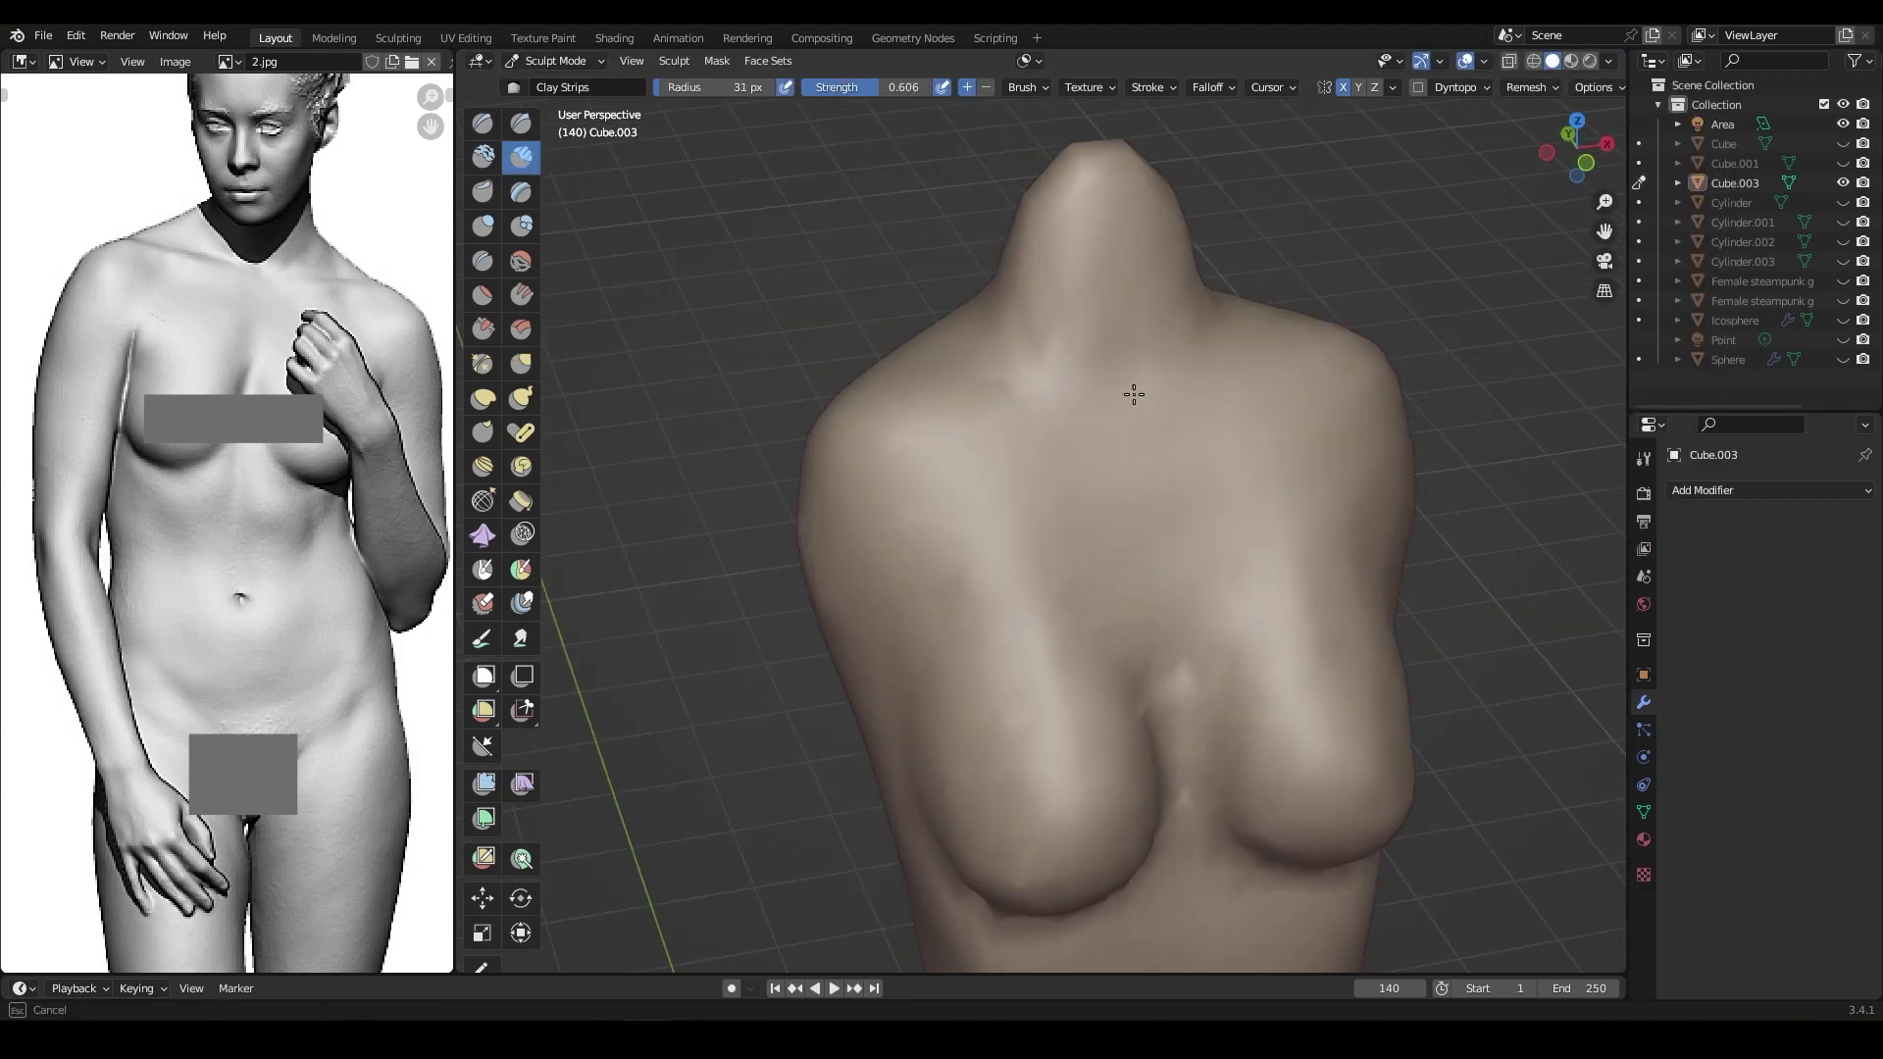
Step: Build a crease across the upper chest with brush strength set to 0.291
drag(1294, 412, 911, 413)
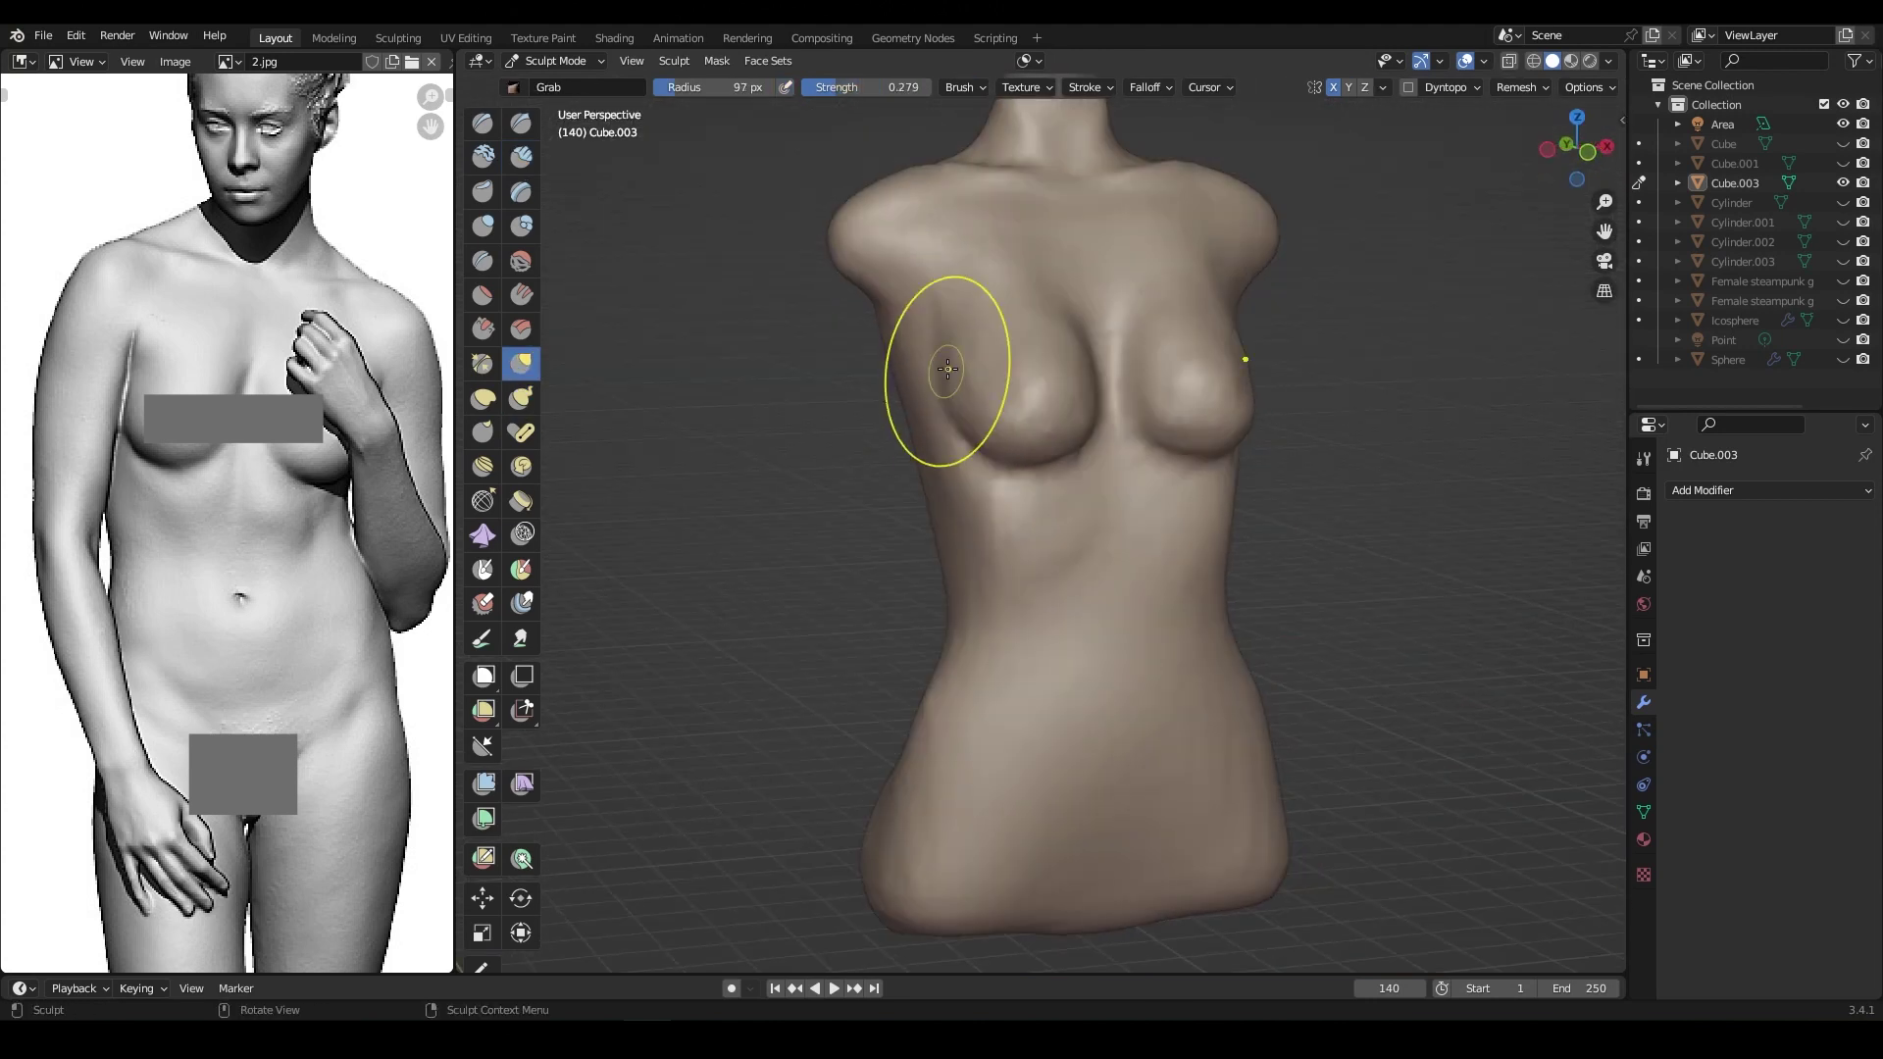
click(1130, 366)
mouse_move(1016, 399)
middle_down()
mouse_move(1132, 491)
mouse_move(1093, 310)
middle_up()
middle_drag(1095, 455, 1070, 444)
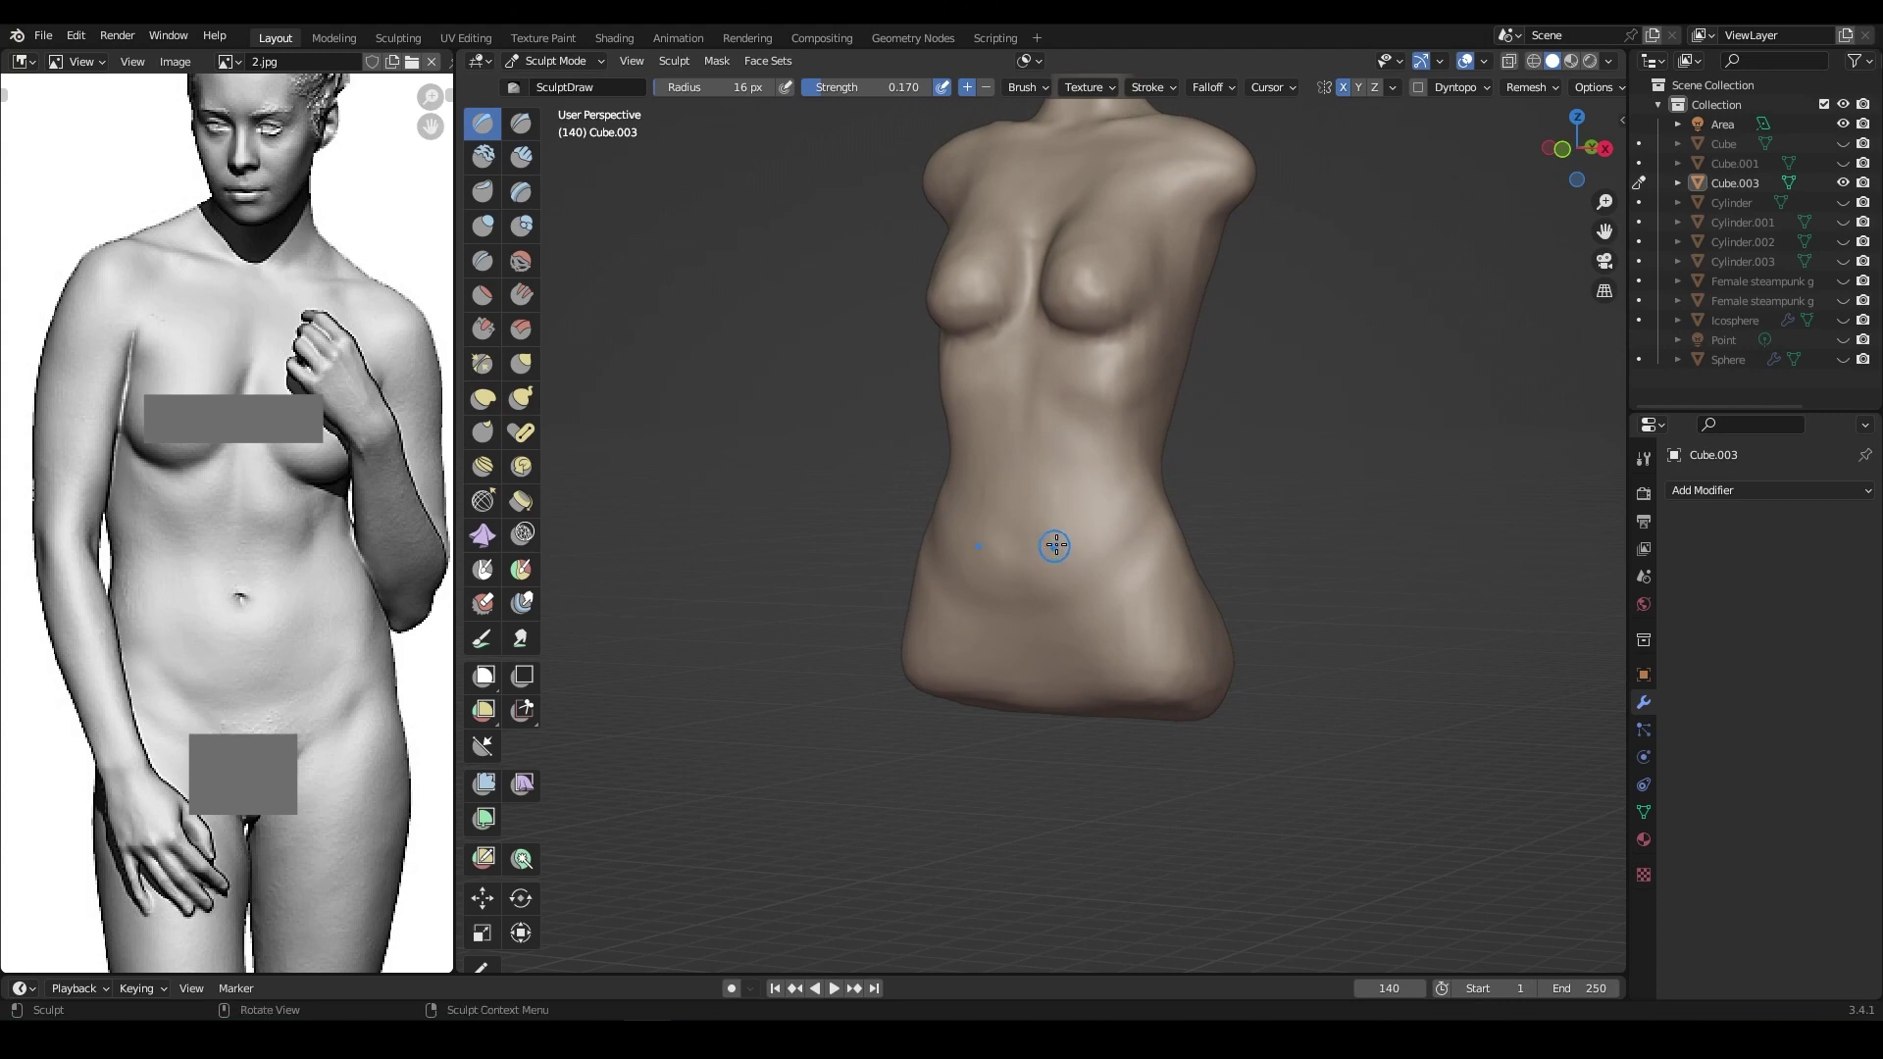
alt+middle_drag(1023, 546, 1097, 527)
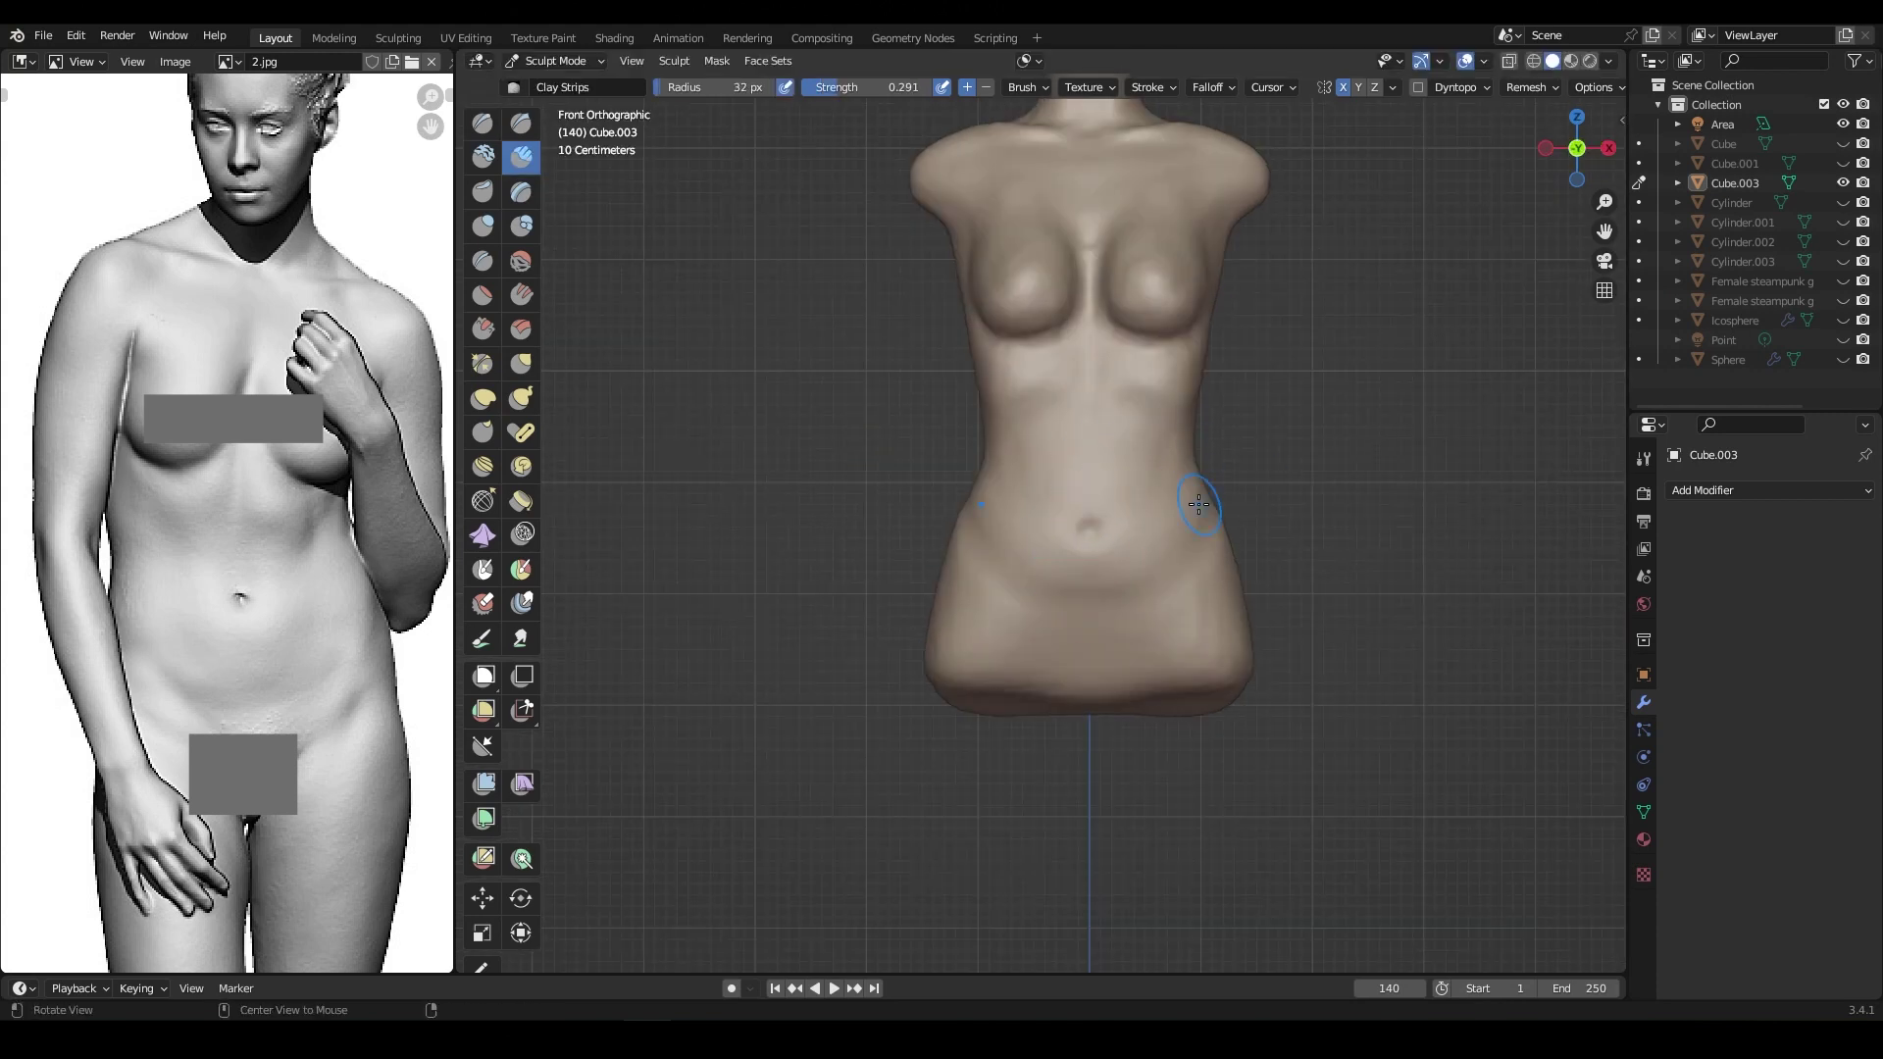
middle_drag(1198, 504, 1071, 421)
middle_drag(1207, 357, 1078, 392)
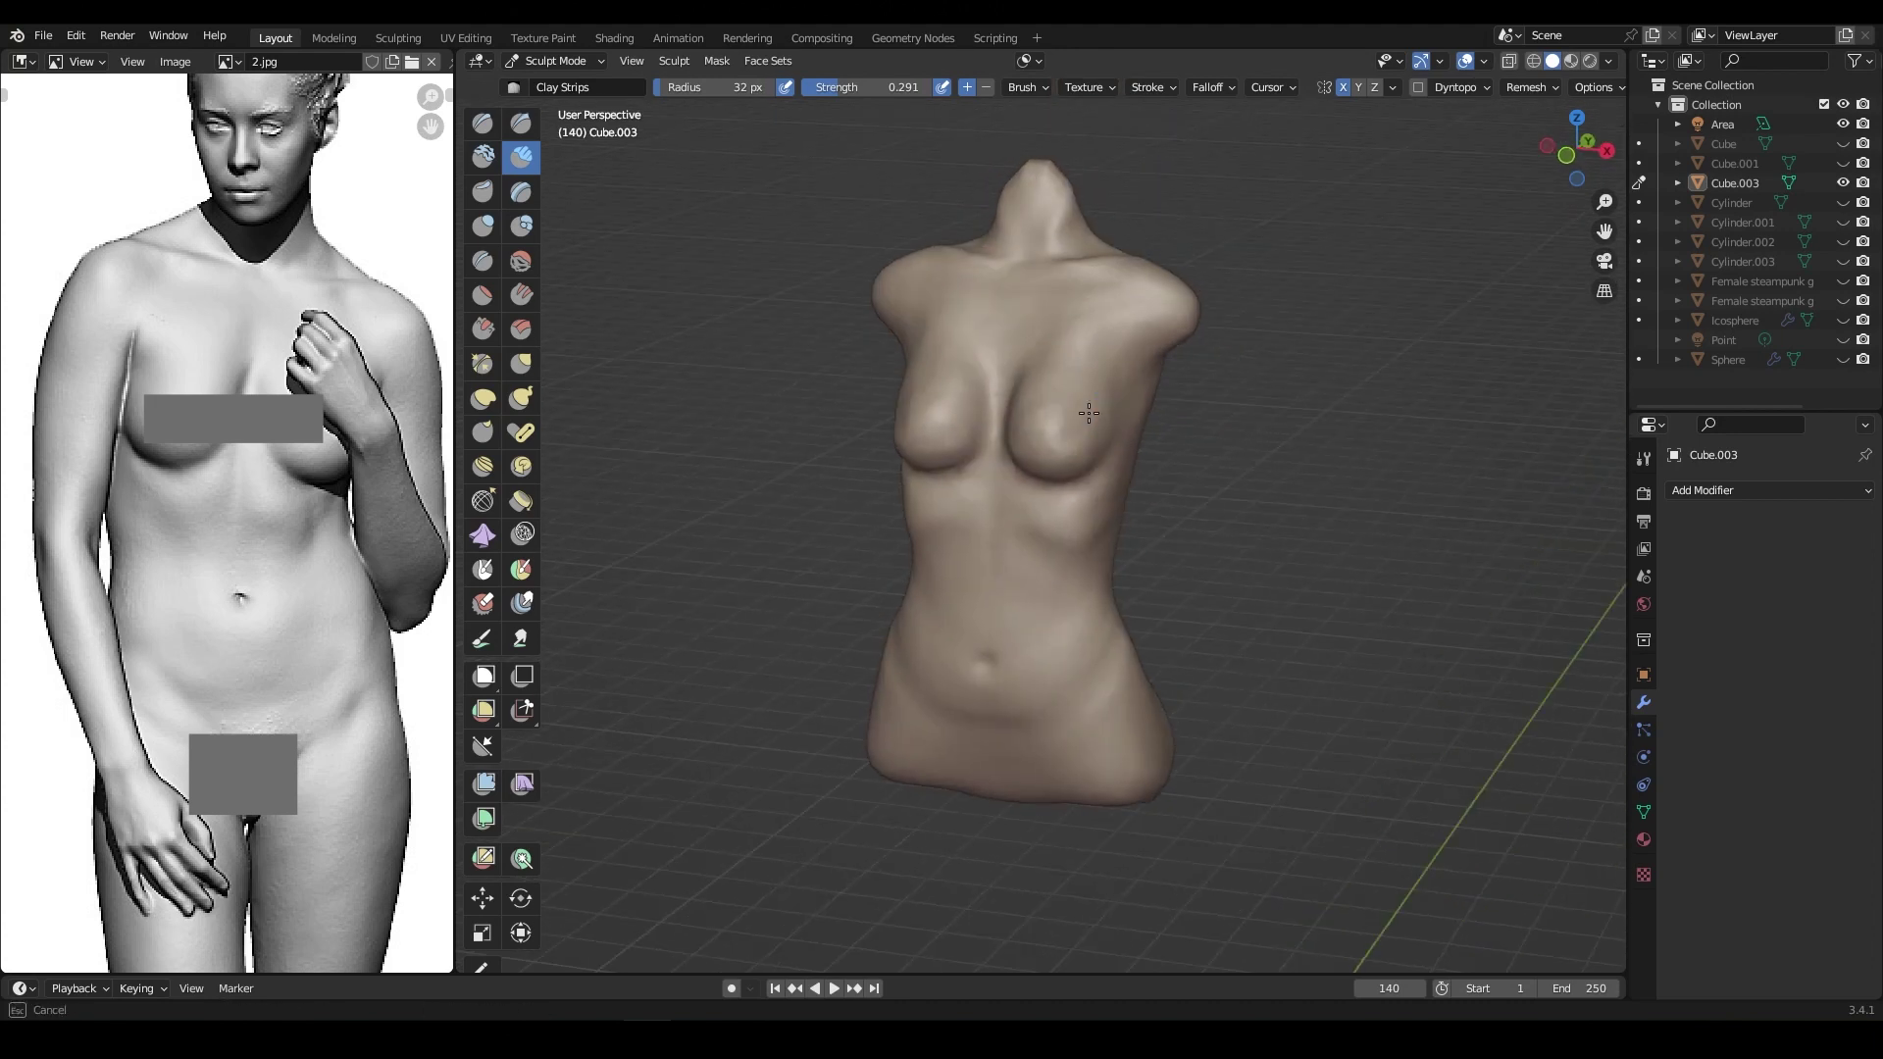
Step: Shape the torso with a 90 px Grab brush, then Clay Strips, checking the side profile
scroll(942, 401, up, 3)
key(g)
key(f)
click(942, 401)
middle_drag(925, 422, 1063, 421)
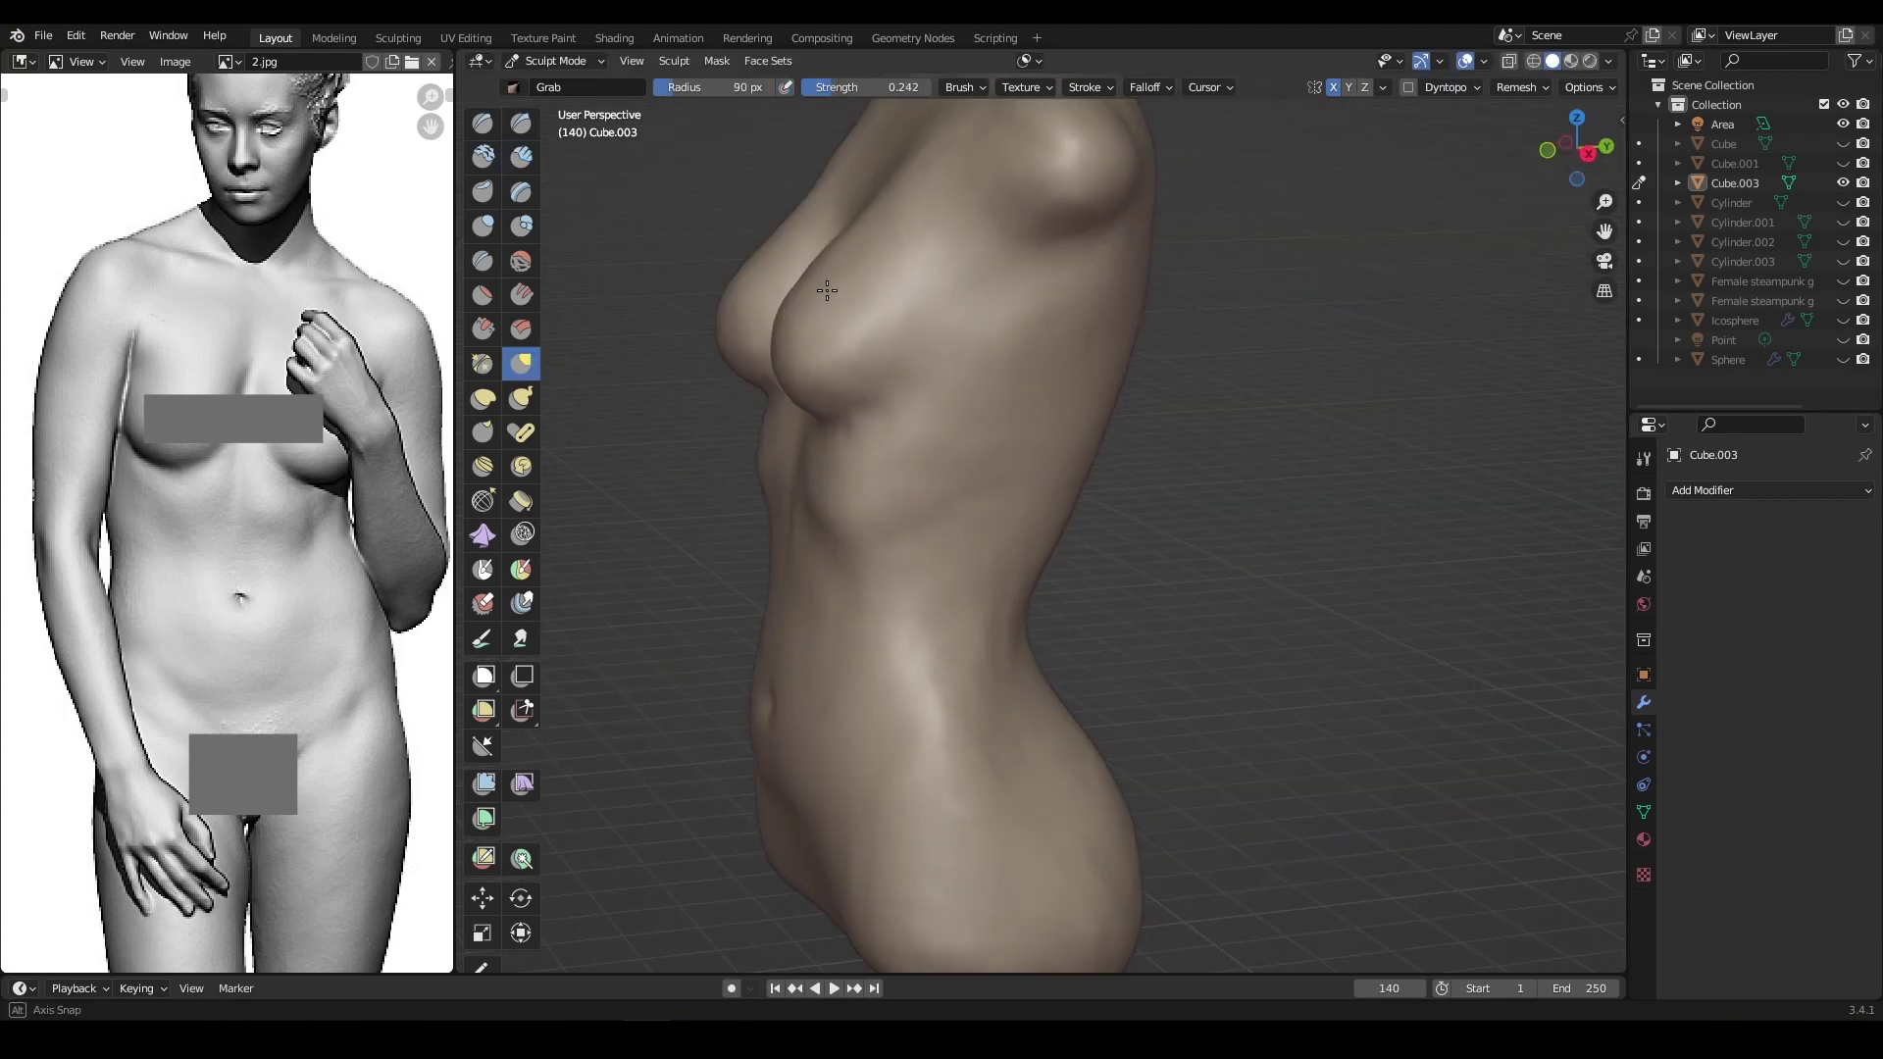
key(c)
scroll(1041, 489, down, 2)
mouse_move(1040, 489)
middle_down()
mouse_move(1088, 533)
mouse_move(1068, 345)
middle_up()
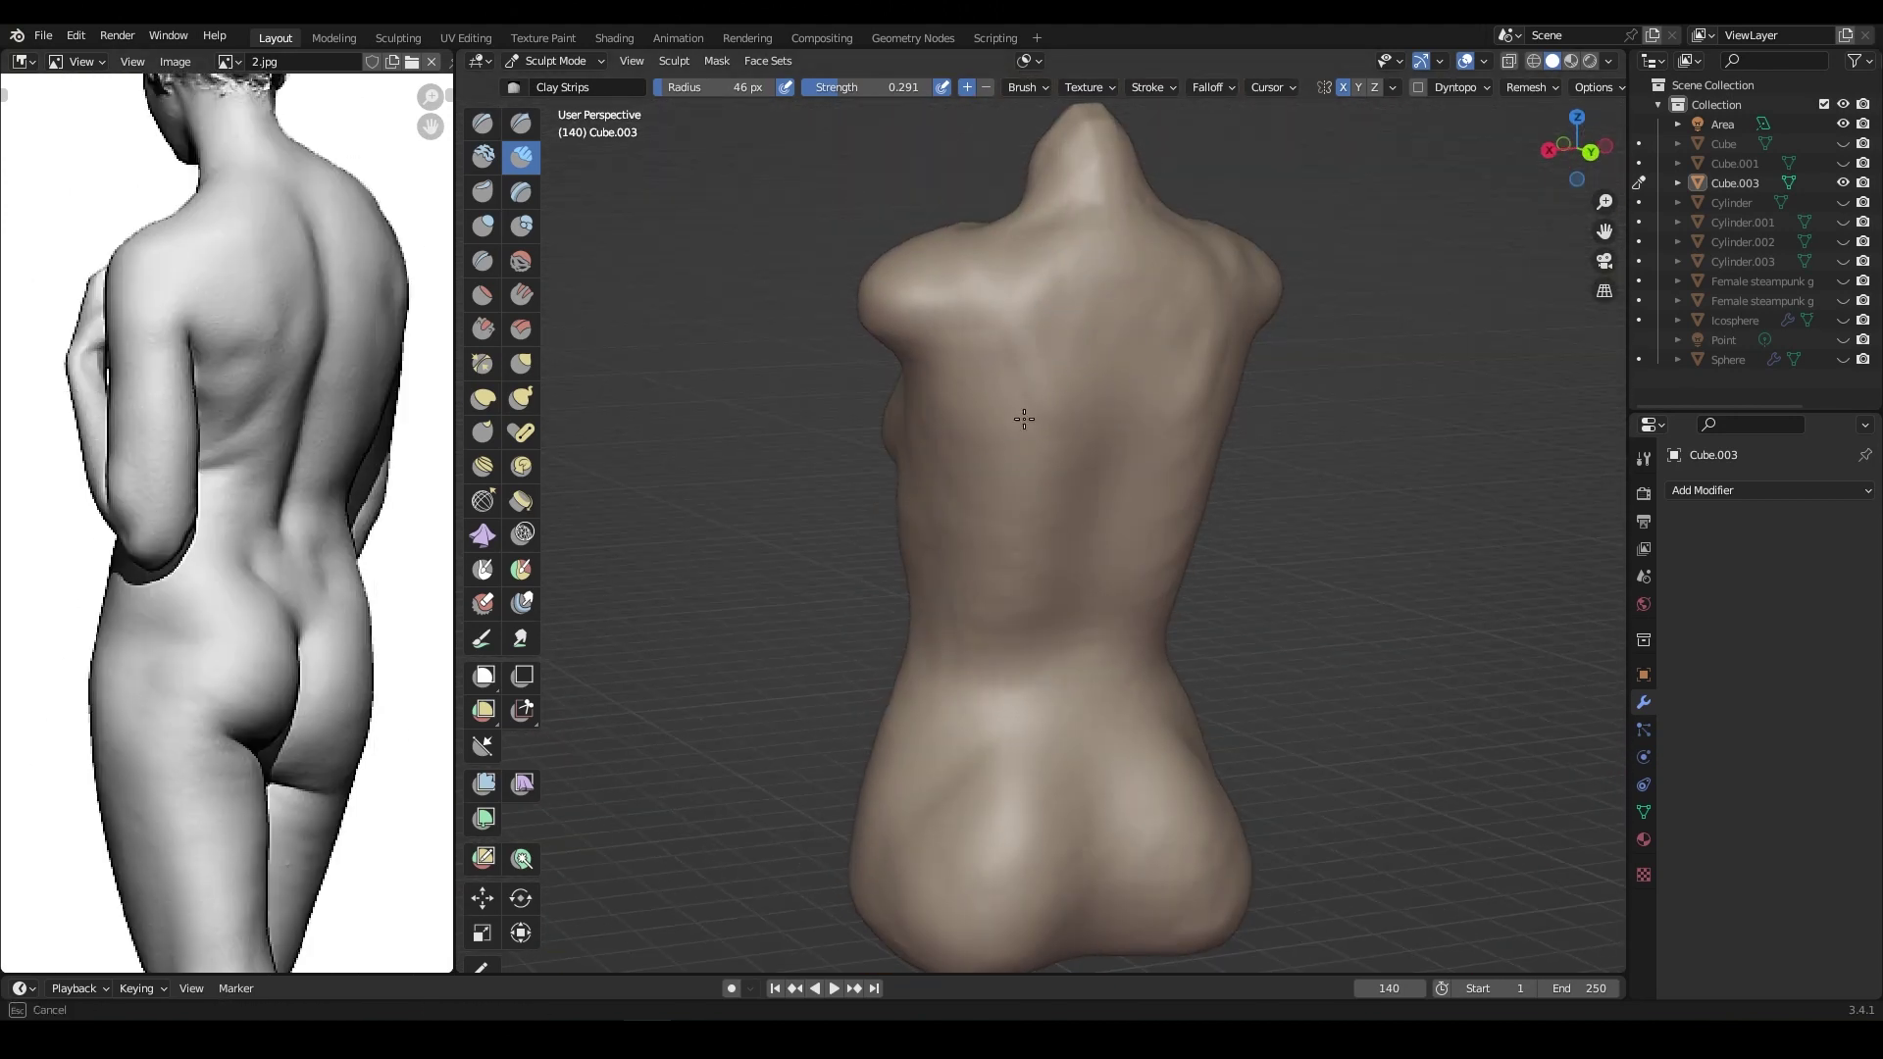
Step: Turn to the torso's back and sculpt it with the Draw brush
shift+middle_drag(1024, 418, 1135, 351)
mouse_move(908, 454)
middle_down()
mouse_move(1067, 390)
mouse_move(1135, 324)
mouse_move(1130, 291)
mouse_move(1093, 338)
middle_up()
key(x)
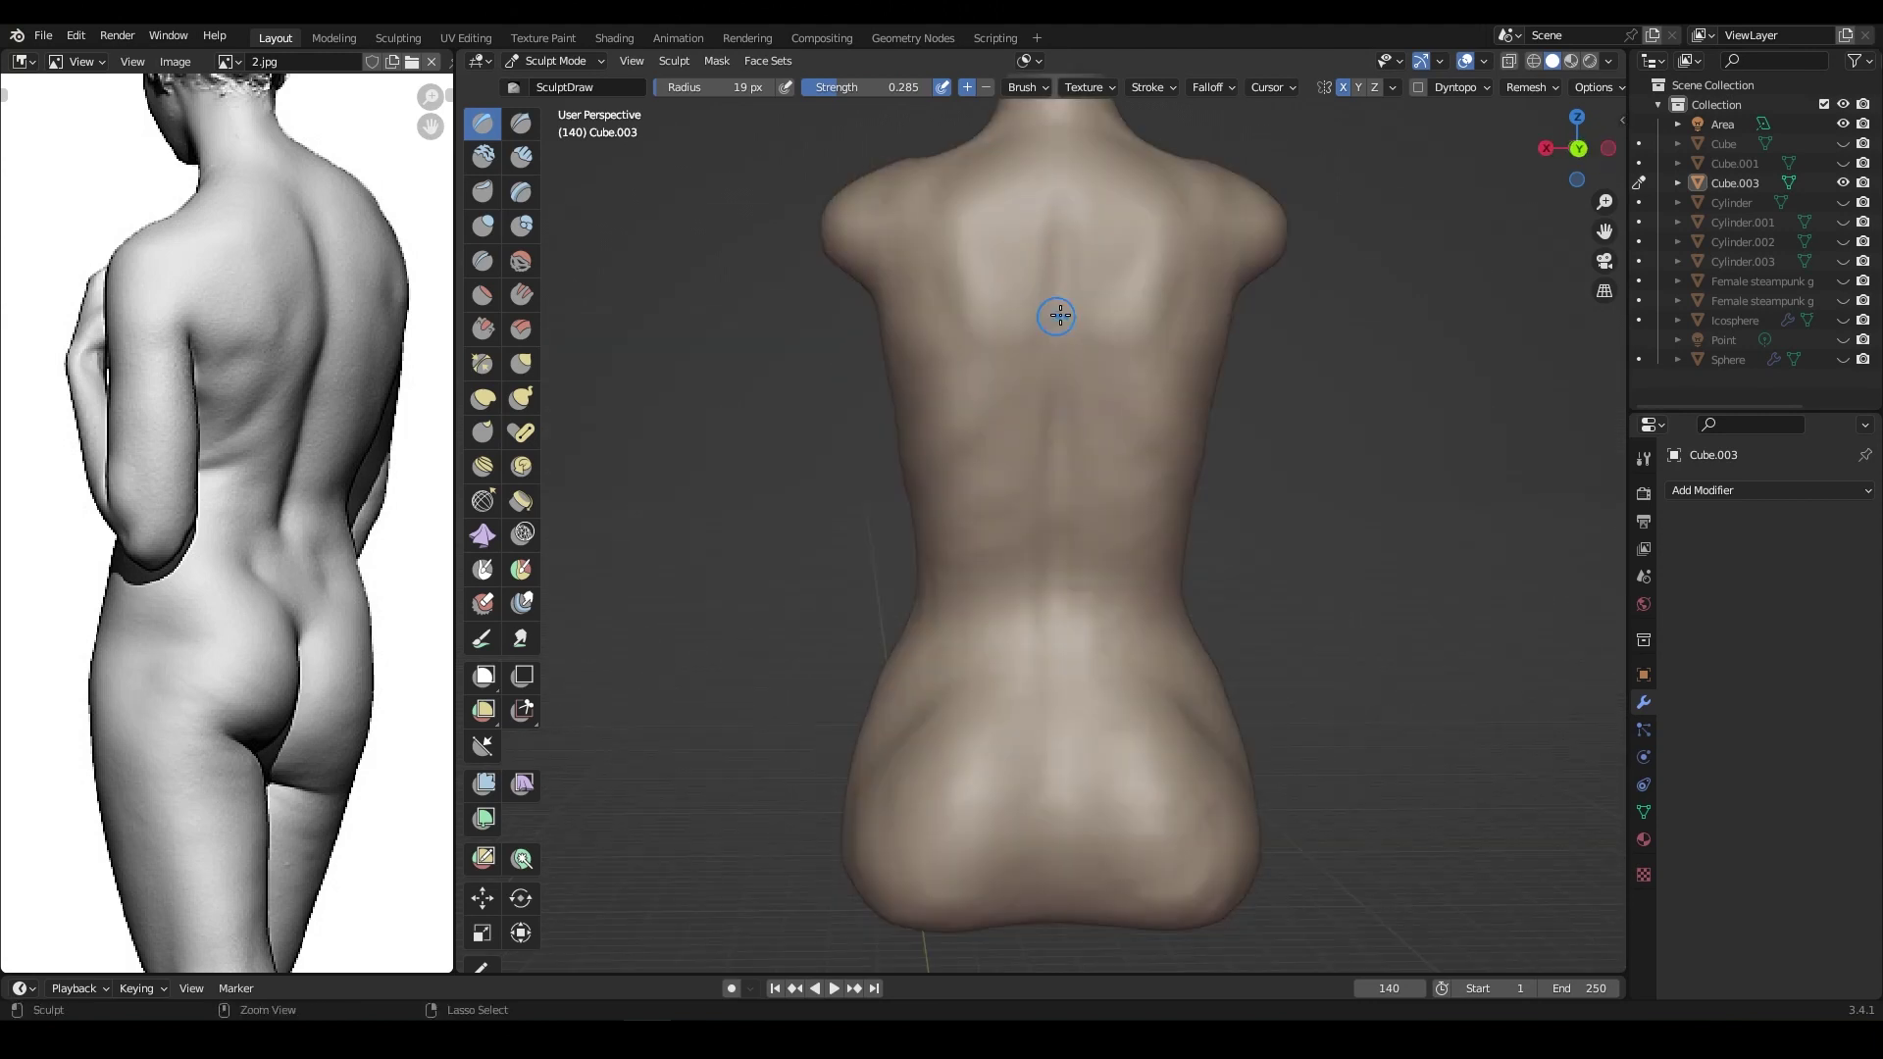
middle_drag(1063, 315, 1032, 310)
mouse_move(1144, 277)
middle_down()
mouse_move(916, 344)
mouse_move(1219, 307)
middle_up()
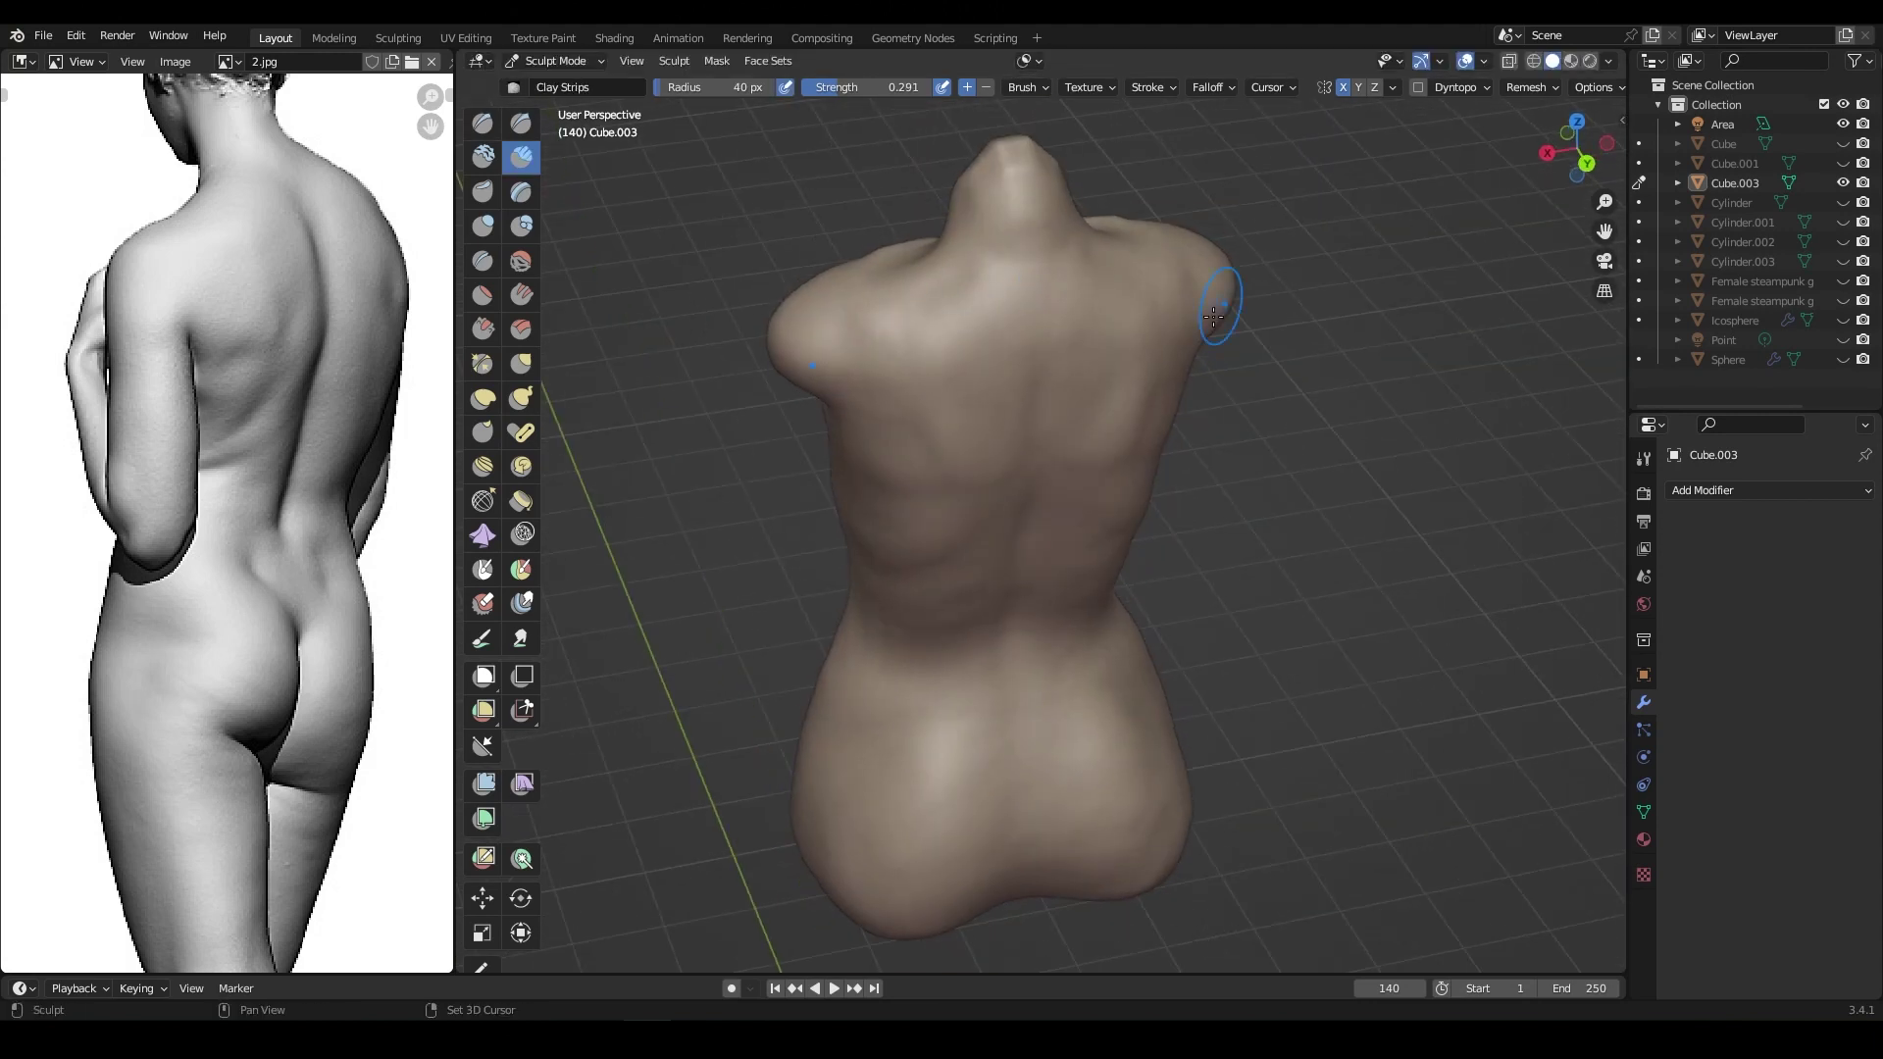
Step: Sculpt the lower back and buttocks with Clay Strips, Draw Sharp, Inflate and Draw
key(c)
scroll(920, 523, up, 3)
mouse_move(920, 523)
middle_down()
mouse_move(1113, 483)
mouse_move(1231, 575)
mouse_move(1092, 588)
mouse_move(1178, 508)
mouse_move(1054, 551)
mouse_move(1013, 474)
middle_up()
key(shift+x)
key(i)
key(x)
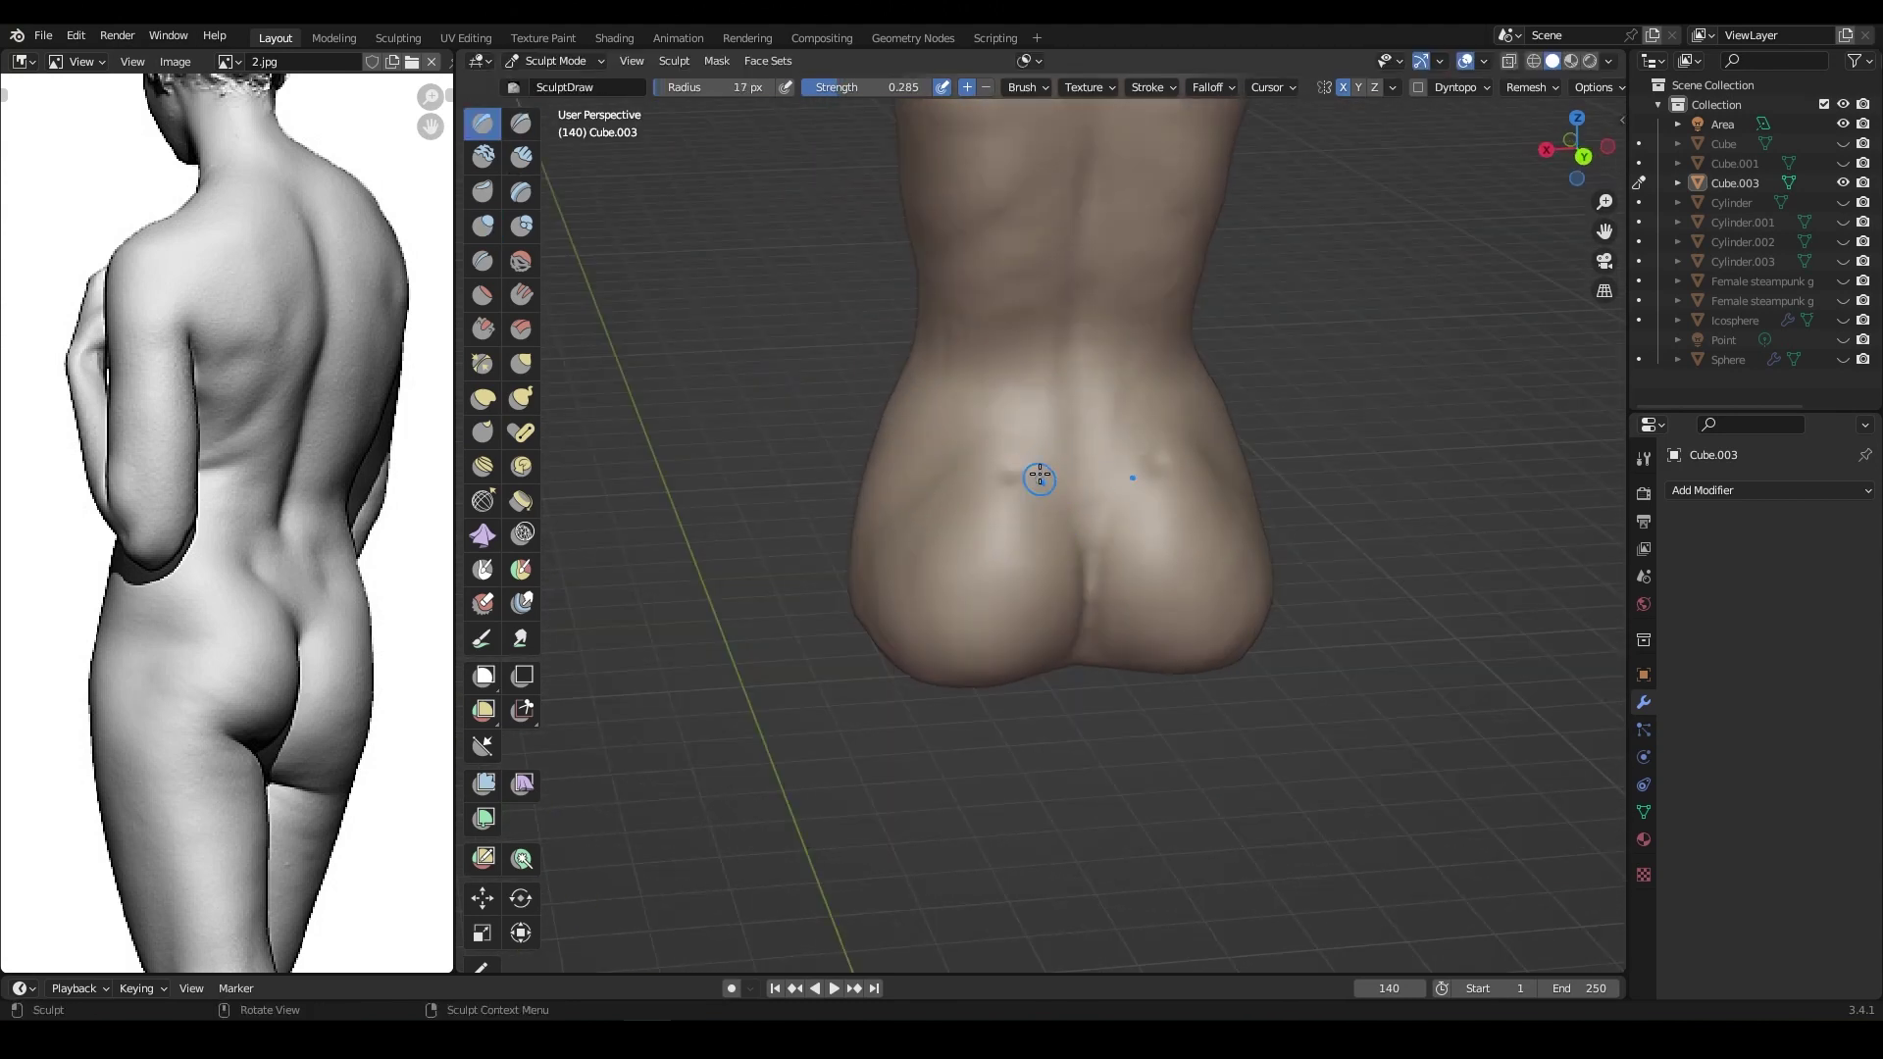
mouse_move(569, 181)
ctrl+middle_down()
mouse_move(1094, 444)
mouse_move(1044, 493)
ctrl+middle_up()
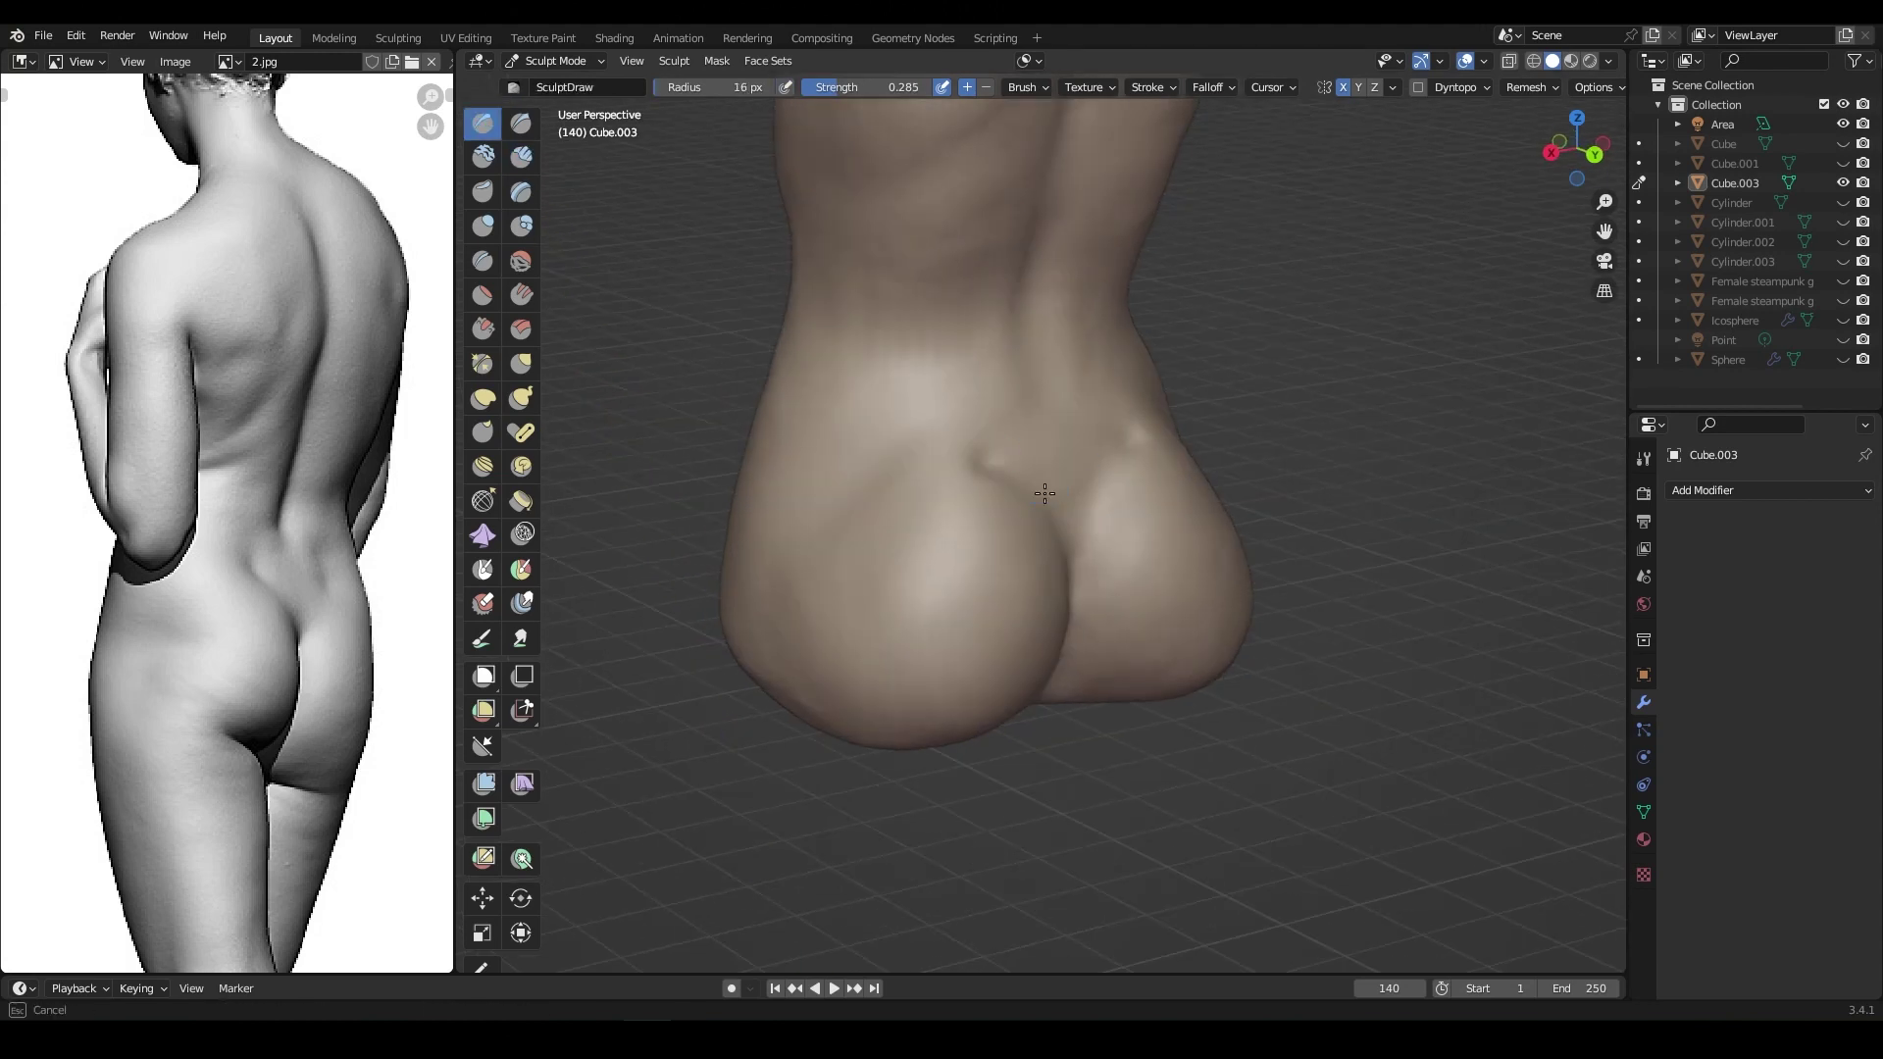
mouse_move(936, 528)
middle_down()
mouse_move(981, 555)
mouse_move(1045, 453)
middle_up()
key(g)
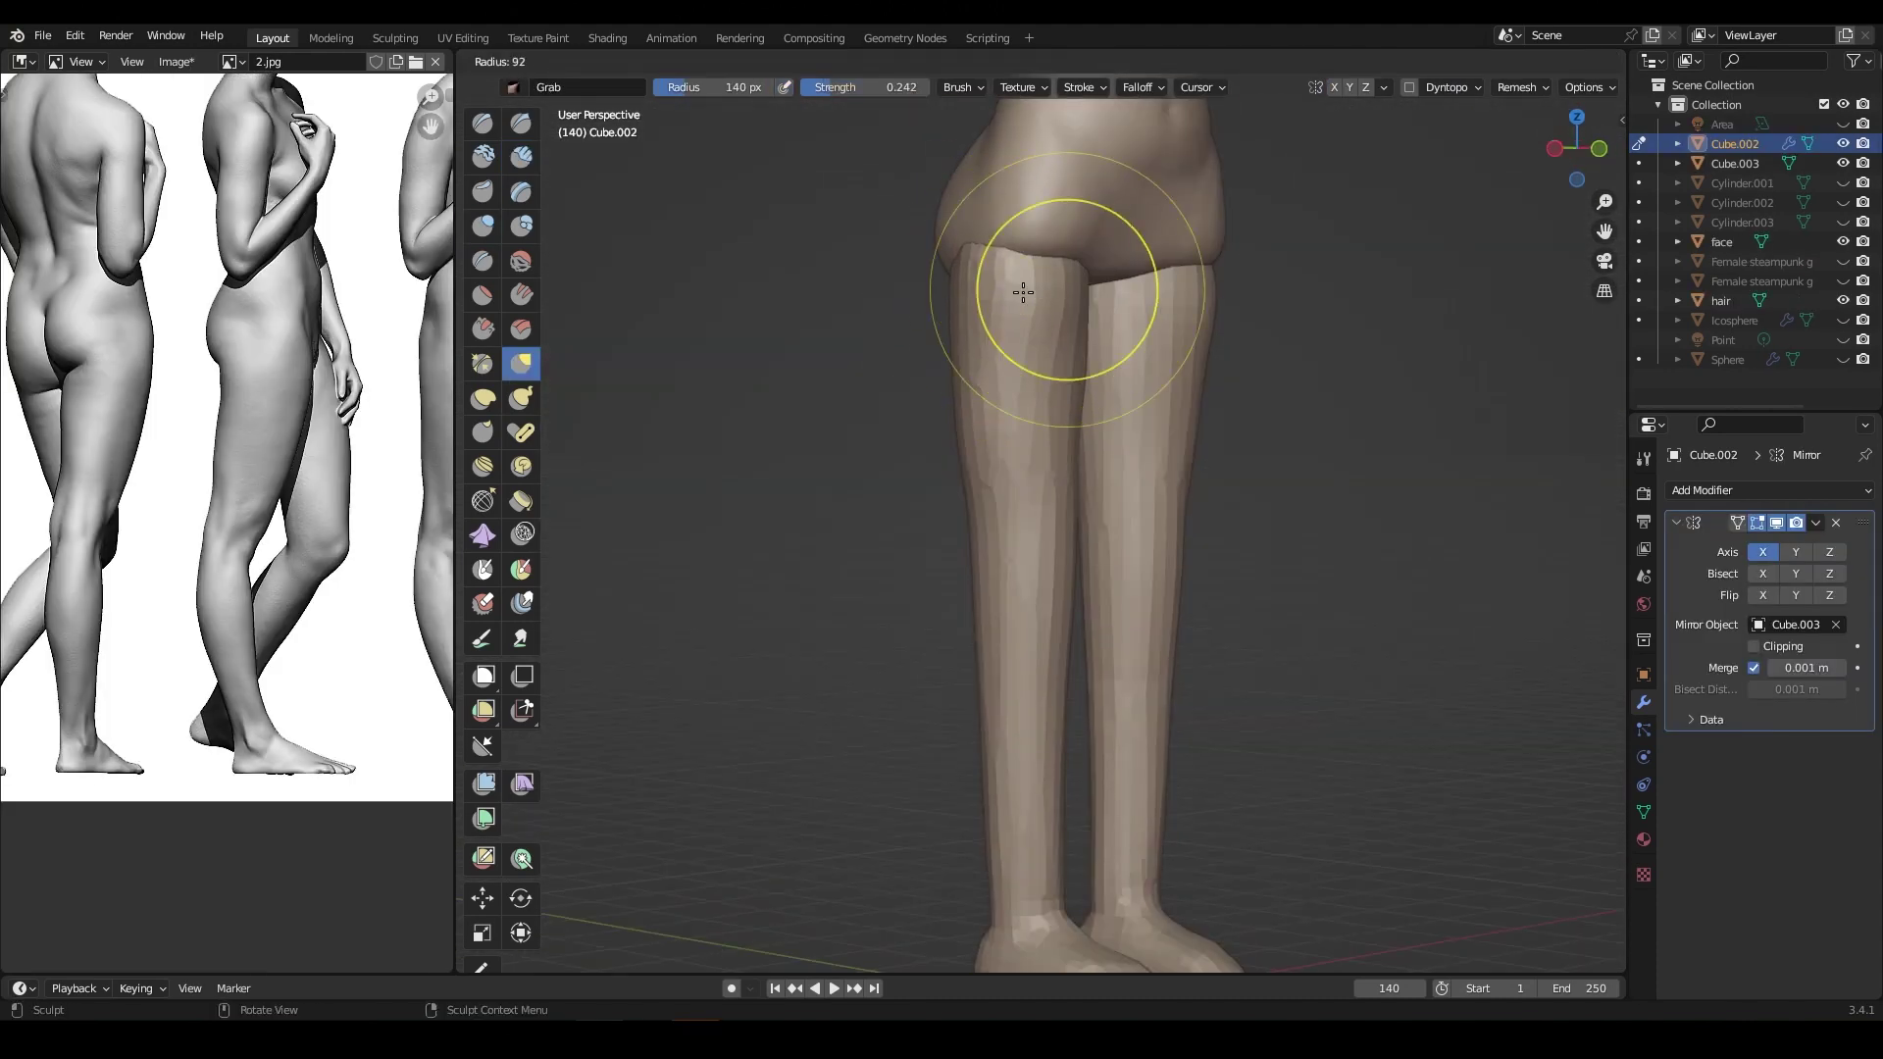
Step: Inspect the legs and hips from rear and front, adjusting overlays and modes
mouse_move(1121, 498)
middle_down()
mouse_move(1049, 549)
mouse_move(1050, 715)
mouse_move(1026, 706)
middle_up()
scroll(328, 547, up, 2)
scroll(1088, 586, up, 3)
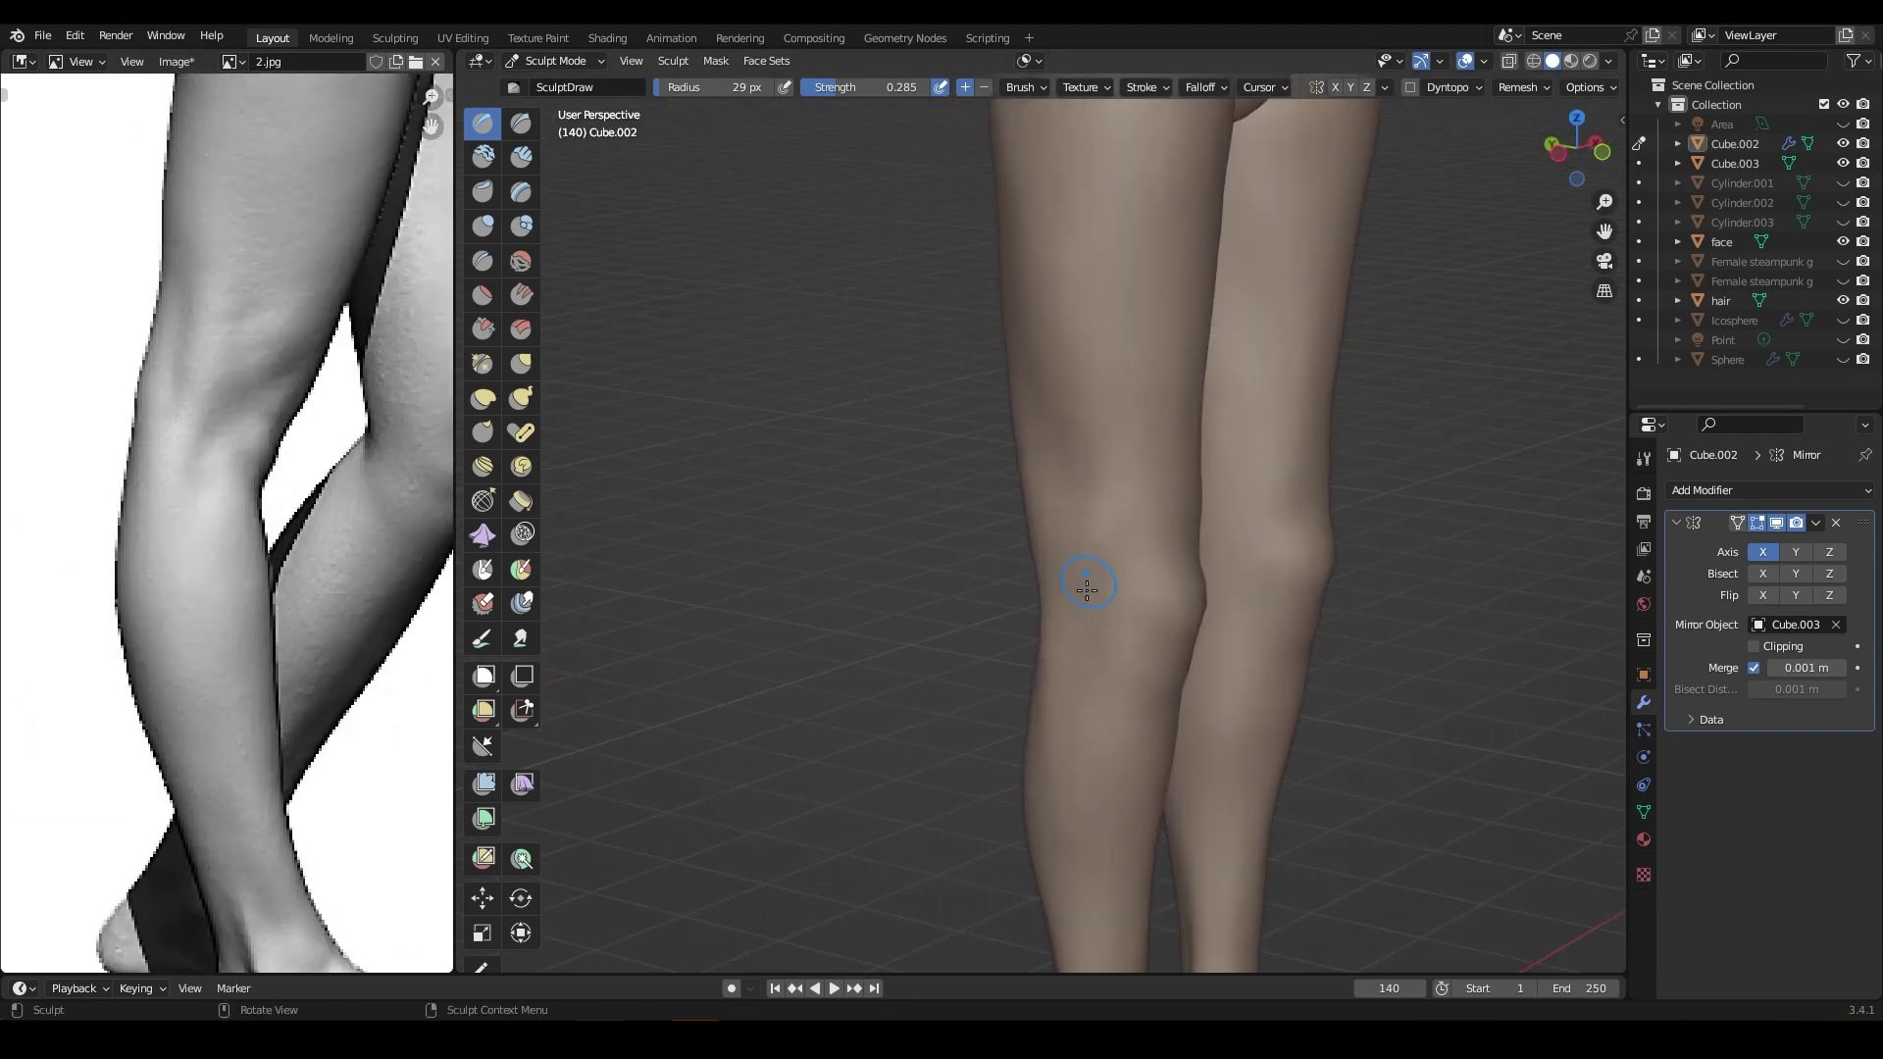
mouse_move(1169, 469)
alt+mouse_down()
mouse_move(1072, 567)
mouse_move(959, 570)
mouse_move(1261, 559)
mouse_move(1128, 569)
alt+mouse_up()
scroll(1029, 569, down, 2)
scroll(226, 520, down, 2)
click(1483, 61)
scroll(1078, 549, down, 3)
key(ctrl+Tab)
click(784, 473)
alt+drag(785, 473, 652, 653)
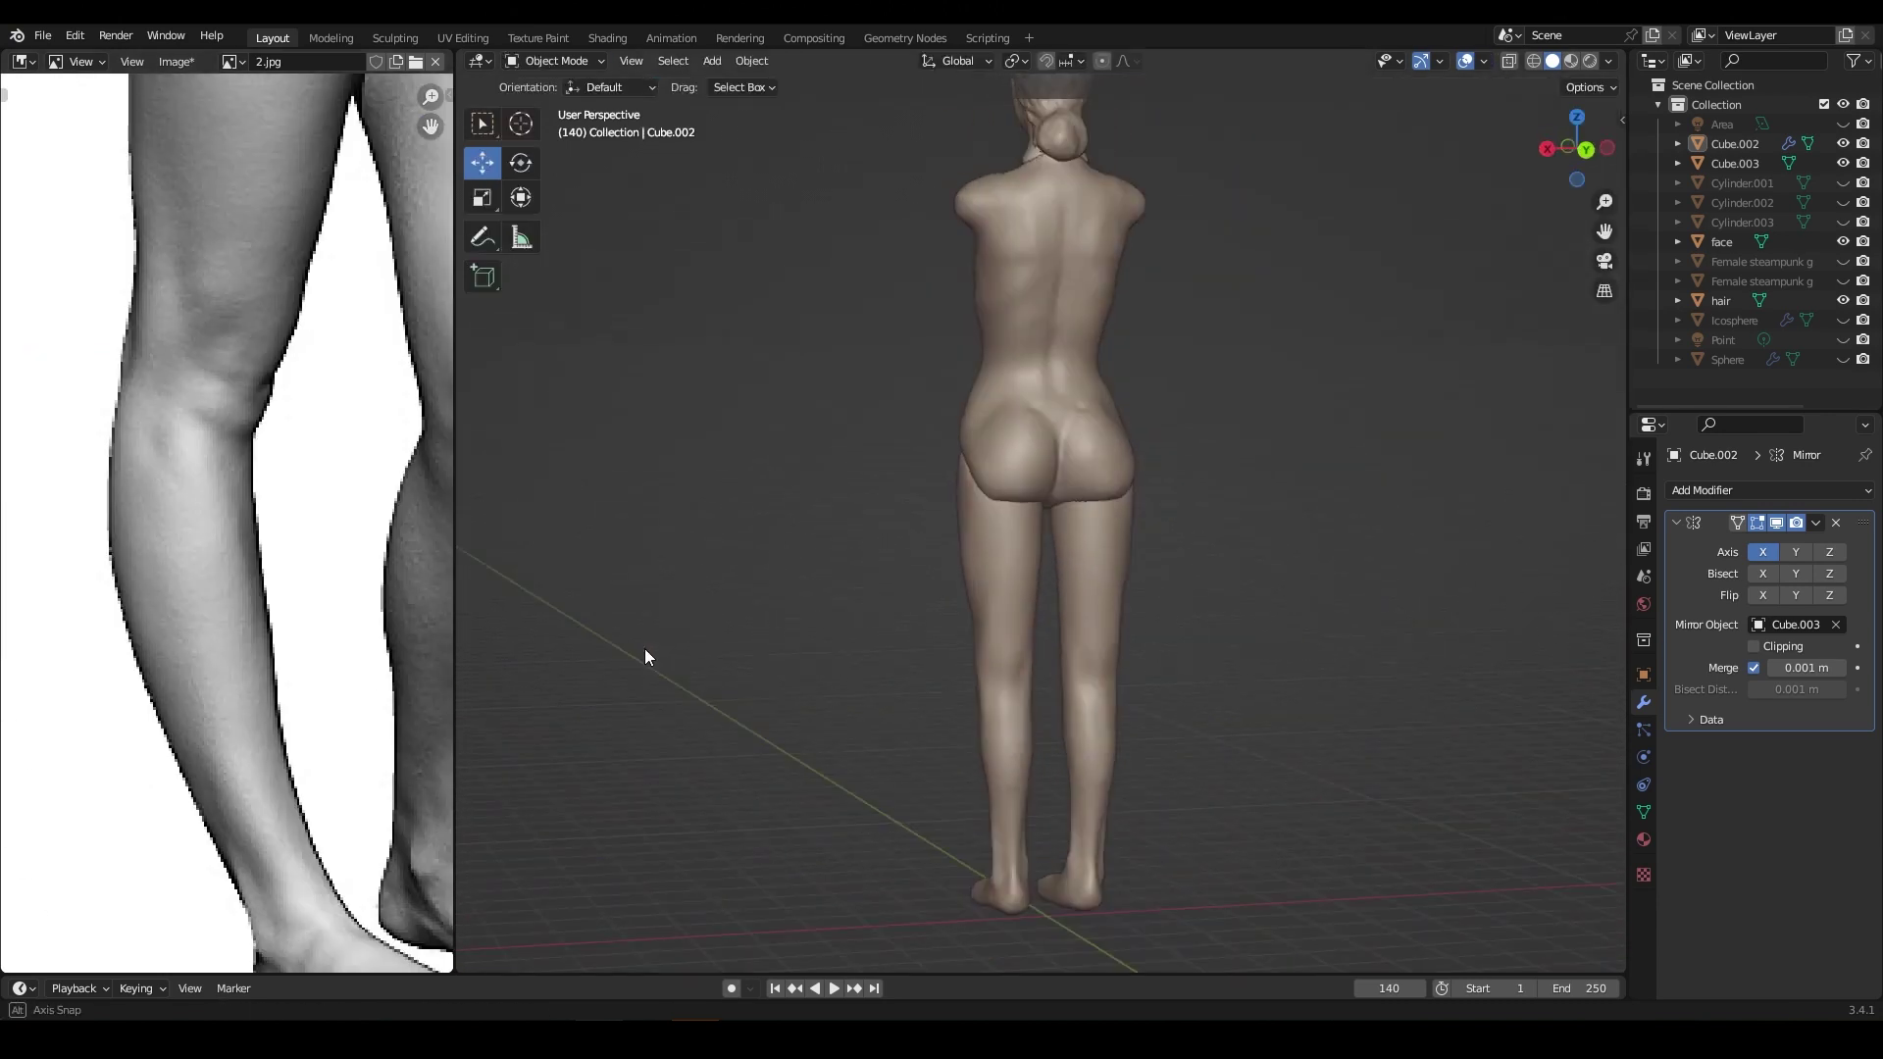
key(ctrl+Tab)
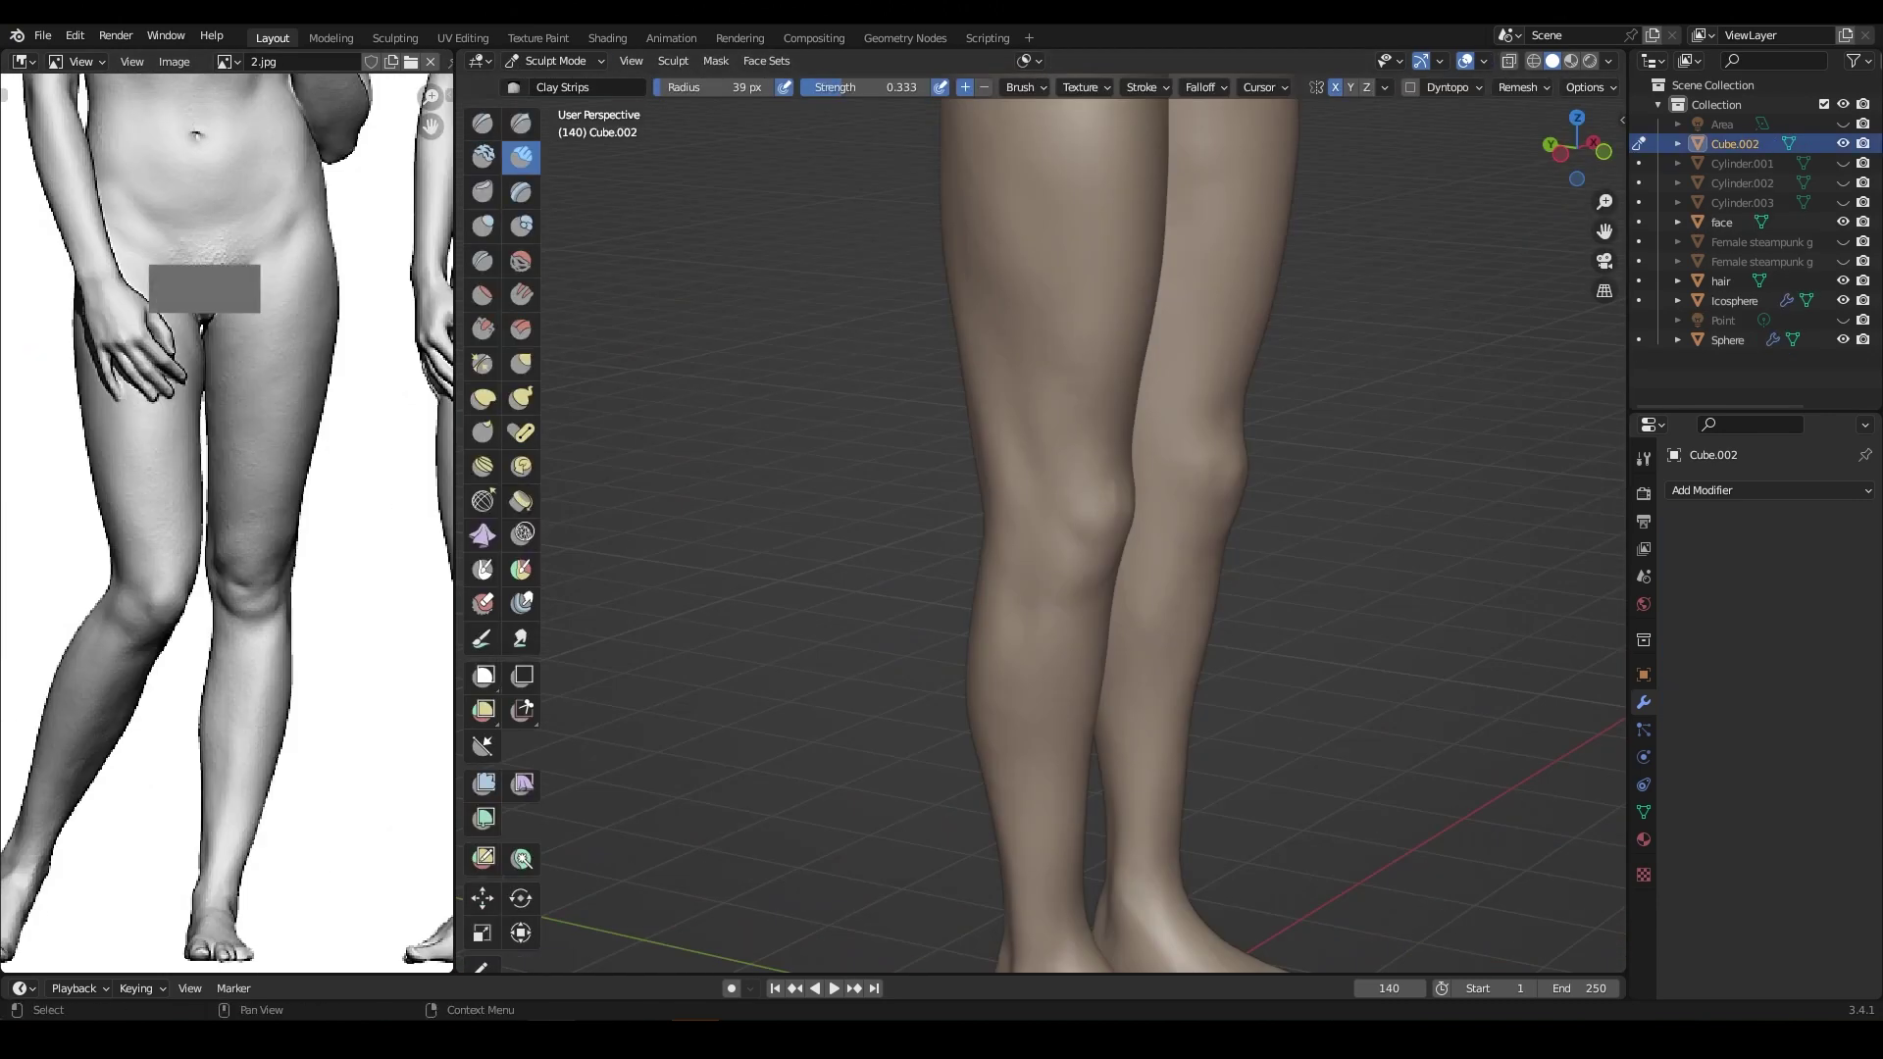
Step: Pull the upper chest between the breasts into shape with Grab, checking several angles
mouse_move(1147, 534)
middle_down()
mouse_move(1071, 379)
mouse_move(1271, 552)
middle_up()
scroll(1071, 378, down, 2)
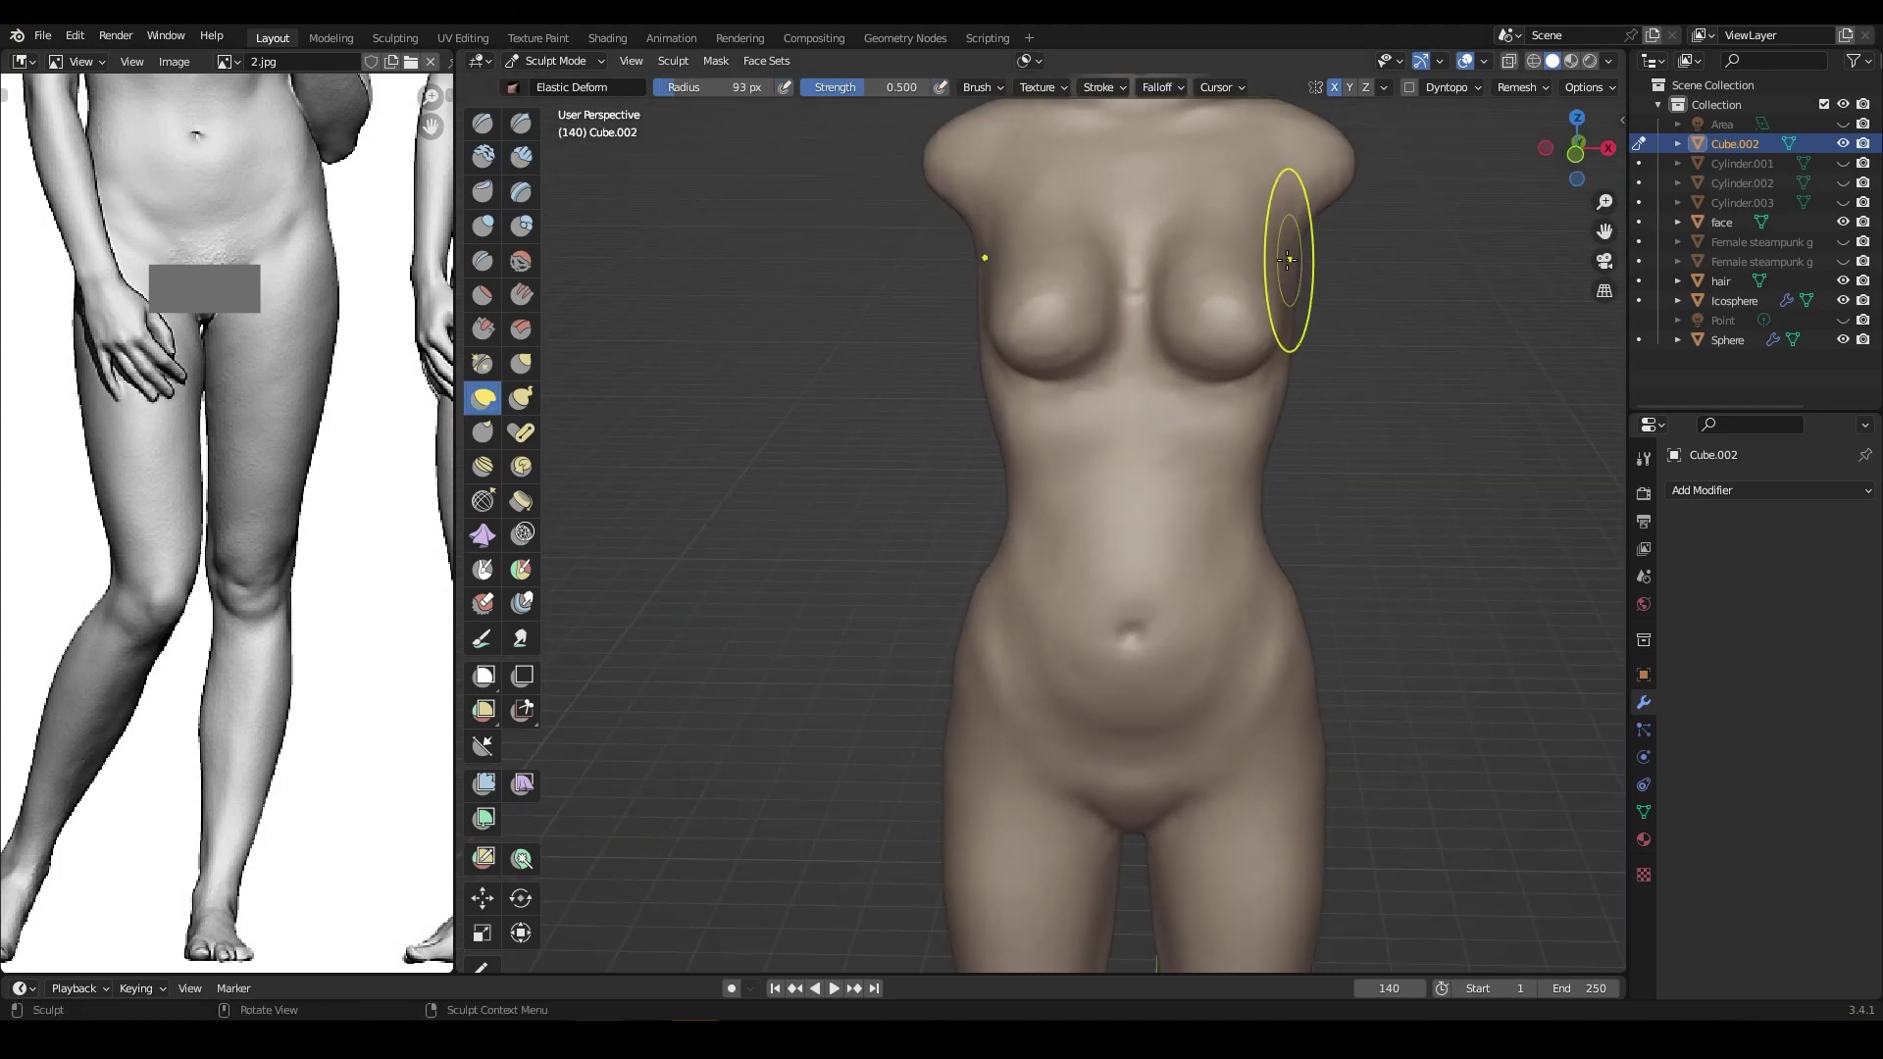
click(520, 363)
scroll(1210, 189, up, 2)
drag(1196, 245, 1328, 355)
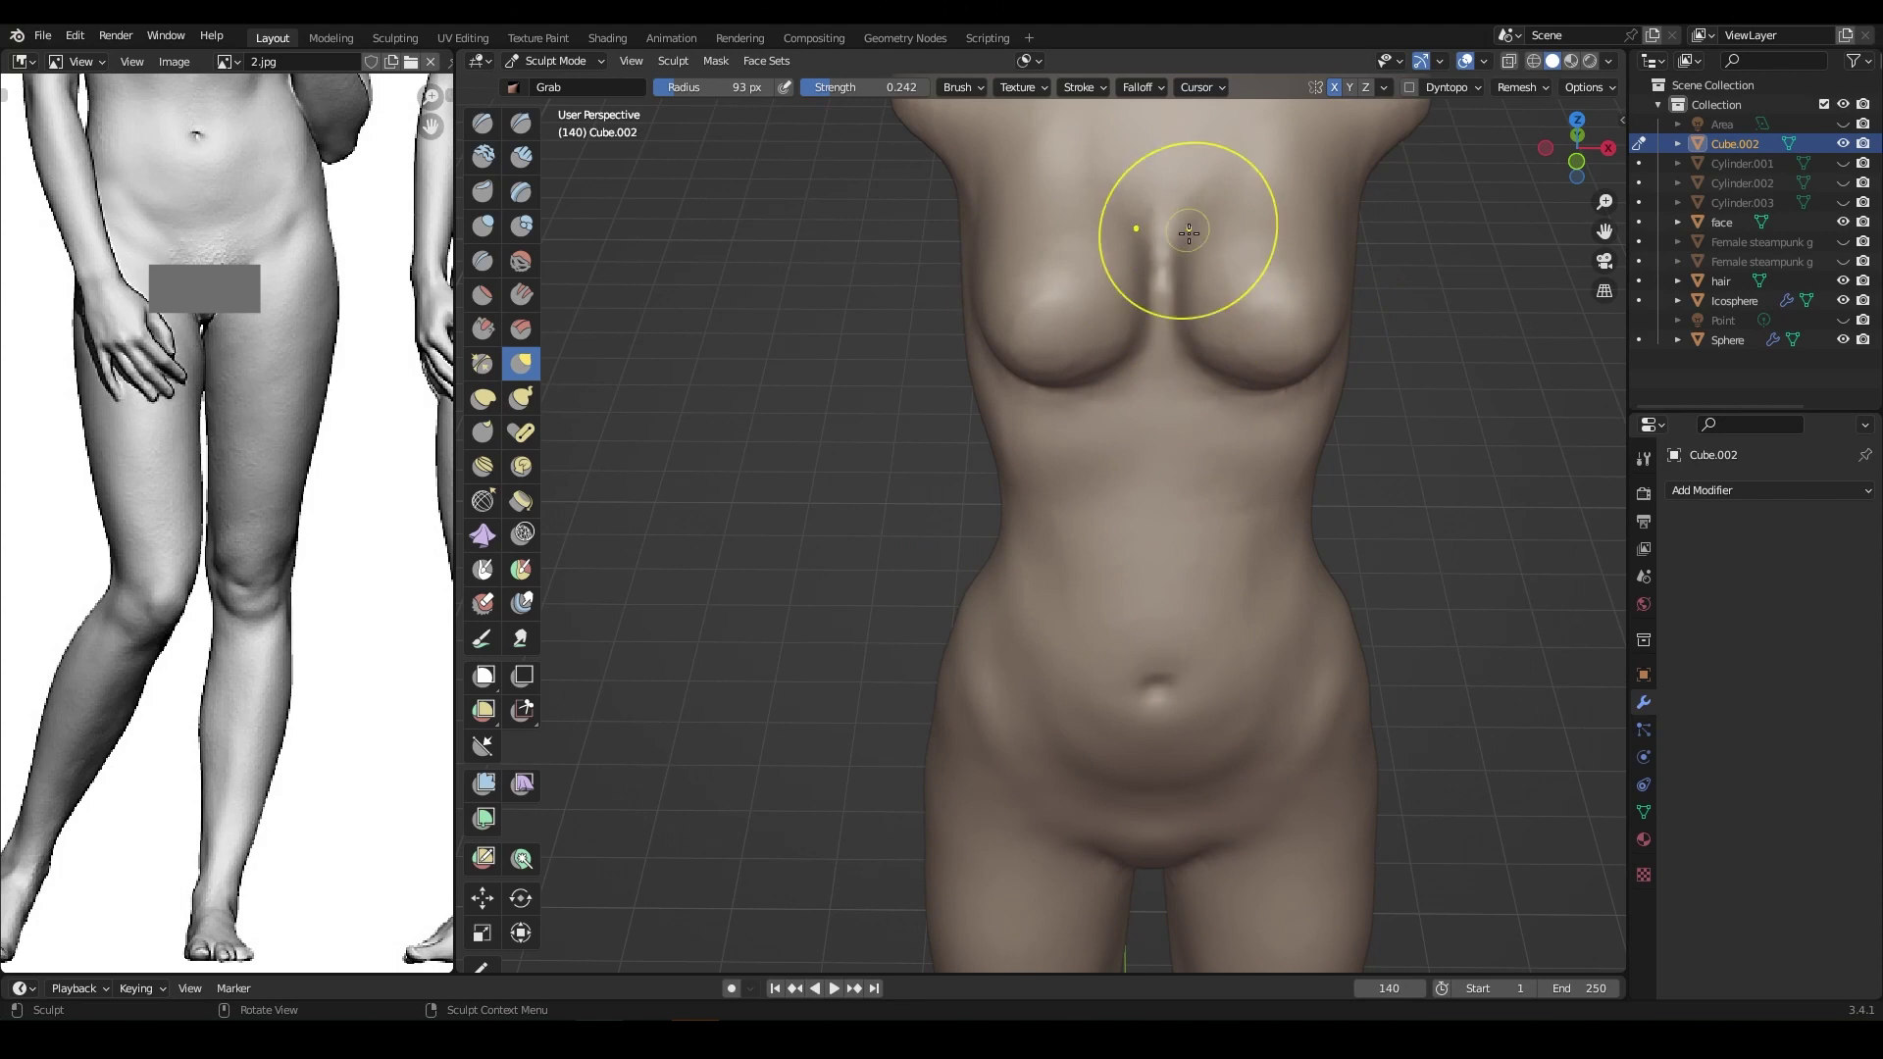
middle_drag(1188, 232, 1258, 578)
middle_drag(1198, 484, 1195, 357)
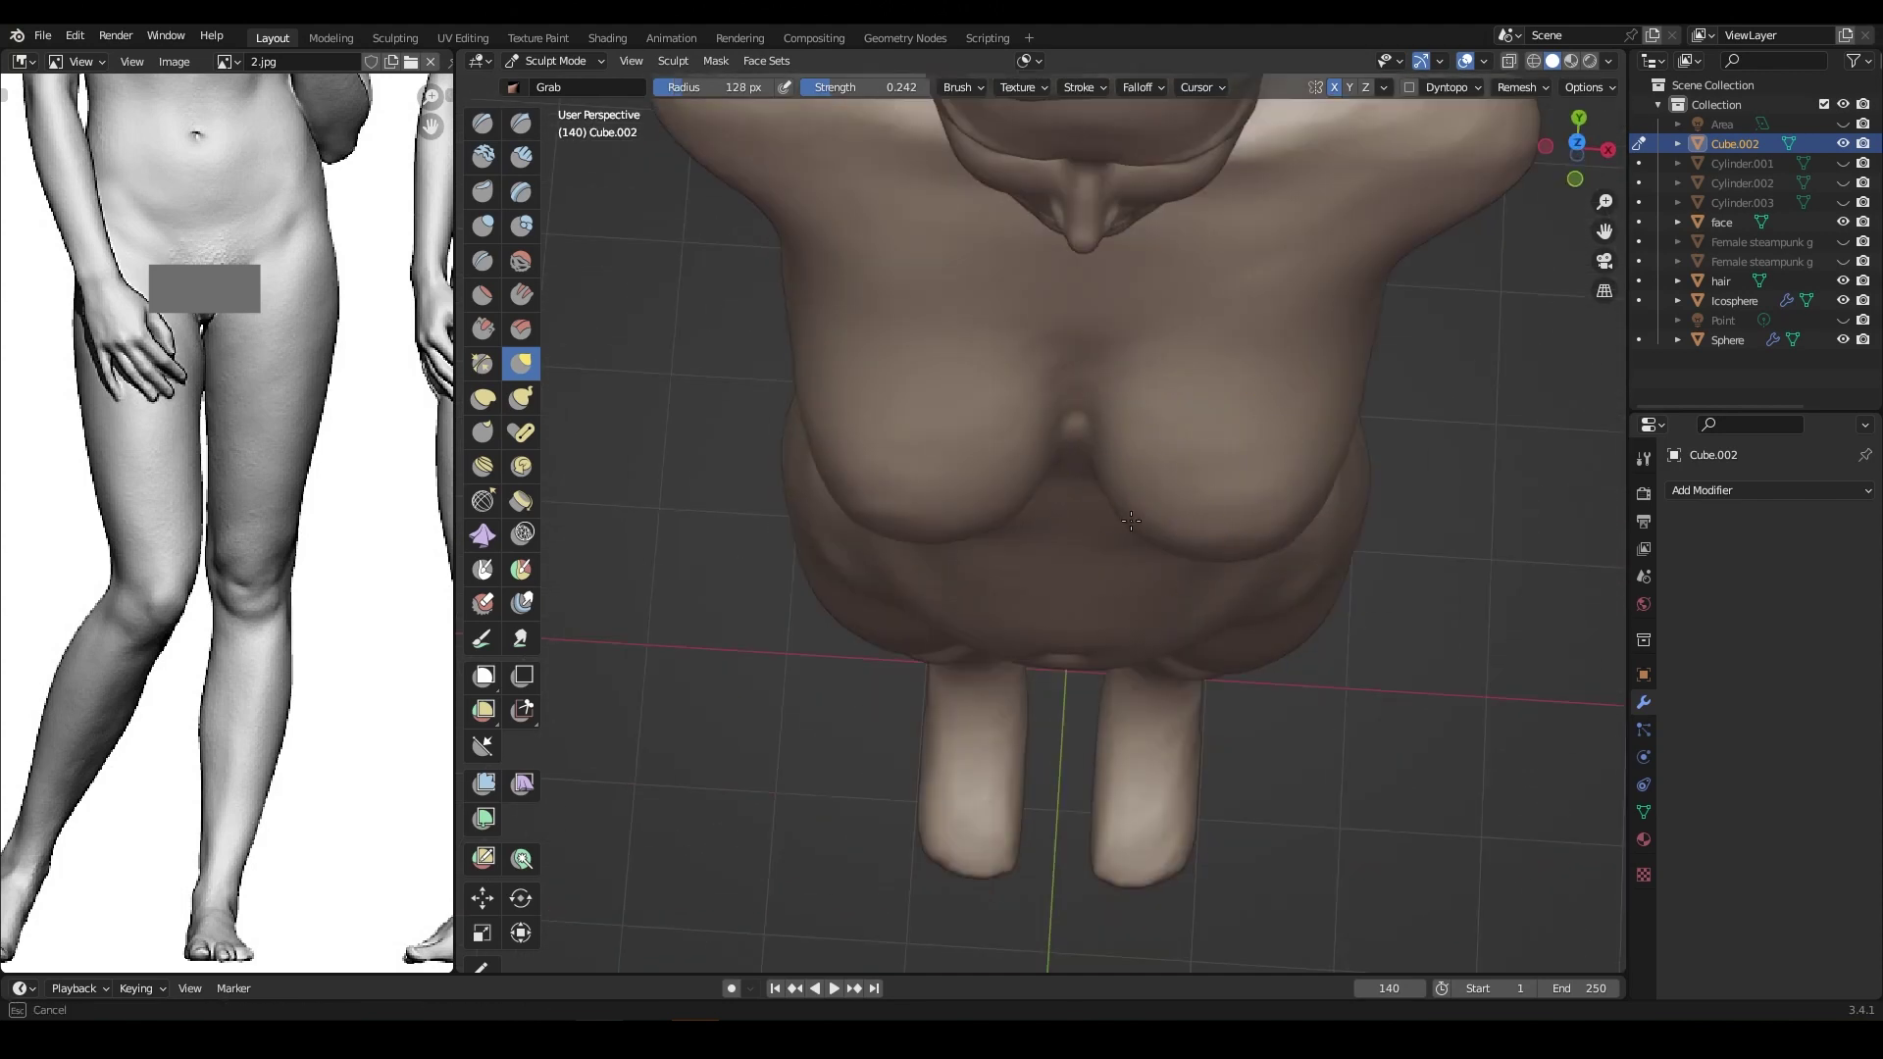
mouse_move(1125, 492)
middle_down()
mouse_move(1187, 386)
mouse_move(1687, 412)
middle_up()
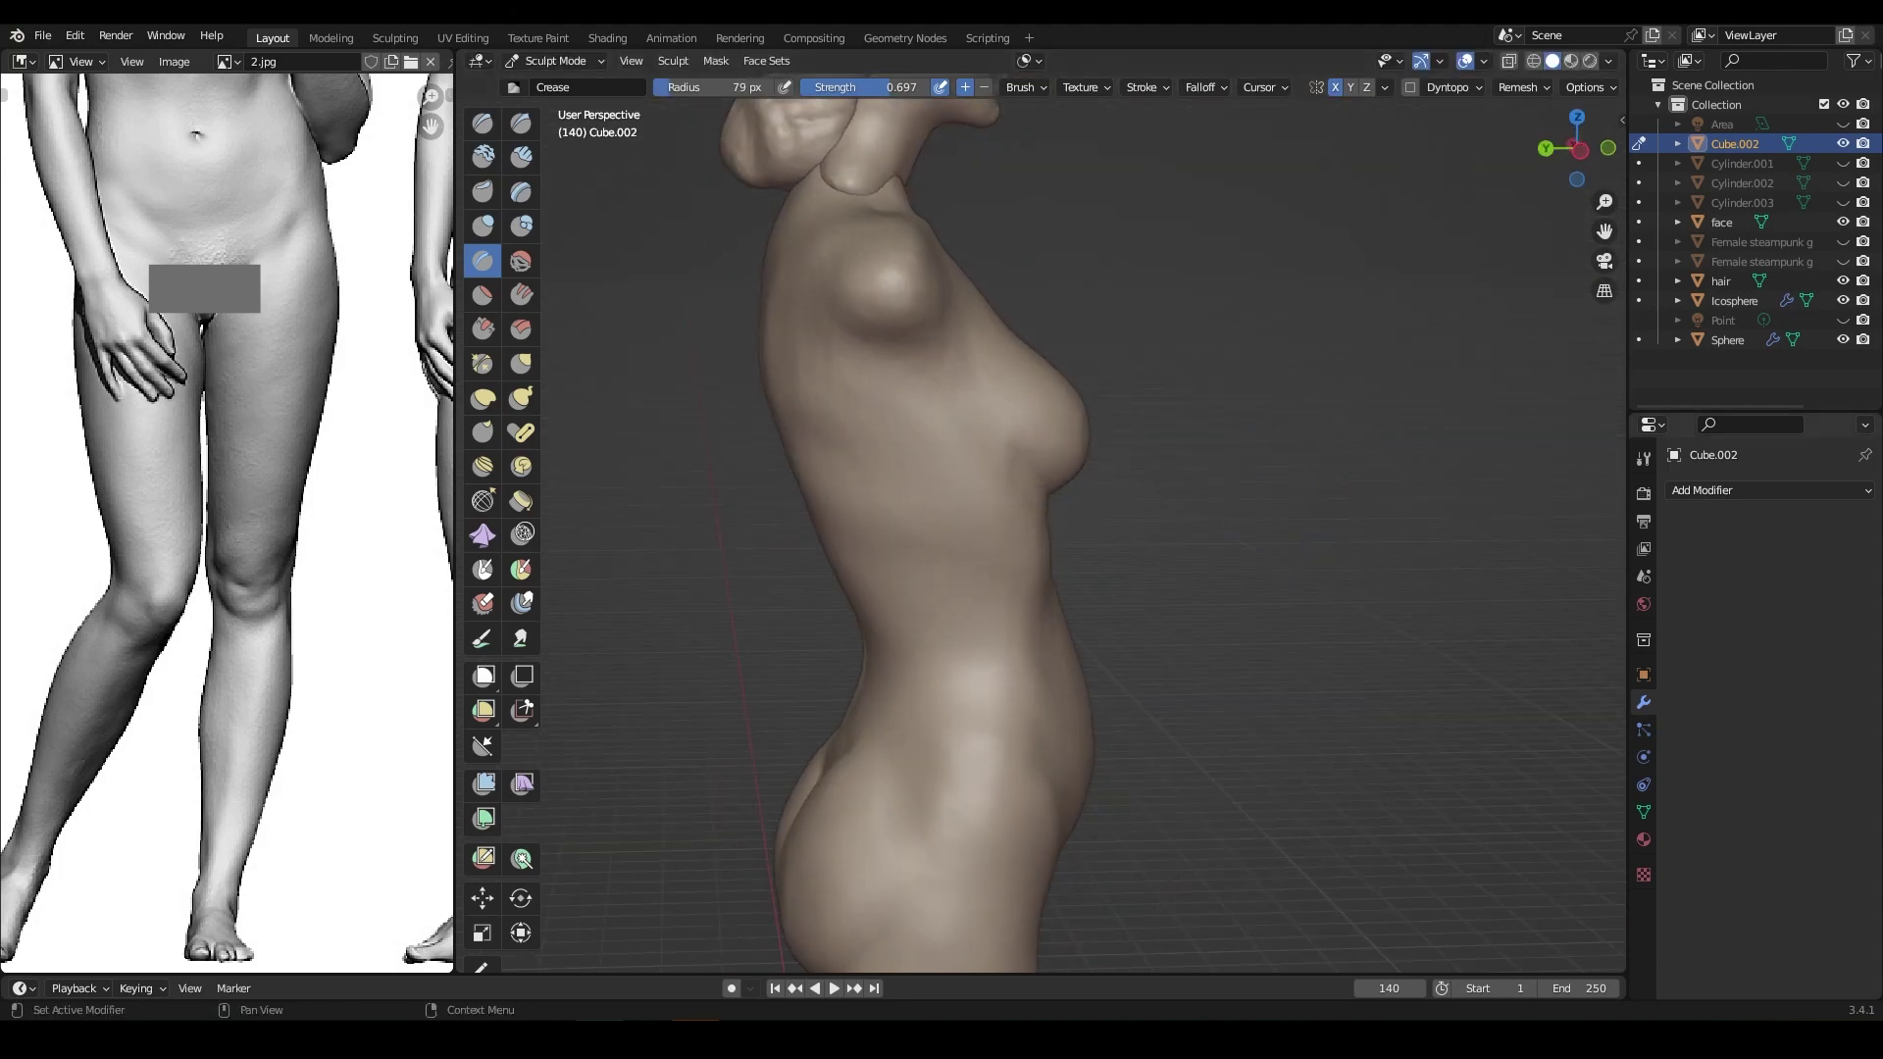
mouse_move(1185, 619)
middle_down()
mouse_move(1030, 588)
mouse_move(1085, 496)
mouse_move(1336, 620)
mouse_move(1052, 377)
mouse_move(1098, 402)
mouse_move(1139, 390)
mouse_move(1113, 450)
mouse_move(1153, 640)
mouse_move(1037, 533)
mouse_move(949, 520)
mouse_move(1071, 354)
mouse_move(1073, 445)
mouse_move(904, 526)
mouse_move(1089, 530)
mouse_move(1012, 460)
mouse_move(1005, 485)
mouse_move(983, 450)
mouse_move(1236, 472)
mouse_move(517, 428)
mouse_move(883, 442)
mouse_move(1072, 378)
mouse_move(1002, 520)
mouse_move(1128, 471)
mouse_move(981, 460)
middle_up()
key(g)
key(c)
Step: Scale the cylinder down to arm thickness
key(x)
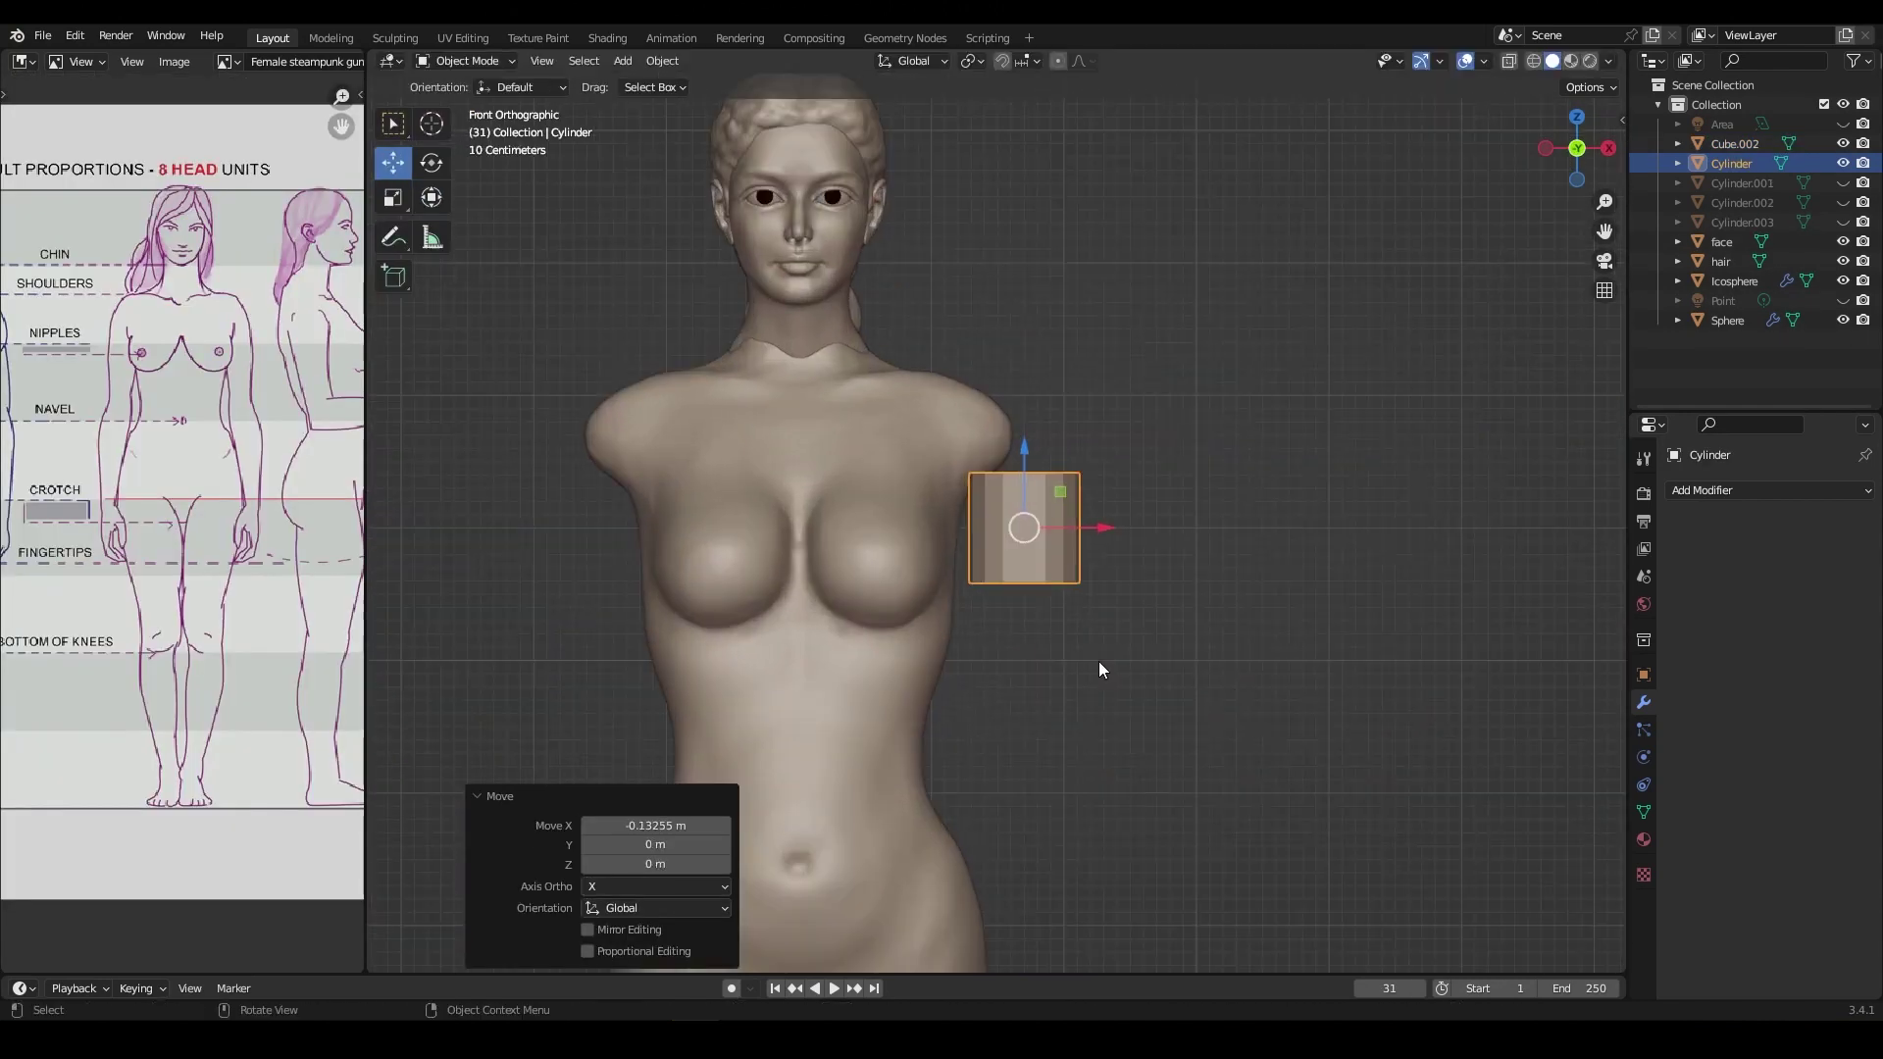
key(s)
click(1120, 582)
key(alt+z)
Step: Extrude the cylinder's bottom end downward in Edit Mode
key(Tab)
key(e)
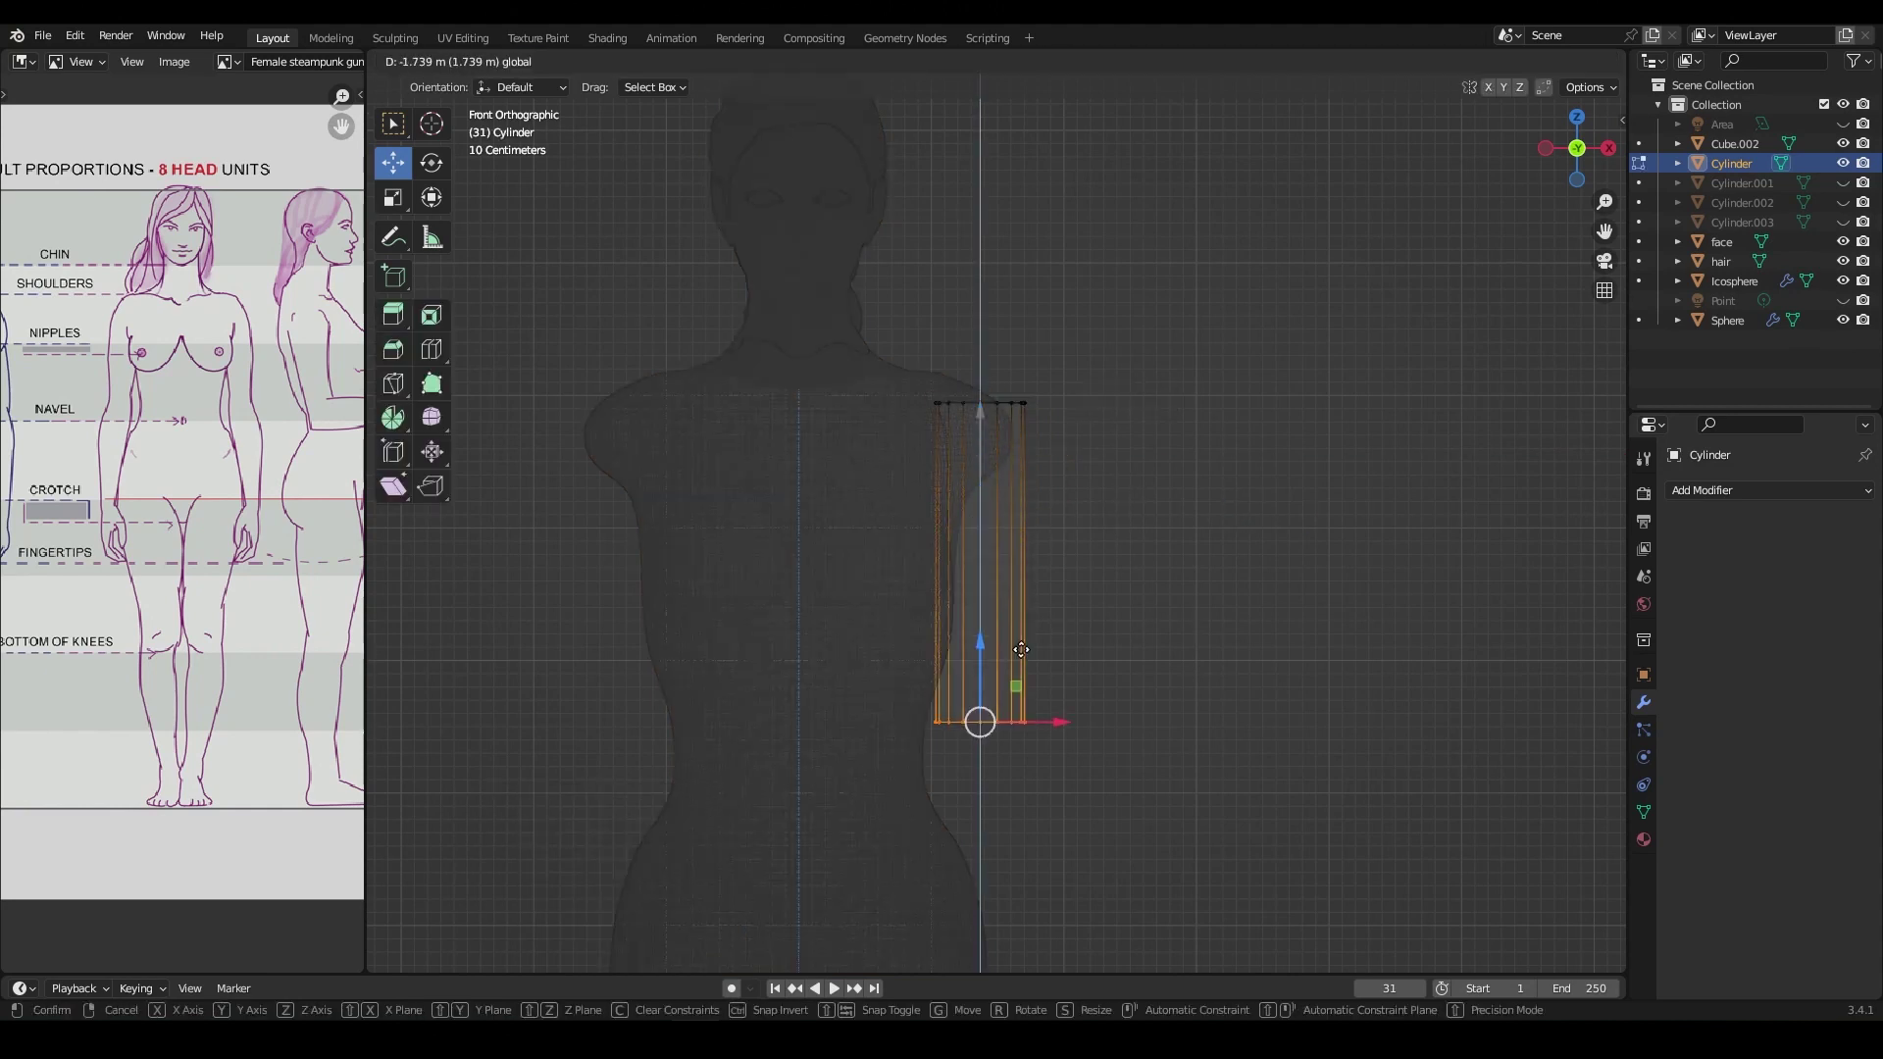
click(1020, 649)
key(alt+z)
mouse_move(1111, 696)
shift+middle_down()
mouse_move(1179, 532)
mouse_move(1171, 575)
shift+middle_up()
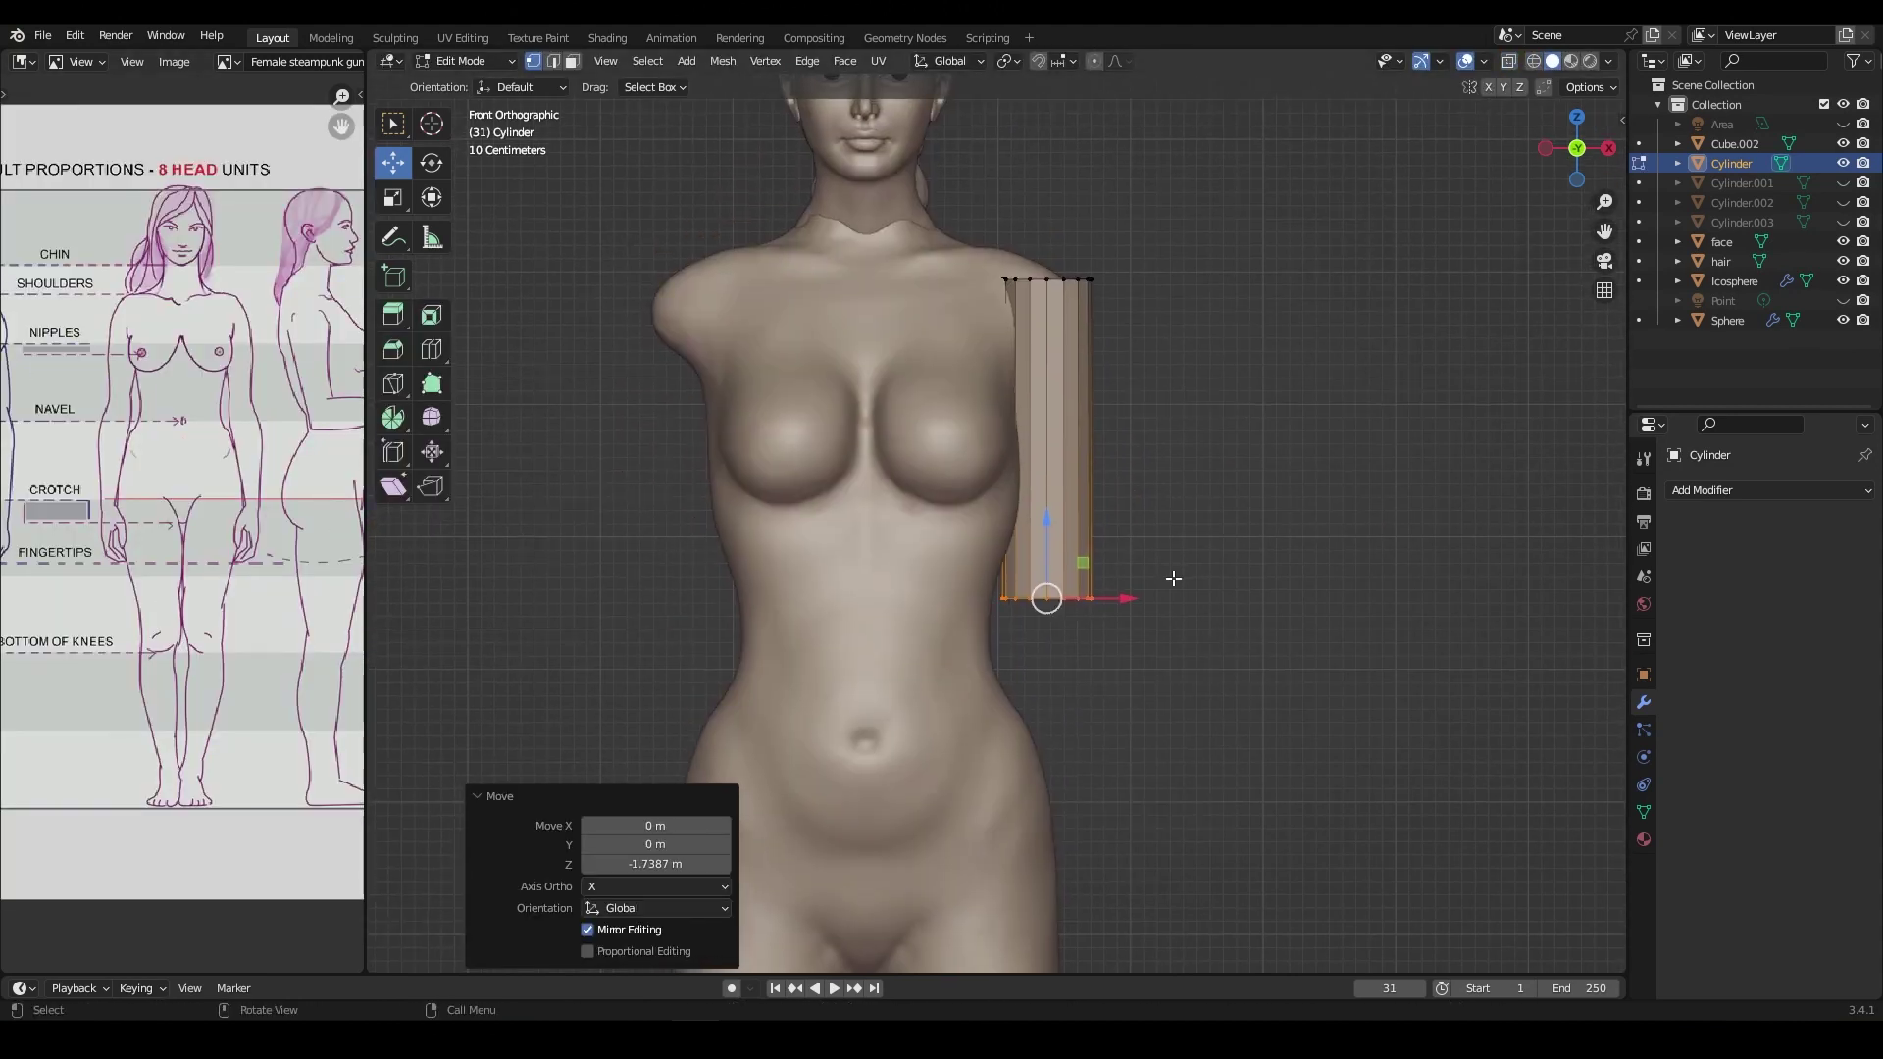
Step: Lengthen the arm's bottom end along Z and taper it
key(g)
key(z)
scroll(1052, 583, down, 2)
click(1231, 785)
key(s)
click(1126, 769)
Step: Rotate the arm cylinder outward from the shoulder
key(Tab)
key(r)
key(Escape)
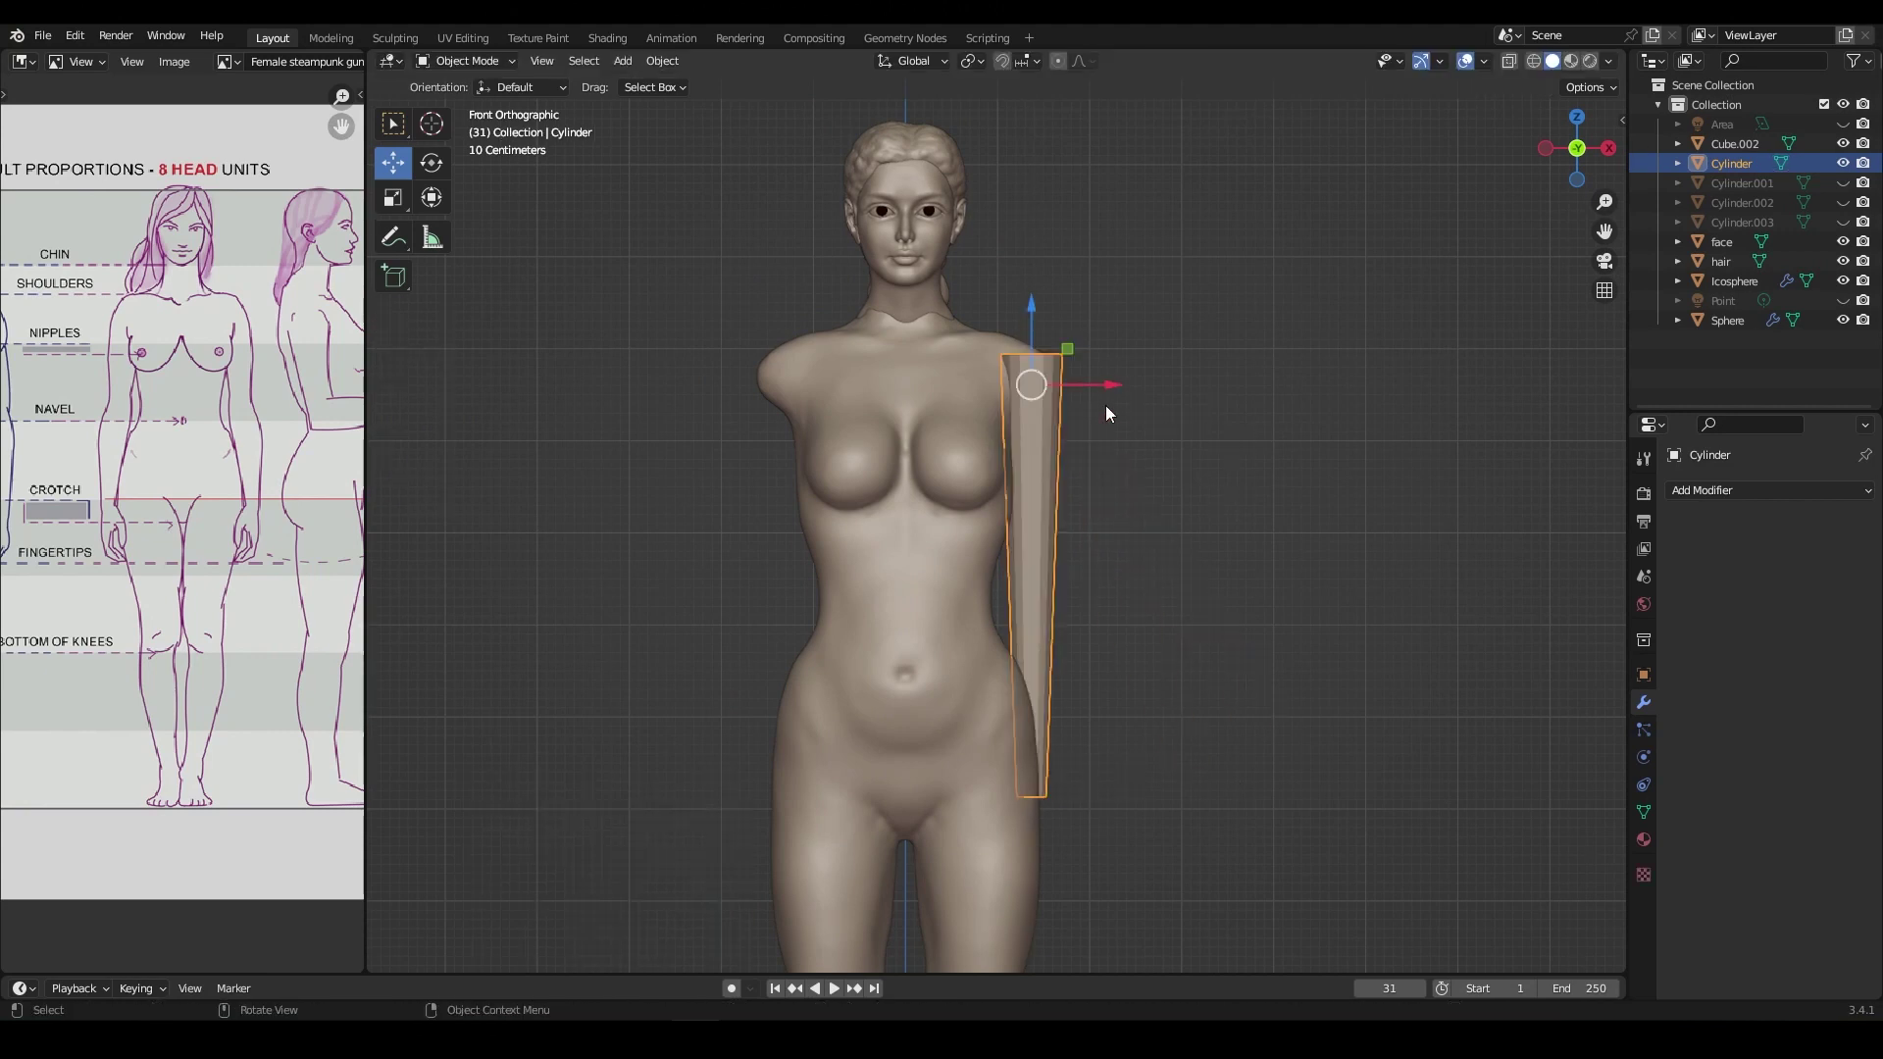
shift+middle_drag(1106, 408, 1076, 345)
key(r)
click(1114, 525)
Step: Add evenly spaced loop cuts along the arm and show the body wireframe
key(Tab)
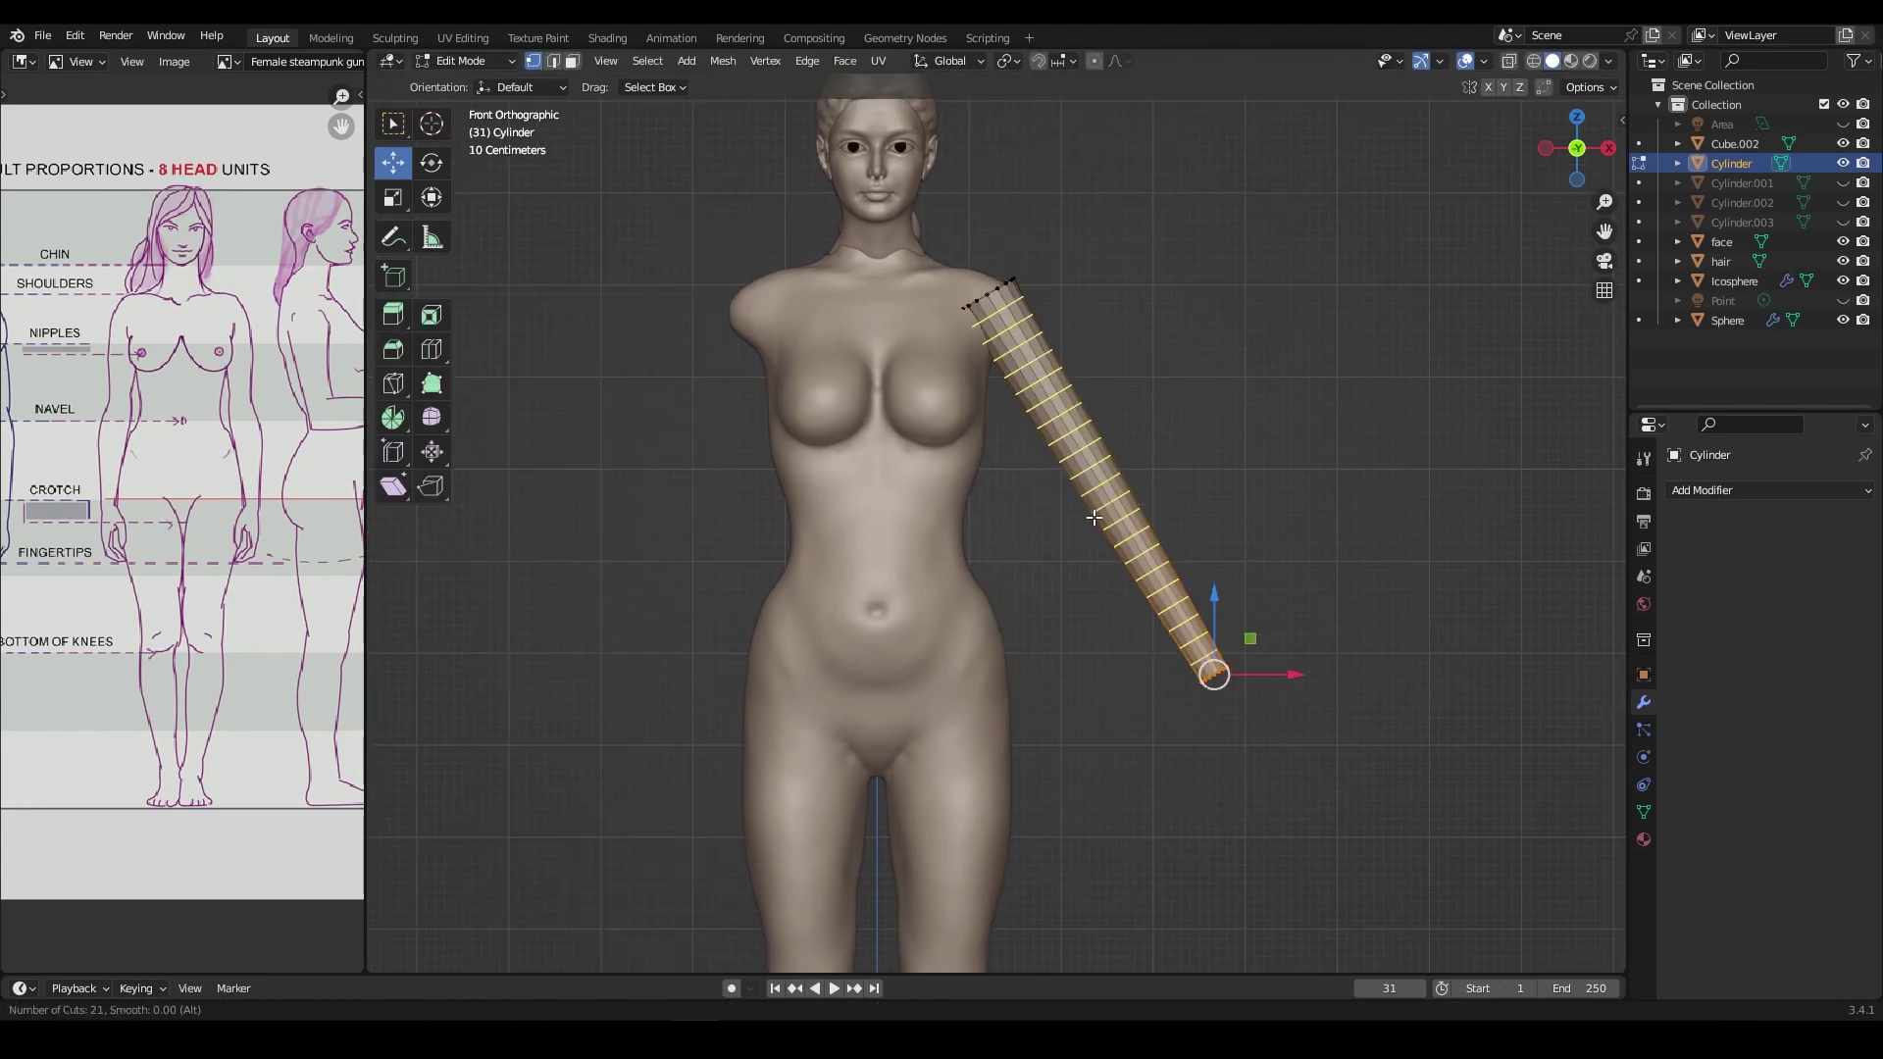
click(1483, 61)
click(1362, 393)
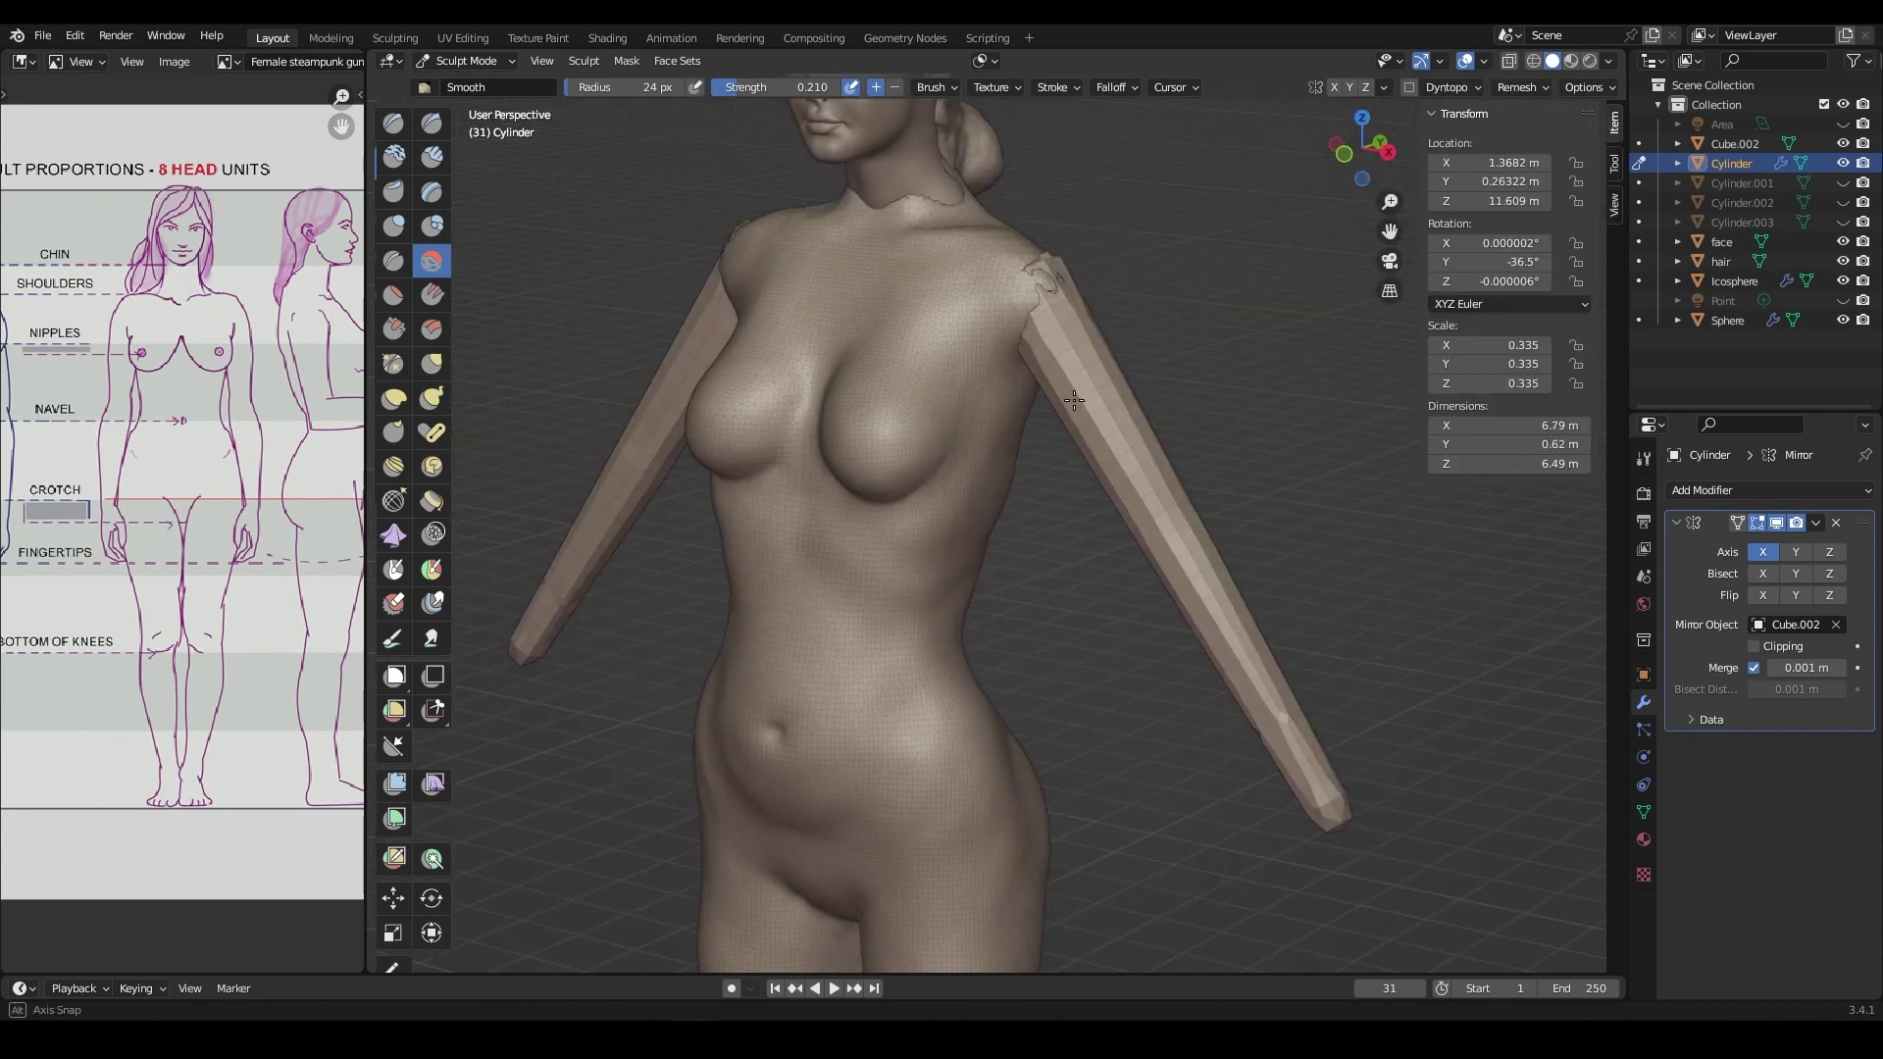
Step: Pull the arm longer with Snake Hook, remesh it, and stretch its end into a hand
middle_drag(1074, 401, 1091, 392)
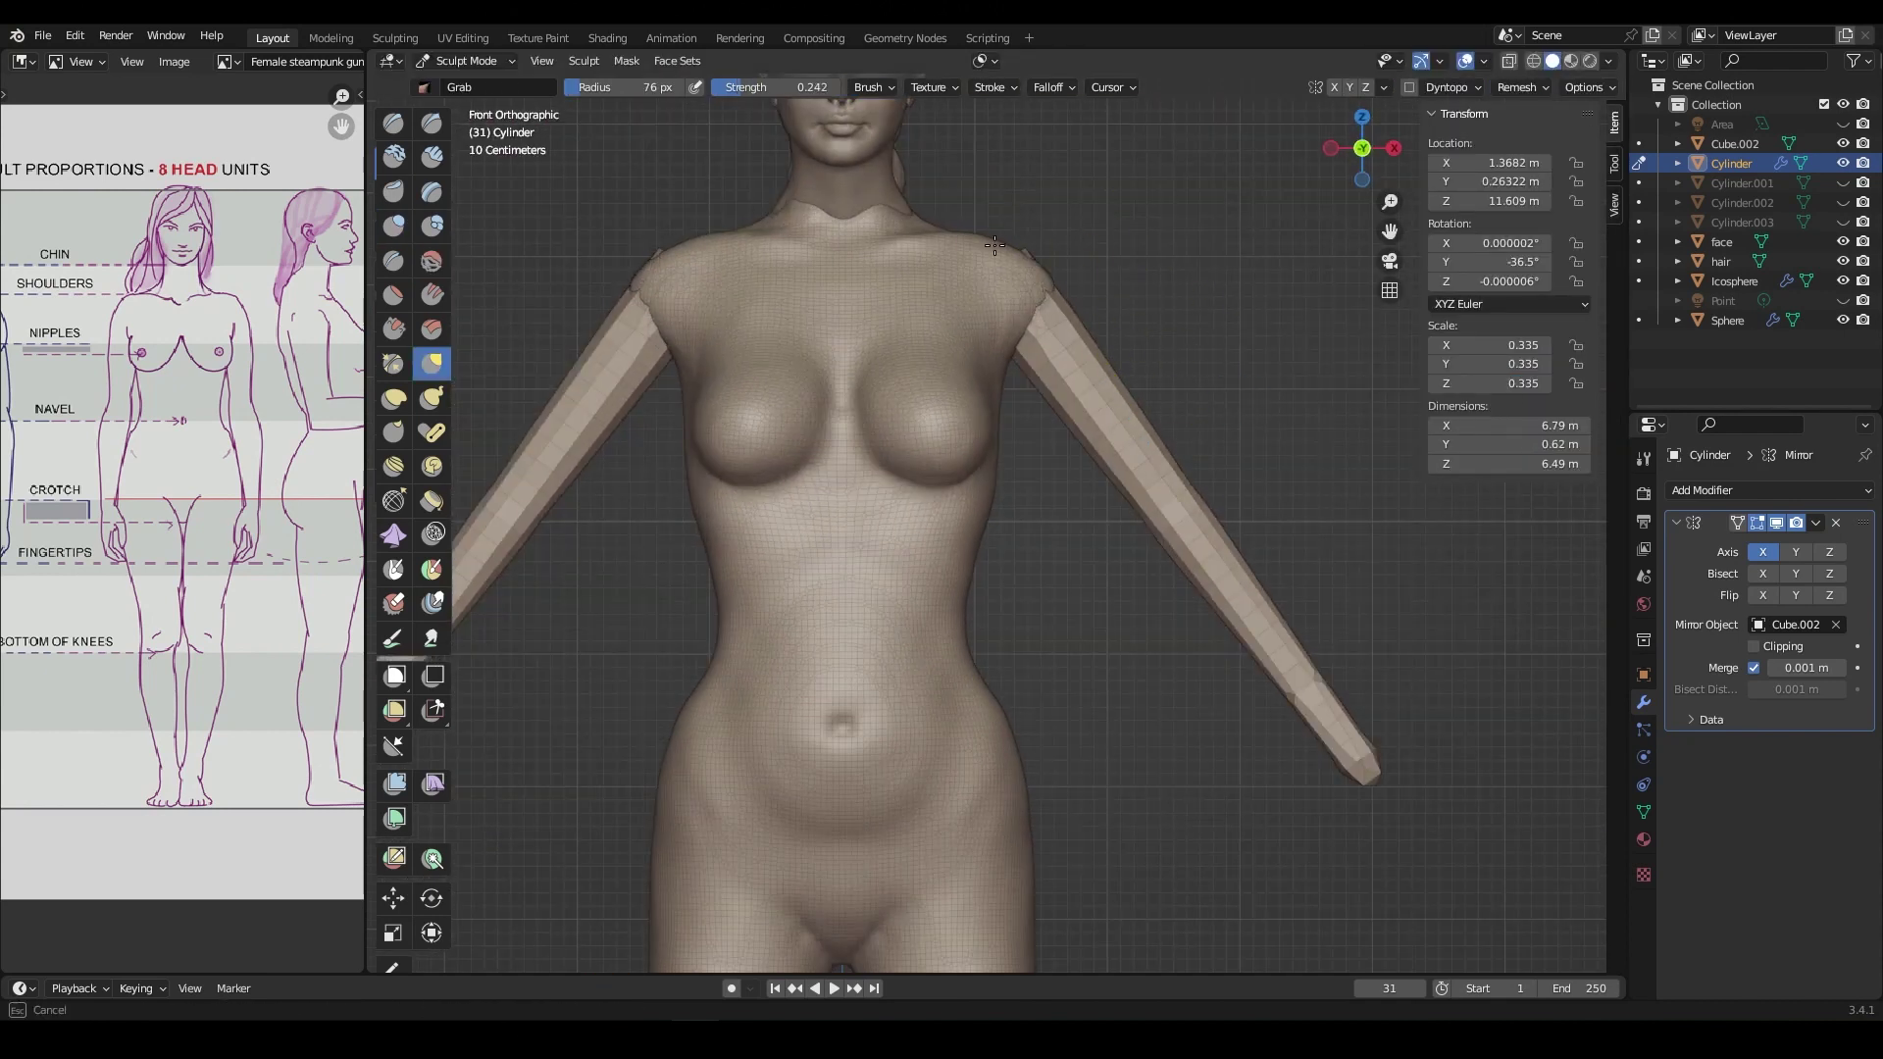
scroll(1234, 556, up, 2)
key(k)
drag(979, 525, 1089, 652)
scroll(1142, 597, up, 3)
key(r)
click(1142, 597)
mouse_move(1143, 597)
middle_down()
mouse_move(1282, 610)
mouse_move(1083, 675)
middle_up()
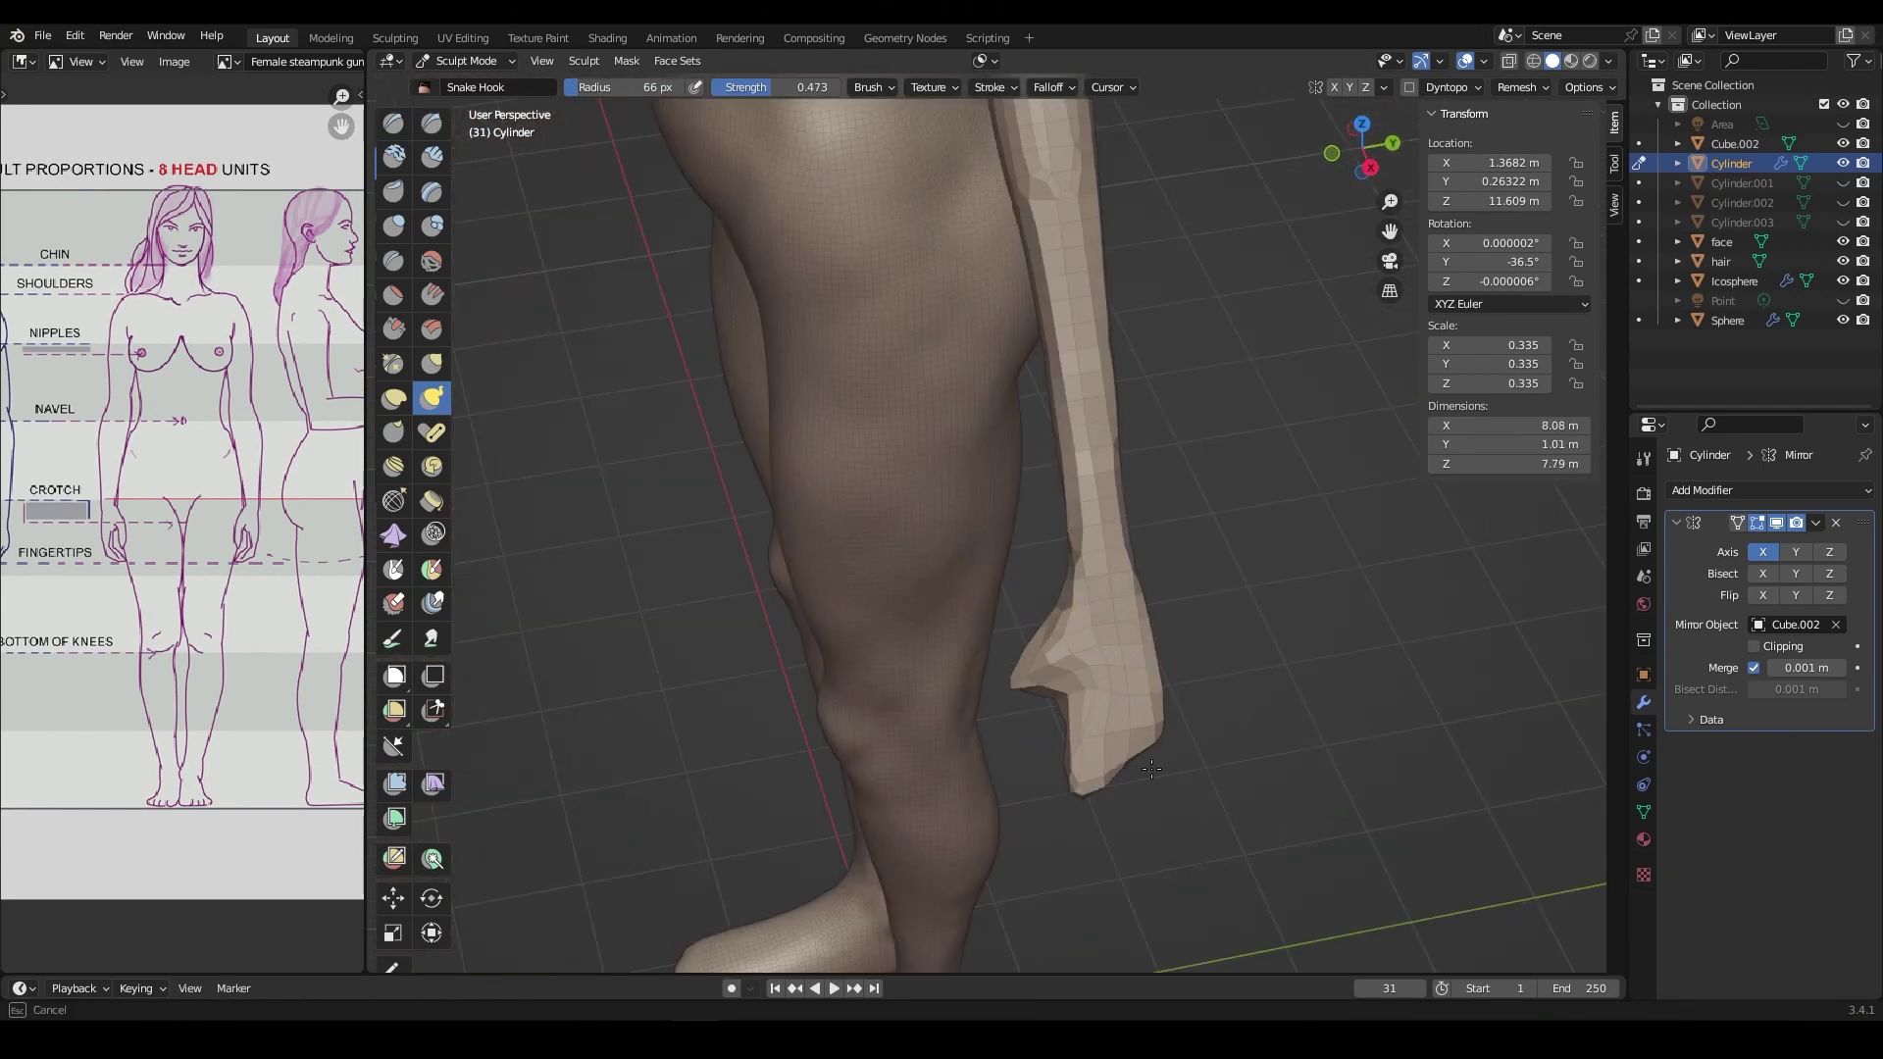
Step: Shape the arm with the Grab brush, checking it against the torso and hips
middle_drag(1152, 770, 898, 576)
middle_drag(1100, 694, 1039, 637)
key(g)
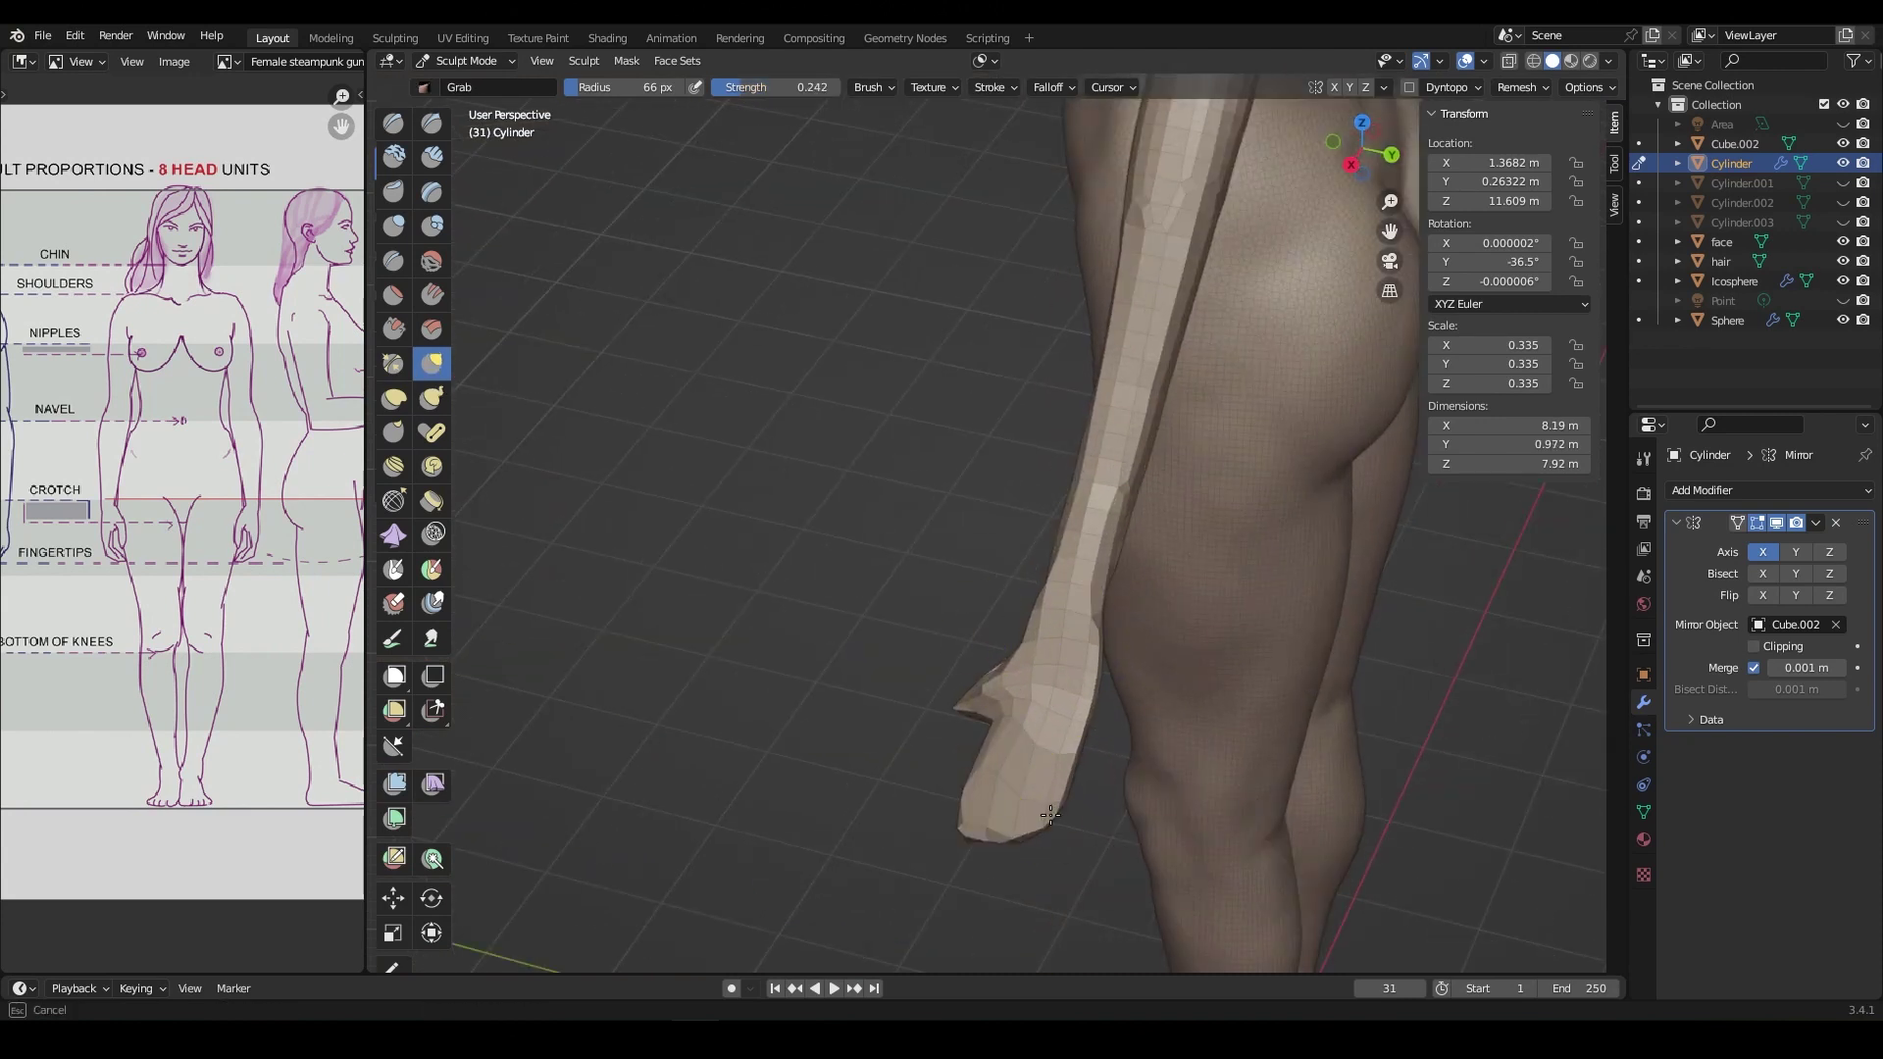
scroll(1084, 601, up, 3)
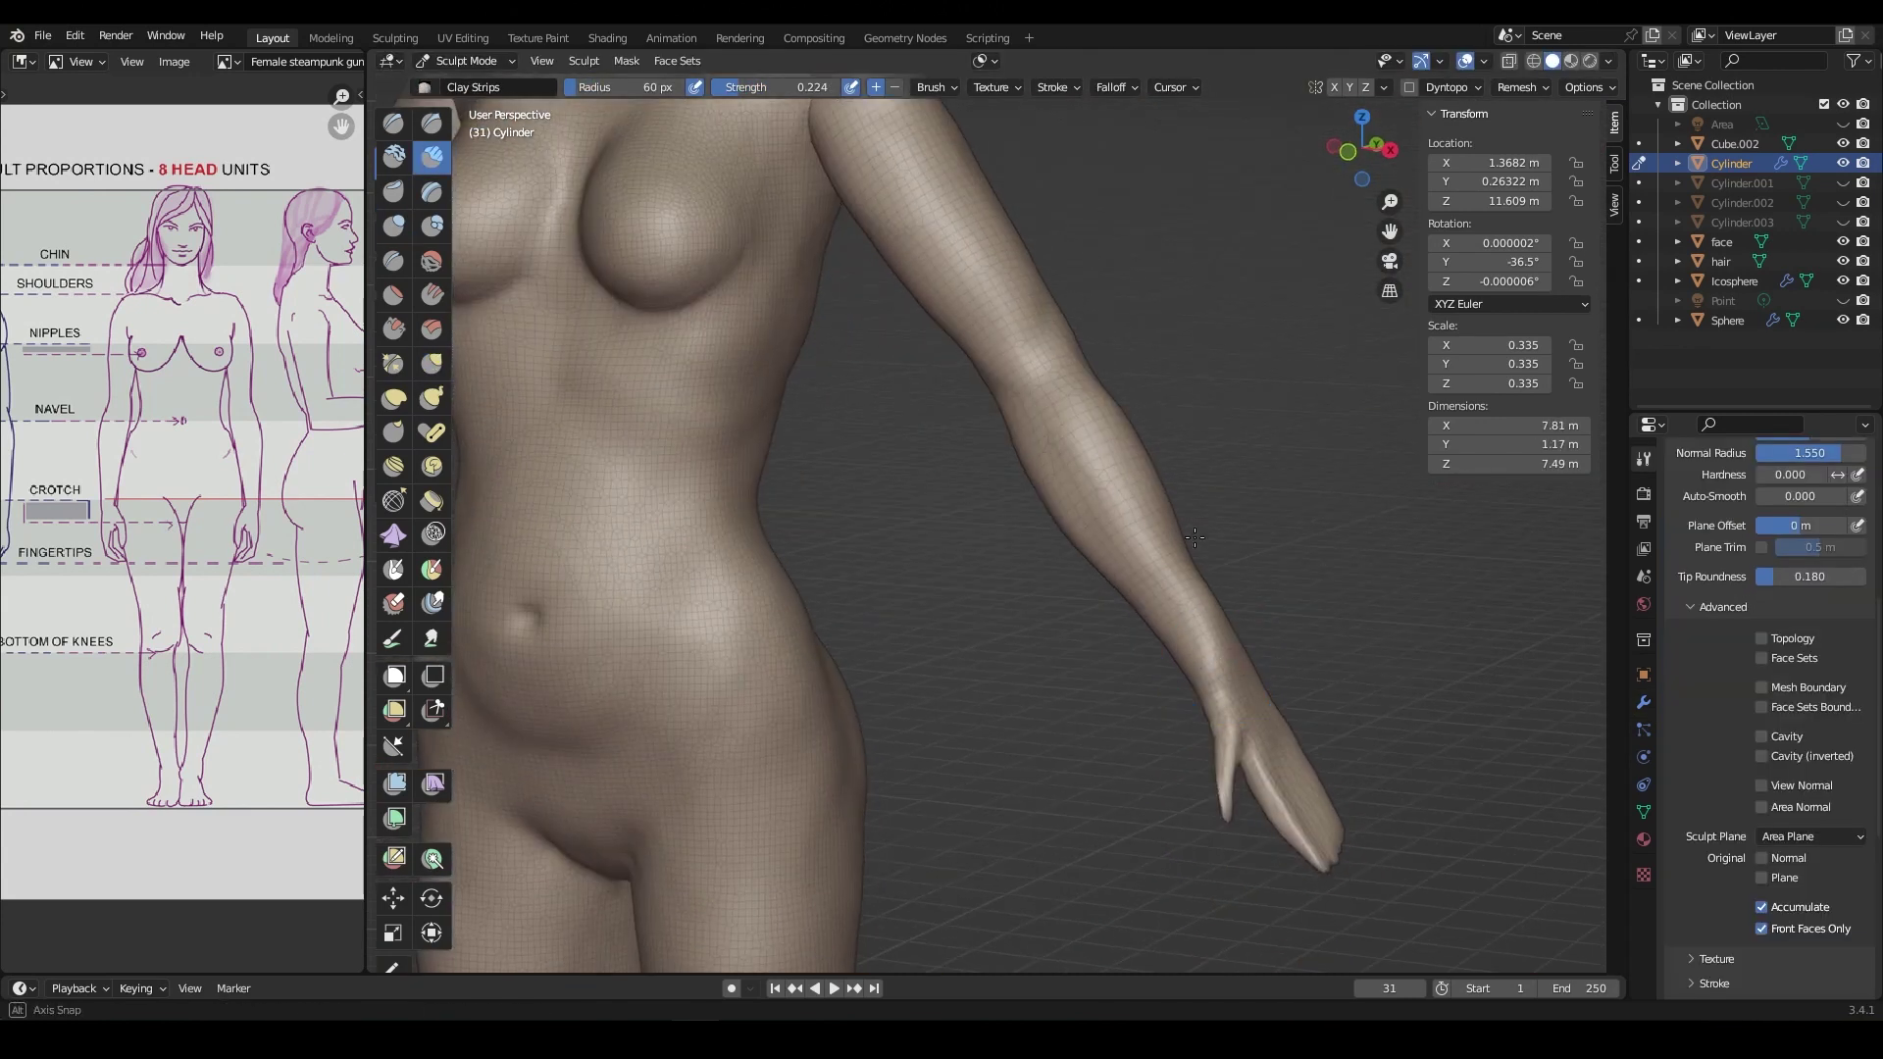
middle_drag(1146, 660, 923, 689)
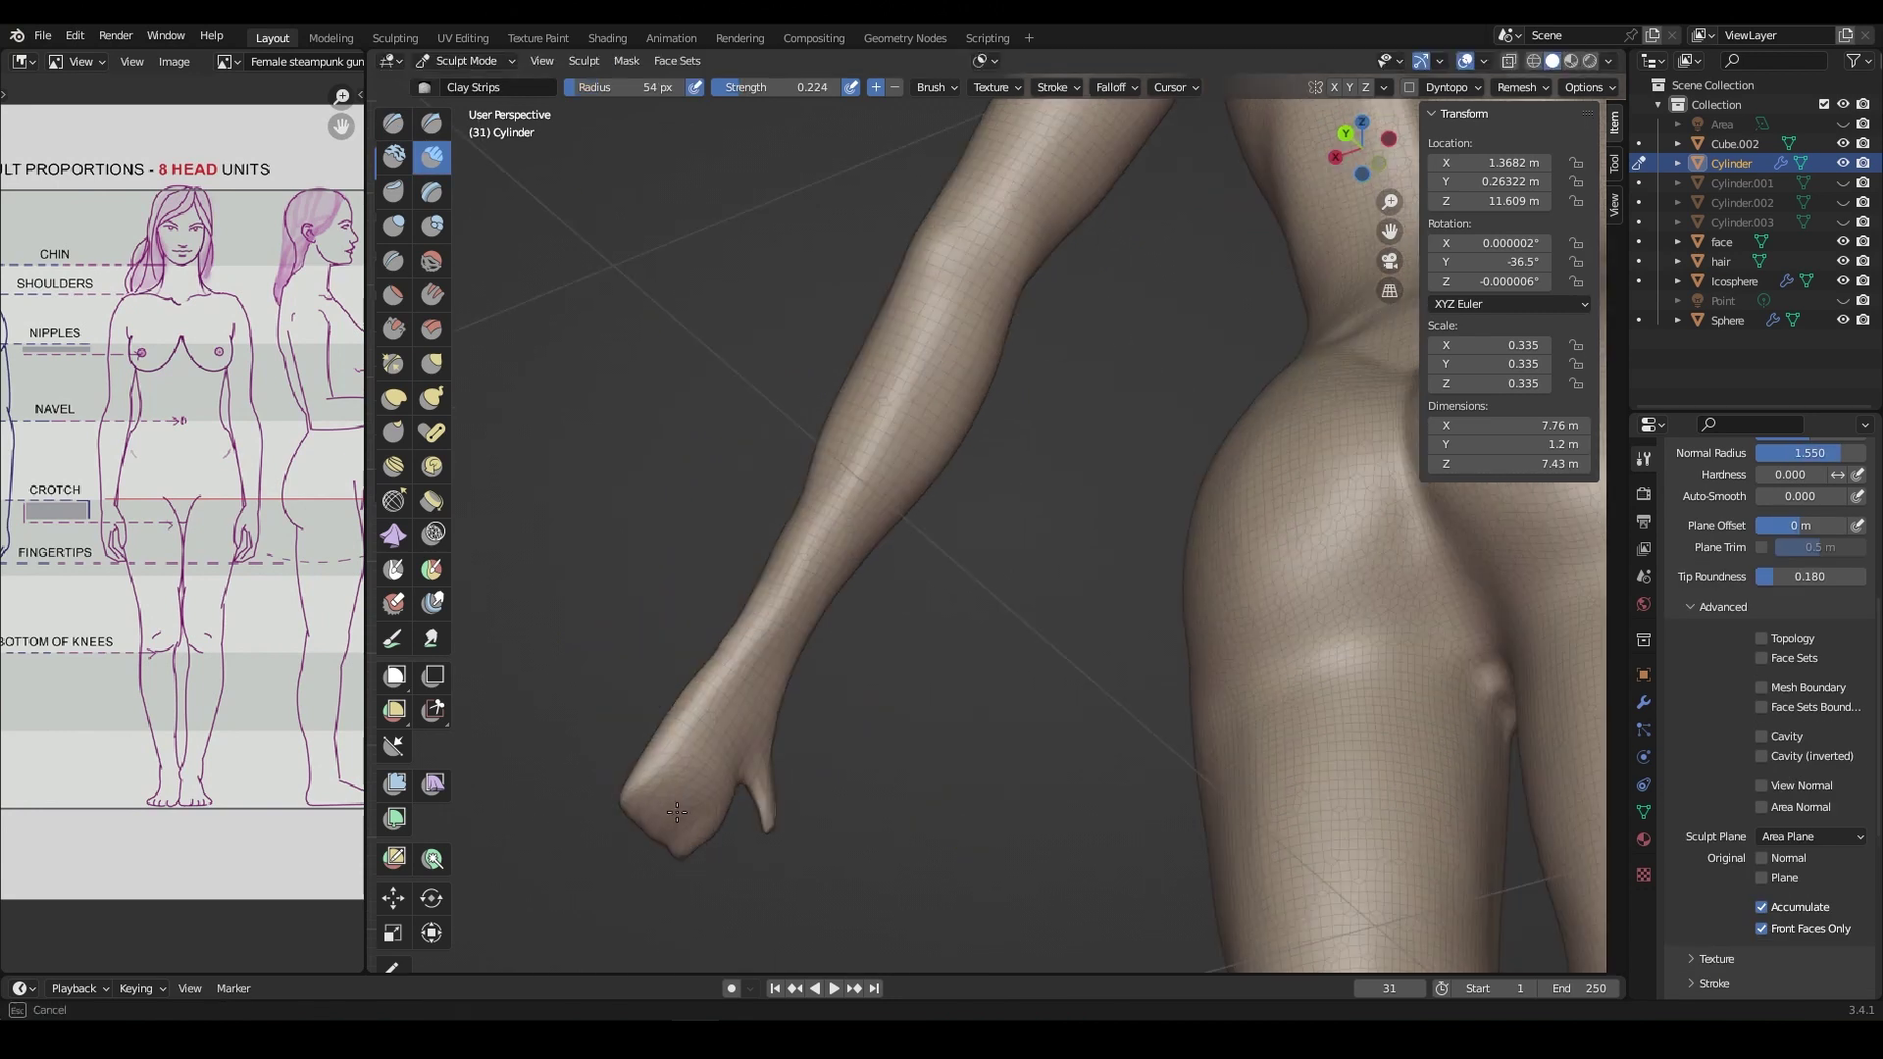
middle_drag(1017, 711, 883, 515)
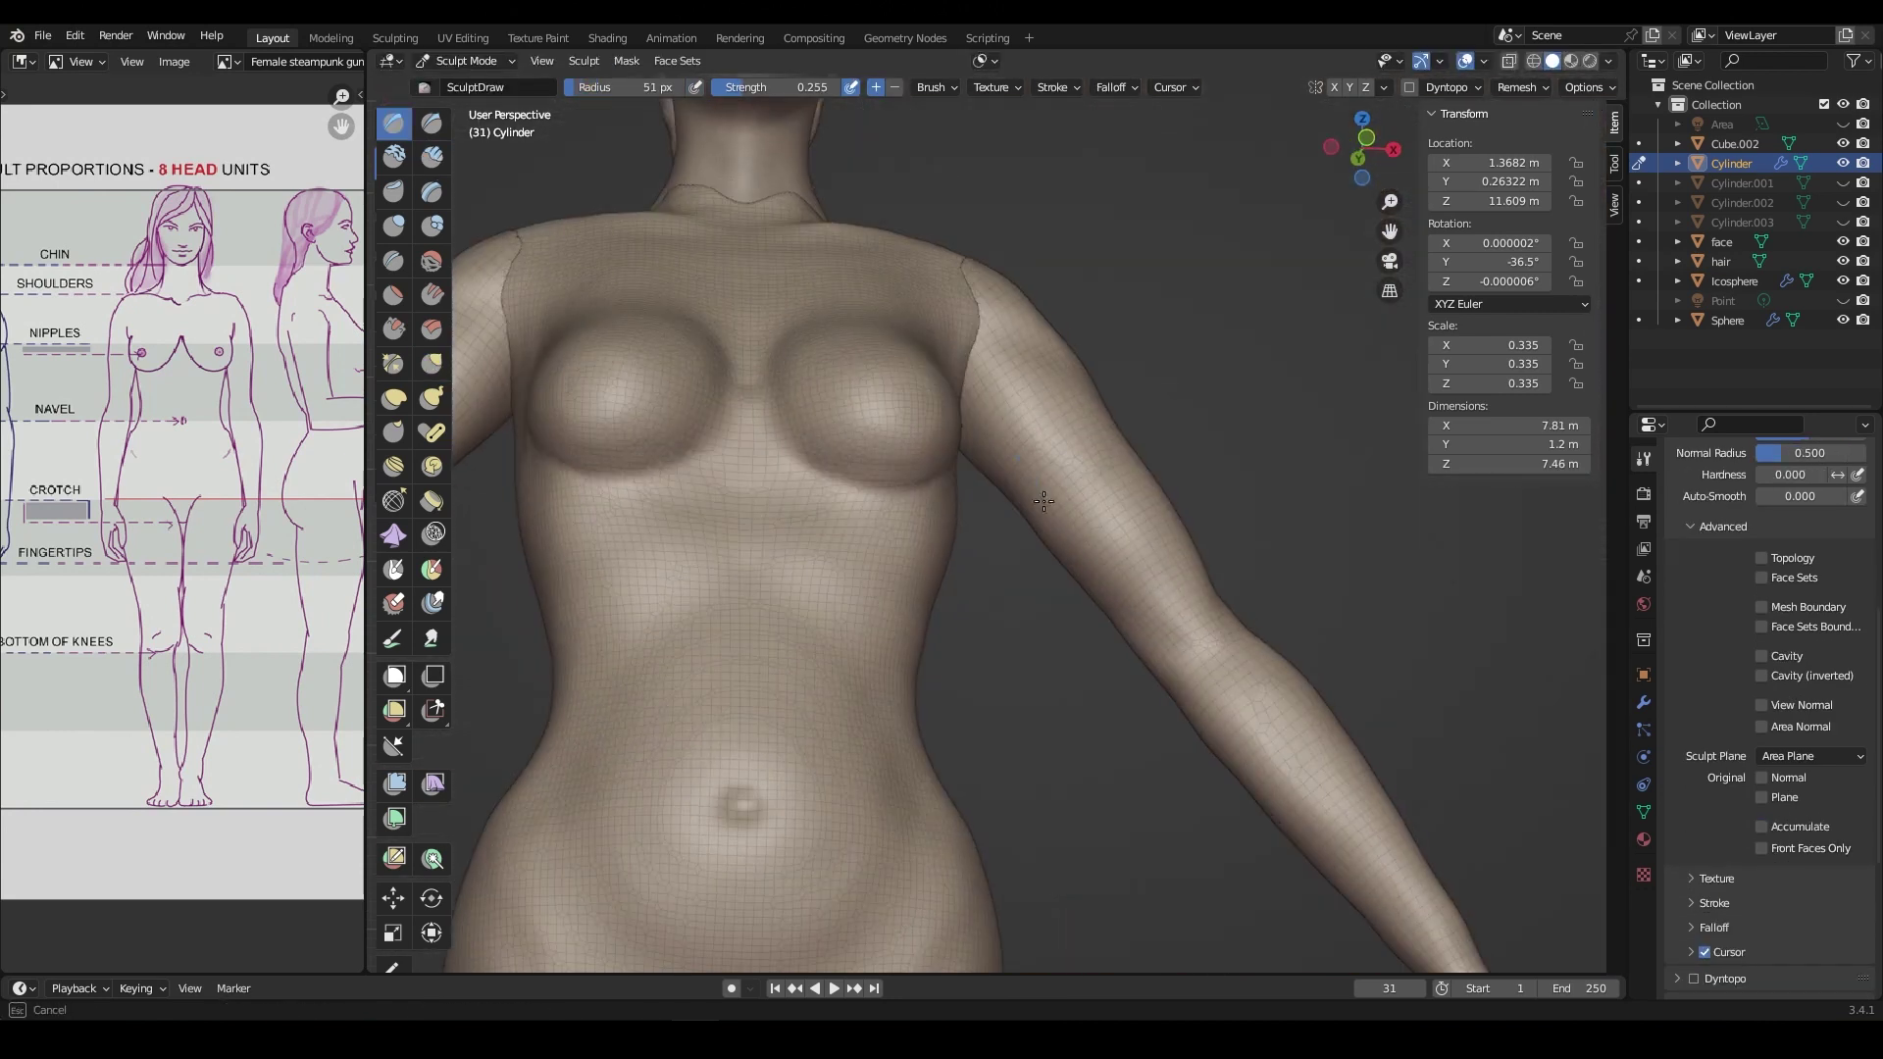
middle_drag(1040, 571, 1082, 652)
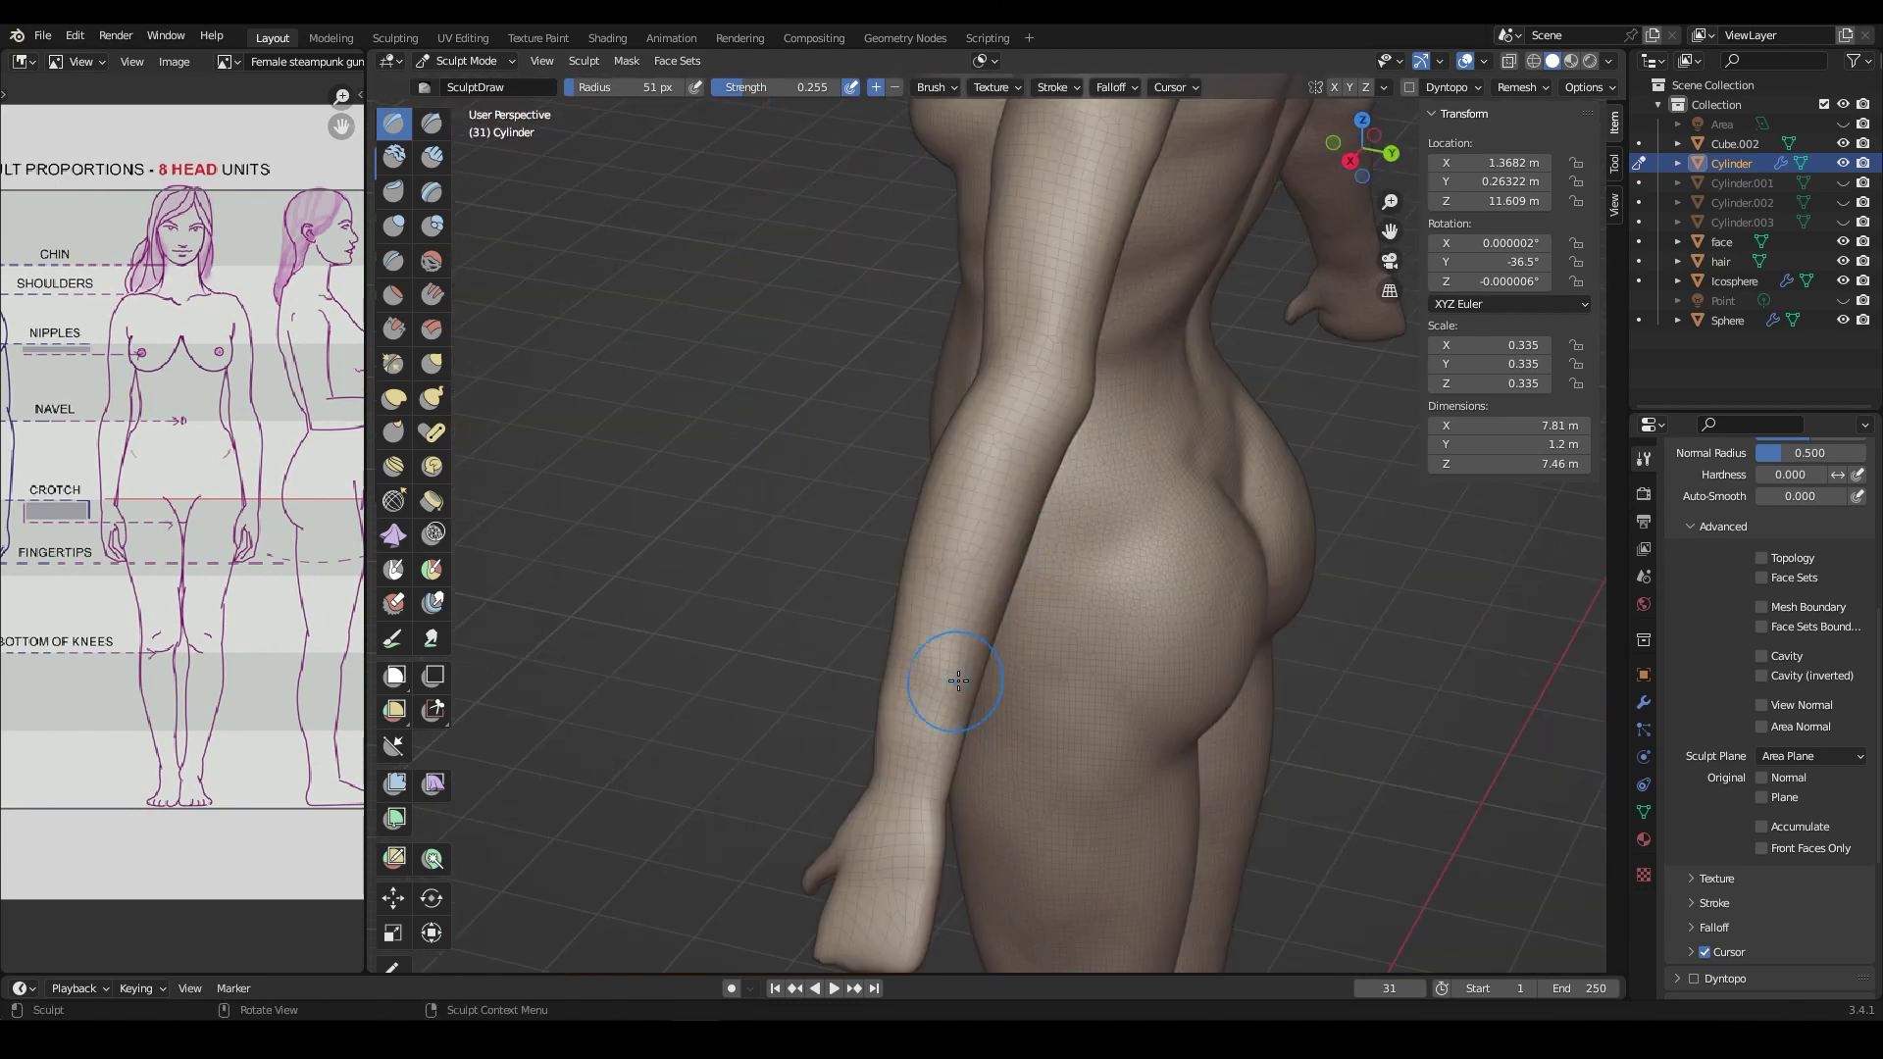
middle_drag(958, 679, 1040, 550)
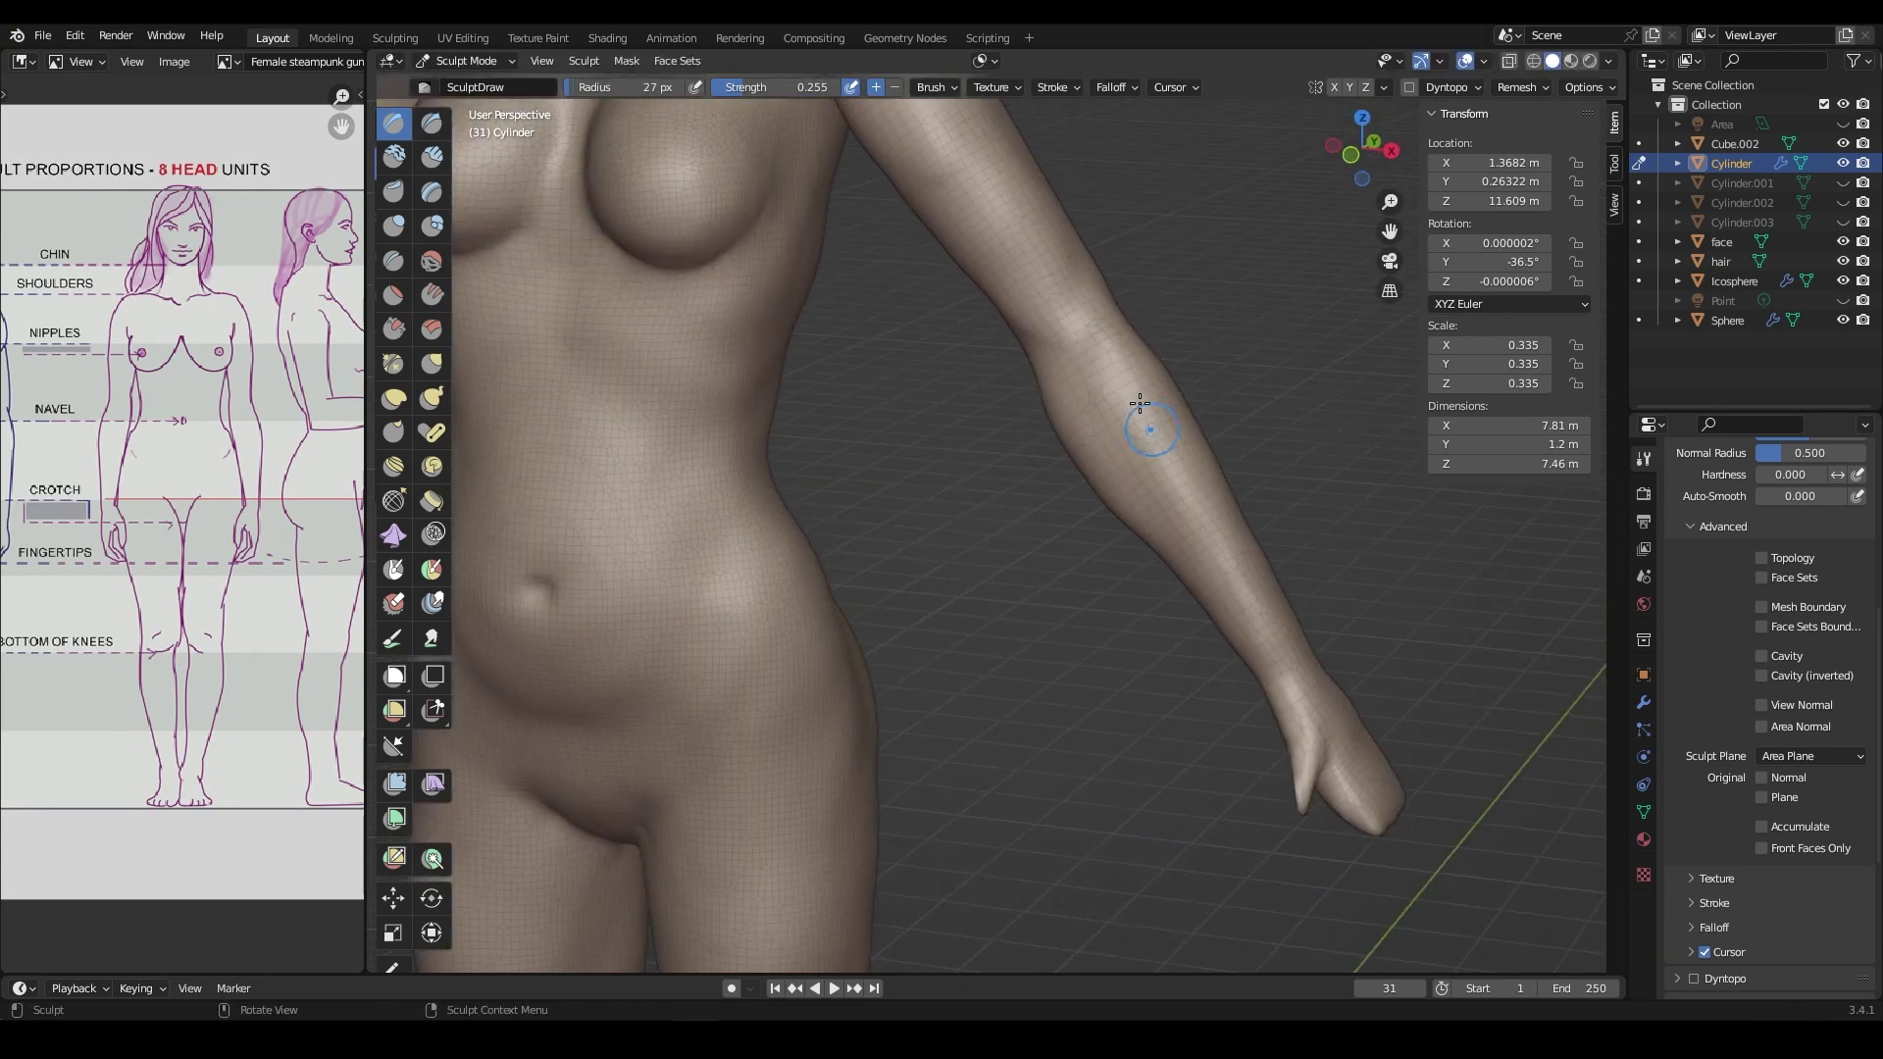
middle_drag(1141, 403, 1275, 294)
Step: Hide the sculpted mesh's wireframe overlay and orbit to a three-quarter front view
click(1483, 61)
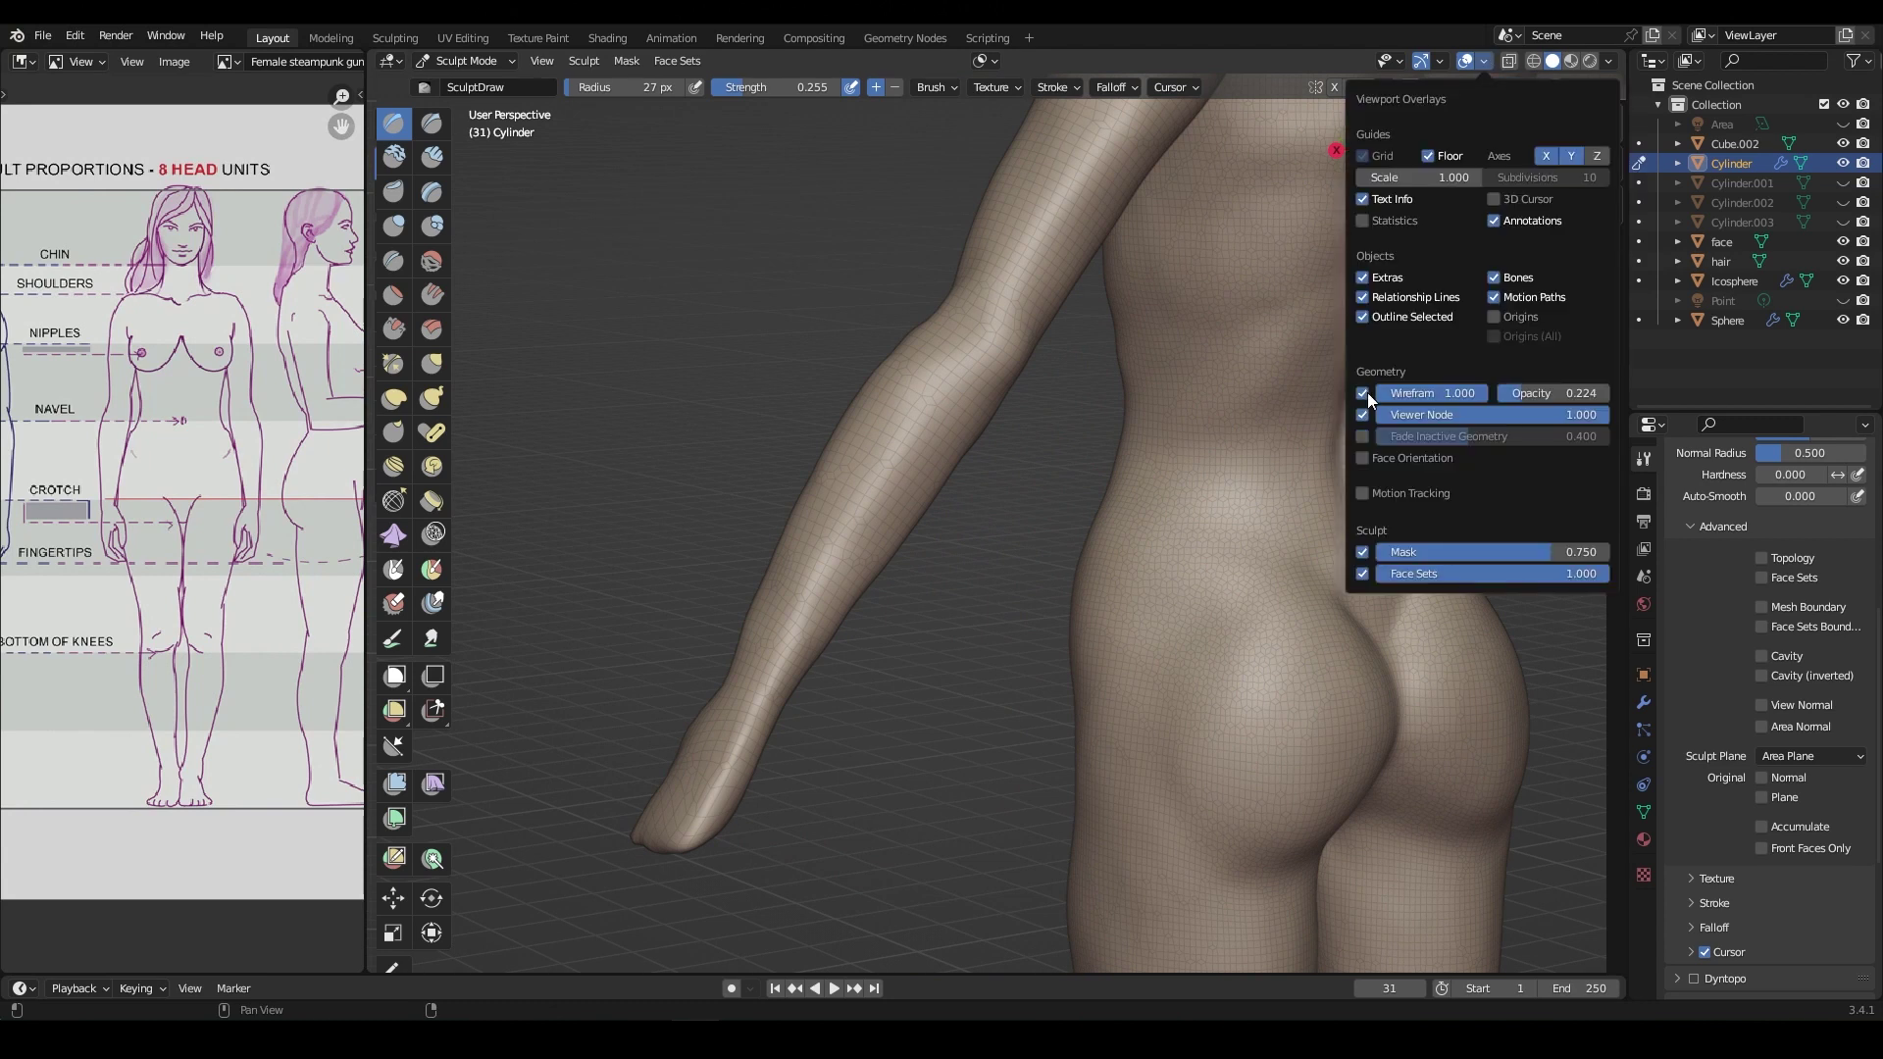
click(1362, 394)
middle_drag(1157, 422, 1054, 472)
mouse_move(1277, 470)
middle_down()
mouse_move(1188, 544)
mouse_move(1079, 549)
middle_up()
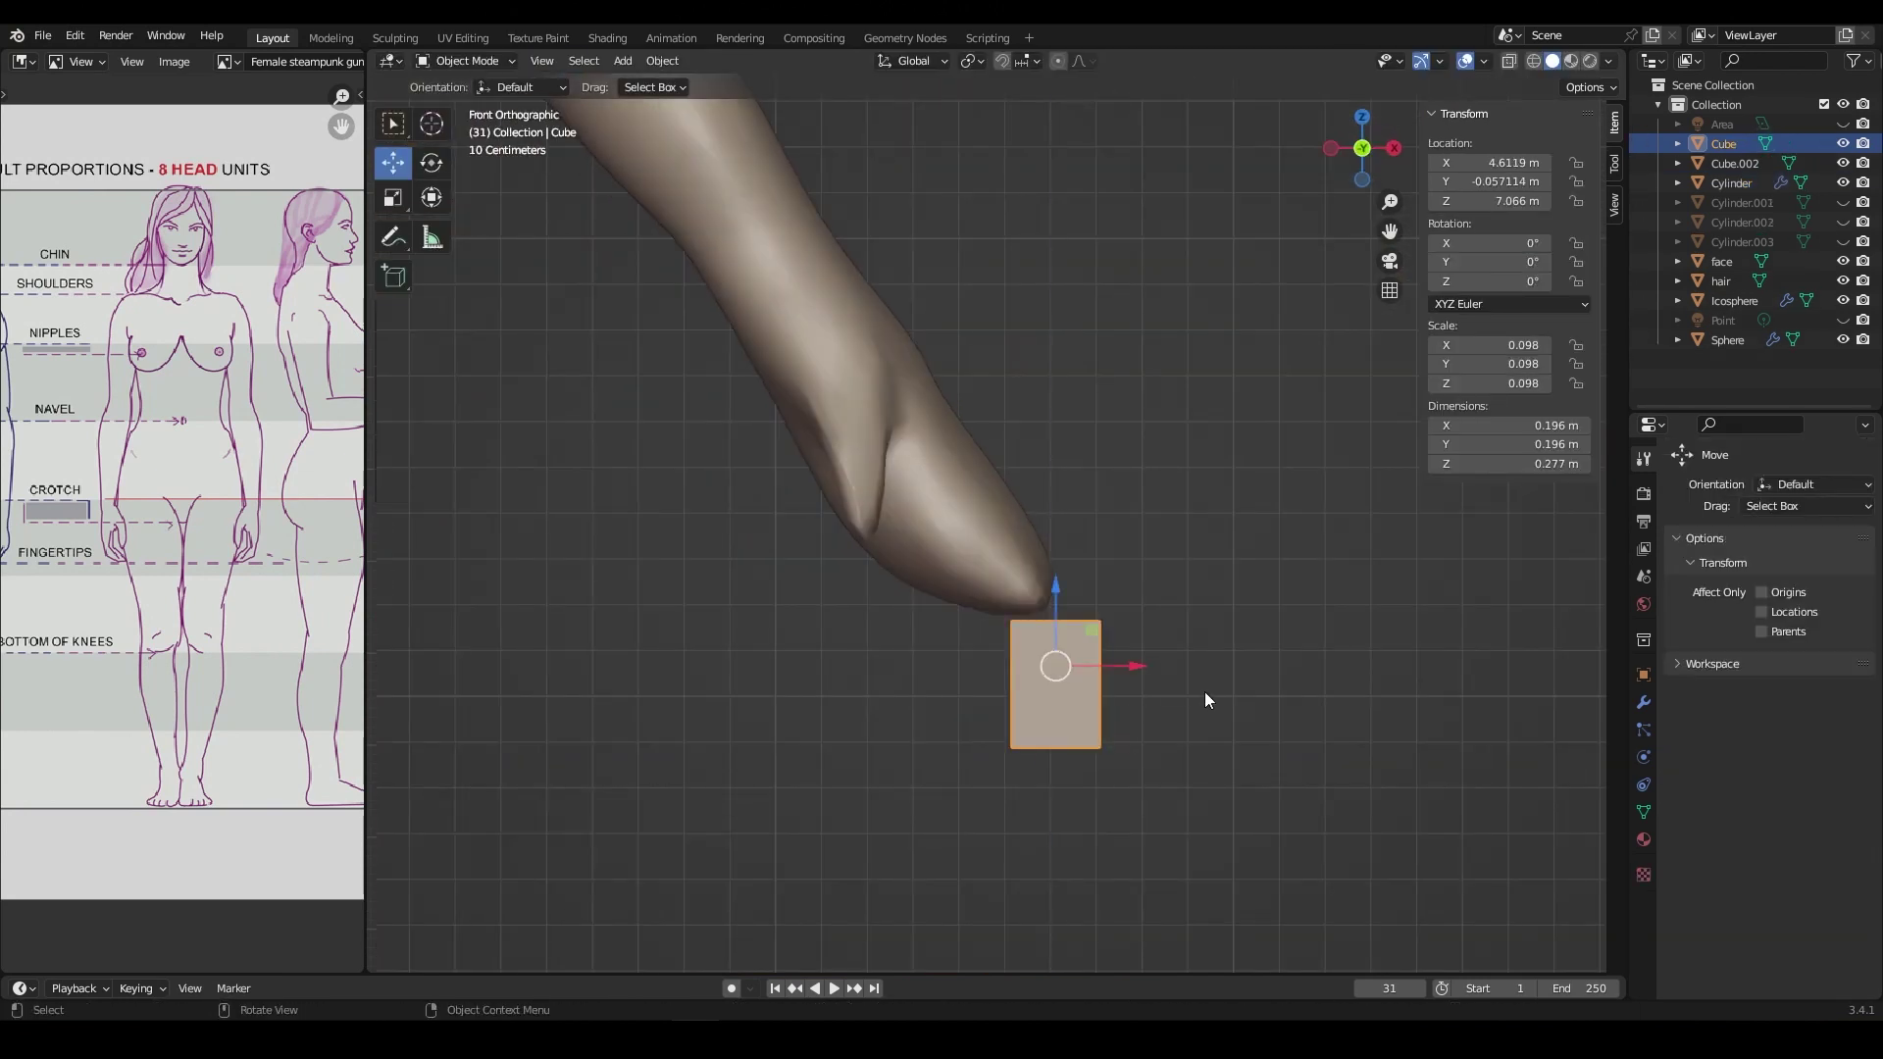
Step: Tilt the small cube to the hand, extrude a finger segment and narrow its end
mouse_move(1206, 699)
middle_down()
mouse_move(963, 738)
mouse_move(1067, 677)
mouse_move(1030, 761)
mouse_move(1030, 827)
middle_up()
click(1030, 761)
click(1114, 785)
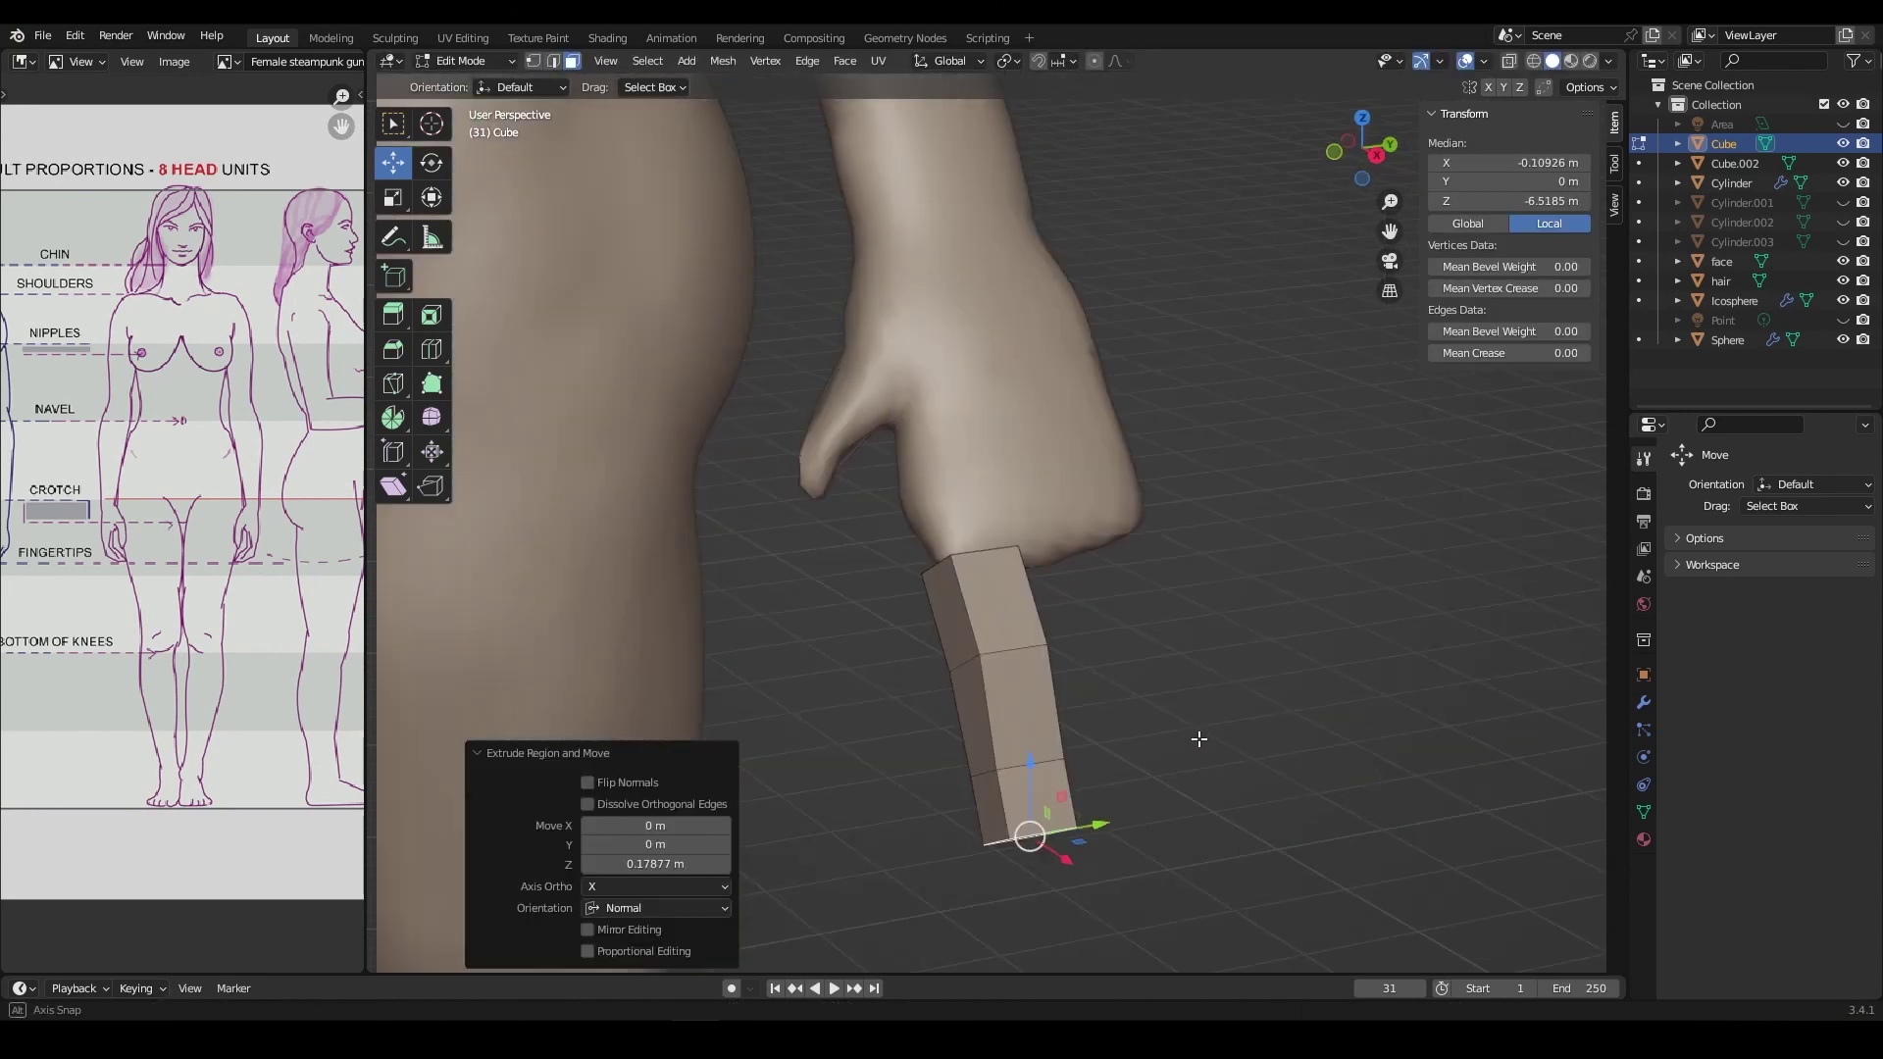
key(alt+a)
click(1238, 716)
mouse_move(1085, 722)
middle_down()
mouse_move(1256, 697)
mouse_move(936, 750)
middle_up()
Step: Duplicate the finger block into neighbouring fingers beside the first
click(1164, 727)
key(Tab)
scroll(1105, 744, down, 5)
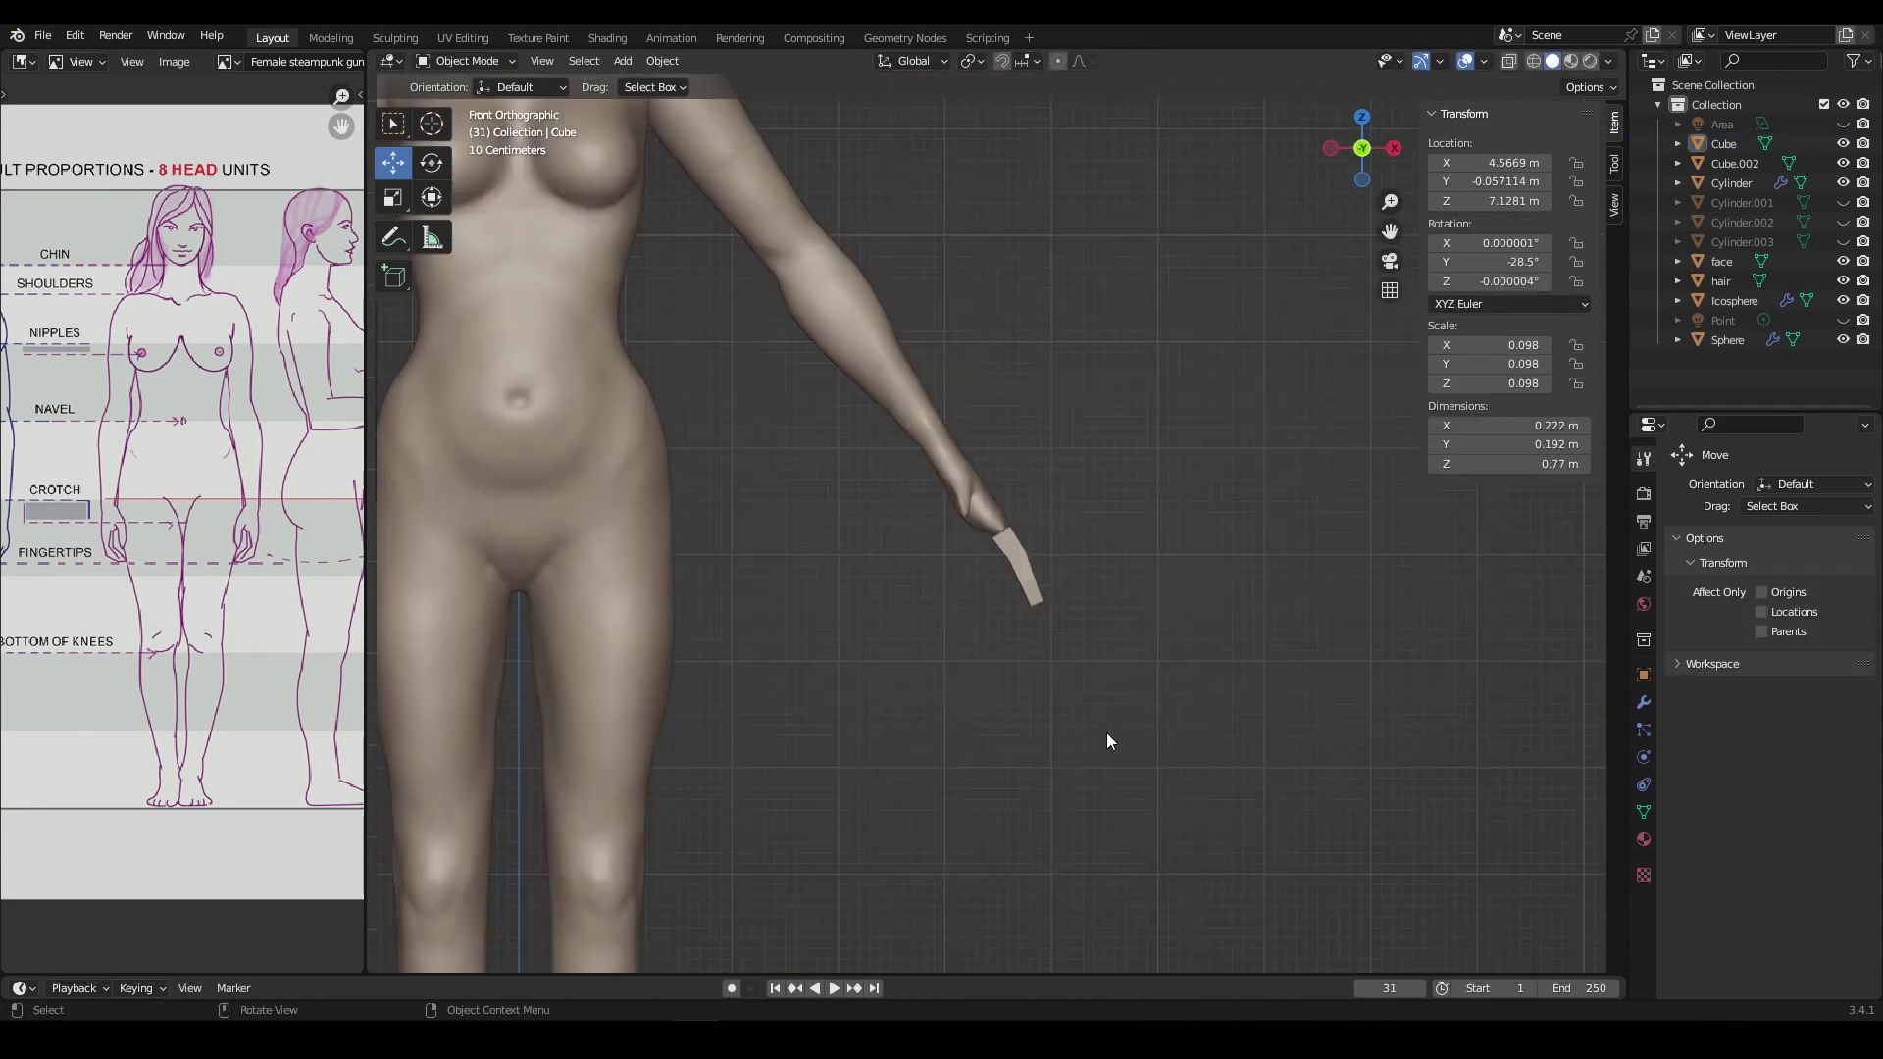
middle_drag(1105, 744, 1189, 630)
scroll(1072, 693, up, 5)
key(shift+d)
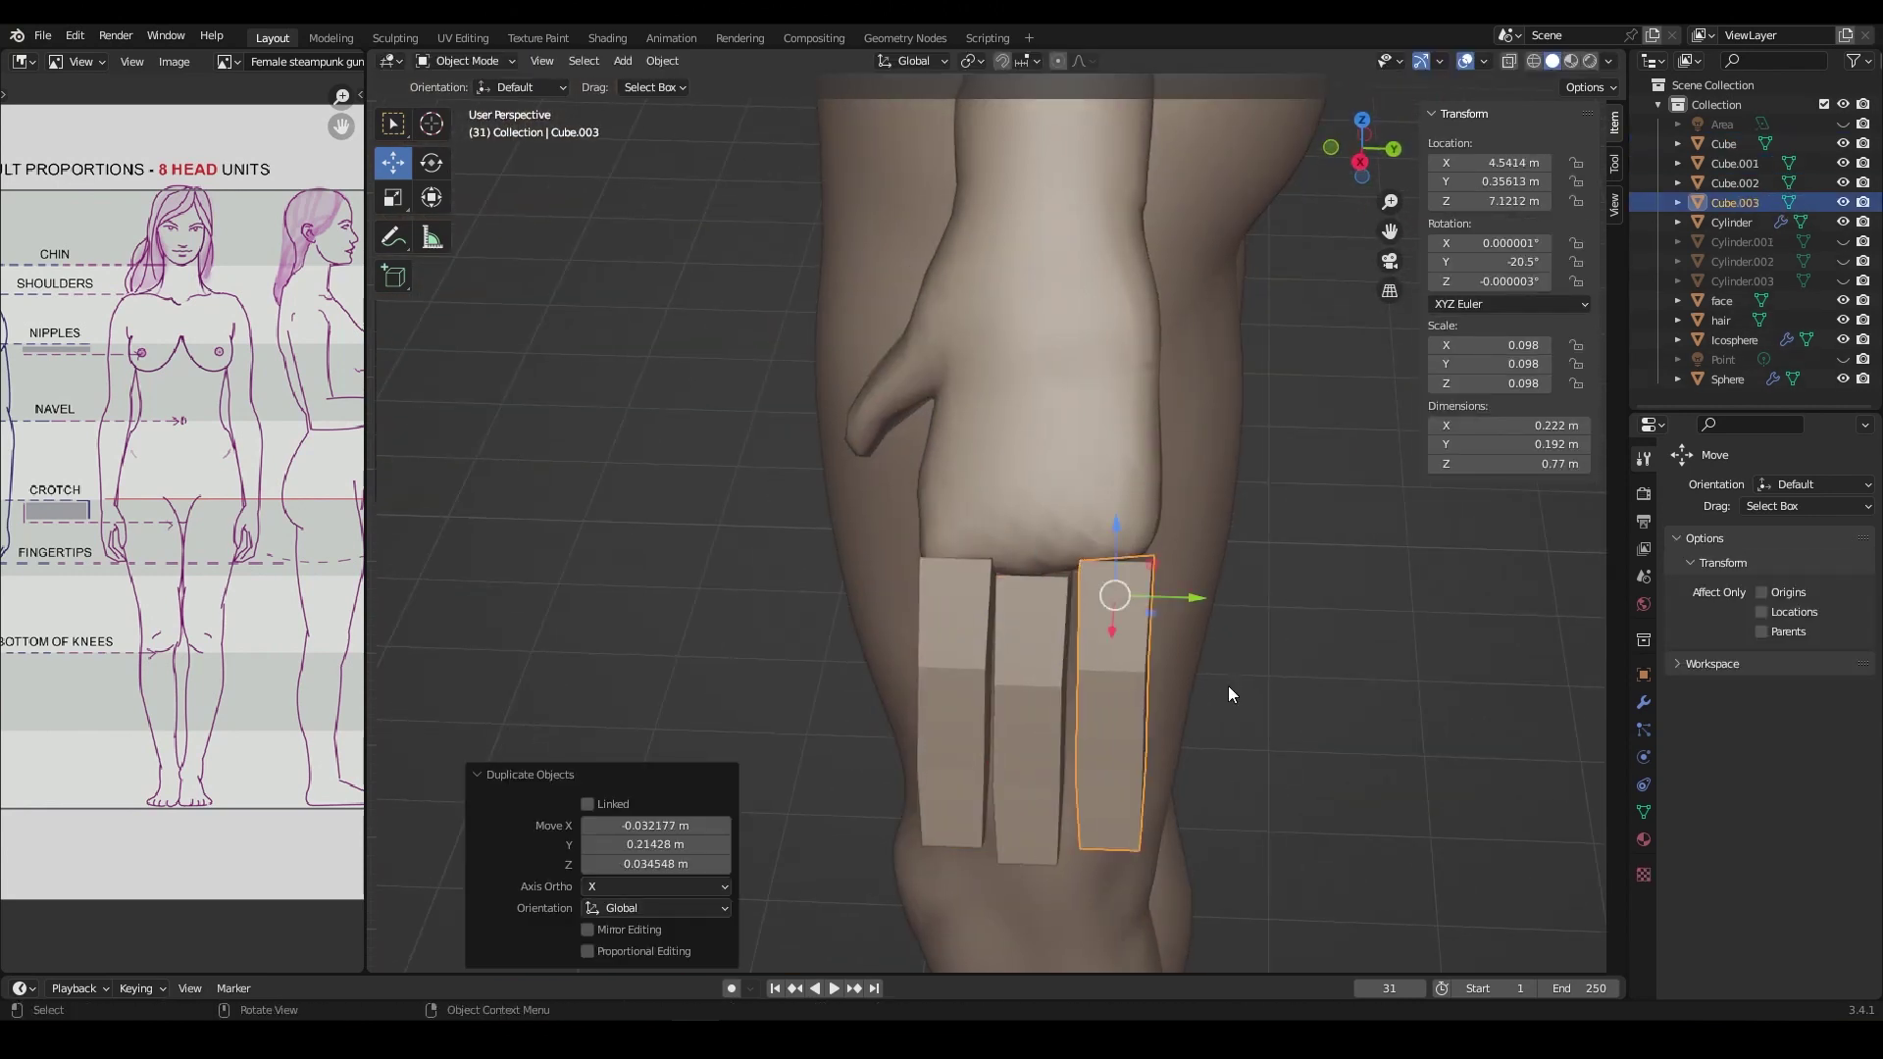
Step: Rotate the rightmost finger slightly outward and make it smaller
click(1106, 608)
middle_drag(1106, 608, 1216, 657)
key(r)
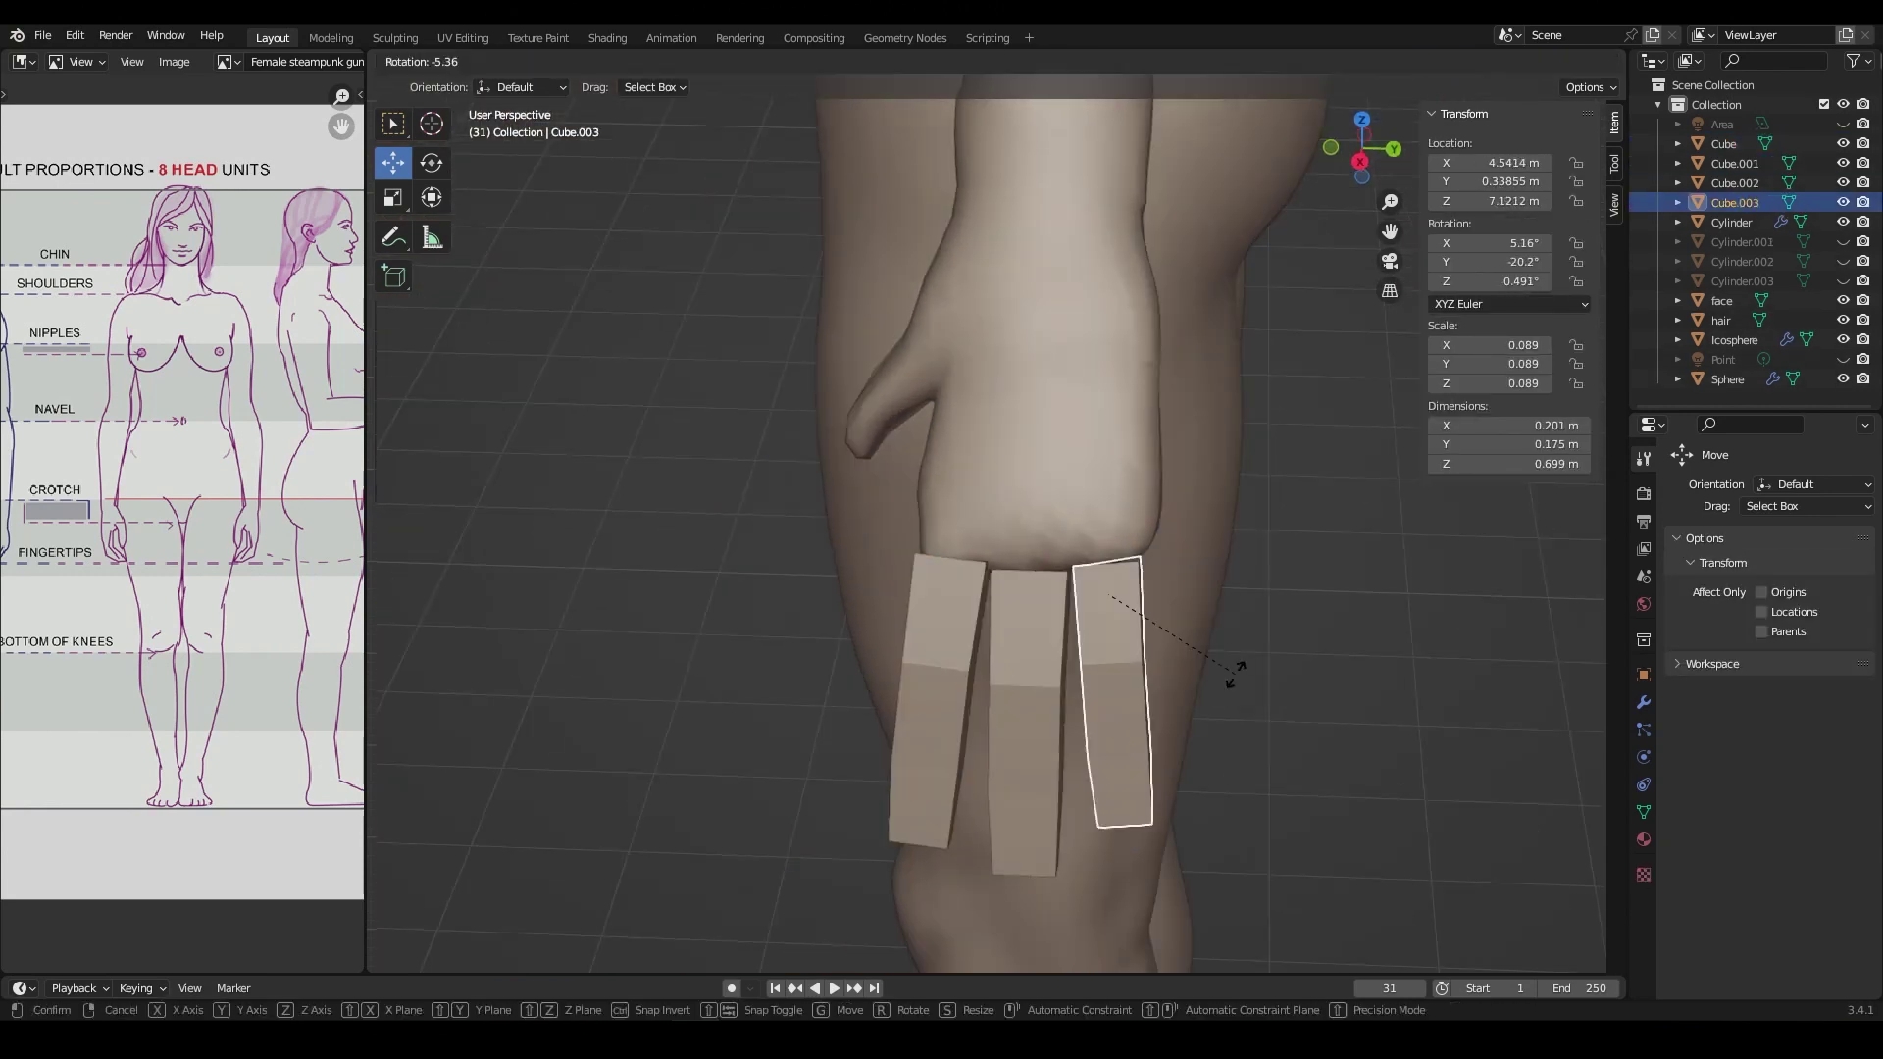
click(1265, 721)
middle_drag(1265, 721, 916, 682)
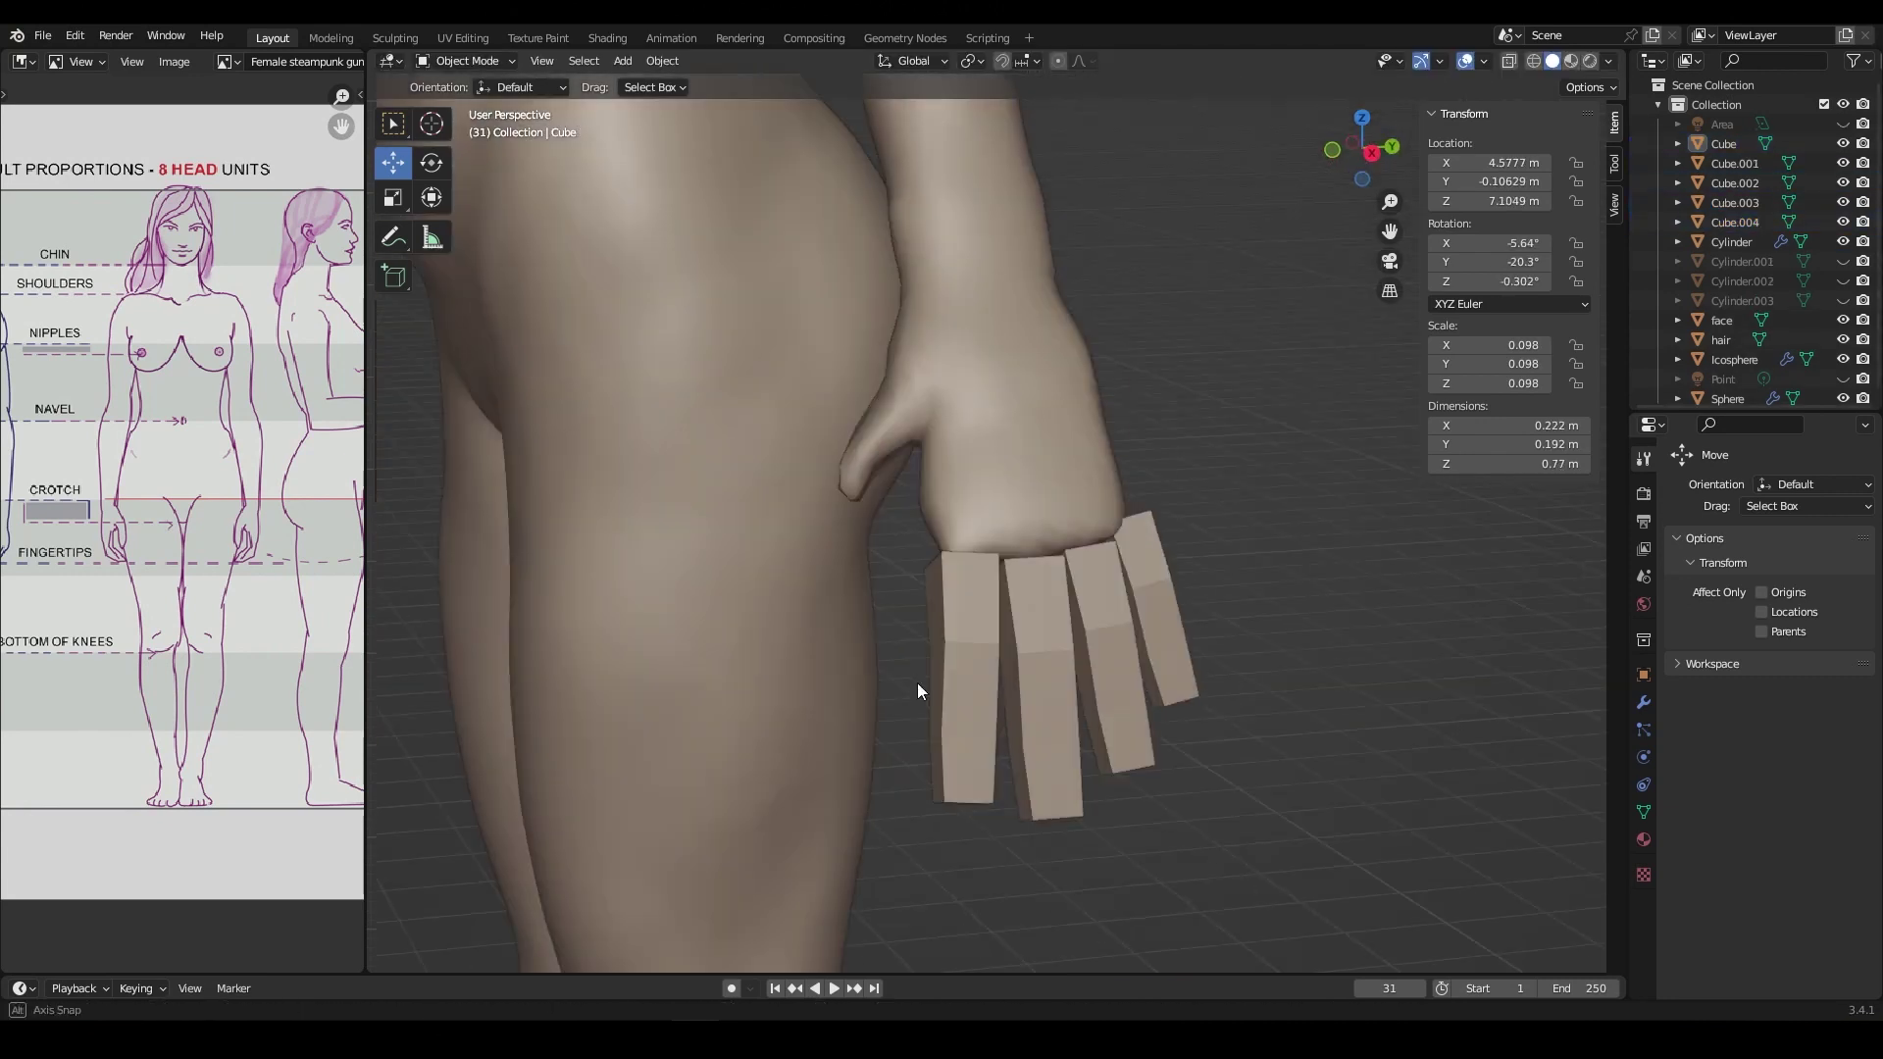
Step: Duplicate the leftmost finger into a thumb block and rotate it into place
click(991, 661)
key(KP_1)
key(shift+d)
right_click(884, 444)
key(r)
click(912, 451)
middle_drag(912, 451, 1109, 509)
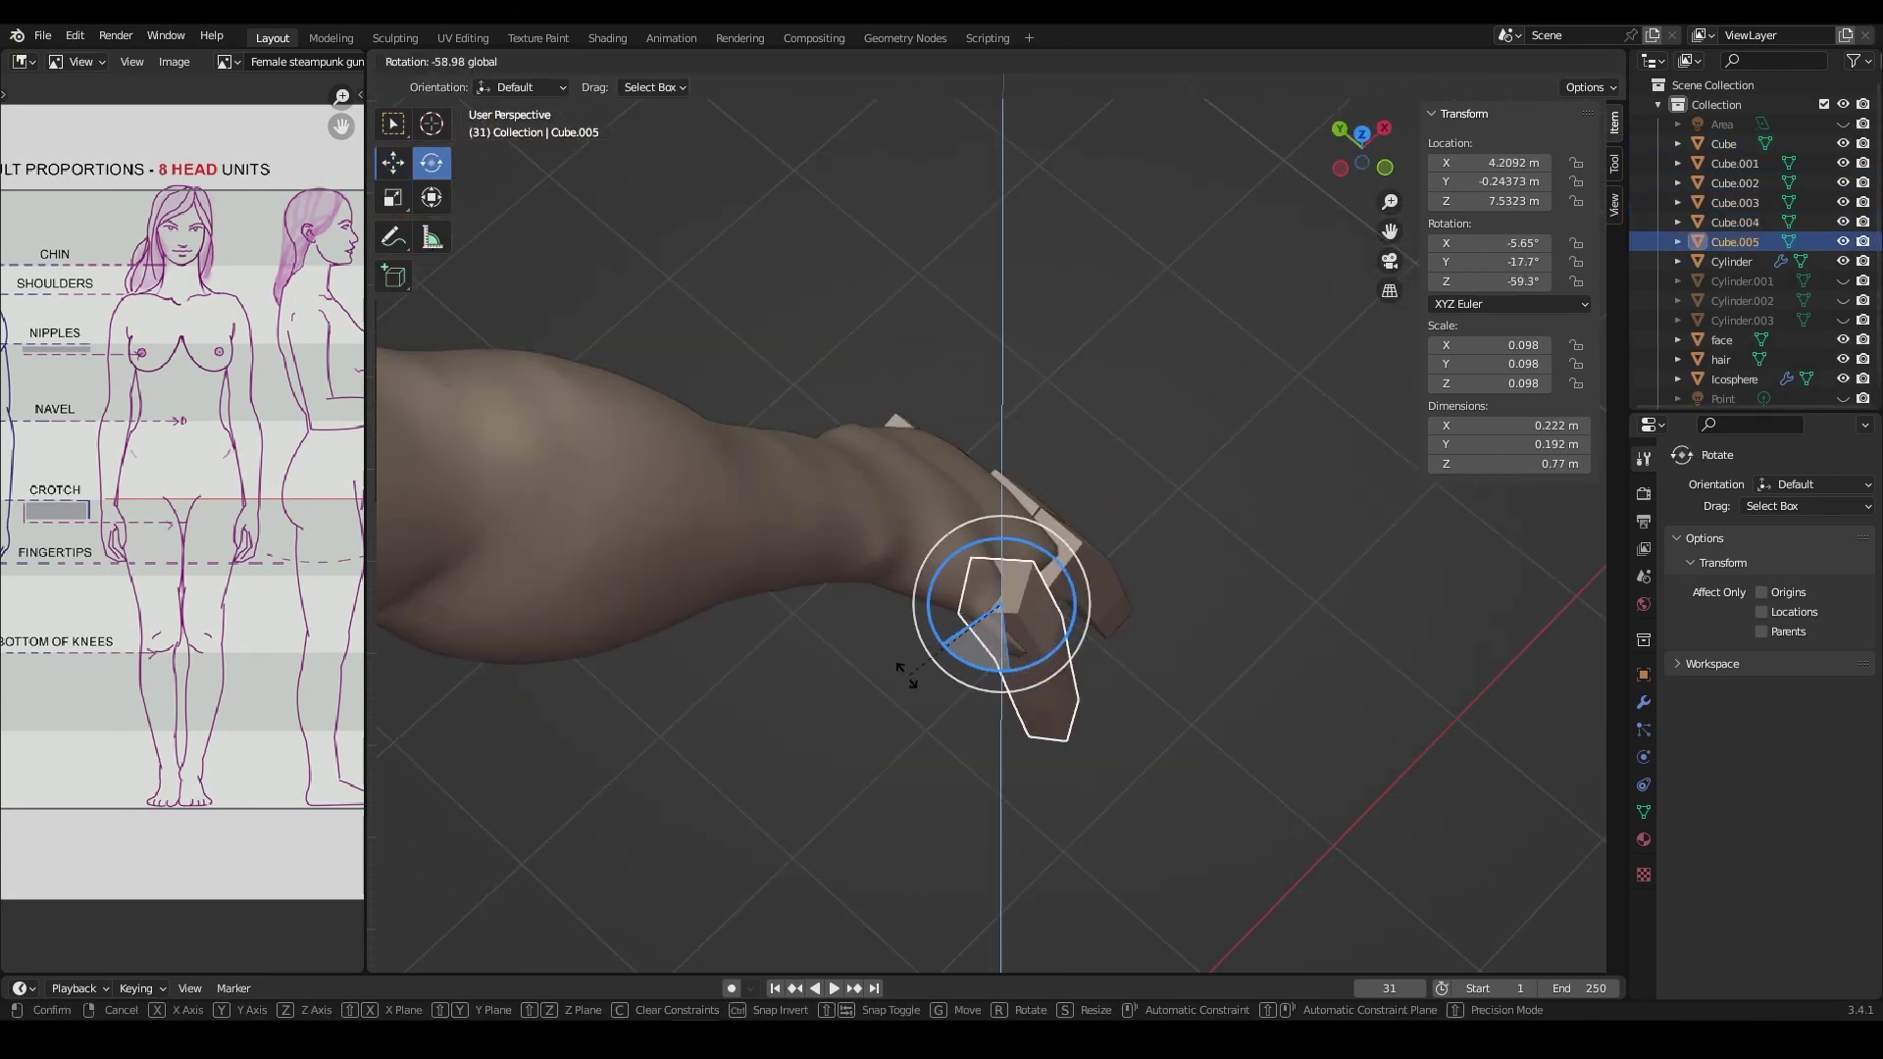
click(904, 675)
Step: Rotate the thumb to lie along the hand, then sculpt on the arm mesh
mouse_move(1014, 624)
middle_down()
mouse_move(1114, 475)
mouse_move(1075, 459)
mouse_move(1057, 504)
middle_up()
key(r)
click(1115, 476)
click(1057, 504)
key(ctrl+Tab)
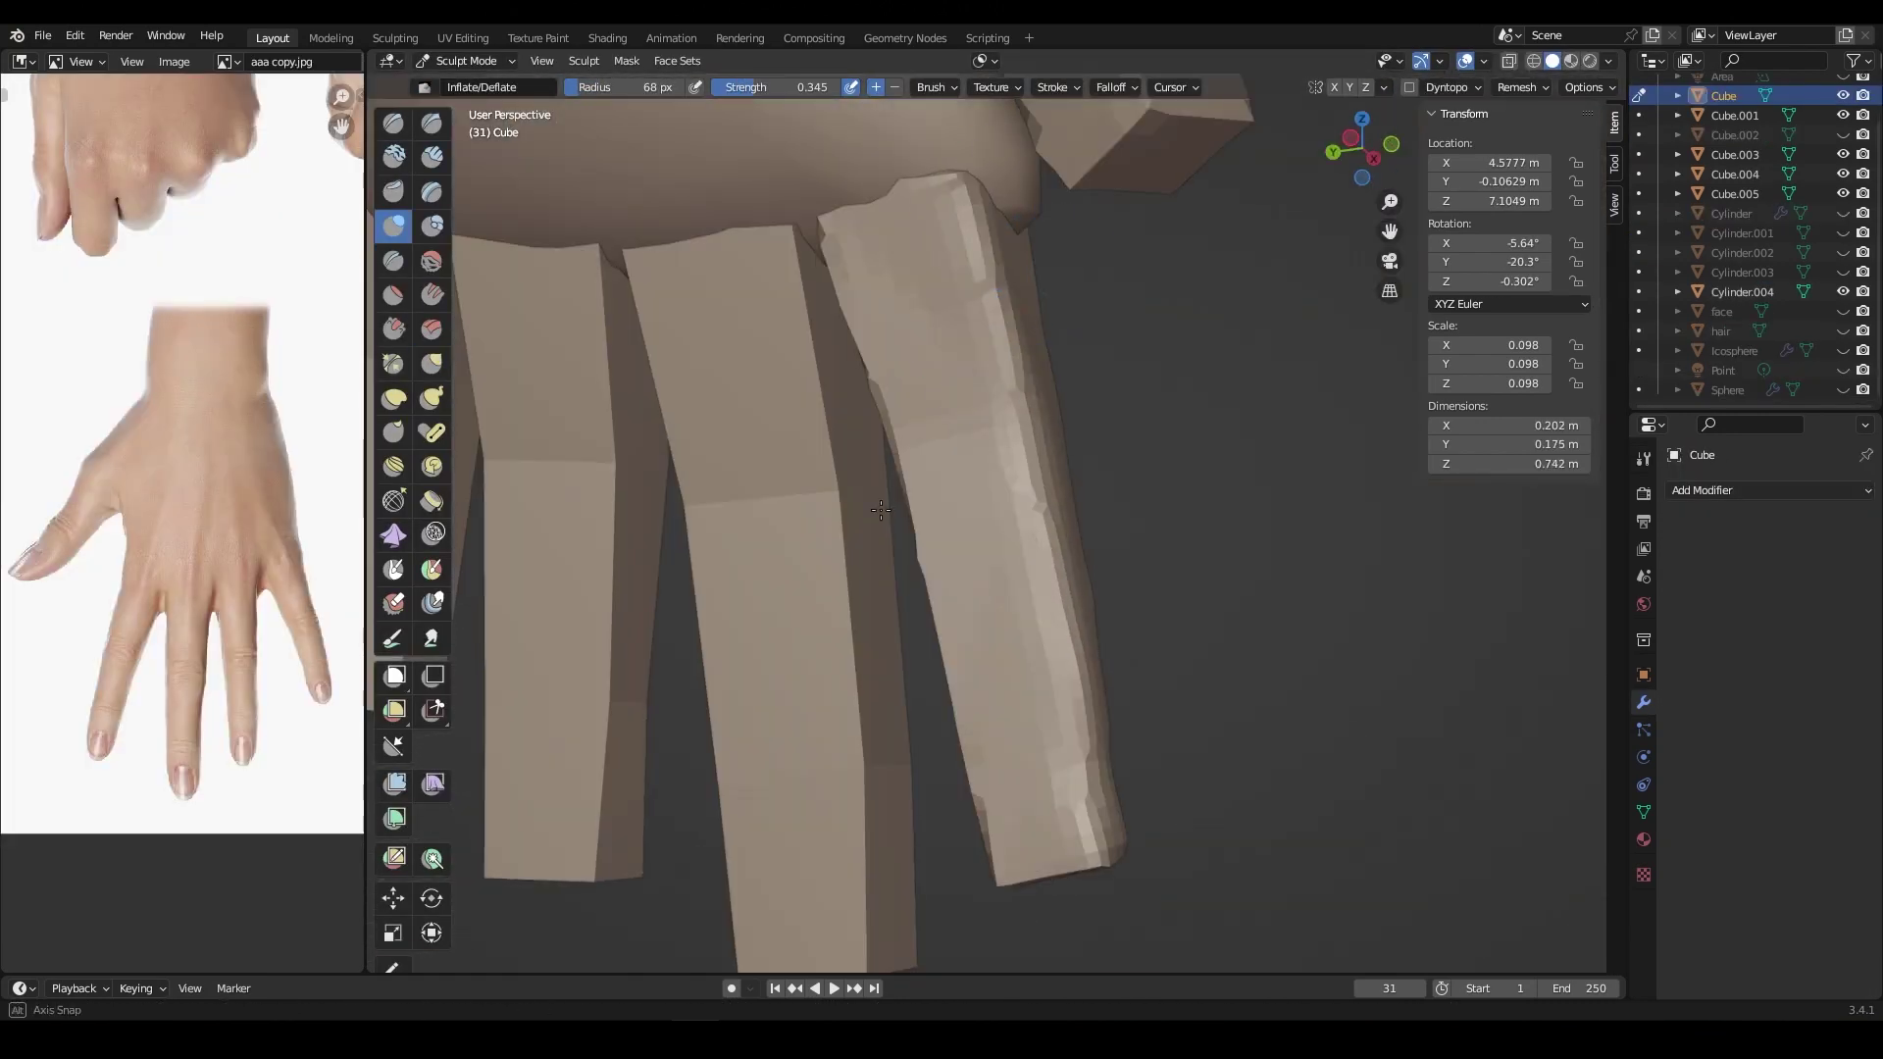
Step: Stretch the finger block slightly longer with the Grab brush
key(g)
scroll(1030, 820, up, 3)
scroll(888, 681, up, 2)
drag(912, 706, 889, 682)
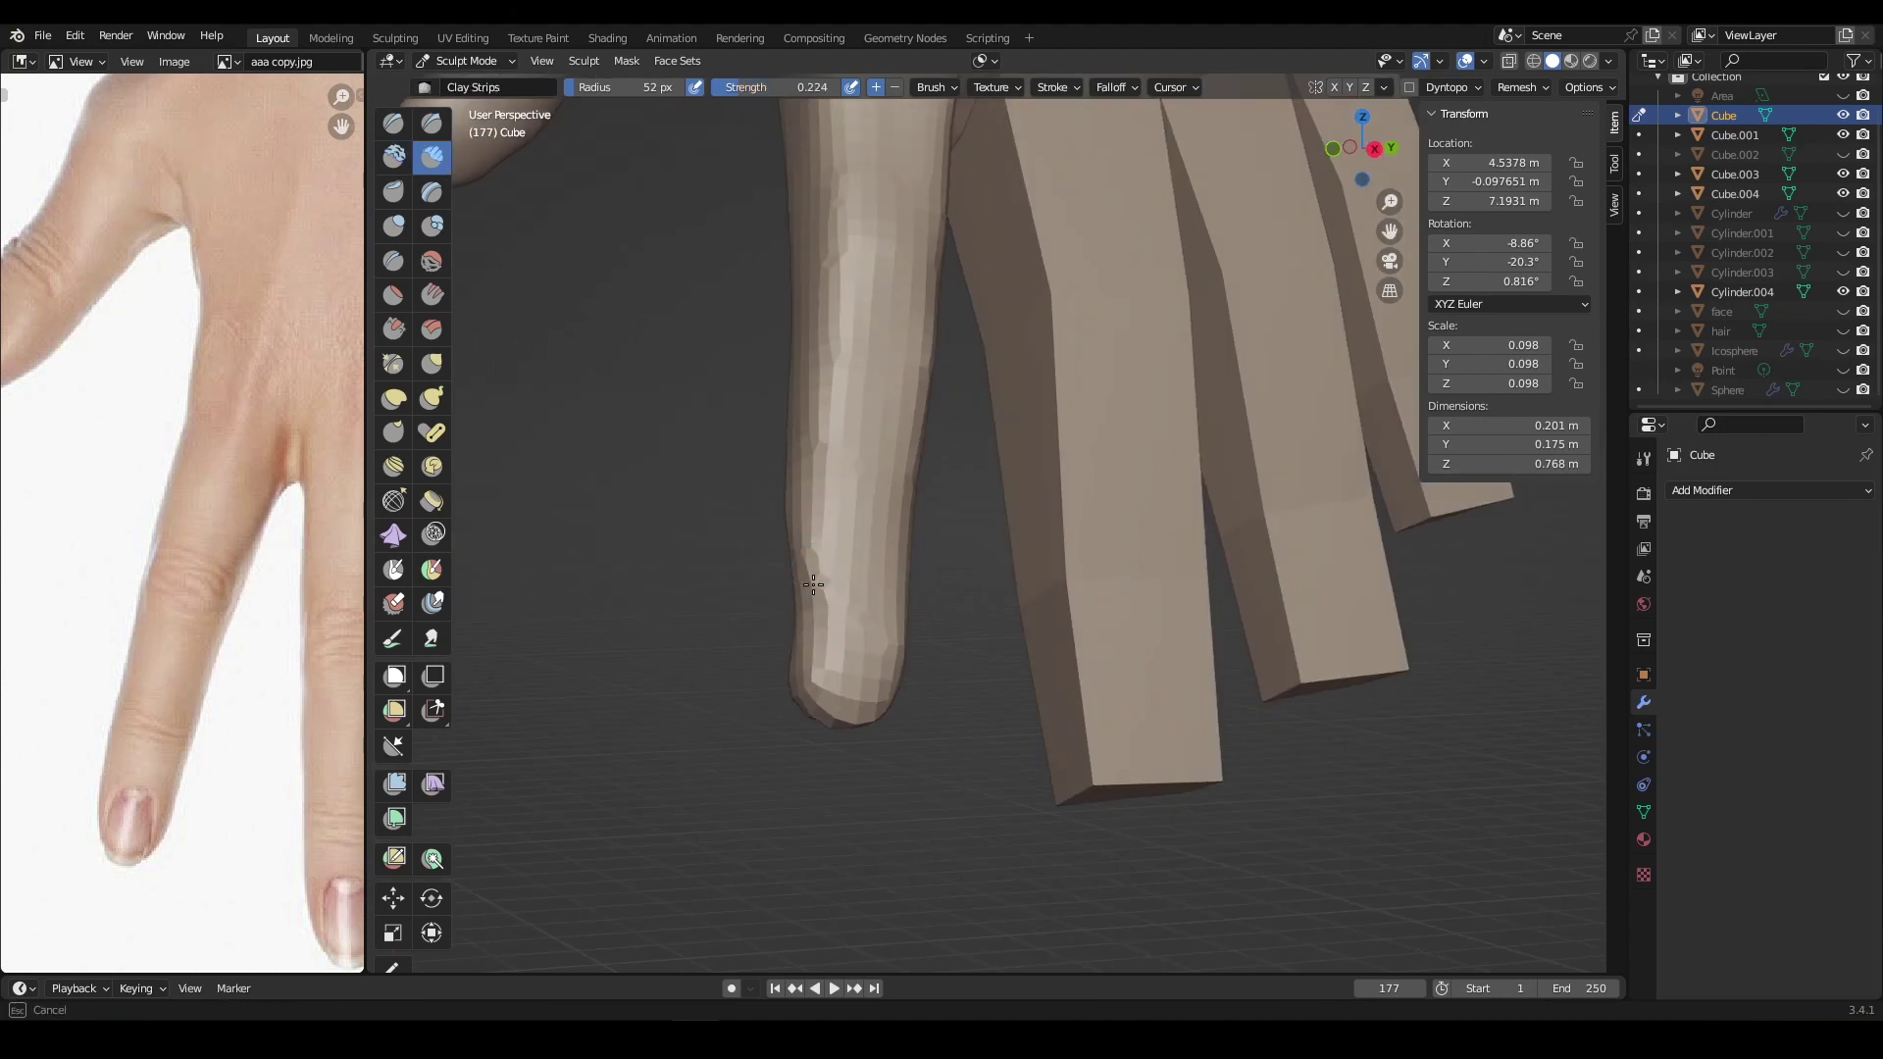
middle_drag(813, 584, 796, 384)
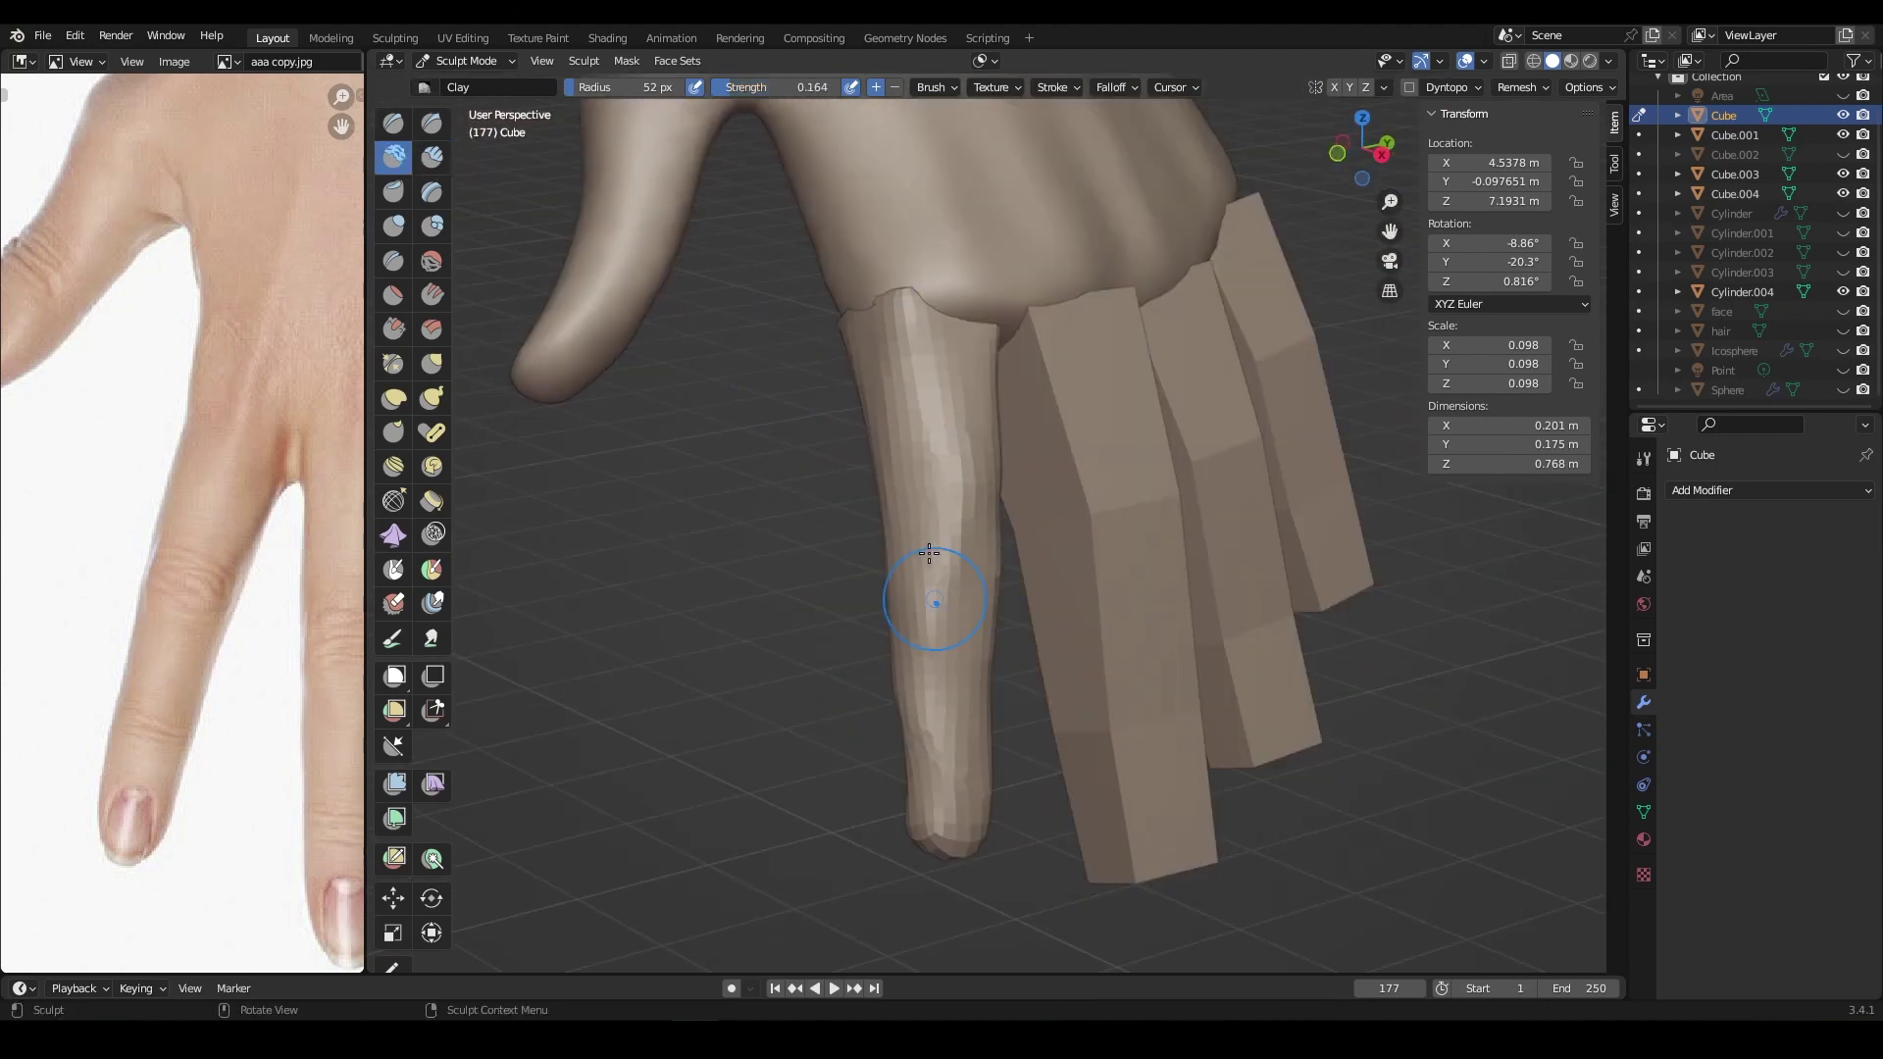
middle_drag(929, 554, 883, 513)
key(g)
scroll(1089, 496, up, 5)
middle_drag(1089, 496, 1000, 645)
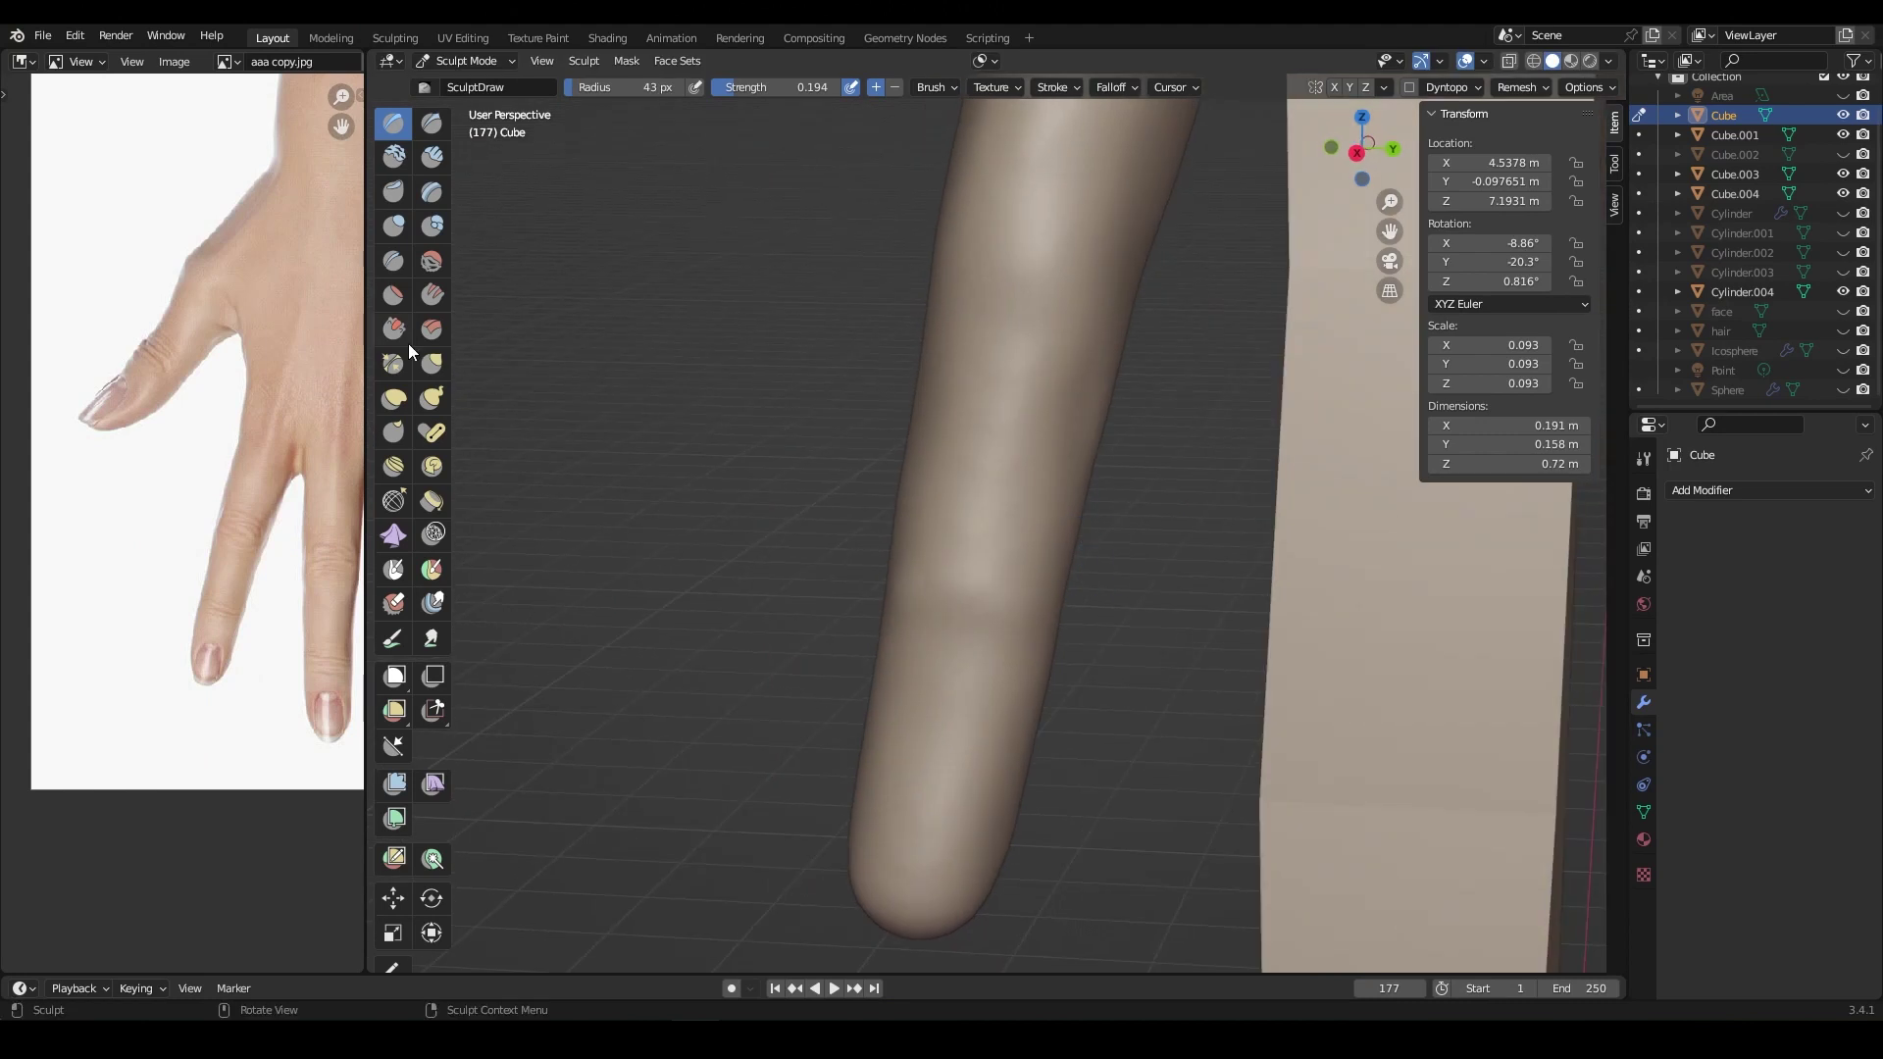
Step: Shorten the finger slightly and set a 26 px Draw brush size
click(431, 362)
mouse_move(1190, 811)
middle_down()
mouse_move(1110, 655)
mouse_move(1009, 672)
middle_up()
middle_drag(235, 588, 273, 671)
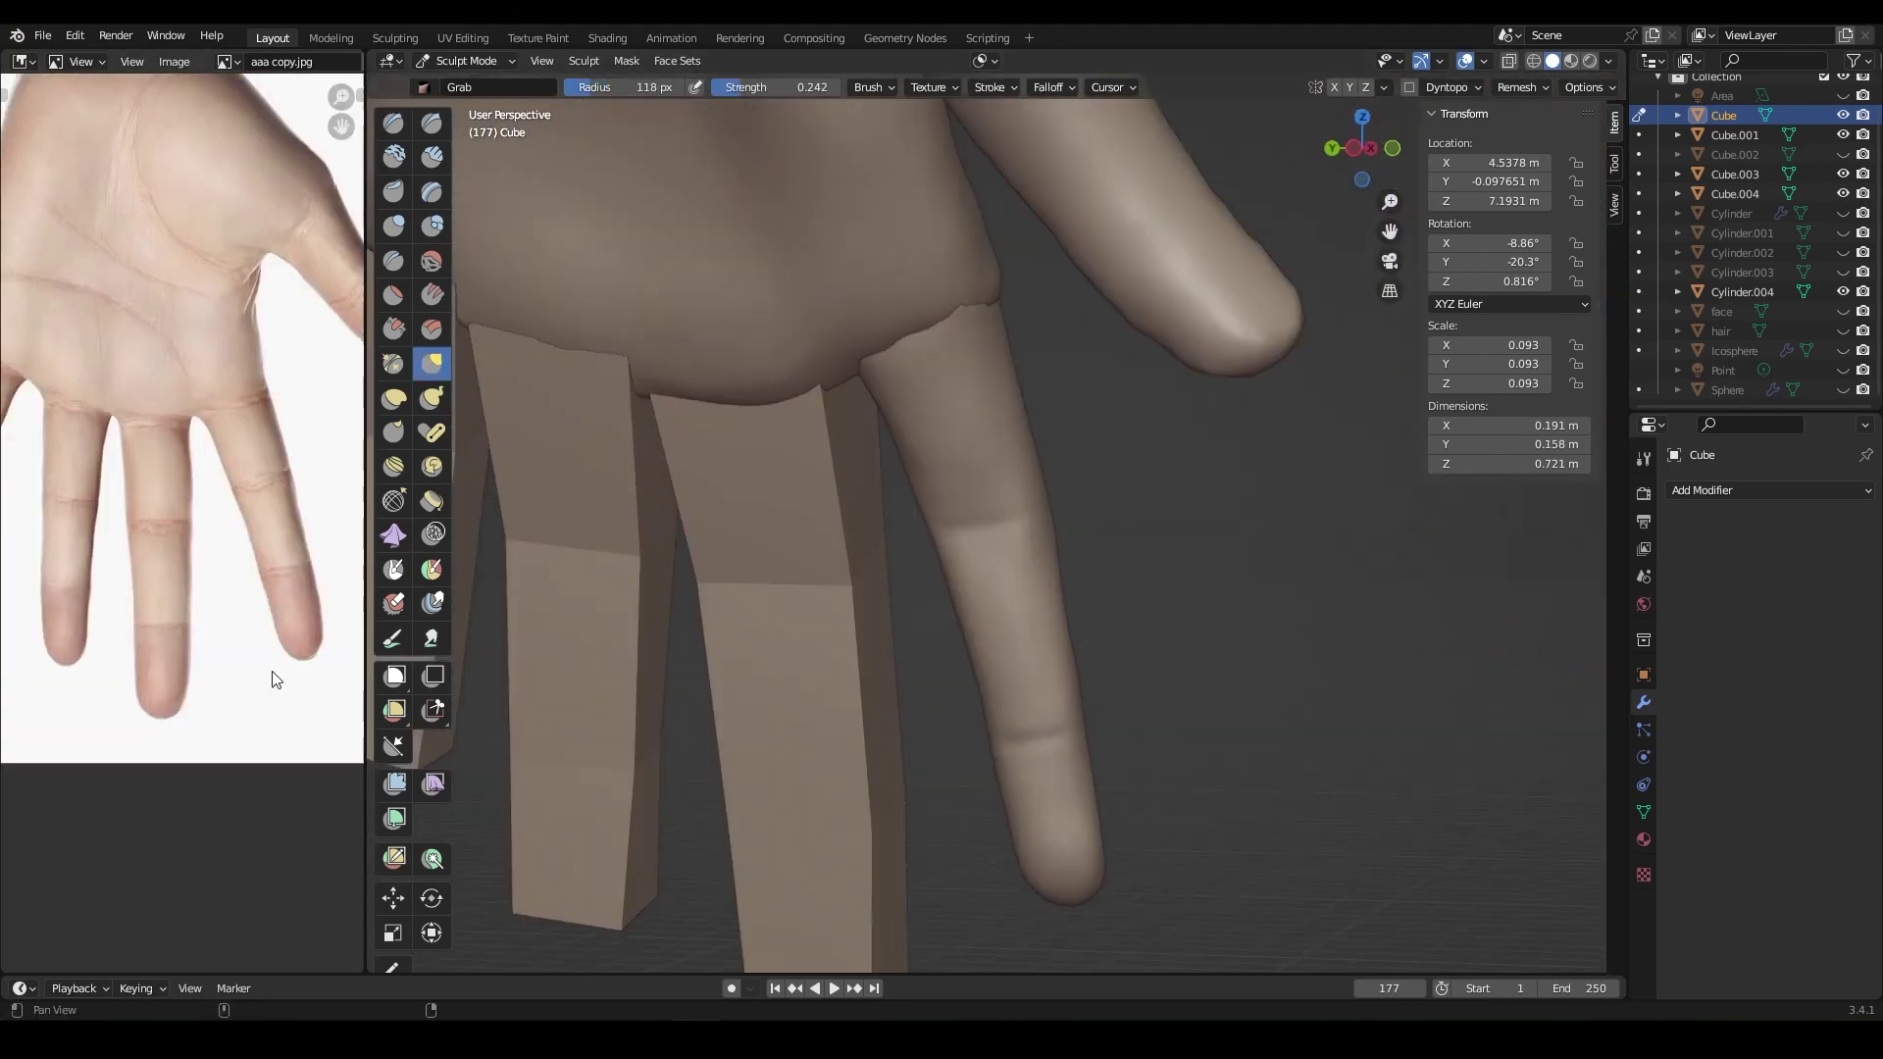
click(466, 61)
mouse_move(863, 491)
middle_down()
mouse_move(1092, 594)
mouse_move(950, 787)
mouse_move(981, 686)
mouse_move(1029, 715)
middle_up()
key(x)
key(f)
click(862, 478)
mouse_move(862, 478)
middle_down()
mouse_move(949, 639)
mouse_move(1042, 421)
mouse_move(974, 543)
mouse_move(993, 389)
mouse_move(875, 525)
mouse_move(1115, 673)
mouse_move(1148, 530)
mouse_move(1099, 588)
mouse_move(1059, 549)
mouse_move(1078, 568)
middle_up()
key(g)
Step: Mask the fingernail area, invert the mask, and sculpt the nail with the Draw brush
key(m)
mouse_move(1079, 569)
mouse_down()
mouse_move(1137, 637)
mouse_move(1039, 588)
mouse_up()
mouse_move(1039, 588)
middle_down()
mouse_move(959, 551)
mouse_move(1378, 597)
mouse_move(1124, 570)
middle_up()
middle_drag(1005, 579, 922, 579)
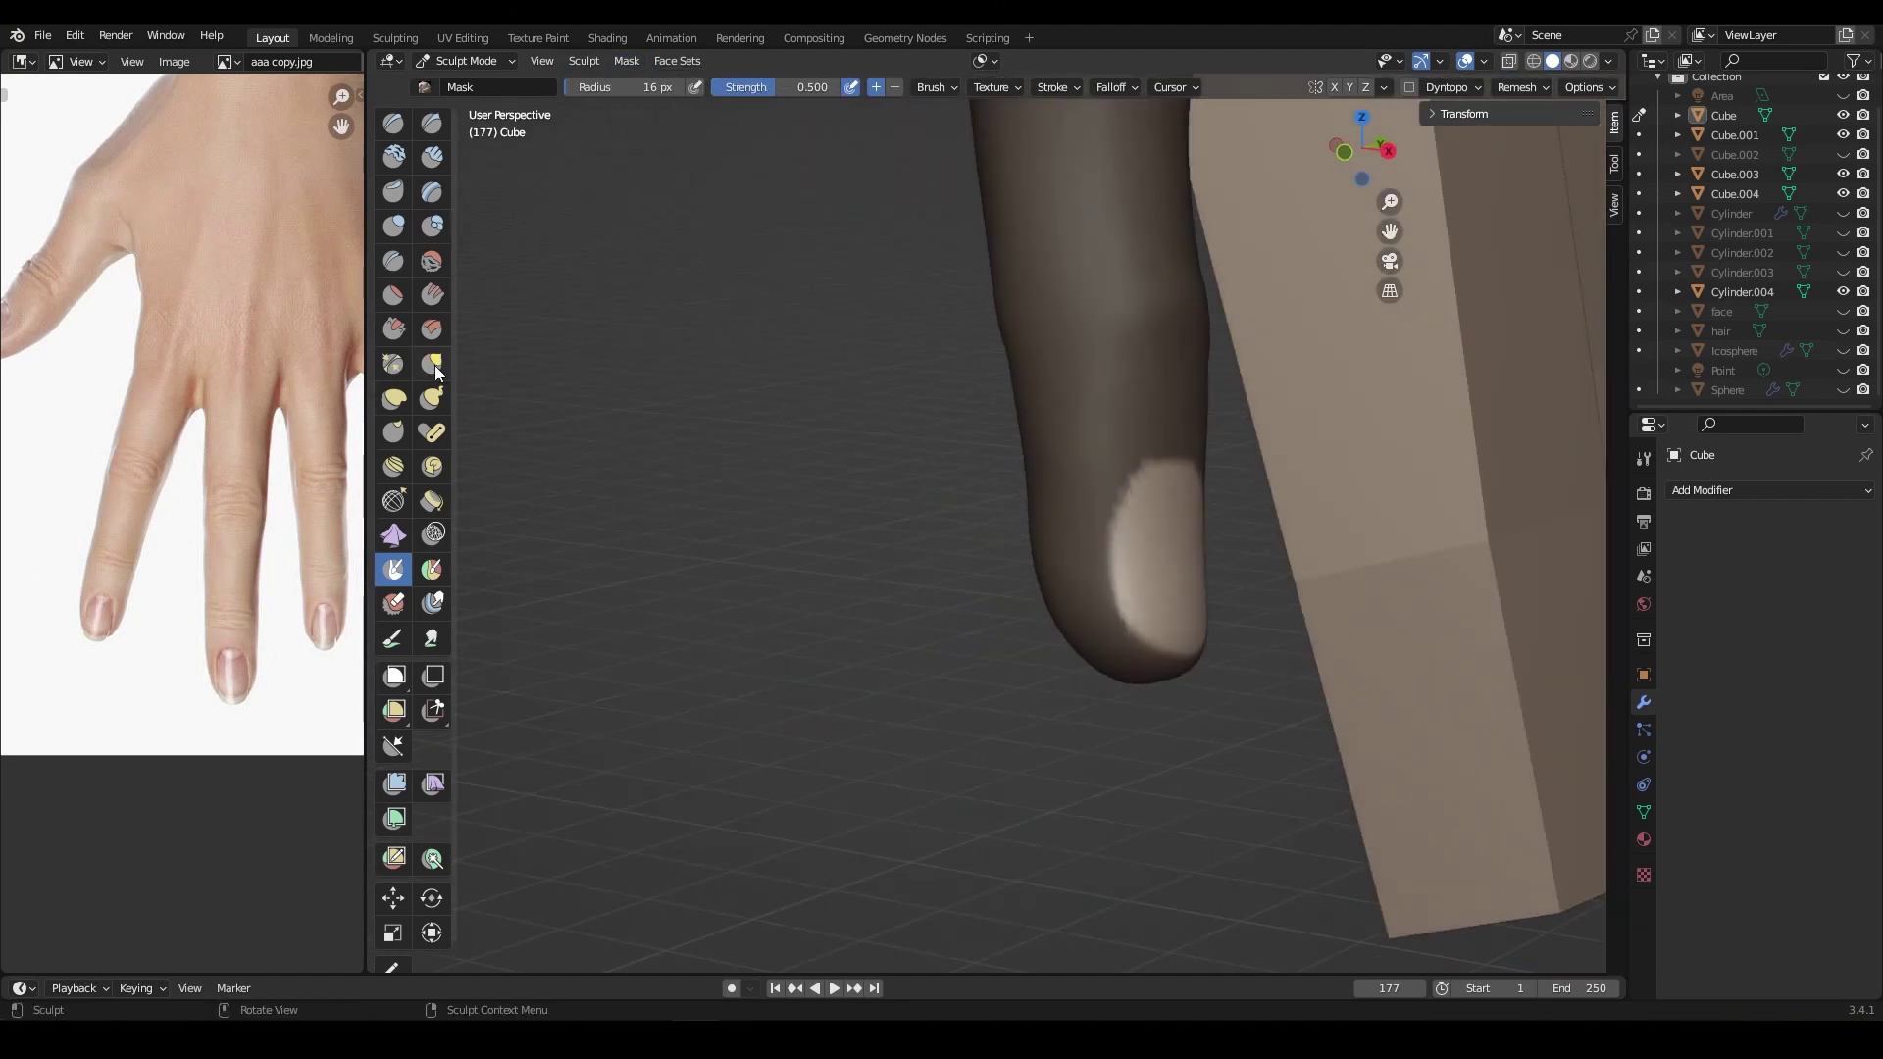
mouse_move(1119, 595)
middle_down()
mouse_move(1073, 526)
mouse_move(863, 588)
mouse_move(1246, 539)
mouse_move(1031, 708)
middle_up()
click(626, 60)
click(649, 91)
click(394, 123)
mouse_move(932, 510)
middle_down()
mouse_move(883, 461)
mouse_move(854, 580)
mouse_move(883, 490)
mouse_move(932, 510)
mouse_move(971, 293)
mouse_move(1101, 644)
mouse_move(921, 294)
mouse_move(1101, 603)
mouse_move(1023, 716)
middle_up()
scroll(1059, 647, up, 4)
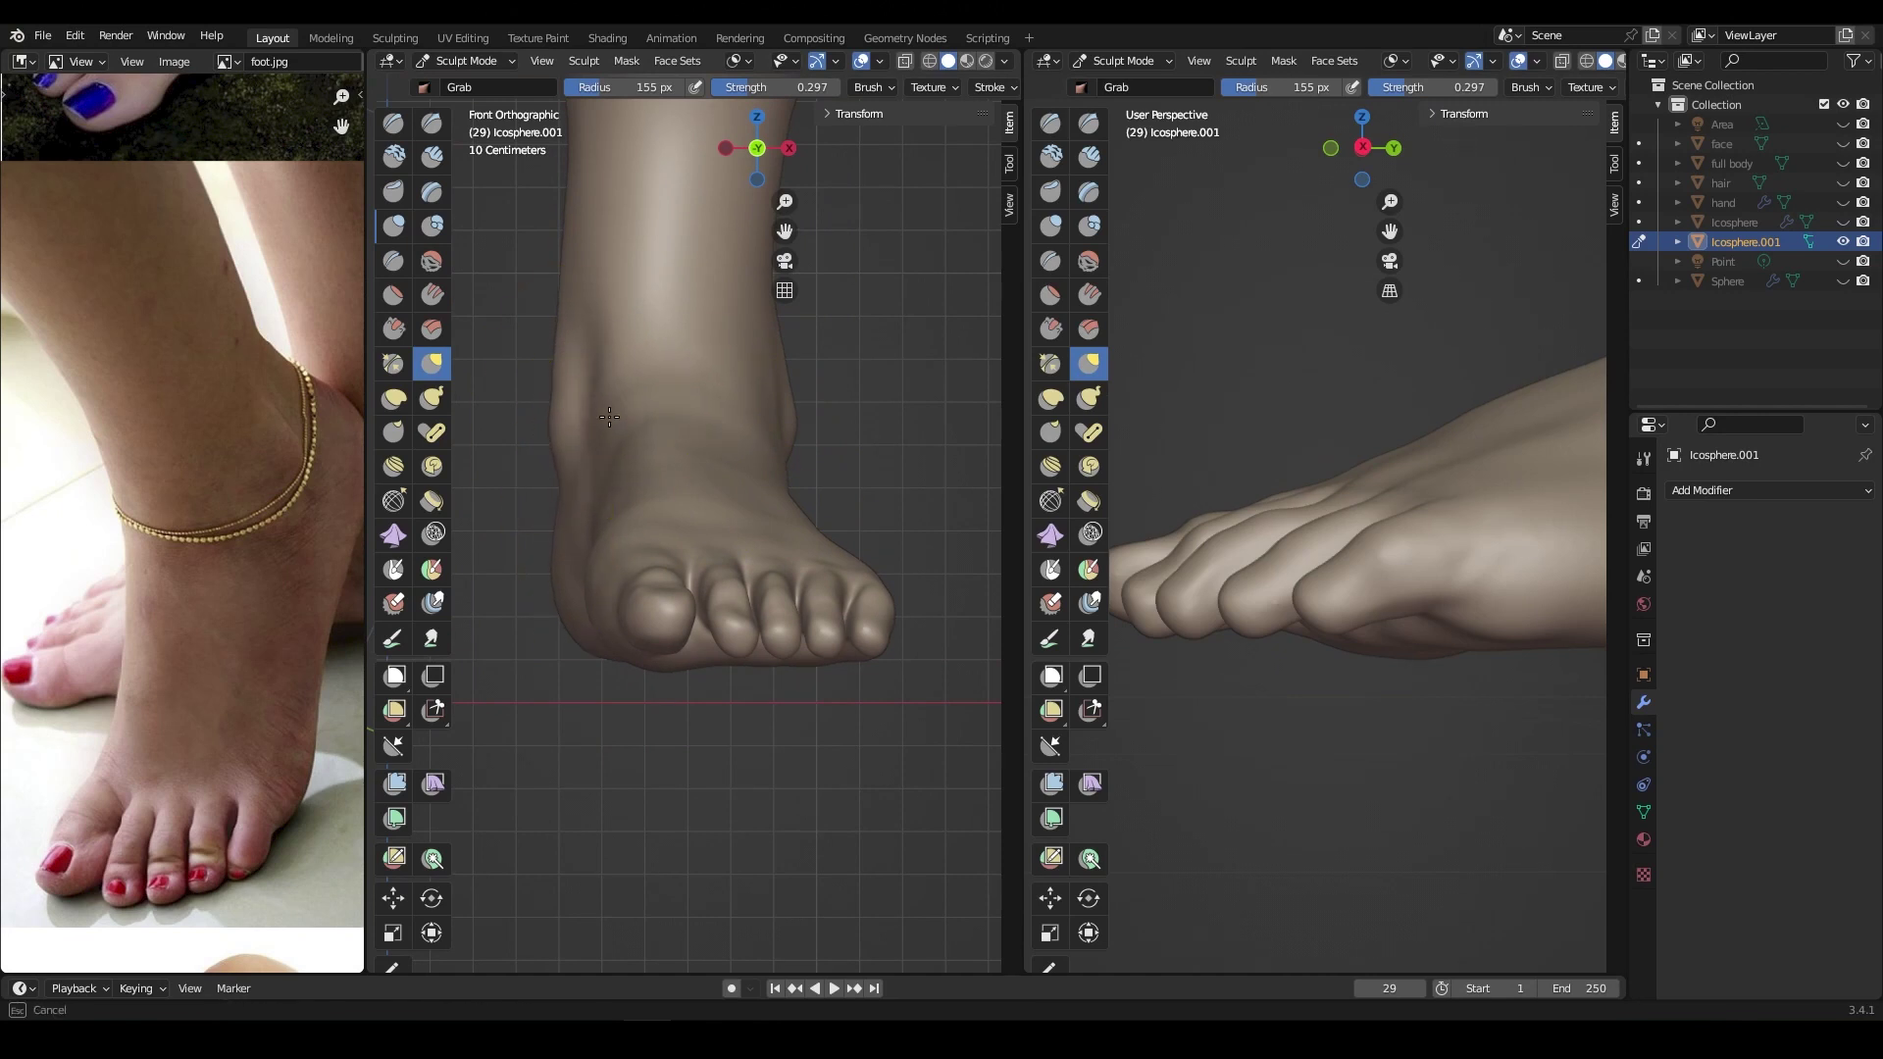
Step: Orbit around the foot to inspect the toes and ankle from the side
scroll(810, 508, up, 4)
middle_drag(1151, 579, 1372, 549)
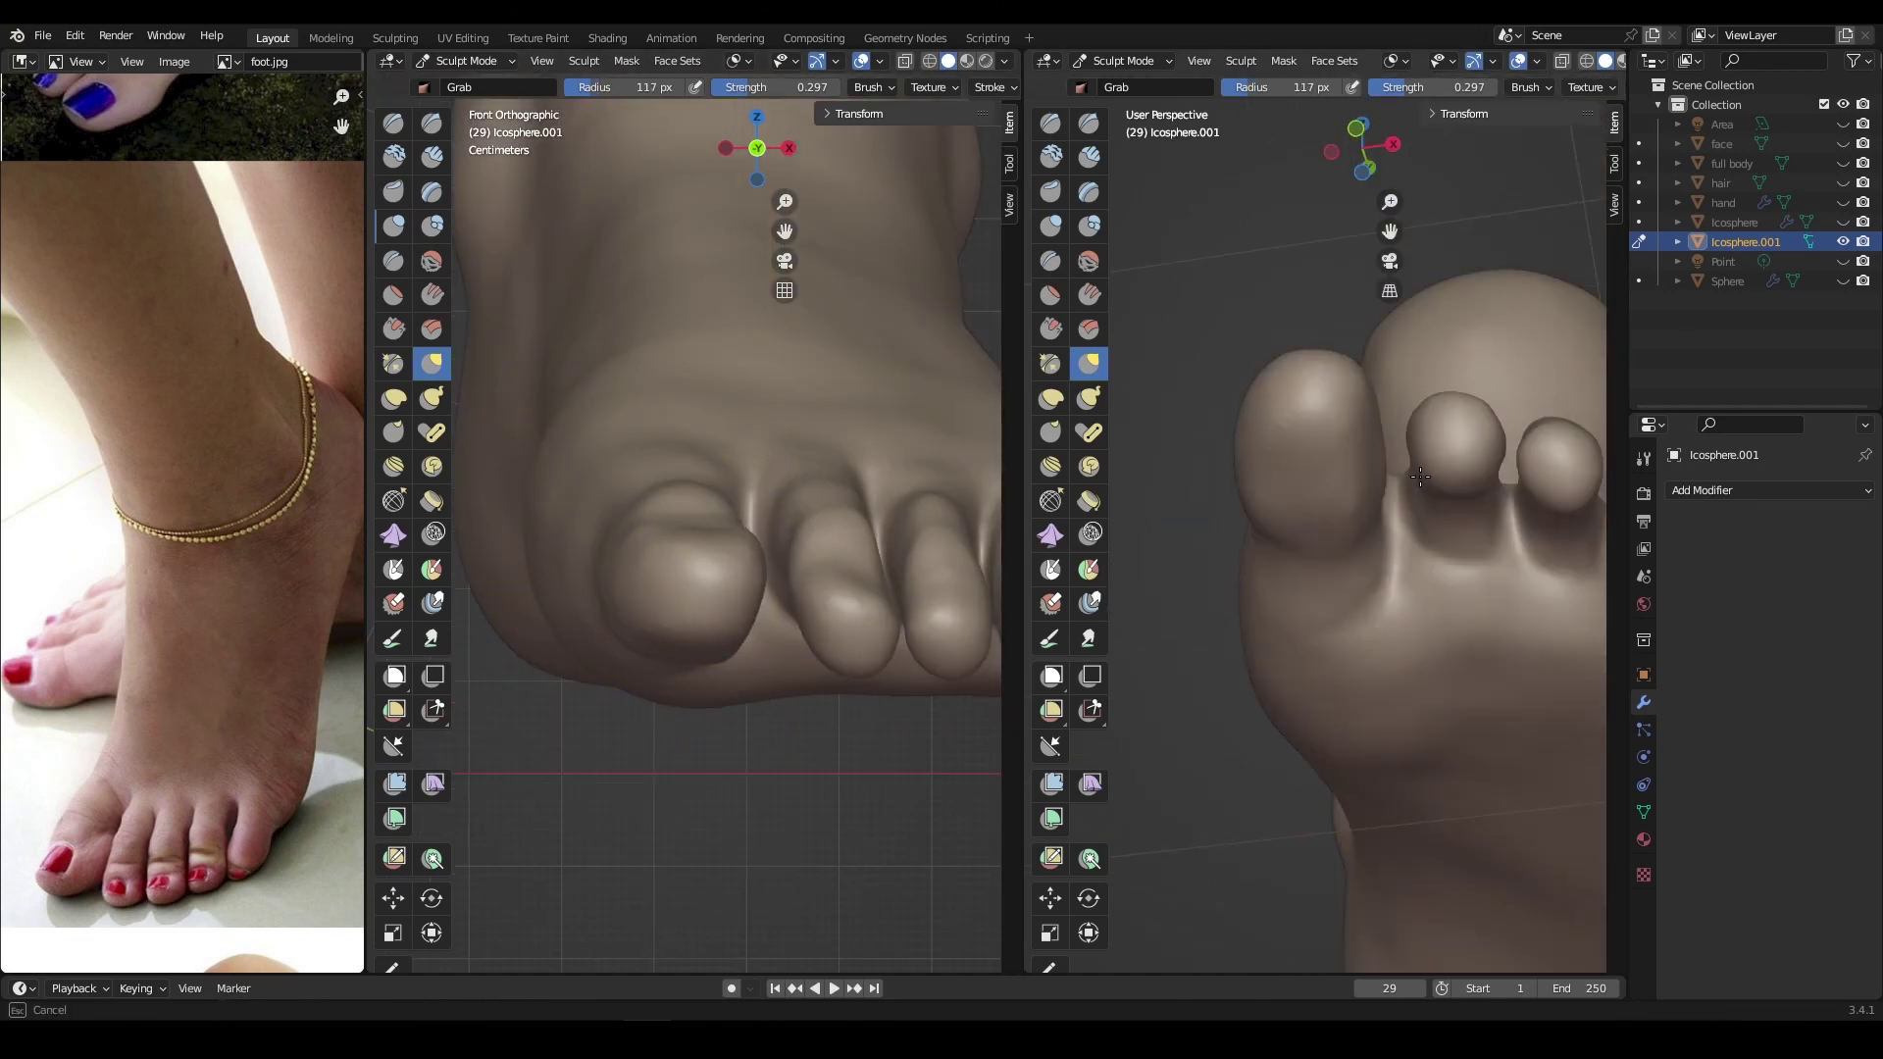
scroll(628, 608, down, 3)
mouse_move(1275, 588)
middle_down()
mouse_move(1280, 533)
mouse_move(1266, 607)
mouse_move(1364, 598)
mouse_move(1383, 632)
middle_up()
scroll(1266, 607, up, 4)
mouse_move(858, 481)
middle_down()
mouse_move(631, 766)
mouse_move(782, 504)
middle_up()
Step: Set the Grab brush strength, then switch to the Inflate/Deflate brush for the toes
key(g)
key(shift+f)
mouse_move(1353, 510)
middle_down()
mouse_move(1393, 451)
mouse_move(1413, 460)
middle_up()
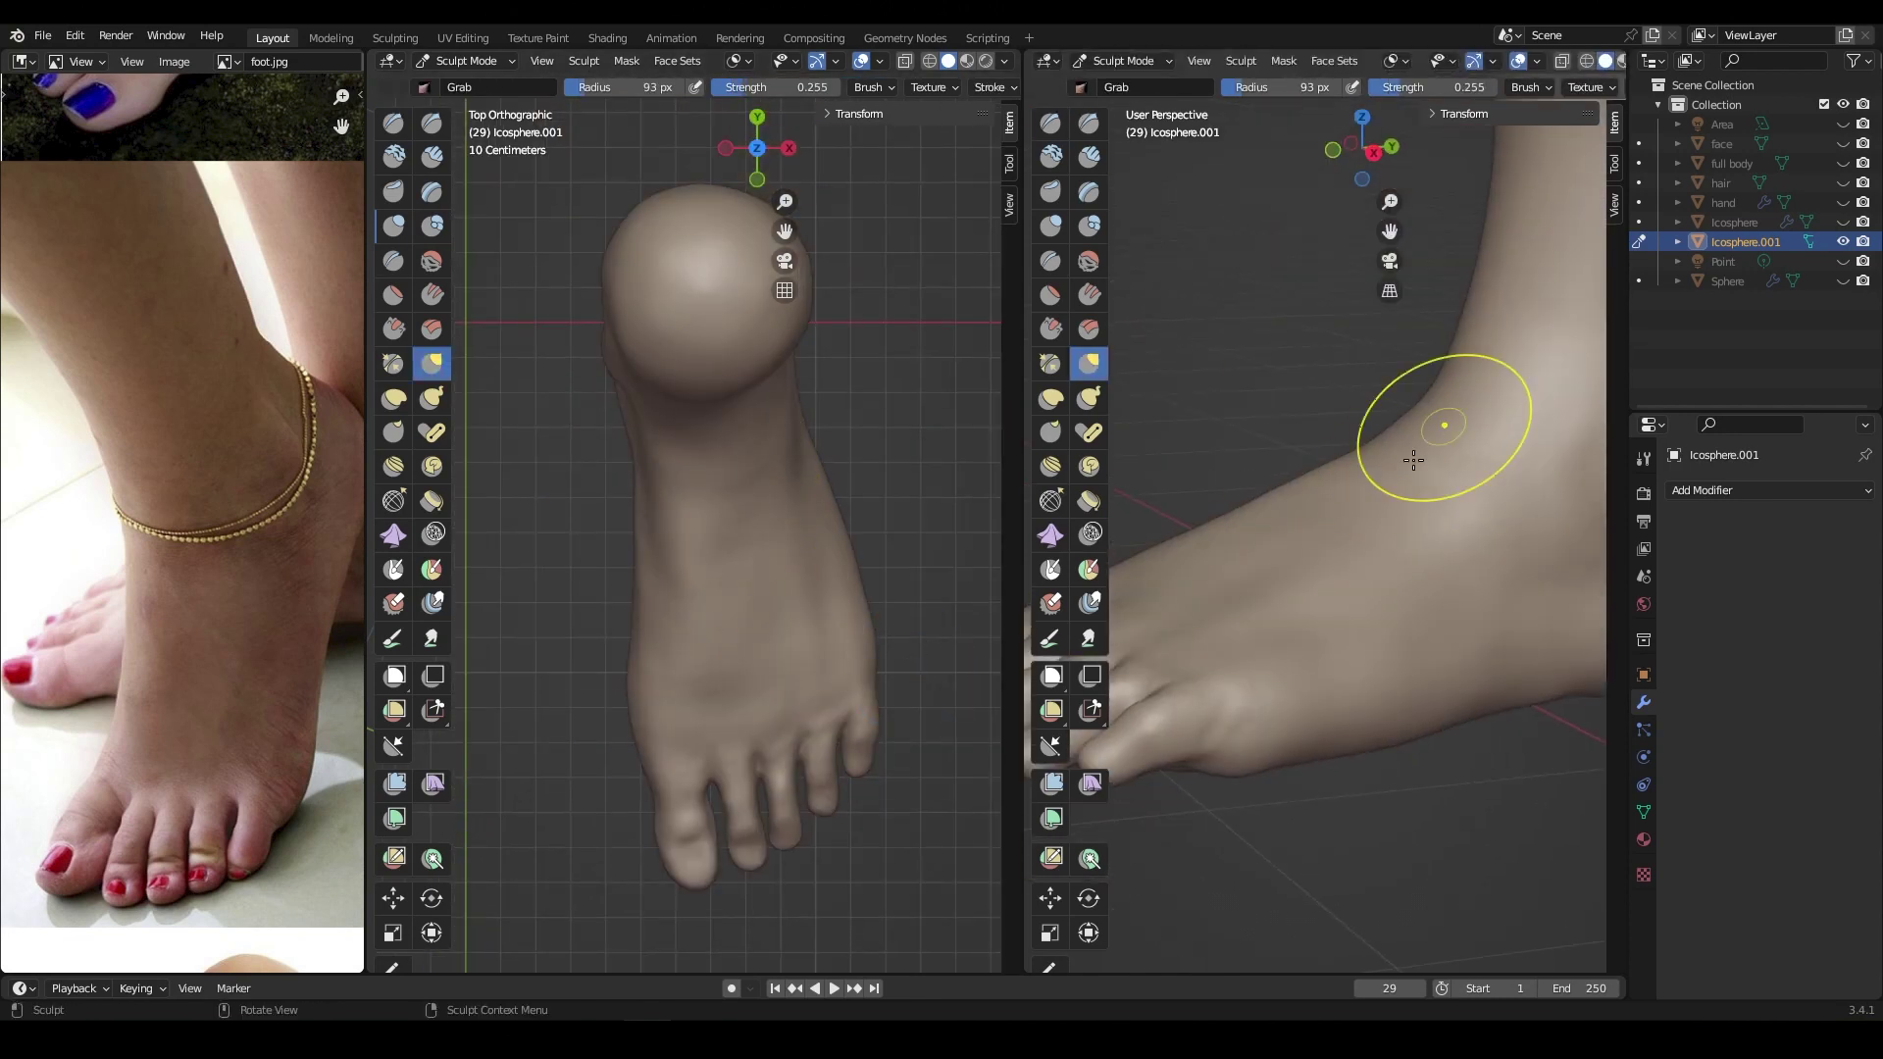
mouse_move(1442, 527)
middle_down()
mouse_move(1460, 577)
mouse_move(1373, 589)
middle_up()
key(shift+f)
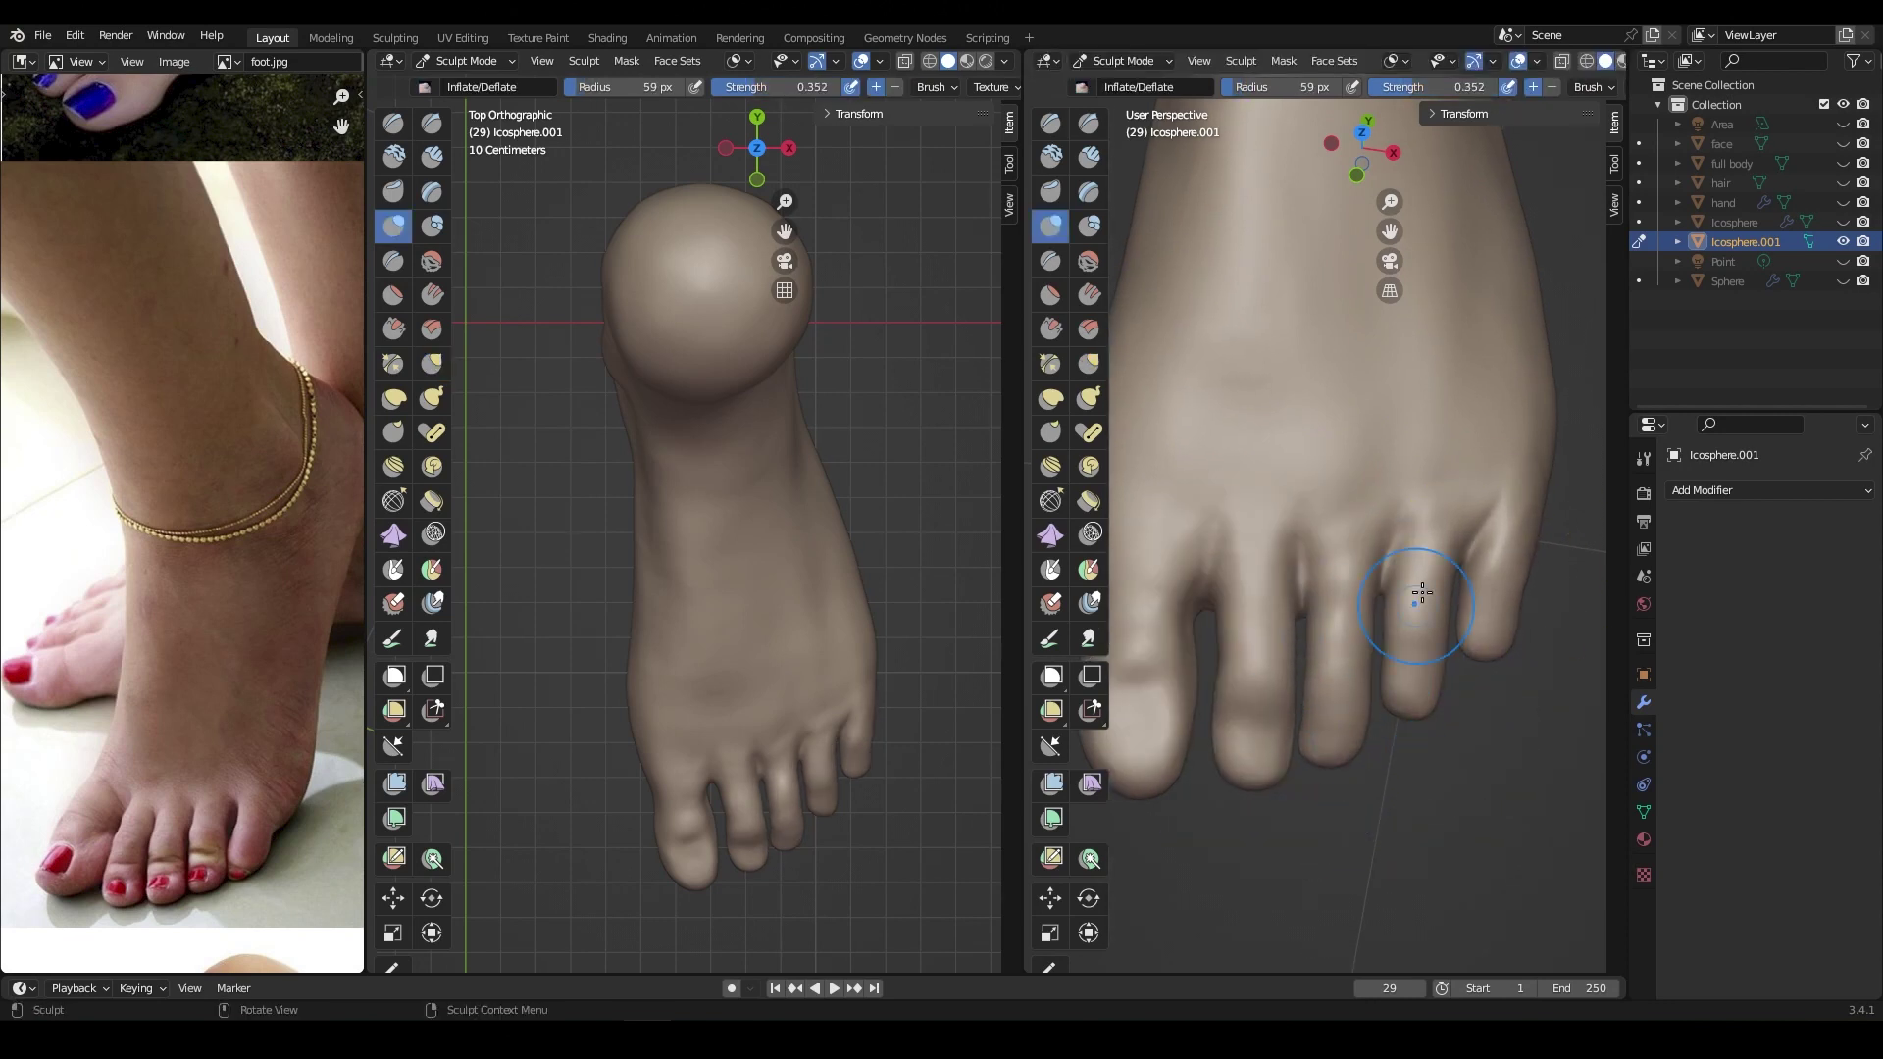
middle_drag(1226, 686, 1414, 428)
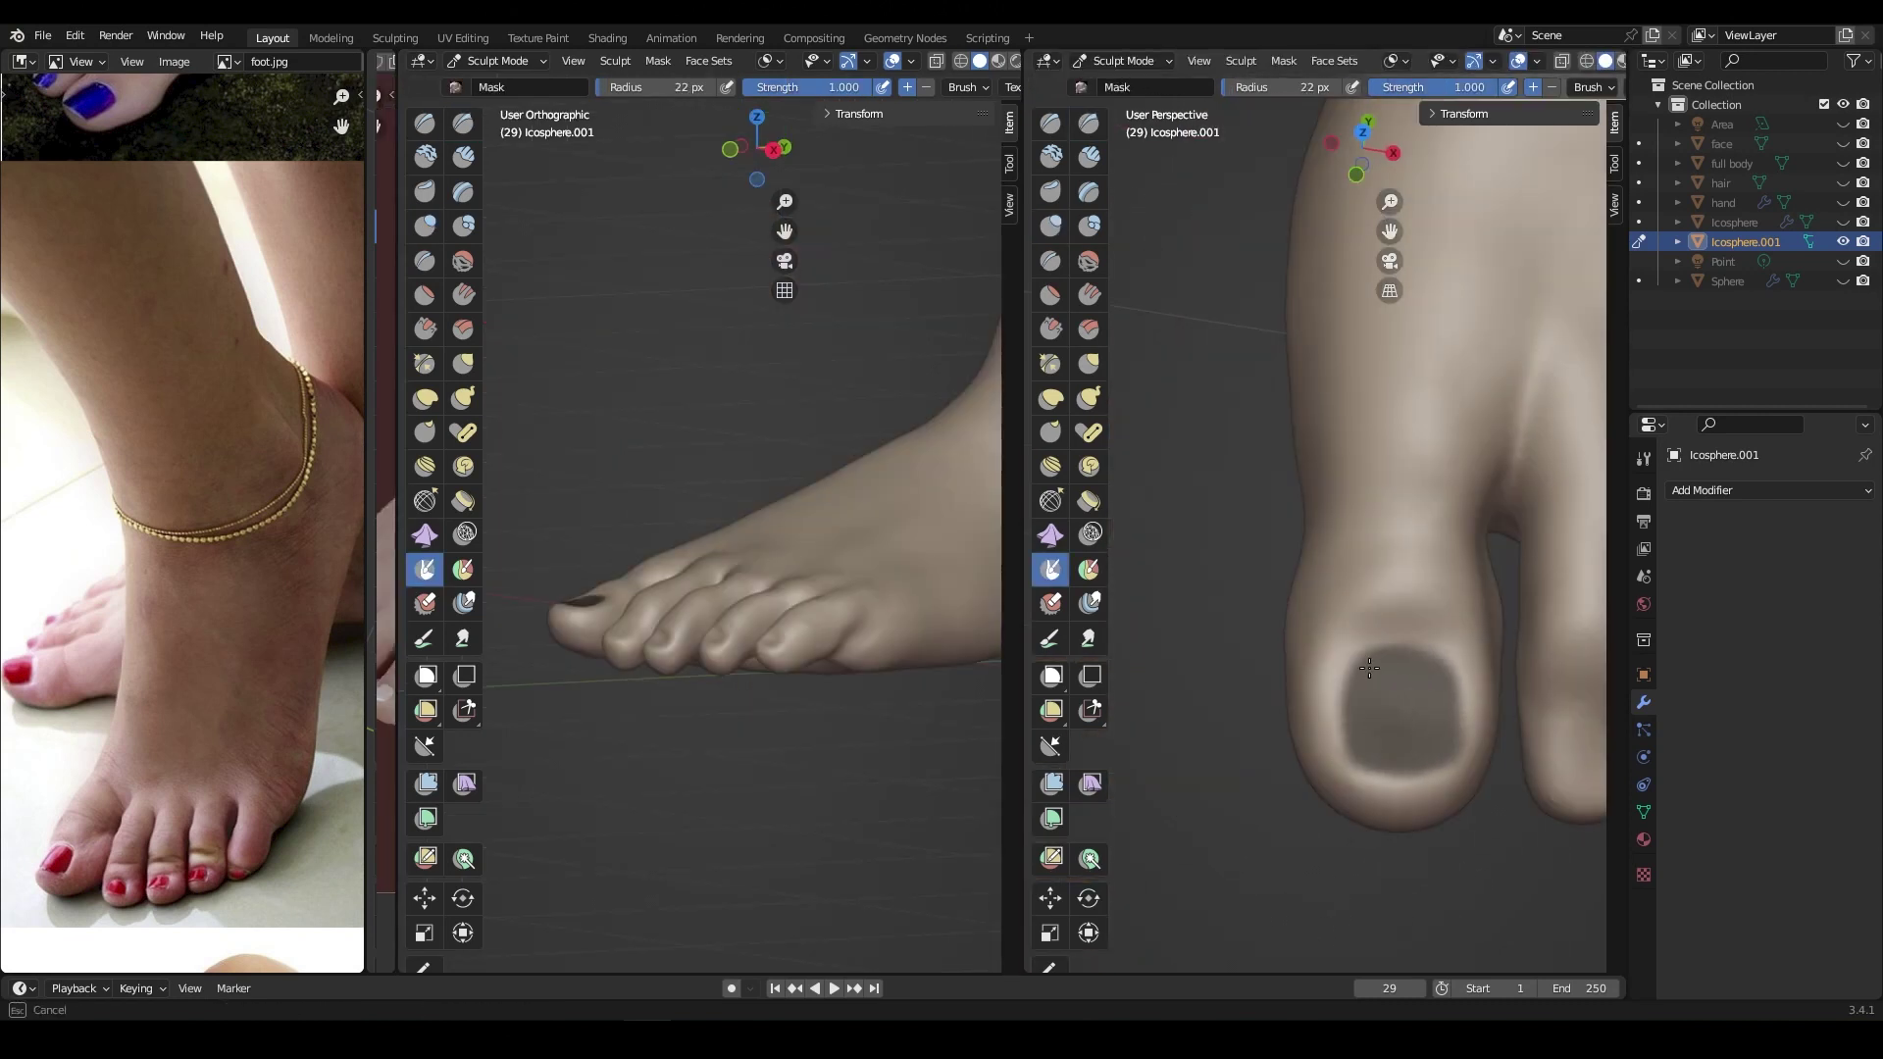
Step: Increase the brush strength while viewing the toes at an angle
middle_drag(1404, 758, 1362, 644)
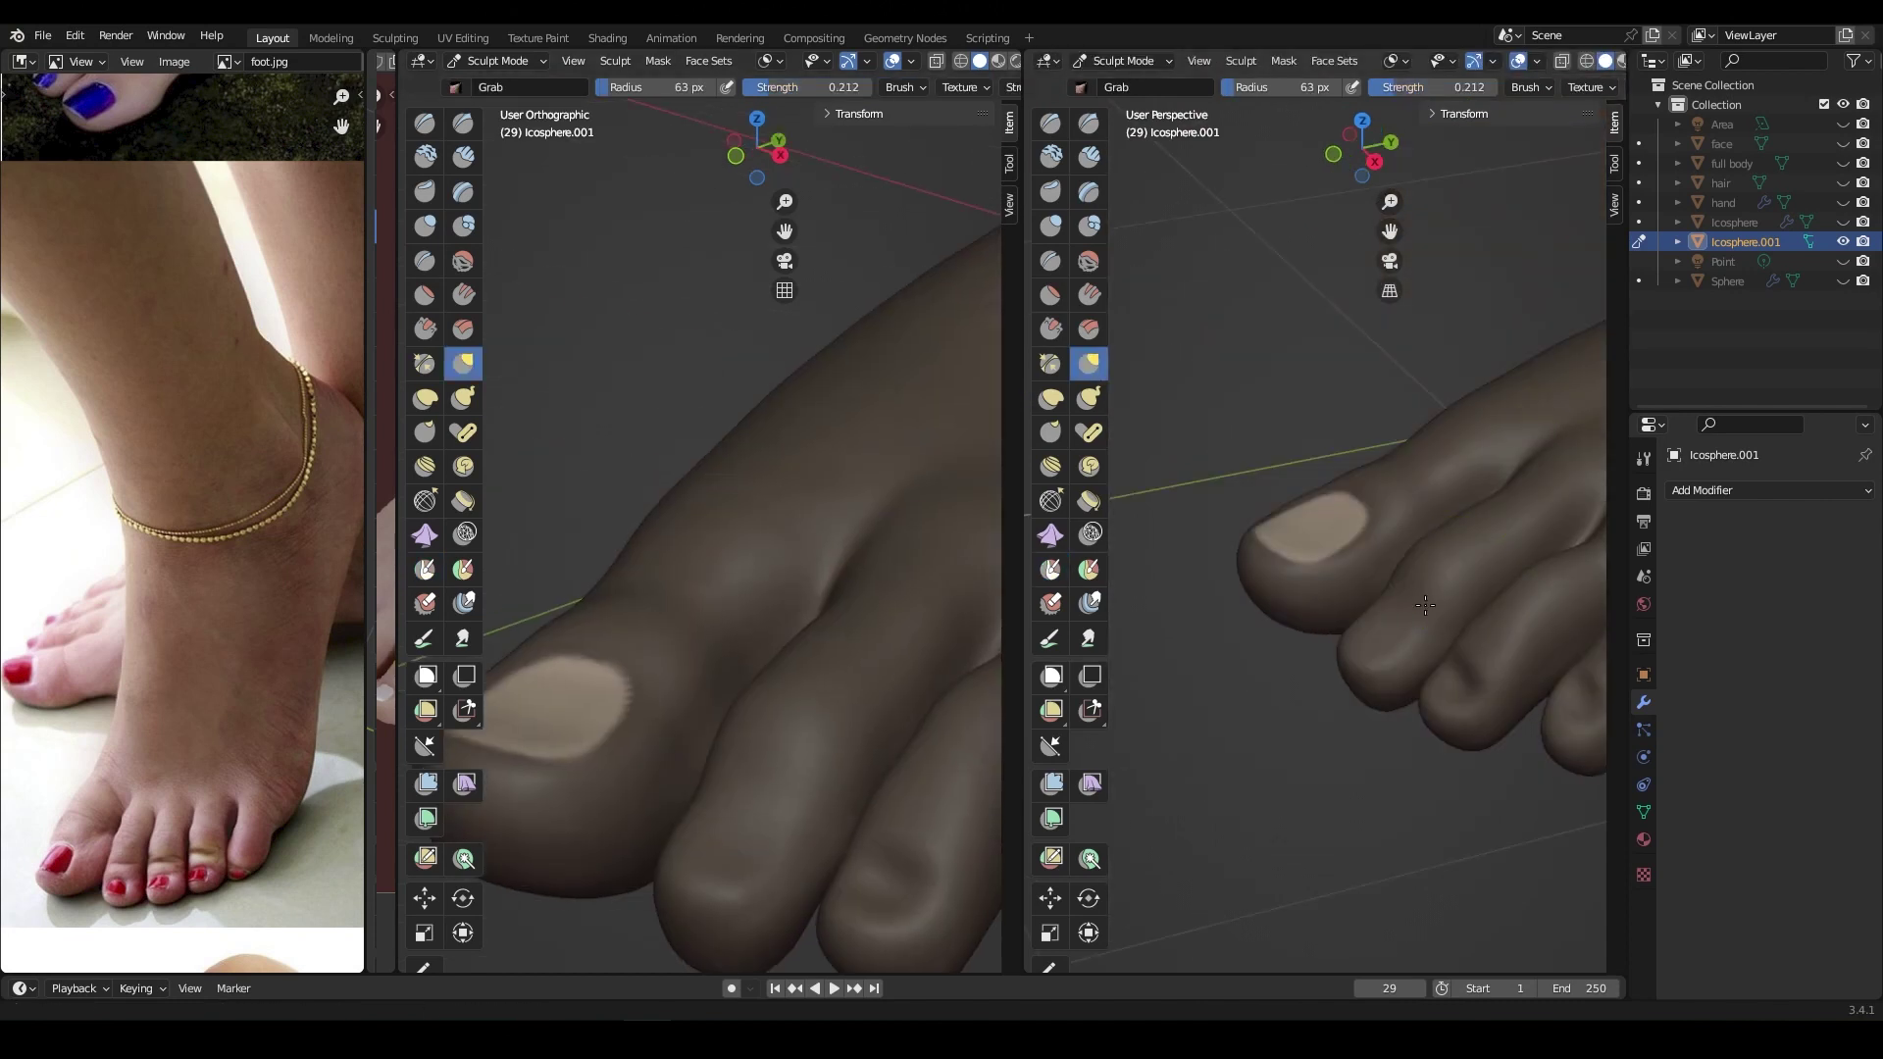
mouse_move(1268, 495)
middle_down()
mouse_move(1255, 549)
mouse_move(1283, 609)
mouse_move(1310, 559)
middle_up()
key(shift+f)
click(1255, 549)
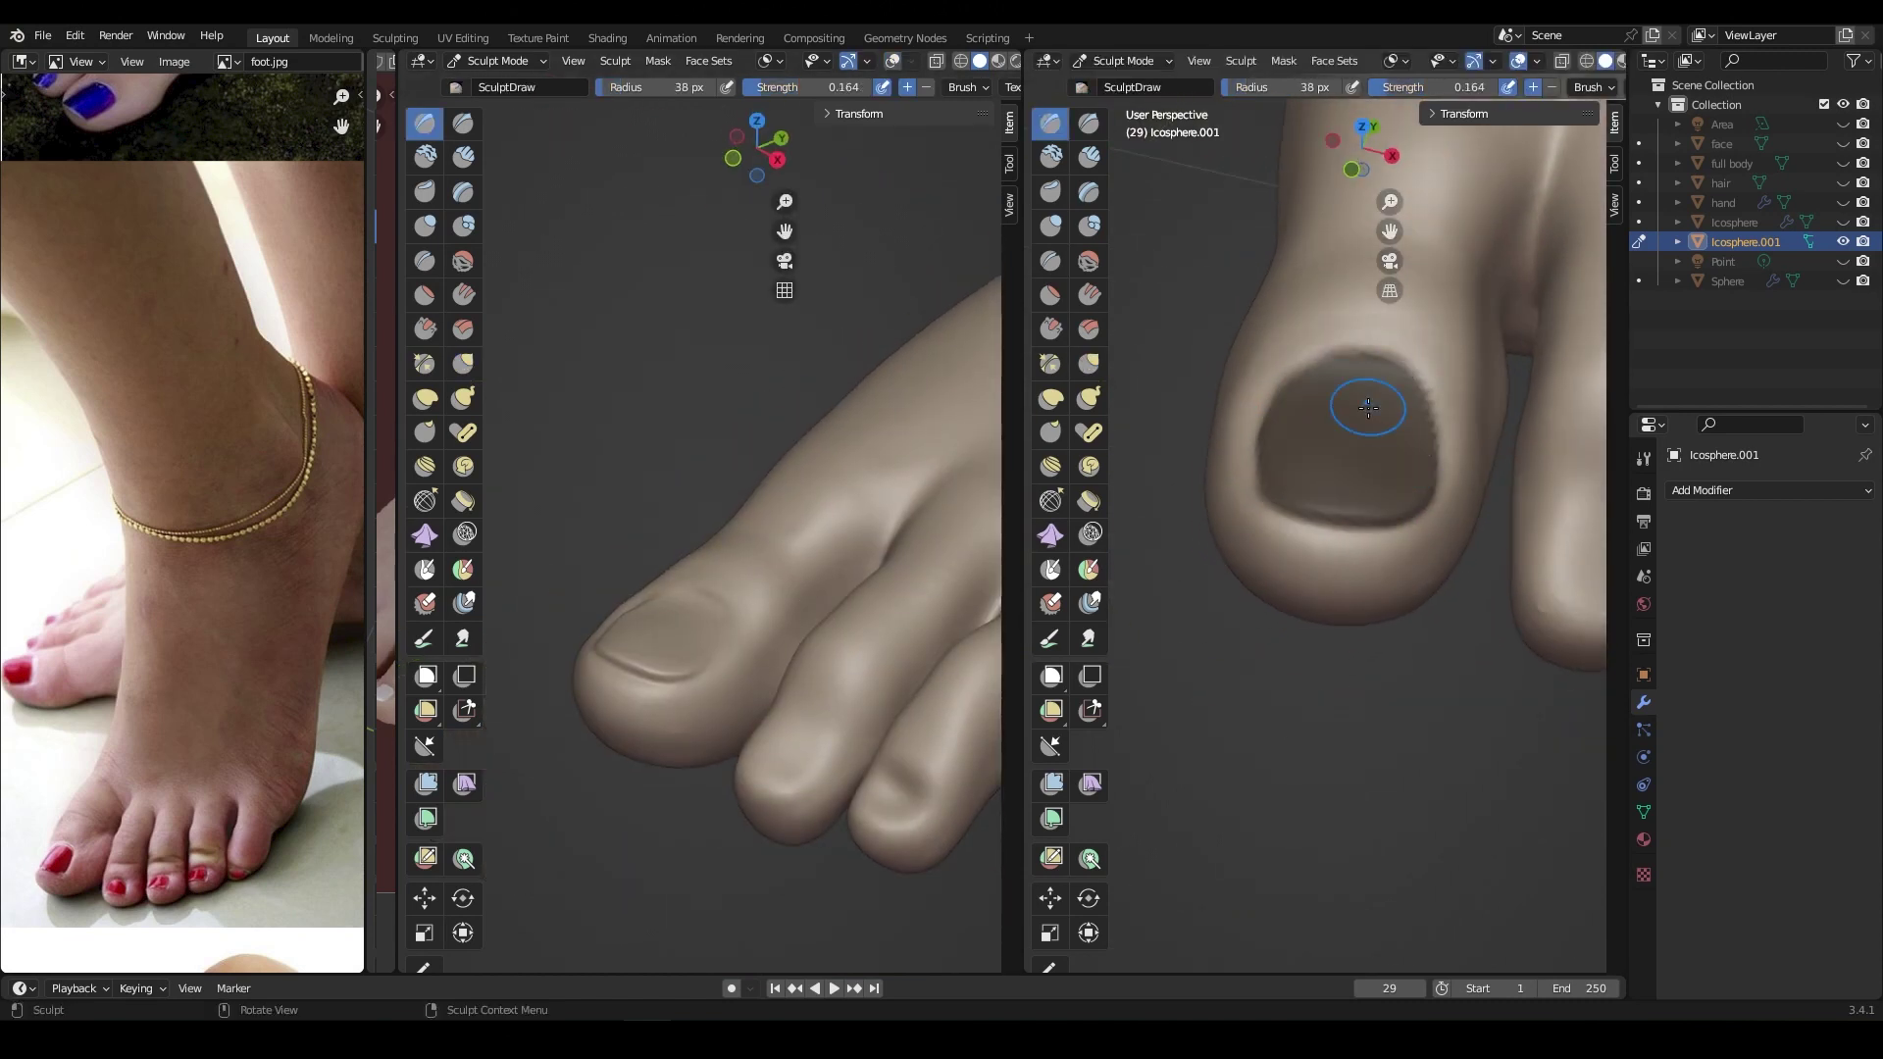
middle_drag(1368, 407, 1265, 478)
middle_drag(1358, 523, 1436, 498)
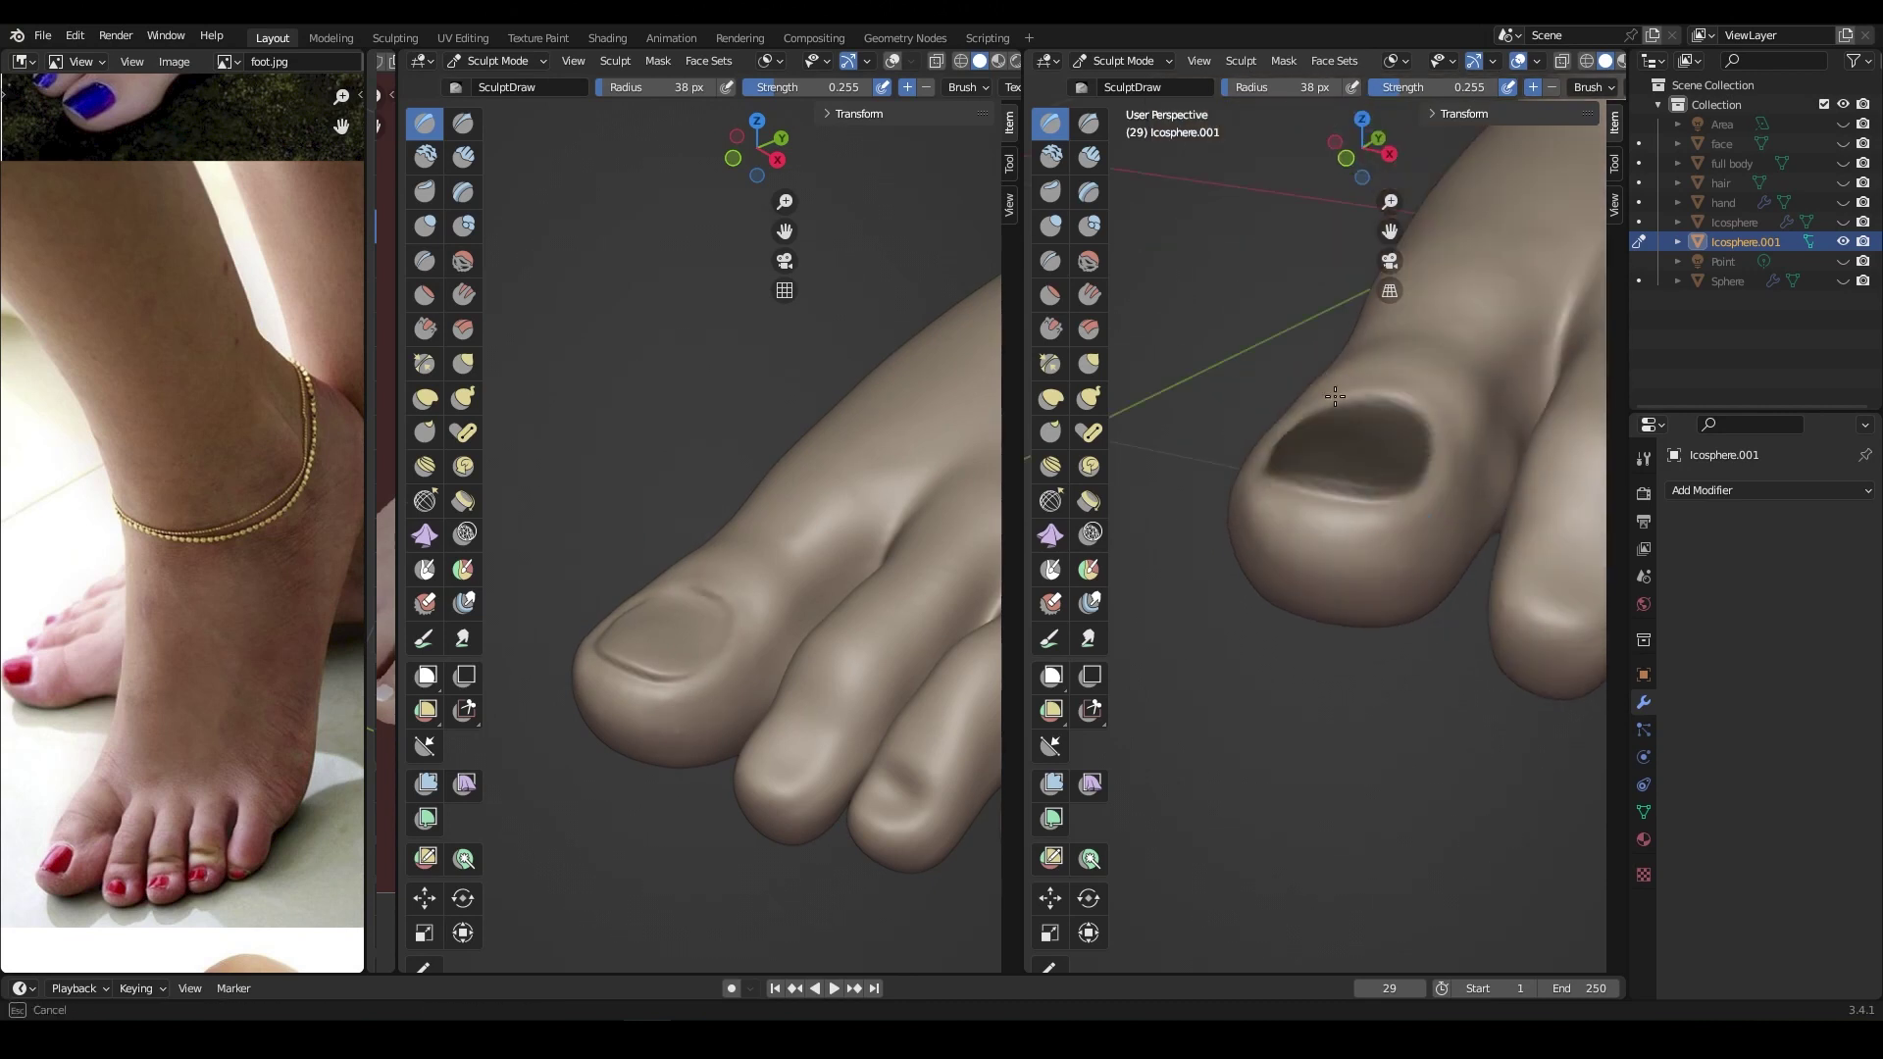
Step: Paint masks over each toenail, ending with the little toe
key(m)
middle_drag(1335, 395, 1321, 575)
click(1322, 579)
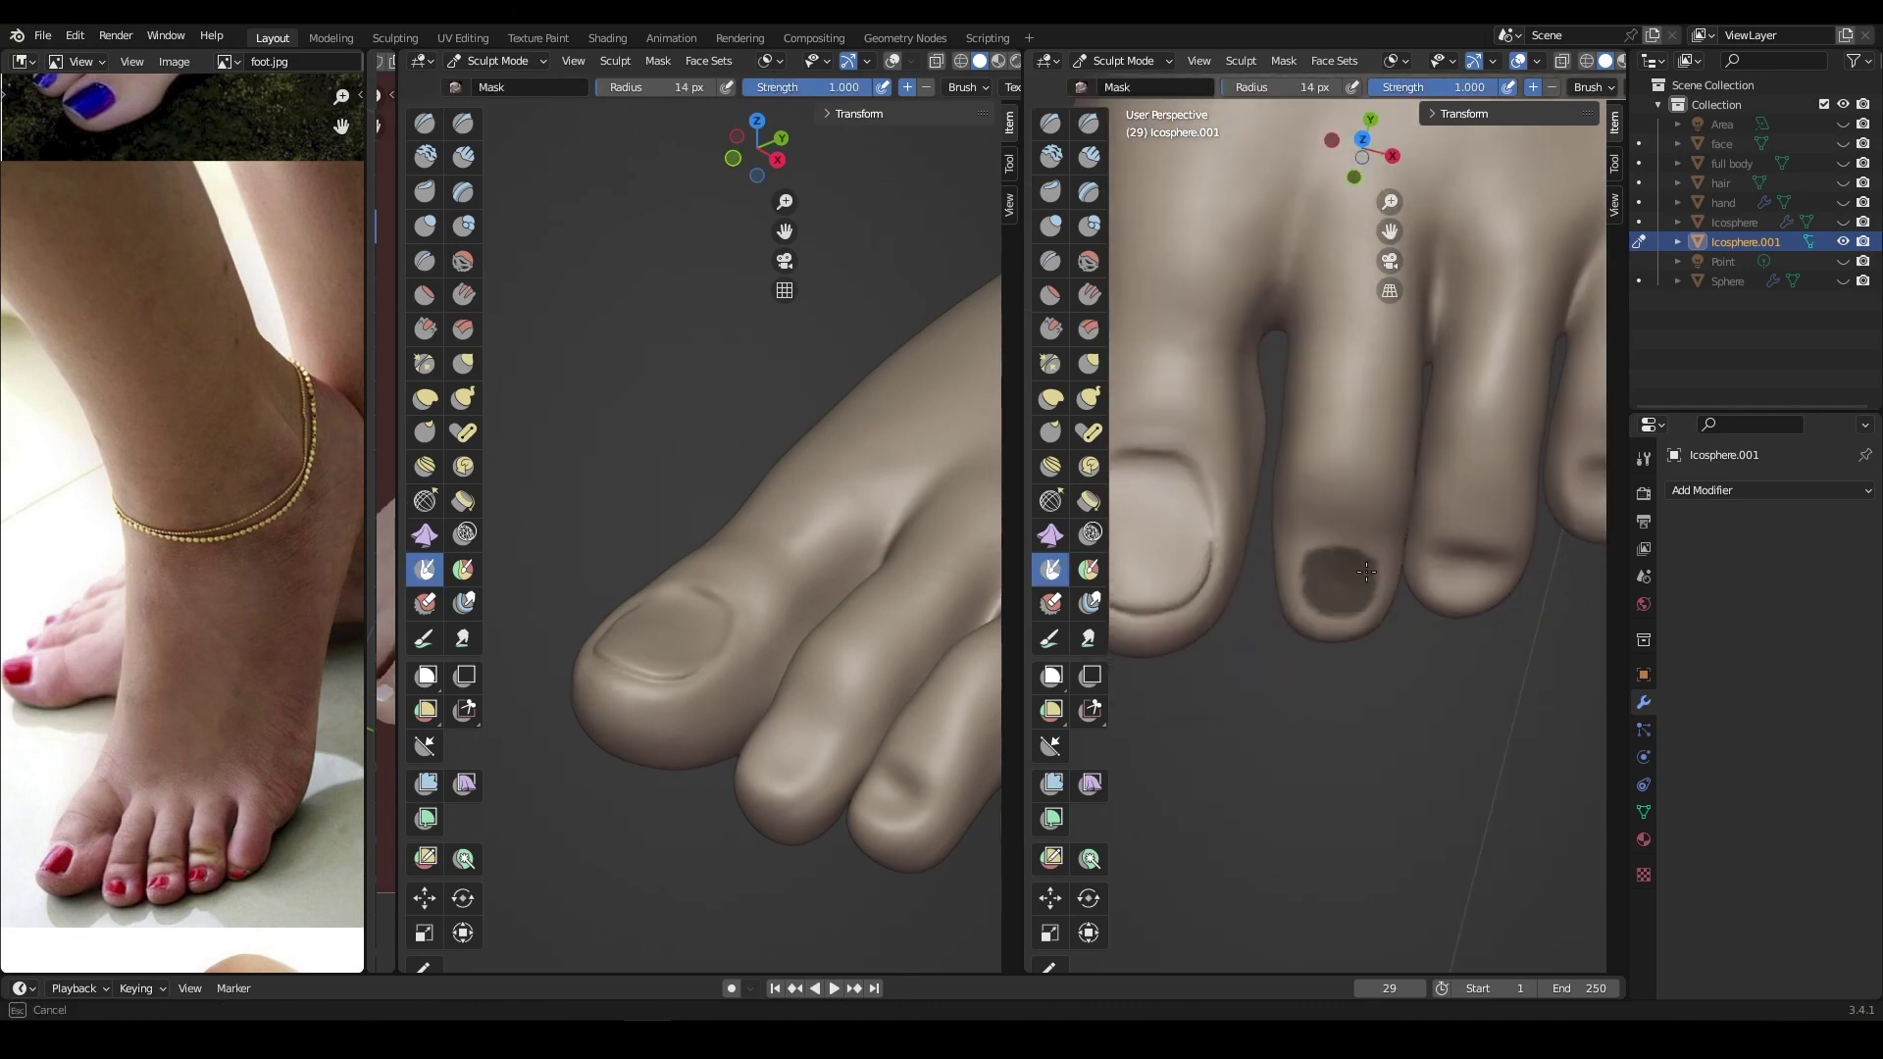
mouse_move(1309, 570)
middle_down()
mouse_move(1288, 579)
mouse_move(1393, 574)
middle_up()
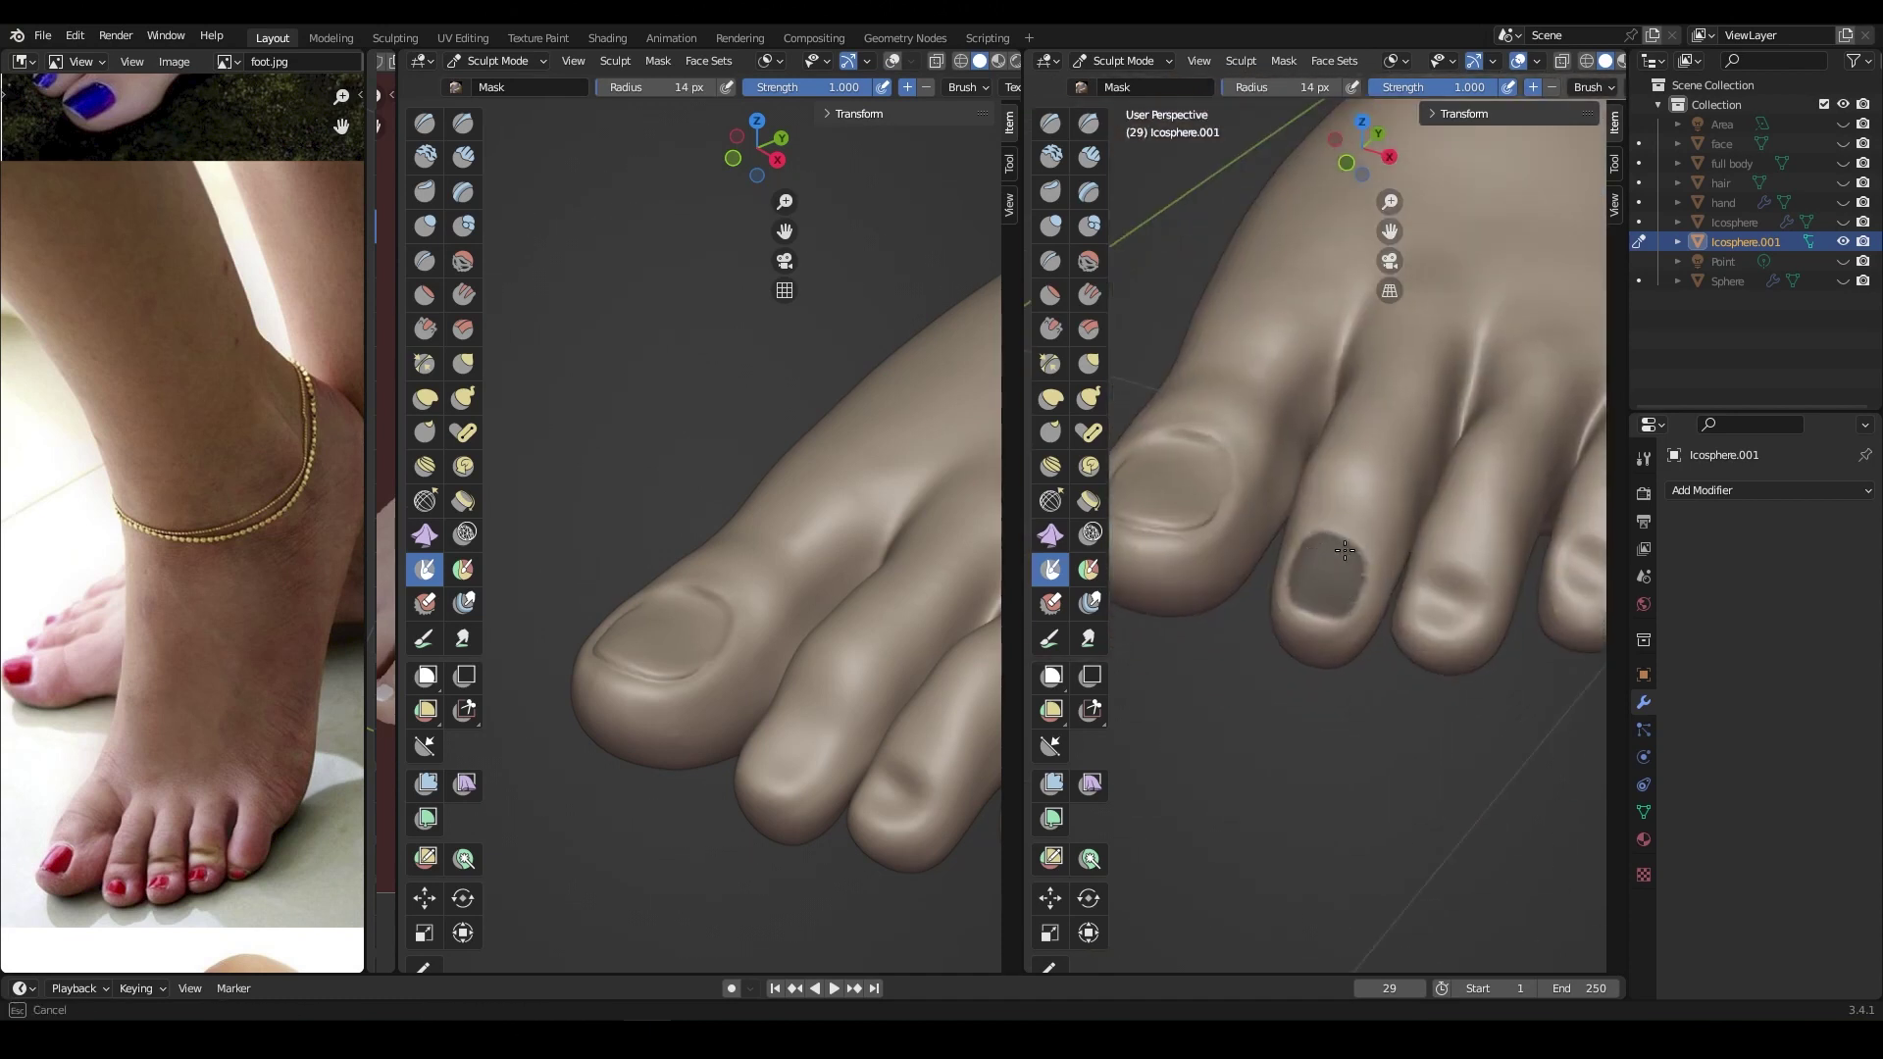
drag(1442, 589, 1462, 568)
mouse_move(1468, 561)
middle_down()
mouse_move(1392, 559)
mouse_move(1412, 564)
middle_up()
click(1393, 559)
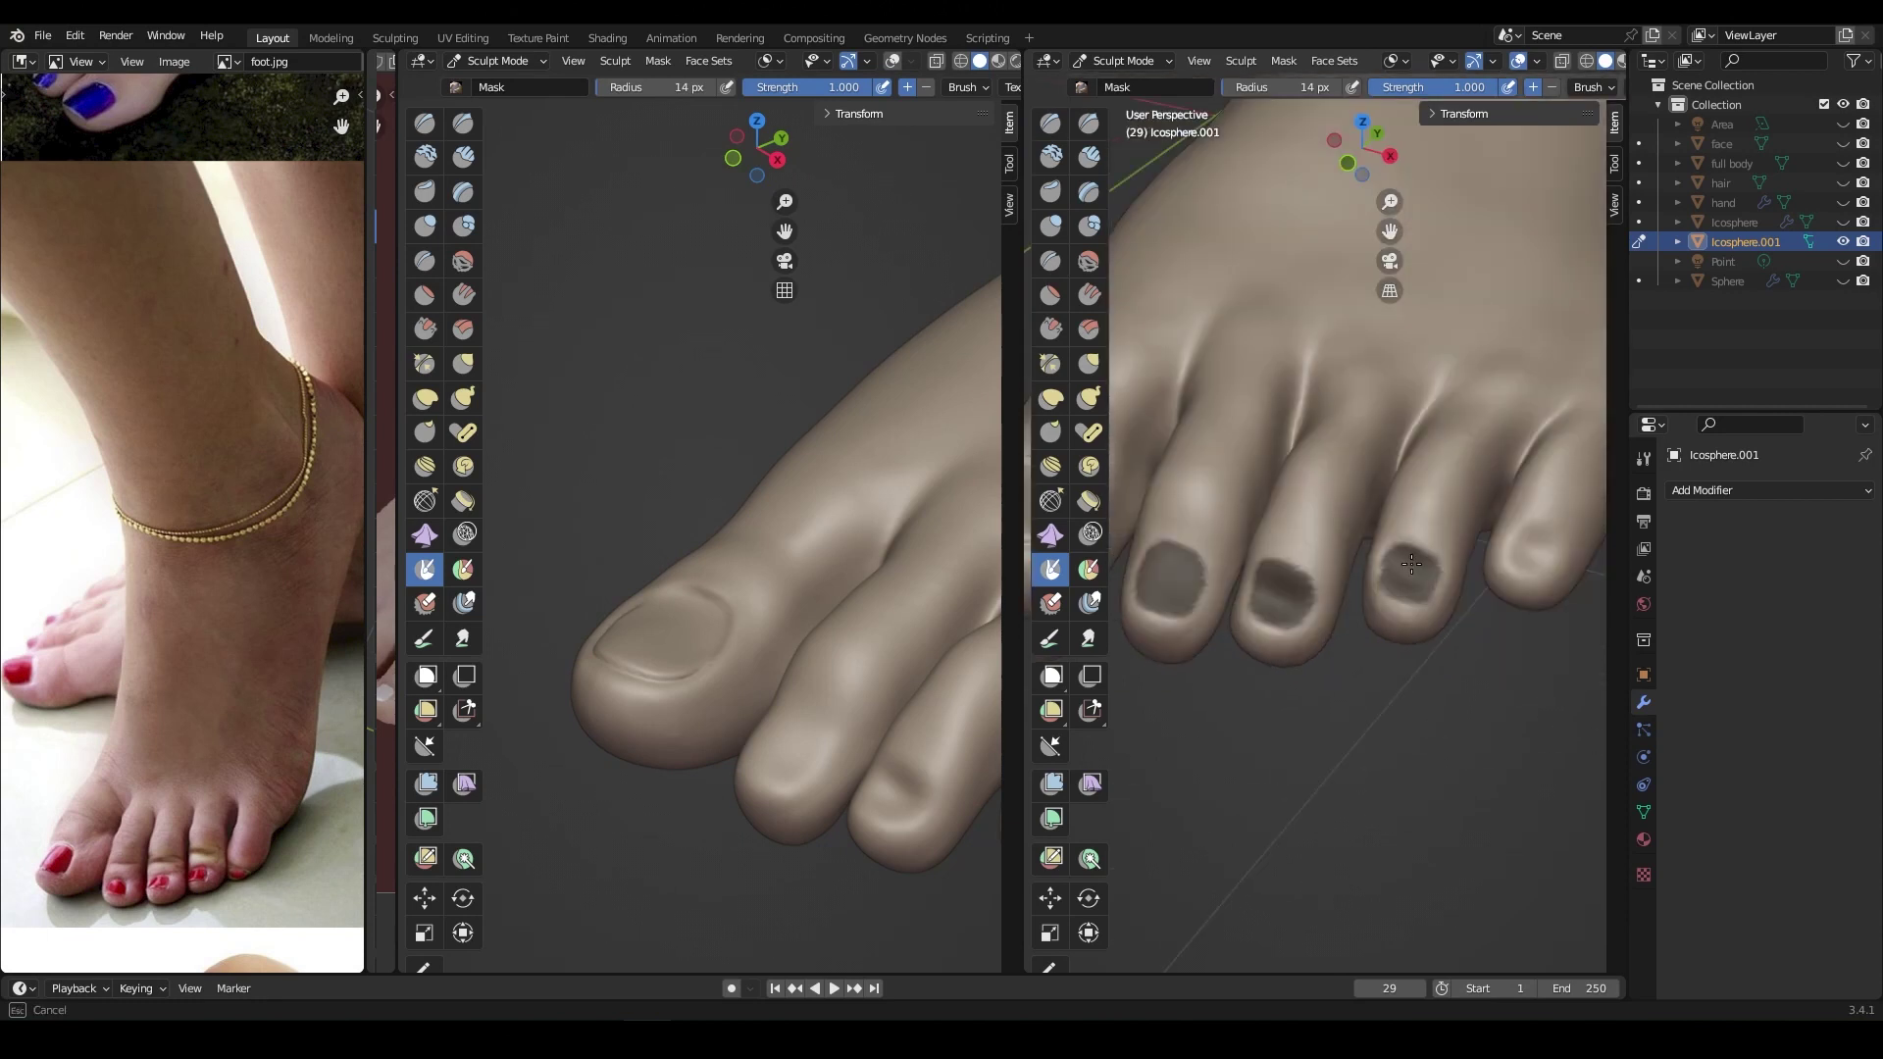
mouse_move(1542, 556)
middle_down()
mouse_move(1308, 630)
mouse_move(1336, 516)
middle_up()
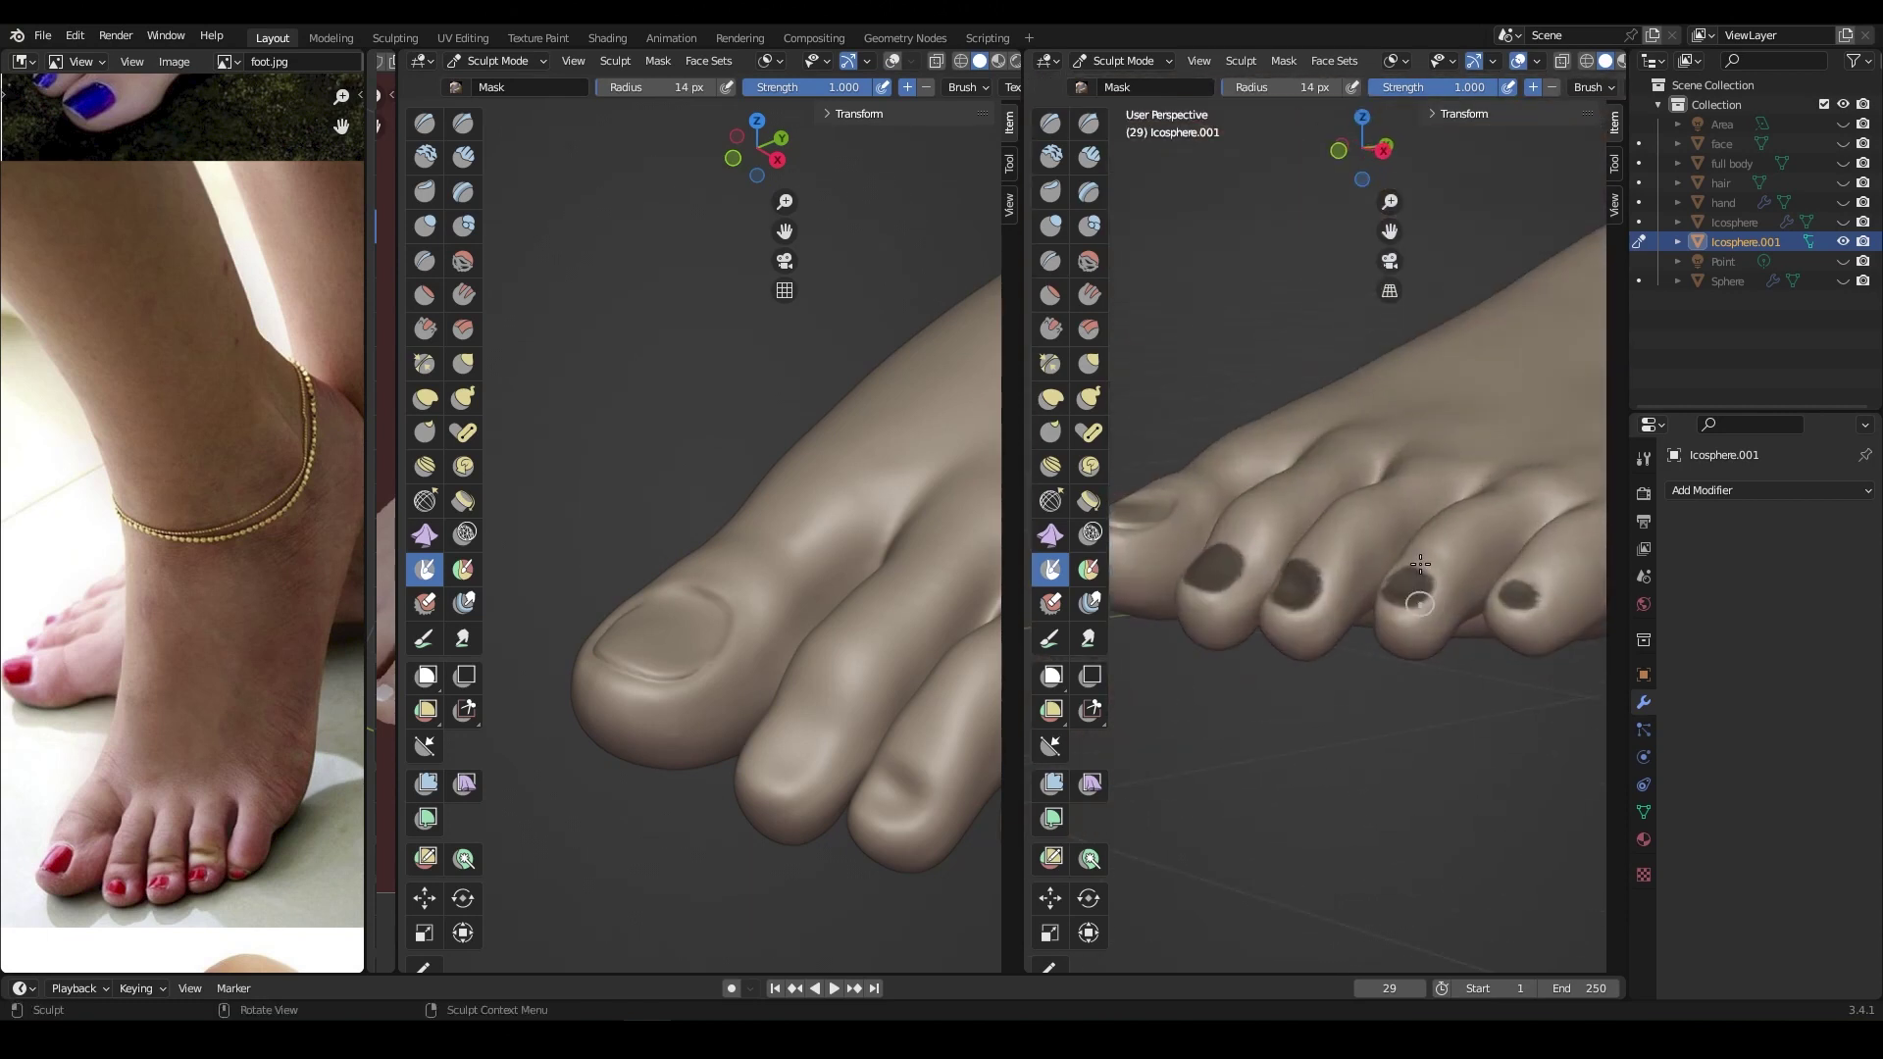
Step: Invert the mask so only the nails are free, then work them with the Grab brush
key(ctrl+i)
key(g)
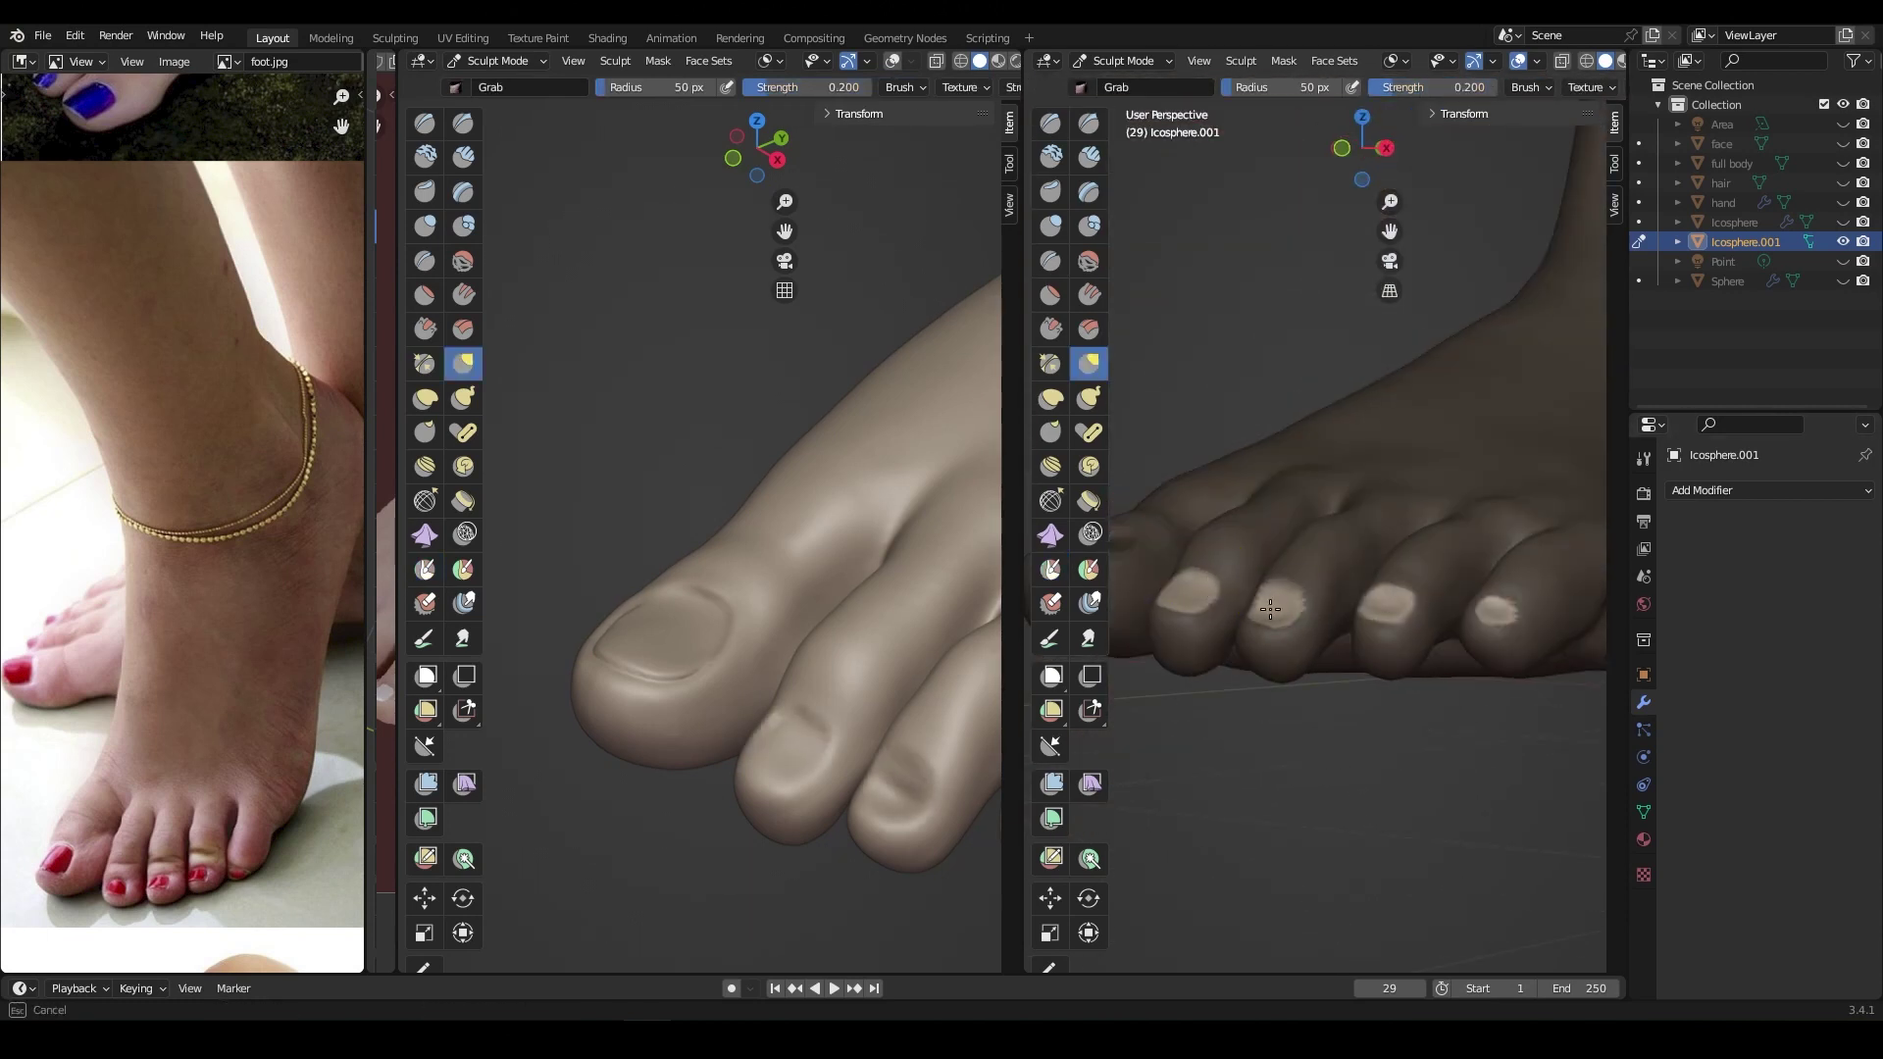
scroll(1269, 609, up, 2)
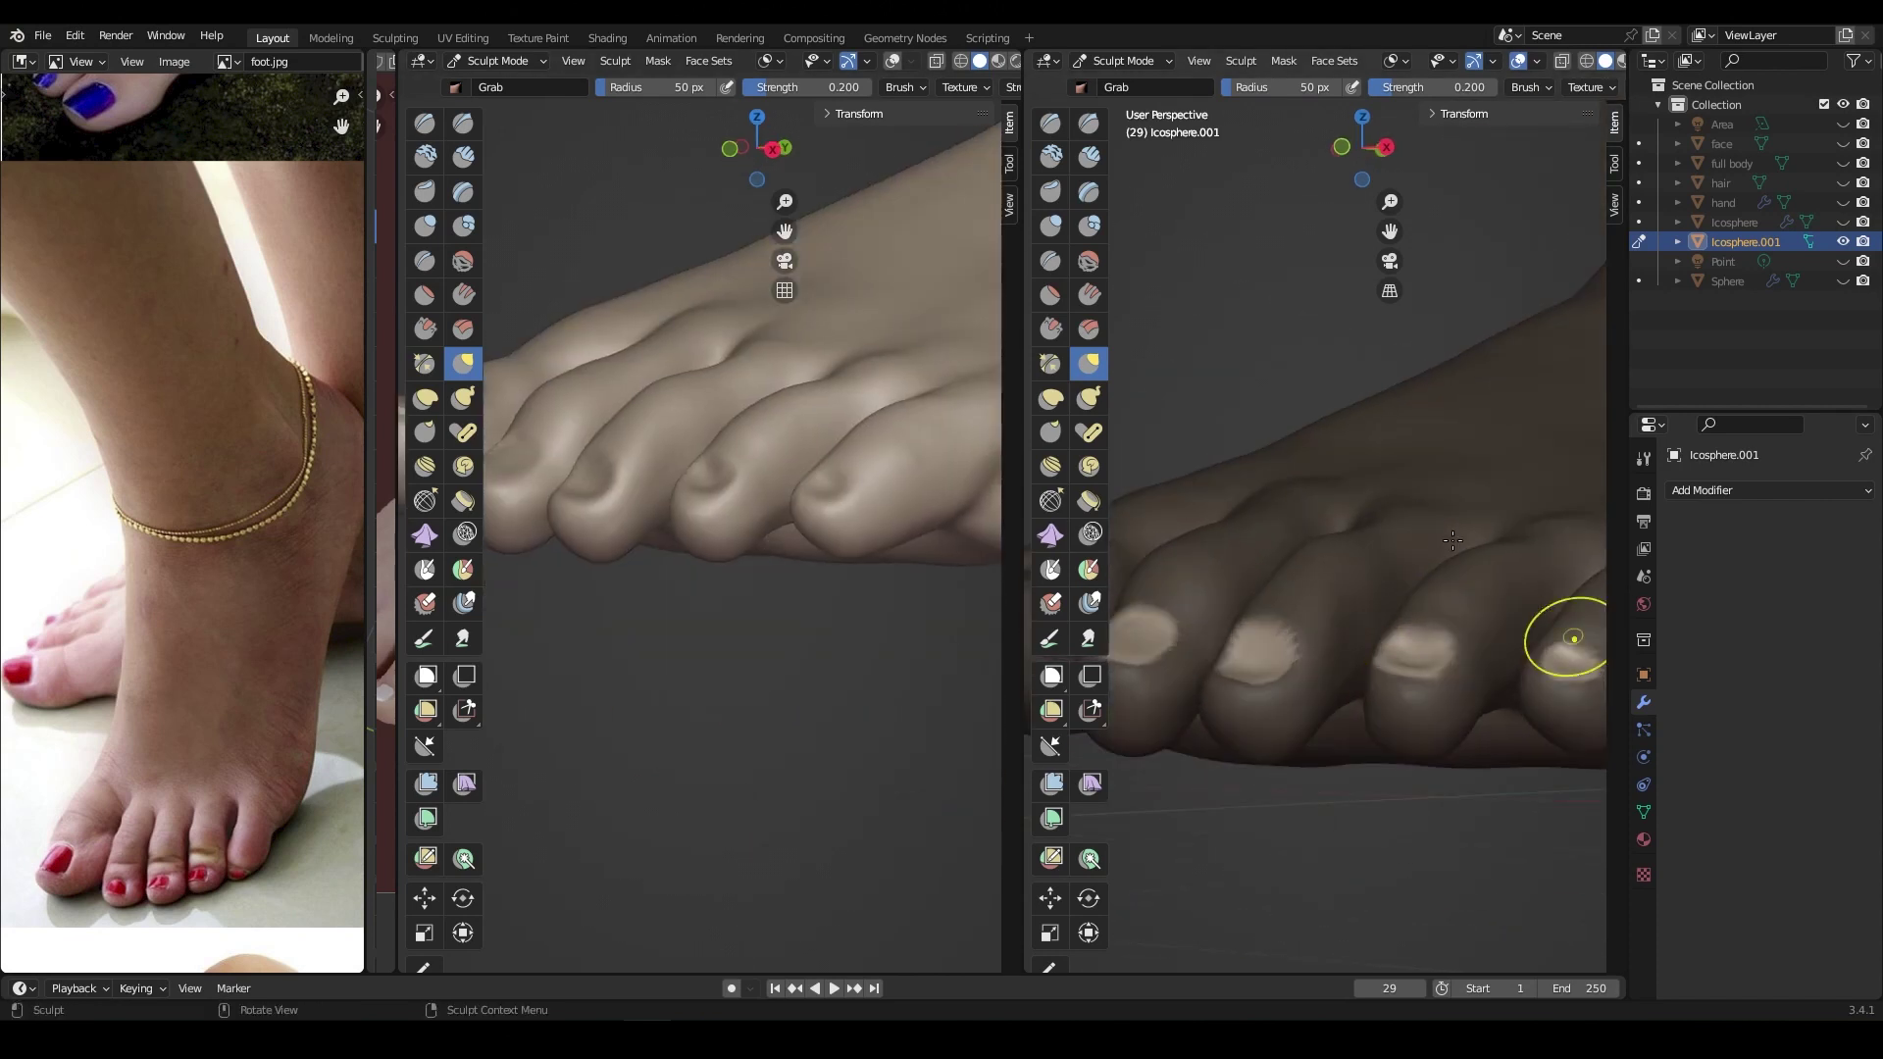
mouse_move(1353, 589)
middle_down()
mouse_move(1387, 546)
mouse_move(1271, 563)
mouse_move(1404, 575)
mouse_move(1400, 526)
middle_up()
scroll(1327, 546, up, 3)
Step: Enlarge the brush, extract the masked forehead dot as a solid mesh, and give it a red material
key(f)
click(1328, 546)
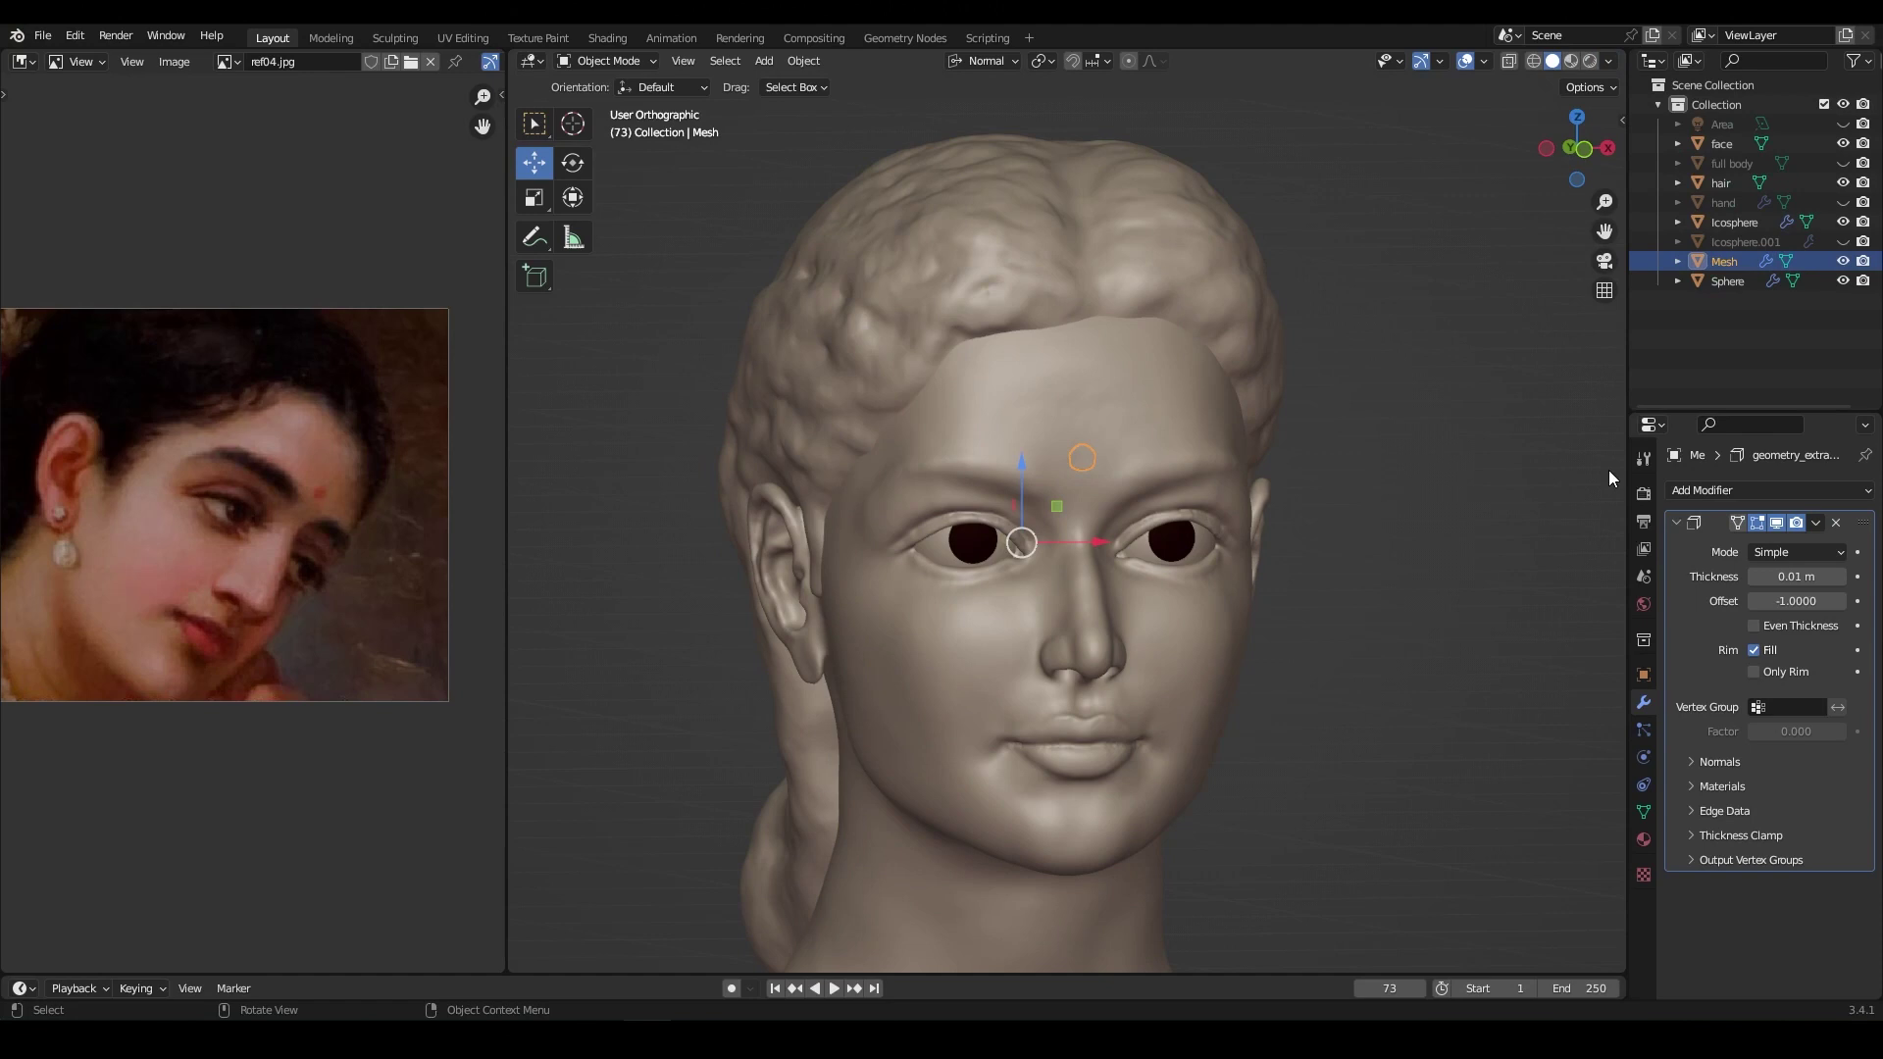
click(1644, 840)
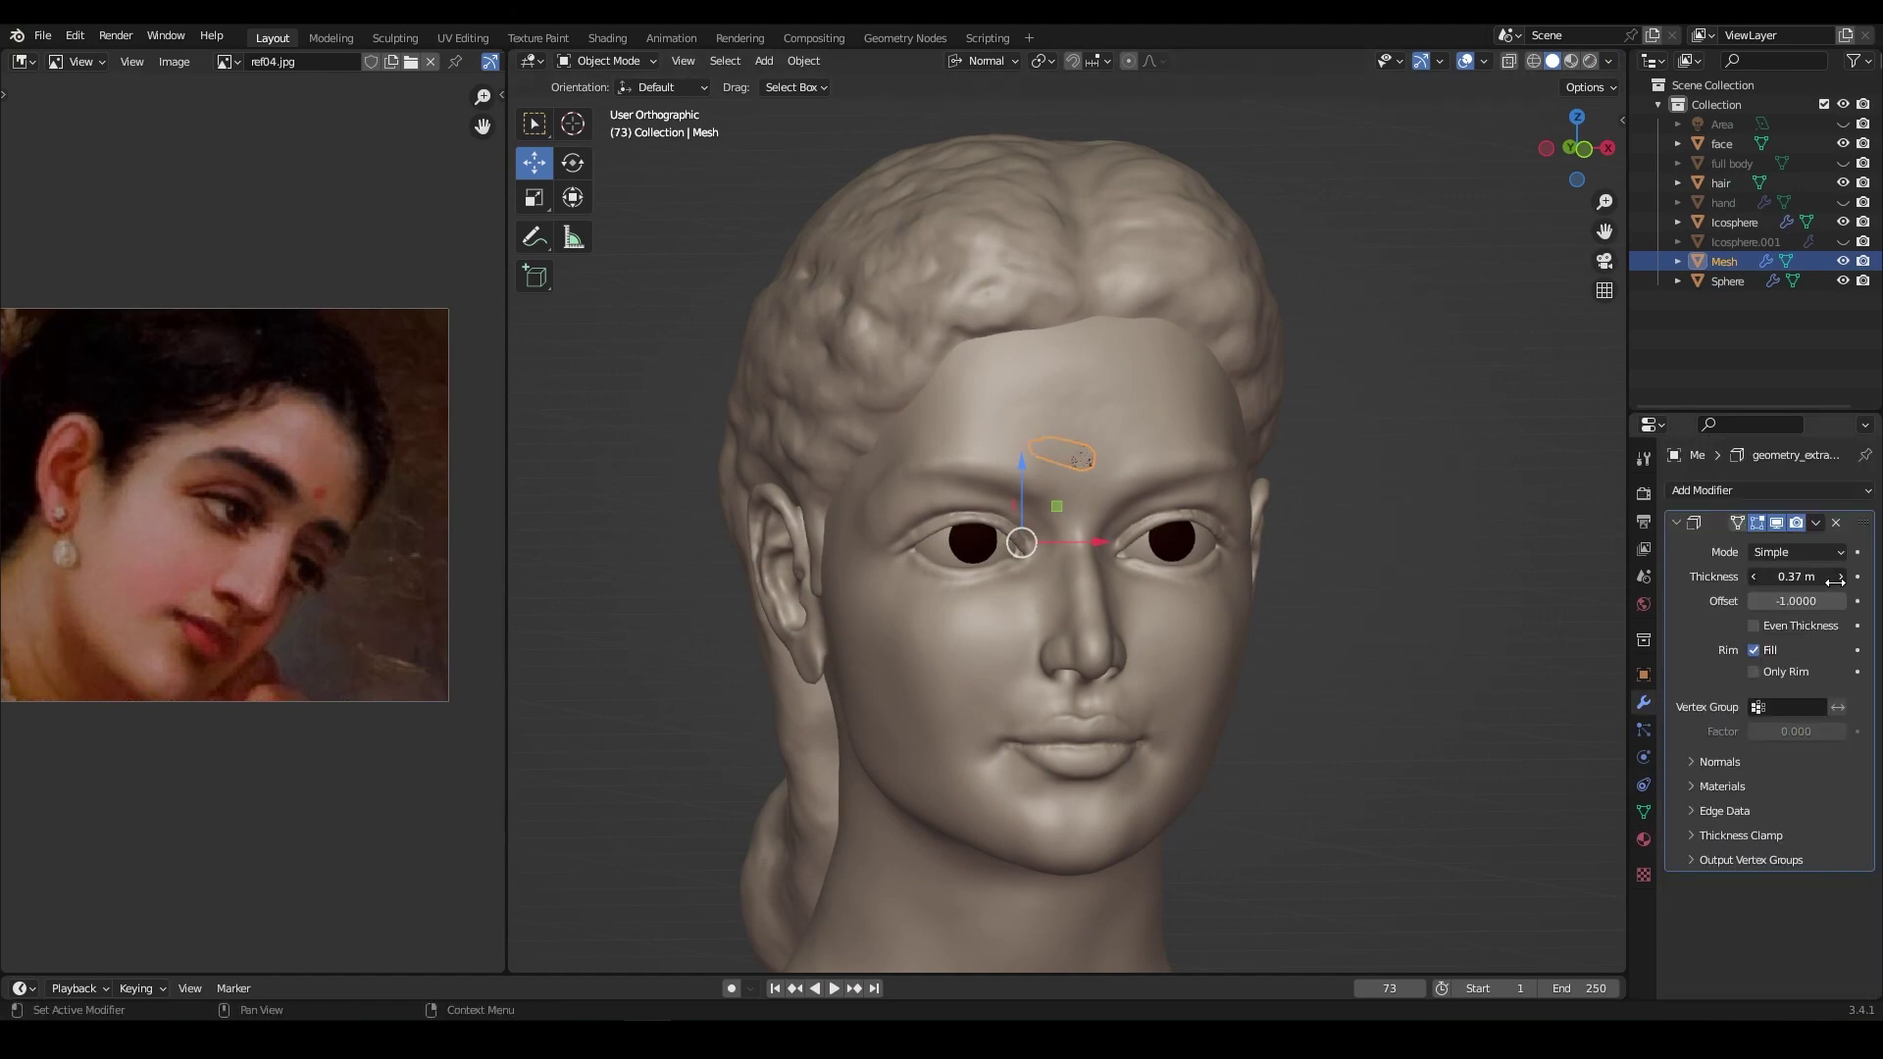
click(1644, 838)
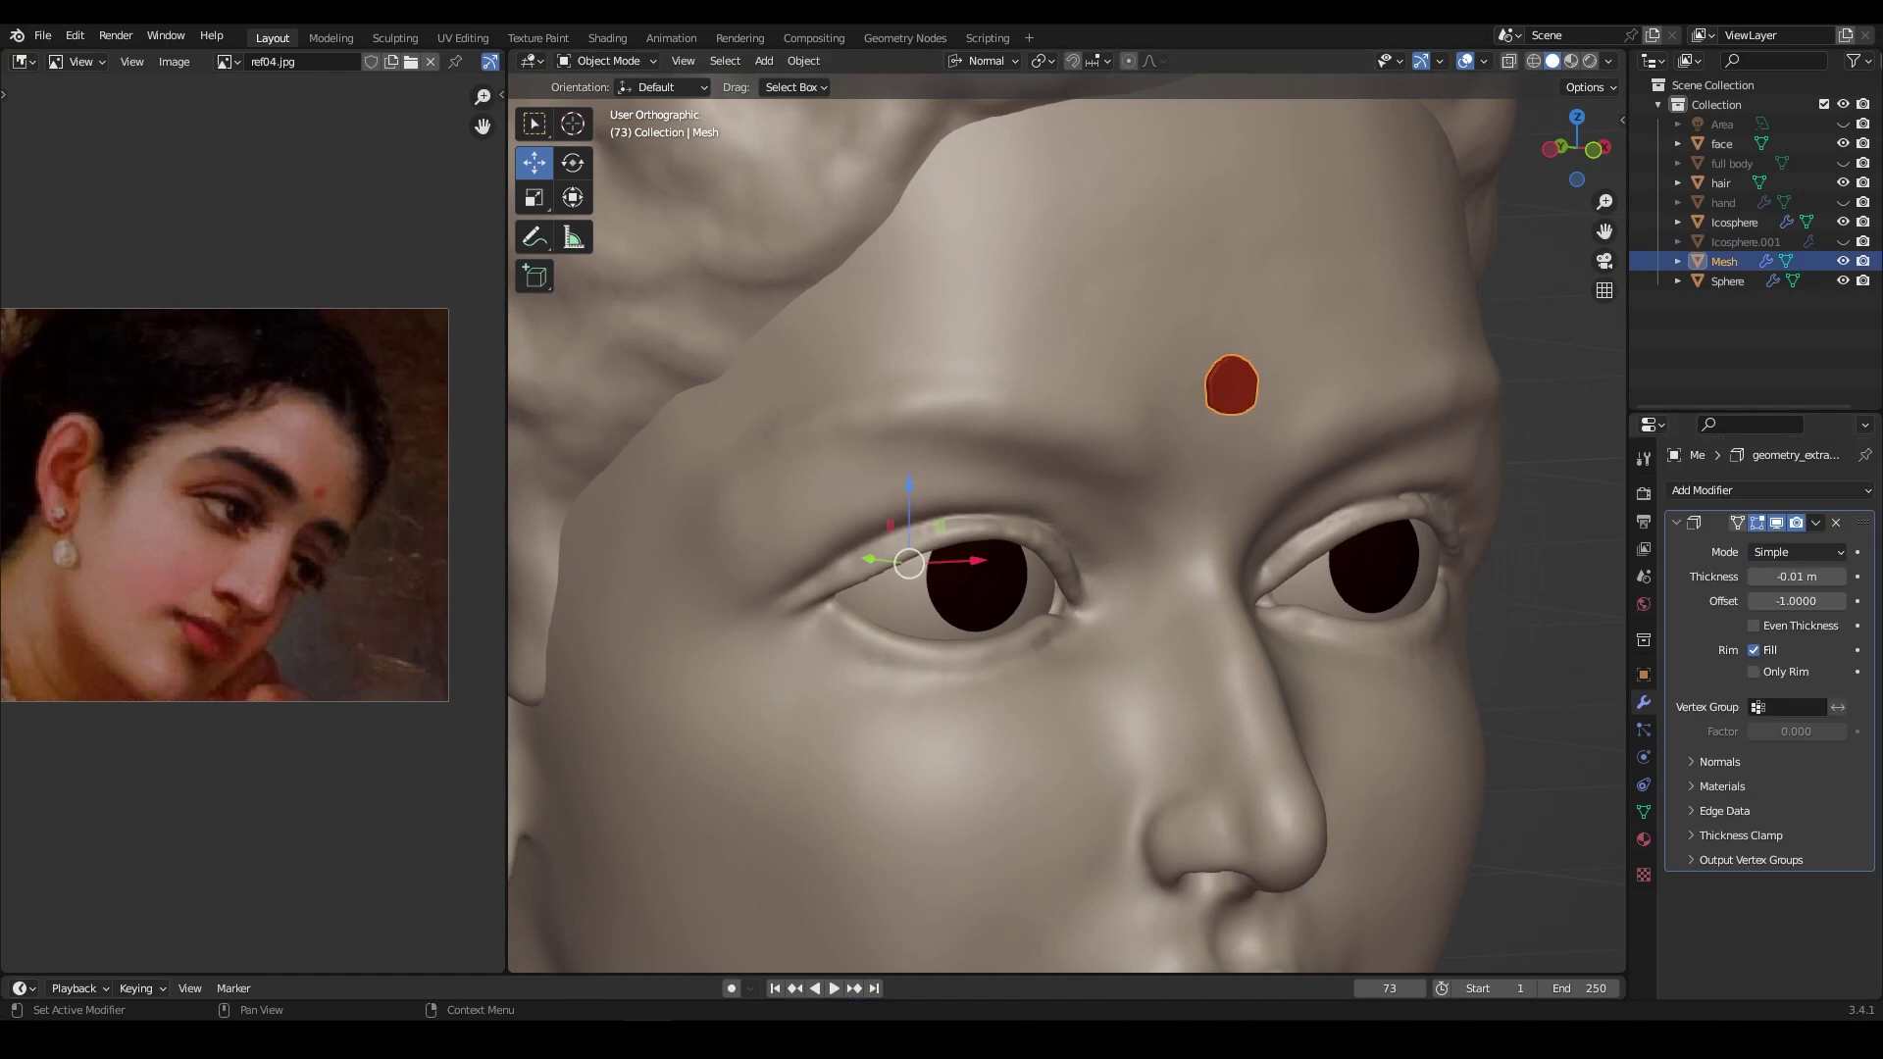
Step: Add a Subdivision Surface modifier to smooth the bindi dot
click(1725, 490)
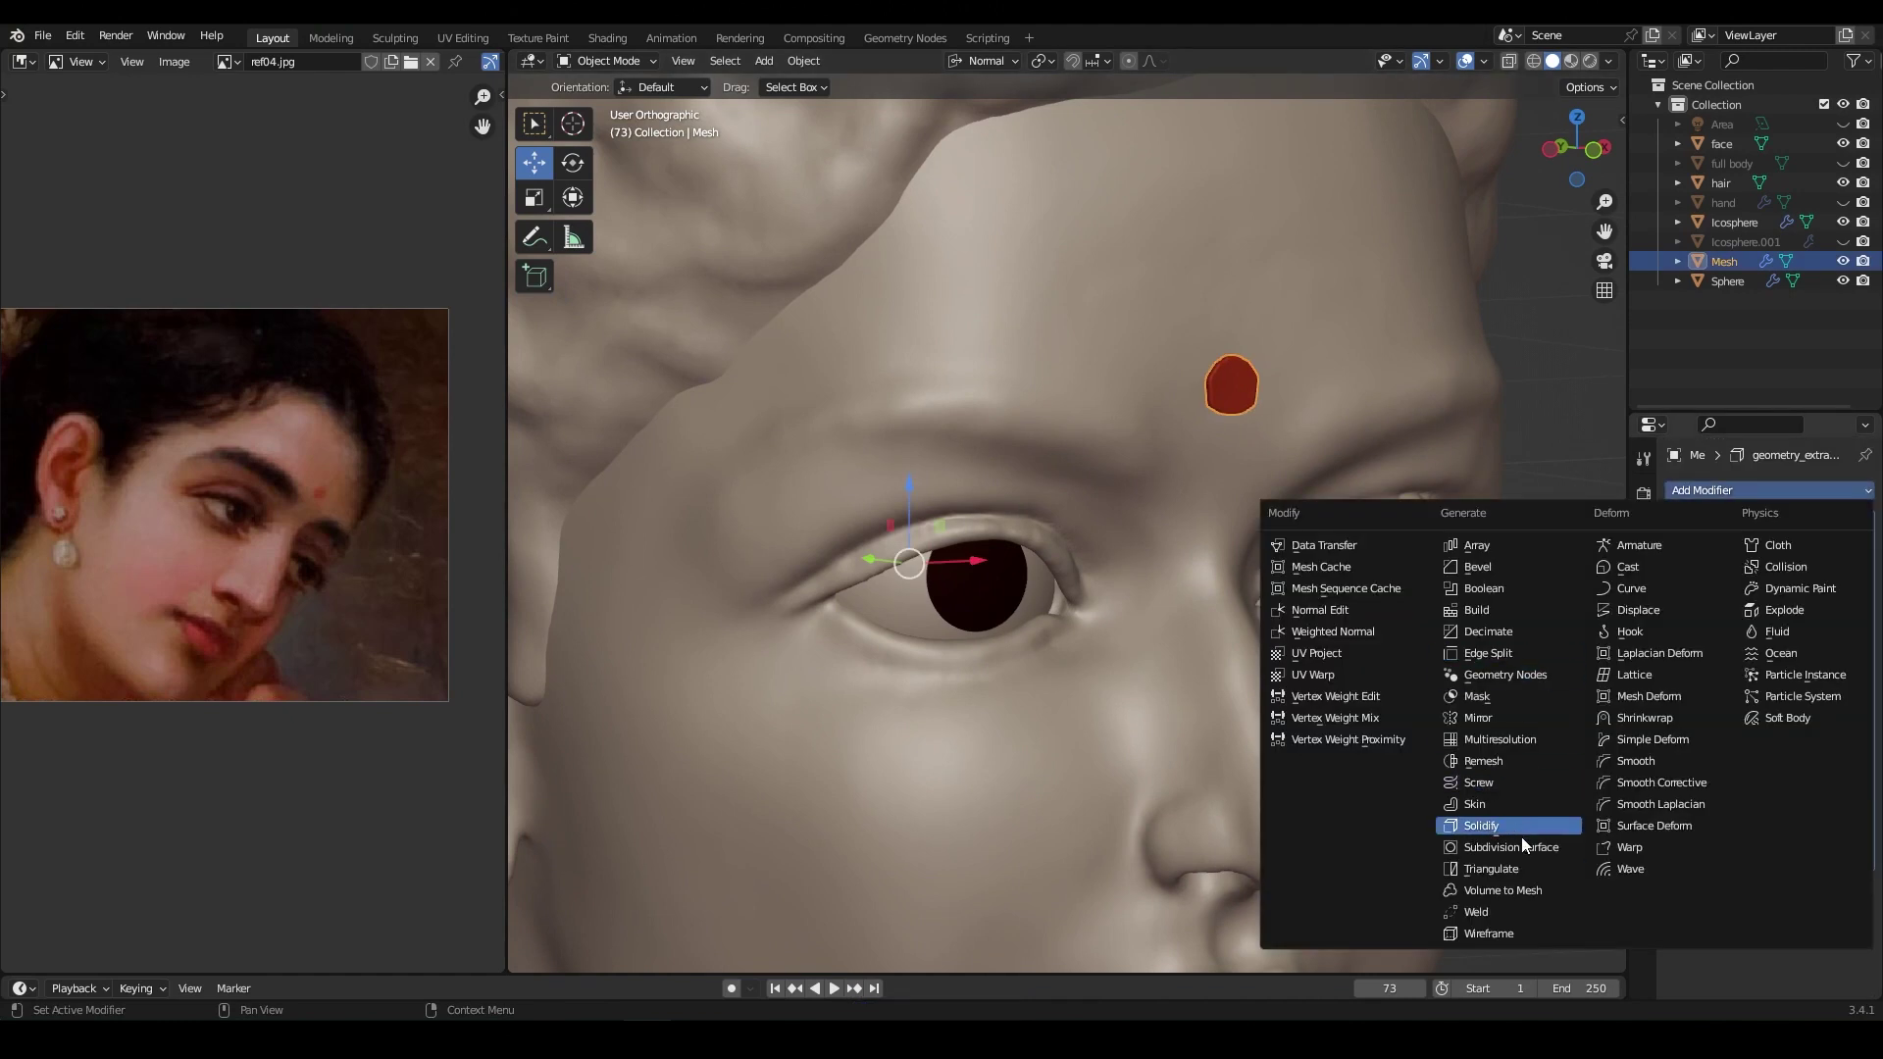
click(1461, 825)
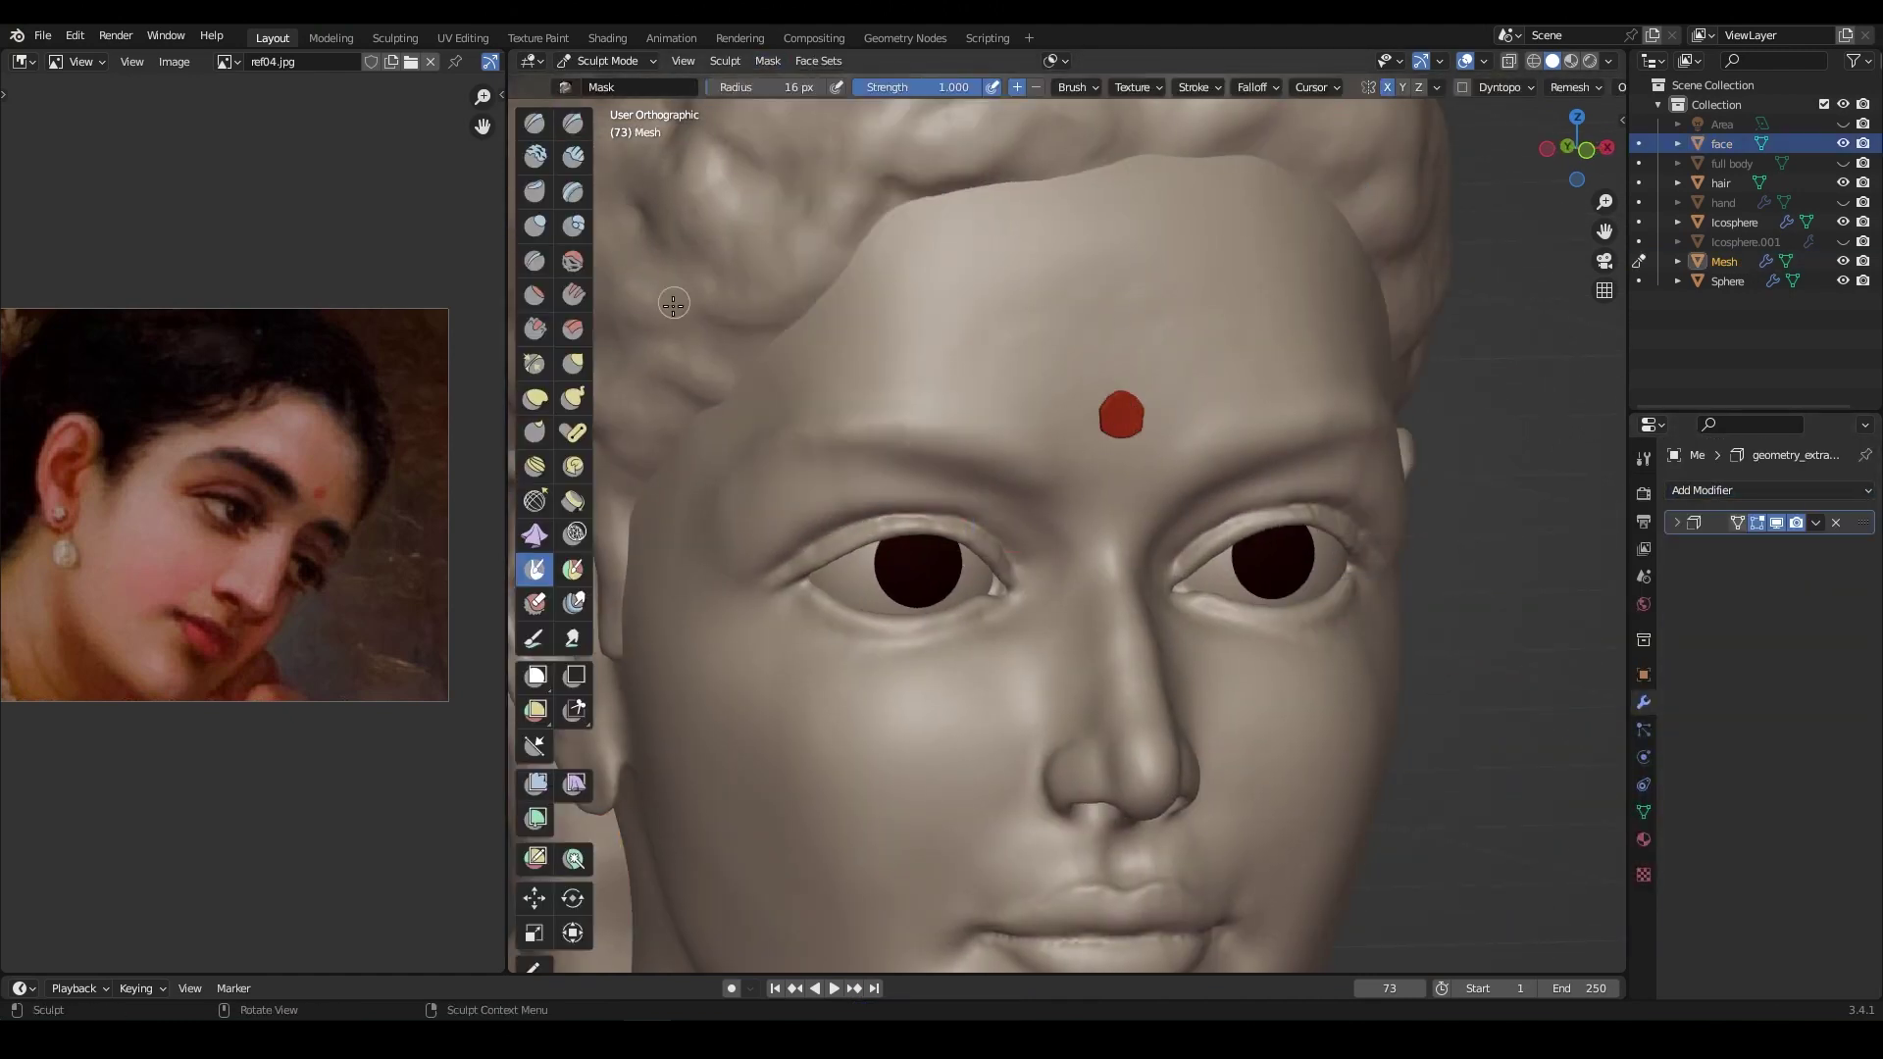
scroll(1135, 316, up, 3)
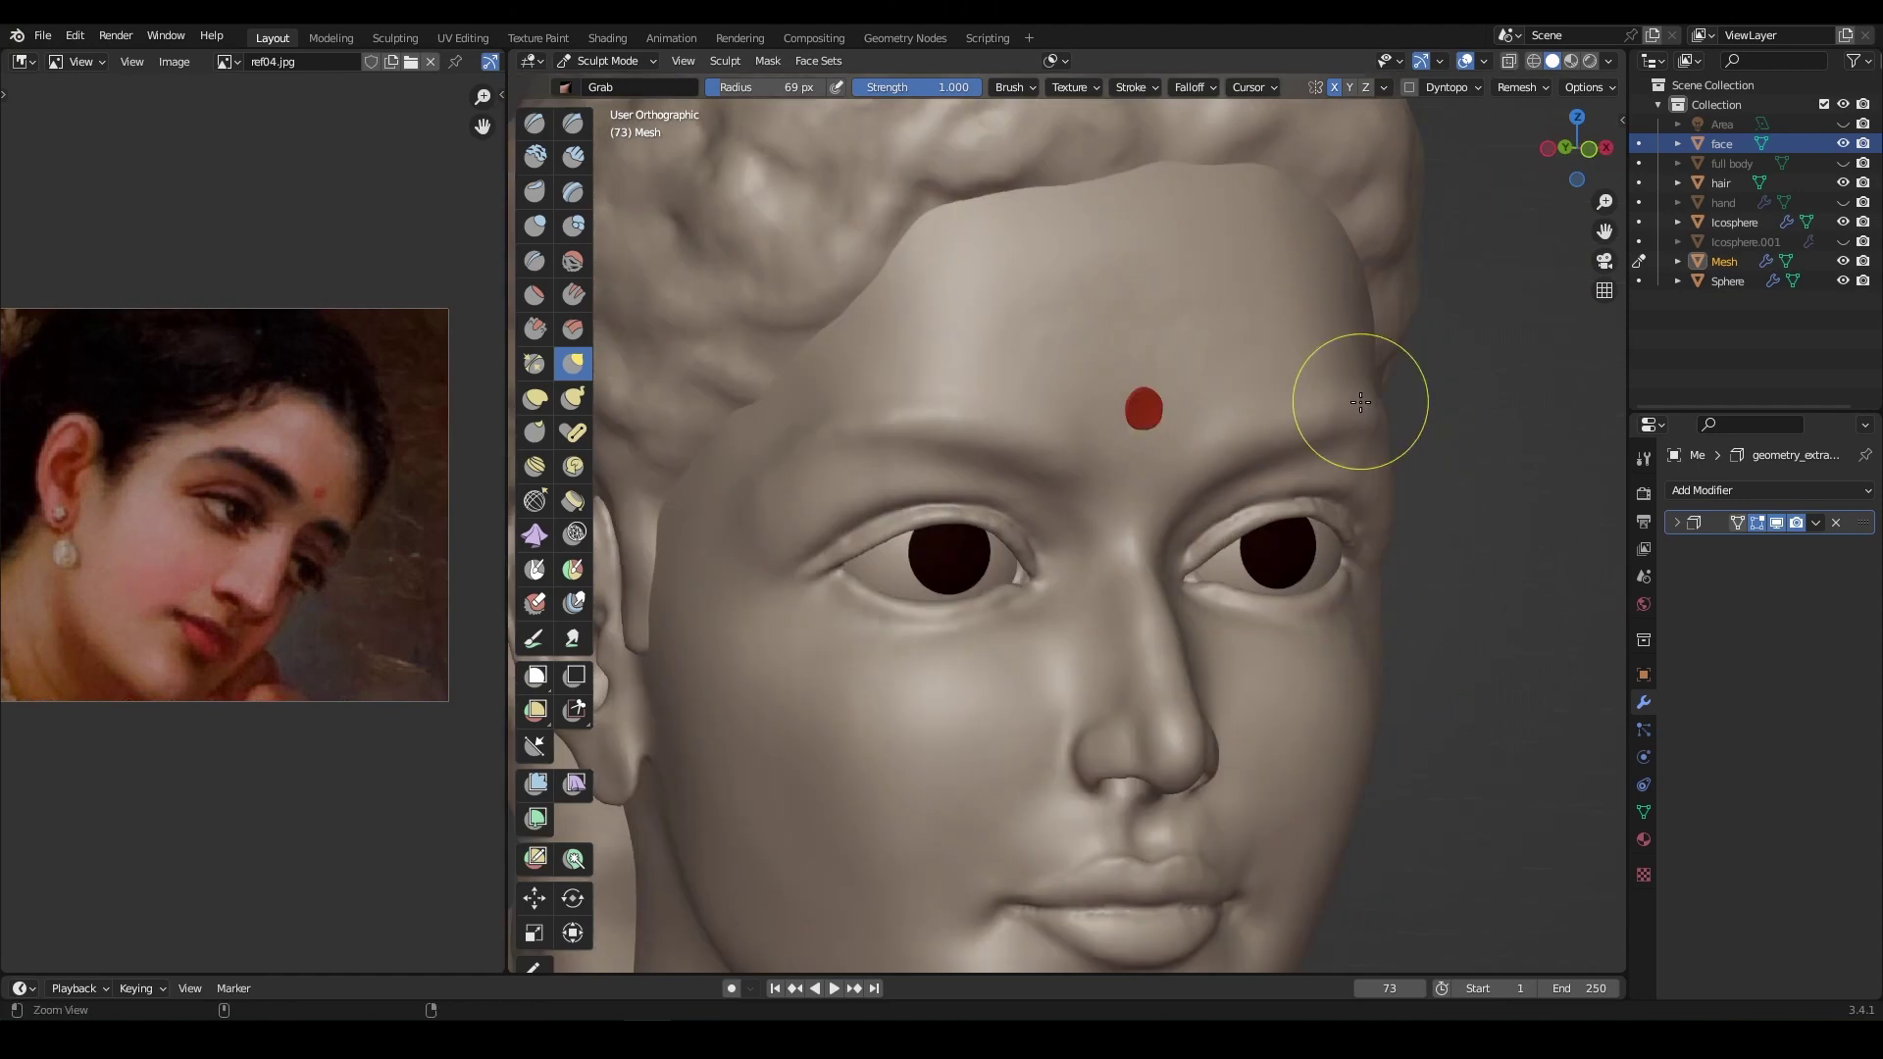
Step: Grab the earlobe into shape, then sharpen the ear folds with a smaller Draw Sharp brush
key(g)
drag(996, 538, 1156, 477)
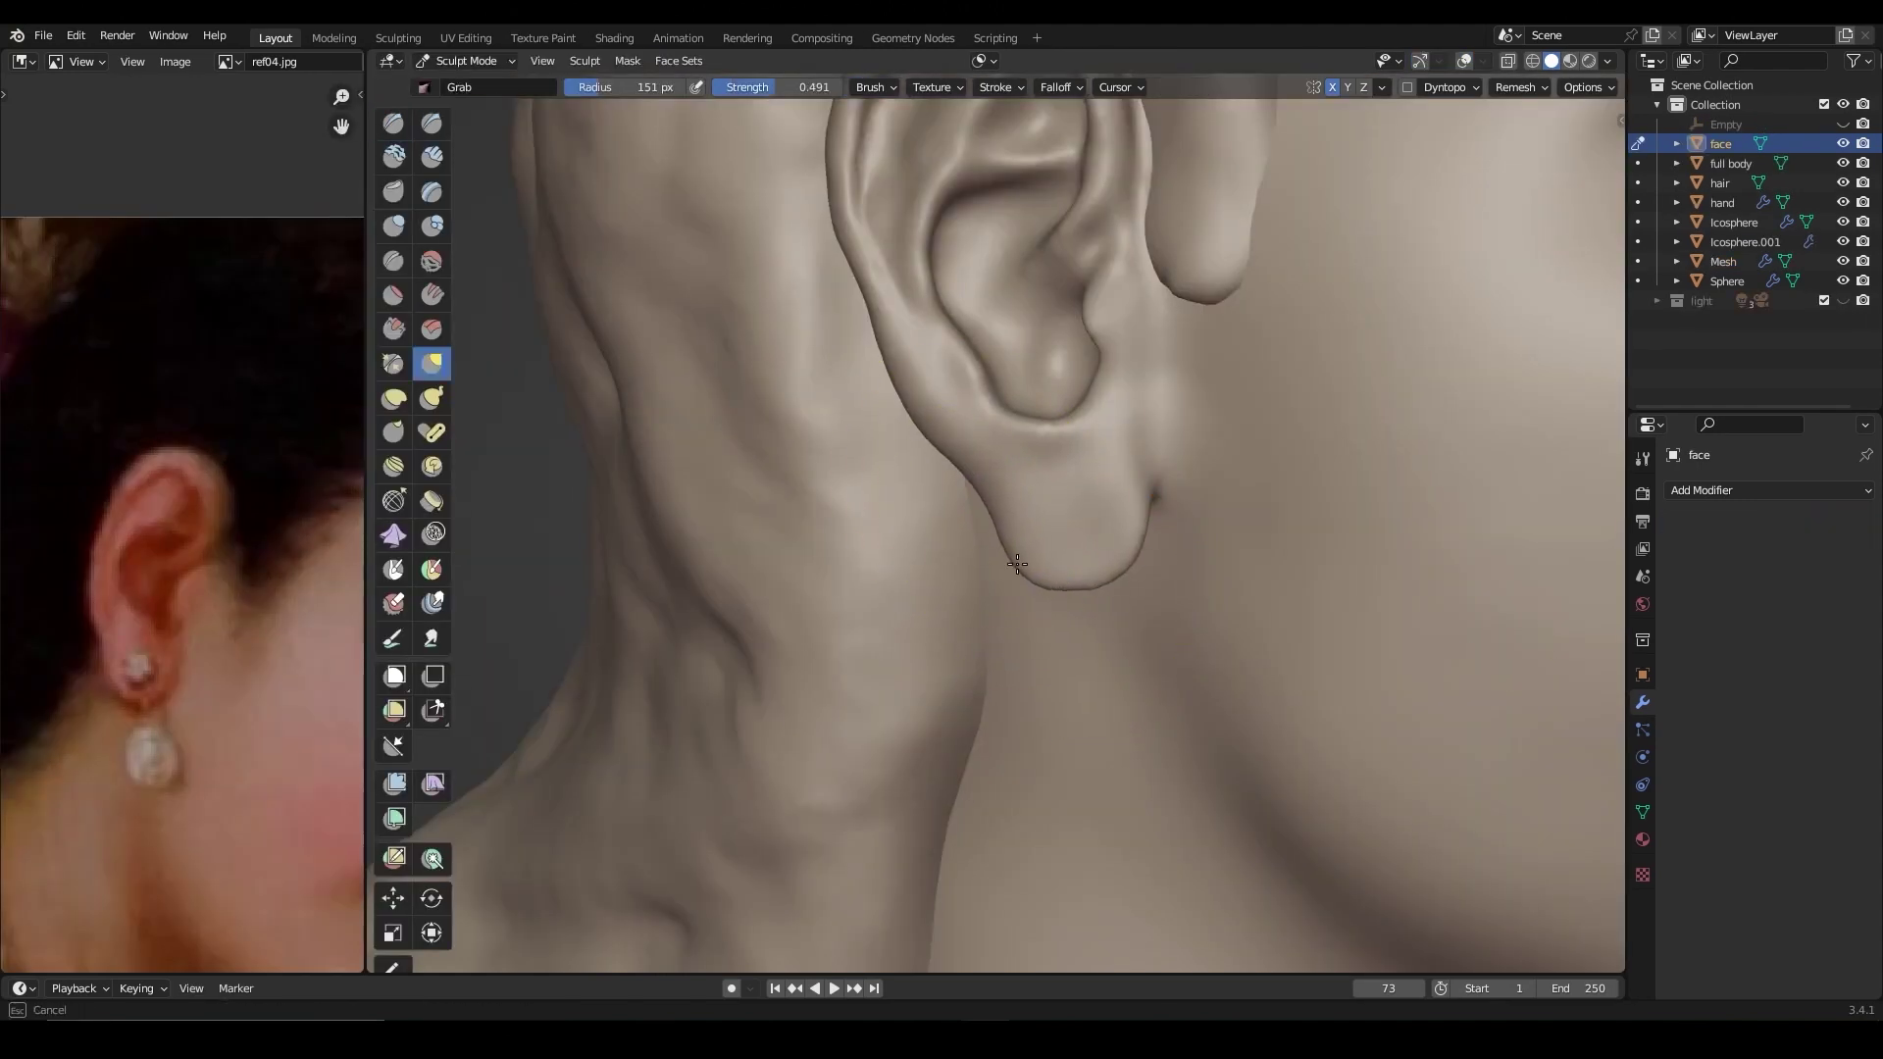
key(f)
click(1013, 390)
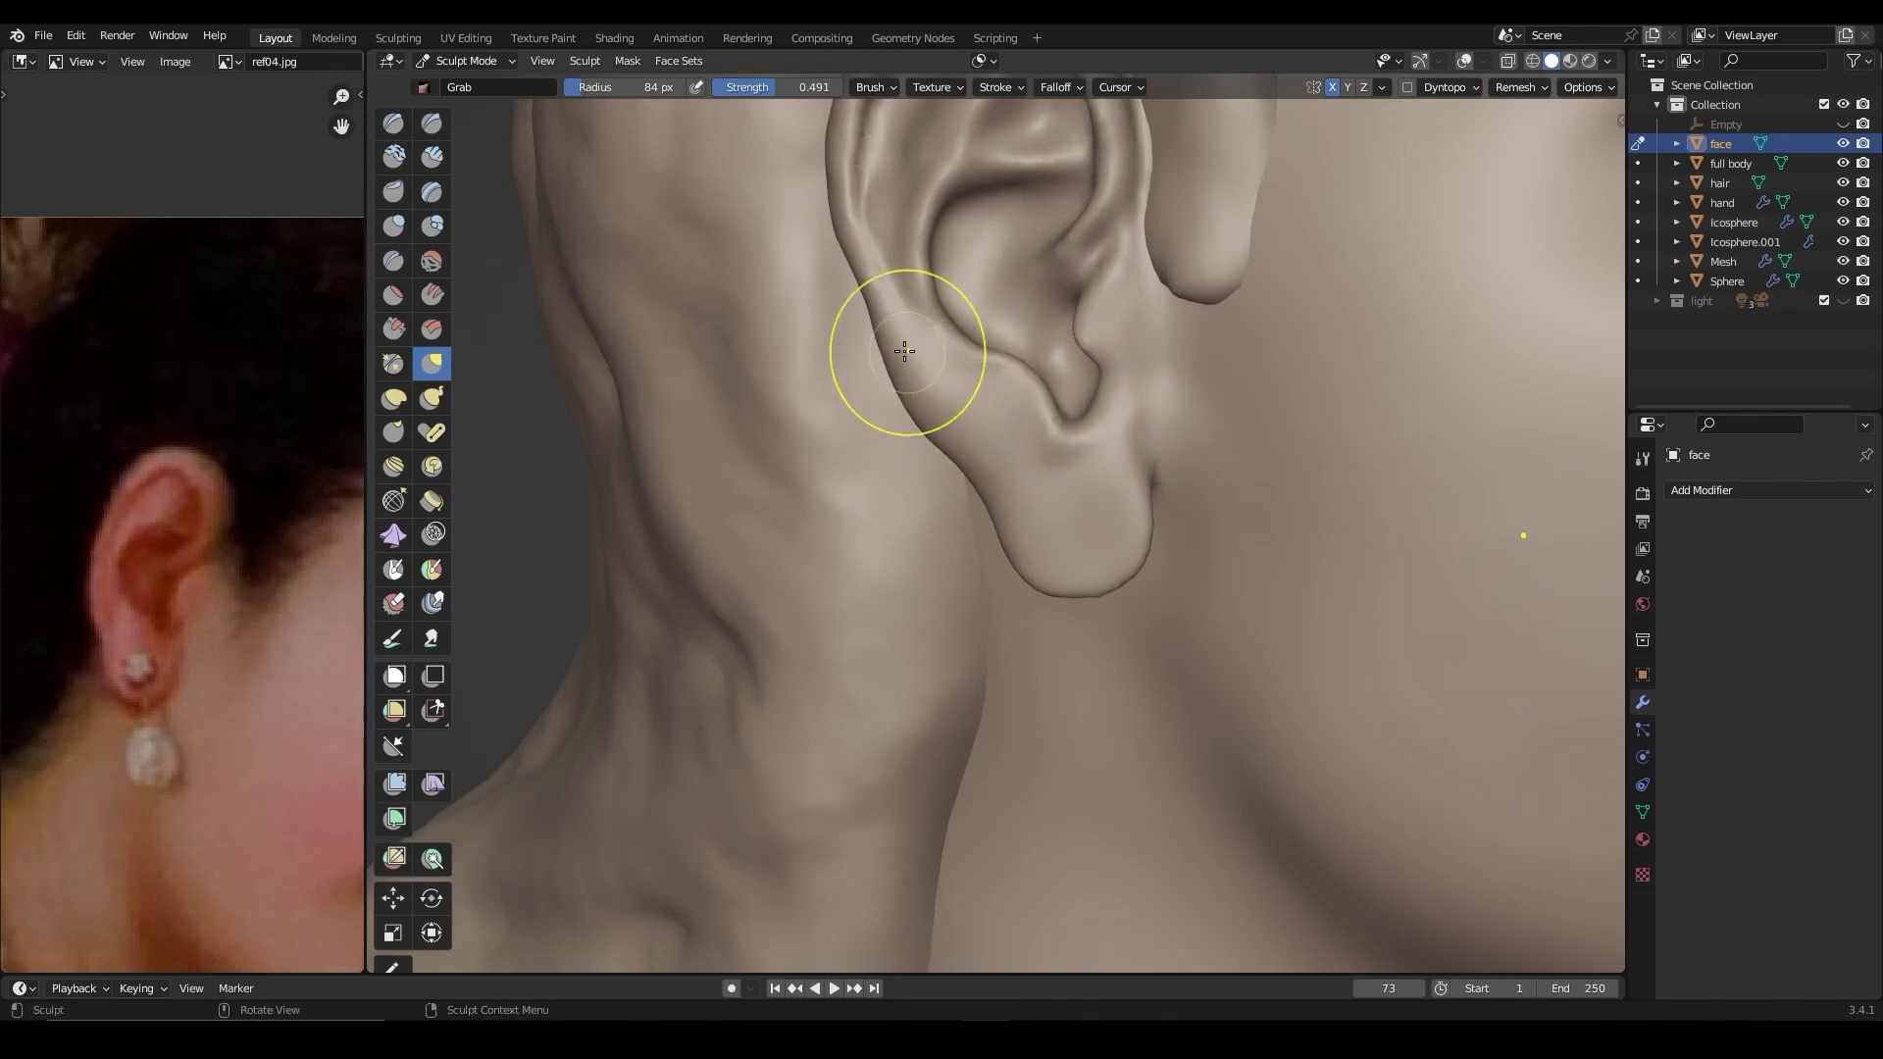
click(431, 122)
middle_drag(848, 329, 915, 337)
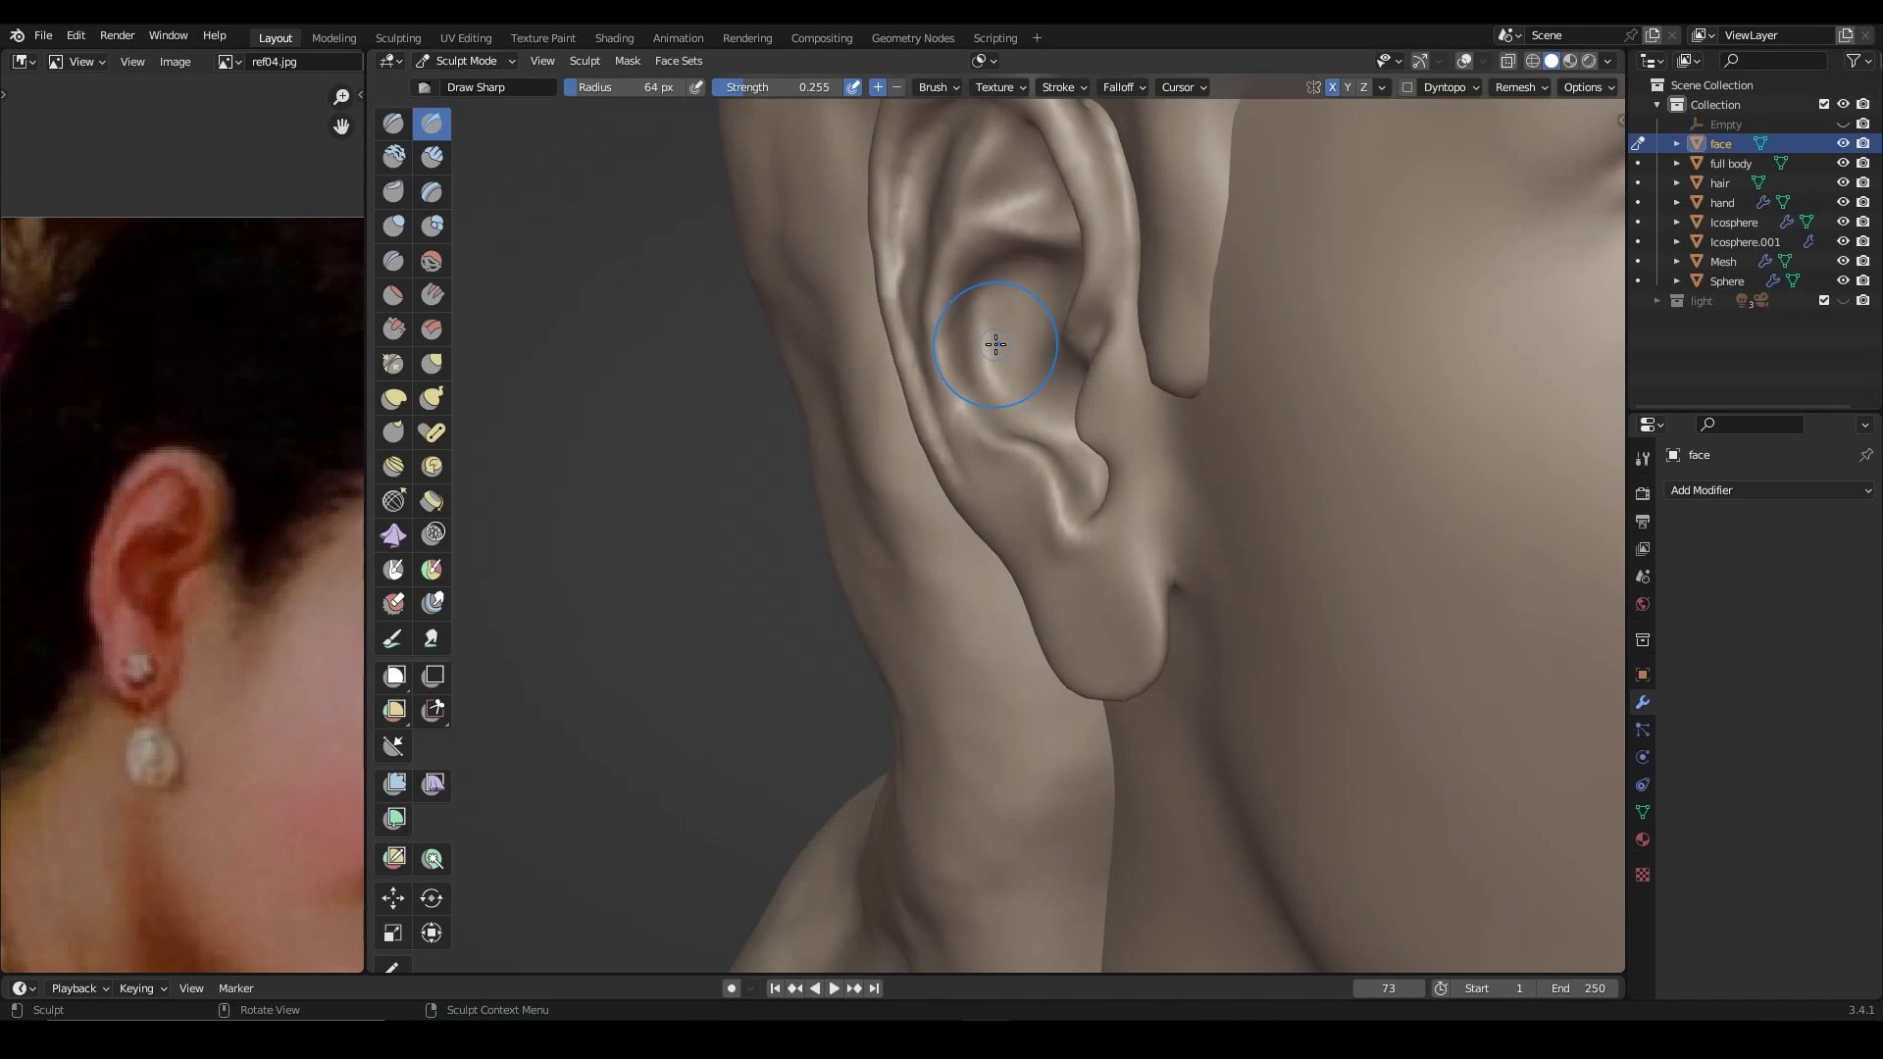
mouse_move(1020, 294)
middle_down()
mouse_move(1416, 403)
mouse_move(1396, 319)
mouse_move(1243, 274)
mouse_move(1278, 231)
mouse_move(1198, 273)
middle_up()
Step: Pull the earlobe up with the Grab and Draw brushes, checking around the ear
key(g)
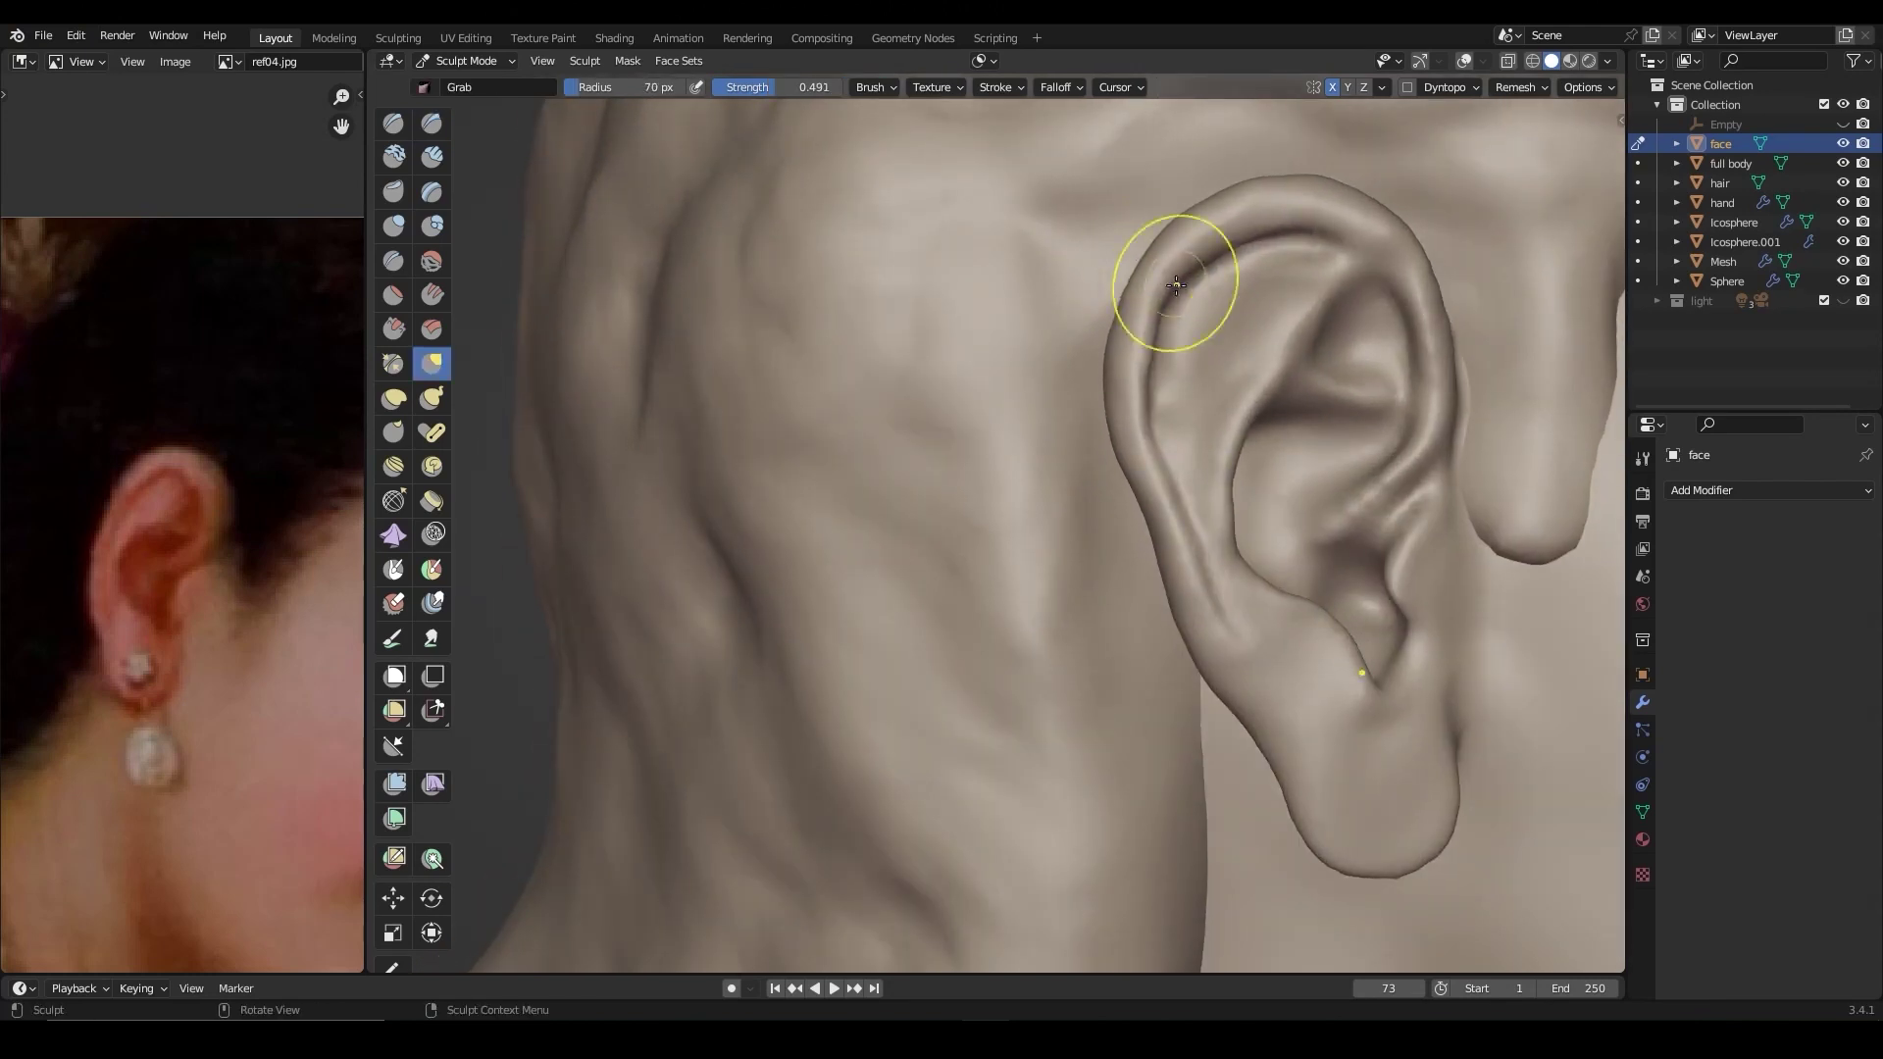
mouse_move(1361, 260)
middle_down()
mouse_move(1294, 407)
mouse_move(978, 303)
mouse_move(1196, 601)
middle_up()
key(x)
key(g)
drag(1089, 708, 1144, 667)
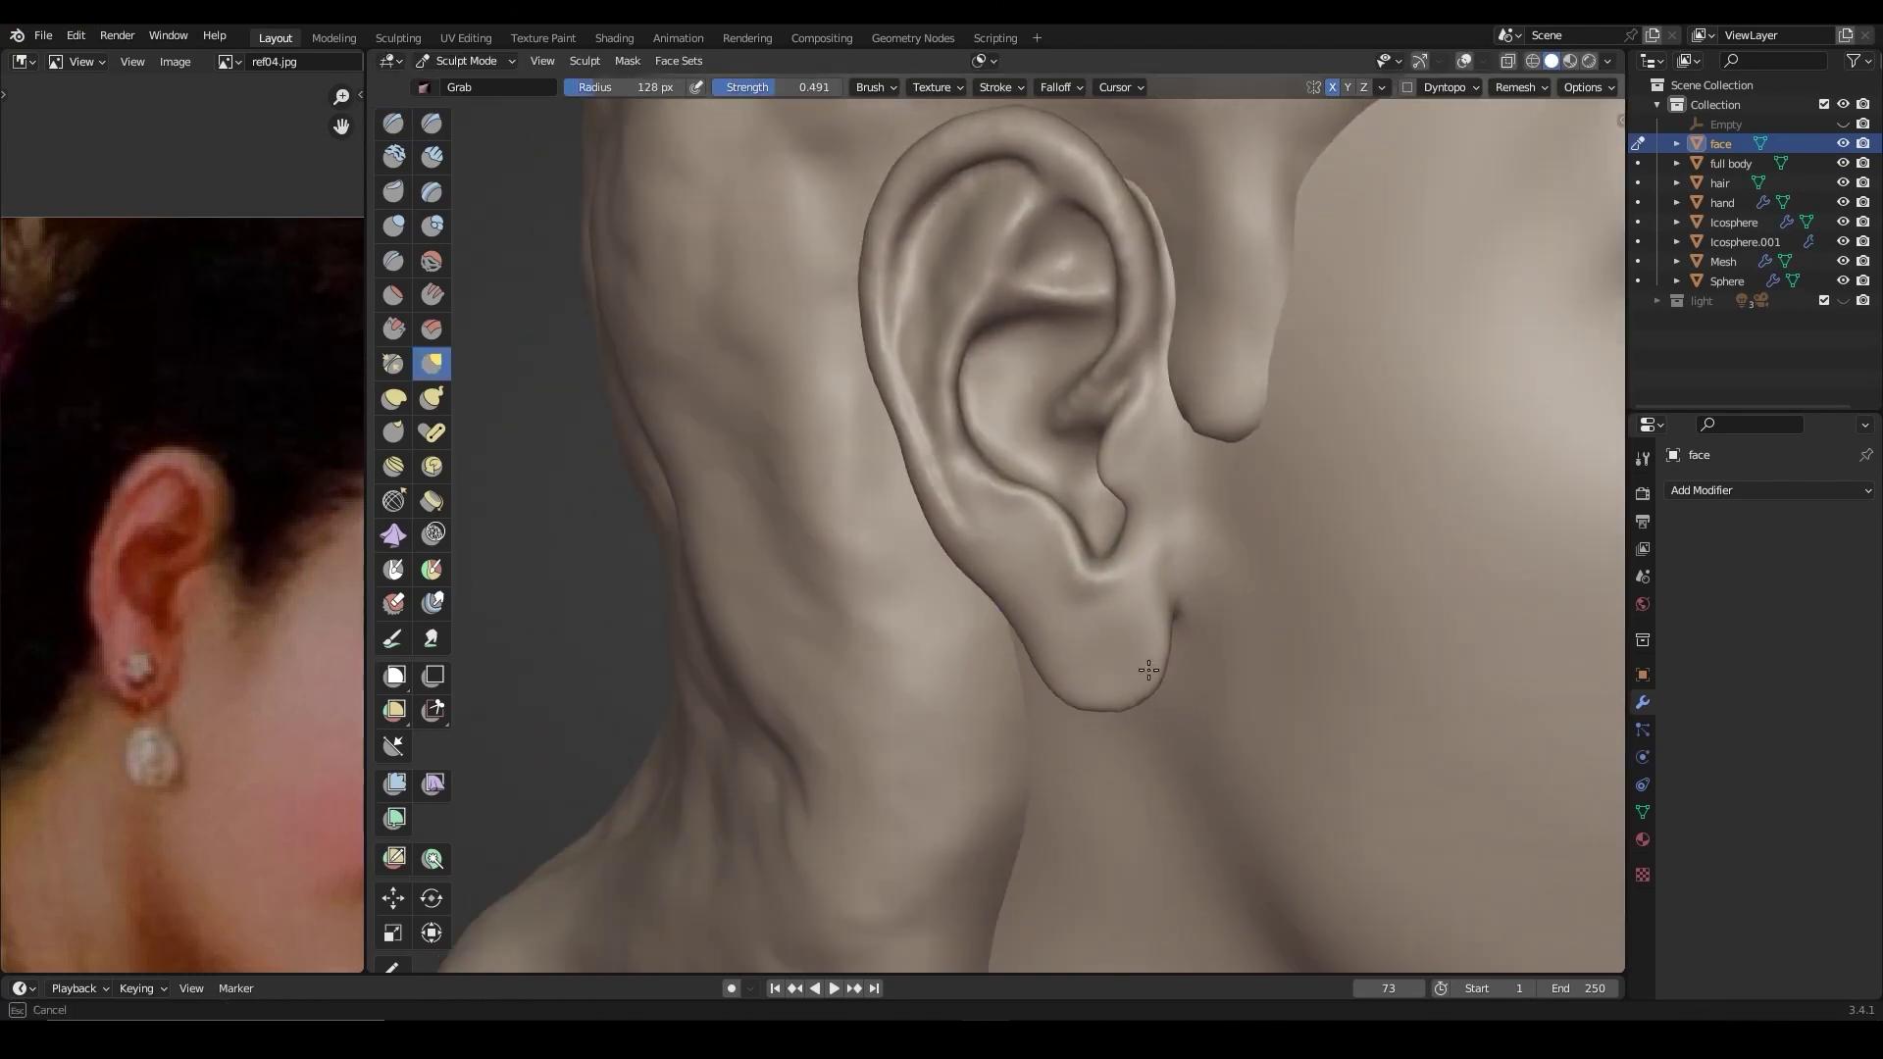
middle_drag(1144, 667, 1114, 378)
mouse_move(1160, 450)
middle_down()
mouse_move(958, 588)
mouse_move(1029, 510)
middle_up()
Step: Lift the upper eyelid to open the eye and mask both eyebrows
scroll(219, 778, up, 3)
scroll(1095, 562, up, 3)
drag(1095, 562, 1098, 530)
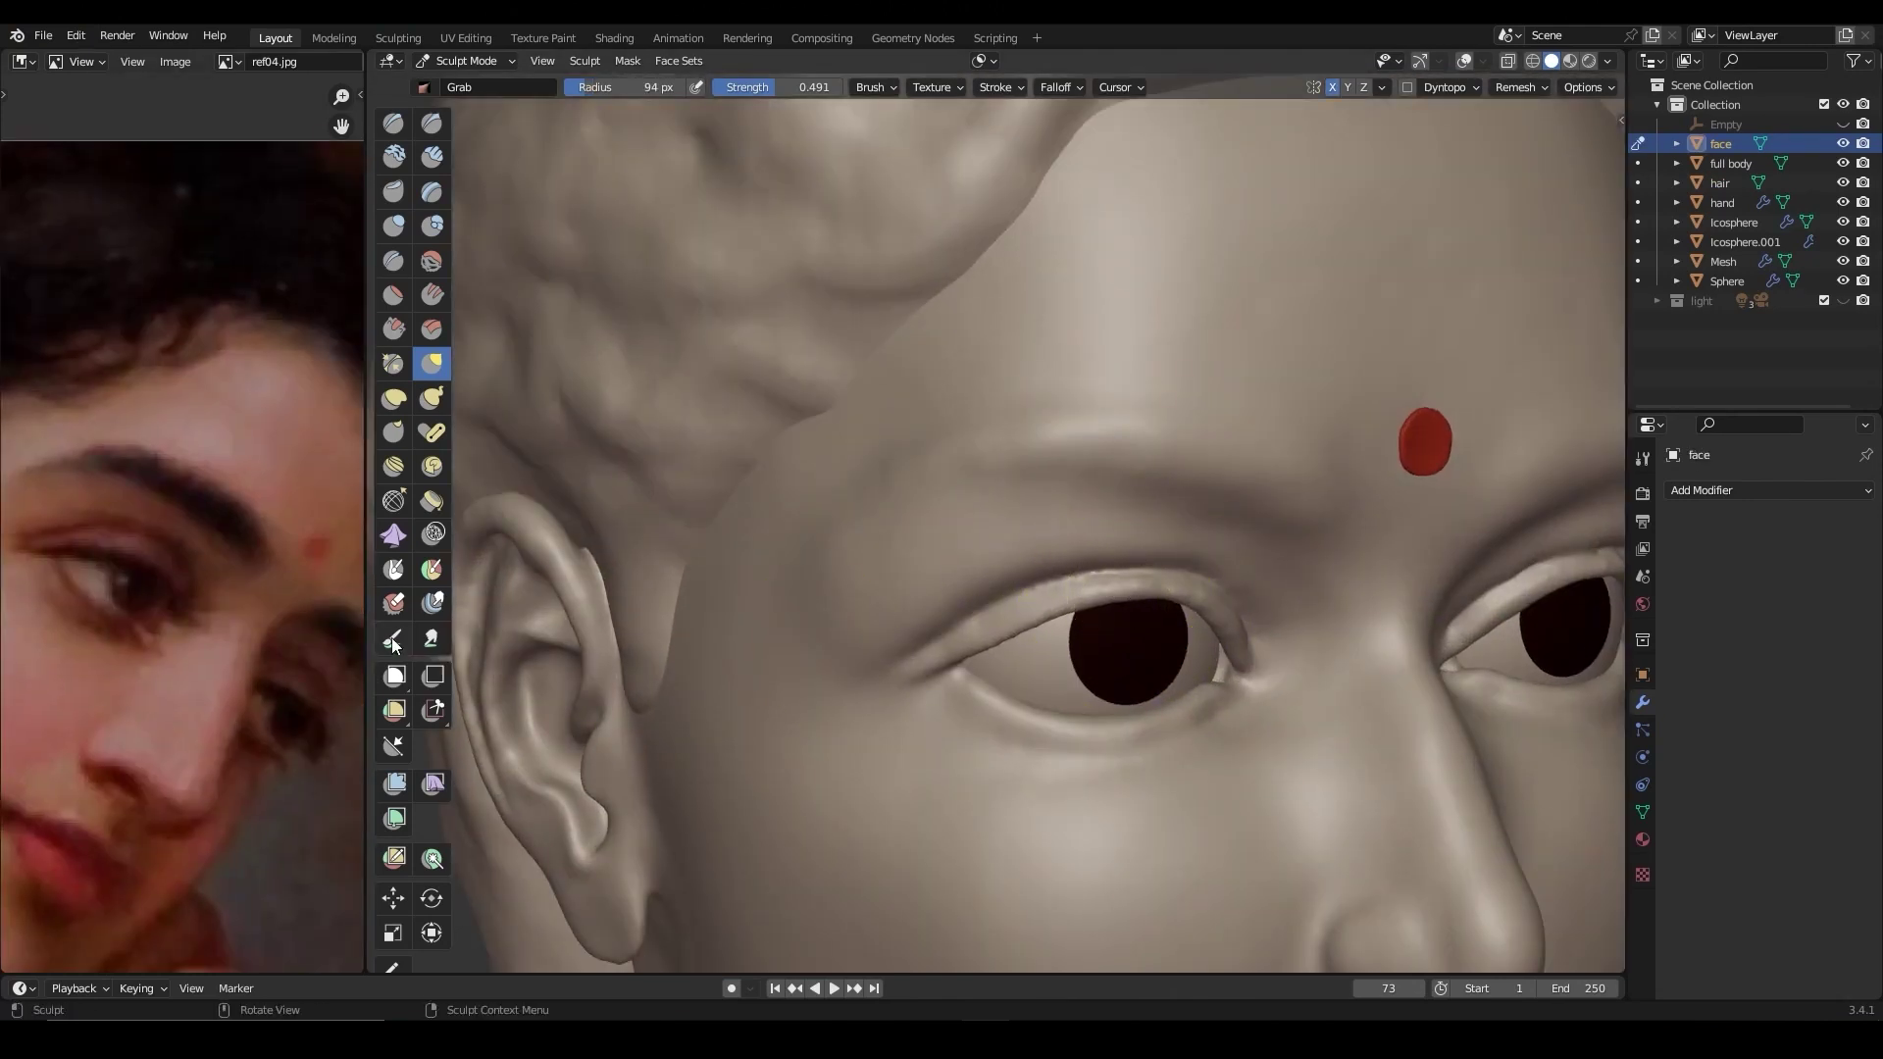
key(m)
scroll(986, 667, down, 3)
middle_drag(986, 666, 1101, 568)
mouse_move(1101, 568)
mouse_down()
mouse_move(951, 485)
mouse_move(891, 490)
mouse_up()
middle_drag(890, 491, 912, 490)
drag(883, 470, 1079, 333)
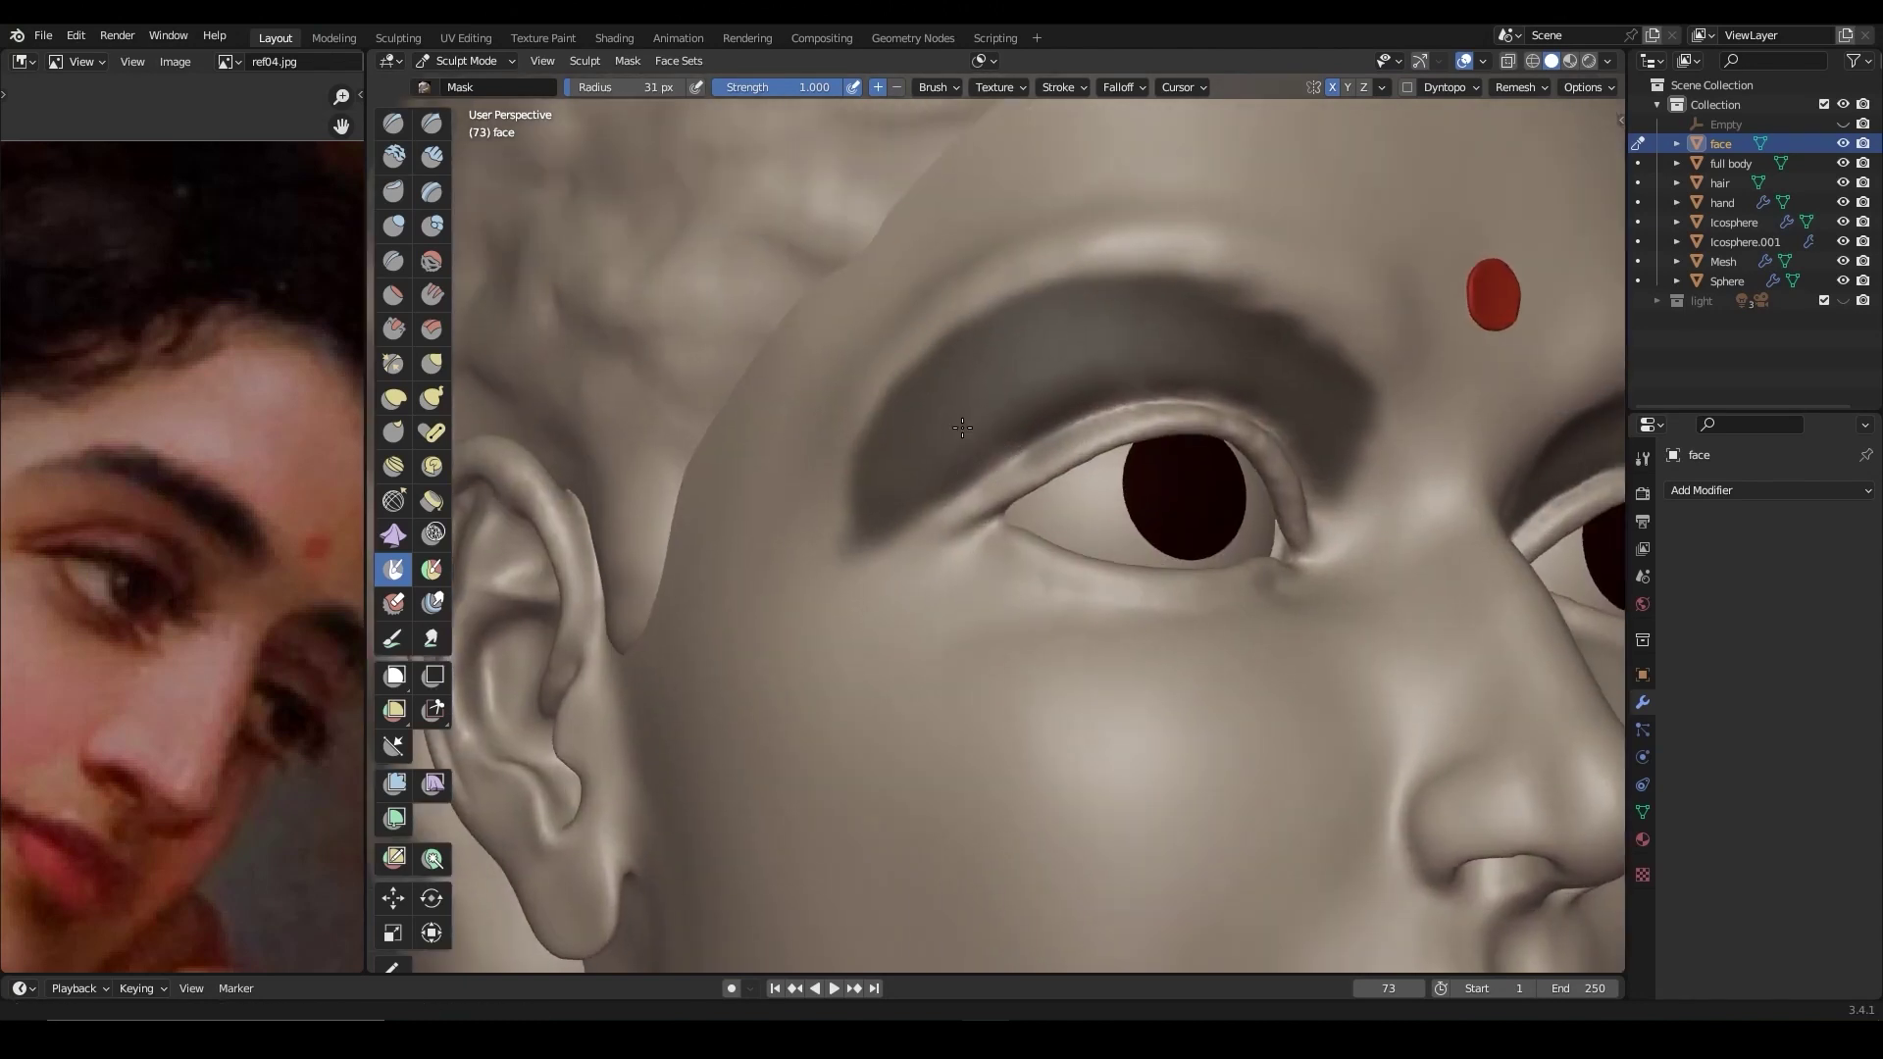
middle_drag(1079, 334, 944, 462)
Step: Refine the upper and lower eyelids with the Draw Sharp, Grab and Draw brushes
key(shift+space)
scroll(1074, 402, up, 4)
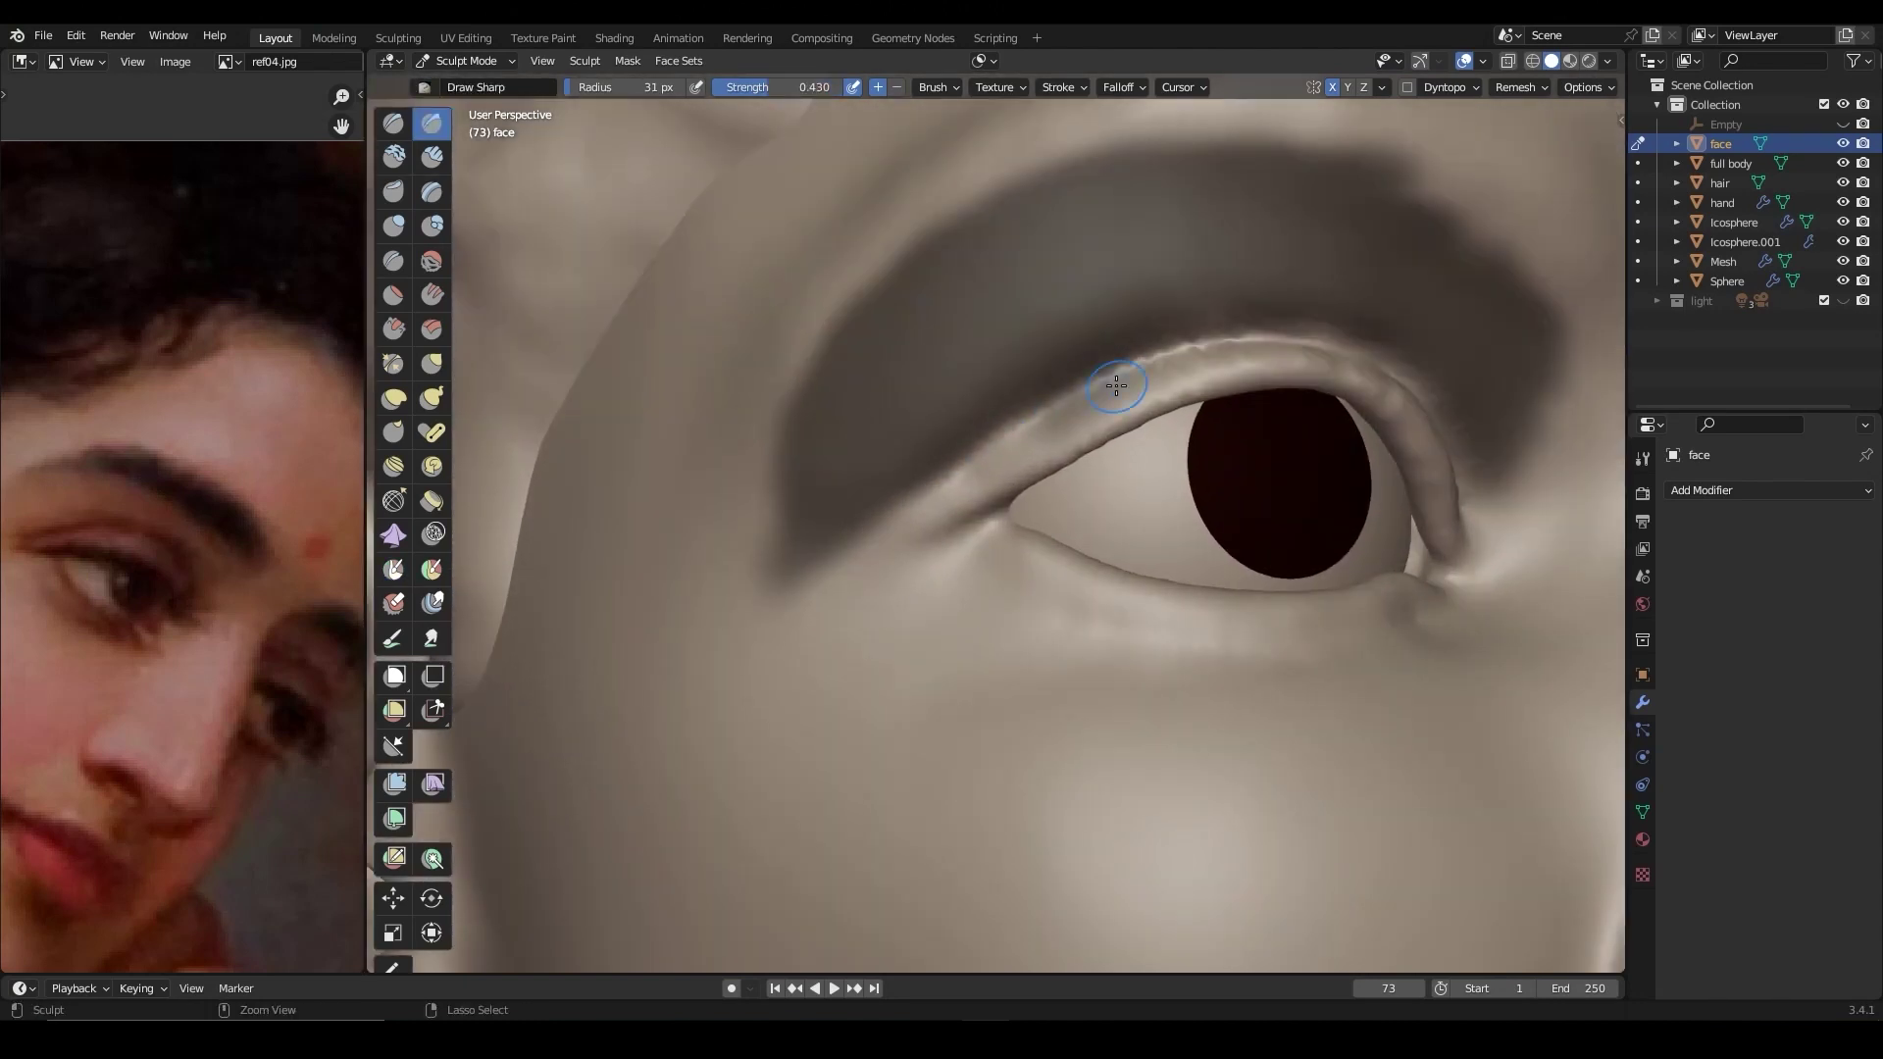
scroll(1116, 385, down, 2)
key(g)
scroll(1140, 699, up, 3)
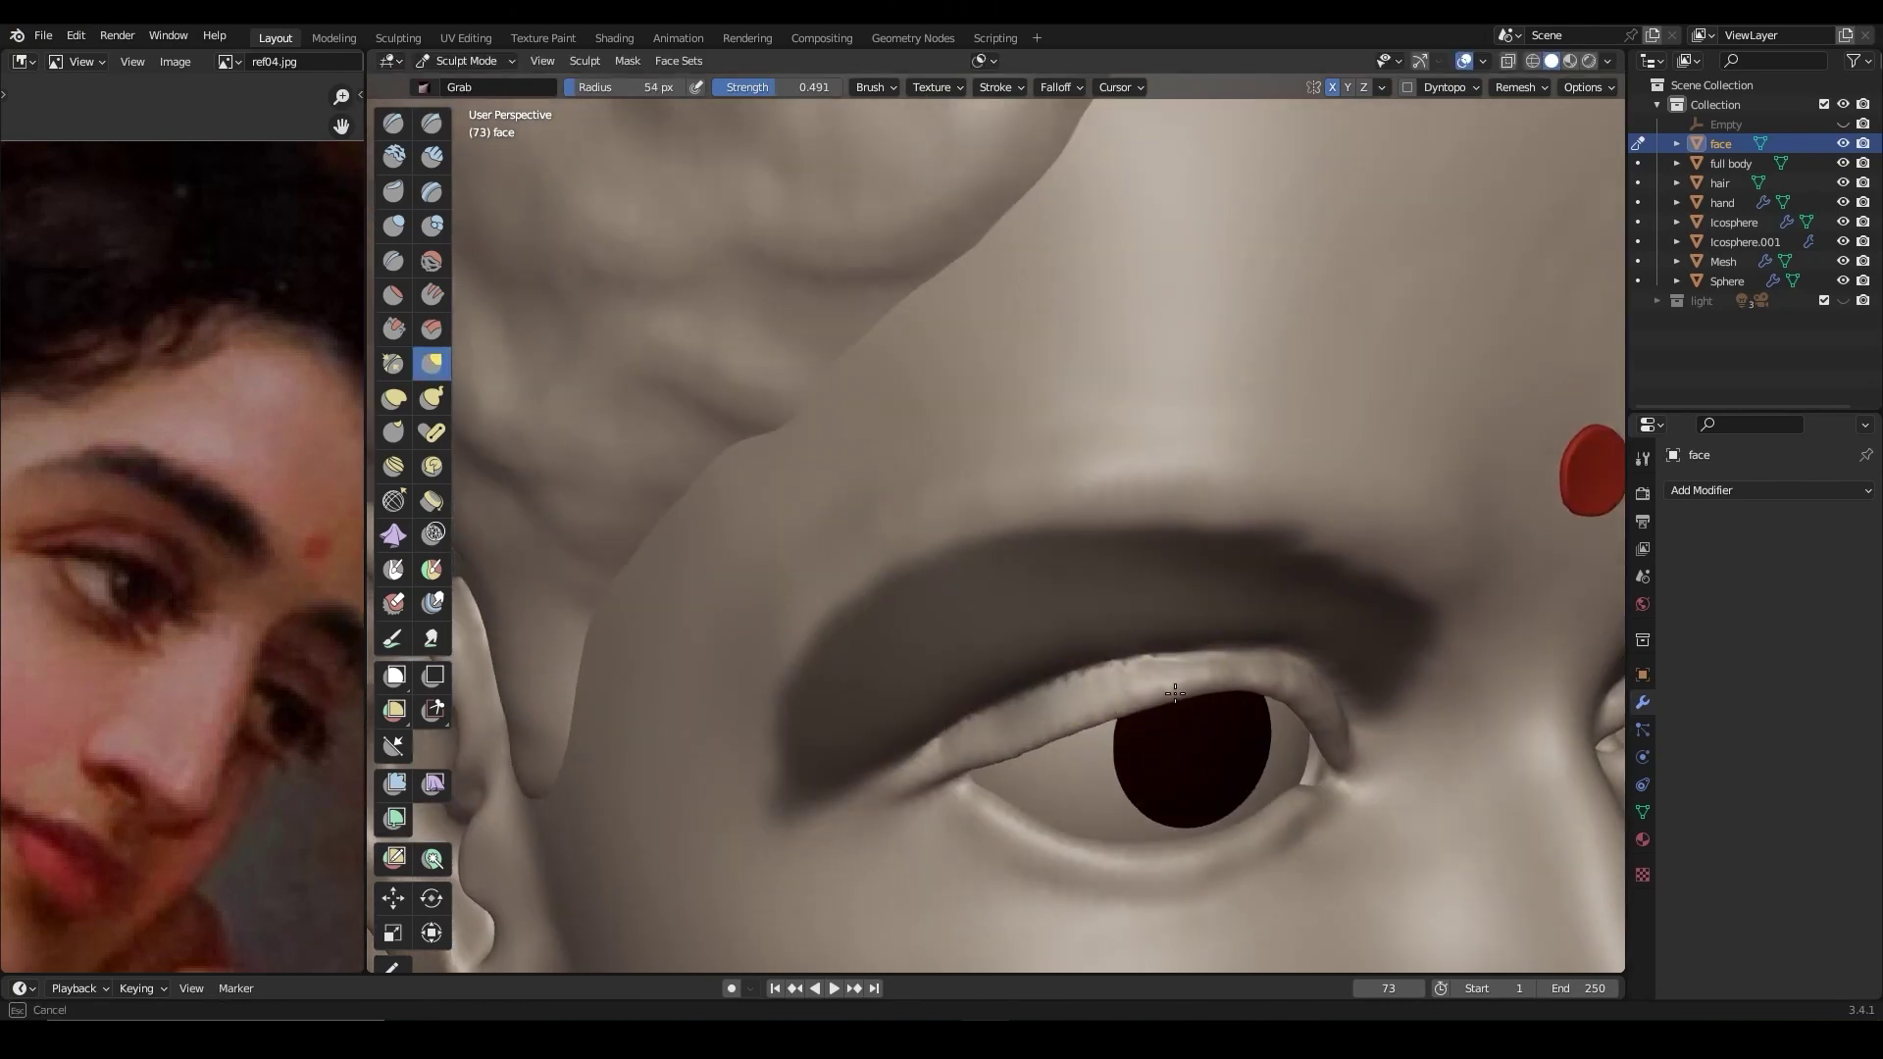
scroll(1174, 694, down, 3)
middle_drag(1219, 735, 1143, 651)
scroll(1143, 651, up, 3)
scroll(1234, 641, up, 1)
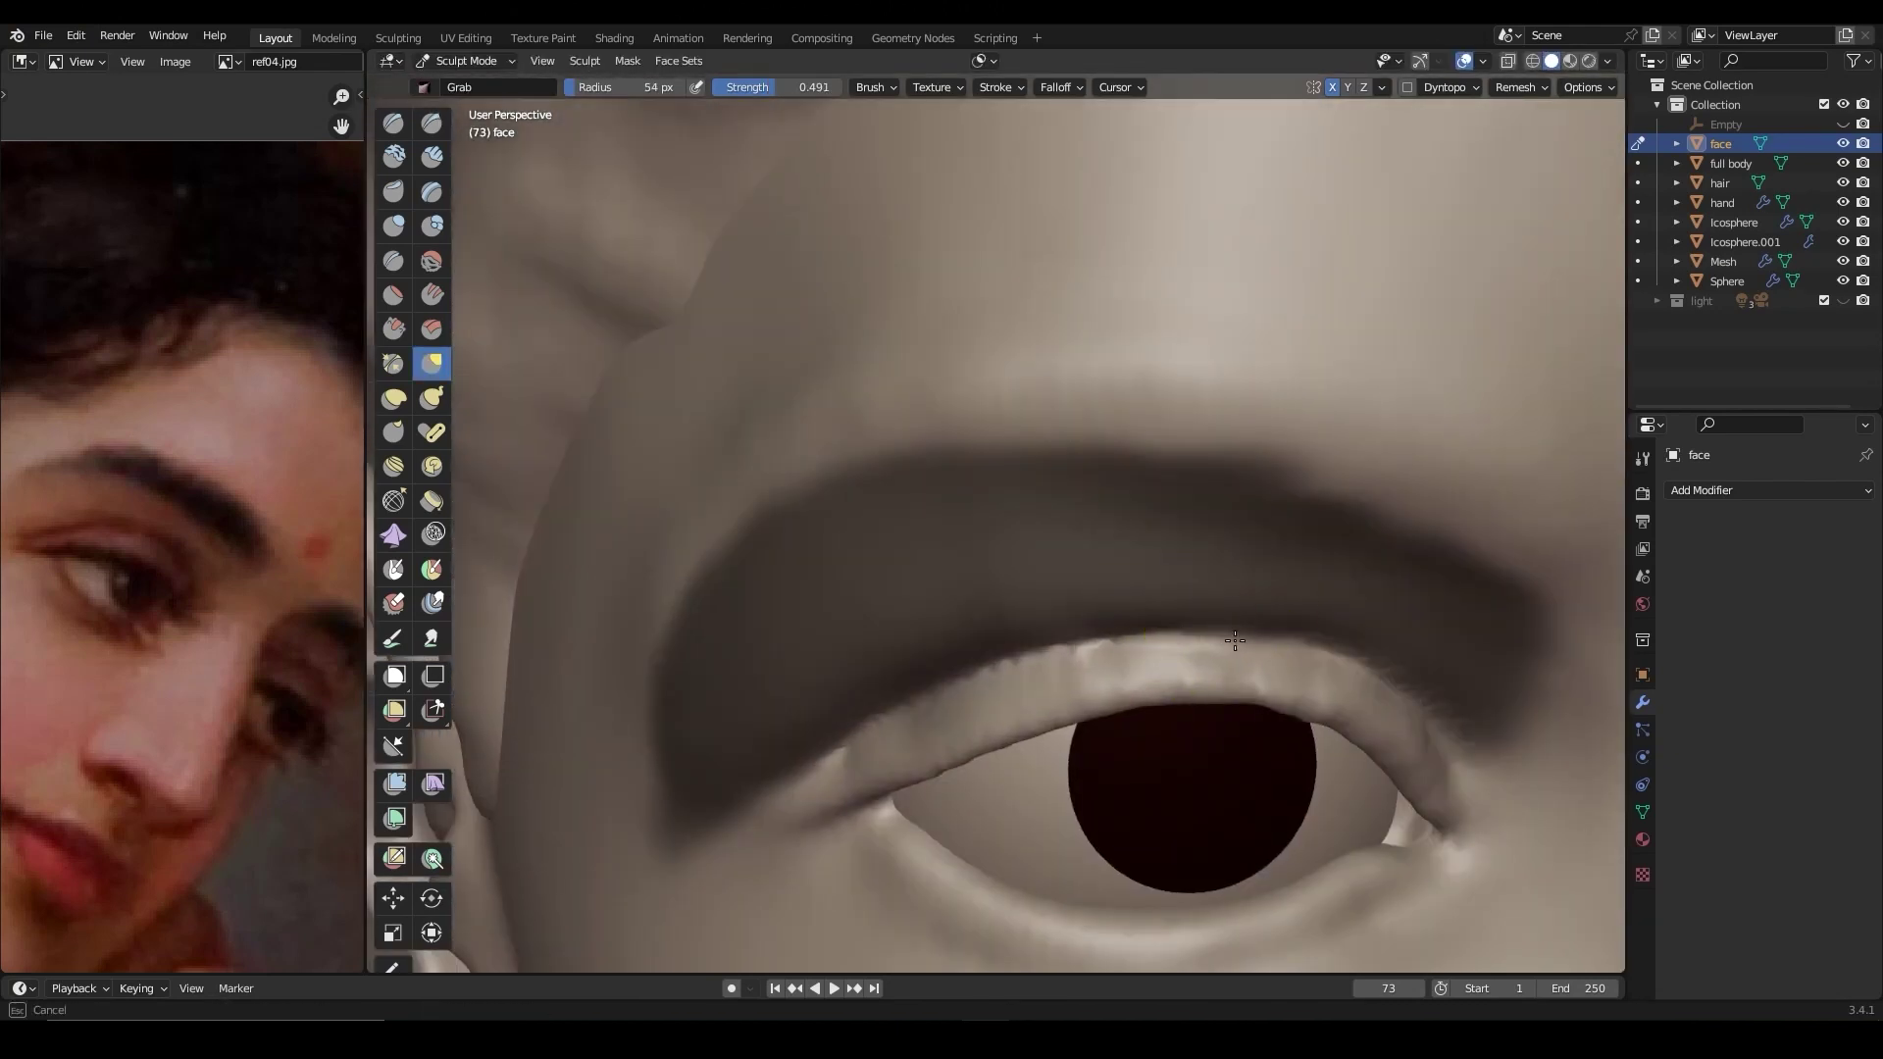
scroll(1234, 640, down, 5)
key(x)
scroll(1177, 565, up, 4)
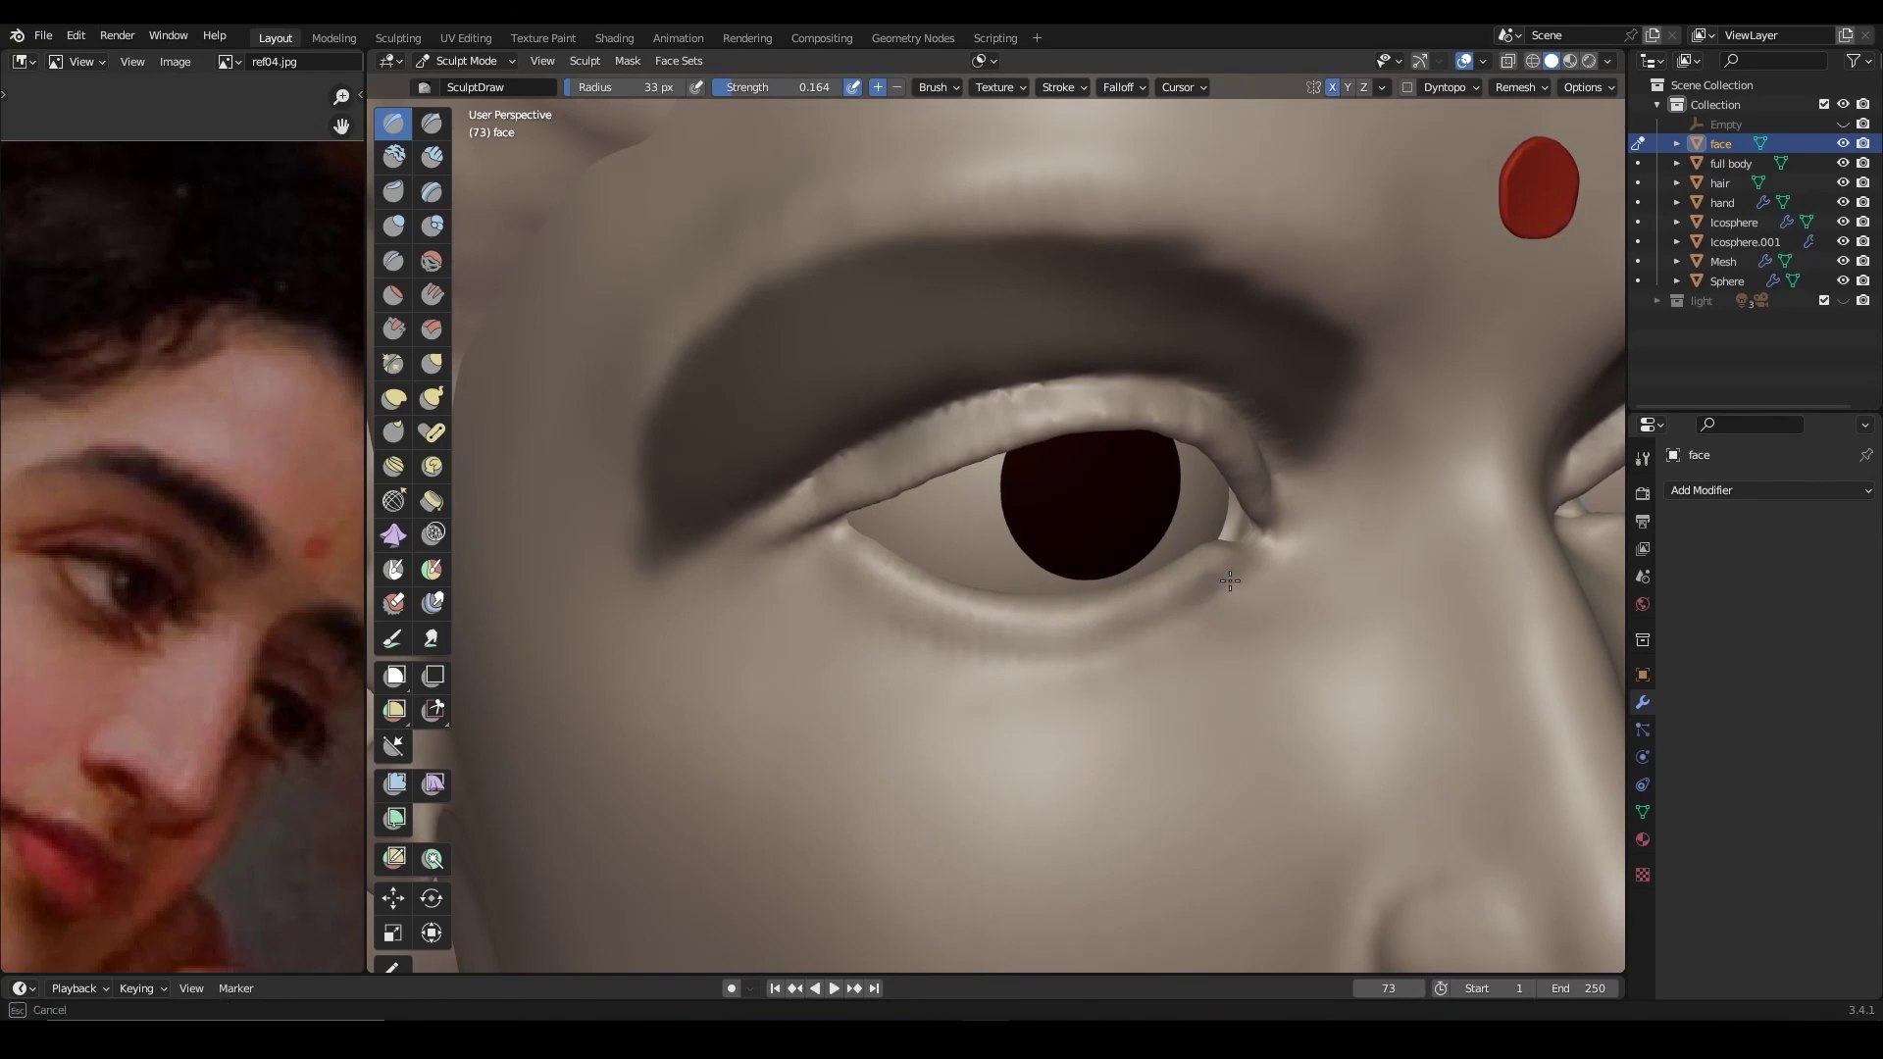
scroll(1230, 582, down, 4)
Step: Grab the eye corners and nostril wing into shape, checking from front and side views
key(g)
scroll(1056, 656, up, 3)
middle_drag(1055, 656, 1267, 624)
scroll(1267, 624, up, 2)
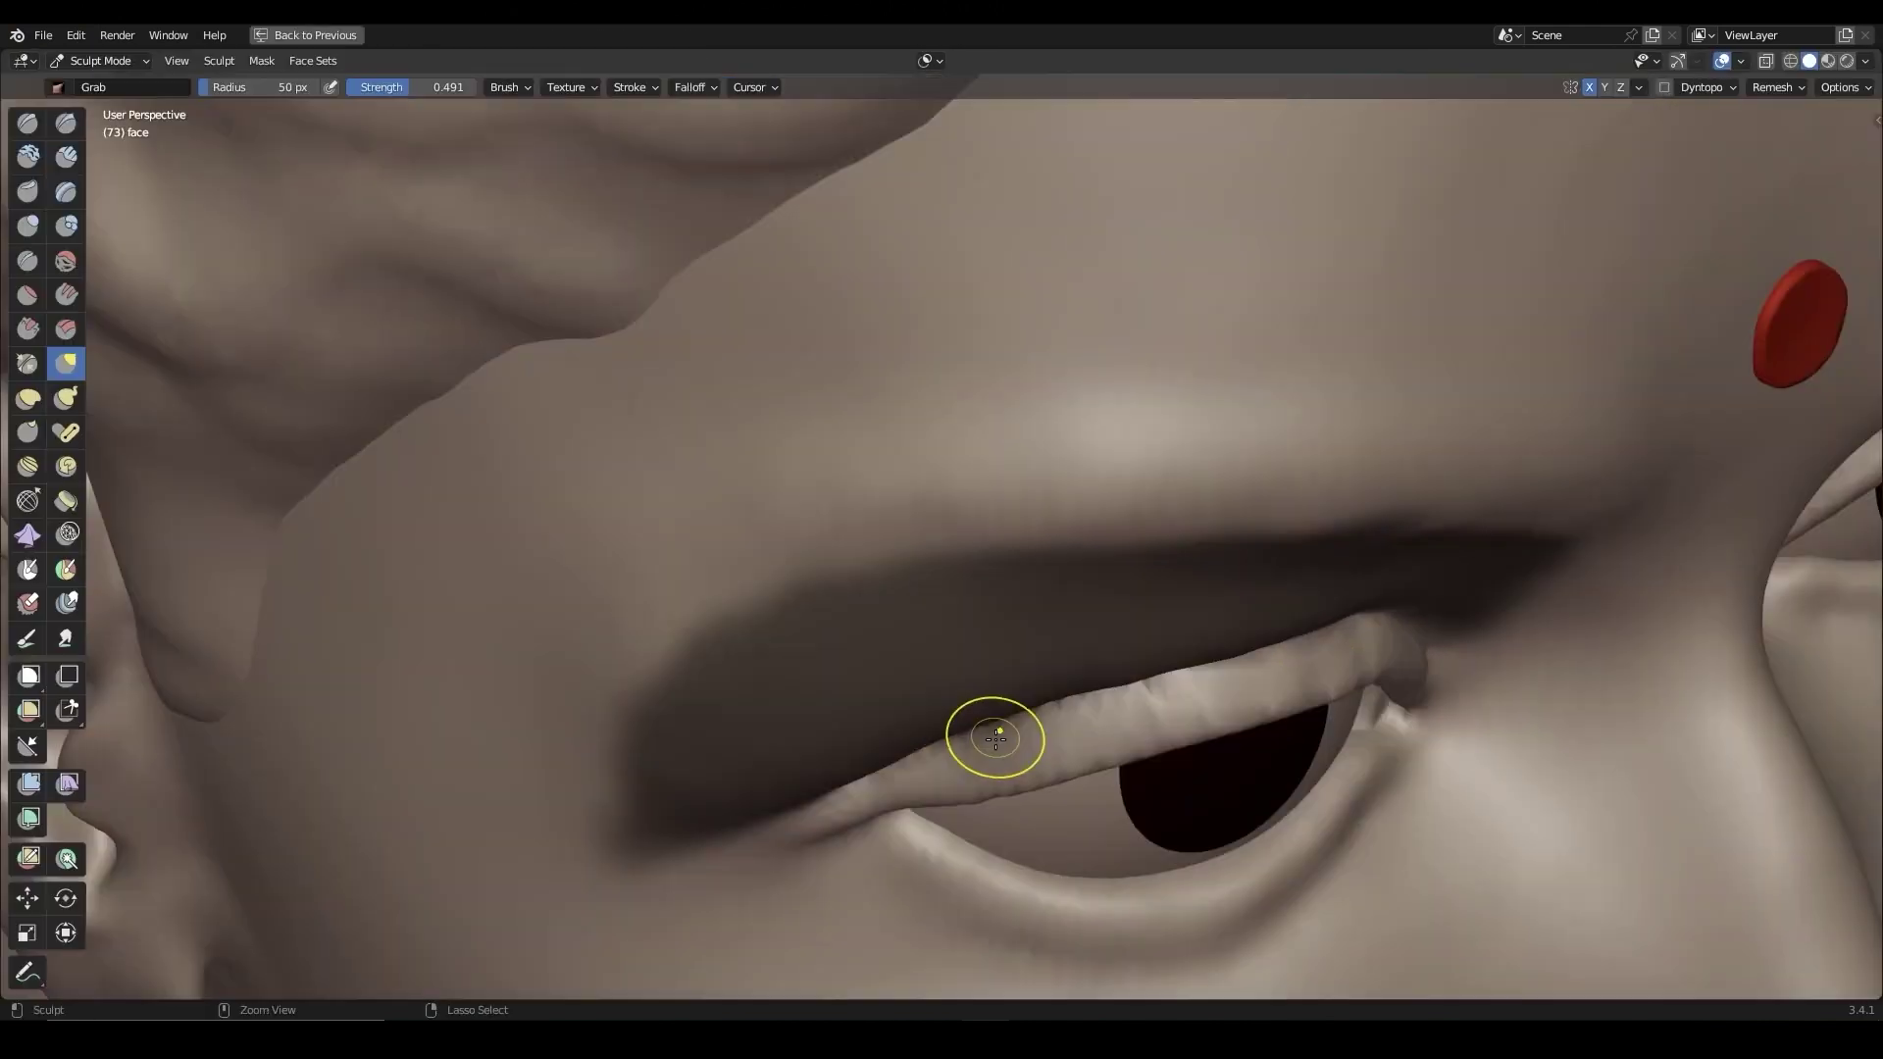
scroll(992, 741, down, 4)
middle_drag(992, 740, 962, 656)
scroll(785, 521, up, 2)
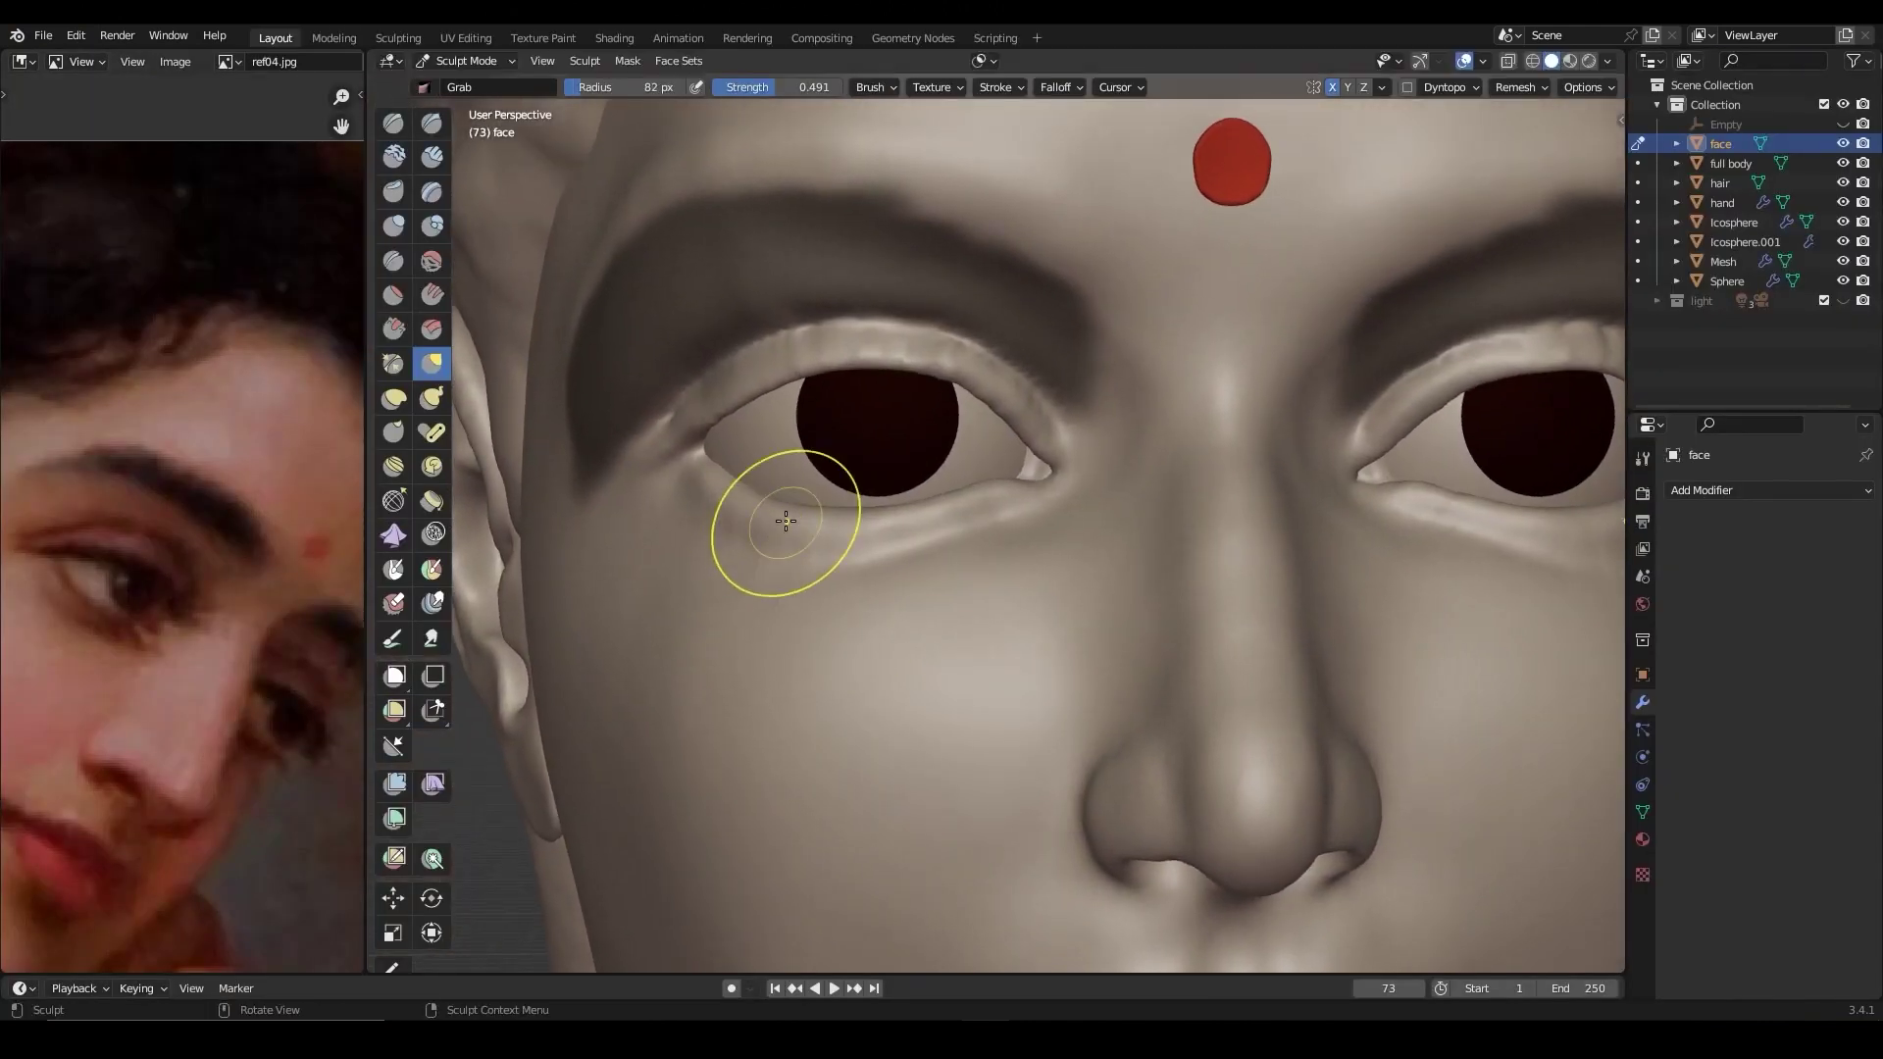
scroll(821, 505, down, 2)
scroll(1114, 483, down, 2)
mouse_move(1114, 484)
middle_down()
mouse_move(1106, 505)
mouse_move(596, 89)
mouse_move(1005, 429)
mouse_move(1067, 355)
middle_up()
scroll(1106, 505, up, 4)
Step: Reshape the nose tip from the front, alternating Draw and Grab brushes
key(x)
scroll(1014, 431, down, 3)
scroll(1067, 355, up, 3)
key(g)
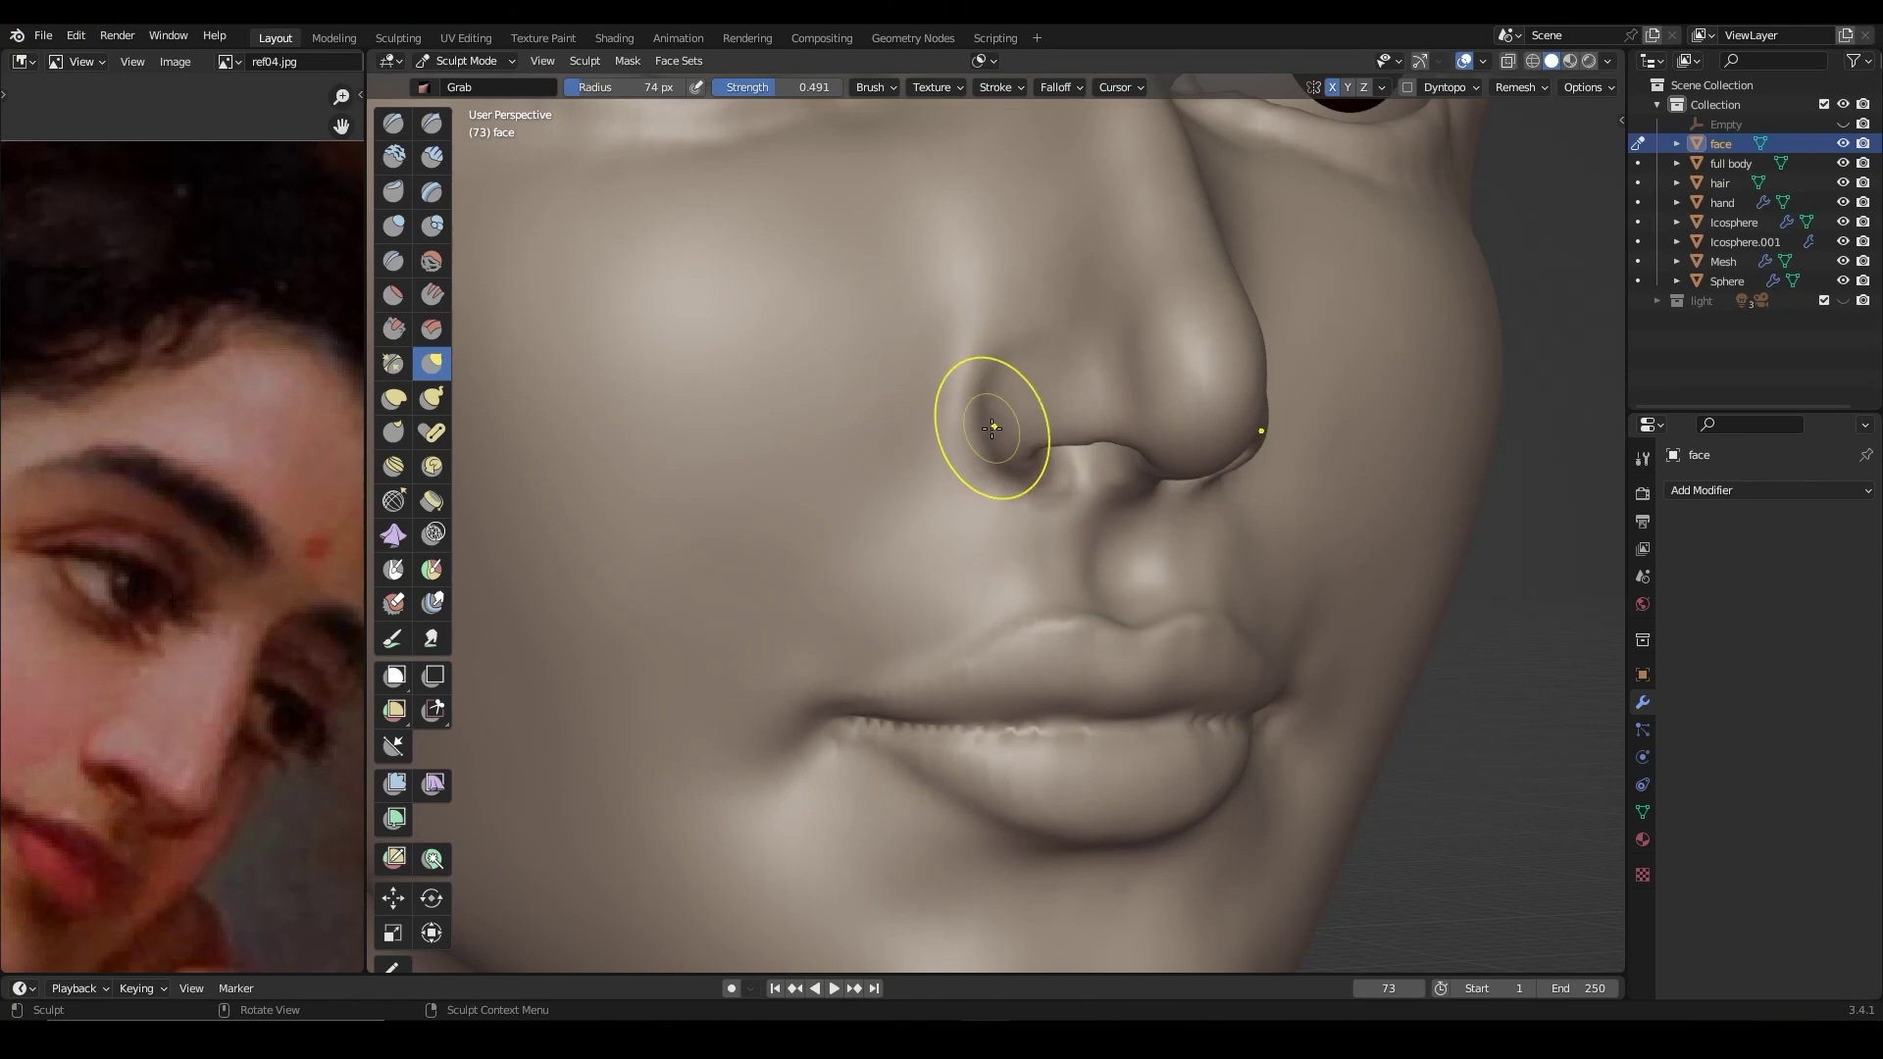
middle_drag(992, 428, 1039, 422)
scroll(1068, 435, up, 1)
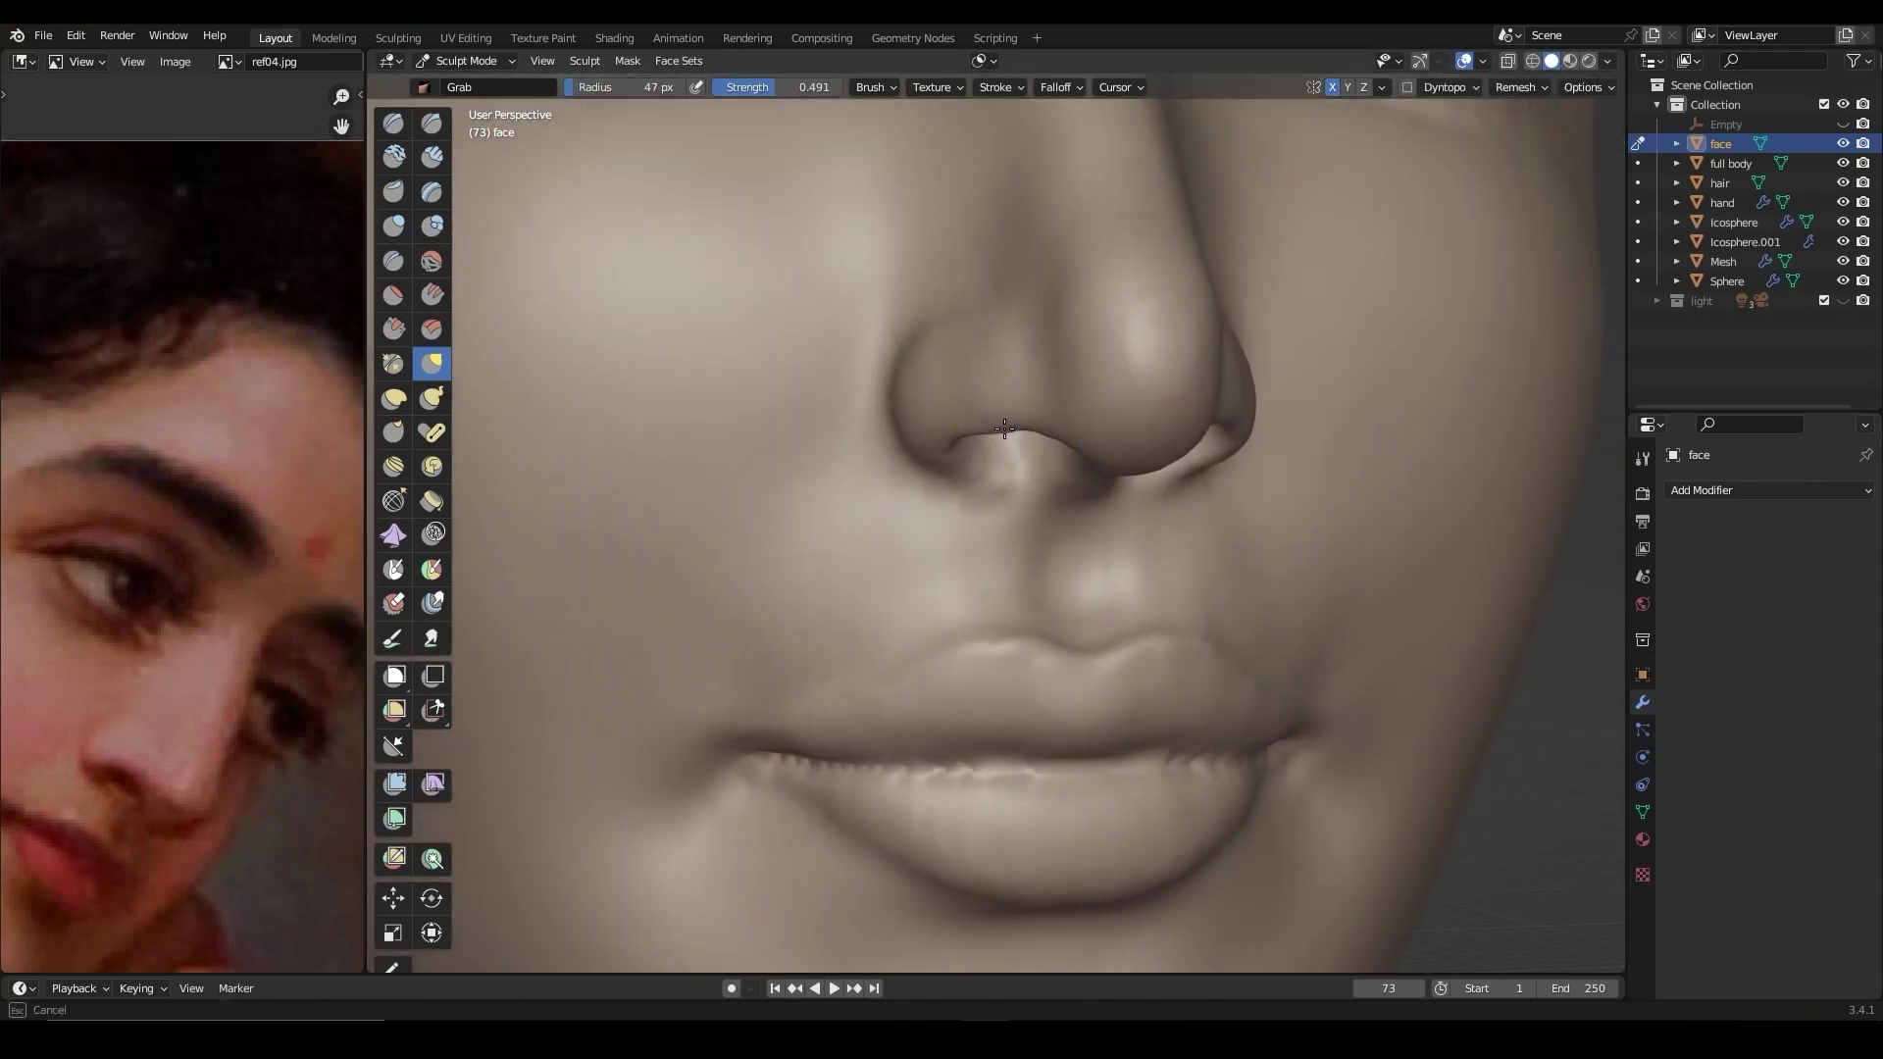
key(x)
Step: Refine the nostrils from below and in profile with a larger brush
mouse_move(1003, 463)
middle_down()
mouse_move(1047, 454)
mouse_move(1114, 546)
mouse_move(1127, 380)
middle_up()
key(g)
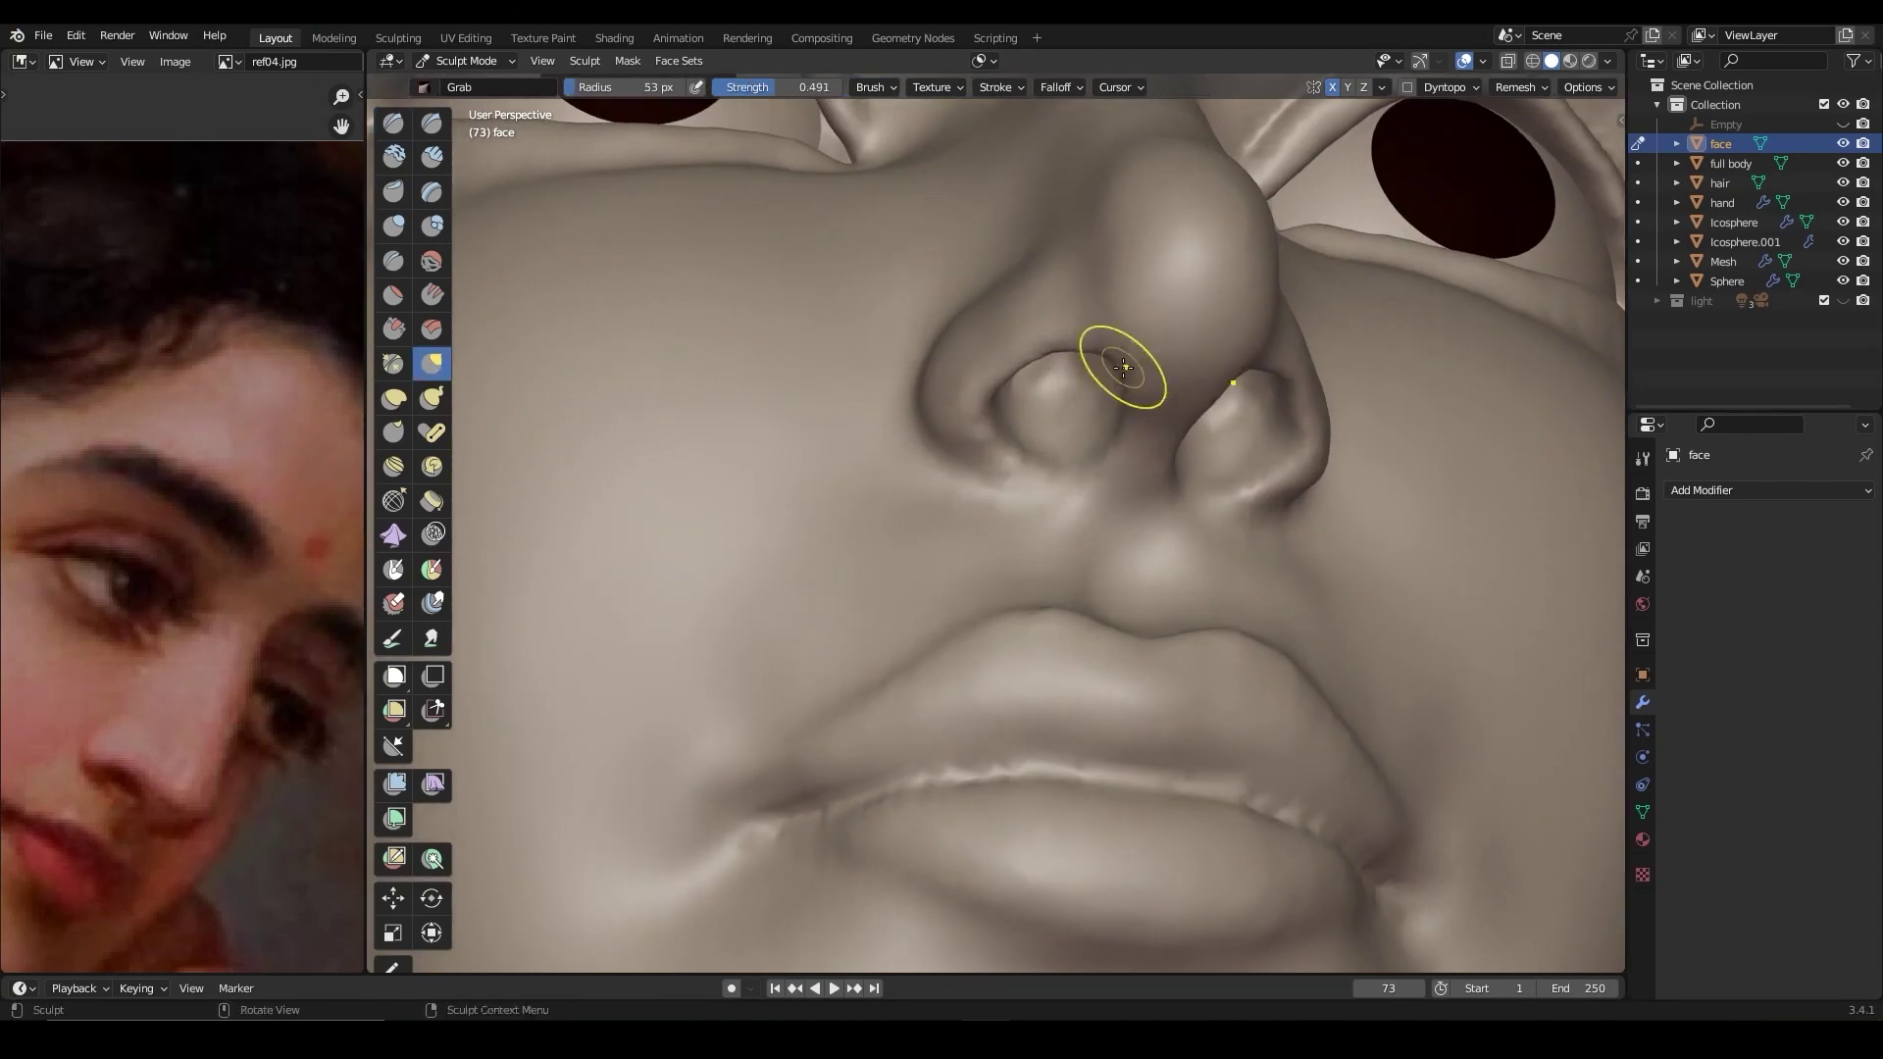
middle_drag(1099, 478, 981, 262)
middle_drag(916, 379, 904, 587)
key(bracketright)
key(bracketright)
key(bracketright)
mouse_move(1080, 697)
middle_down()
mouse_move(1177, 579)
mouse_move(1157, 540)
middle_up()
key(x)
middle_drag(1071, 461, 1340, 628)
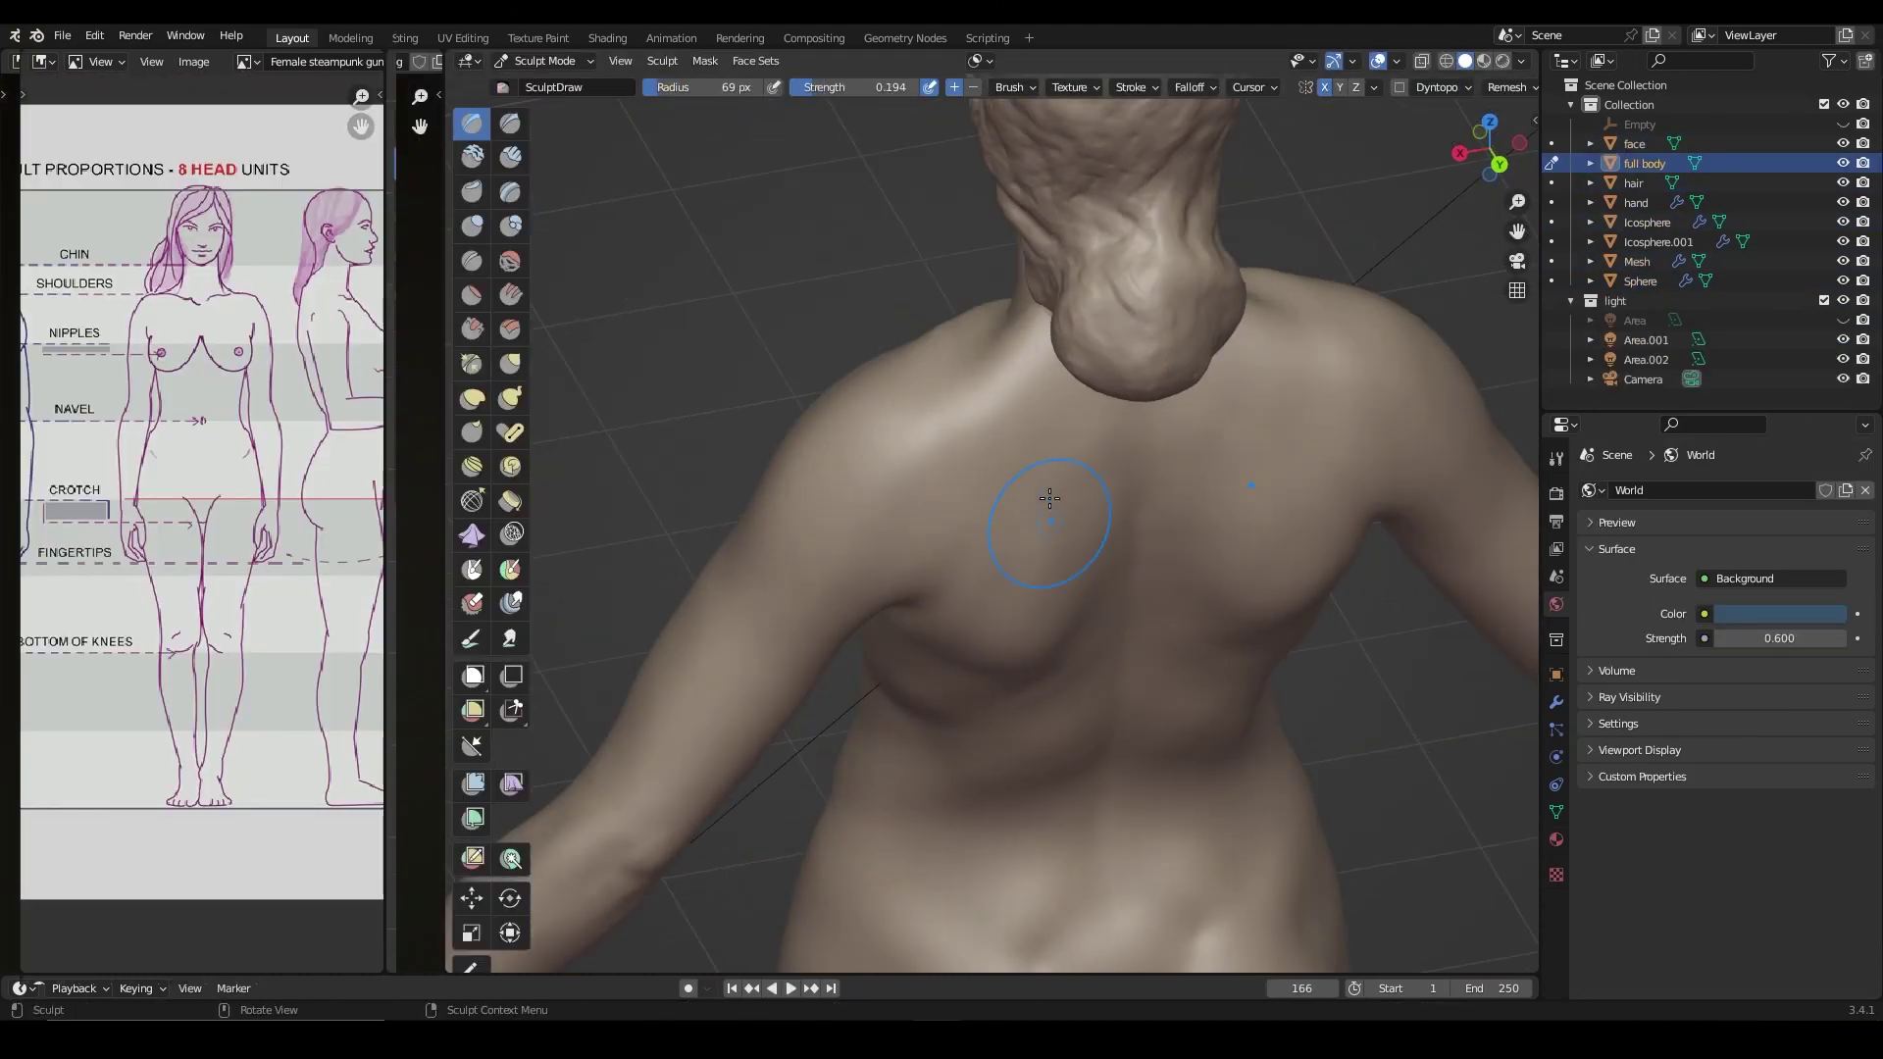
Step: Shape the upper back muscles and mask a strip along the spine groove
drag(1049, 498, 909, 545)
middle_drag(1054, 523, 1030, 316)
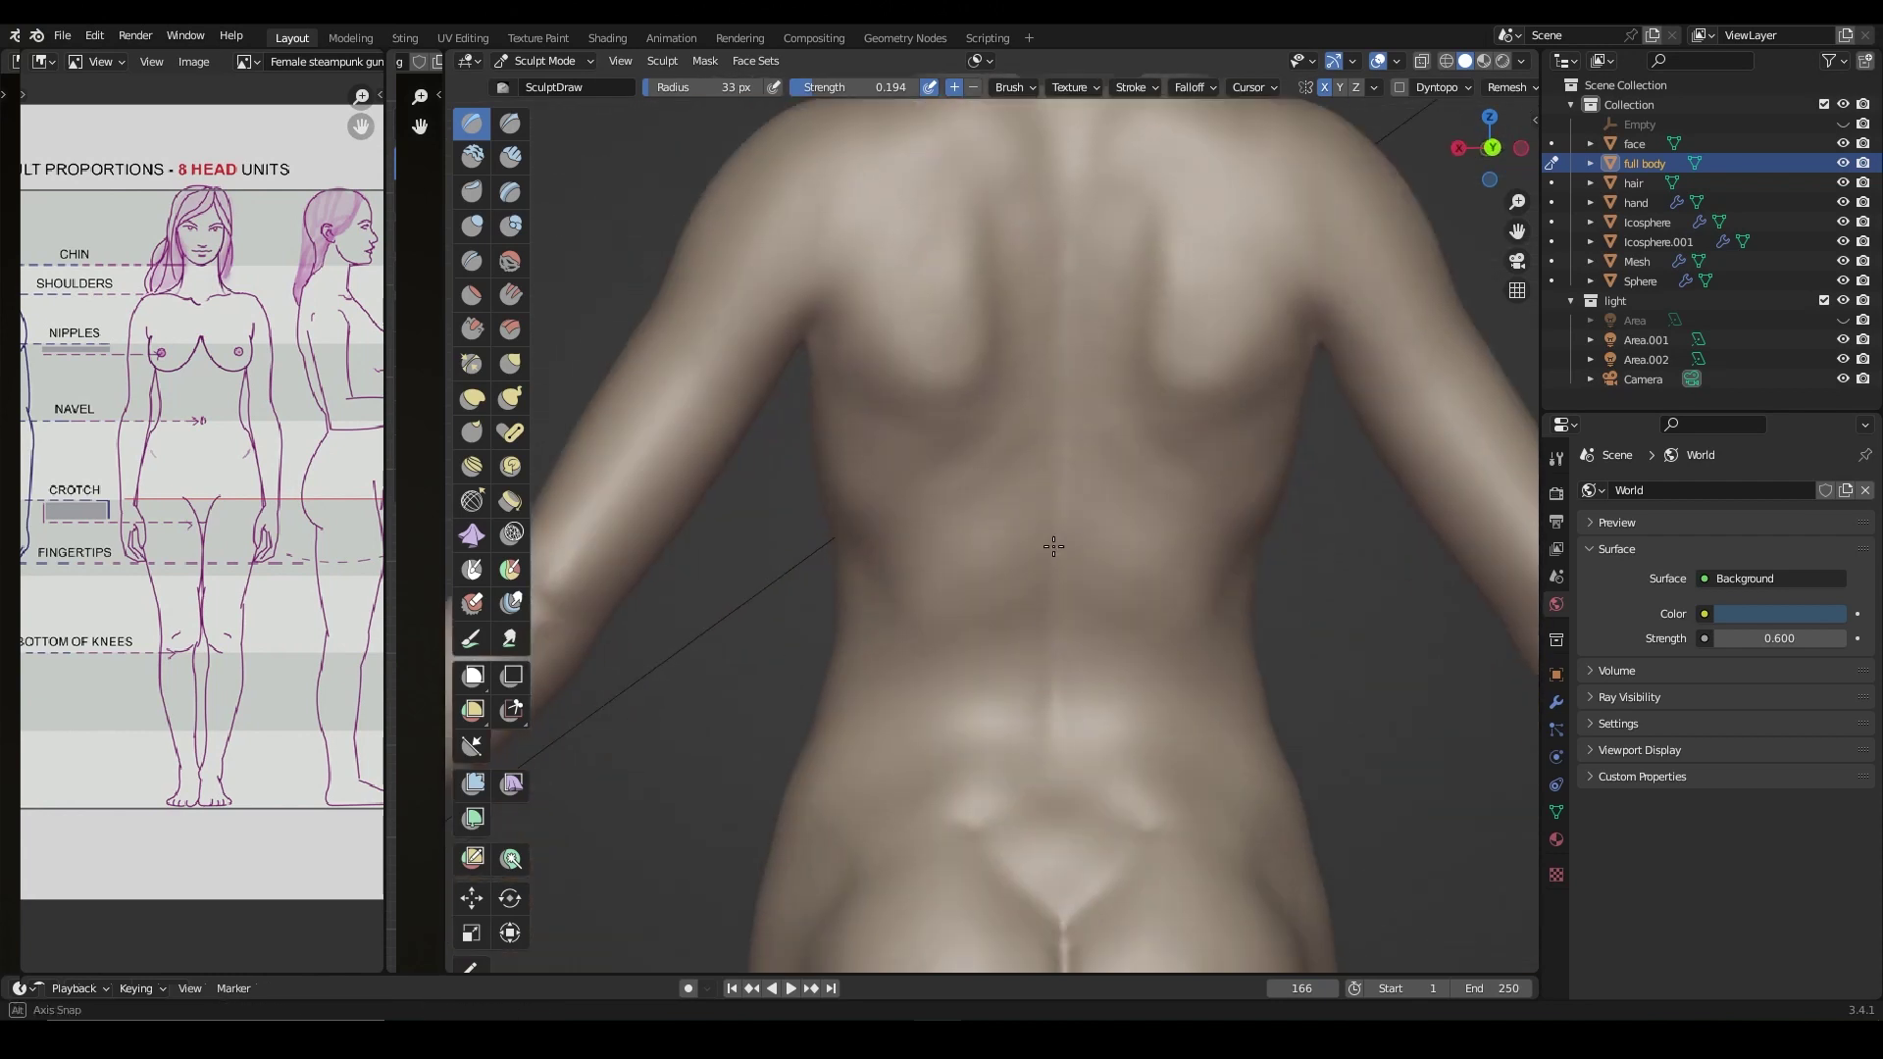
scroll(1109, 421, down, 1)
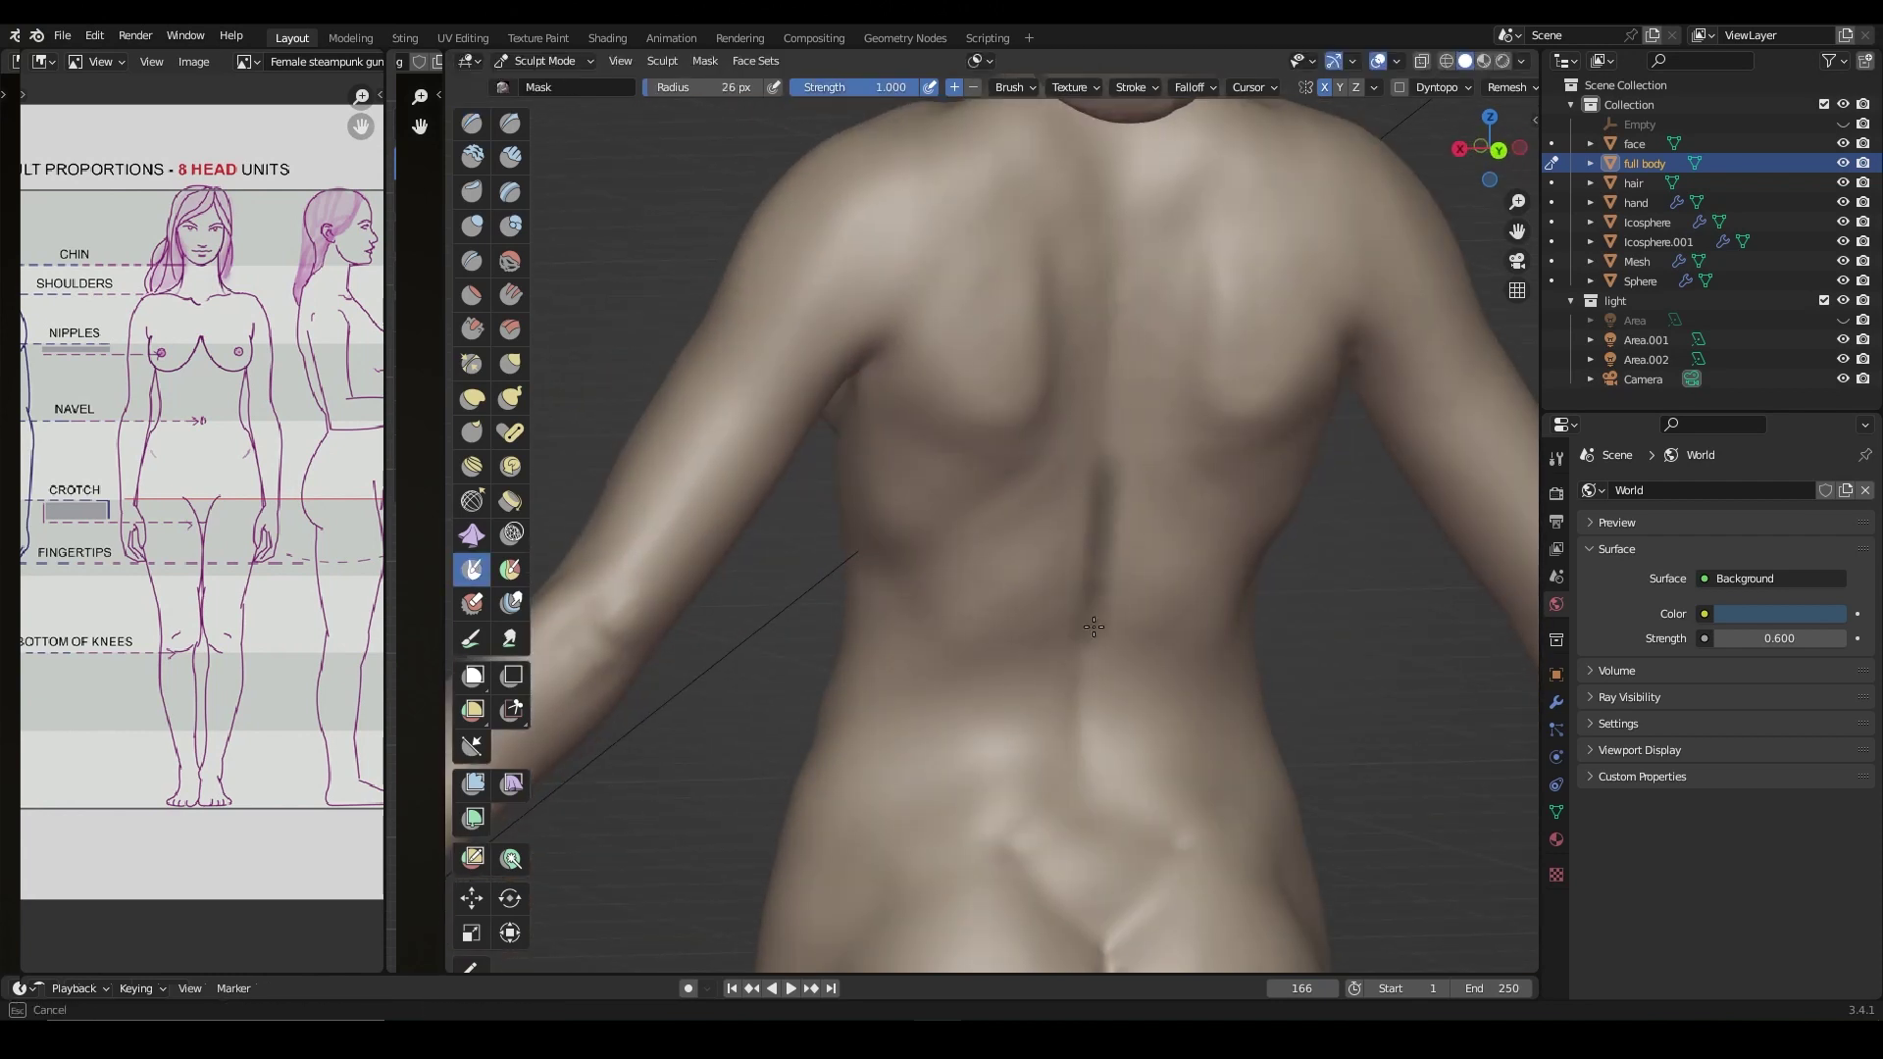
drag(1093, 625, 1104, 597)
middle_drag(1092, 526, 1106, 490)
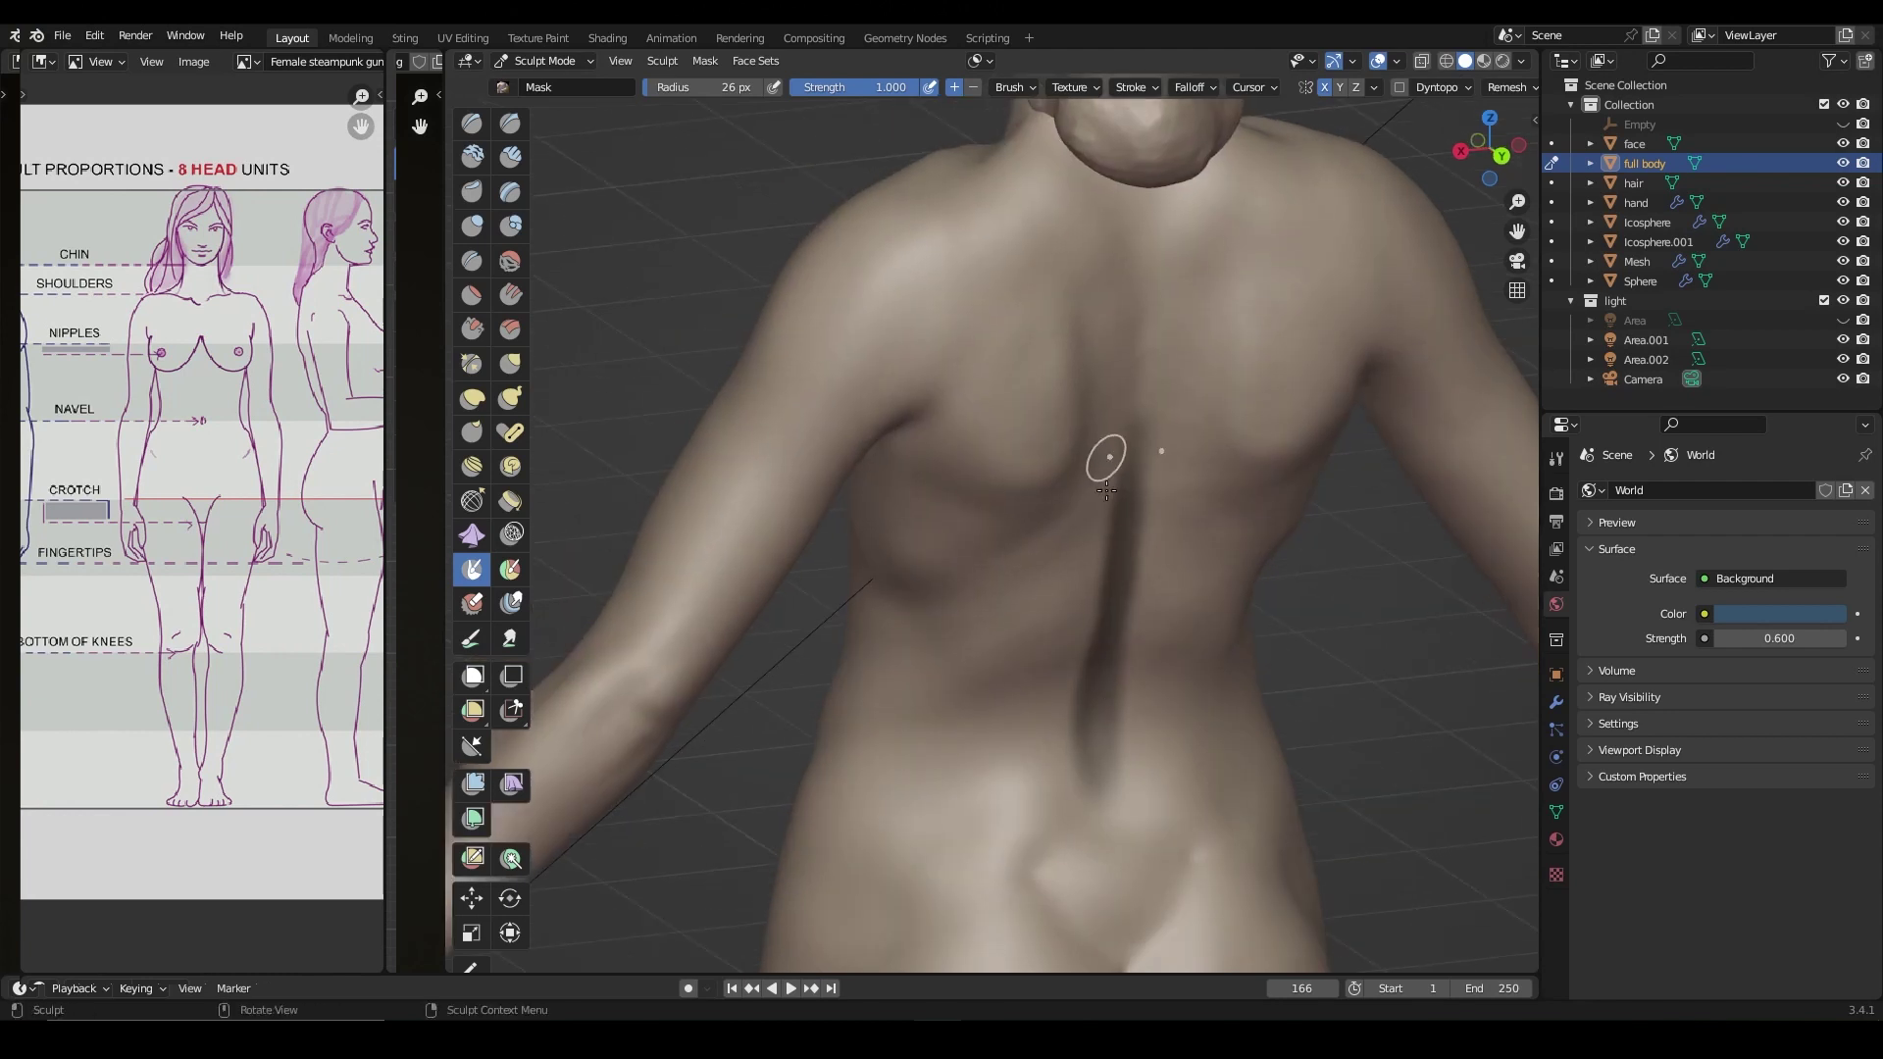
click(474, 127)
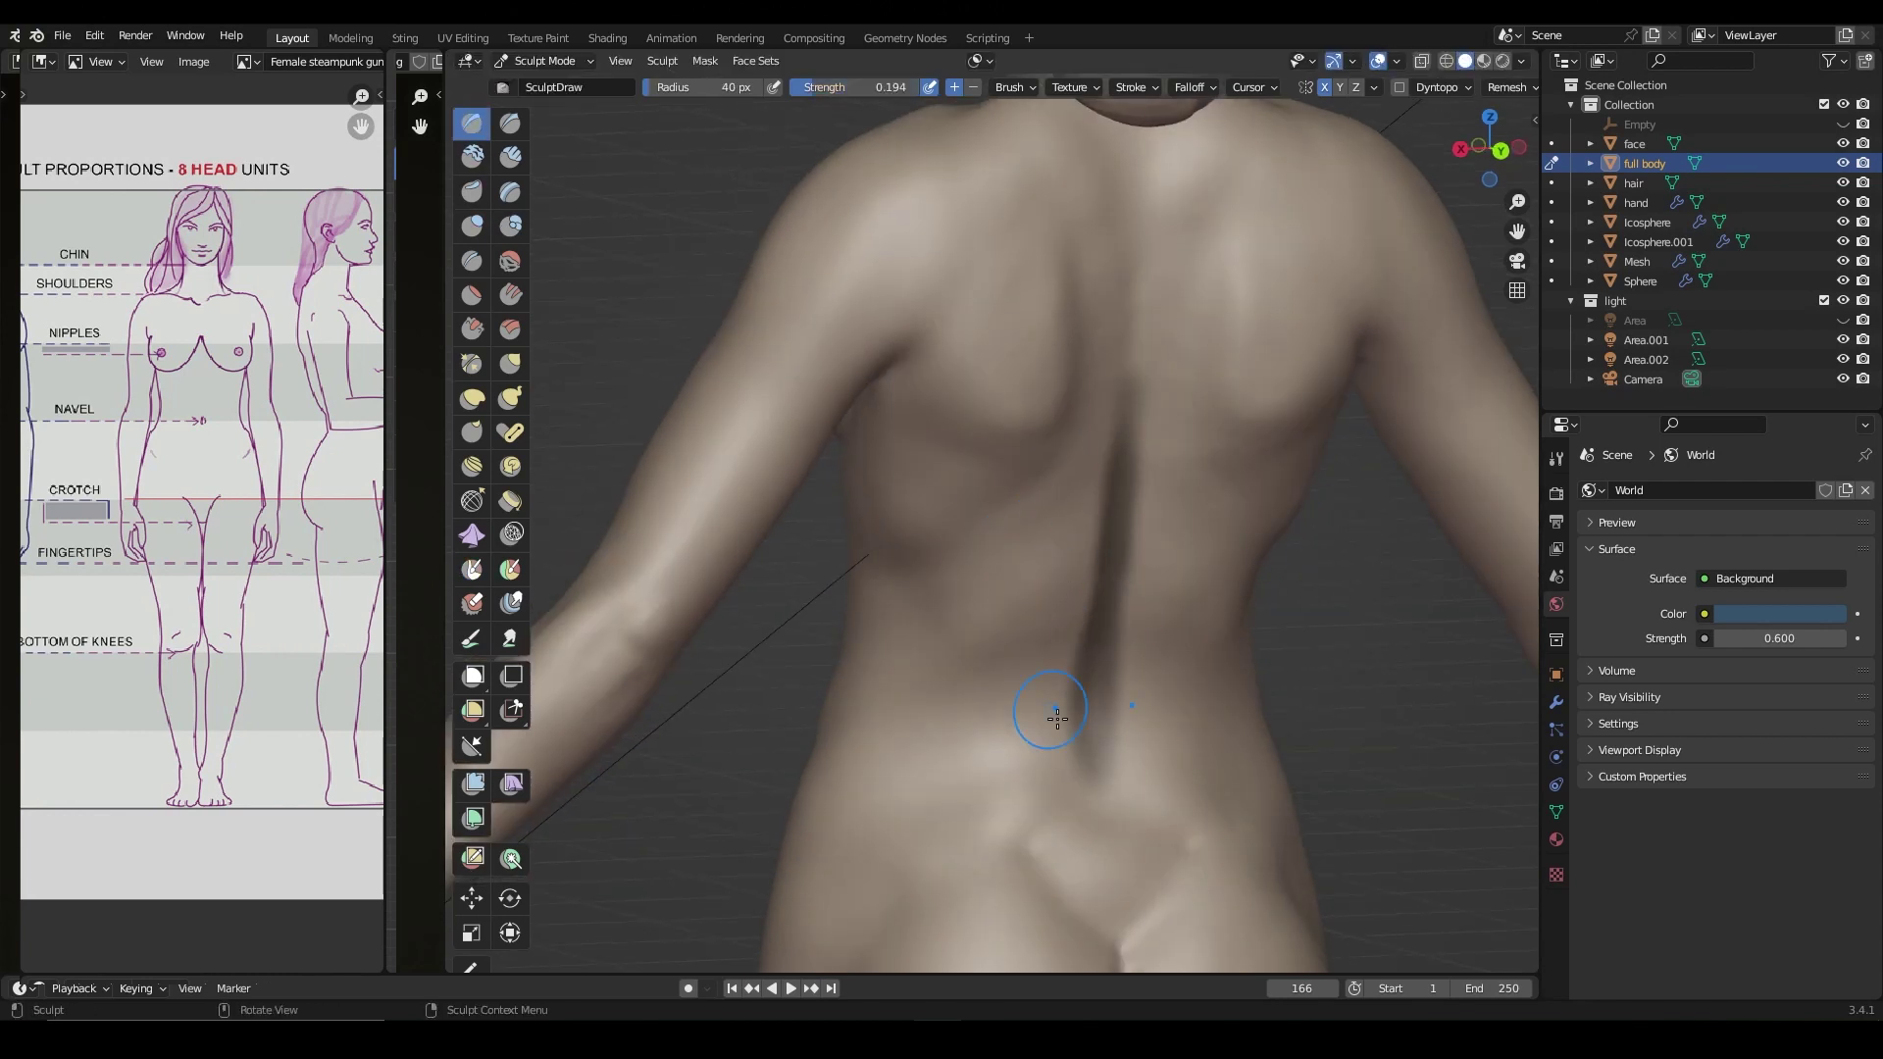
Step: Sculpt the back with the Draw brush, checking from straight-on, high and low back views
middle_drag(1067, 639, 1047, 741)
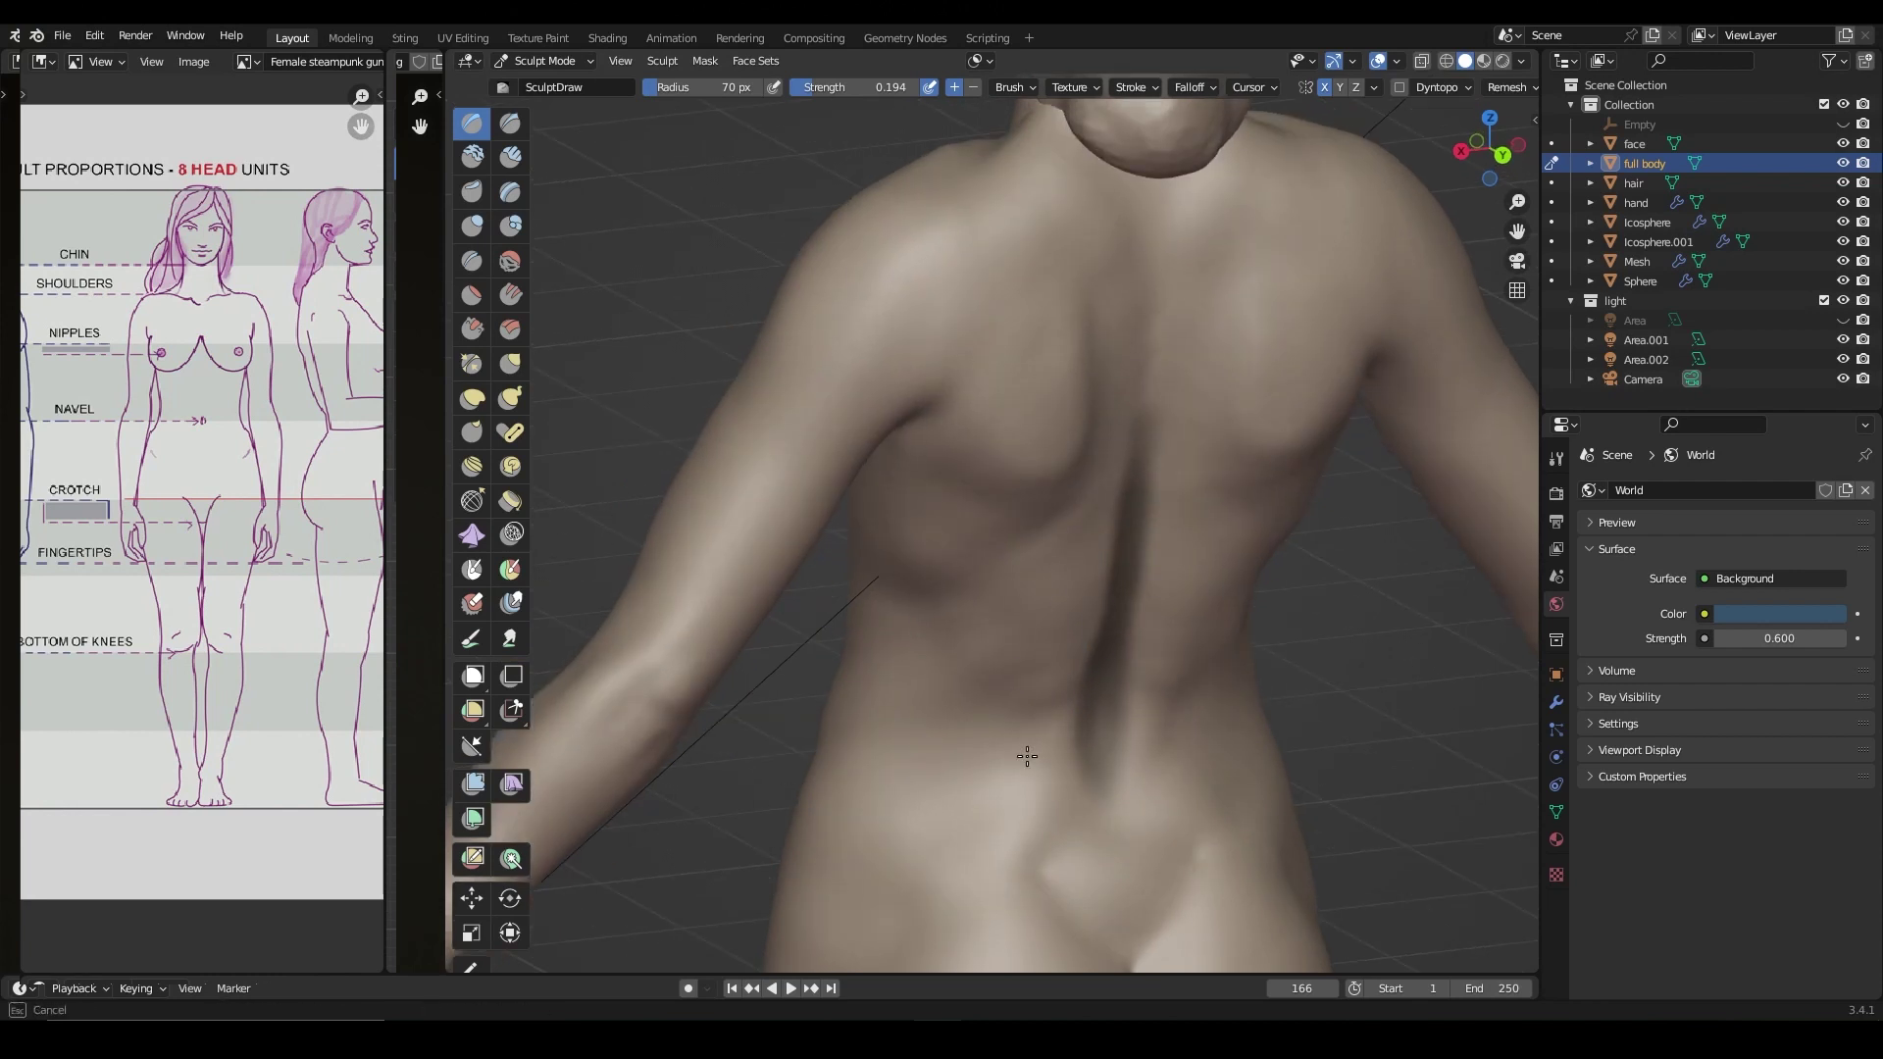
middle_drag(998, 613, 977, 621)
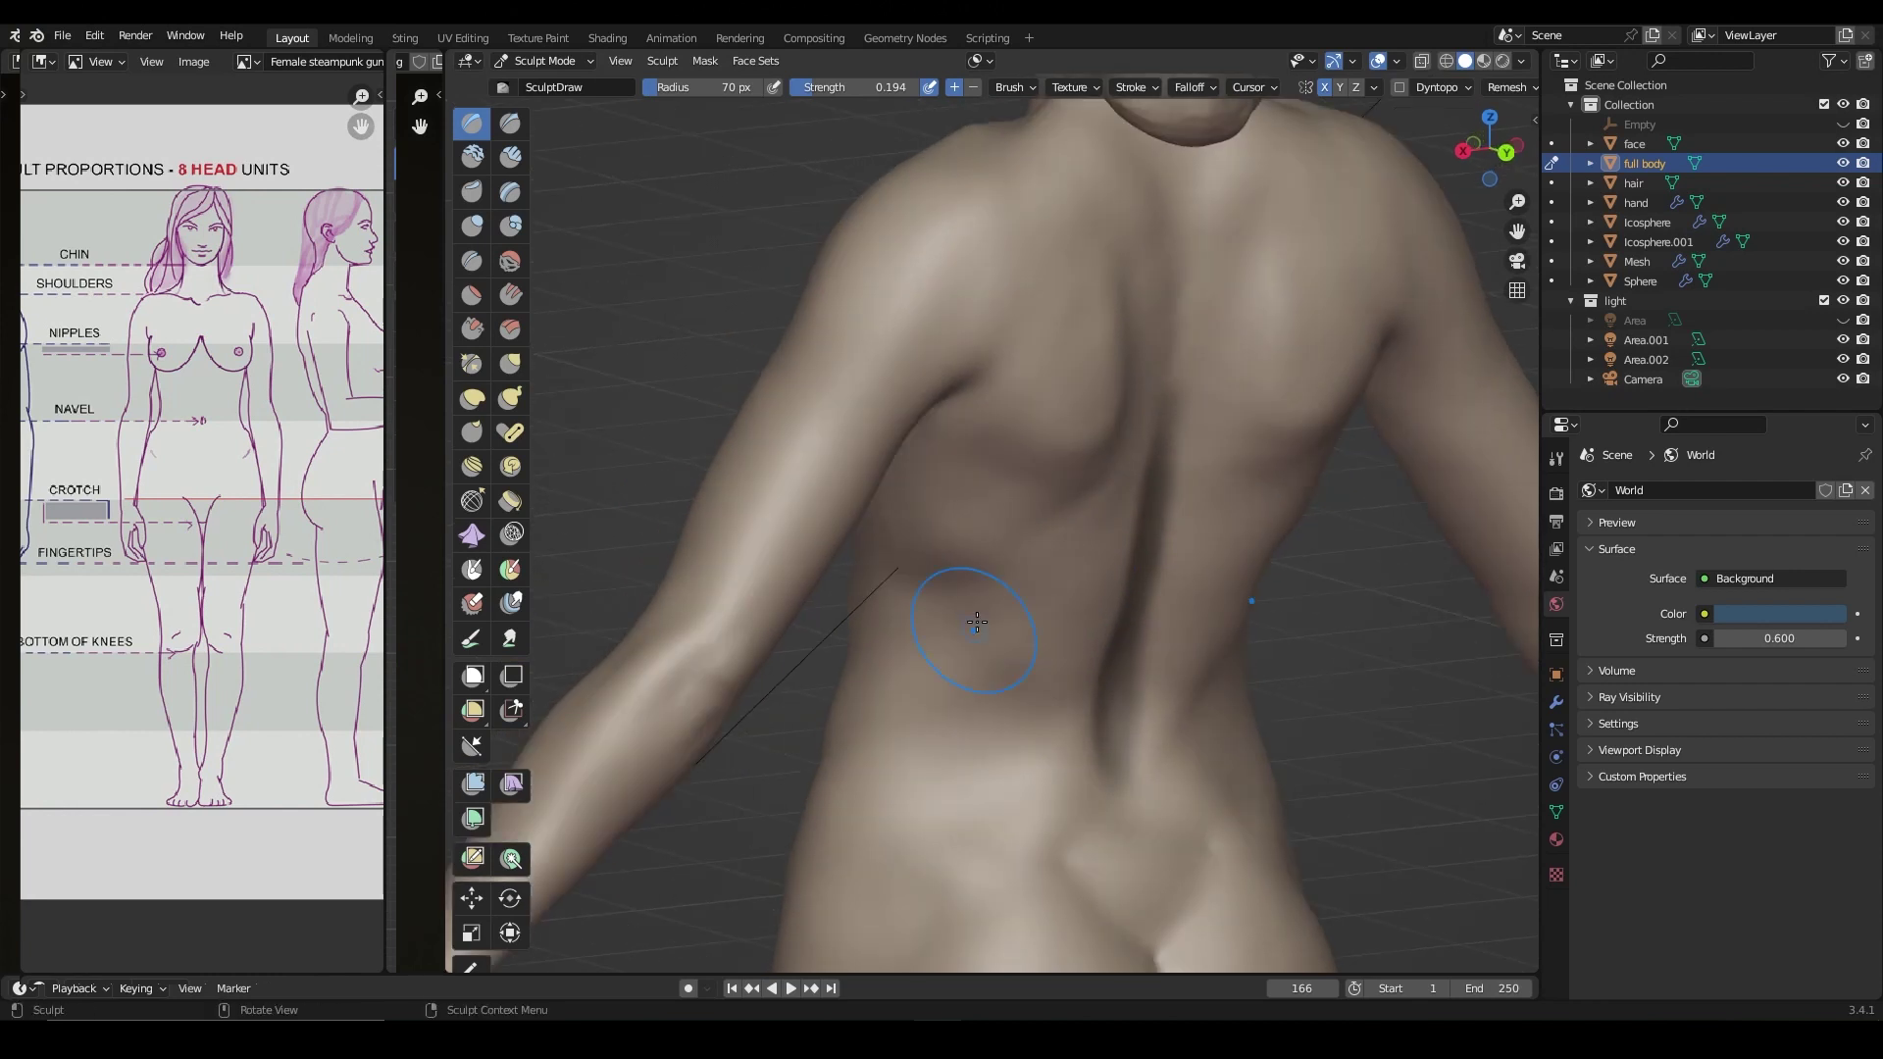
mouse_move(1088, 699)
middle_down()
mouse_move(1155, 736)
mouse_move(1043, 702)
mouse_move(1085, 454)
middle_up()
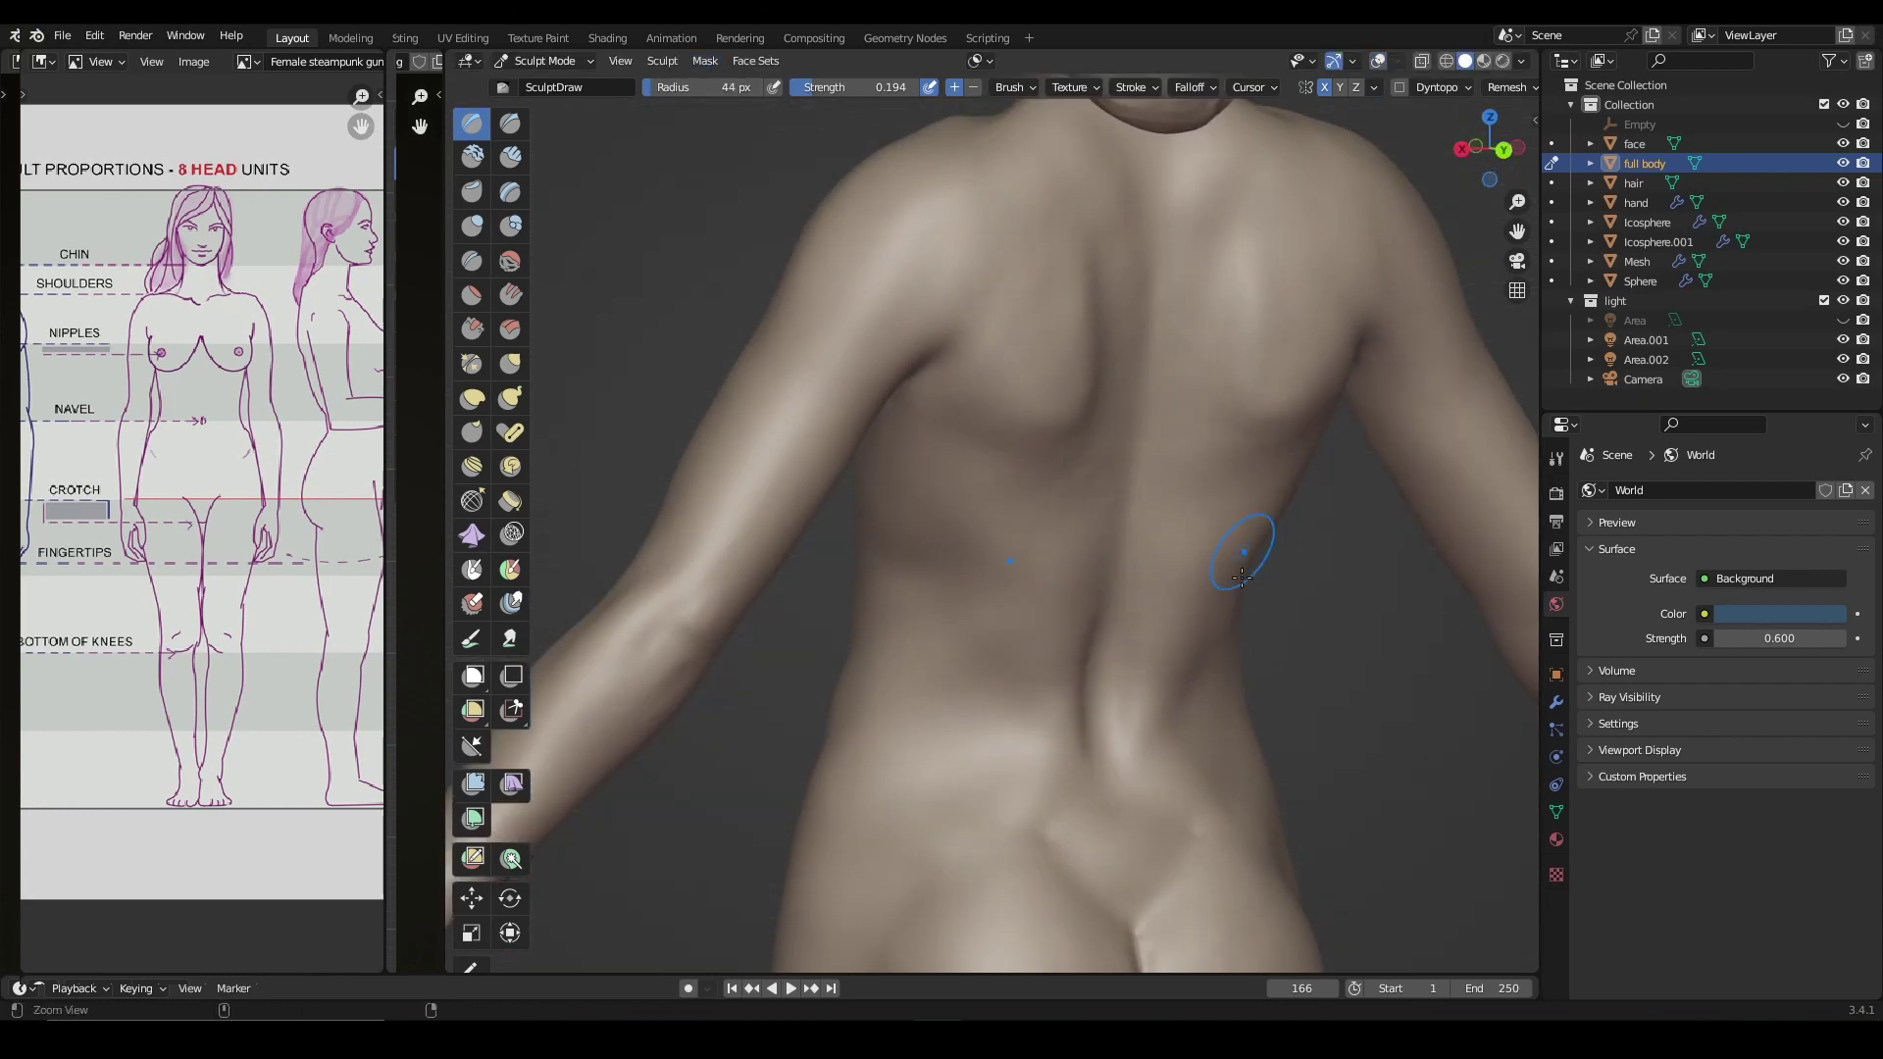
middle_drag(1243, 546, 1058, 639)
mouse_move(1009, 756)
middle_down()
mouse_move(1101, 547)
mouse_move(1002, 454)
middle_up()
mouse_move(920, 626)
middle_down()
mouse_move(1070, 805)
mouse_move(1050, 769)
mouse_move(945, 702)
mouse_move(1026, 721)
mouse_move(1113, 589)
mouse_move(969, 485)
middle_up()
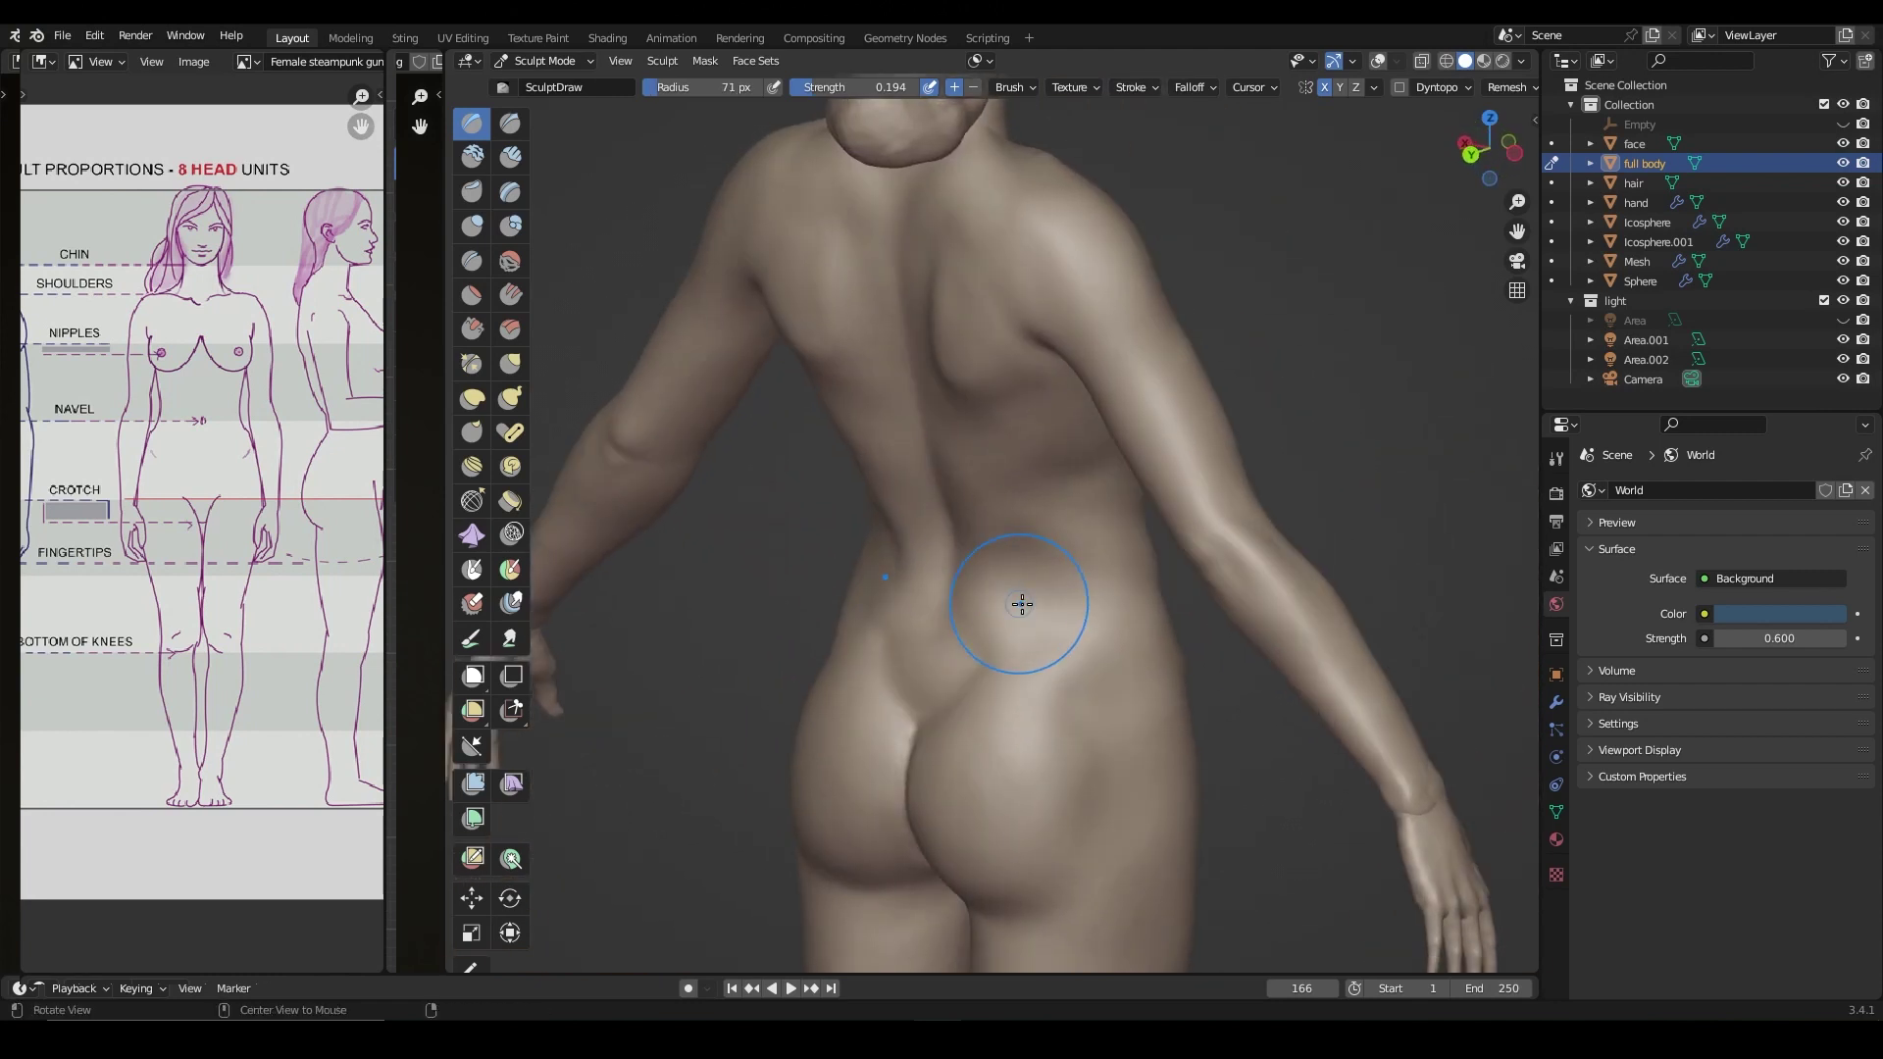
Step: Shape the upper arm toward the armpit, then review the whole back and torso
mouse_move(965, 692)
middle_down()
mouse_move(1073, 673)
mouse_move(949, 629)
middle_up()
scroll(1072, 672, up, 5)
middle_drag(1072, 518, 950, 617)
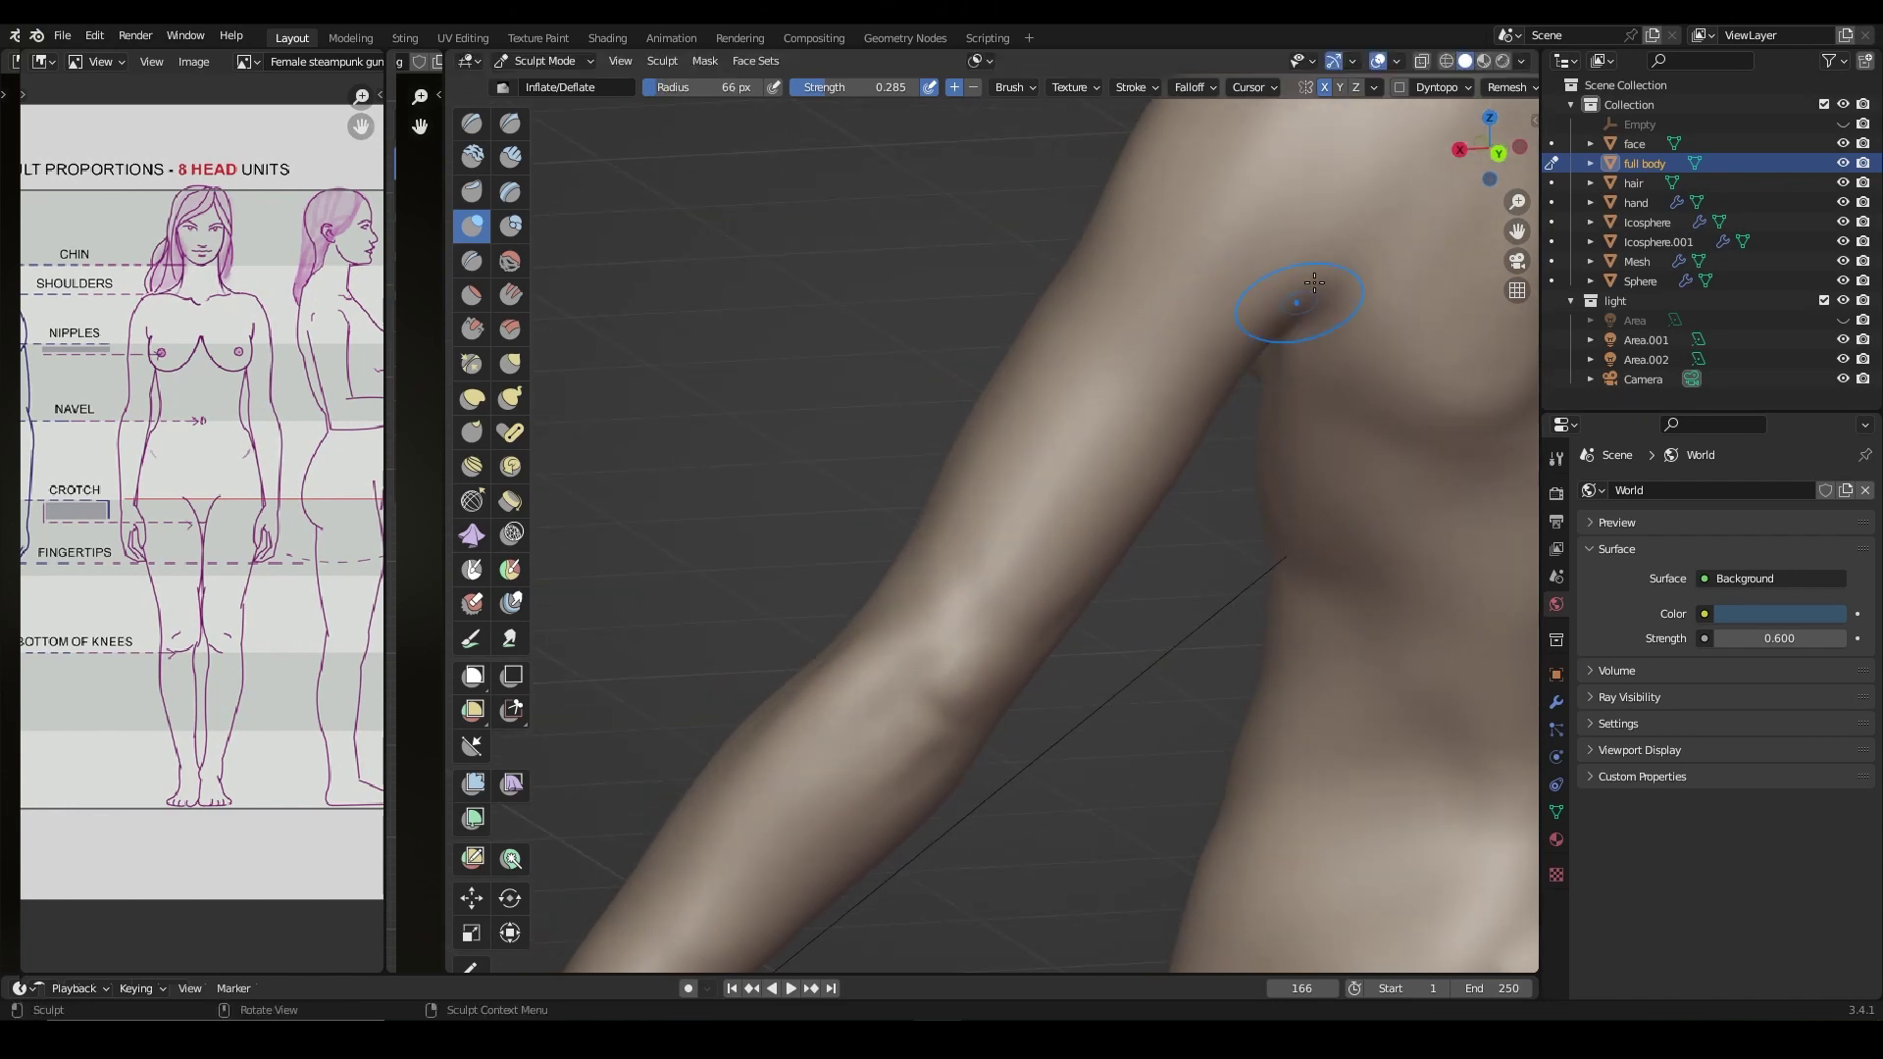
mouse_move(1209, 508)
middle_down()
mouse_move(995, 684)
mouse_move(861, 735)
mouse_move(953, 618)
middle_up()
scroll(953, 618, down, 3)
scroll(953, 618, down, 3)
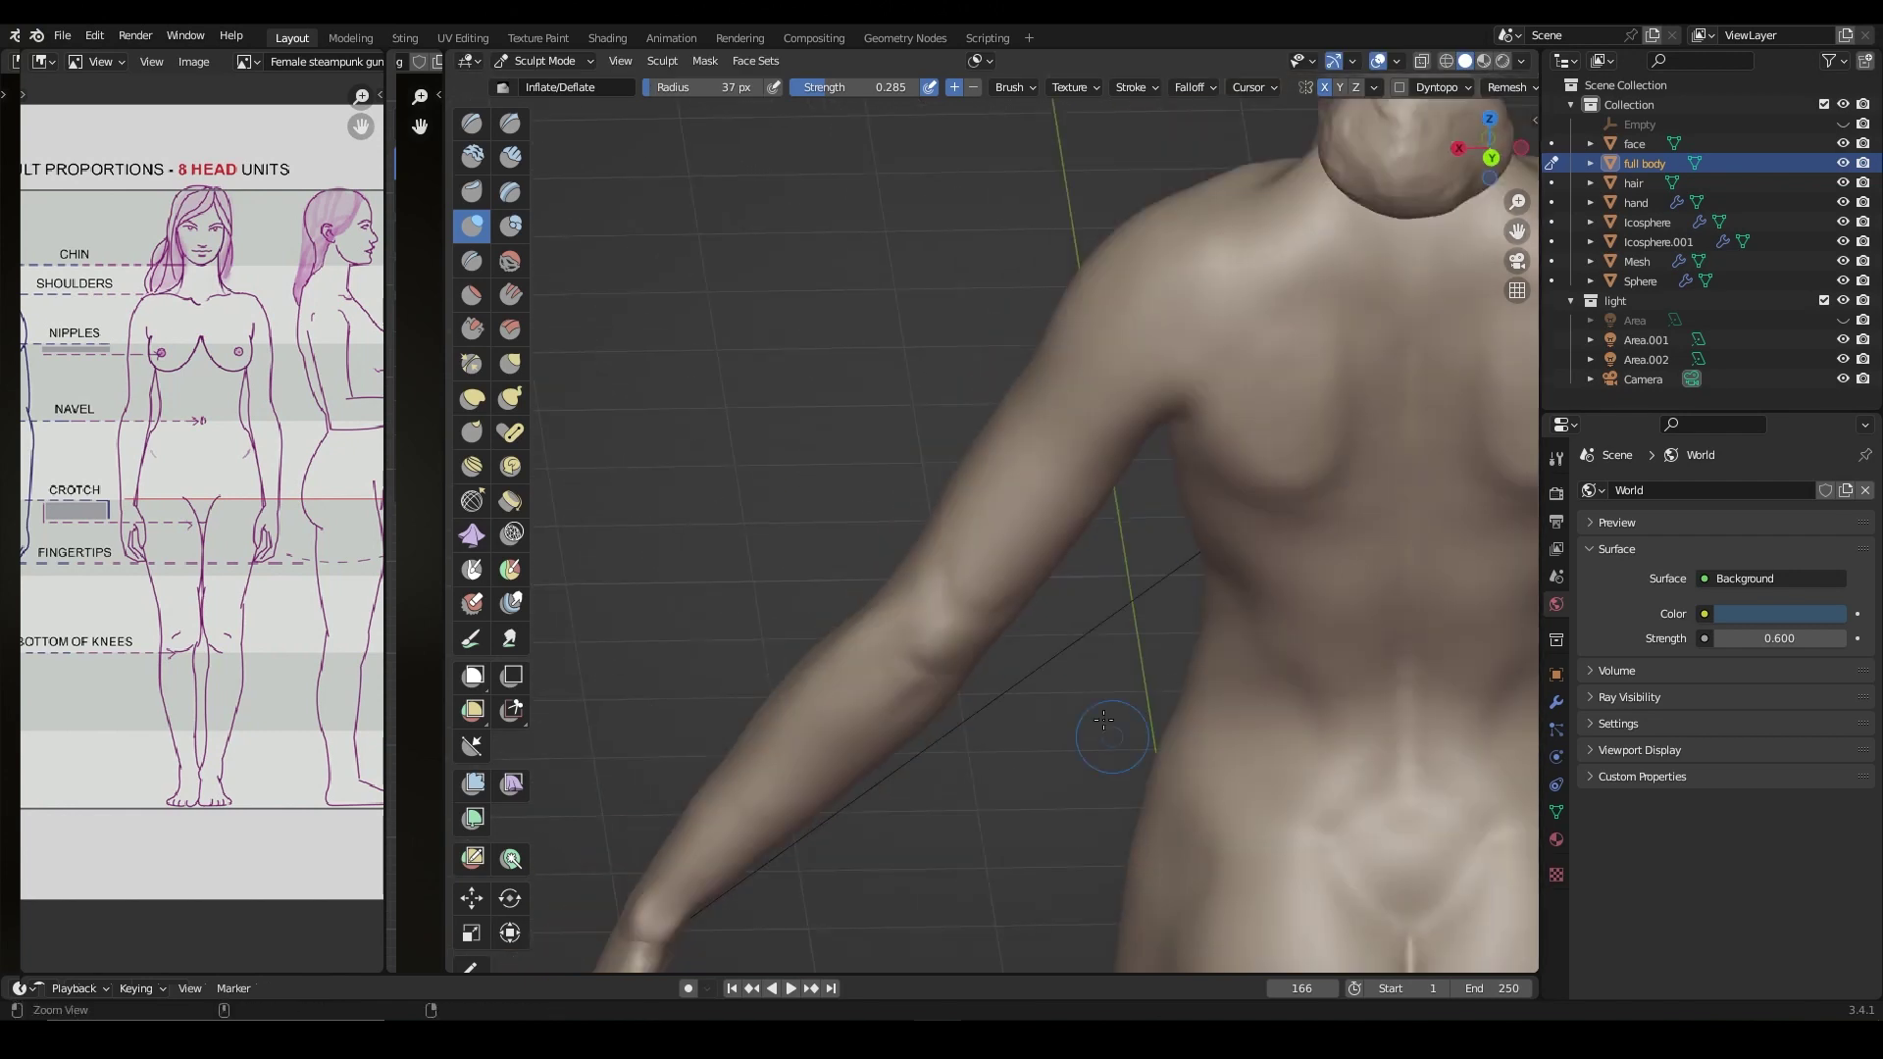
middle_drag(1101, 744, 1066, 763)
mouse_move(996, 595)
middle_down()
mouse_move(1136, 658)
mouse_move(1044, 672)
middle_up()
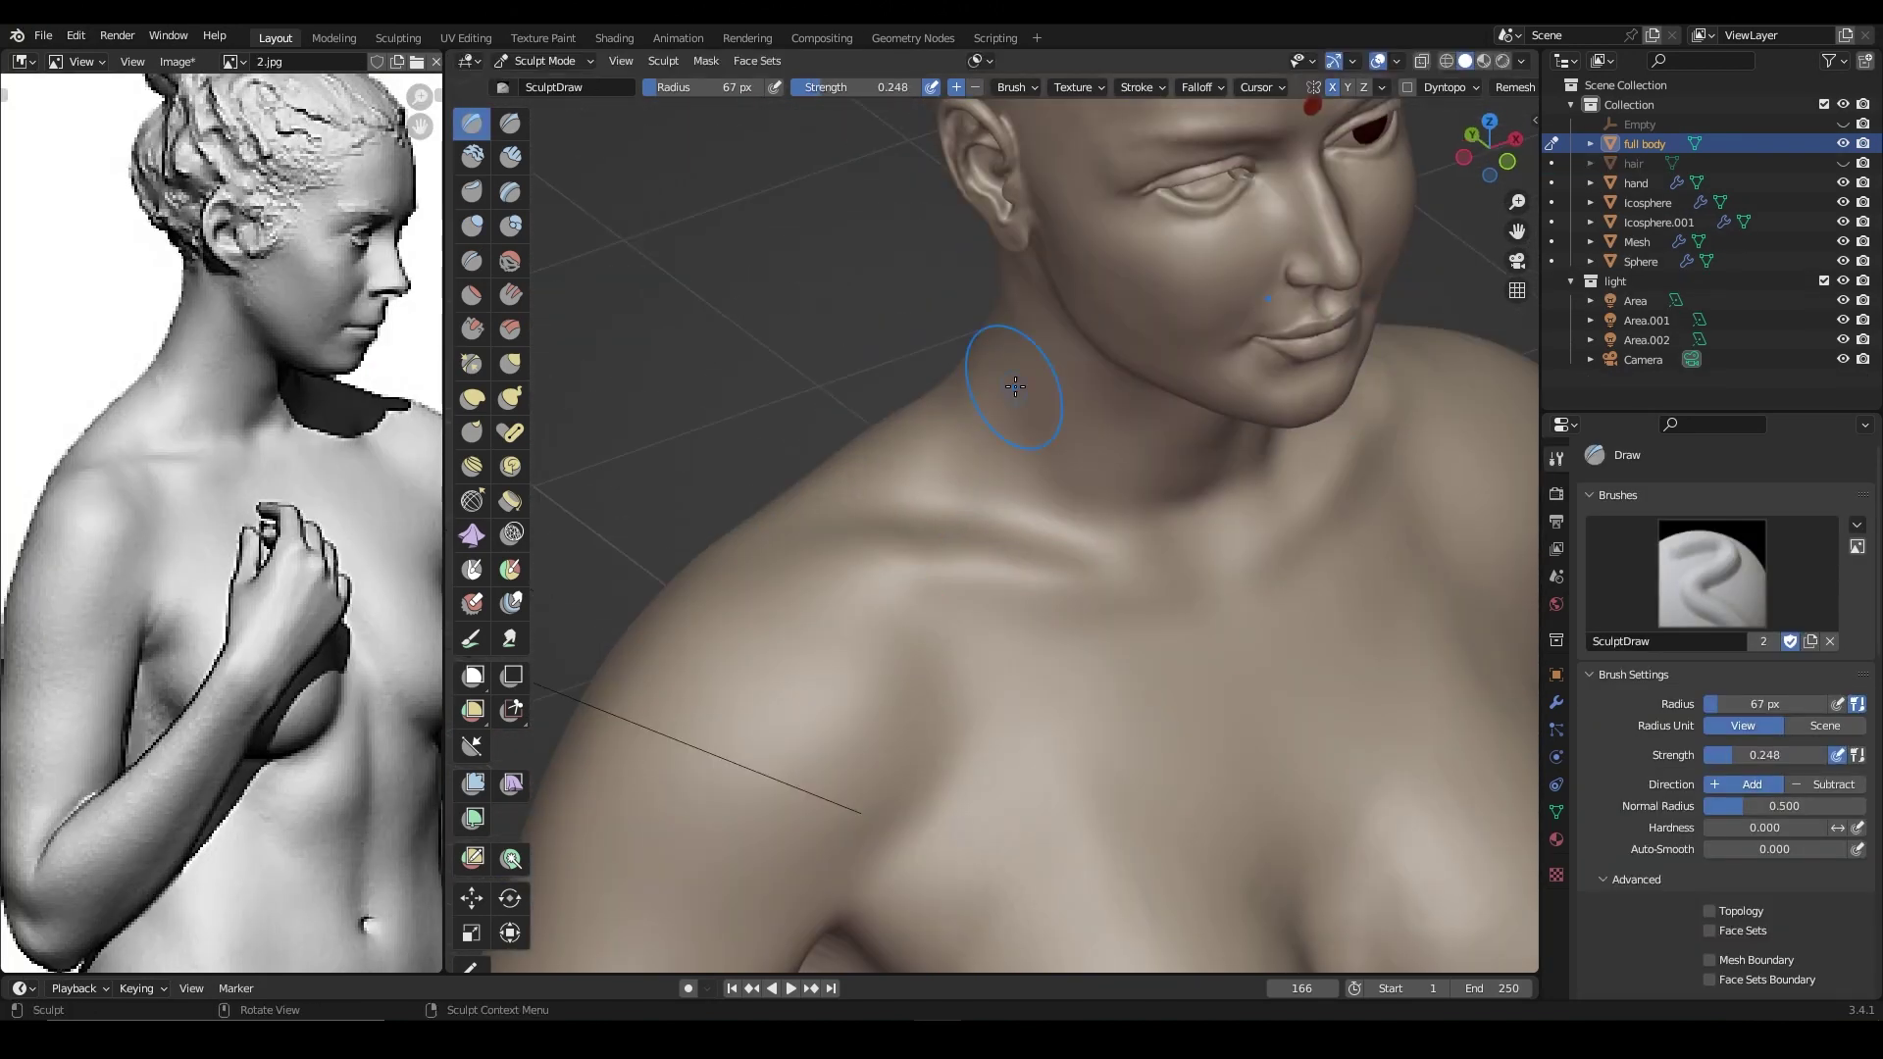
Step: Shape the neck and shoulders with the Grab brush, then shrink the Draw brush
middle_drag(1015, 387, 991, 448)
middle_drag(861, 491, 674, 622)
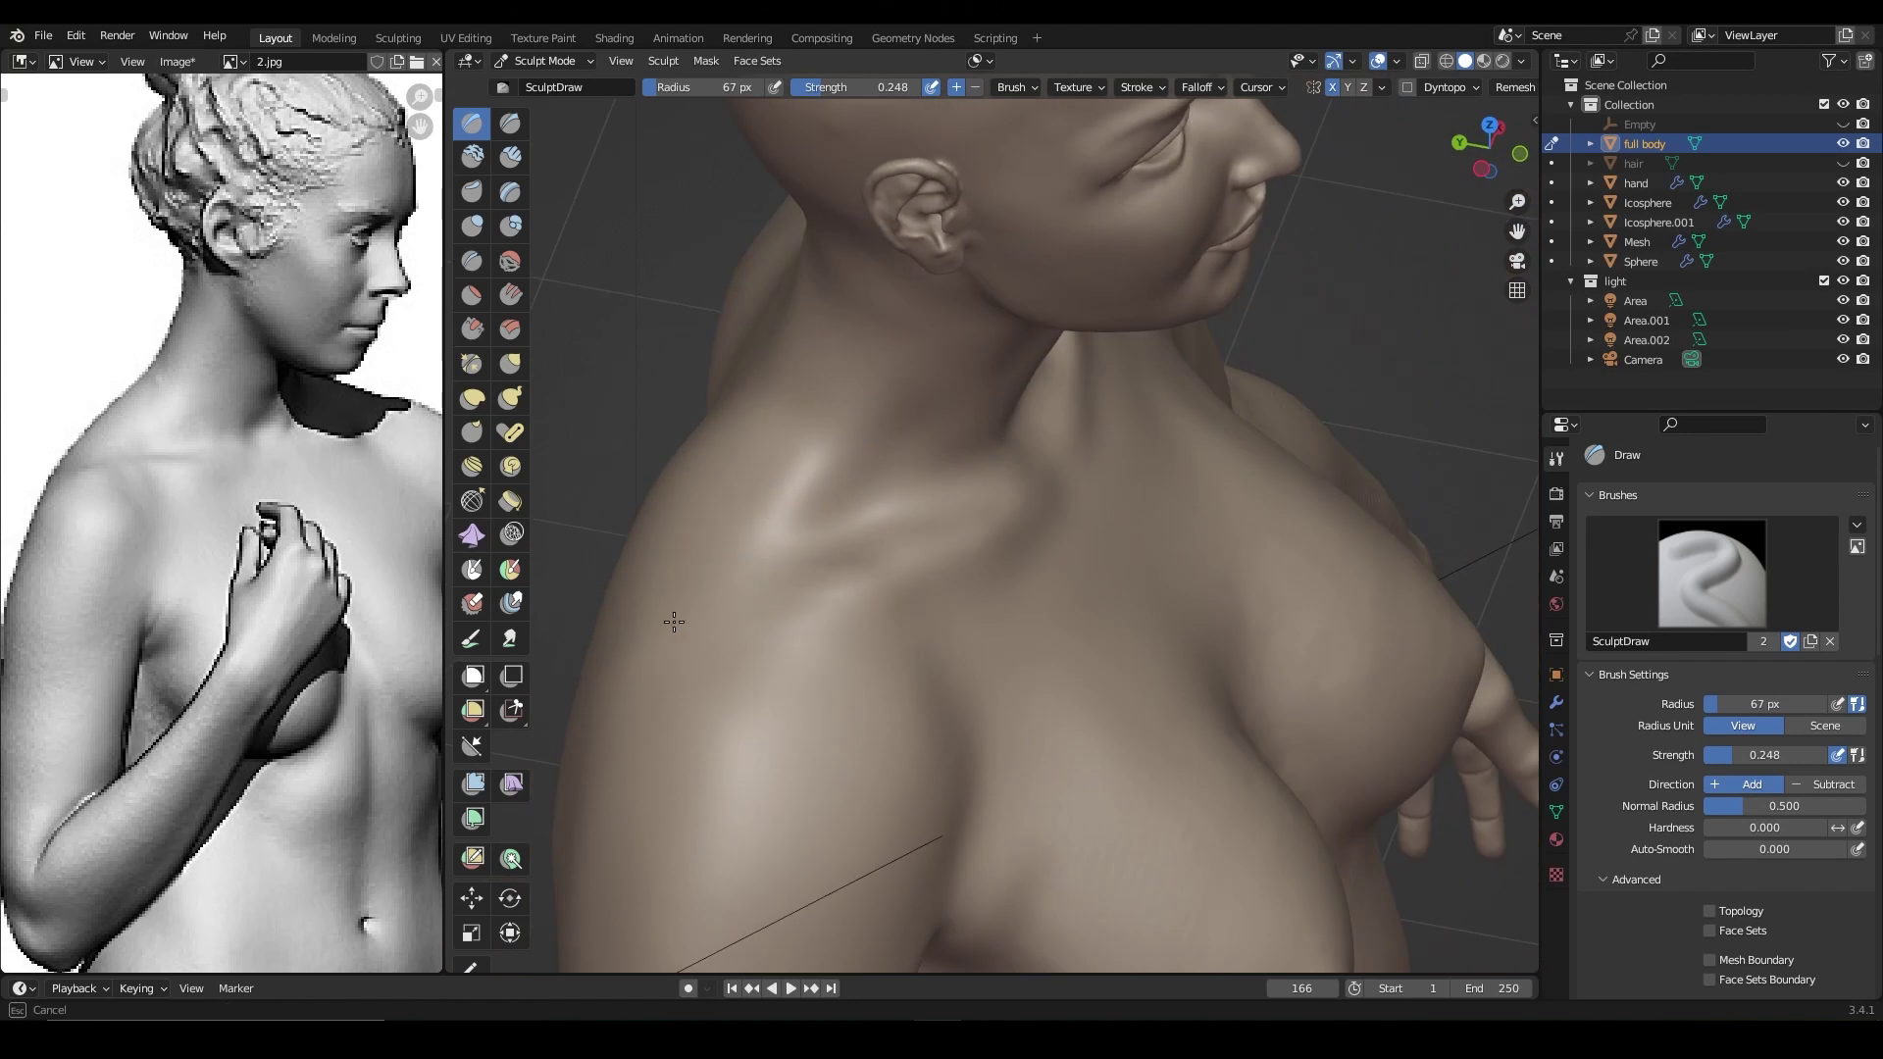
mouse_move(672, 535)
middle_down()
mouse_move(967, 512)
mouse_move(1084, 538)
mouse_move(1041, 499)
middle_up()
key(g)
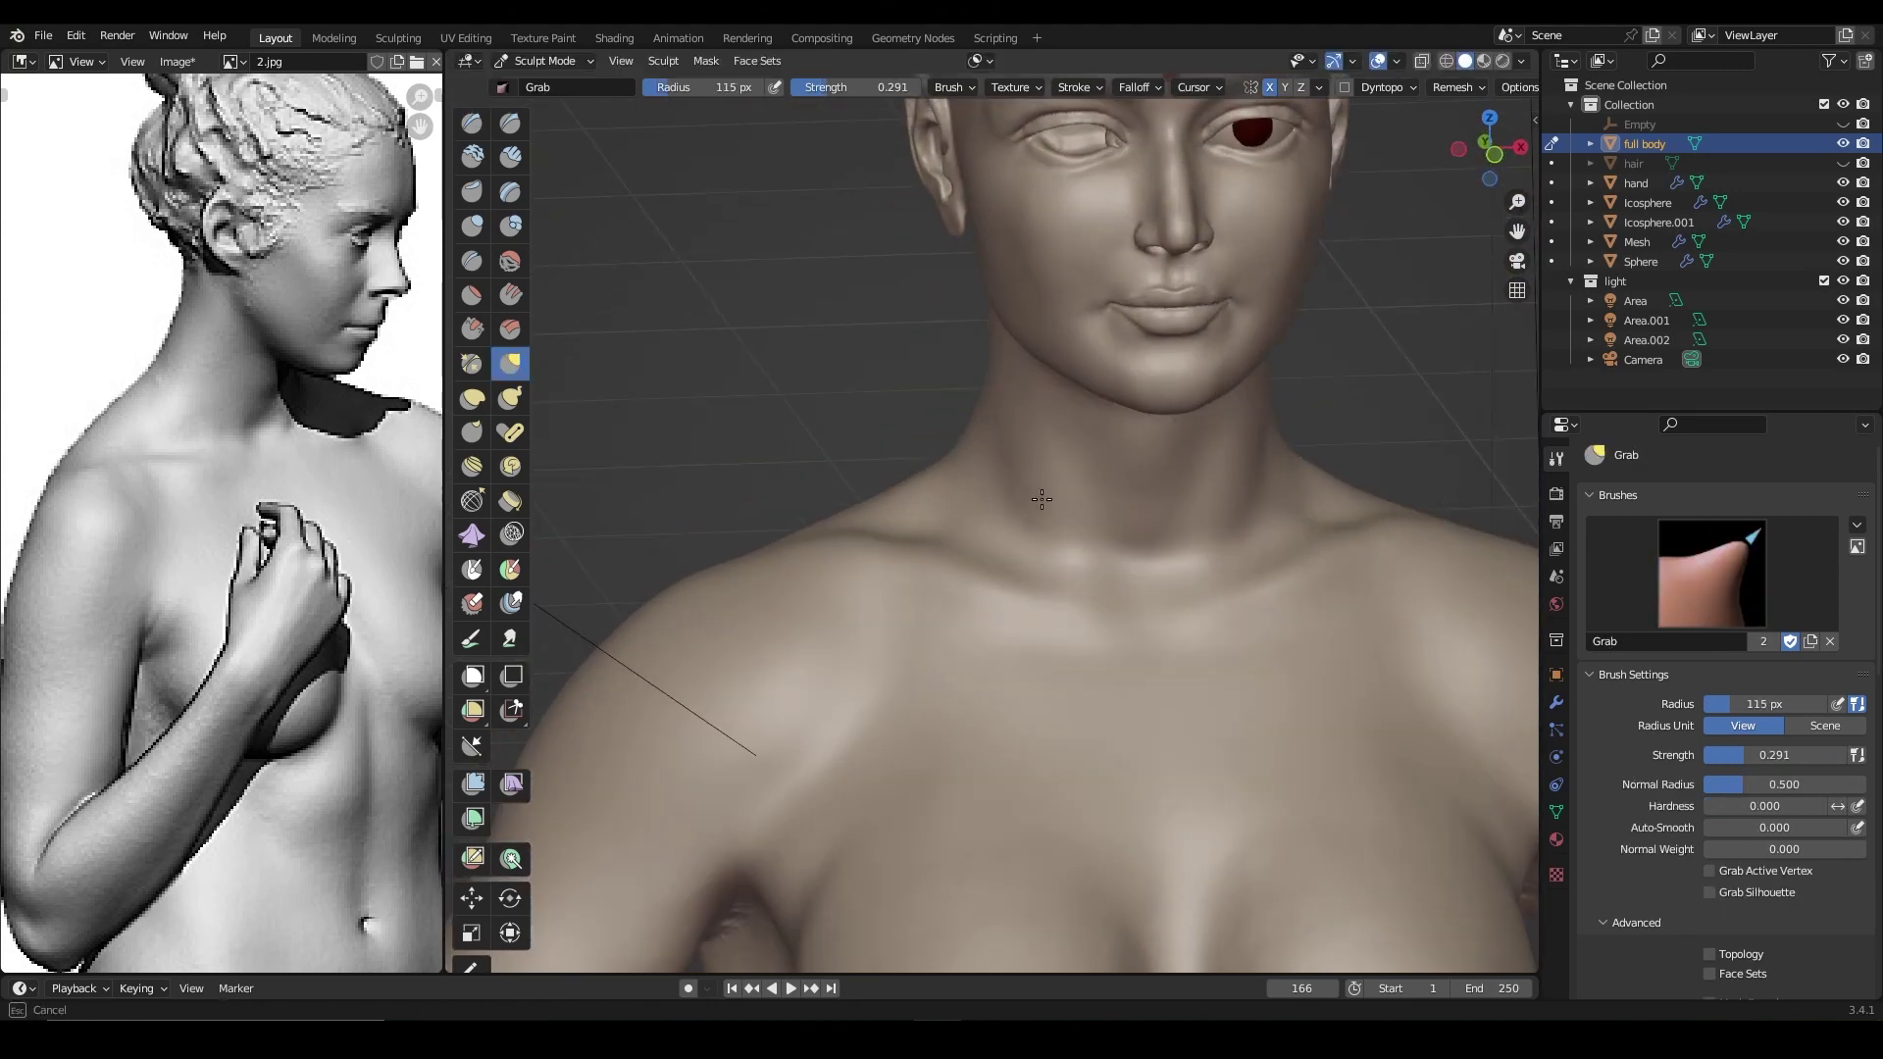
mouse_move(992, 379)
middle_down()
mouse_move(1100, 617)
mouse_move(1088, 526)
middle_up()
key(x)
key(f)
click(1080, 624)
Step: Set the Draw brush radius to 45 px and strength to 0.133
middle_drag(1145, 602, 1227, 609)
key(f)
click(1072, 553)
mouse_move(1072, 553)
middle_down()
mouse_move(1017, 559)
mouse_move(1018, 504)
middle_up()
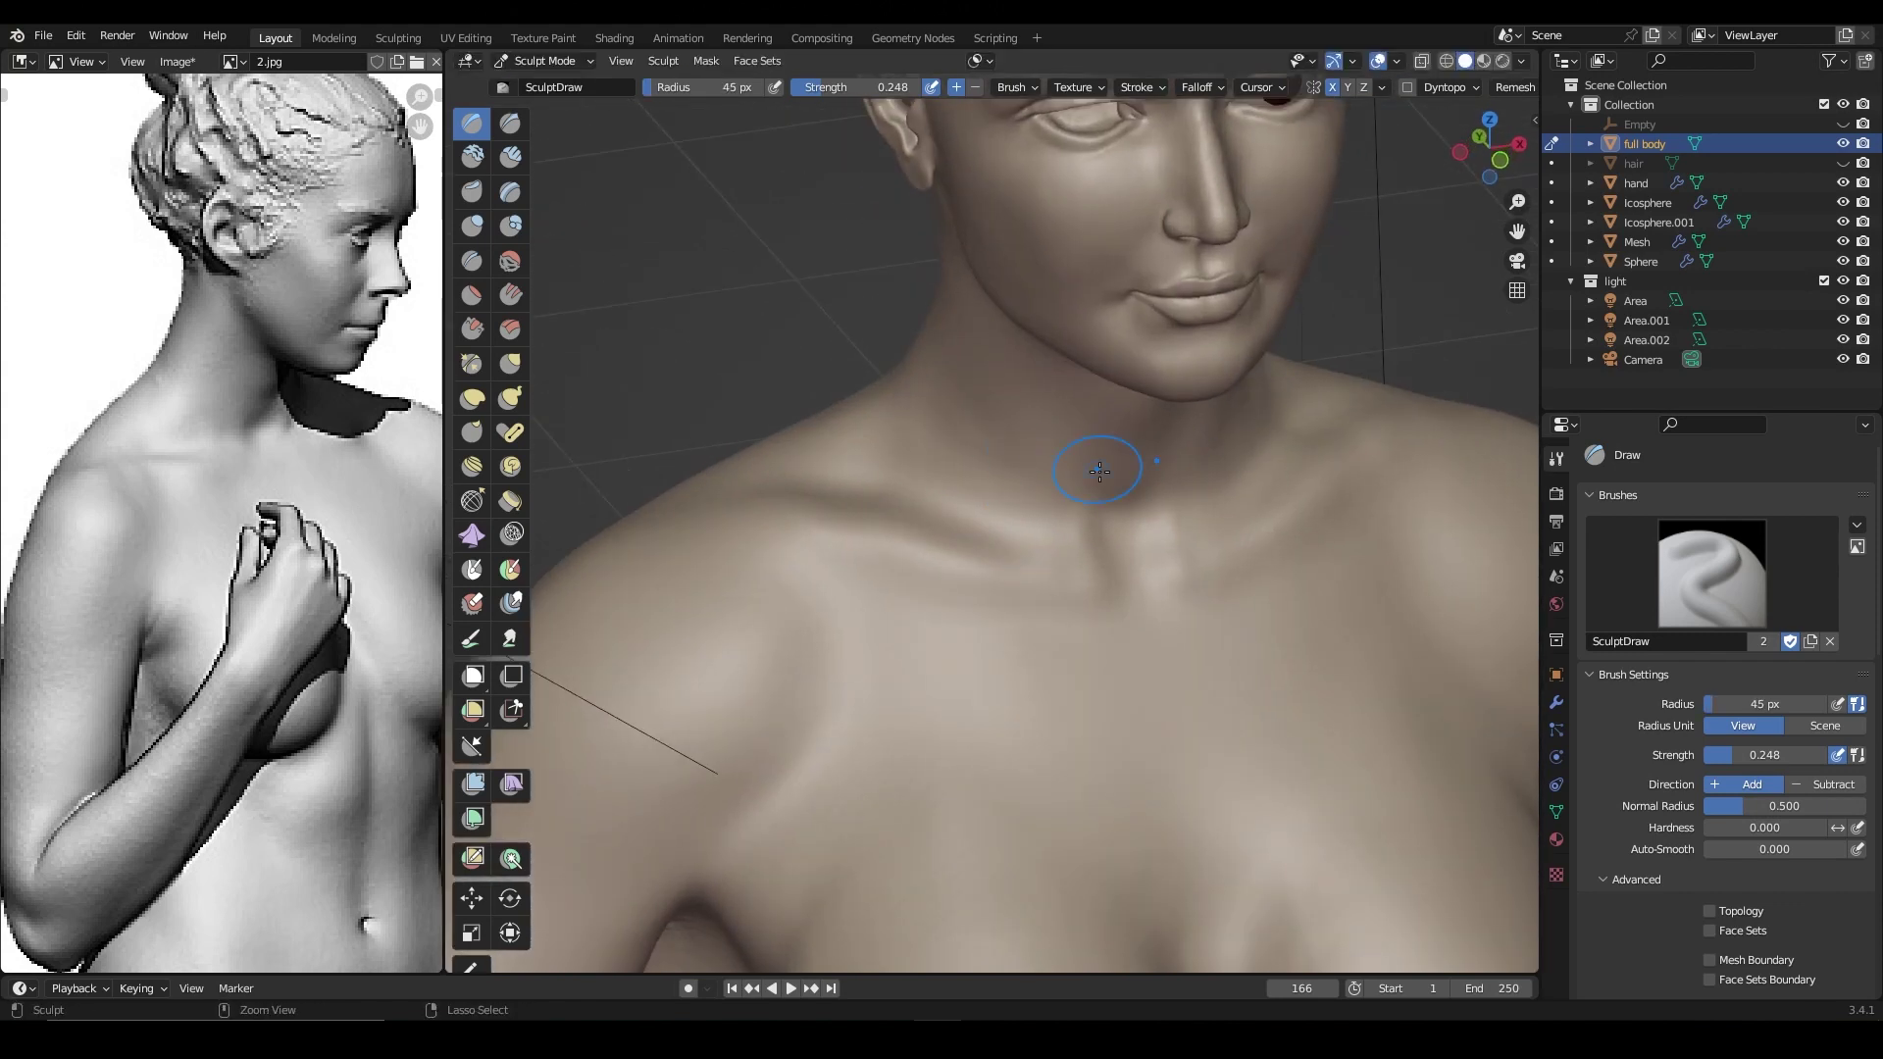
key(shift+f)
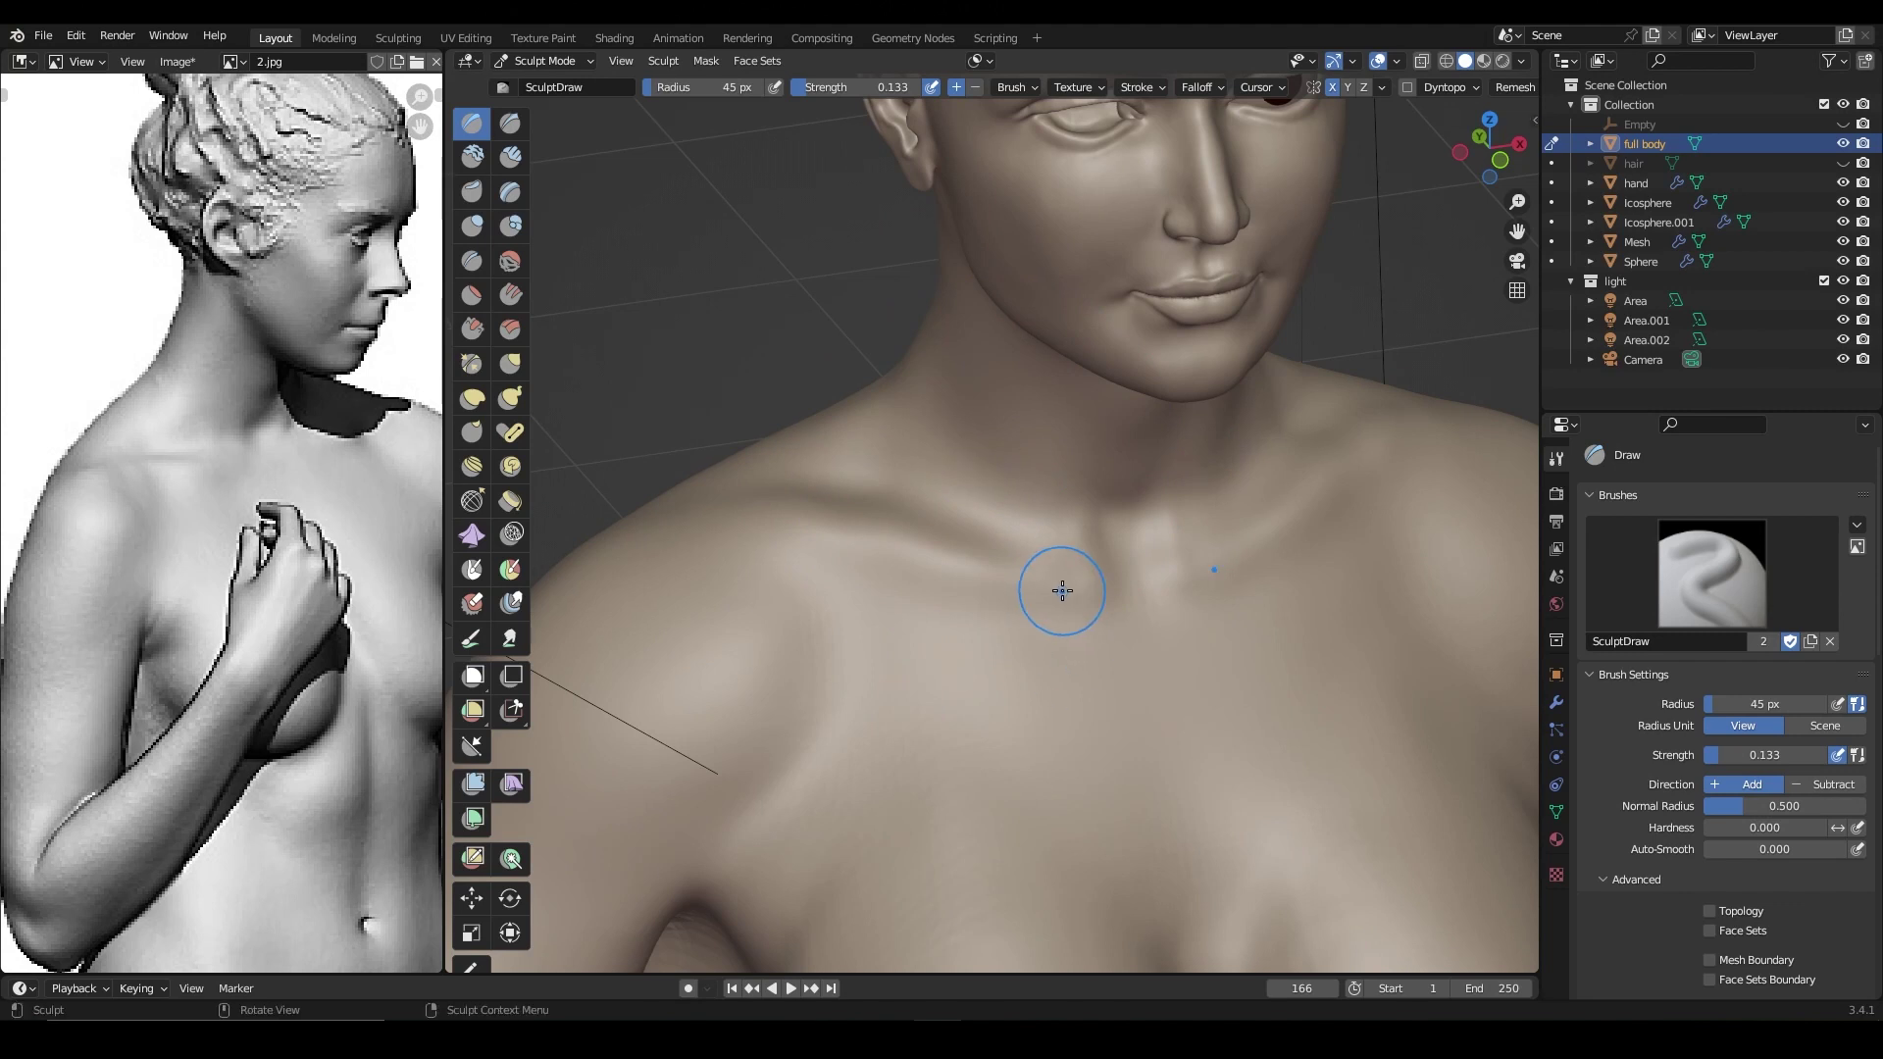
Step: Refine the collarbones and shoulders with Grab and Draw from frontal and profile views
mouse_move(1043, 575)
middle_down()
mouse_move(958, 614)
mouse_move(967, 557)
mouse_move(813, 530)
middle_up()
mouse_move(700, 573)
middle_down()
mouse_move(672, 546)
mouse_move(780, 520)
middle_up()
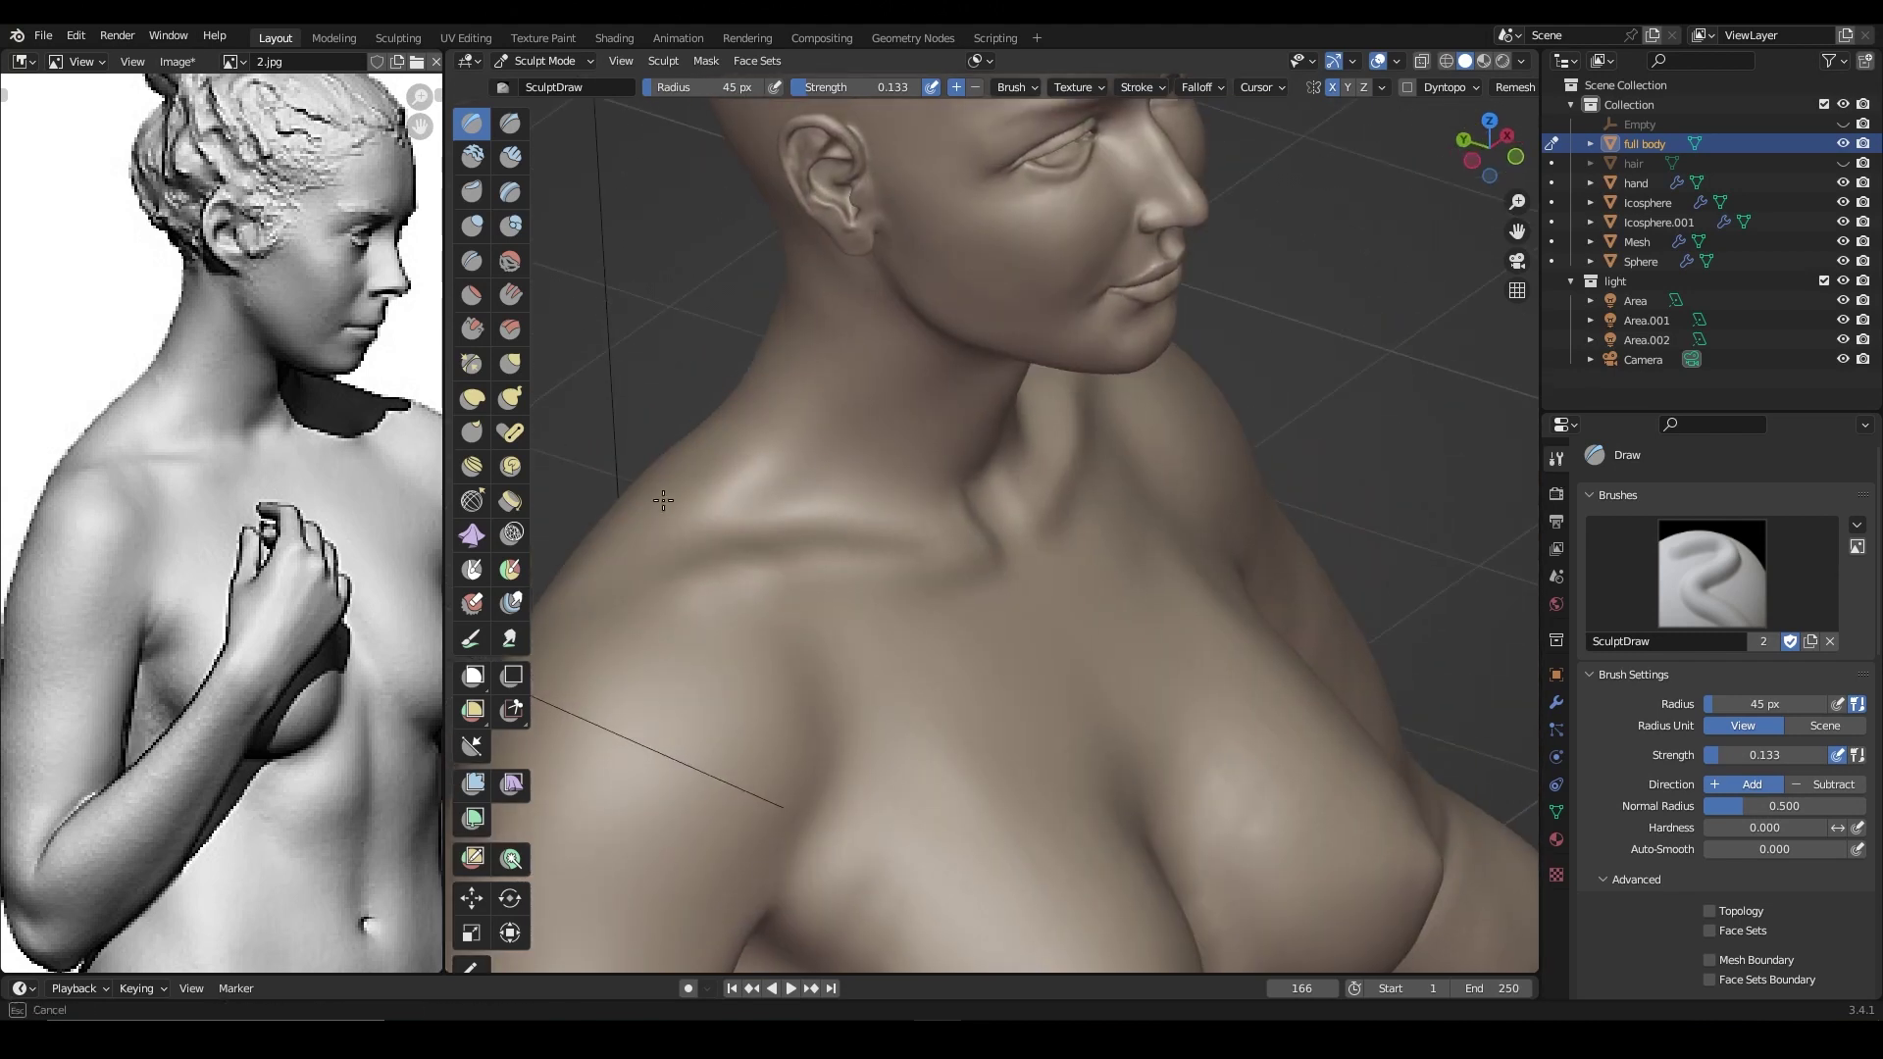
mouse_move(969, 487)
middle_down()
mouse_move(892, 622)
mouse_move(877, 422)
mouse_move(527, 390)
middle_up()
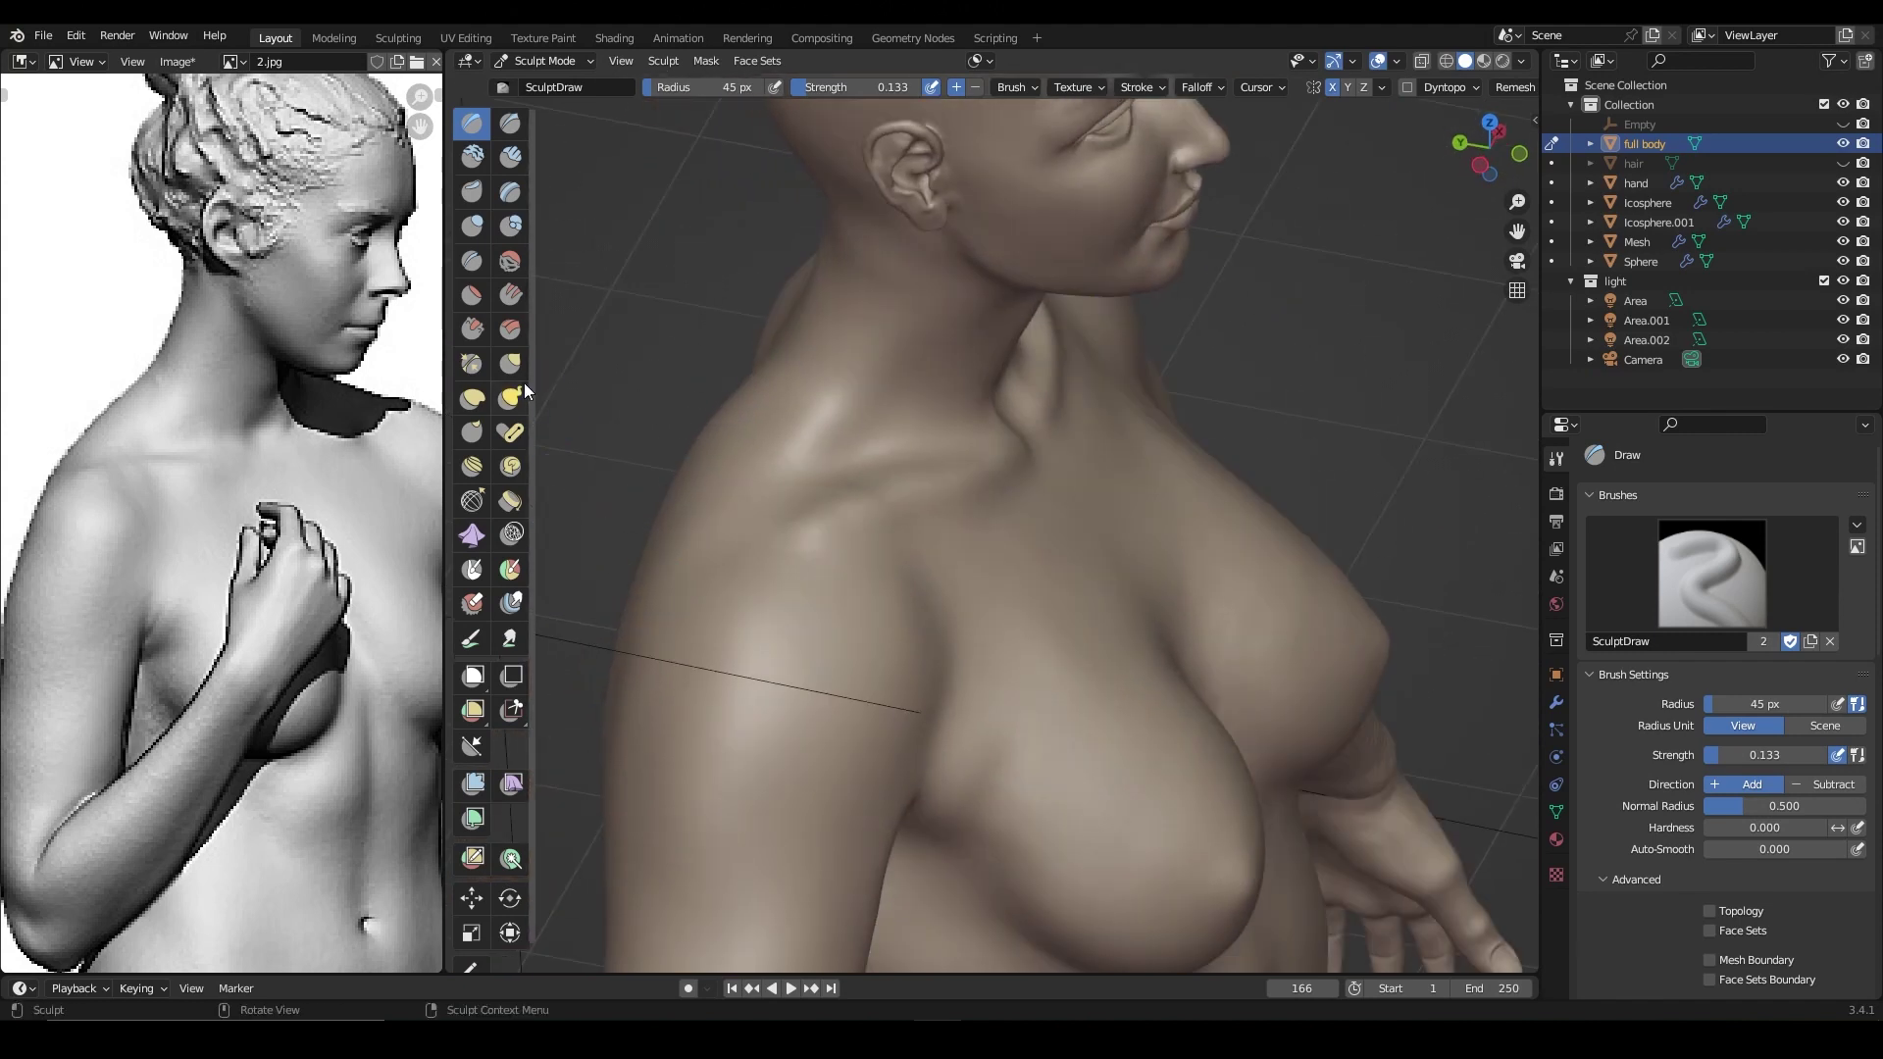
click(510, 363)
mouse_move(840, 539)
middle_down()
mouse_move(807, 550)
mouse_move(847, 542)
mouse_move(828, 525)
mouse_move(863, 534)
mouse_move(892, 588)
mouse_move(949, 624)
mouse_move(903, 609)
mouse_move(862, 539)
mouse_move(765, 547)
middle_up()
key(x)
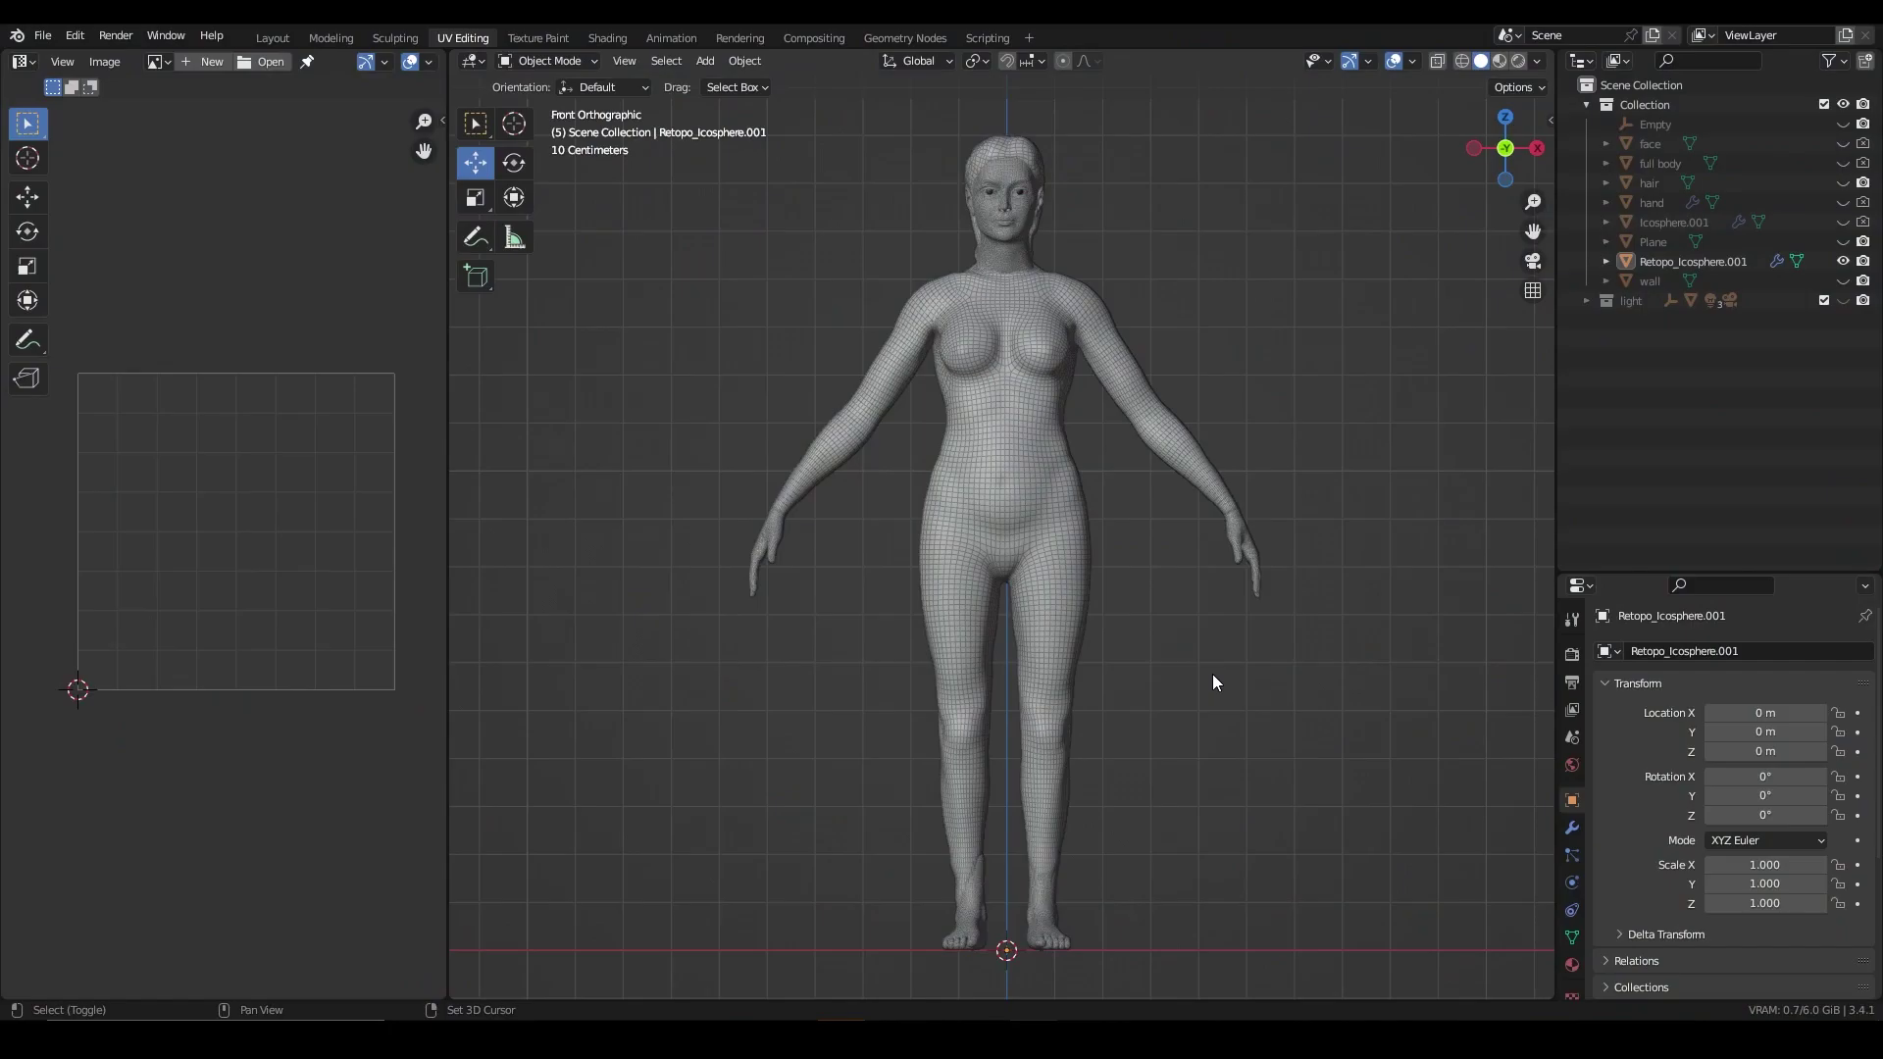
Step: Open the Shift+A Add menu to reach the Armature rig options
key(shift+a)
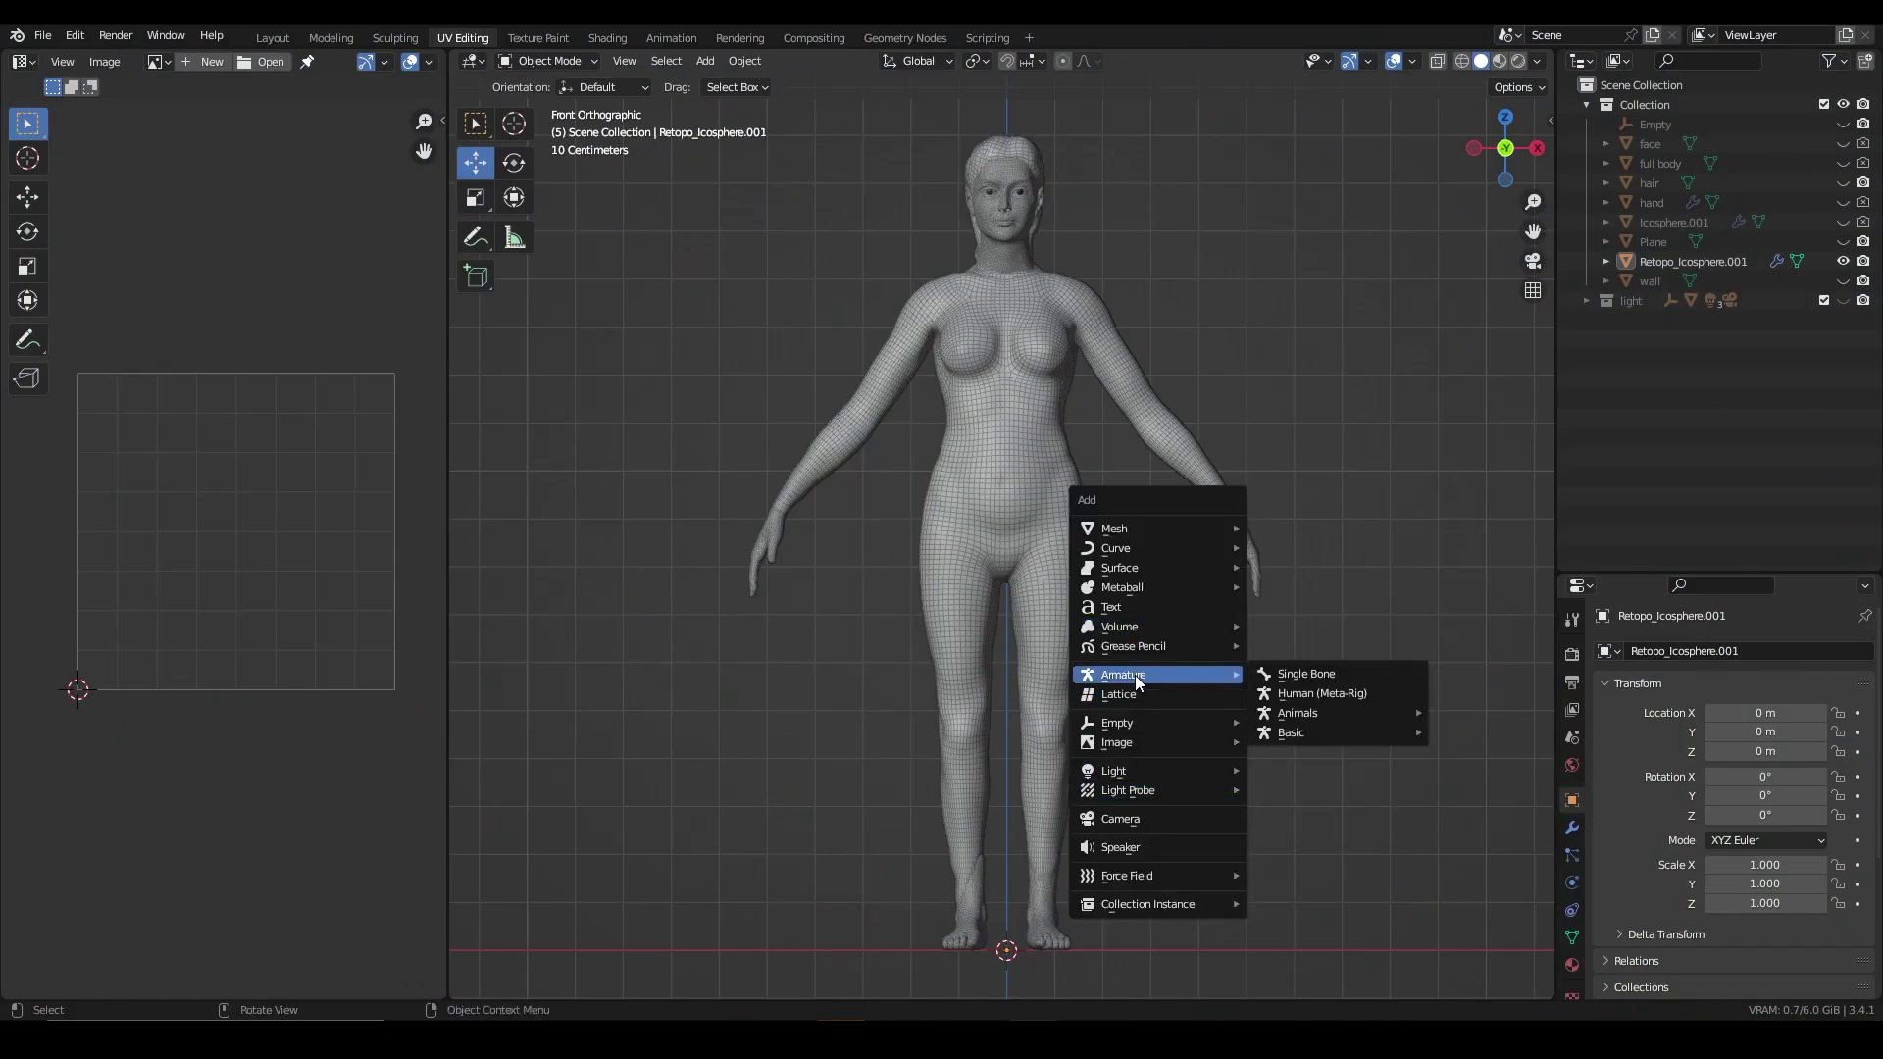
Step: Add a Human metarig and scale it to match the sculpted body's size
click(1395, 697)
scroll(1257, 622, down, 2)
key(s)
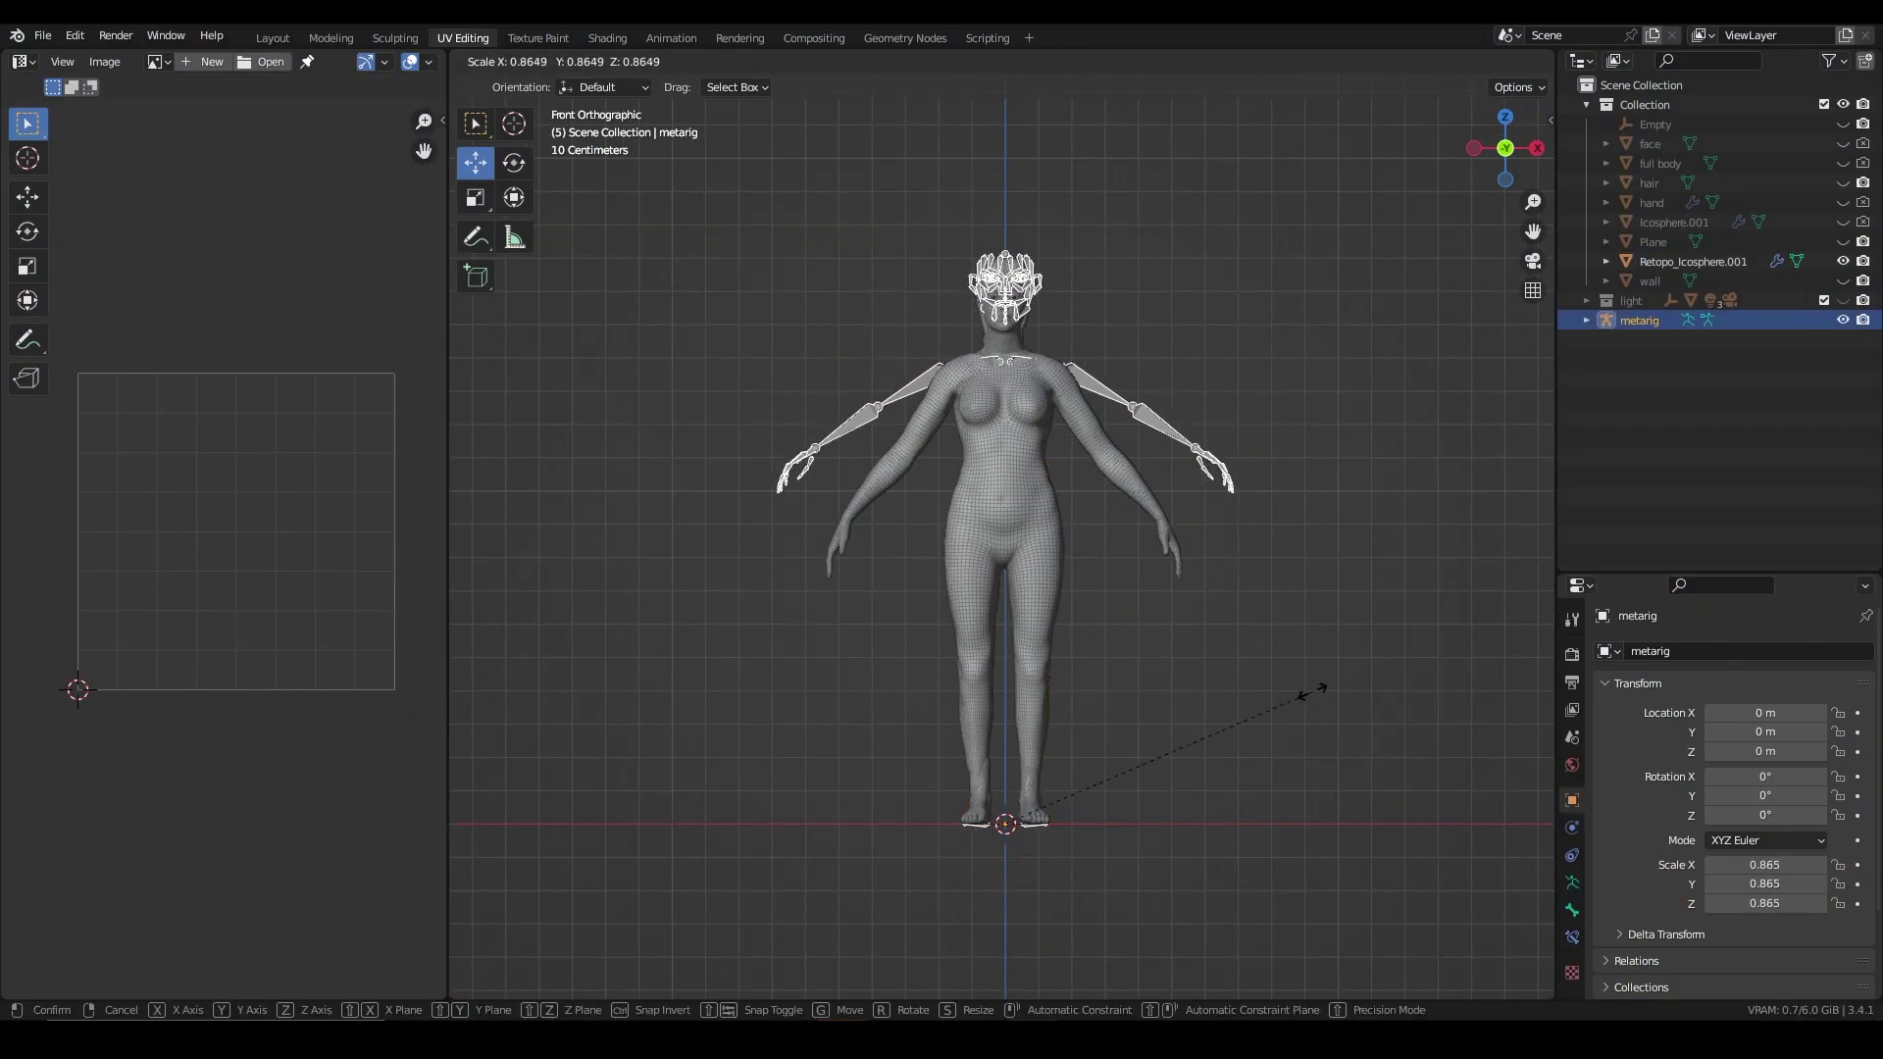
click(1303, 685)
scroll(1451, 808, up, 1)
key(s)
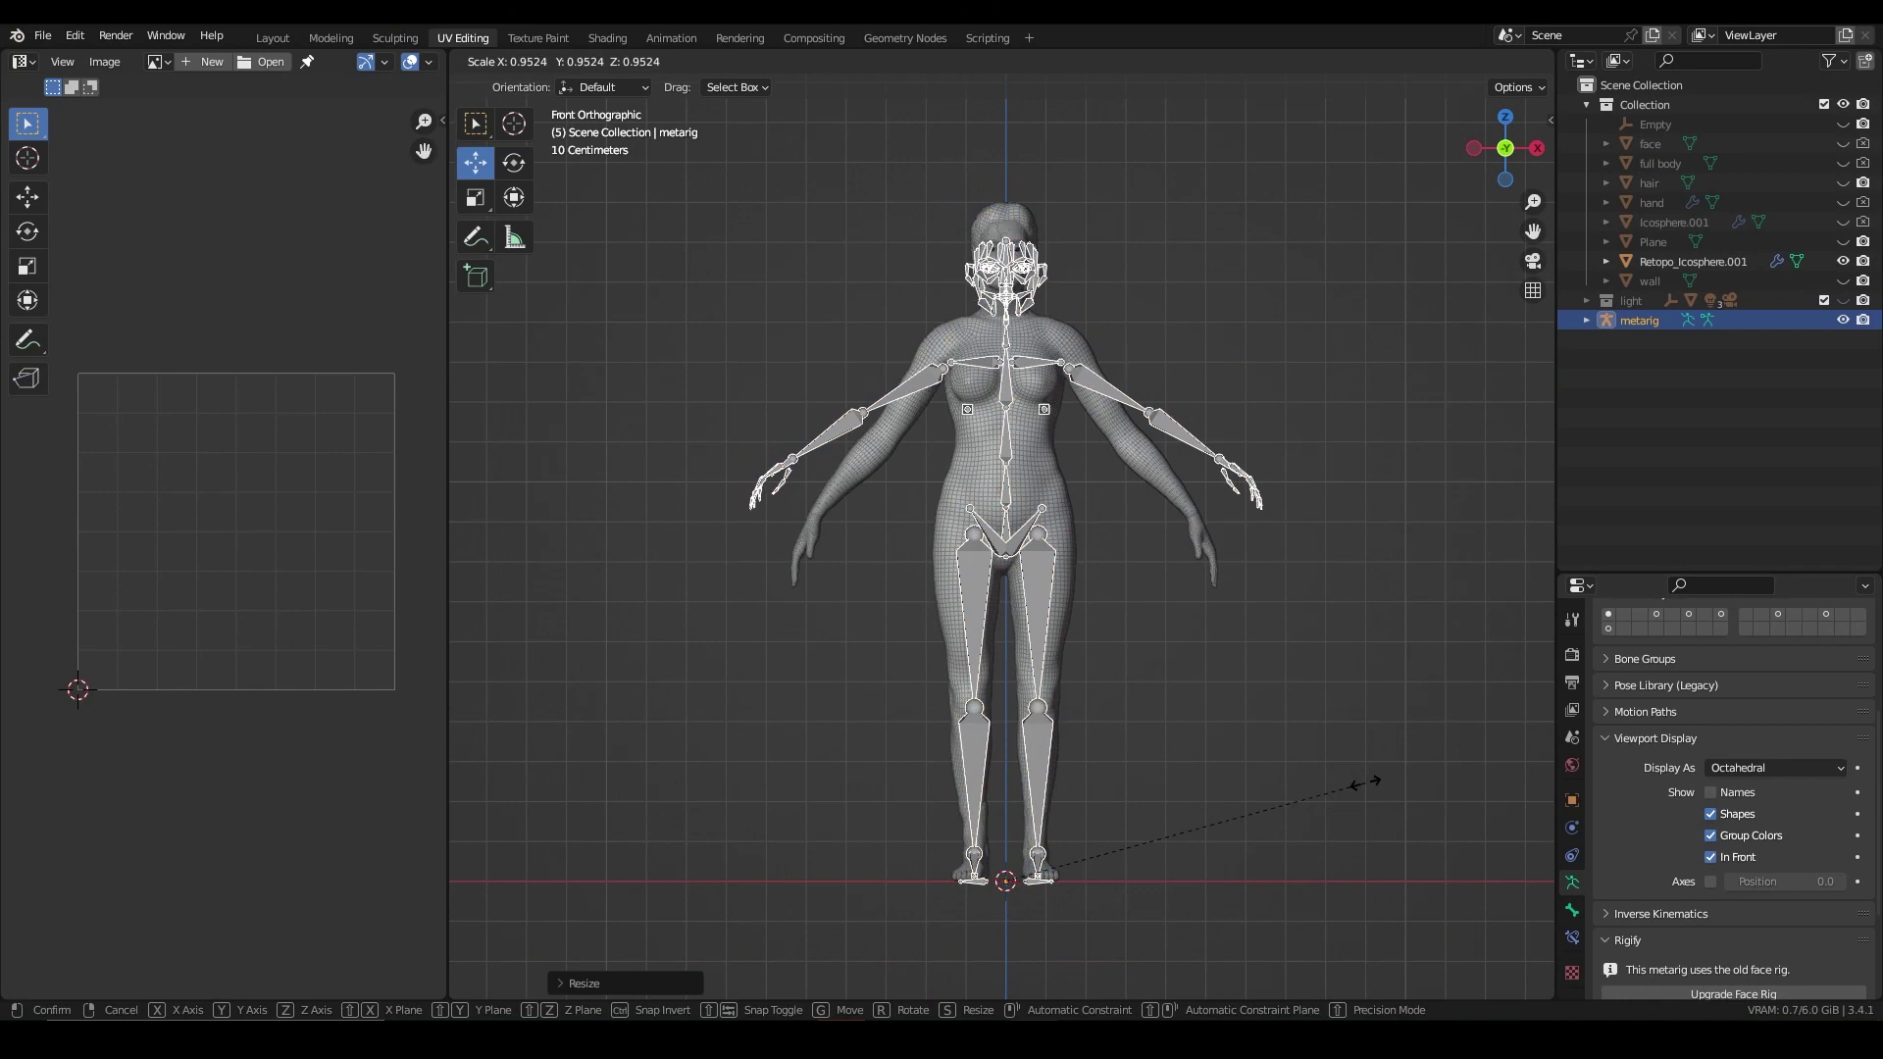
click(1384, 812)
scroll(1203, 767, up, 4)
Step: Move the metarig along Z in side view so its feet rest on the floor
shift+middle_drag(1202, 766, 1169, 479)
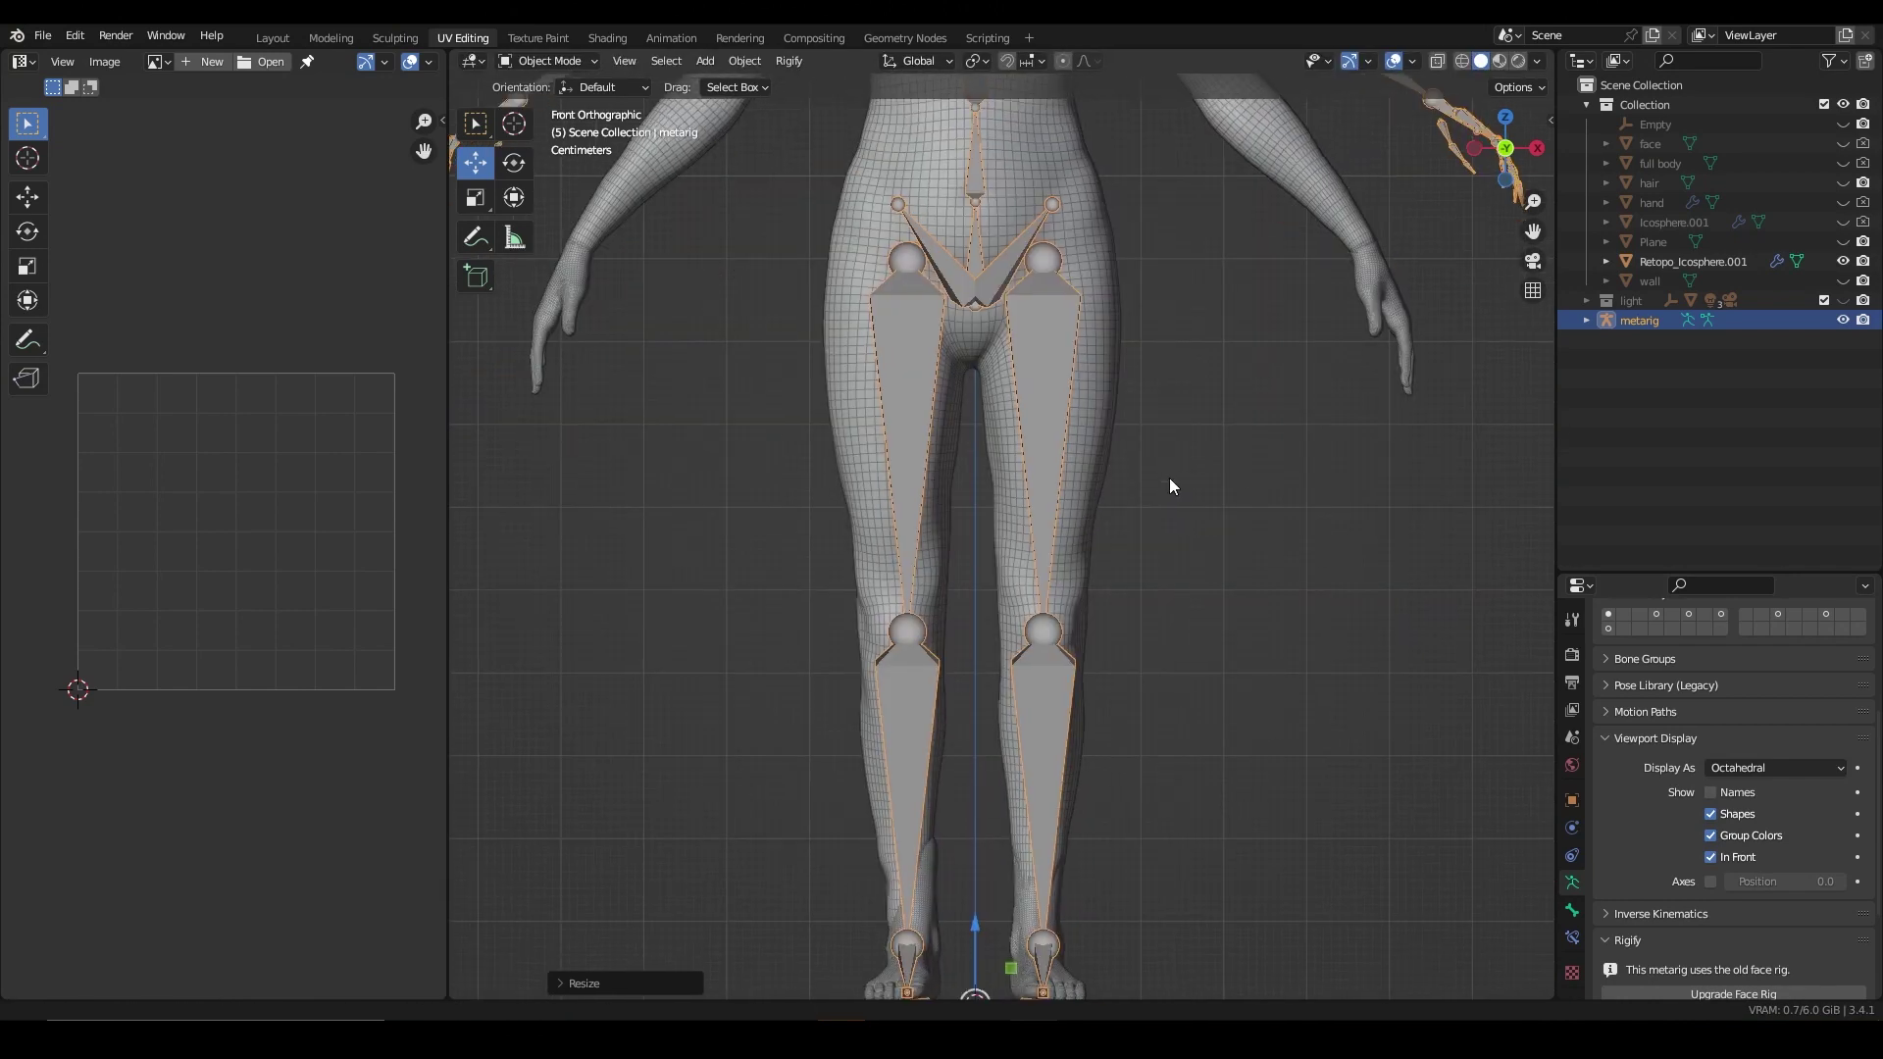
ctrl+scroll(1202, 666, down, 2)
middle_drag(1202, 667, 1051, 710)
key(KP_3)
scroll(1178, 532, down, 2)
key(g)
key(z)
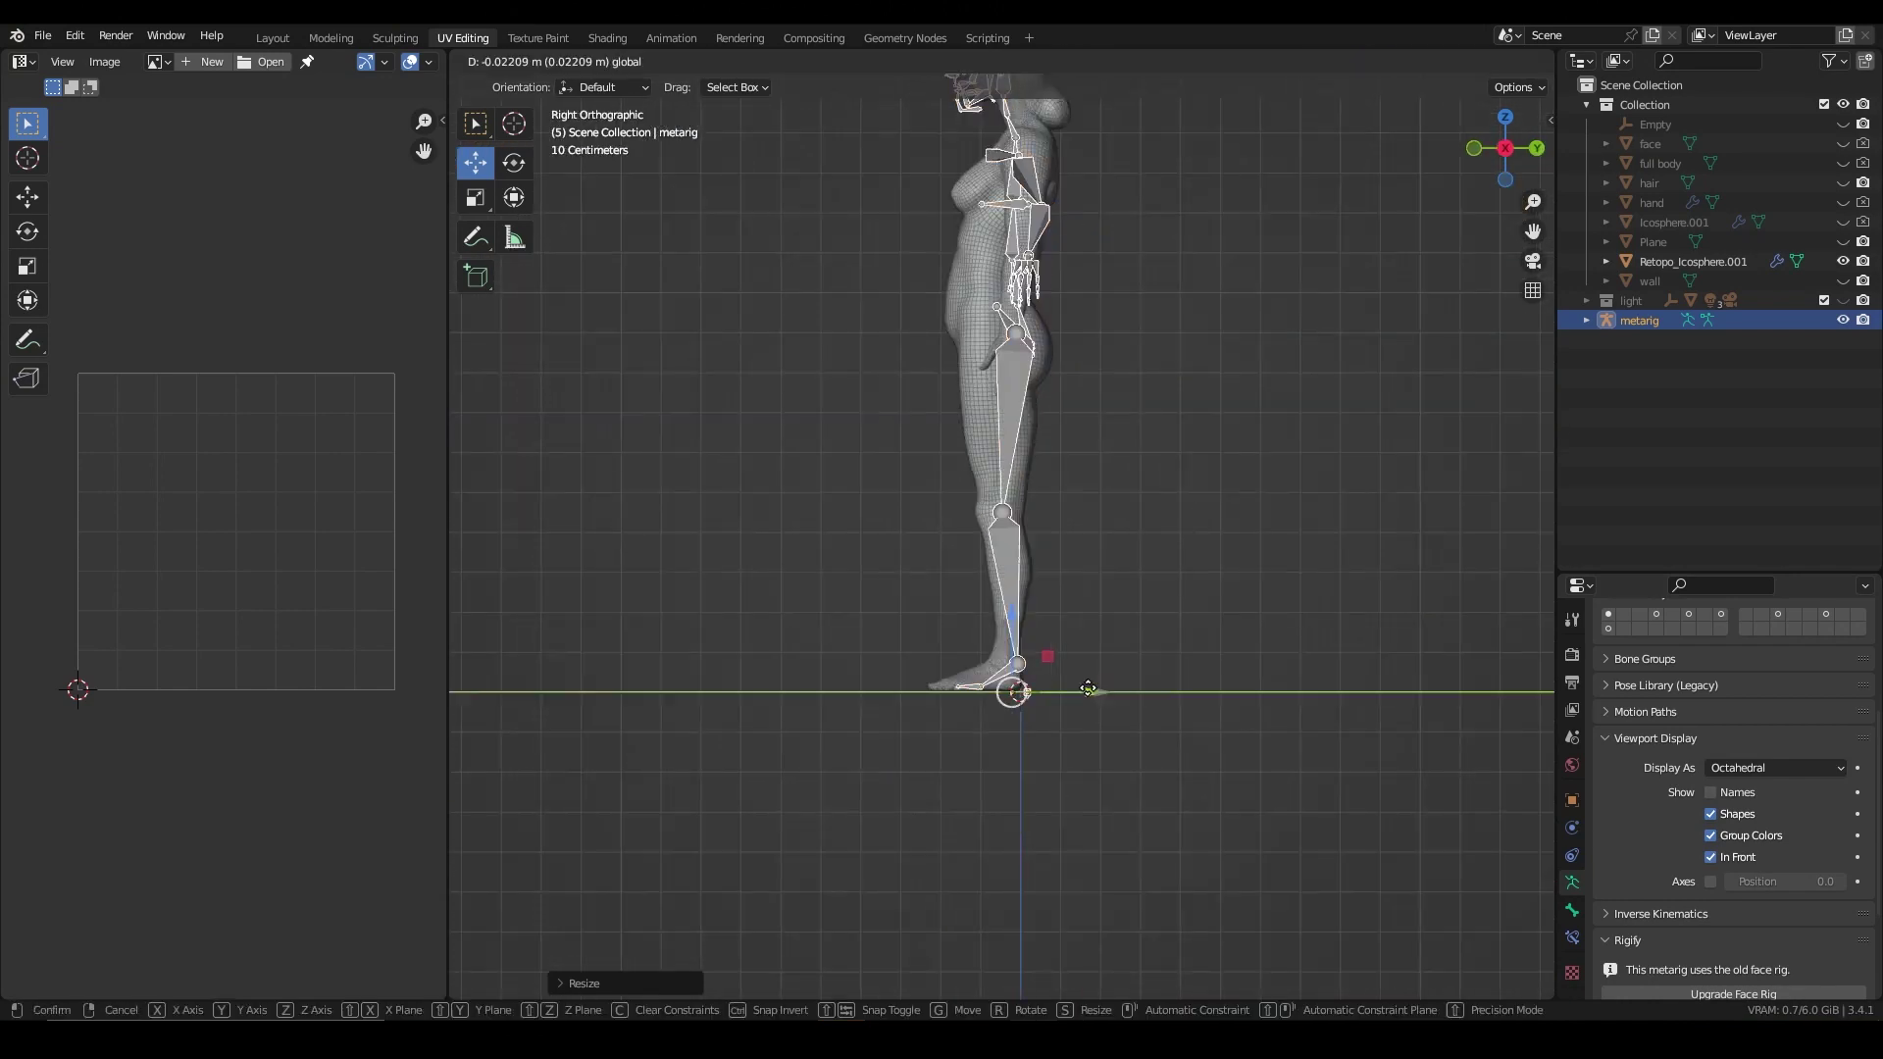
click(1082, 689)
scroll(1189, 791, up, 6)
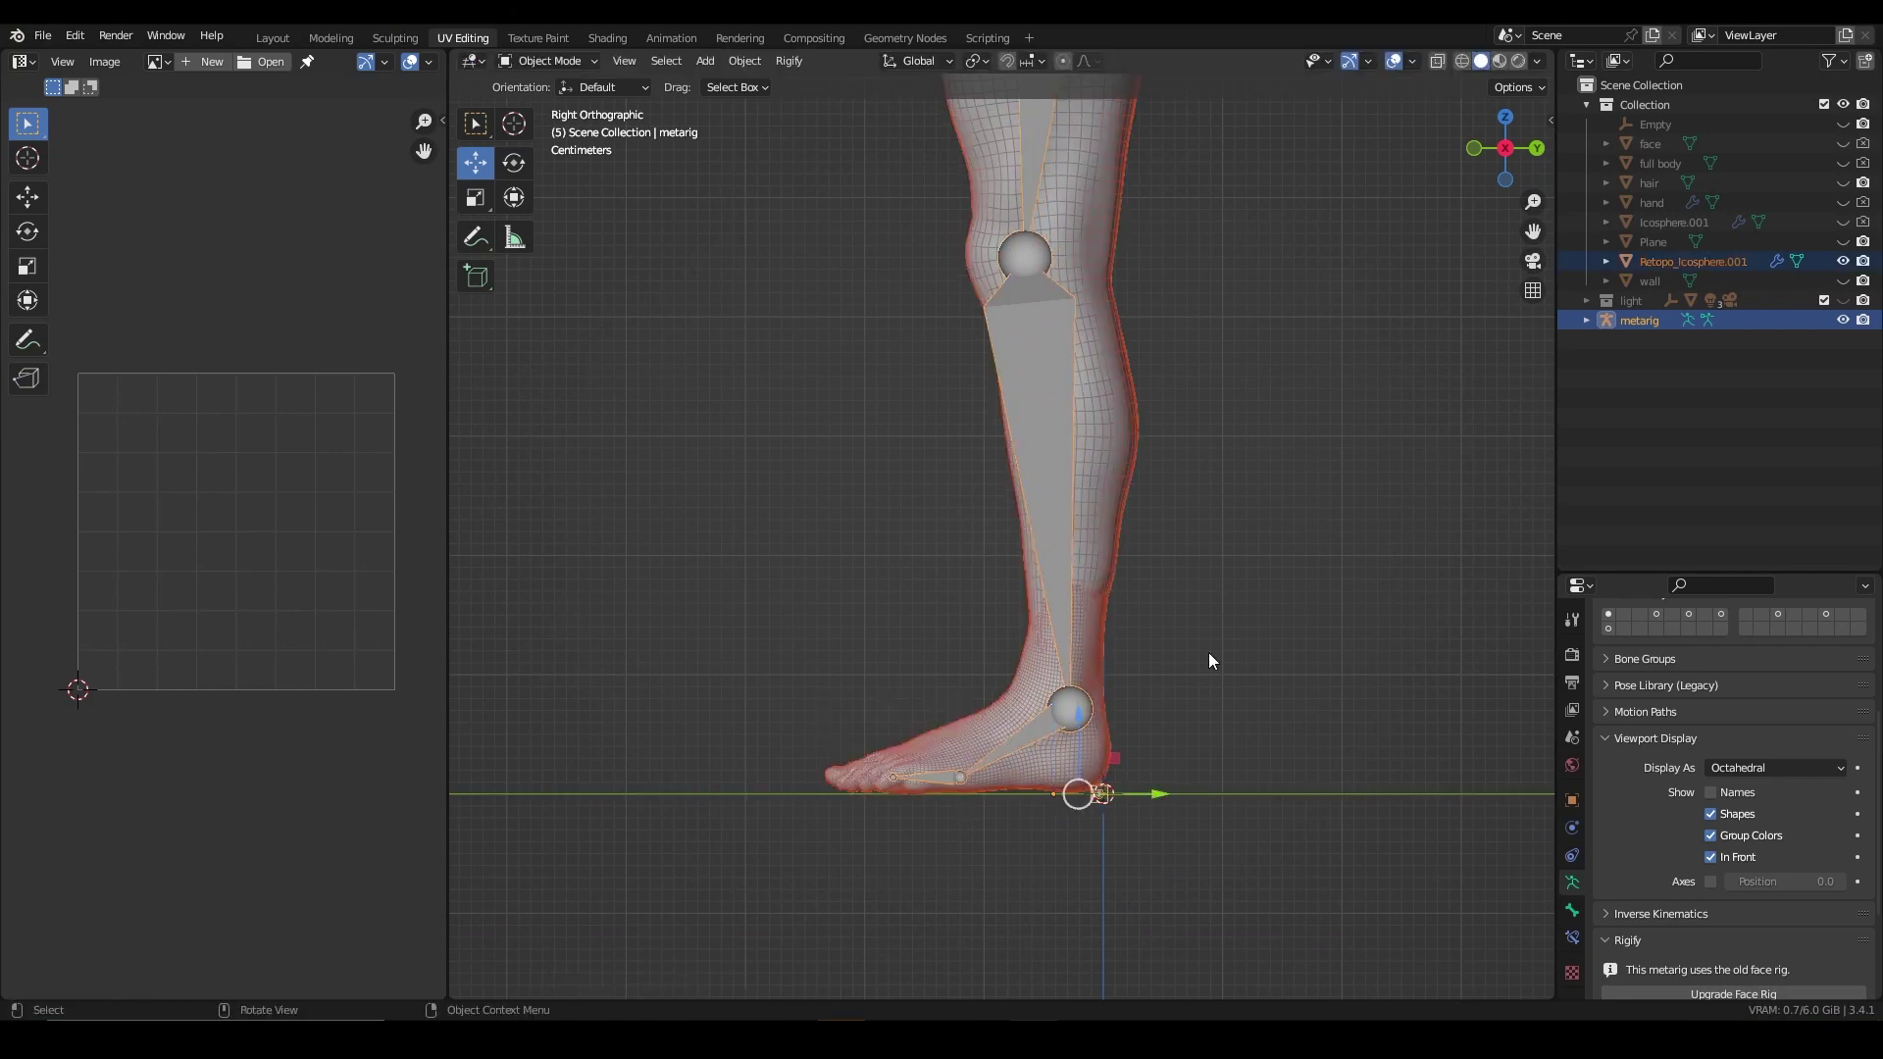
Step: Enter Edit Mode and slide the toe joint forward along the foot
click(547, 61)
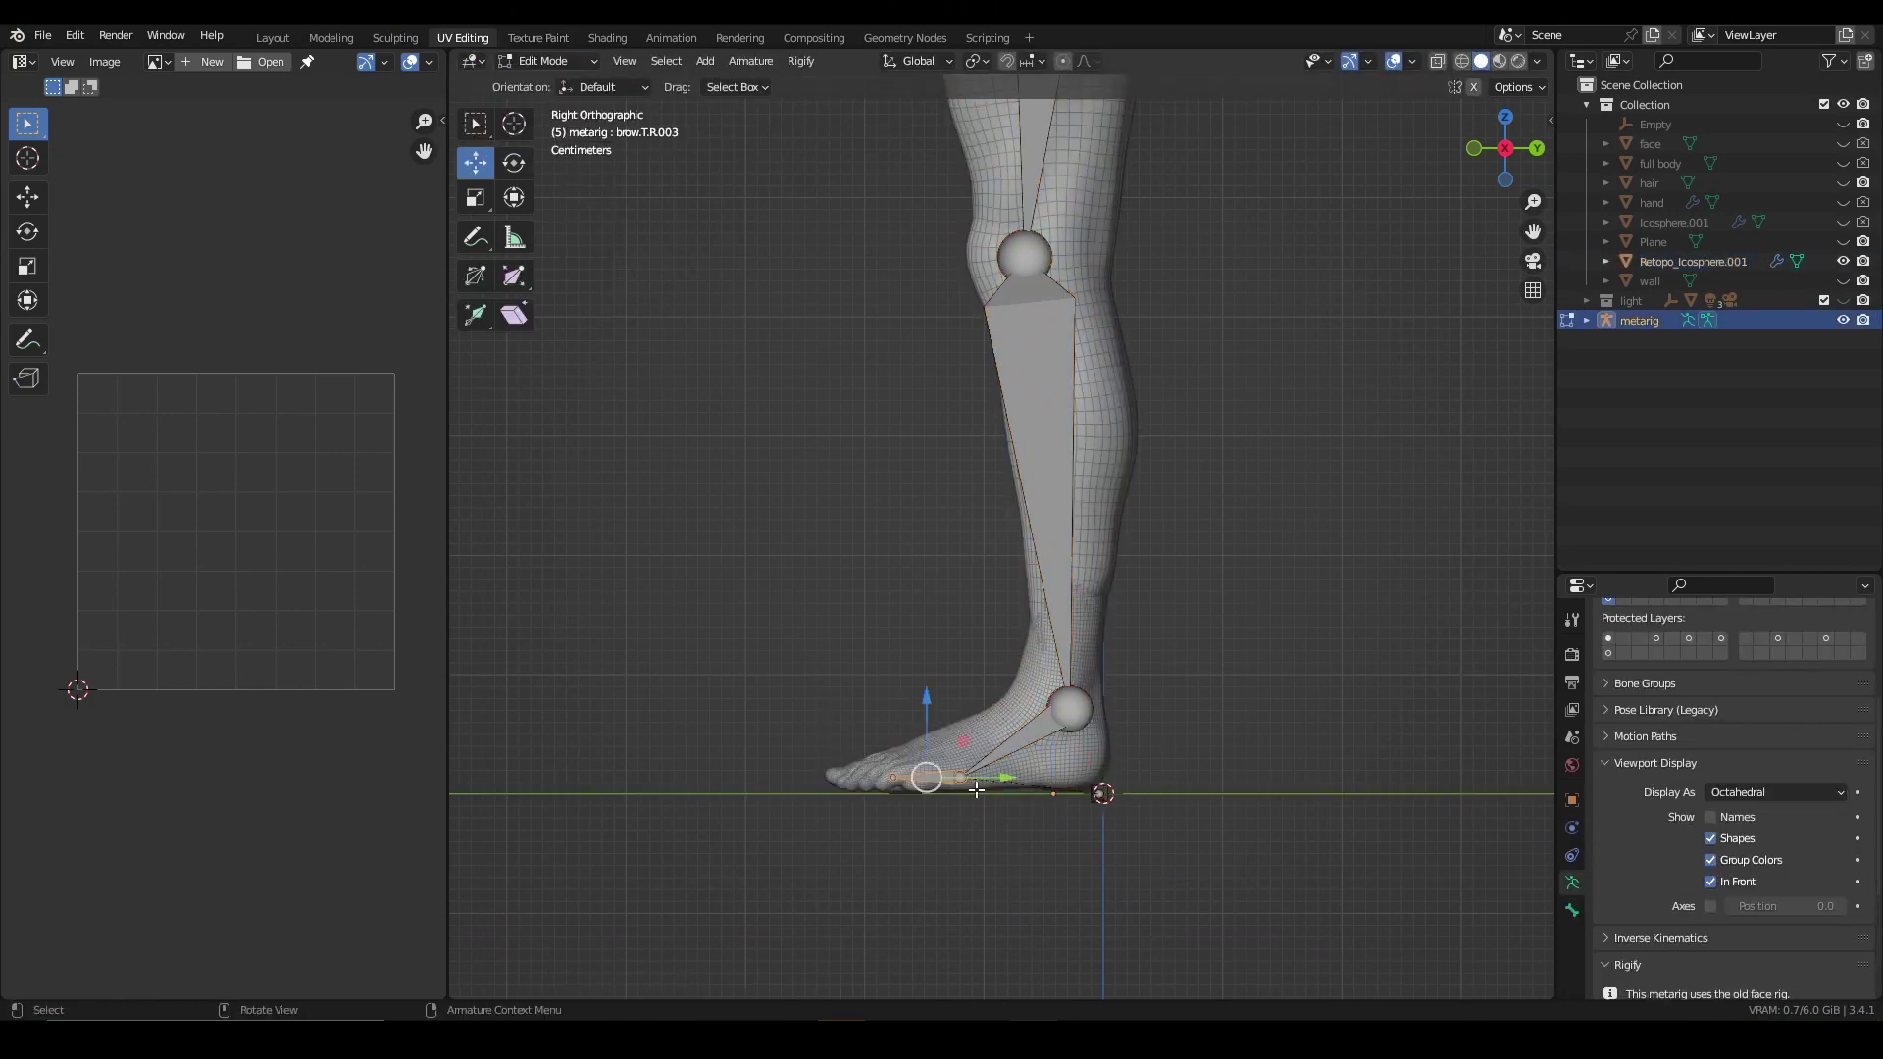
drag(976, 790, 929, 778)
scroll(929, 777, up, 2)
drag(977, 886, 1019, 883)
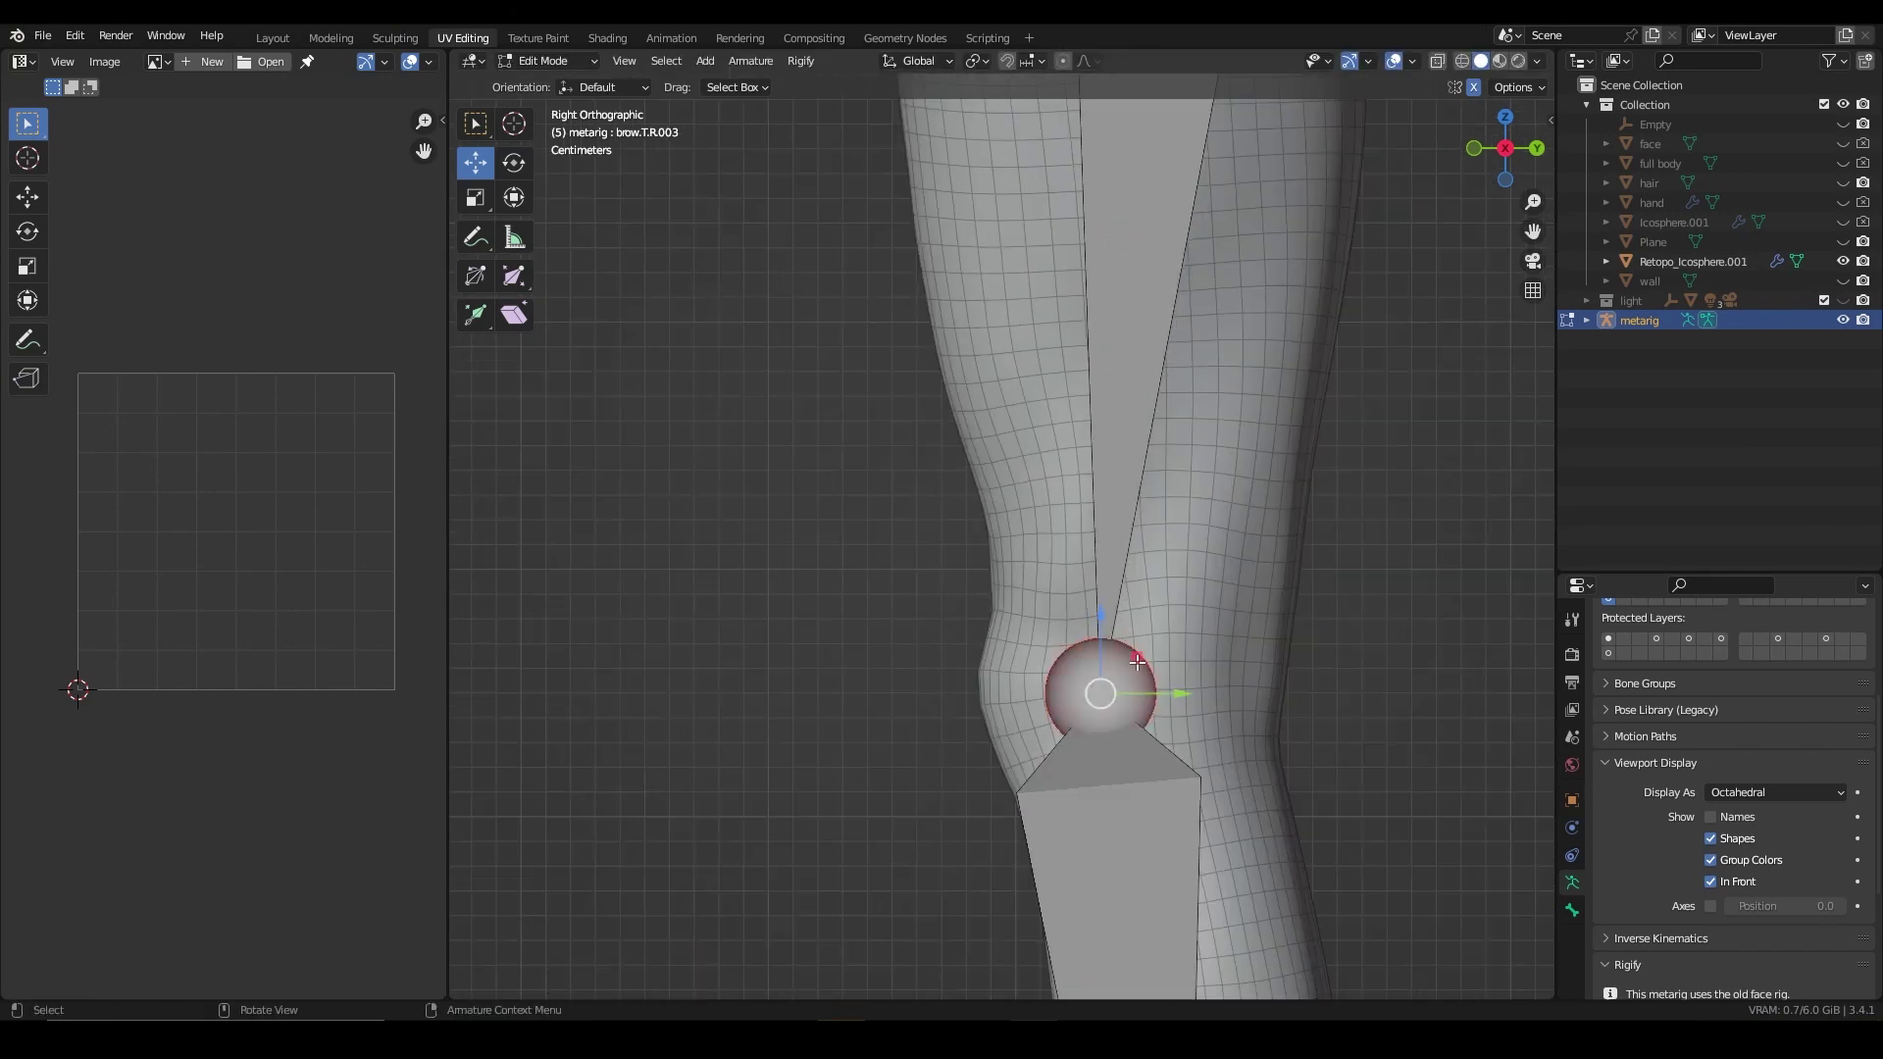
click(1100, 609)
scroll(1100, 609, down, 5)
scroll(1223, 526, down, 3)
scroll(1223, 526, up, 4)
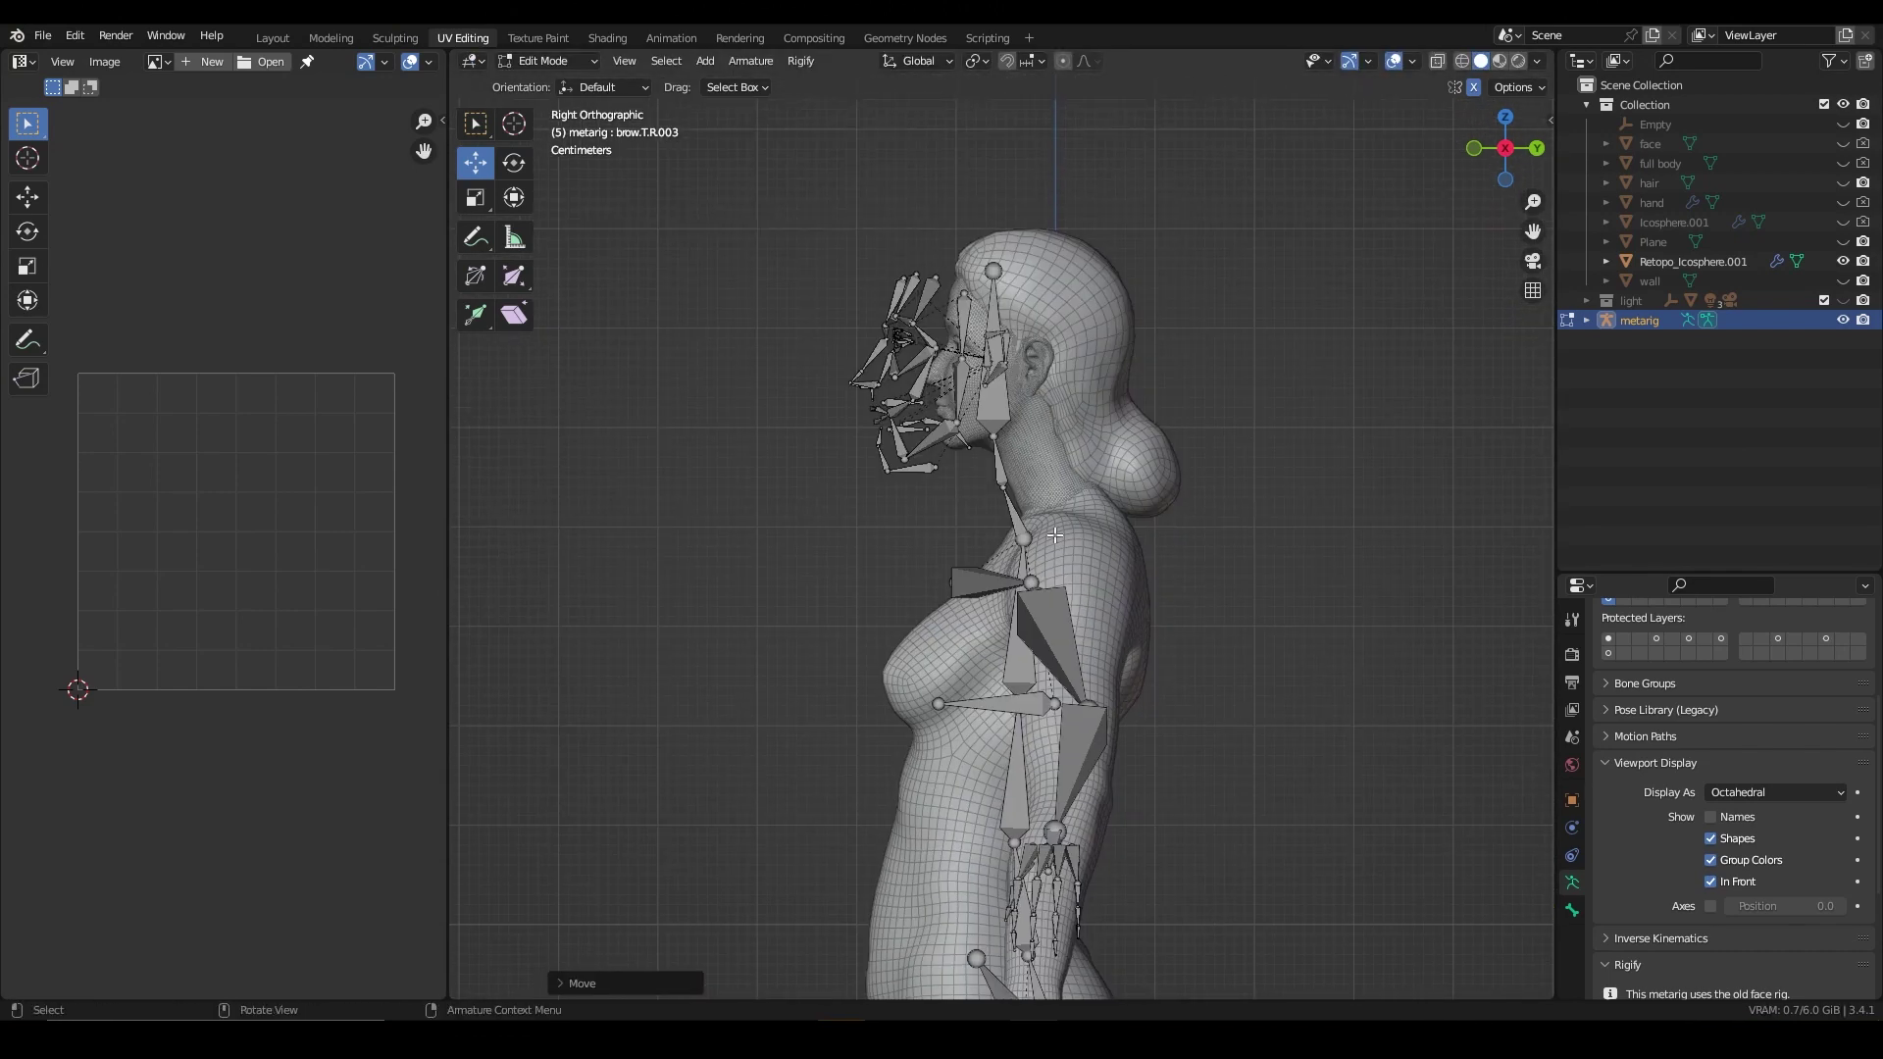
Step: Box-select the metarig's face bones and delete them
middle_drag(1223, 526, 1076, 396)
key(KP_3)
scroll(981, 490, up, 3)
drag(651, 232, 1004, 859)
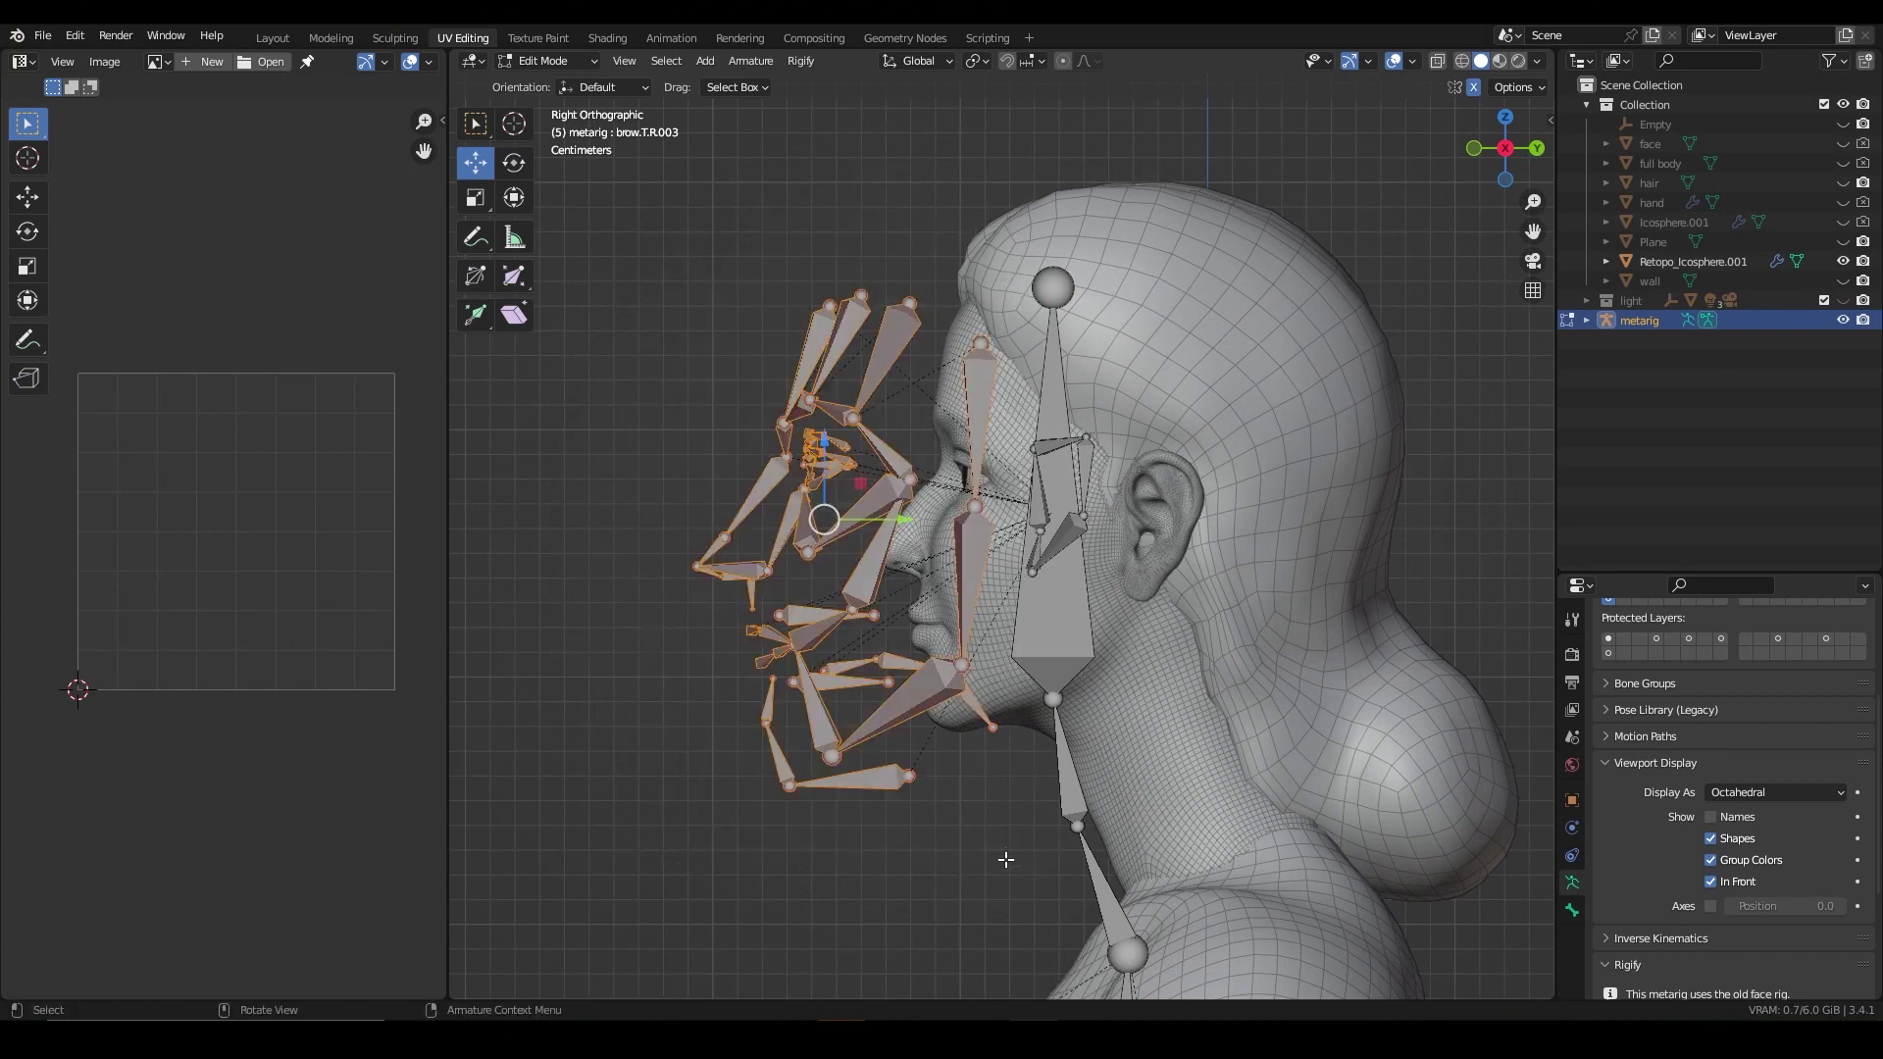
middle_drag(1004, 859, 1329, 757)
key(x)
click(1177, 765)
Step: In front view, move the shoulder joint into the shoulder
key(KP_1)
scroll(1067, 602, up, 4)
key(KP_1)
scroll(1067, 602, down, 4)
shift+middle_drag(1098, 725, 1099, 500)
click(1103, 512)
key(g)
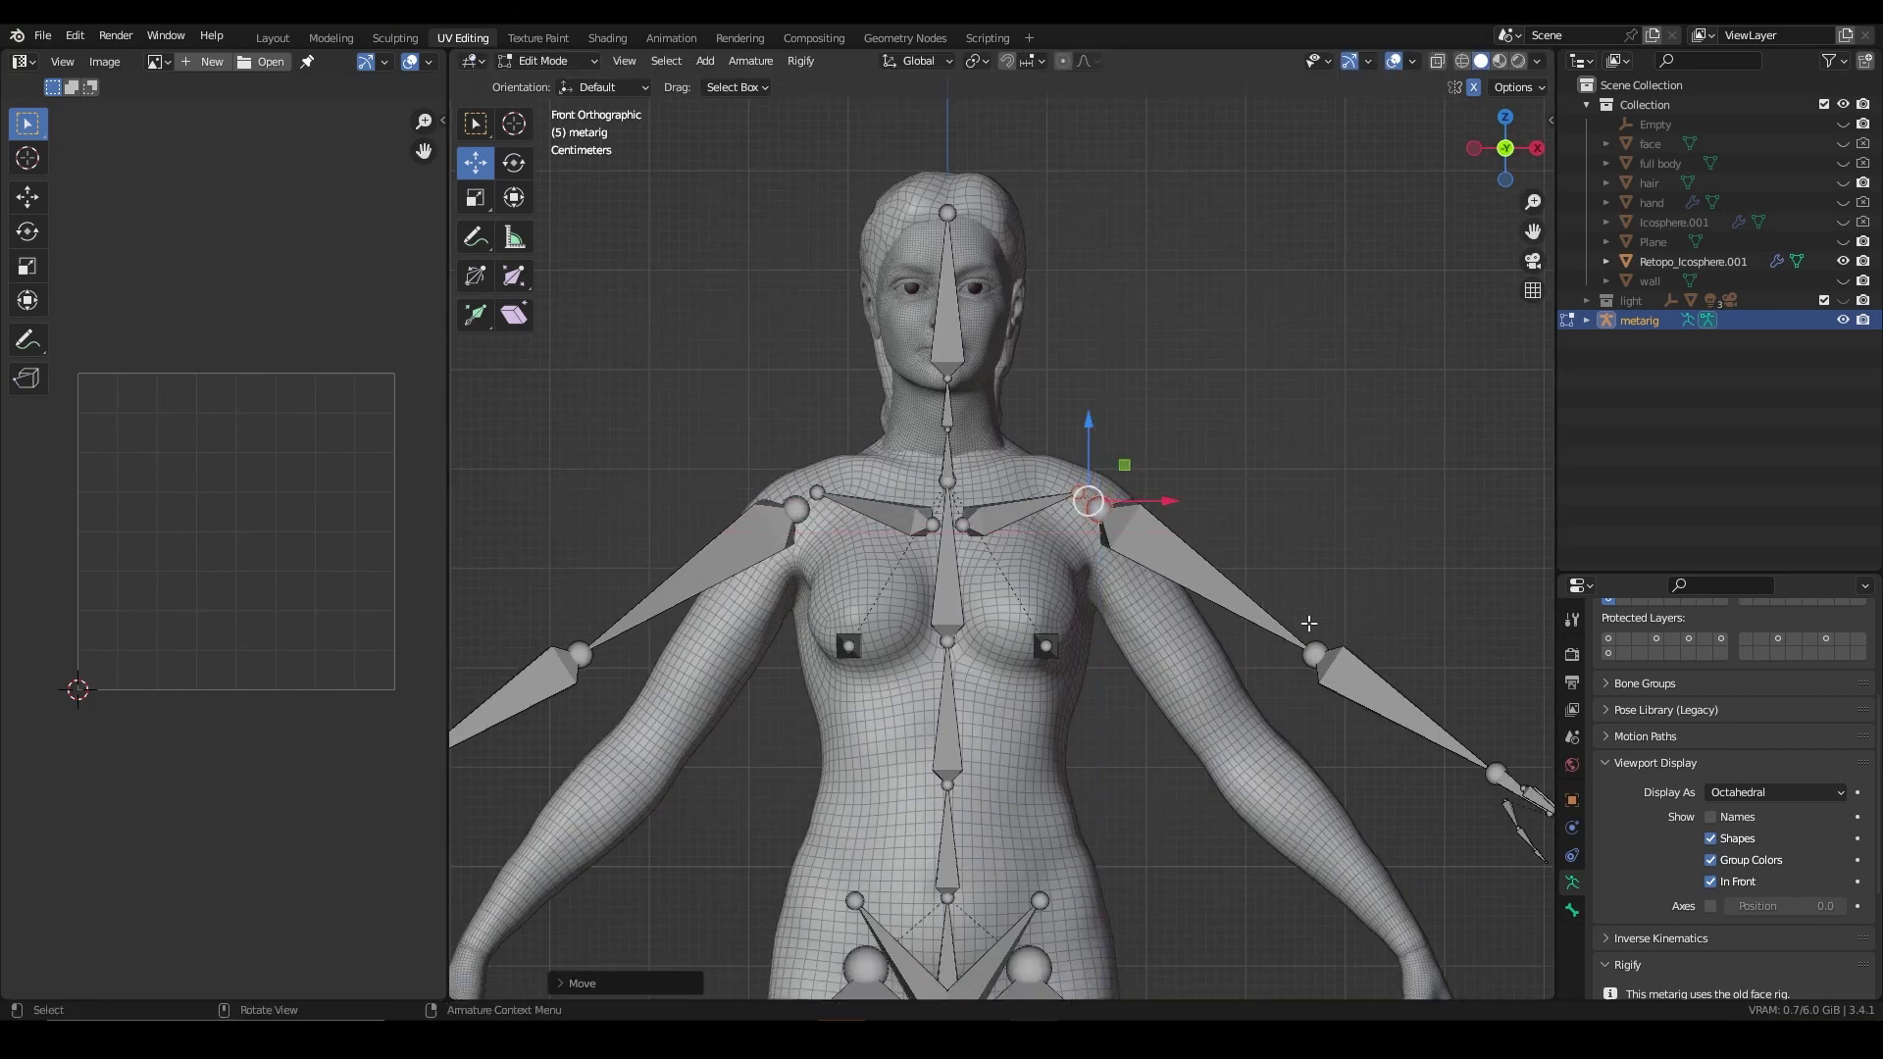
Step: Place the elbow joint inside the elbow and move the hand bones to follow the hand
shift+middle_drag(1309, 623, 1070, 444)
click(1072, 470)
key(g)
click(1009, 546)
drag(1212, 525, 1410, 779)
key(g)
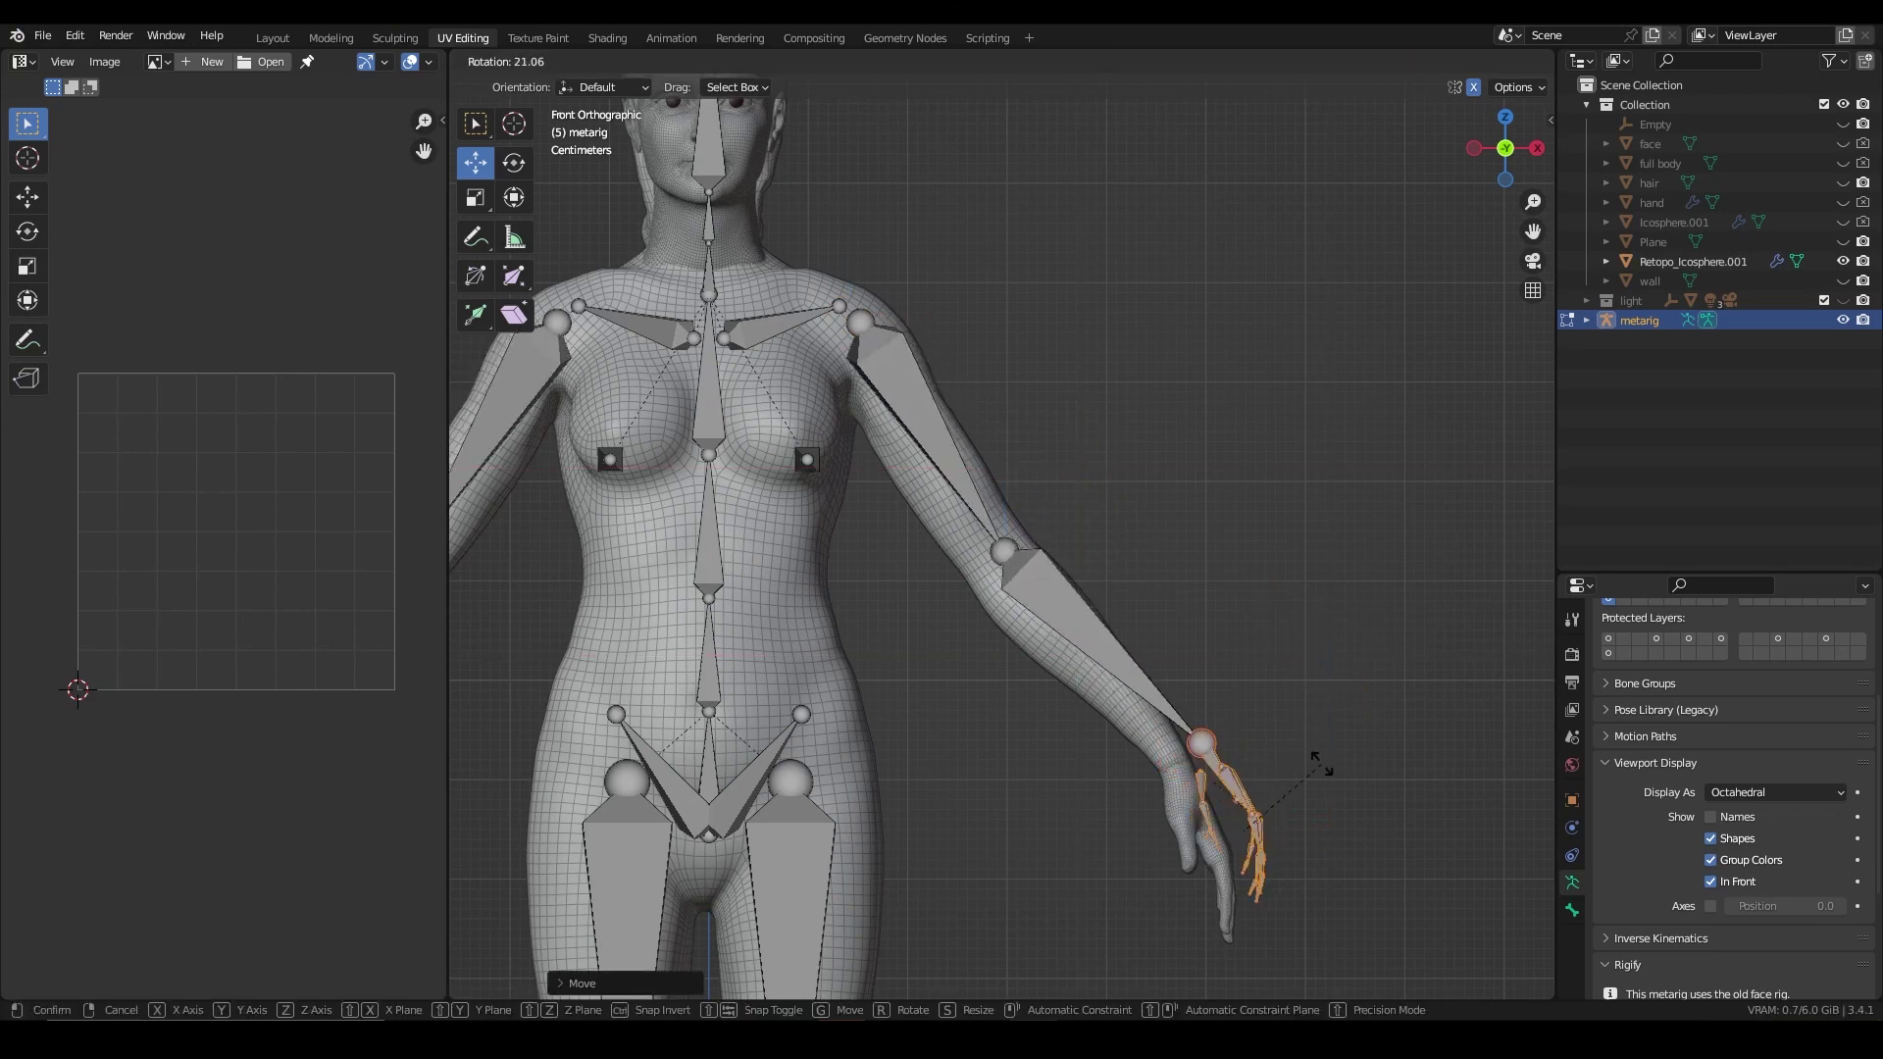
drag(1109, 432, 986, 604)
Step: Move the breast bone onto the breast and the hip joint onto the hip
shift+middle_drag(870, 596, 1029, 592)
click(965, 455)
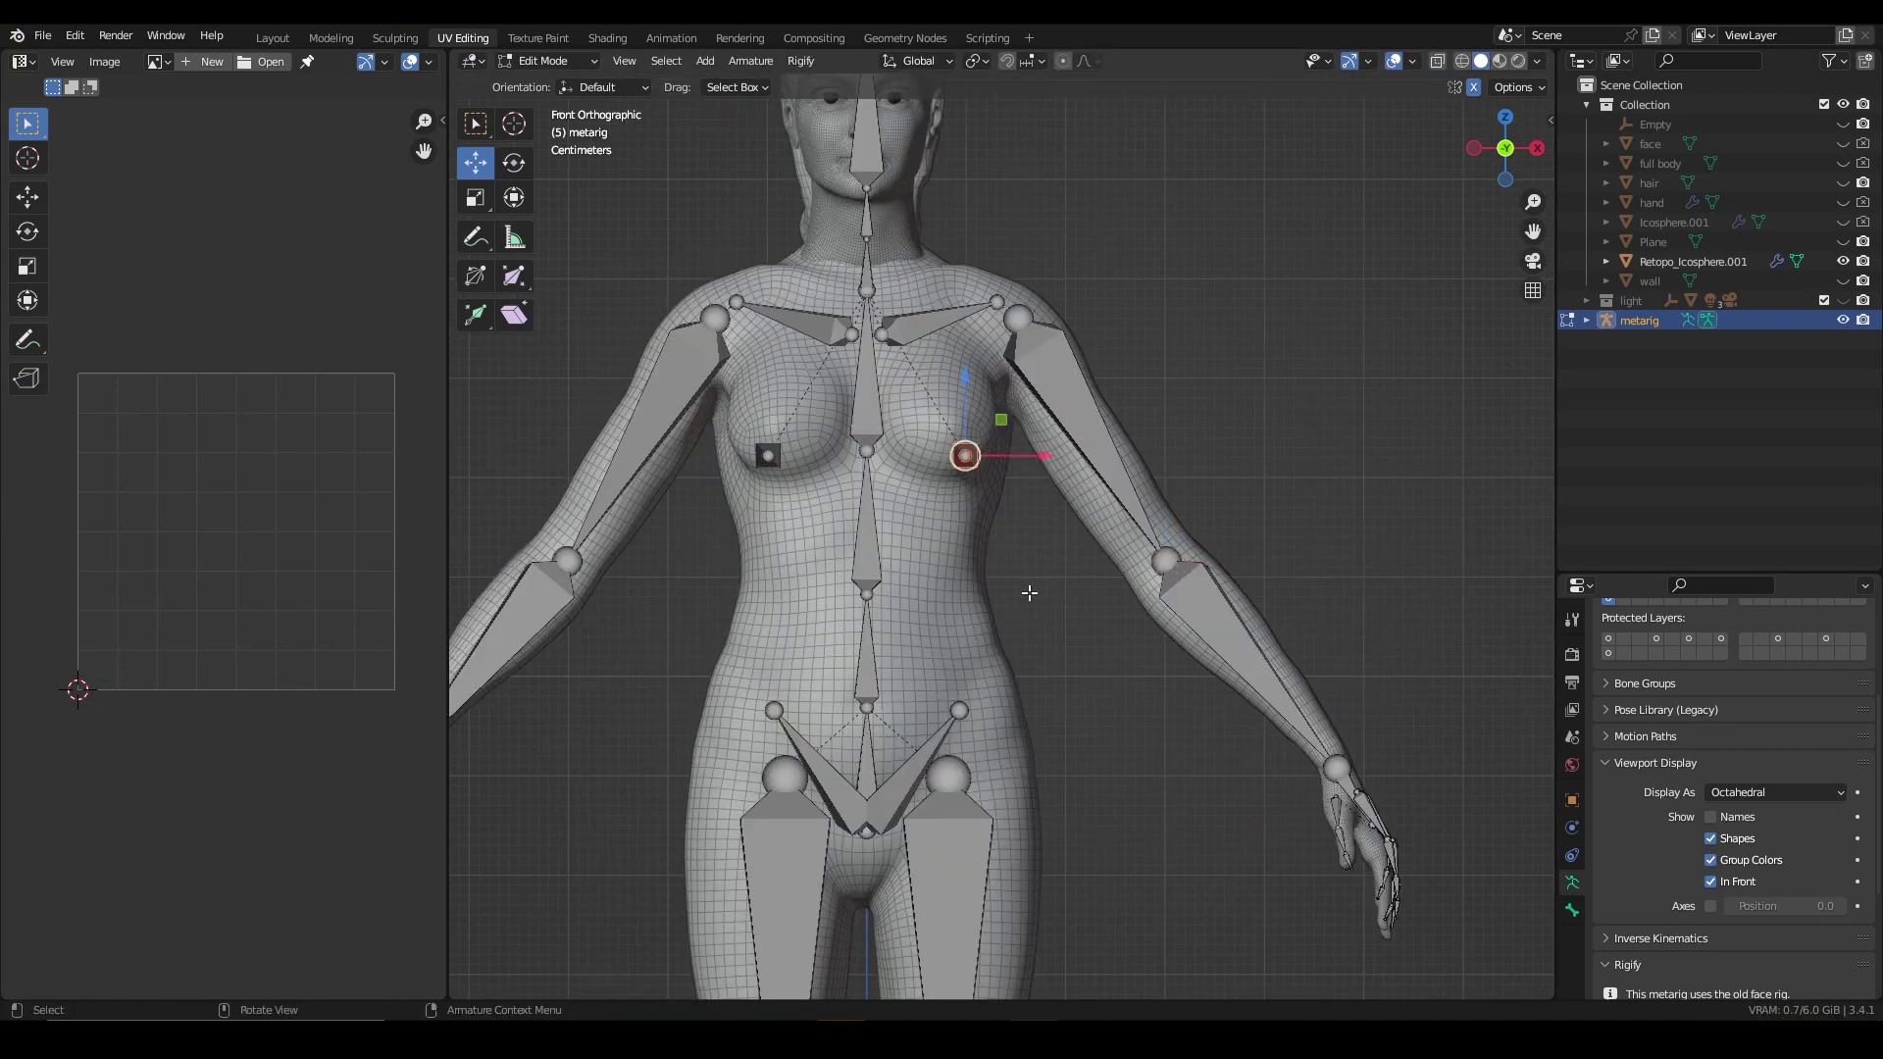
click(1011, 561)
shift+middle_drag(1007, 852, 1064, 508)
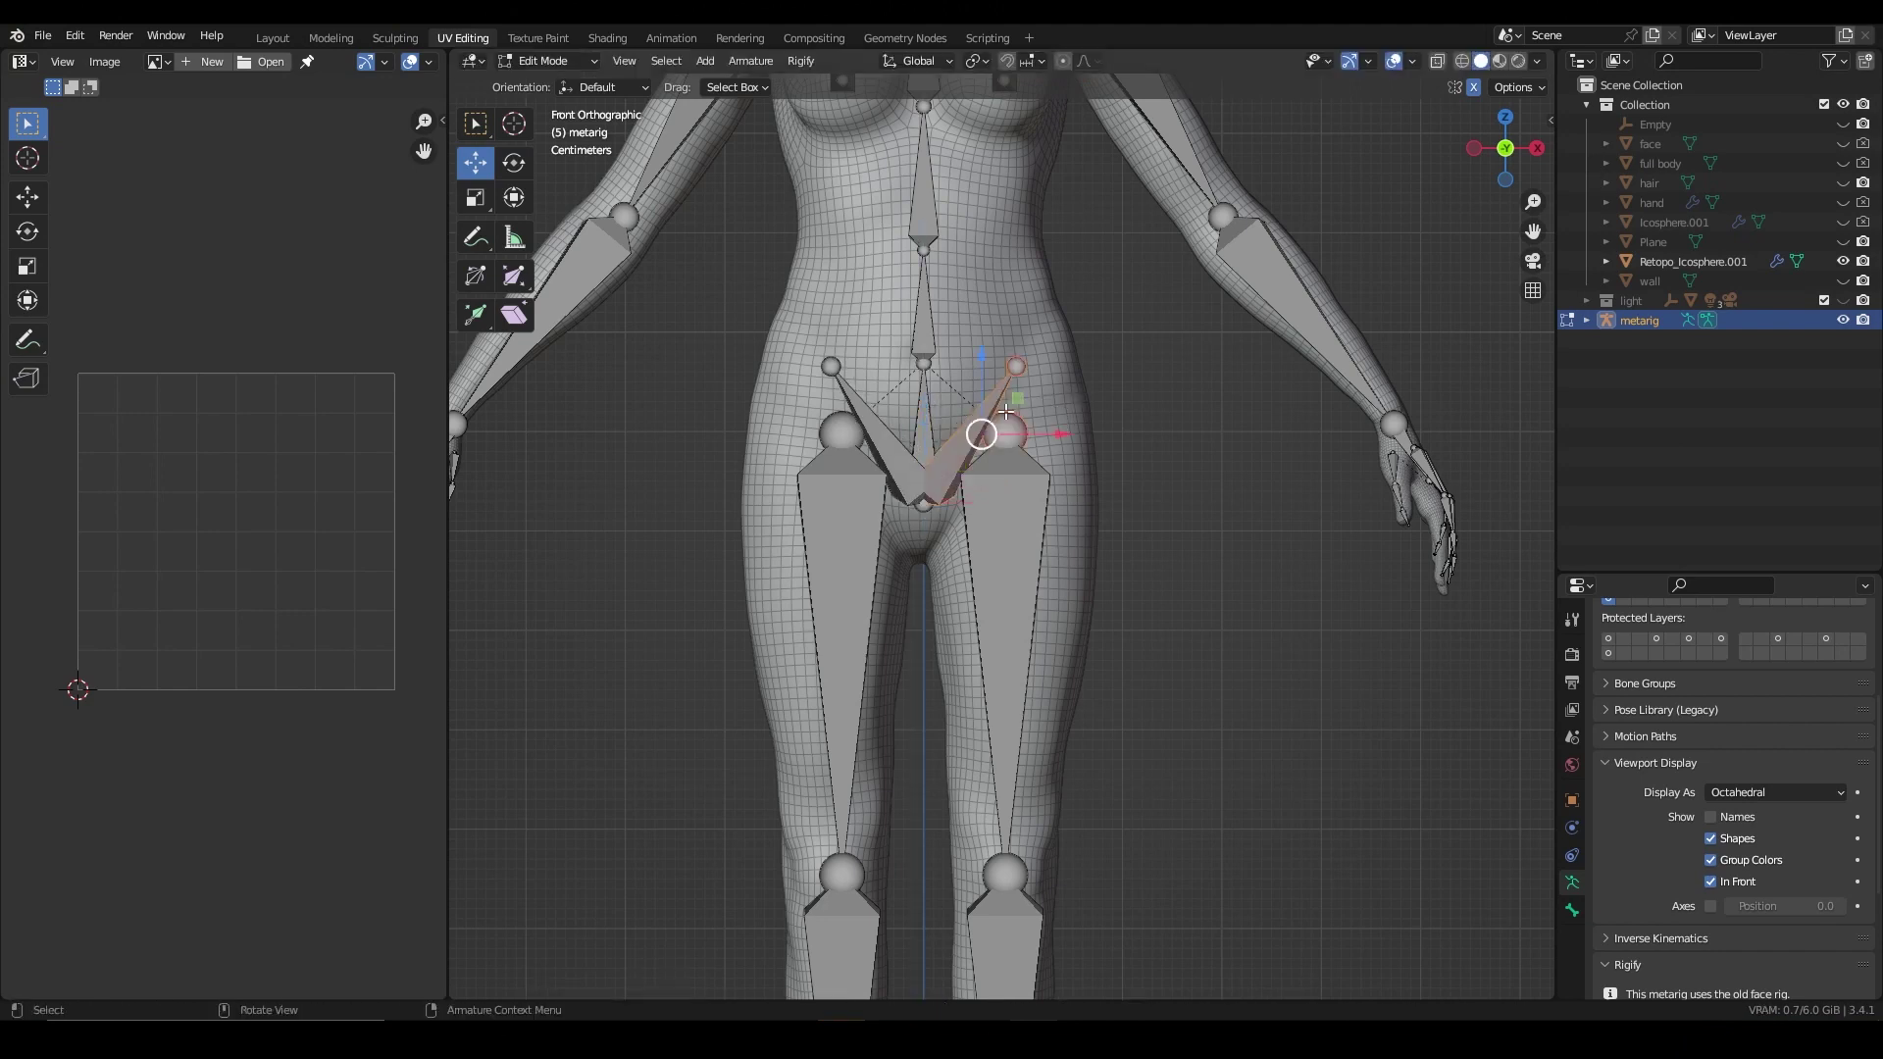
click(1009, 380)
Step: Move the knee joint into the knee
scroll(1143, 626, down, 3)
scroll(1143, 626, up, 4)
drag(1122, 932, 991, 873)
key(g)
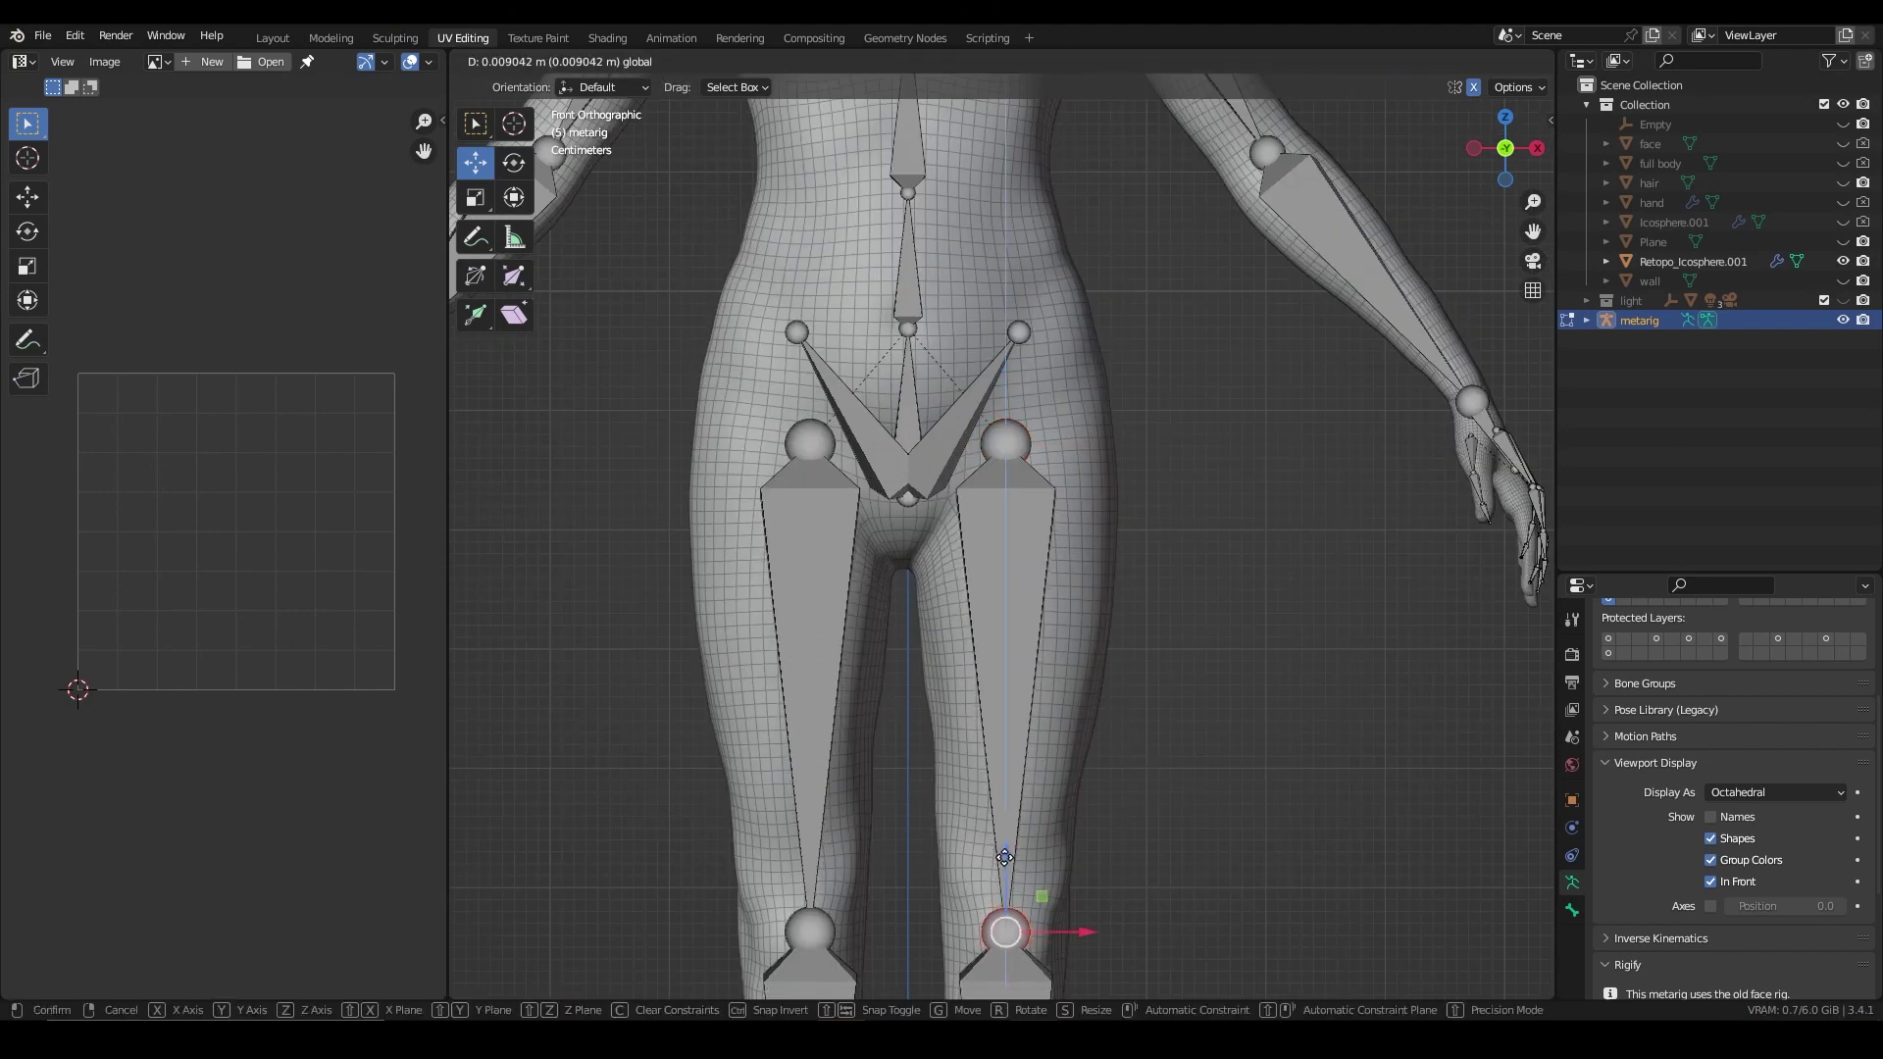
click(1059, 912)
Step: In side view, shift the shoulder and neck joints front-back along Y into the body
scroll(1161, 573, up, 3)
mouse_move(1161, 574)
middle_down()
mouse_move(981, 578)
mouse_move(1157, 628)
middle_up()
scroll(1079, 589, down, 3)
scroll(1157, 637, up, 4)
click(1160, 648)
key(KP_3)
key(g)
key(y)
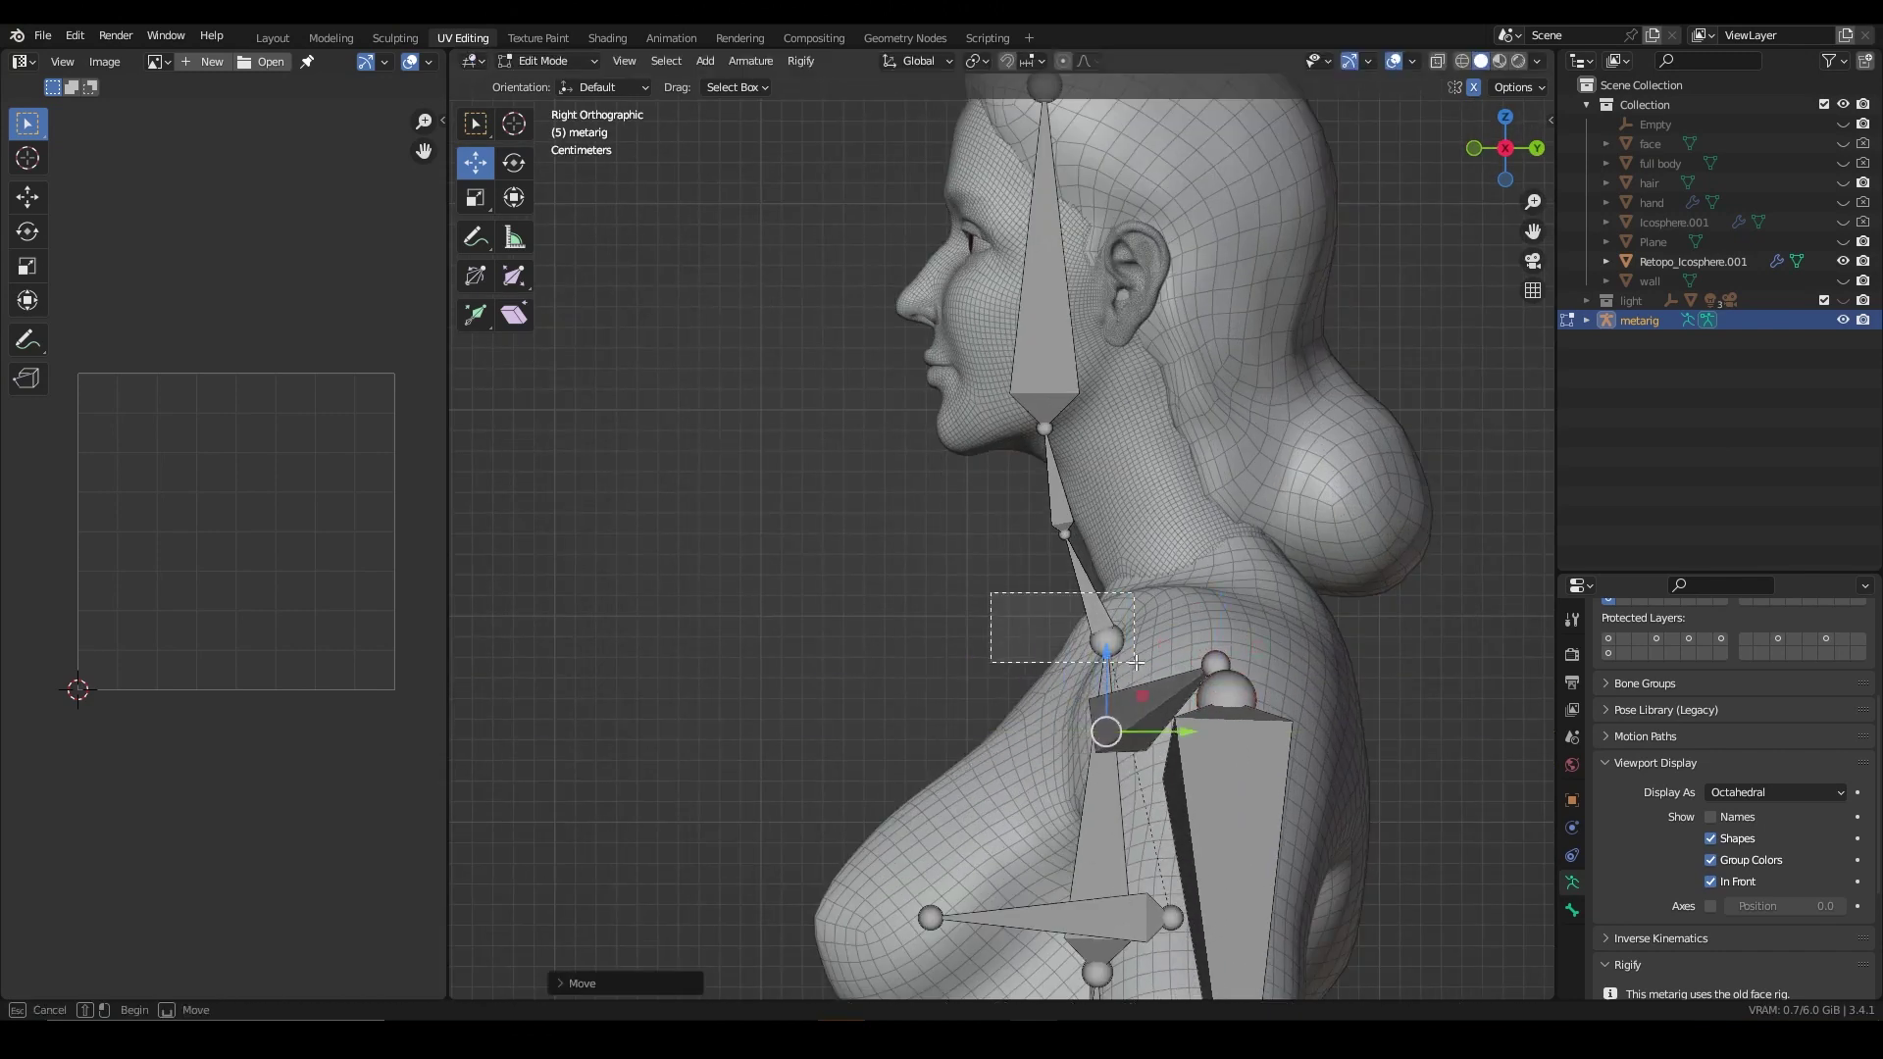
key(g)
key(y)
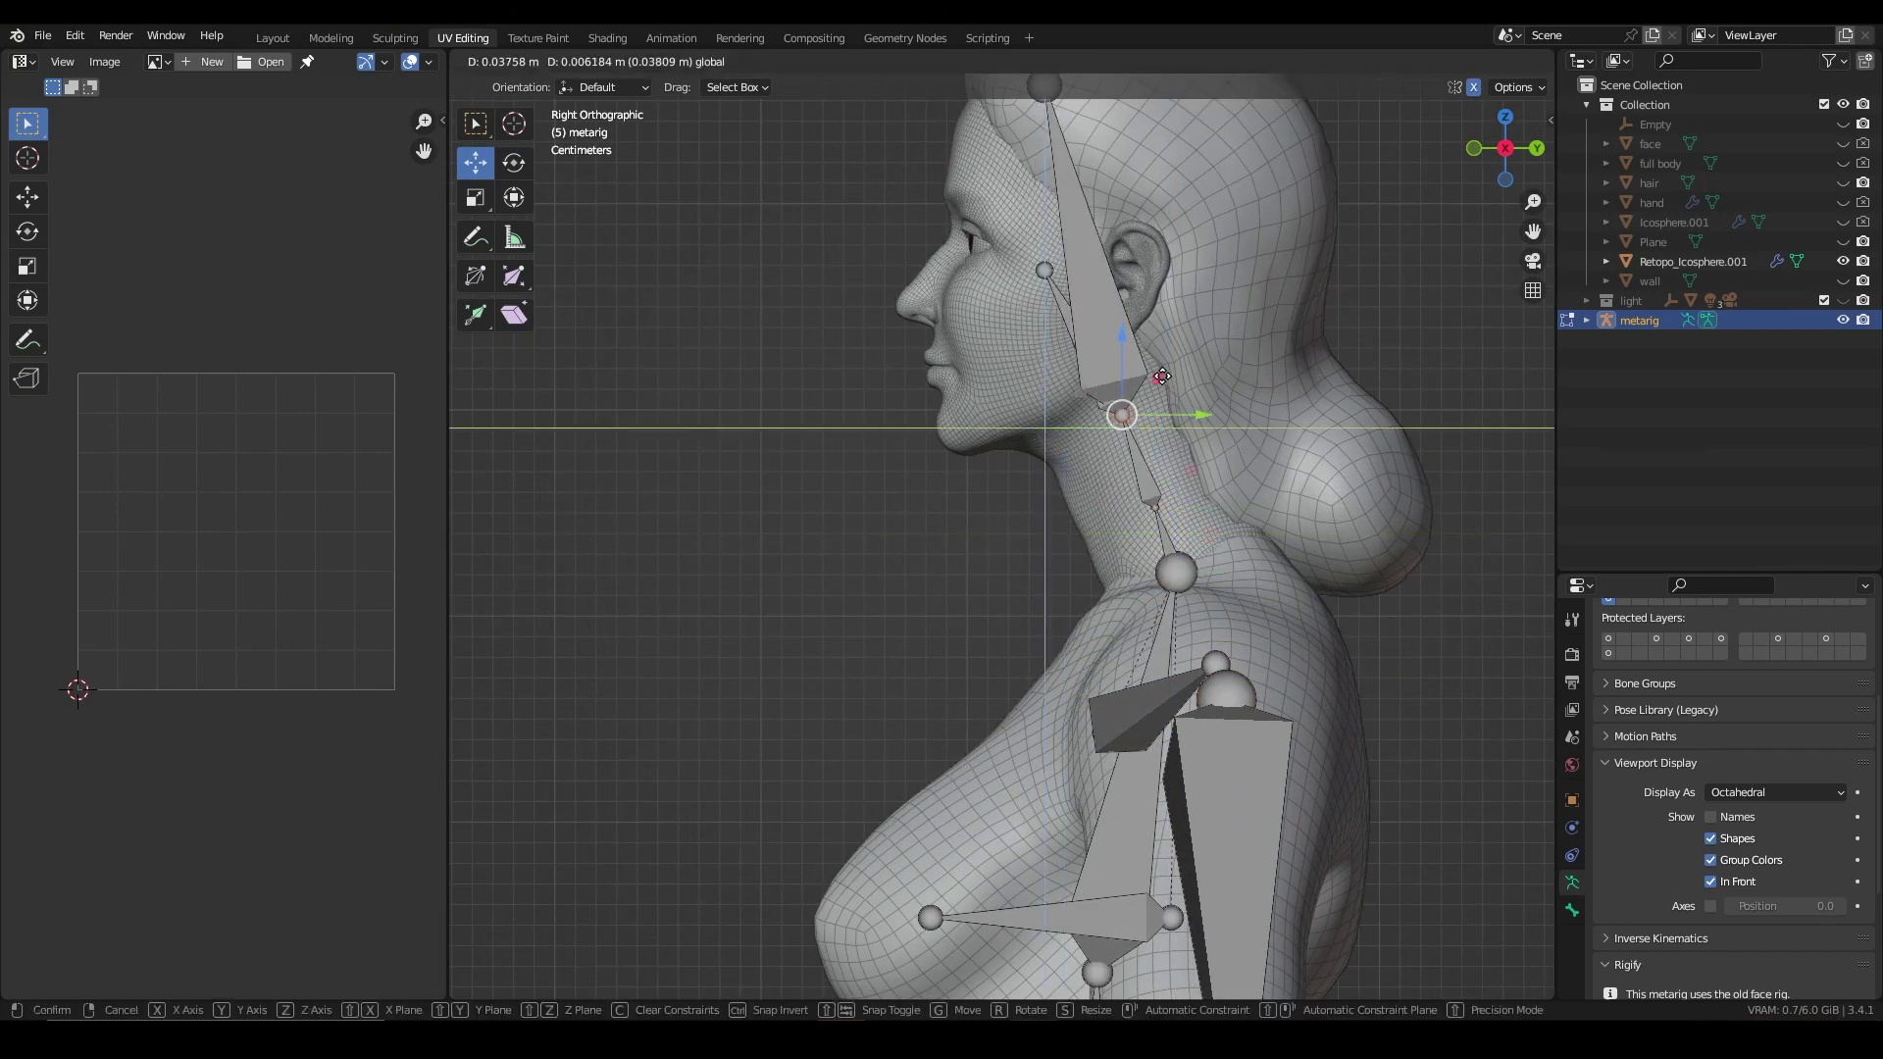
click(1170, 462)
Step: Delete the leftover face bone and move the chin joint front-back along Y
shift+middle_drag(1171, 295, 1171, 488)
click(1048, 280)
key(KP_1)
scroll(894, 612, up, 3)
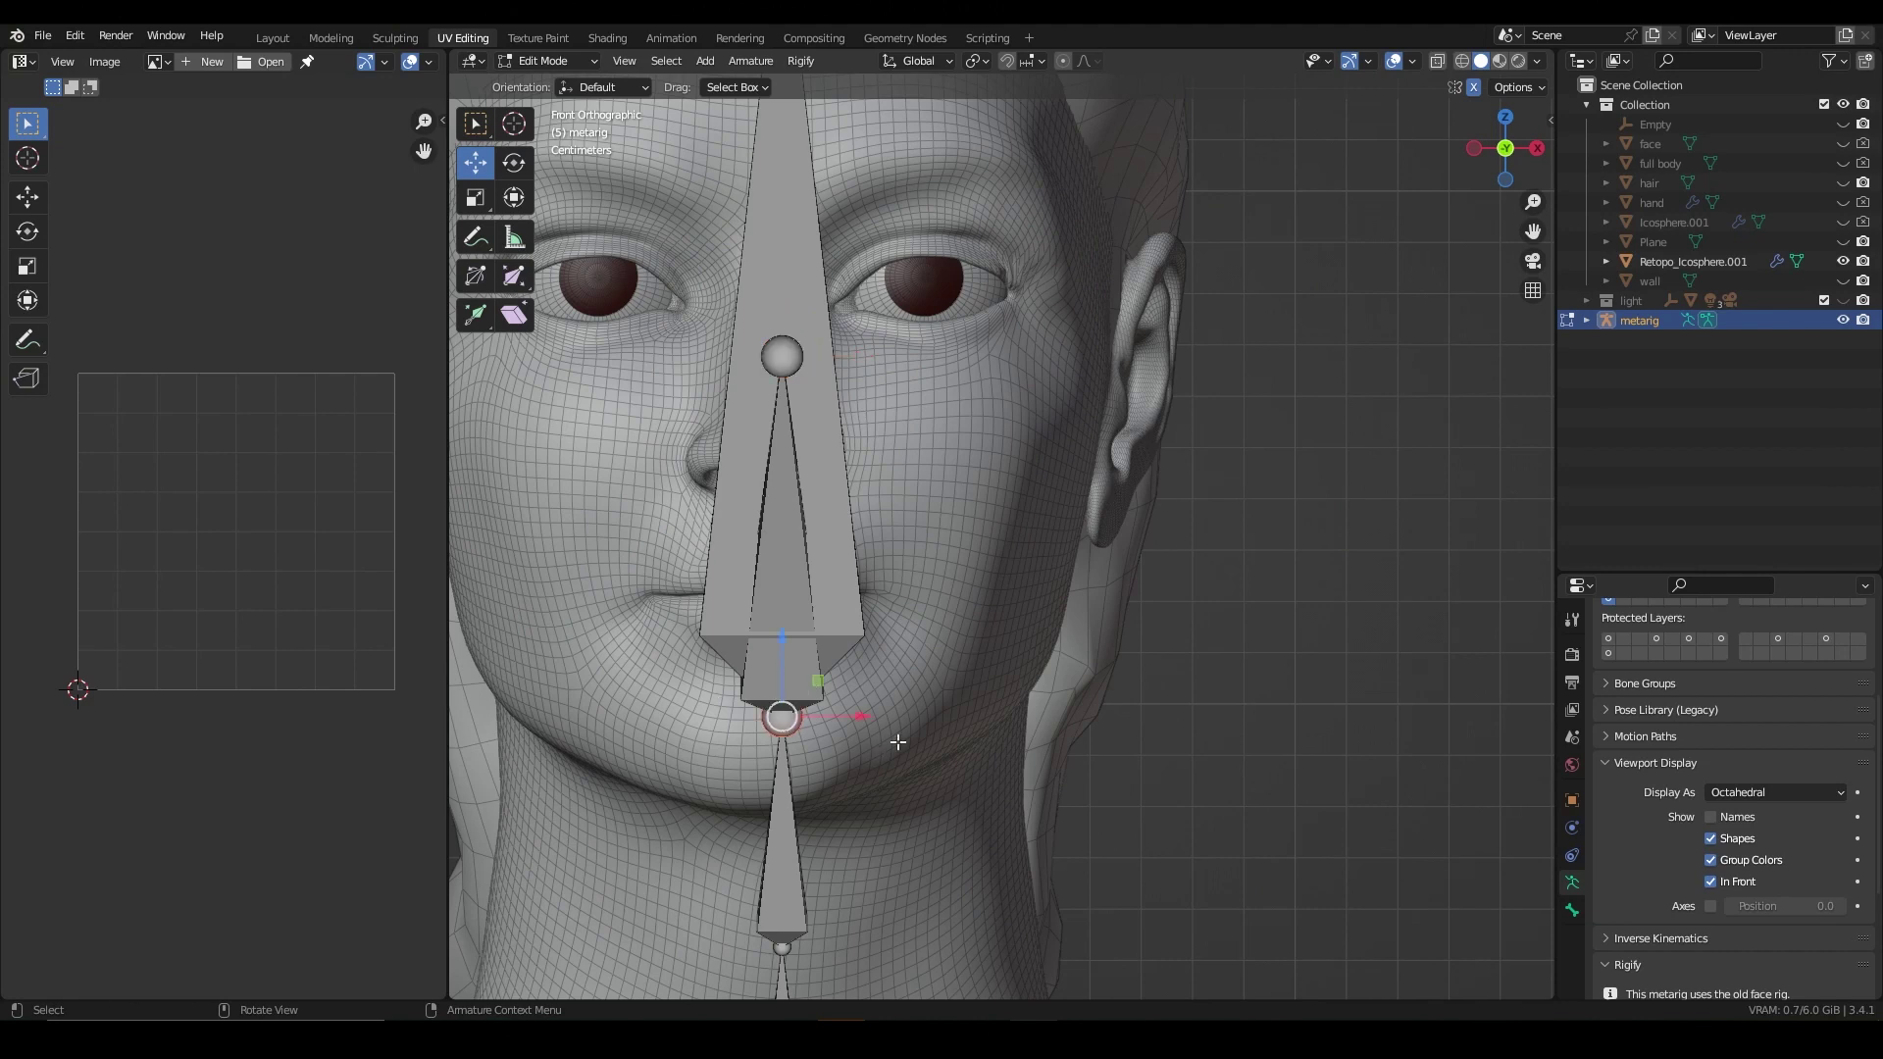
key(KP_3)
click(1202, 516)
click(1205, 525)
scroll(1233, 626, down, 4)
key(g)
key(y)
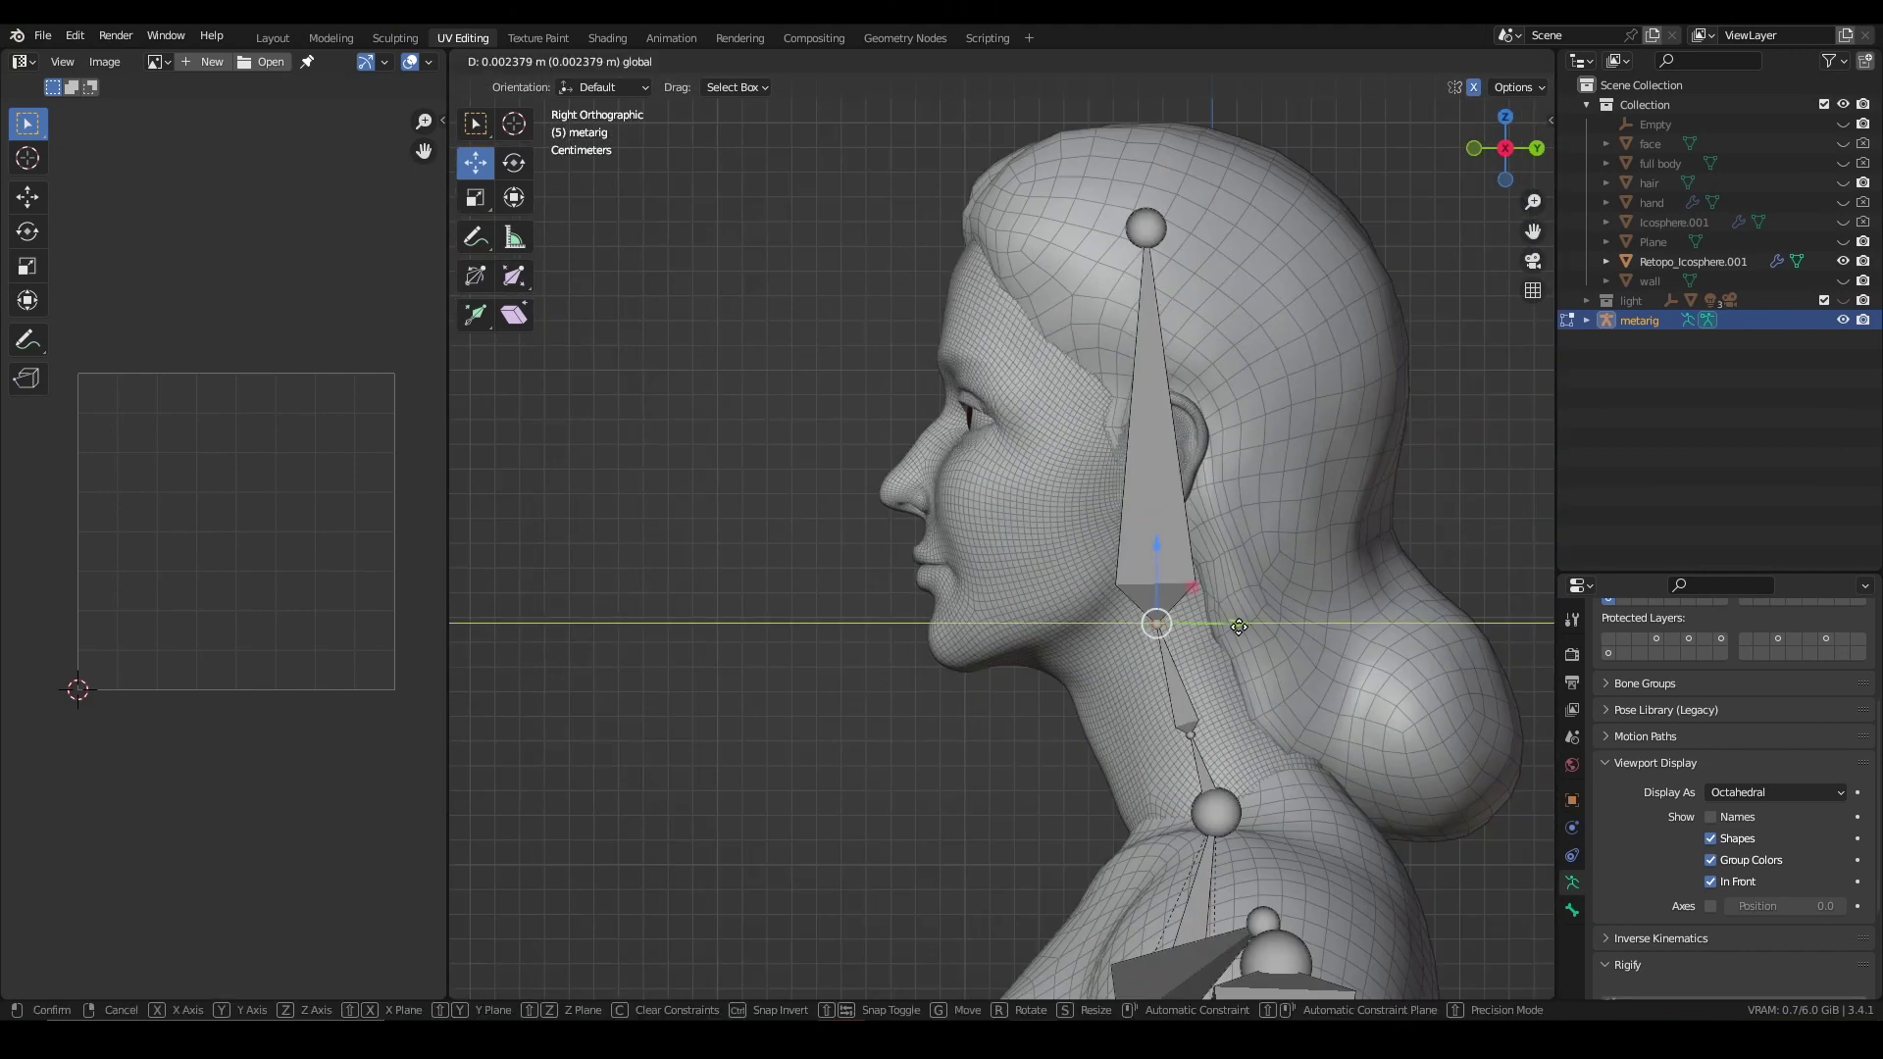
Step: In front view, shift the shoulder joint sideways along X into place
scroll(1238, 626, down, 3)
key(KP_1)
key(x)
scroll(1168, 704, up, 3)
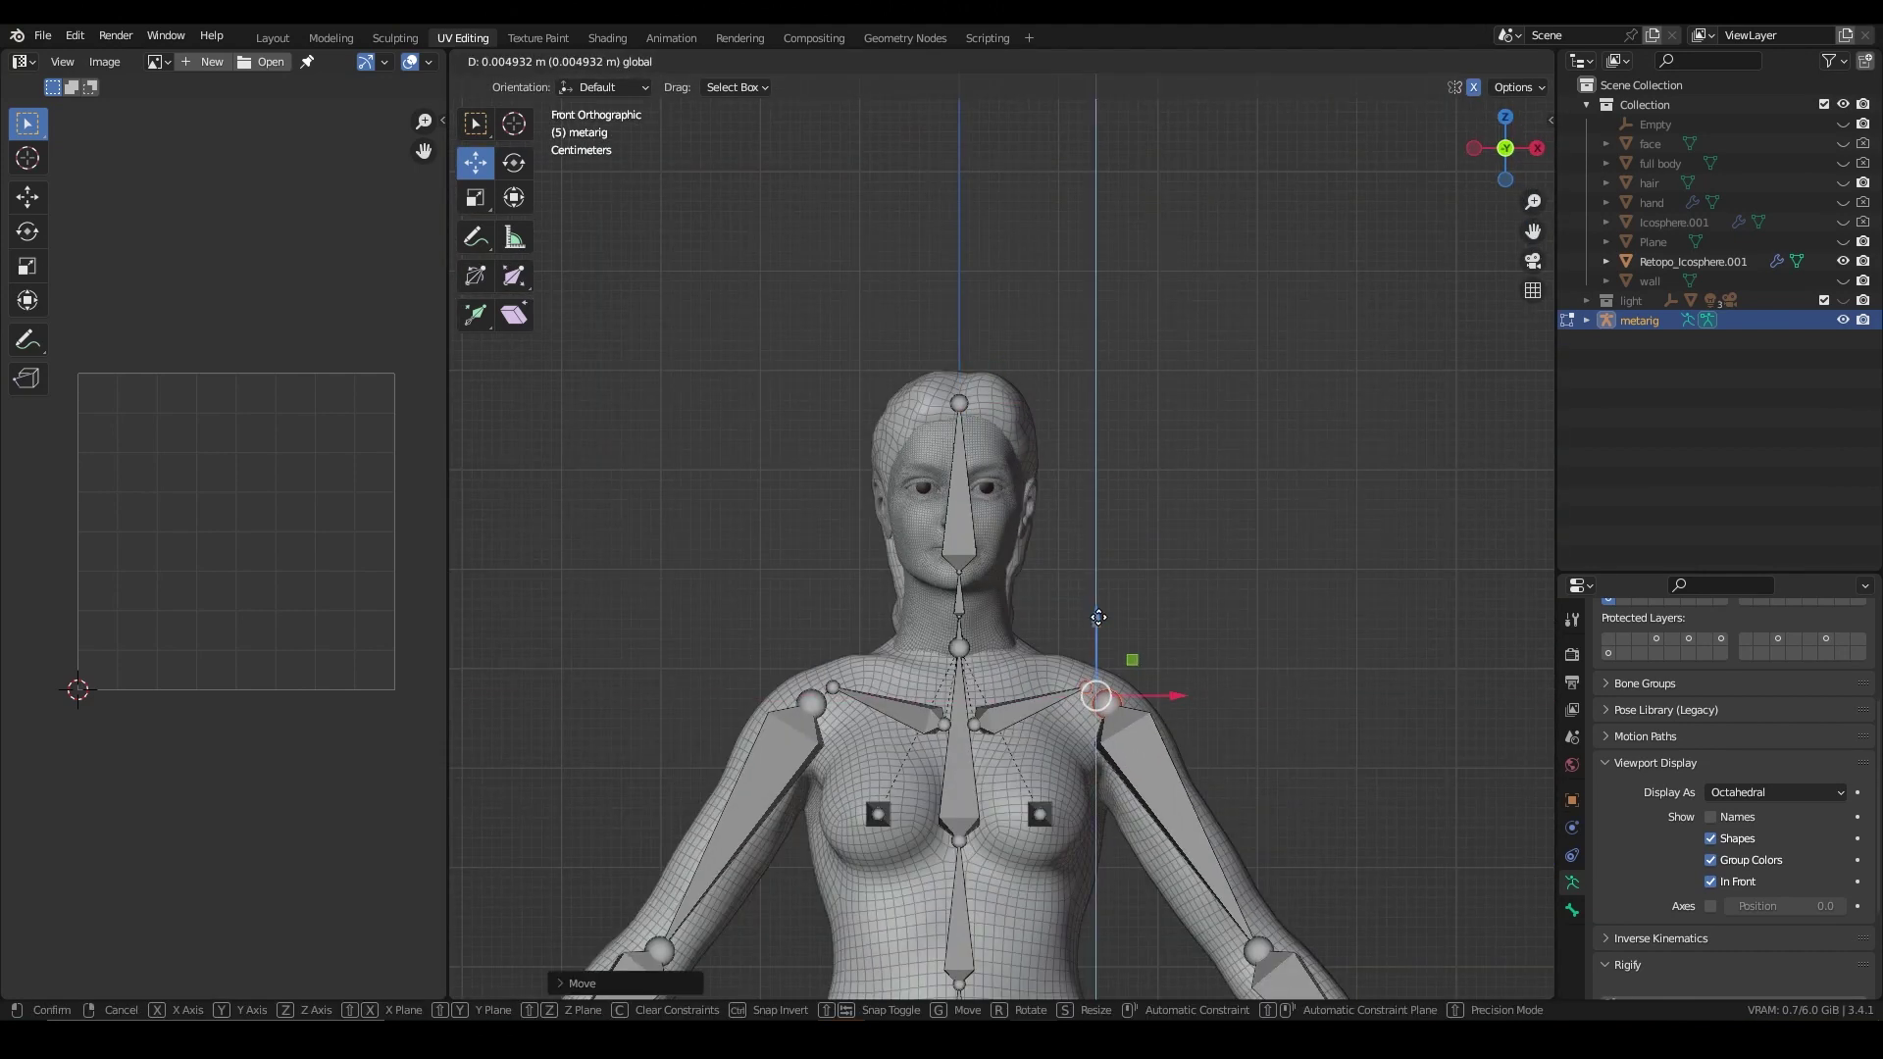
click(1098, 618)
shift+scroll(1036, 596, down, 5)
click(1061, 562)
scroll(1125, 723, down, 4)
Step: Reposition the heel bone inside the foot in side view
click(929, 778)
key(KP_3)
scroll(1080, 651, up, 5)
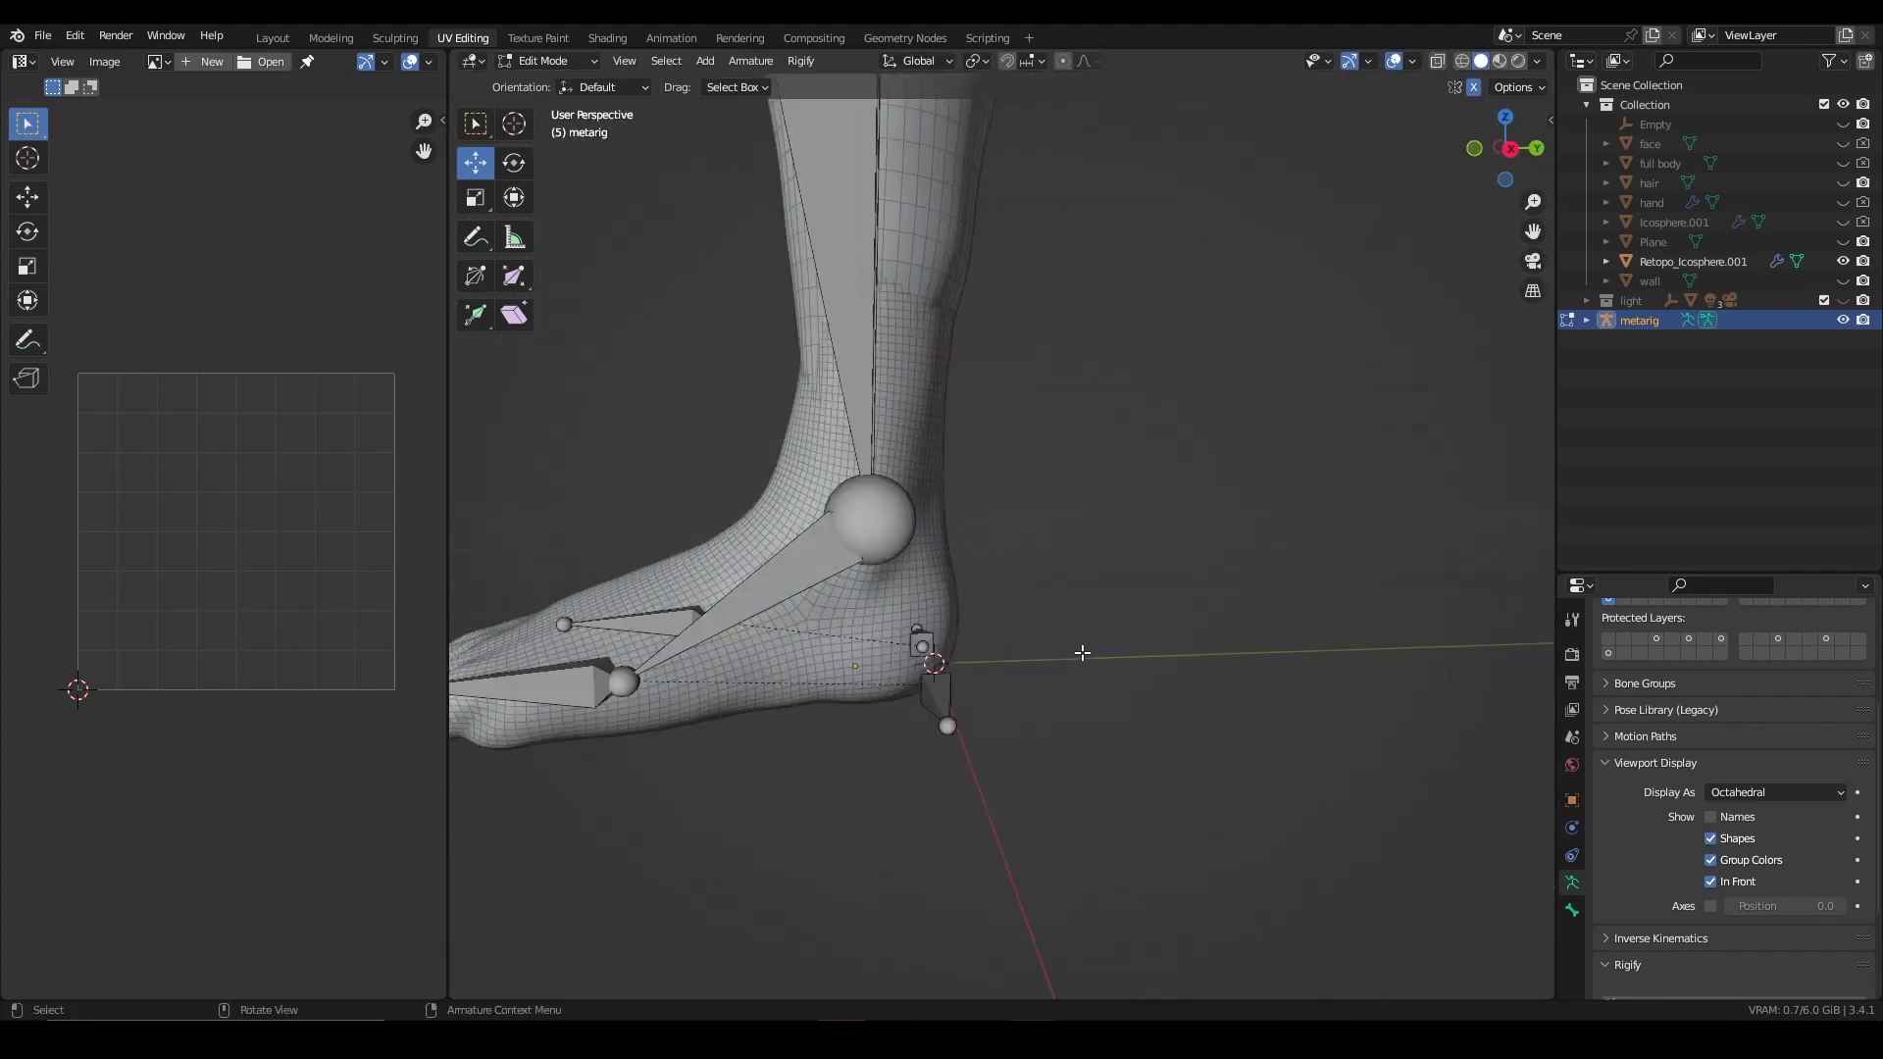
scroll(1189, 796, up, 2)
click(1045, 701)
scroll(1045, 700, down, 3)
scroll(1046, 700, down, 3)
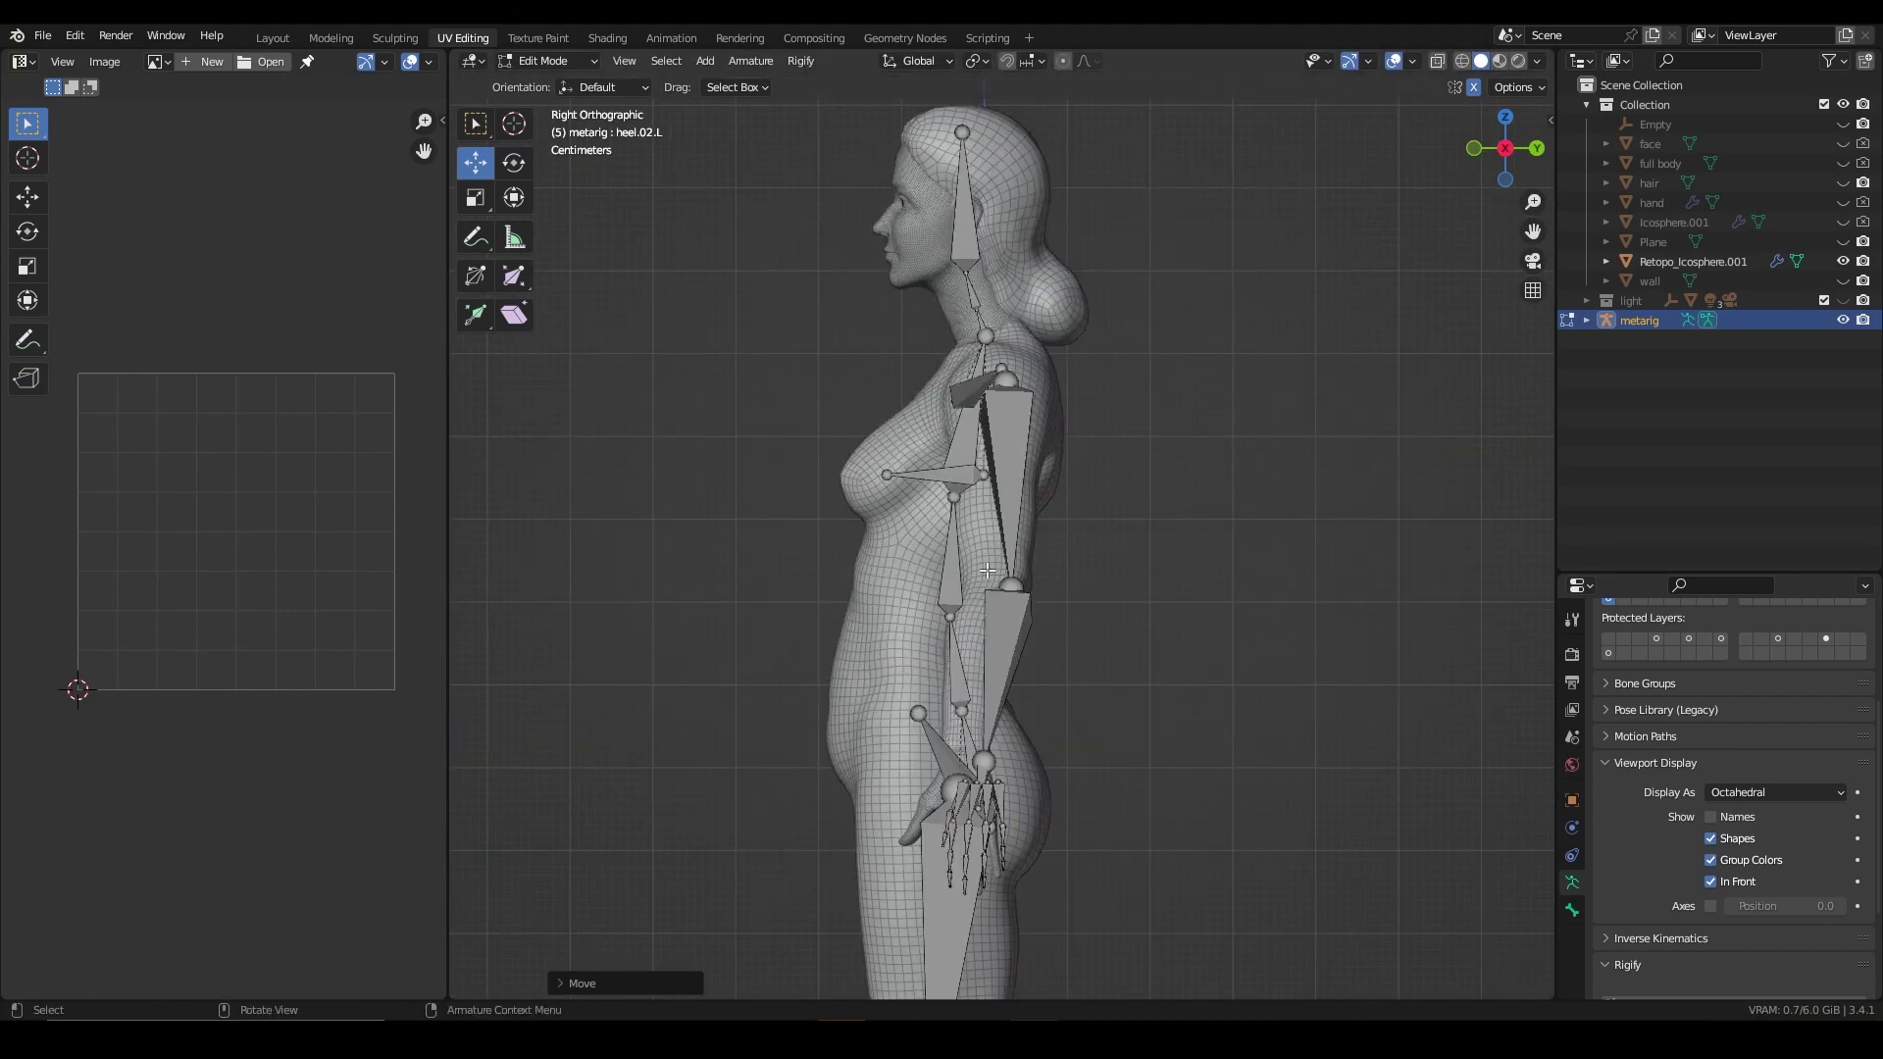
Step: Move the hand bones to sit inside the hand, checking front and side views
key(KP_1)
scroll(1144, 659, up, 4)
scroll(1144, 659, down, 2)
middle_drag(1145, 658, 977, 699)
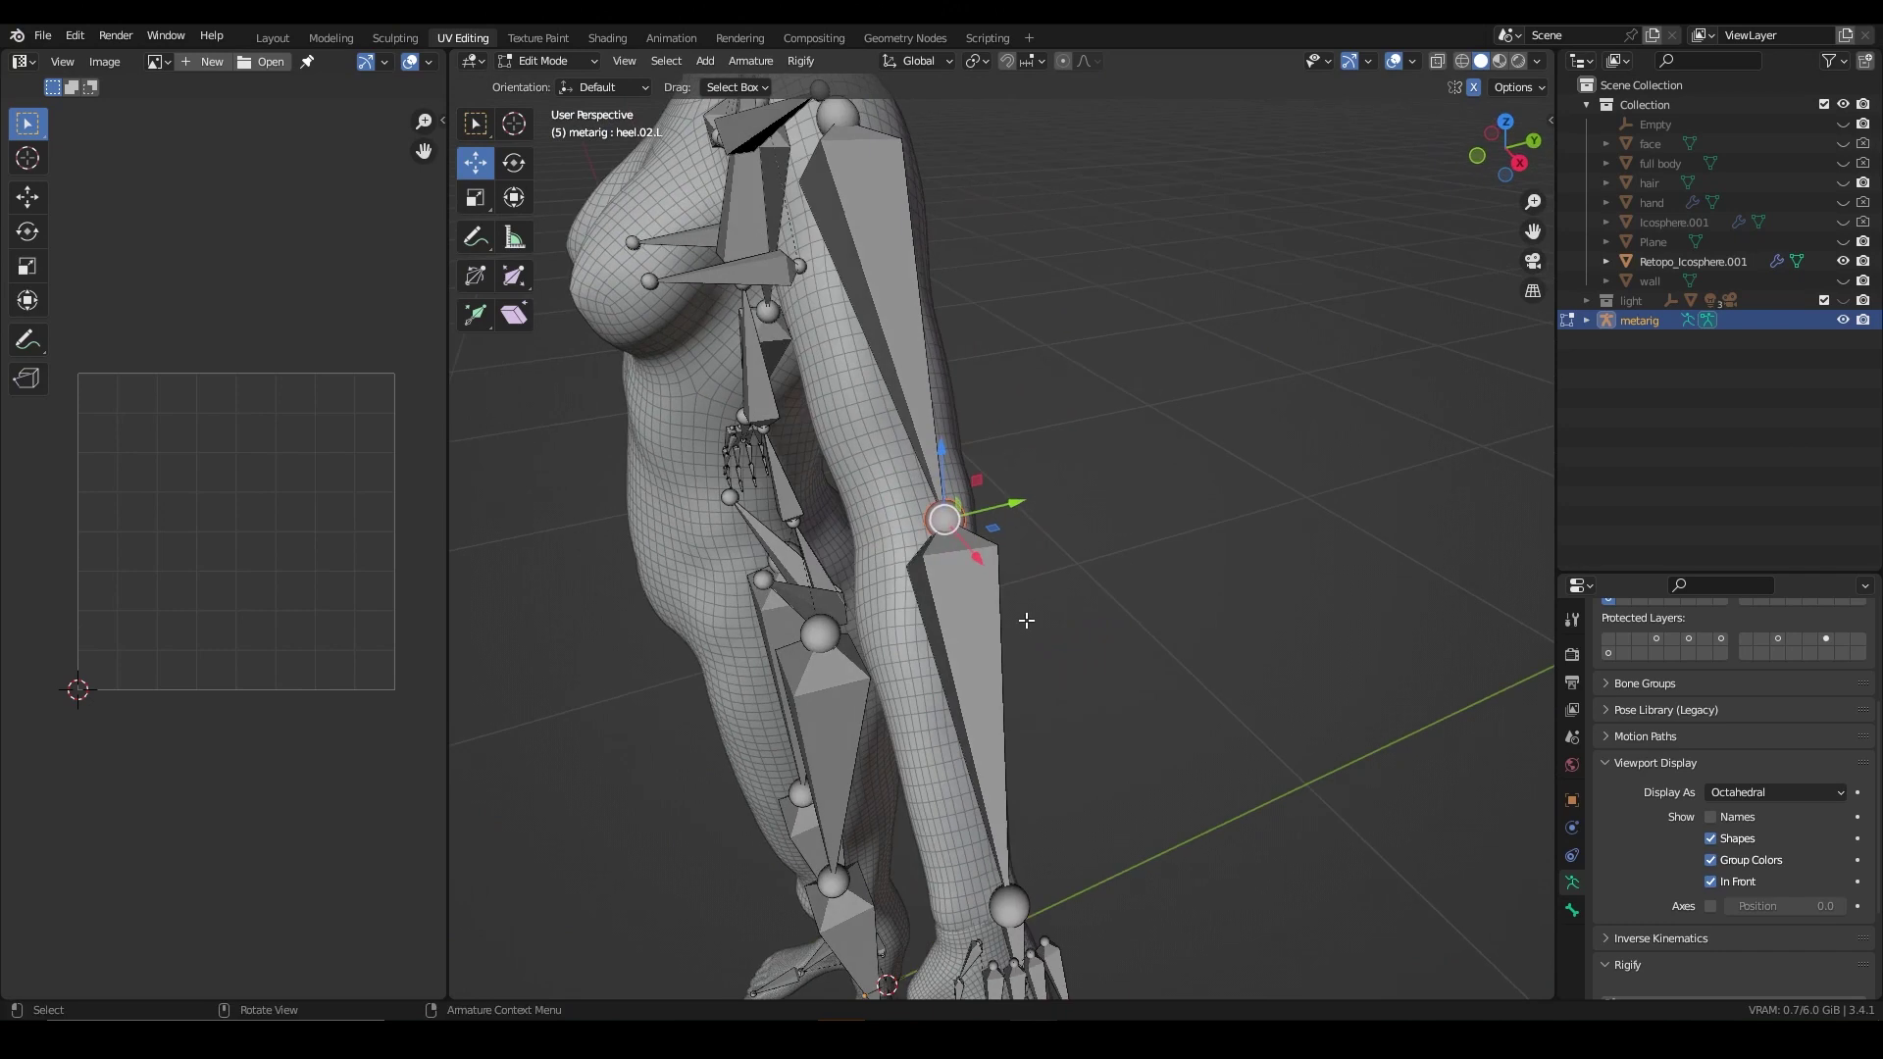
key(KP_1)
key(KP_3)
scroll(1143, 601, up, 4)
key(g)
scroll(1079, 673, down, 8)
Step: Extend the selection to connected bones and check the whole body from the side
middle_drag(1079, 673, 652, 818)
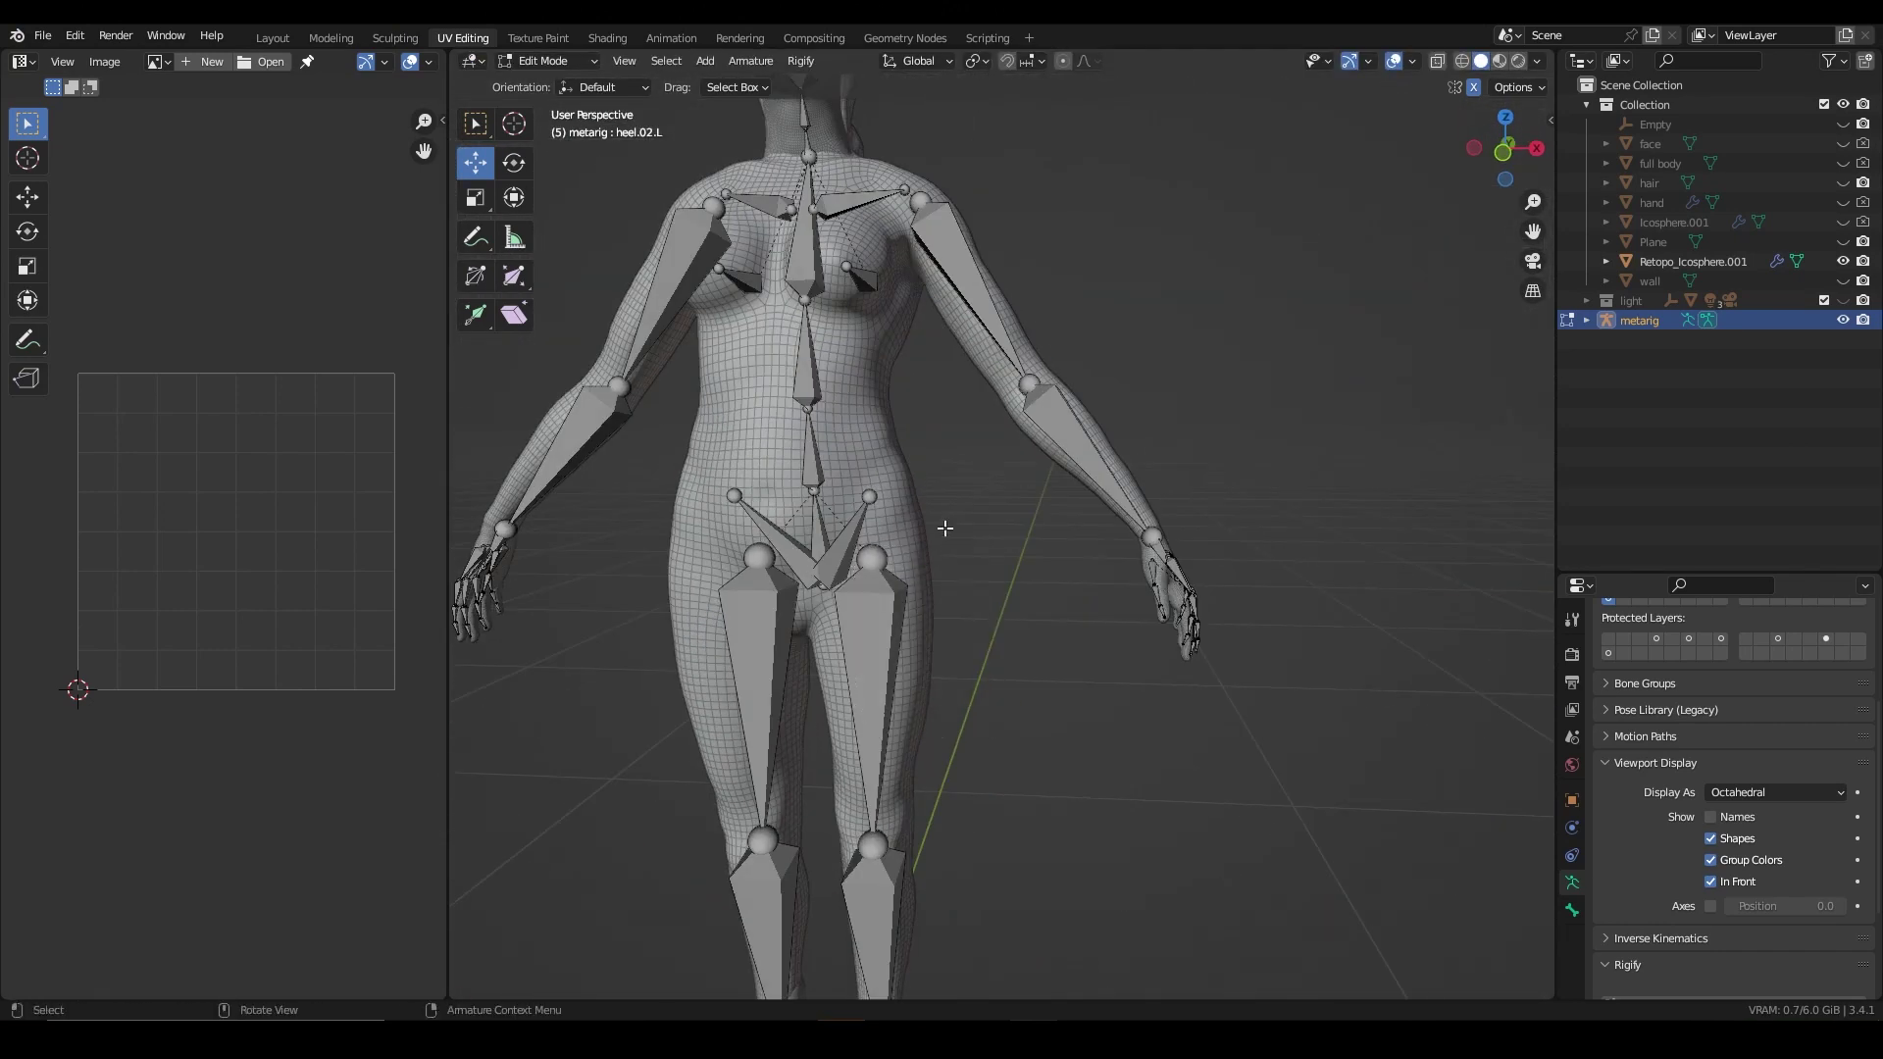
key(ctrl+KP_Add)
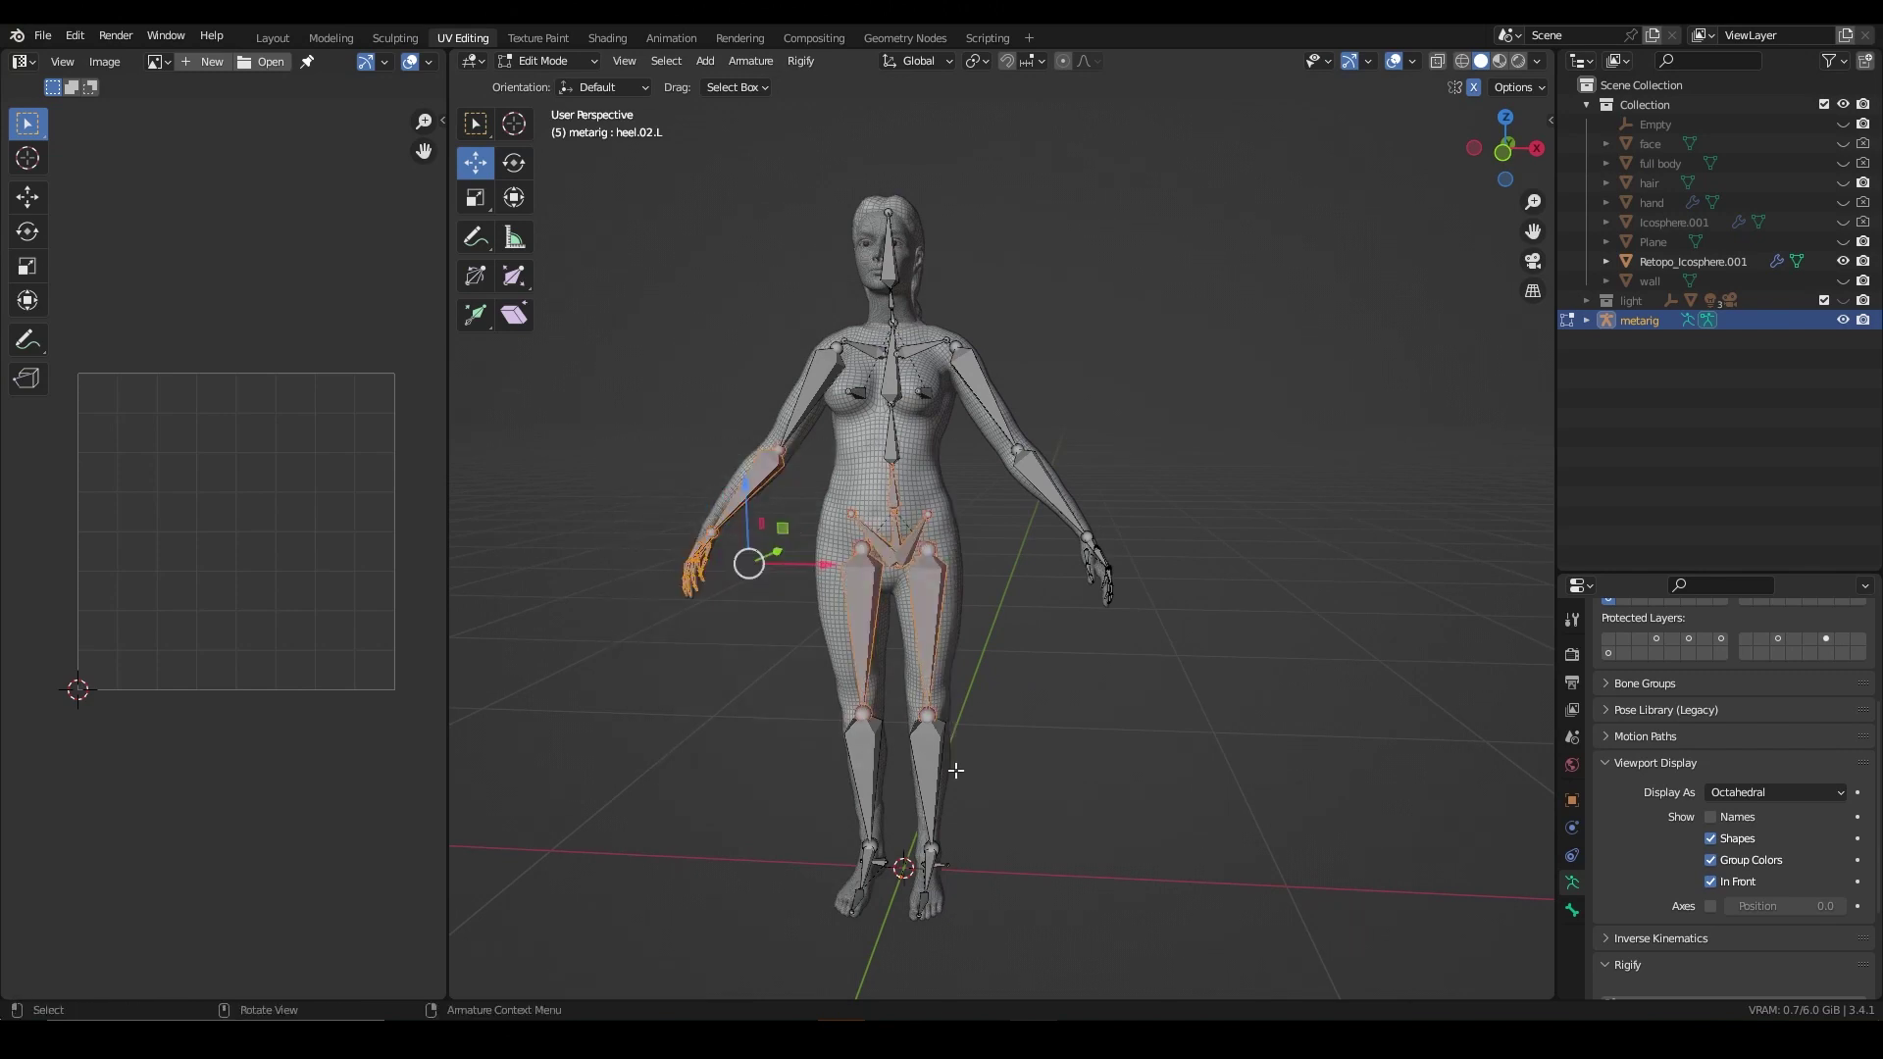
key(KP_3)
scroll(1080, 686, up, 8)
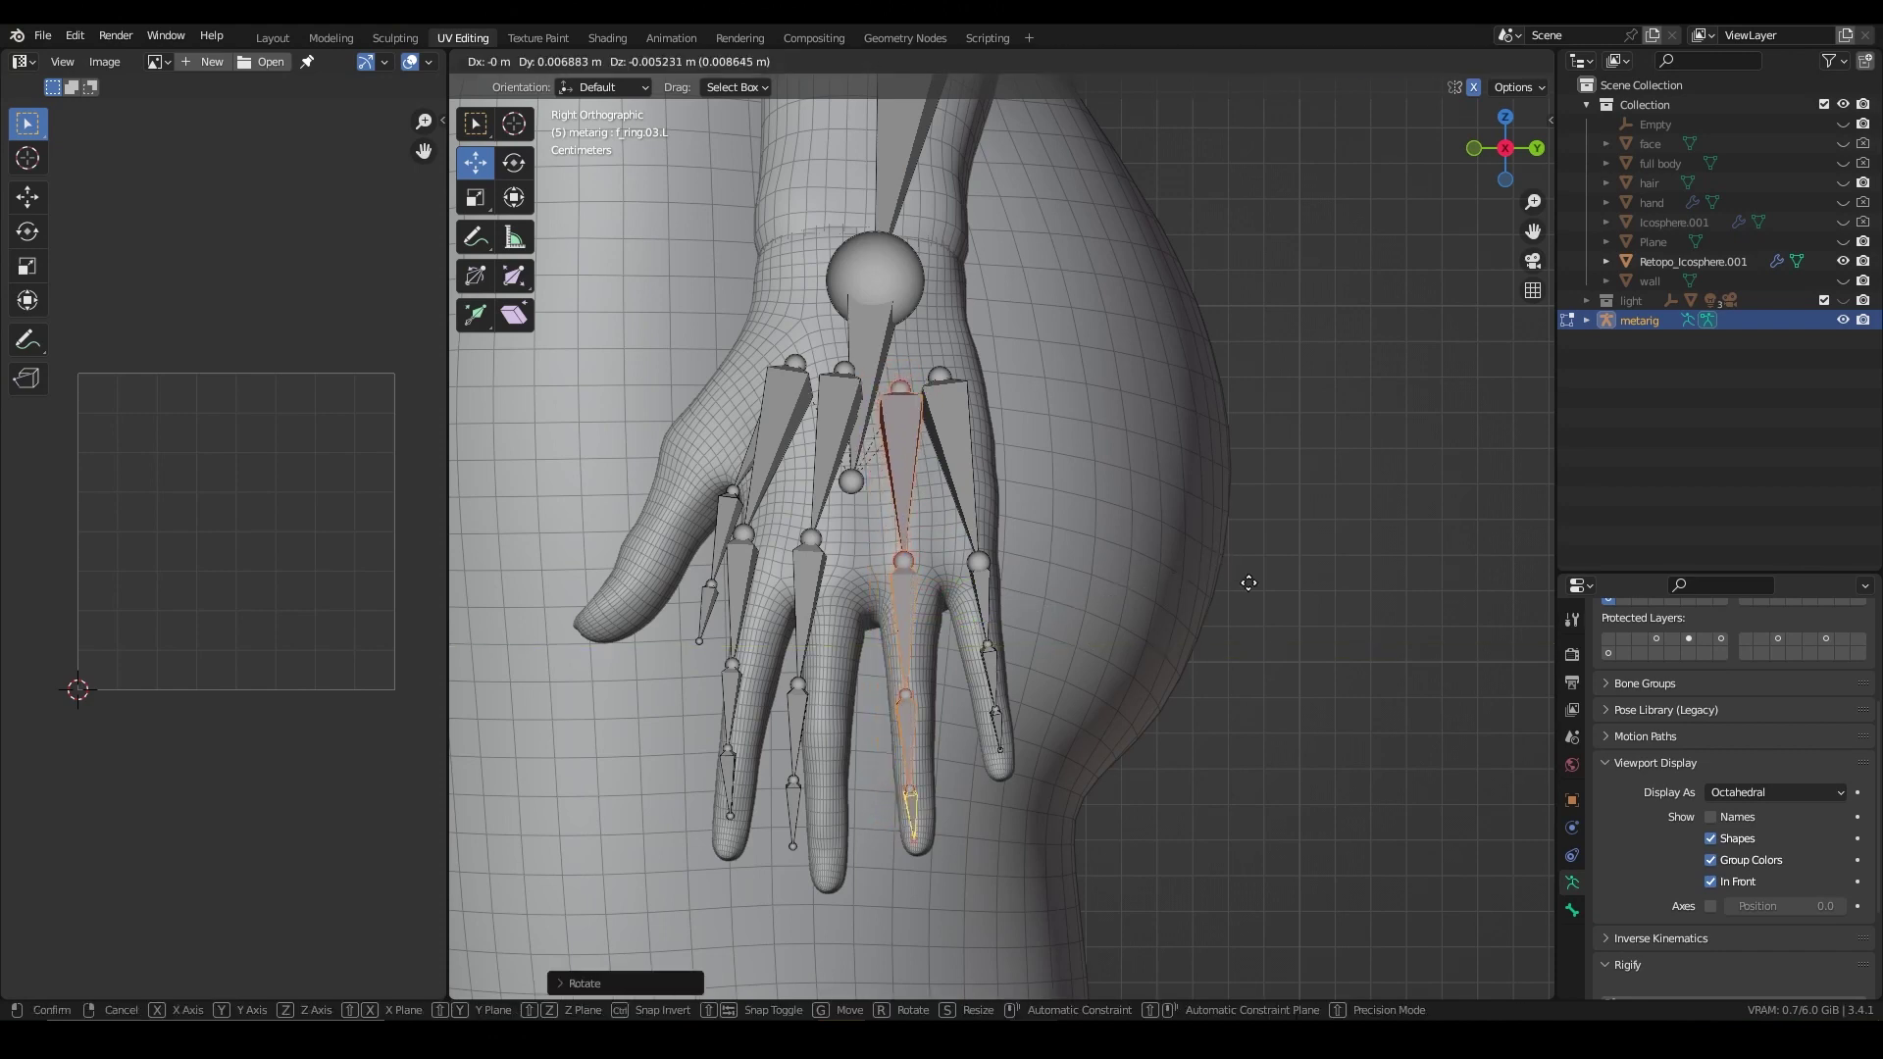
Step: Move the pinky fingertip joint and a palm joint up into the left hand
scroll(967, 813, up, 4)
click(1090, 632)
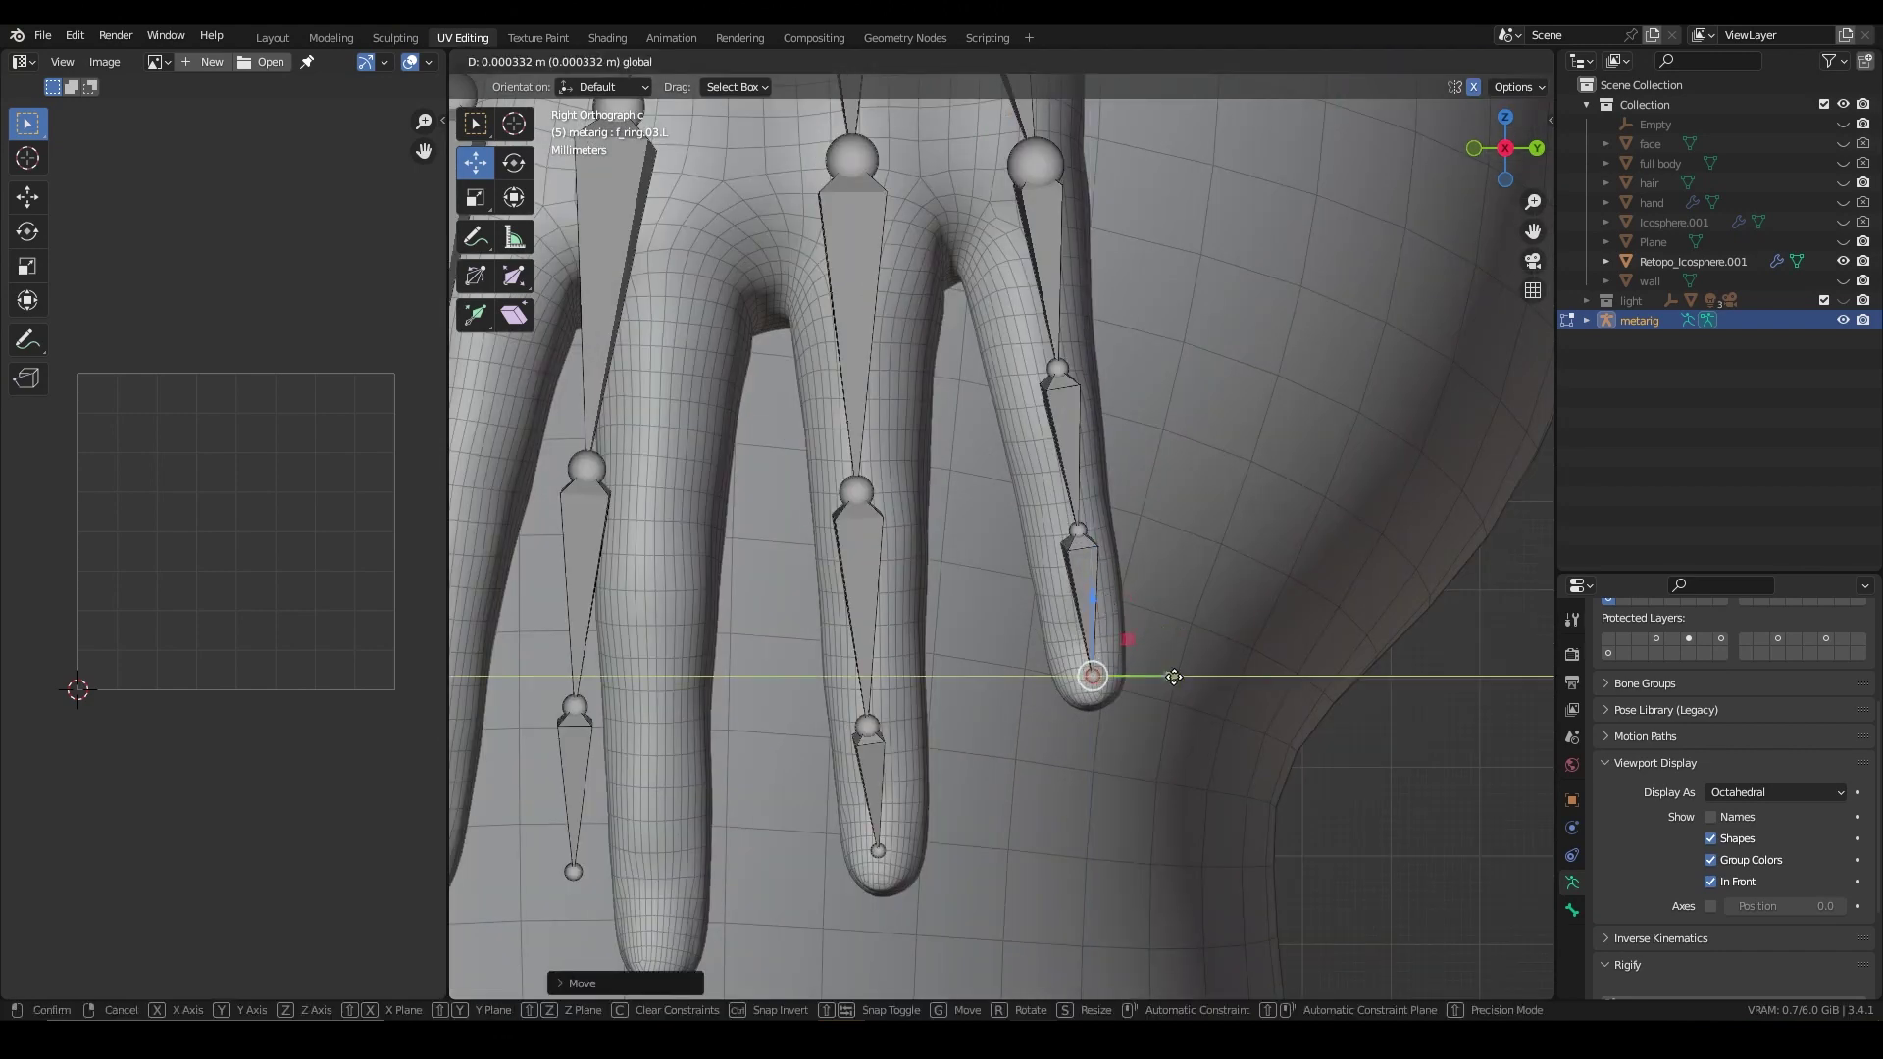
scroll(1128, 432, down, 2)
drag(1050, 241, 1054, 240)
scroll(885, 283, down, 2)
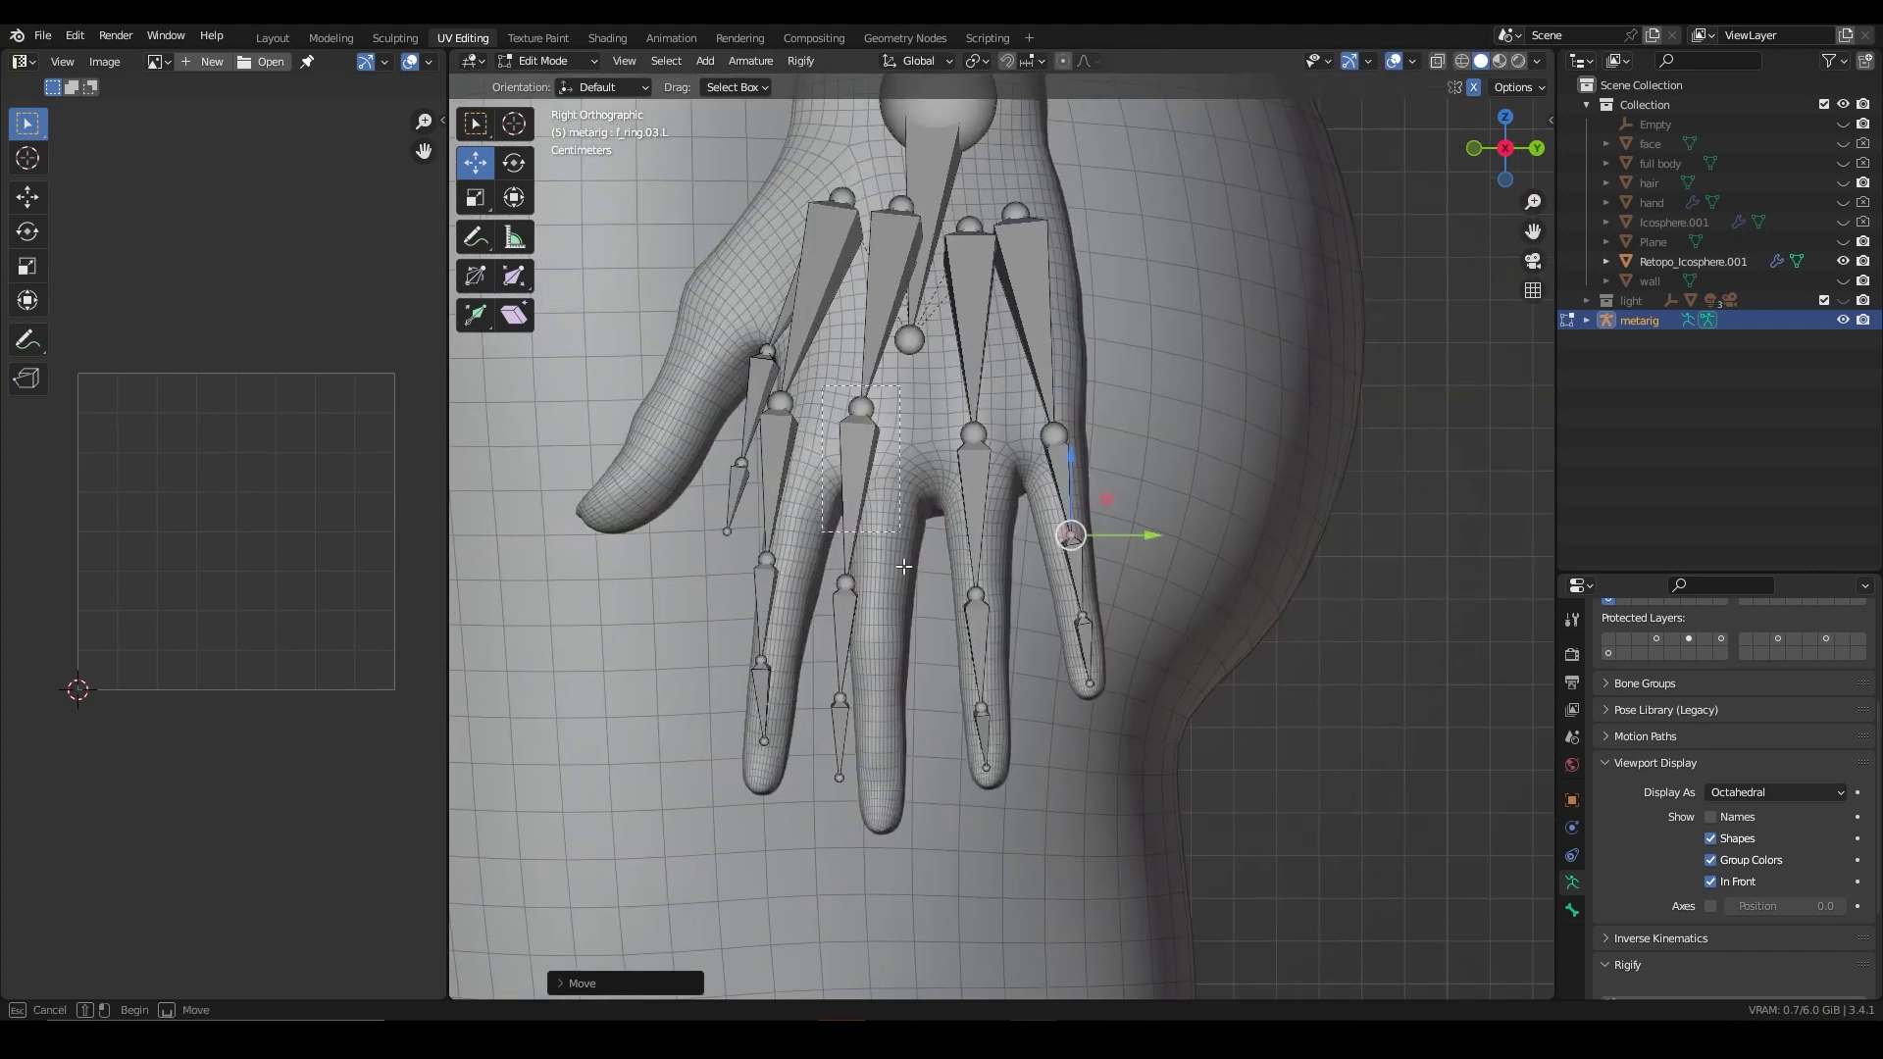
drag(925, 579, 929, 579)
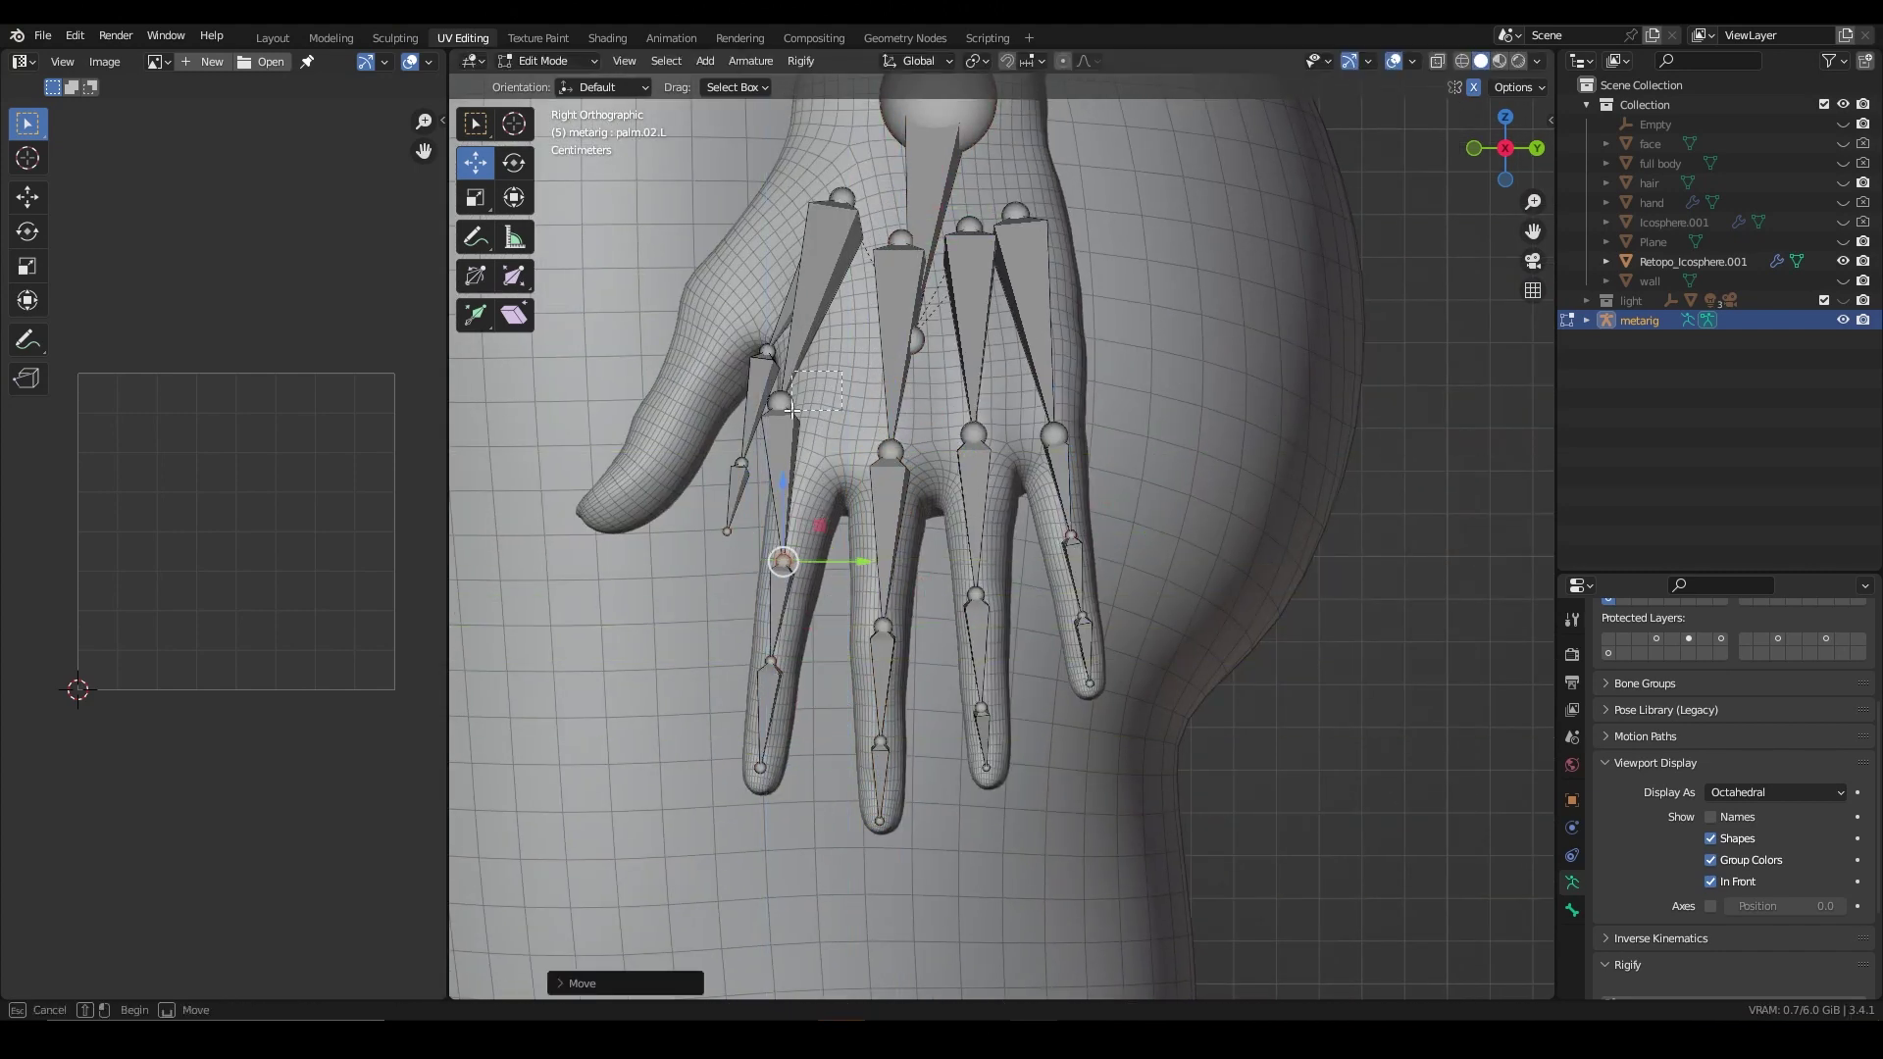
drag(820, 527, 846, 375)
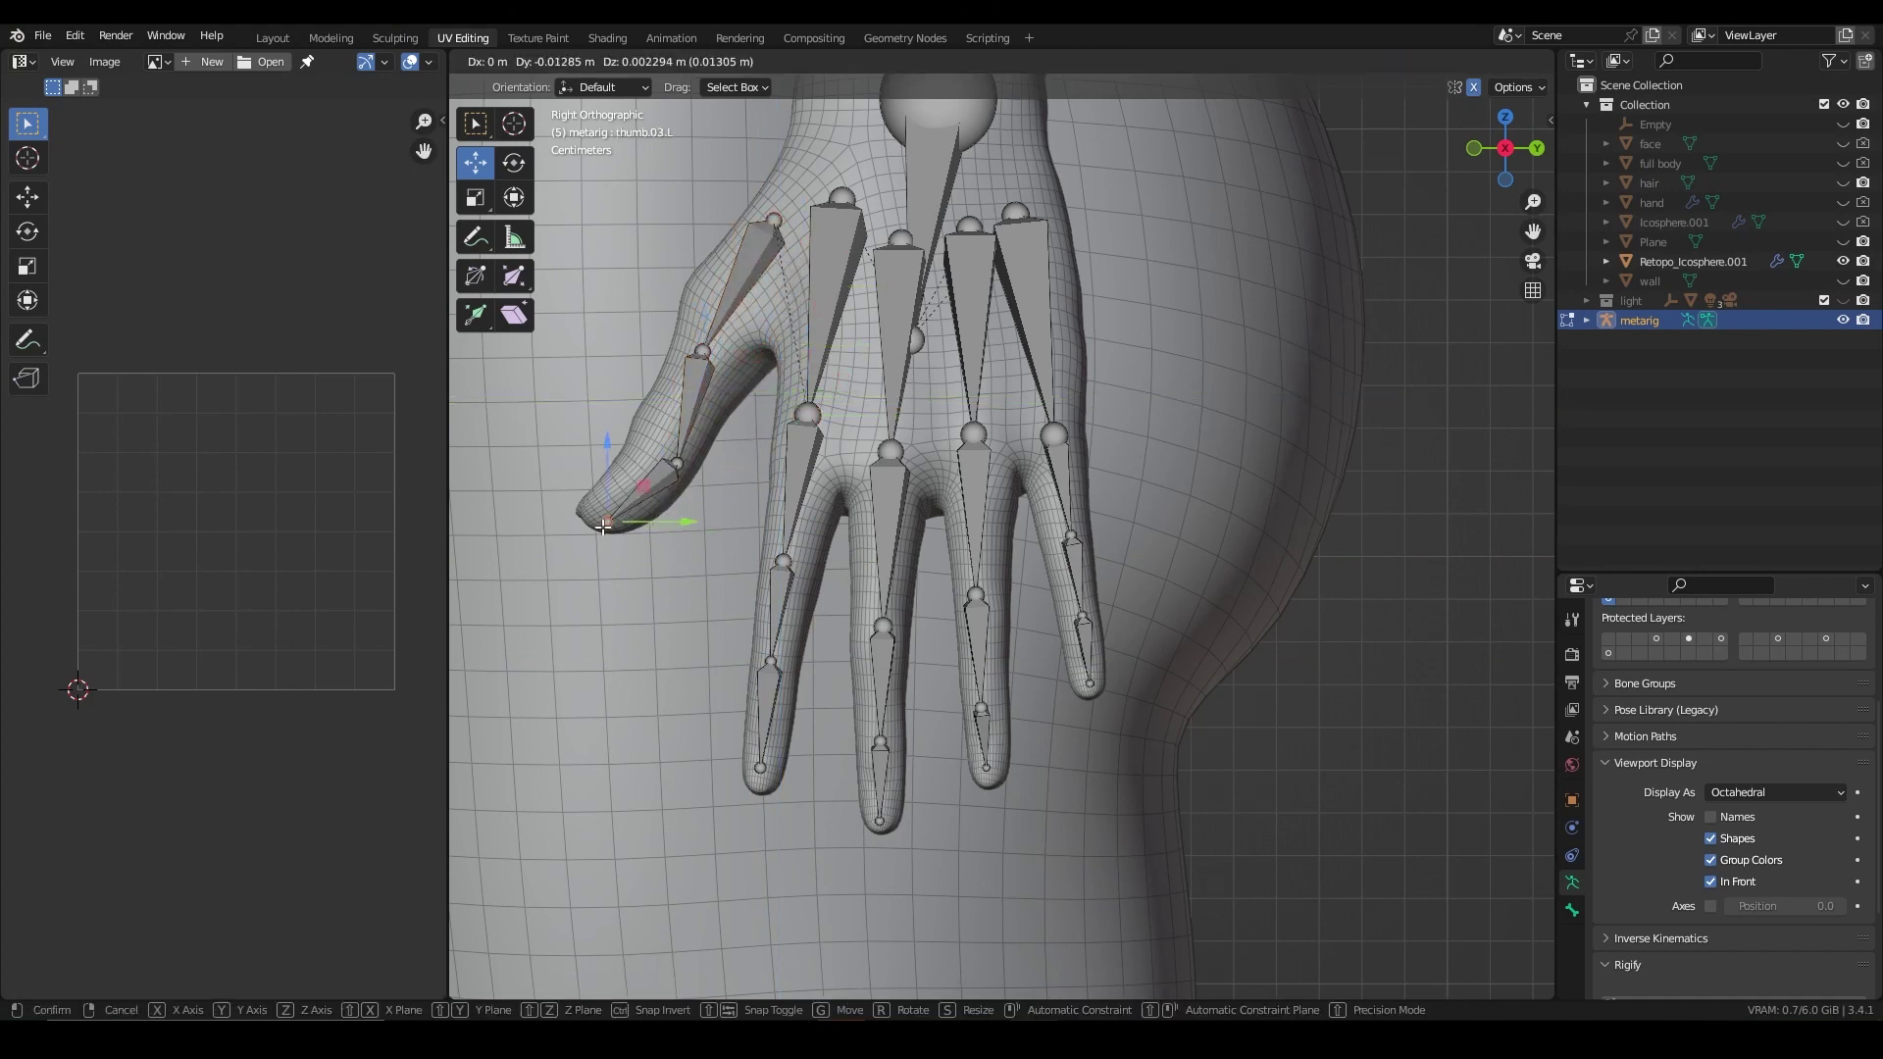
Step: Fit the thumb tip, index fingertip and middle finger bones inside their fingers
middle_drag(787, 212, 1153, 745)
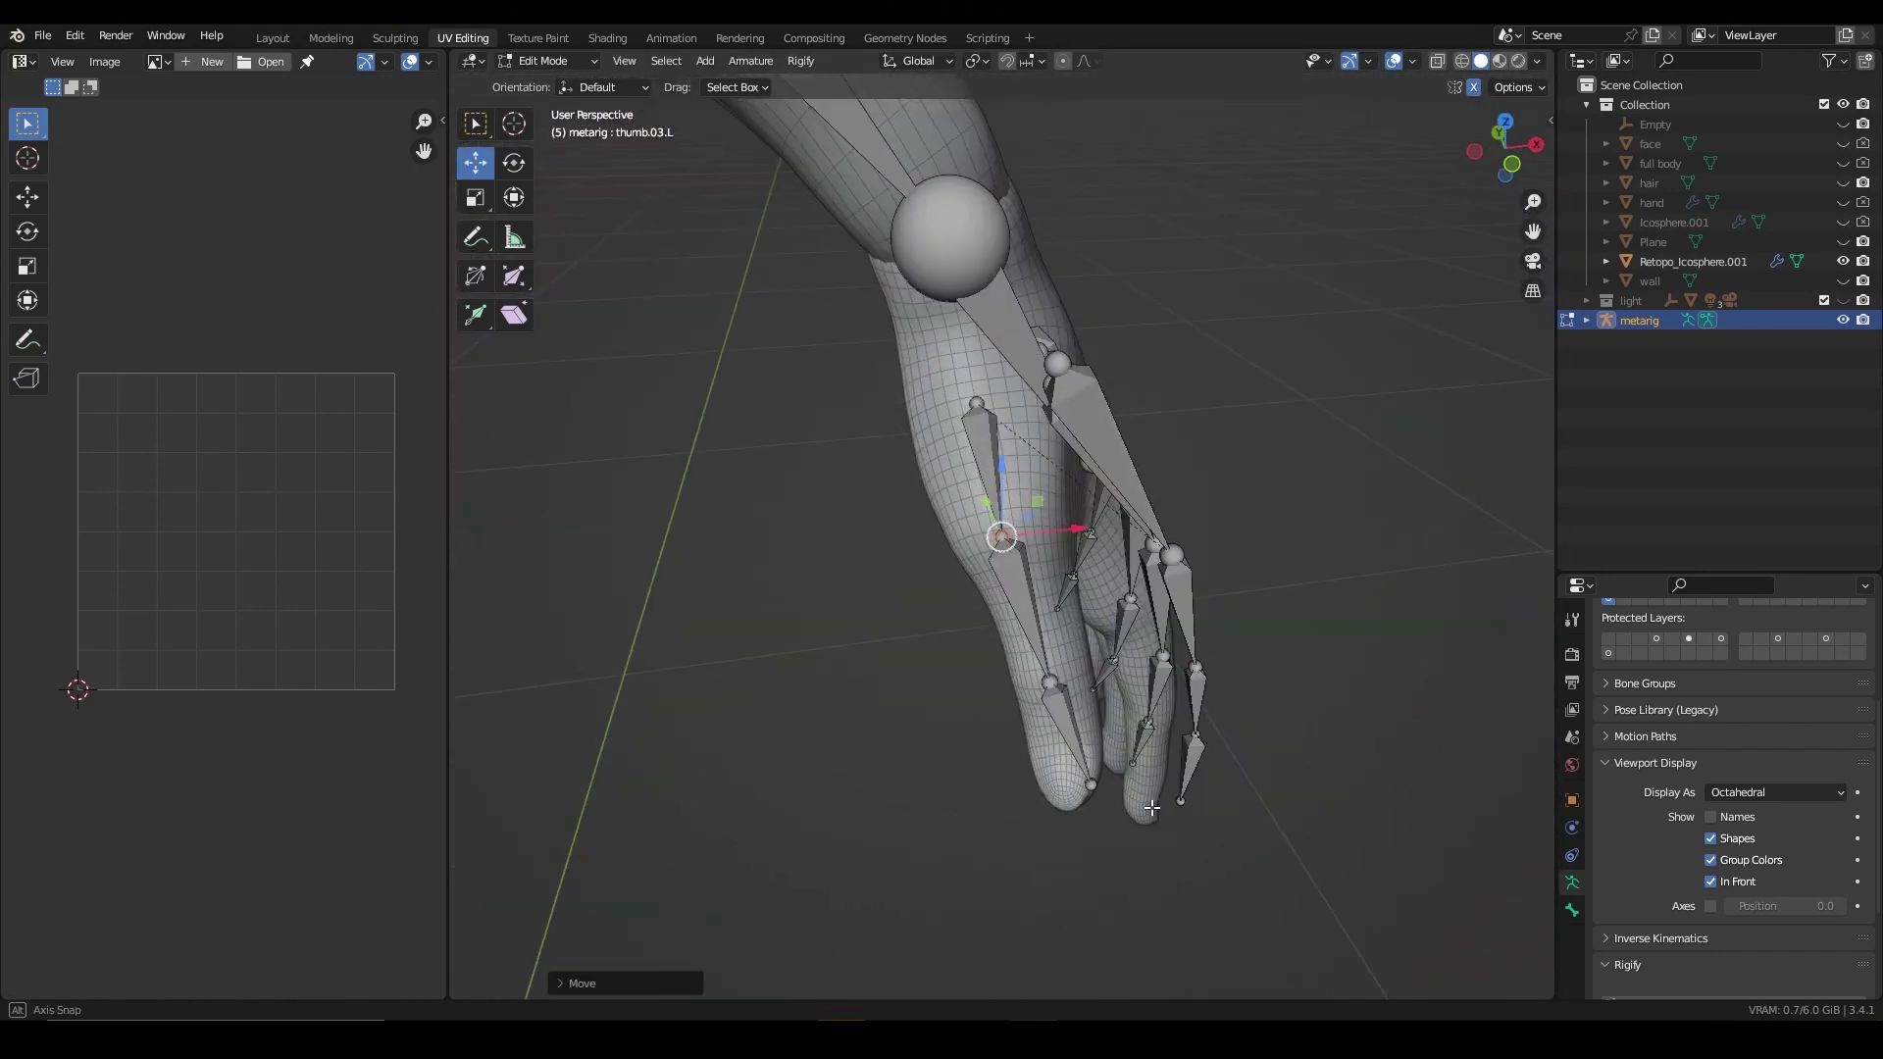
drag(1153, 745, 1157, 744)
click(1157, 743)
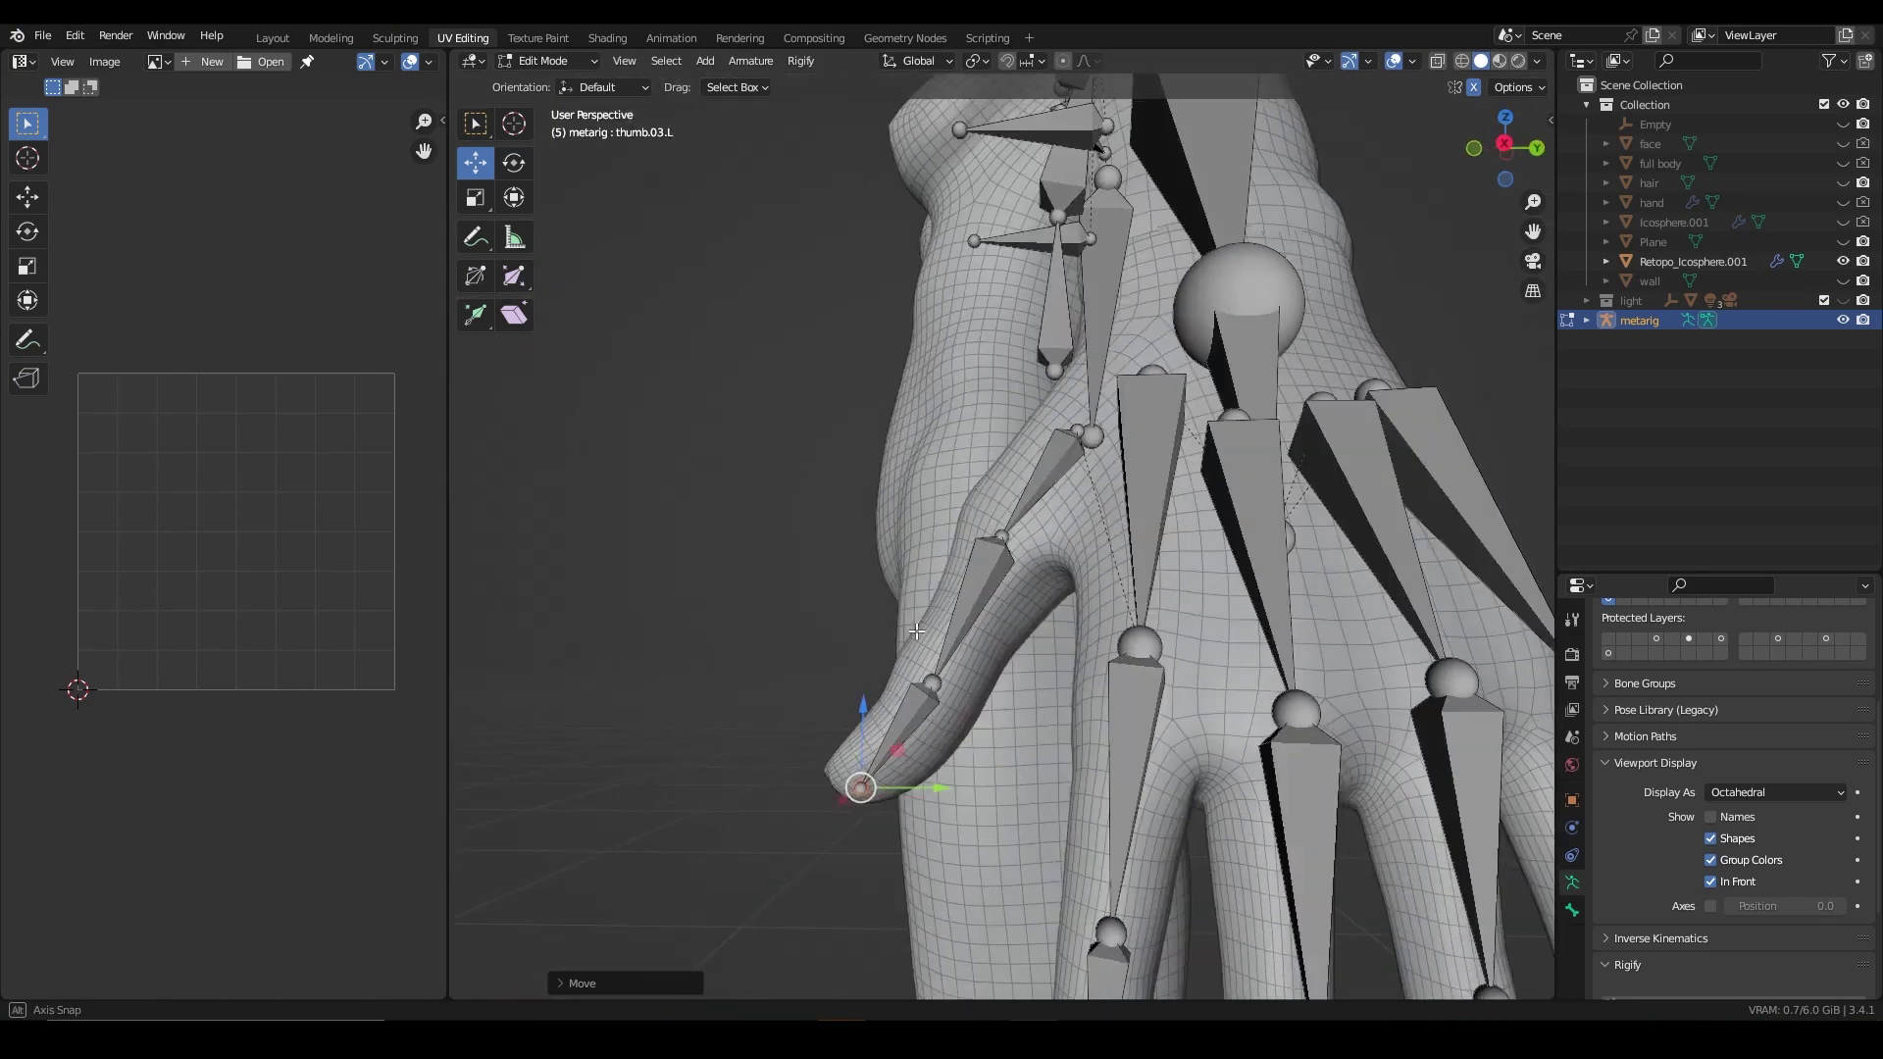
middle_drag(1158, 743, 1175, 752)
key(KP_1)
drag(1166, 503, 1085, 496)
middle_drag(1084, 496, 1157, 470)
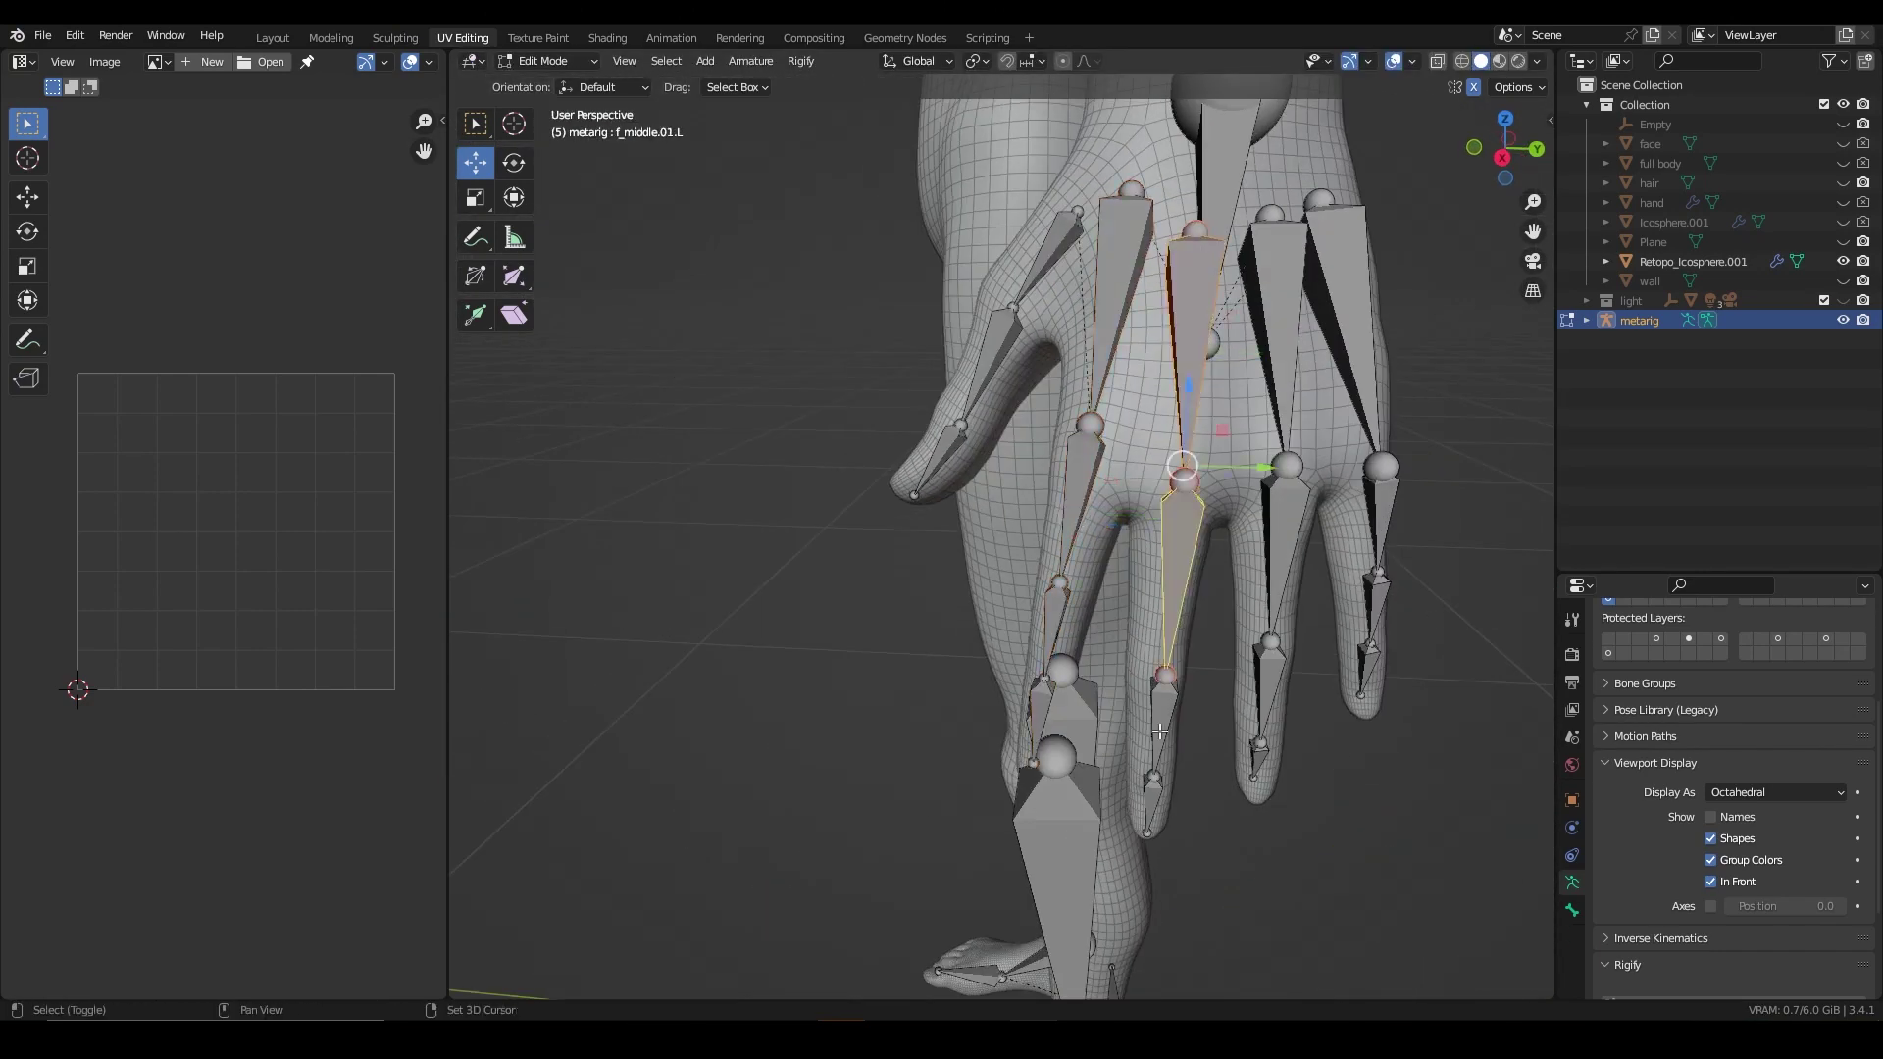
key(KP_1)
drag(1167, 554, 1160, 559)
Step: Select the second and third palm bones and align the ring finger bones with the finger
middle_drag(1175, 906, 1275, 687)
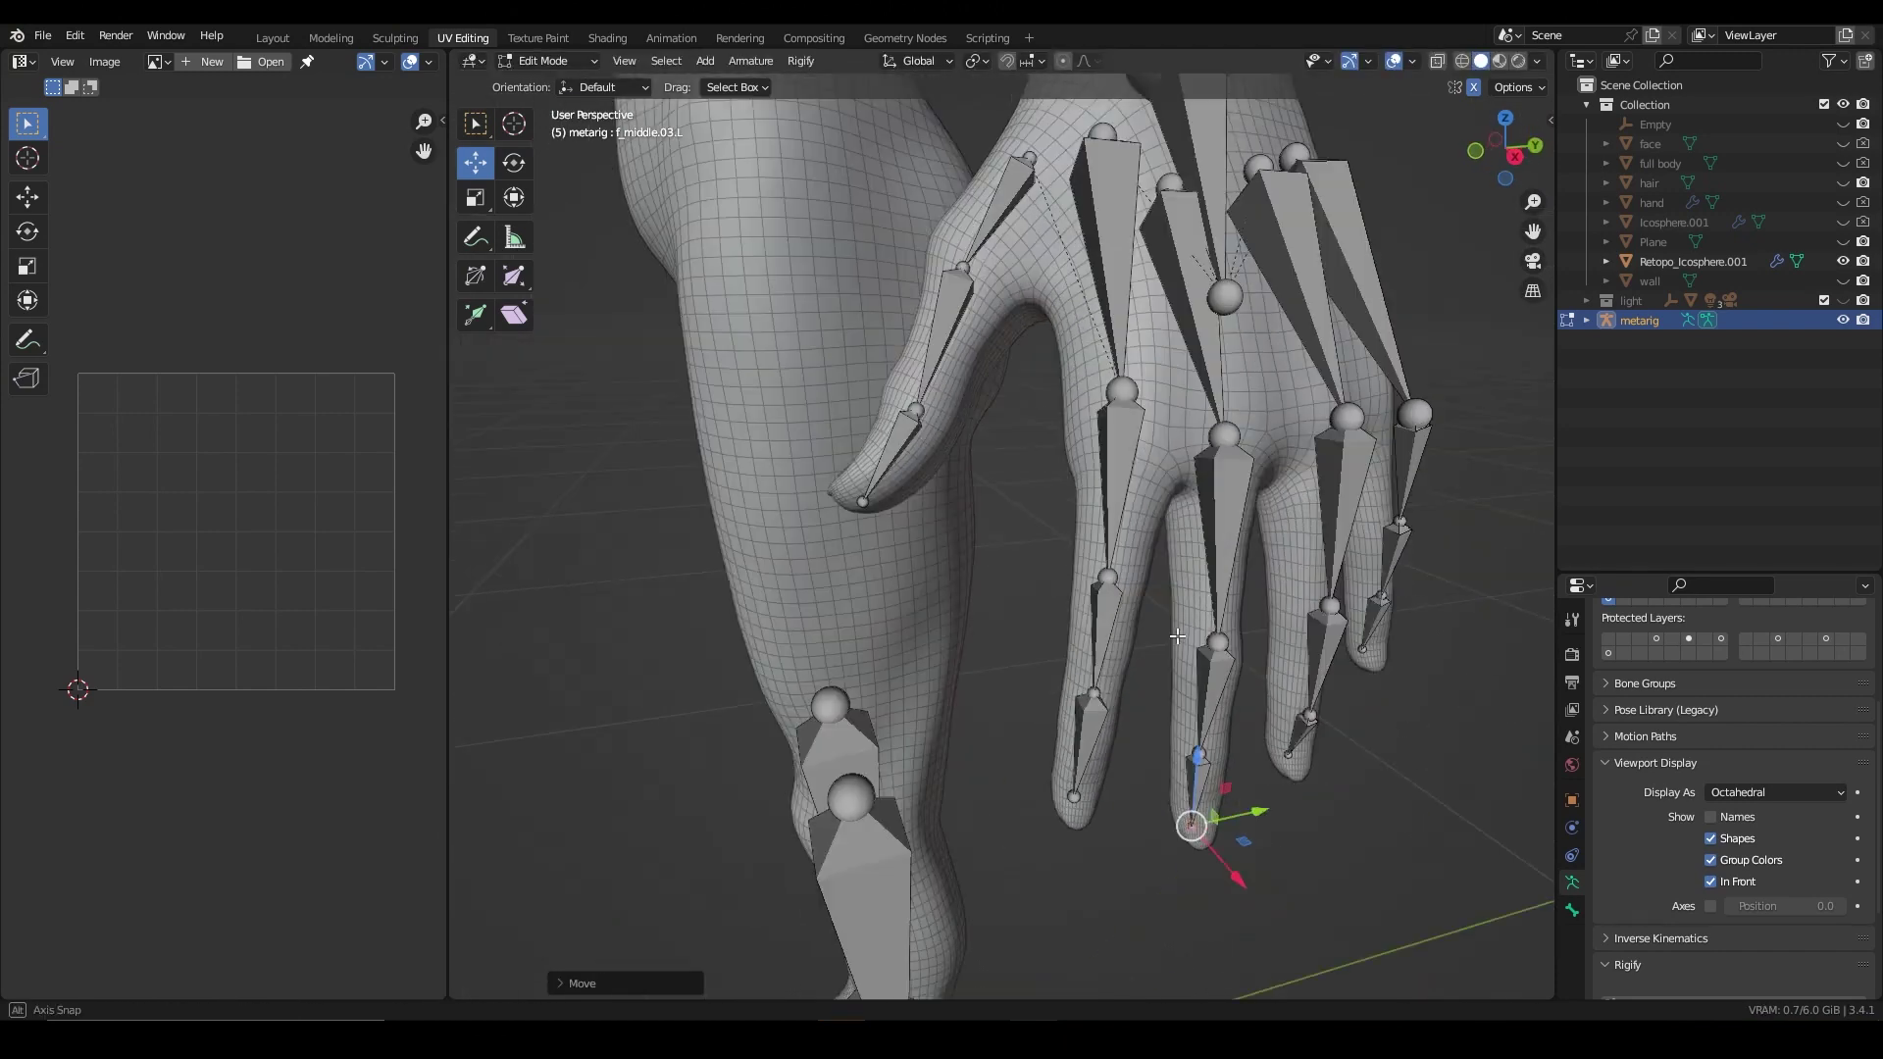
click(841, 286)
key(KP_1)
middle_drag(992, 185, 1353, 438)
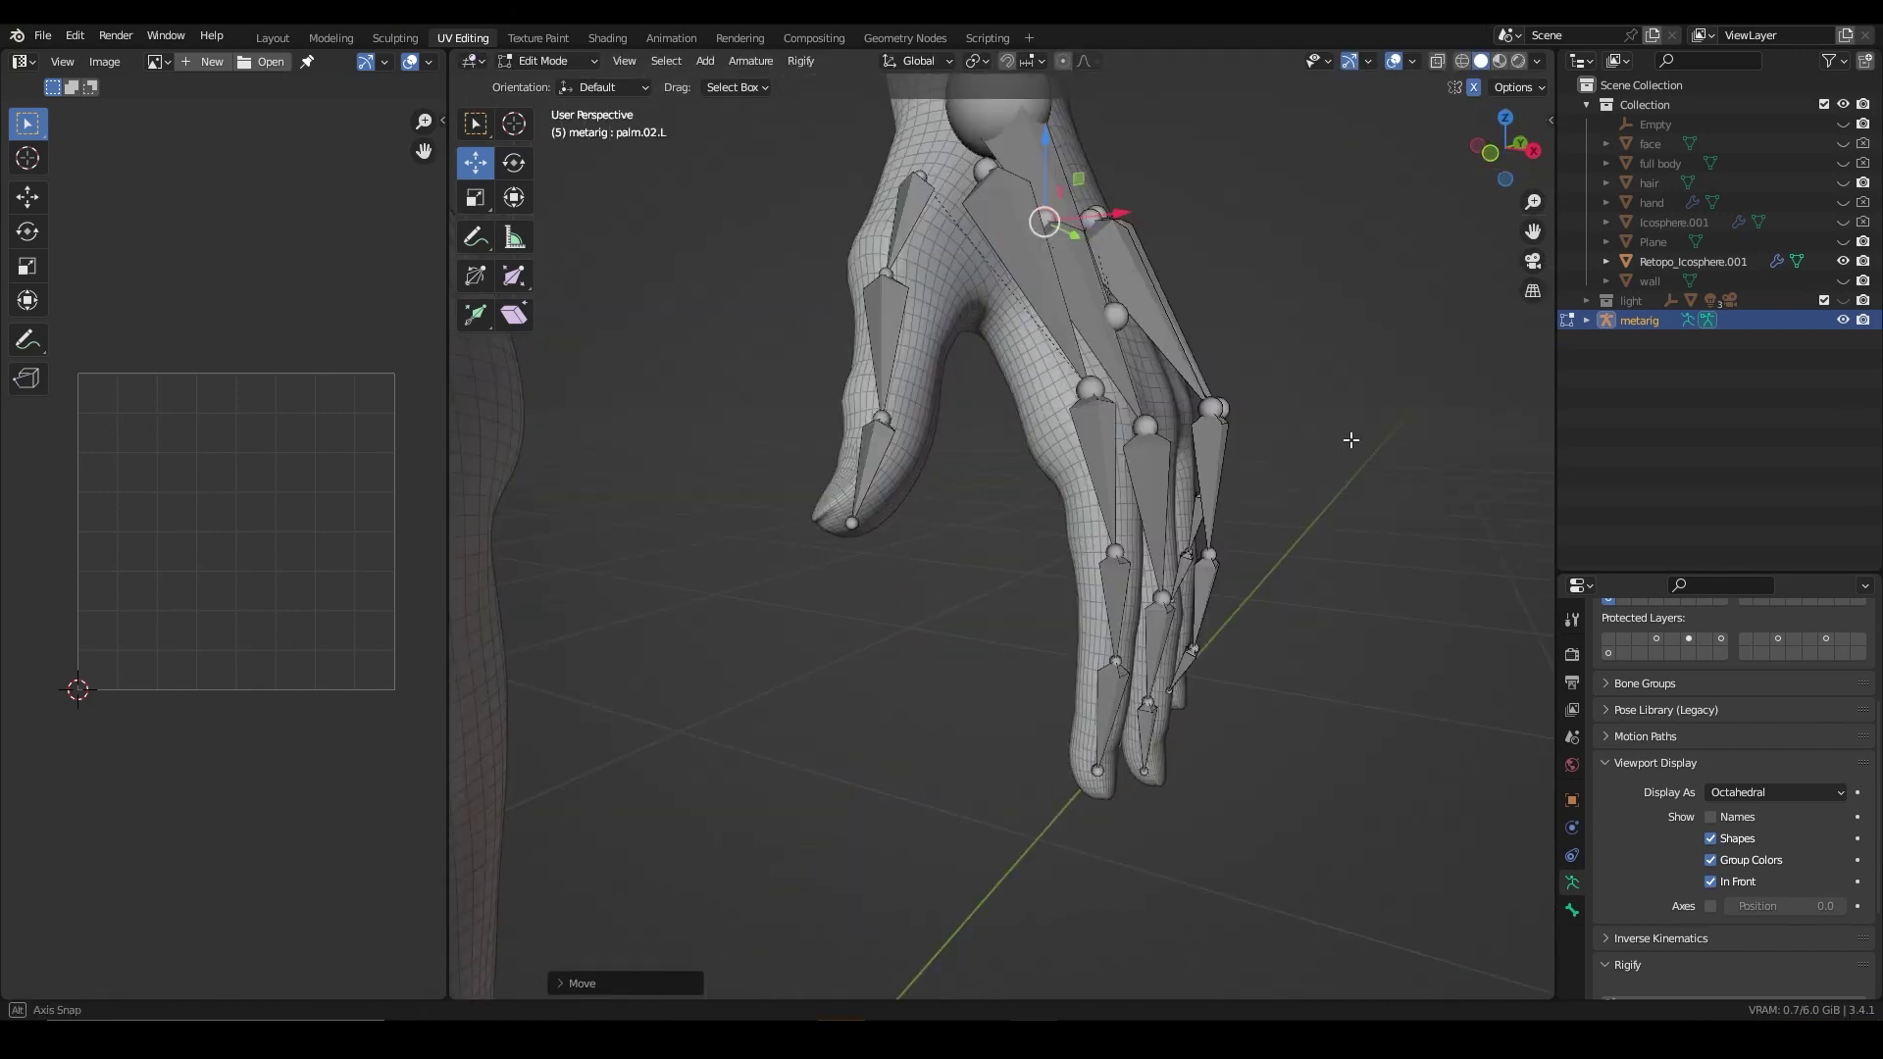
scroll(1248, 538, up, 3)
click(1358, 475)
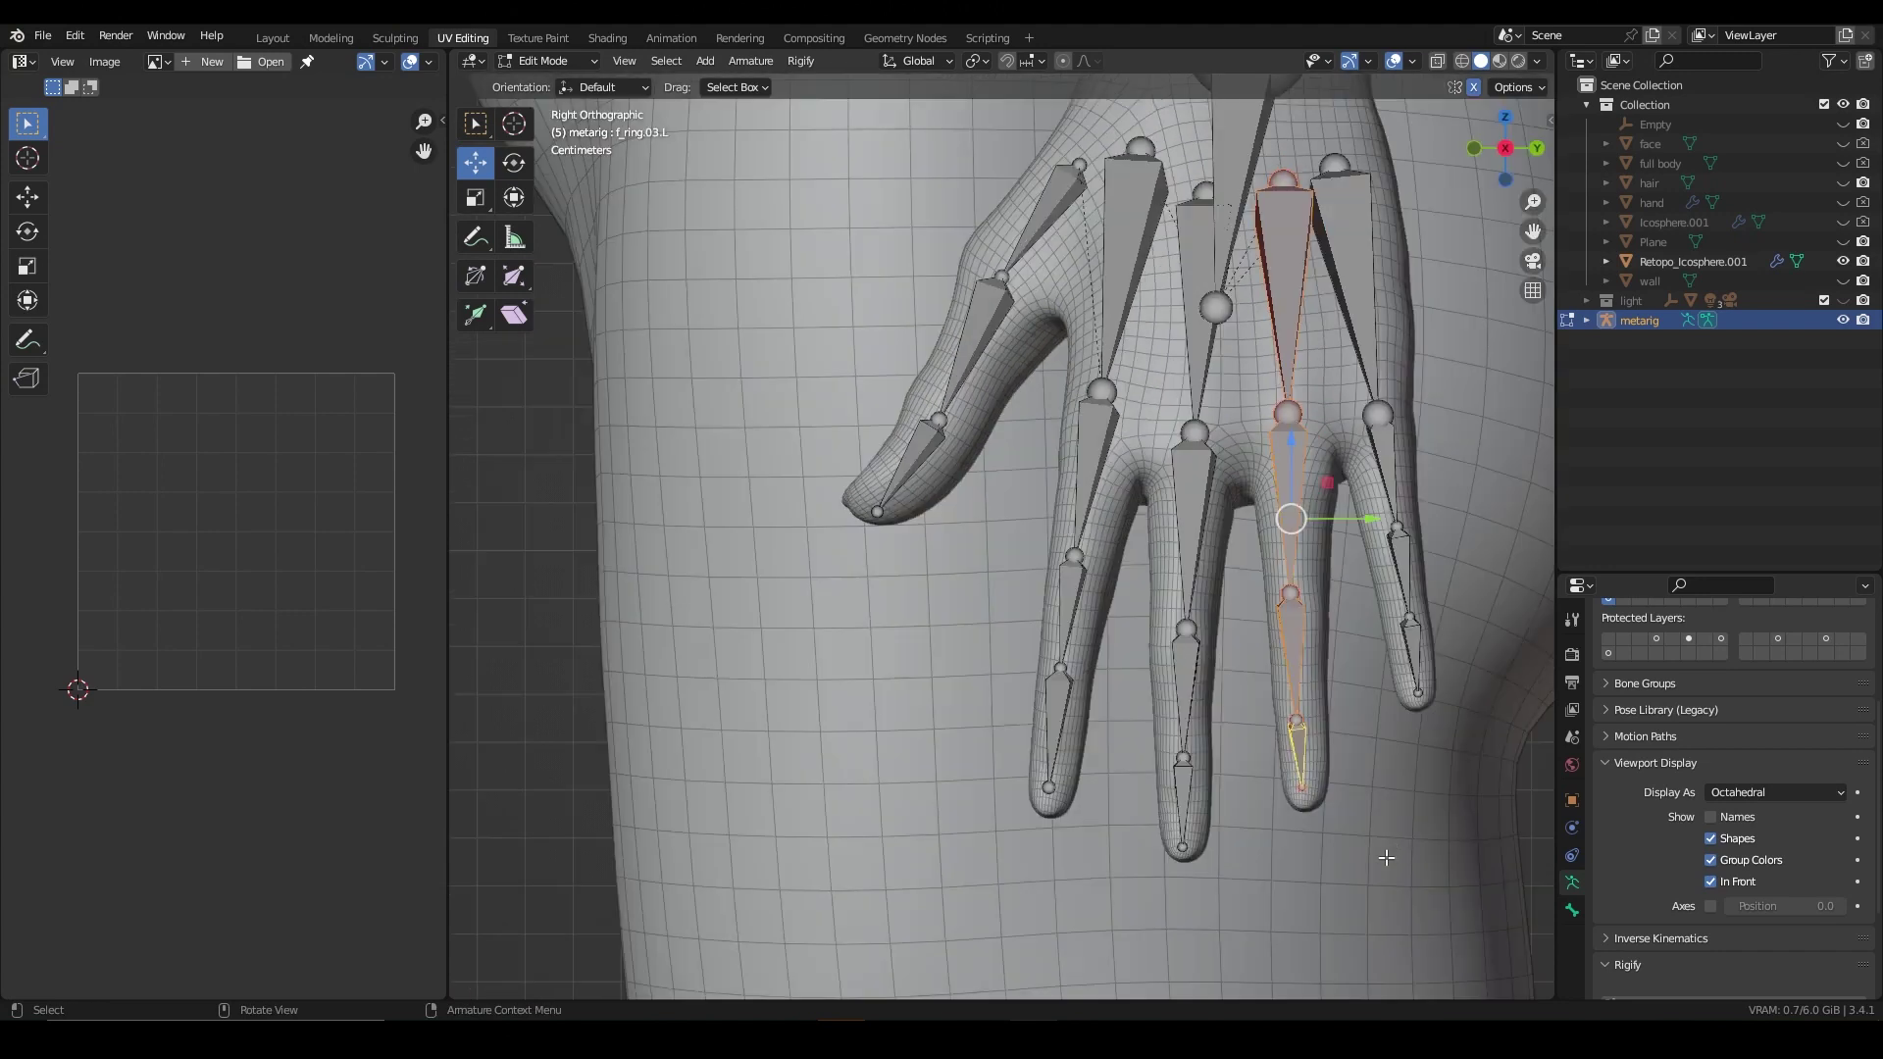
key(KP_1)
drag(1180, 516, 1038, 900)
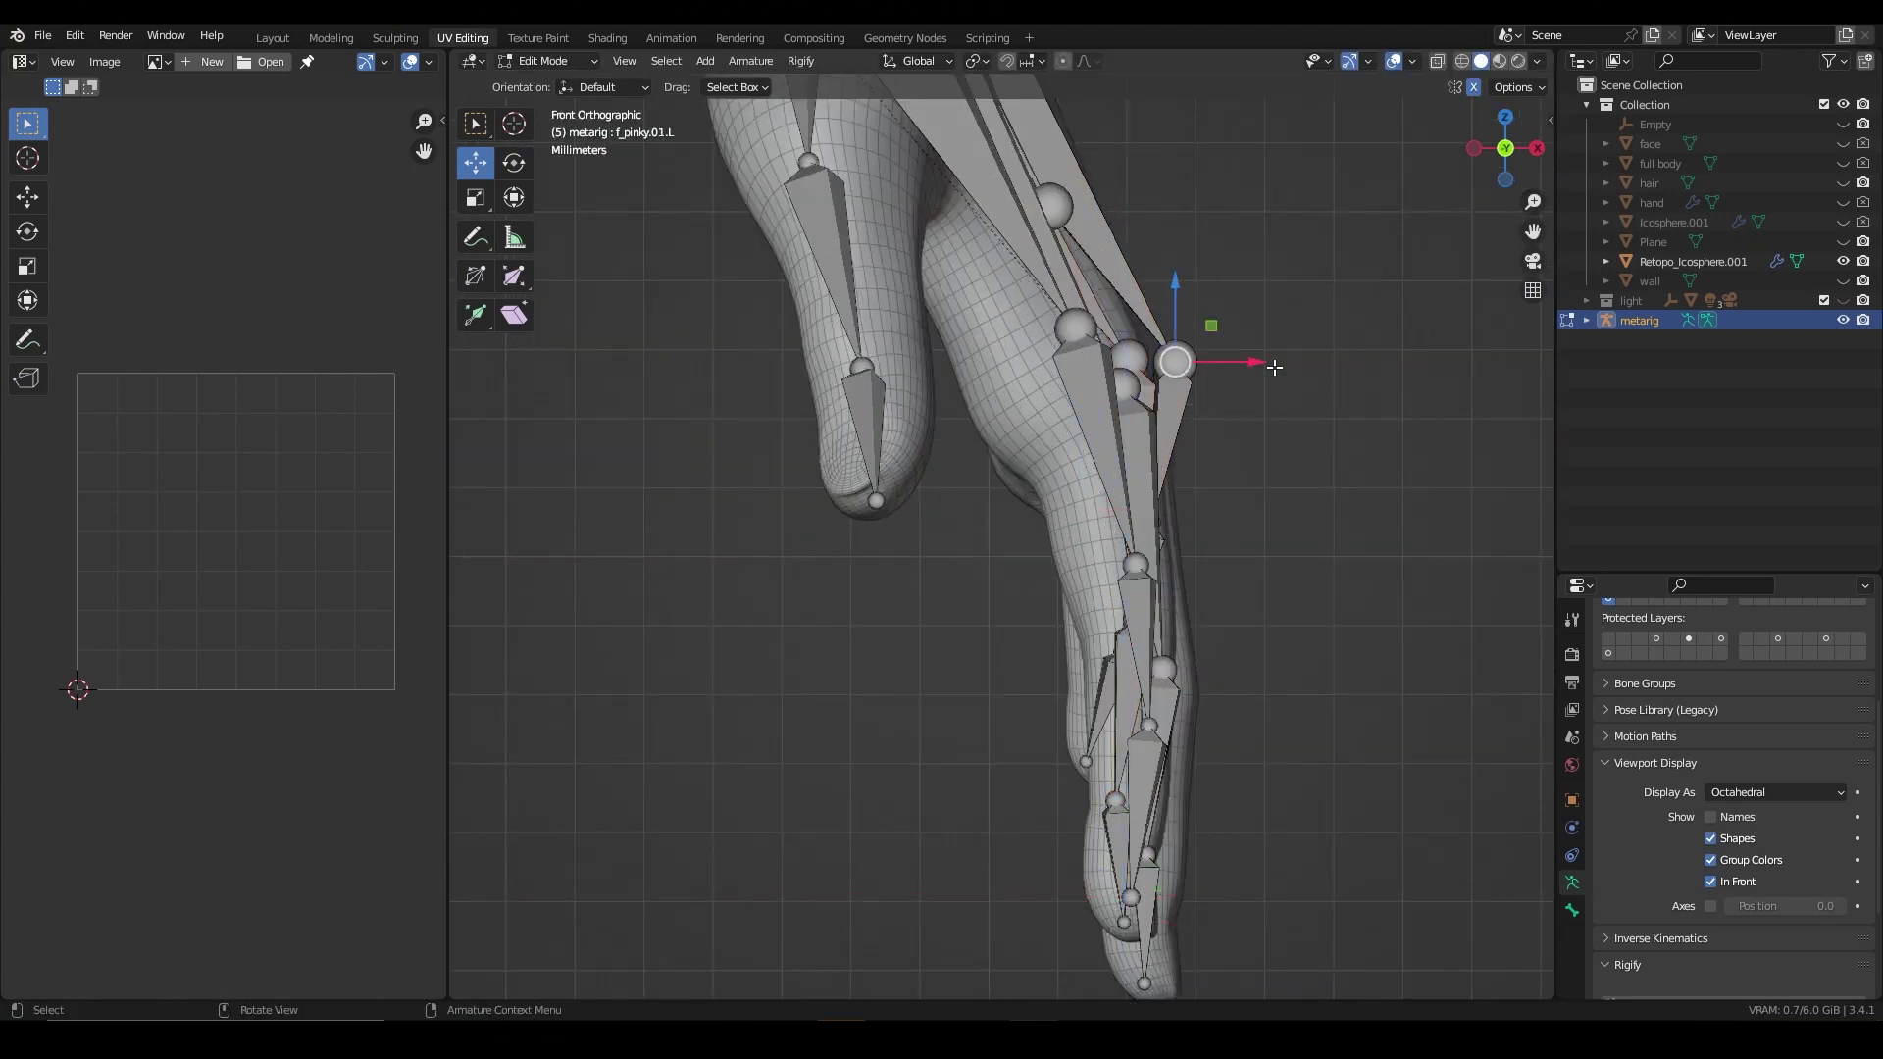
Step: Reposition the pinky bone, checking the hand in perspective
middle_drag(1320, 691, 1095, 812)
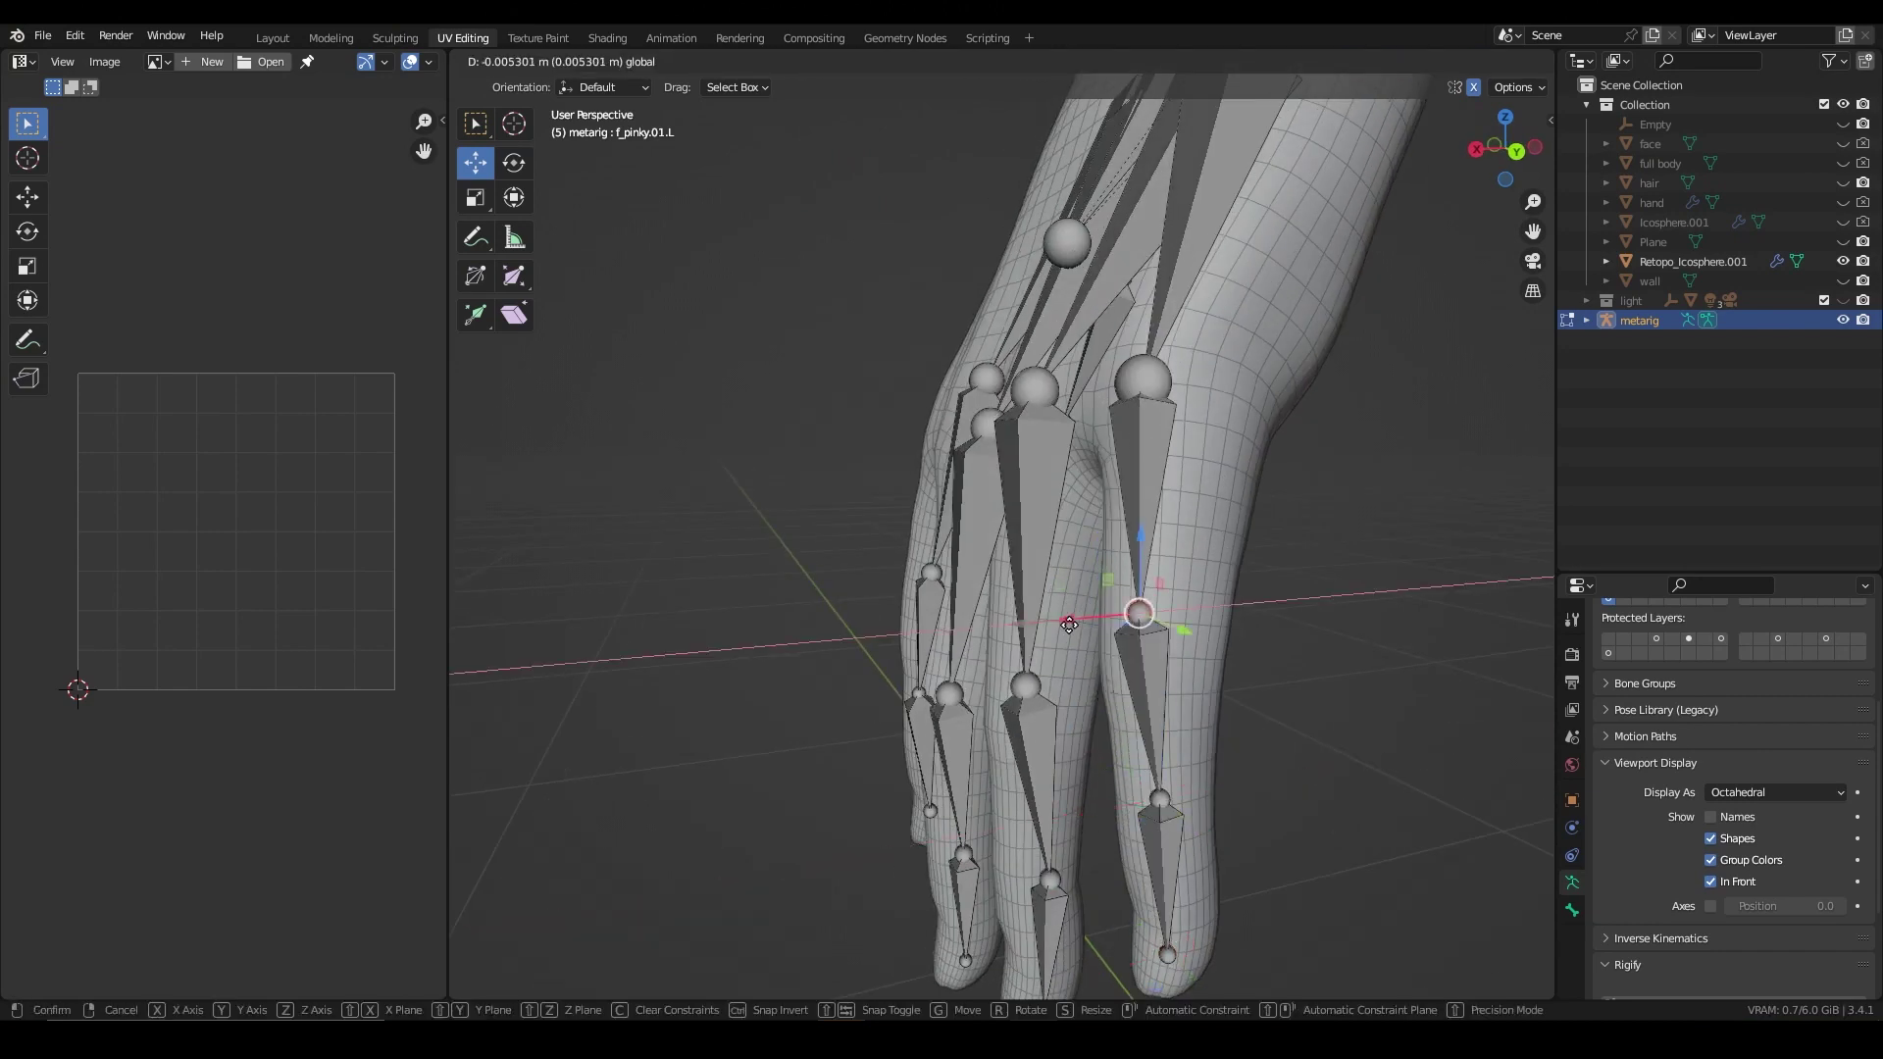
click(1069, 625)
middle_drag(1068, 624, 1111, 676)
mouse_move(1023, 850)
middle_down()
mouse_move(1177, 612)
mouse_move(1131, 512)
middle_up()
Step: Select the hand bone at the wrist and inspect it from the right side
click(1131, 512)
key(bracketleft)
key(KP_3)
key(KP_Decimal)
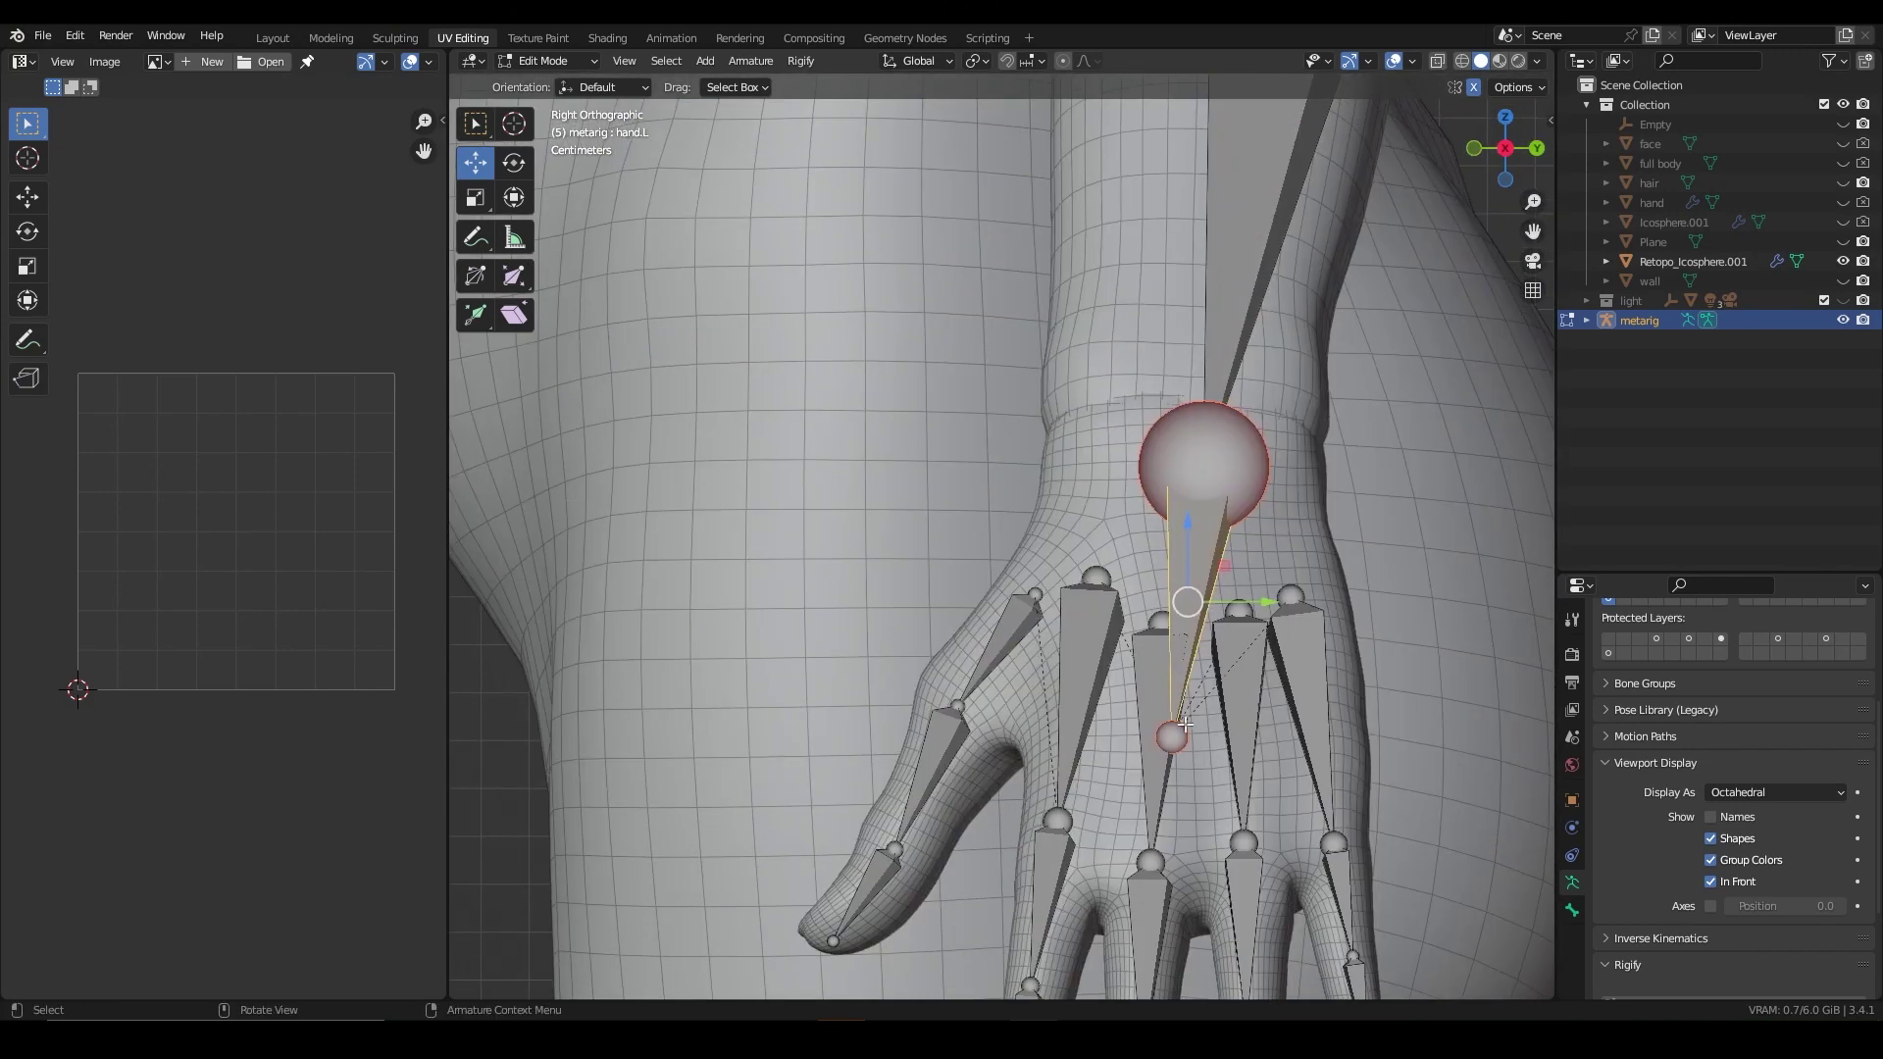
scroll(1067, 590, down, 5)
middle_drag(1185, 395, 1185, 580)
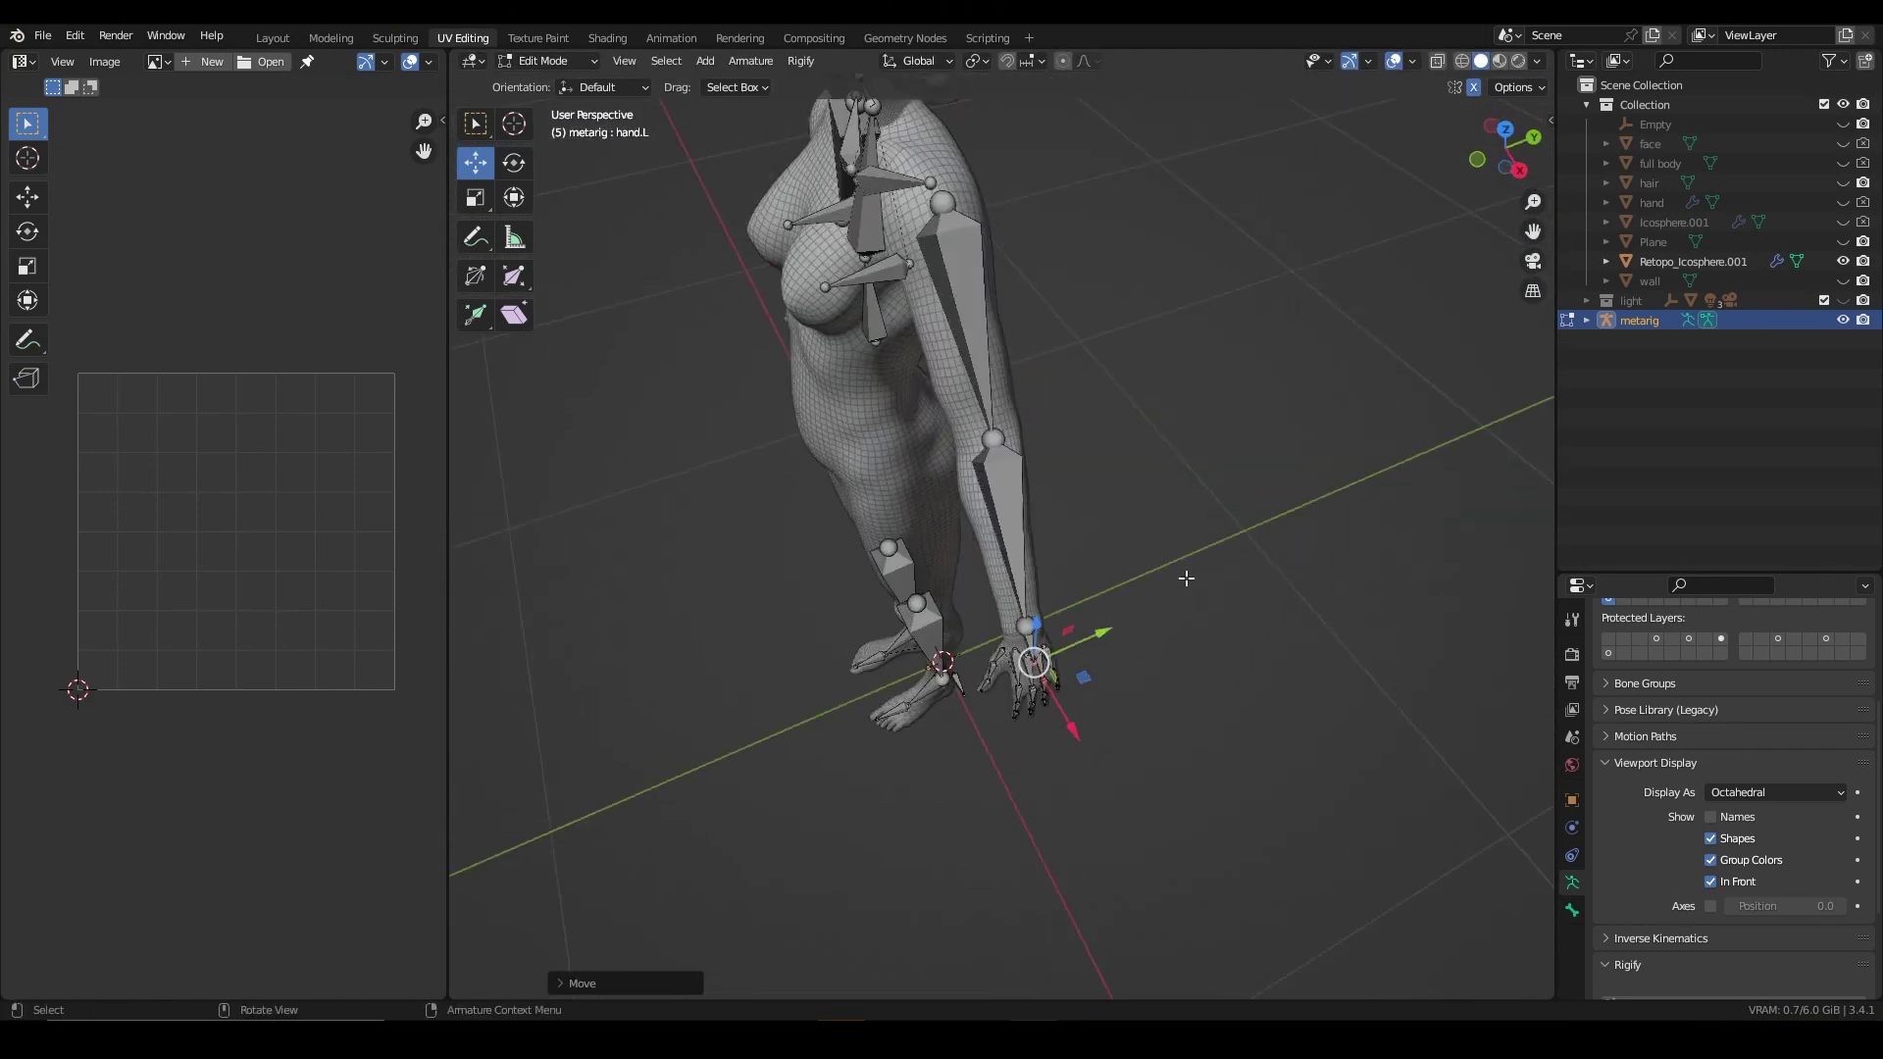
scroll(1186, 579, up, 5)
Step: Reposition the shoulder.L bone, then check the metarig from the front and side
click(917, 676)
key(g)
click(913, 628)
key(KP_1)
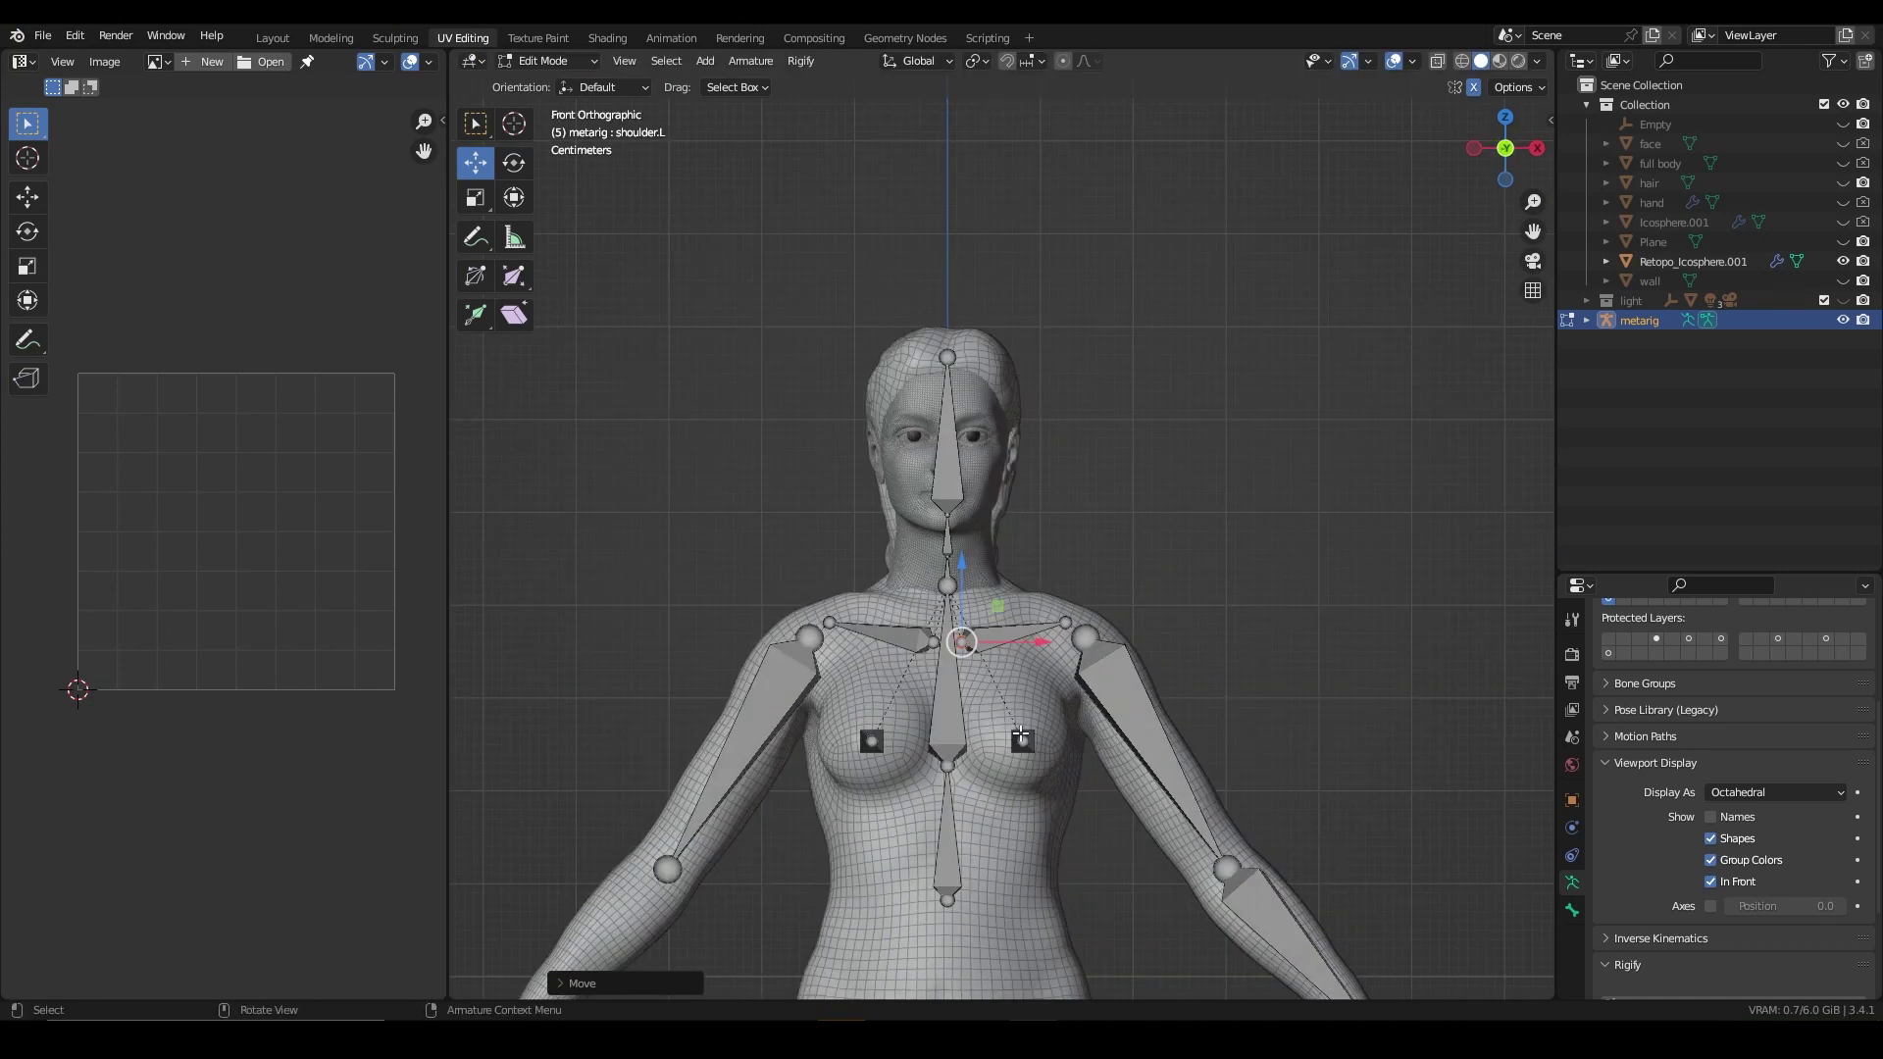
scroll(1136, 471, down, 4)
key(KP_3)
scroll(1198, 659, up, 5)
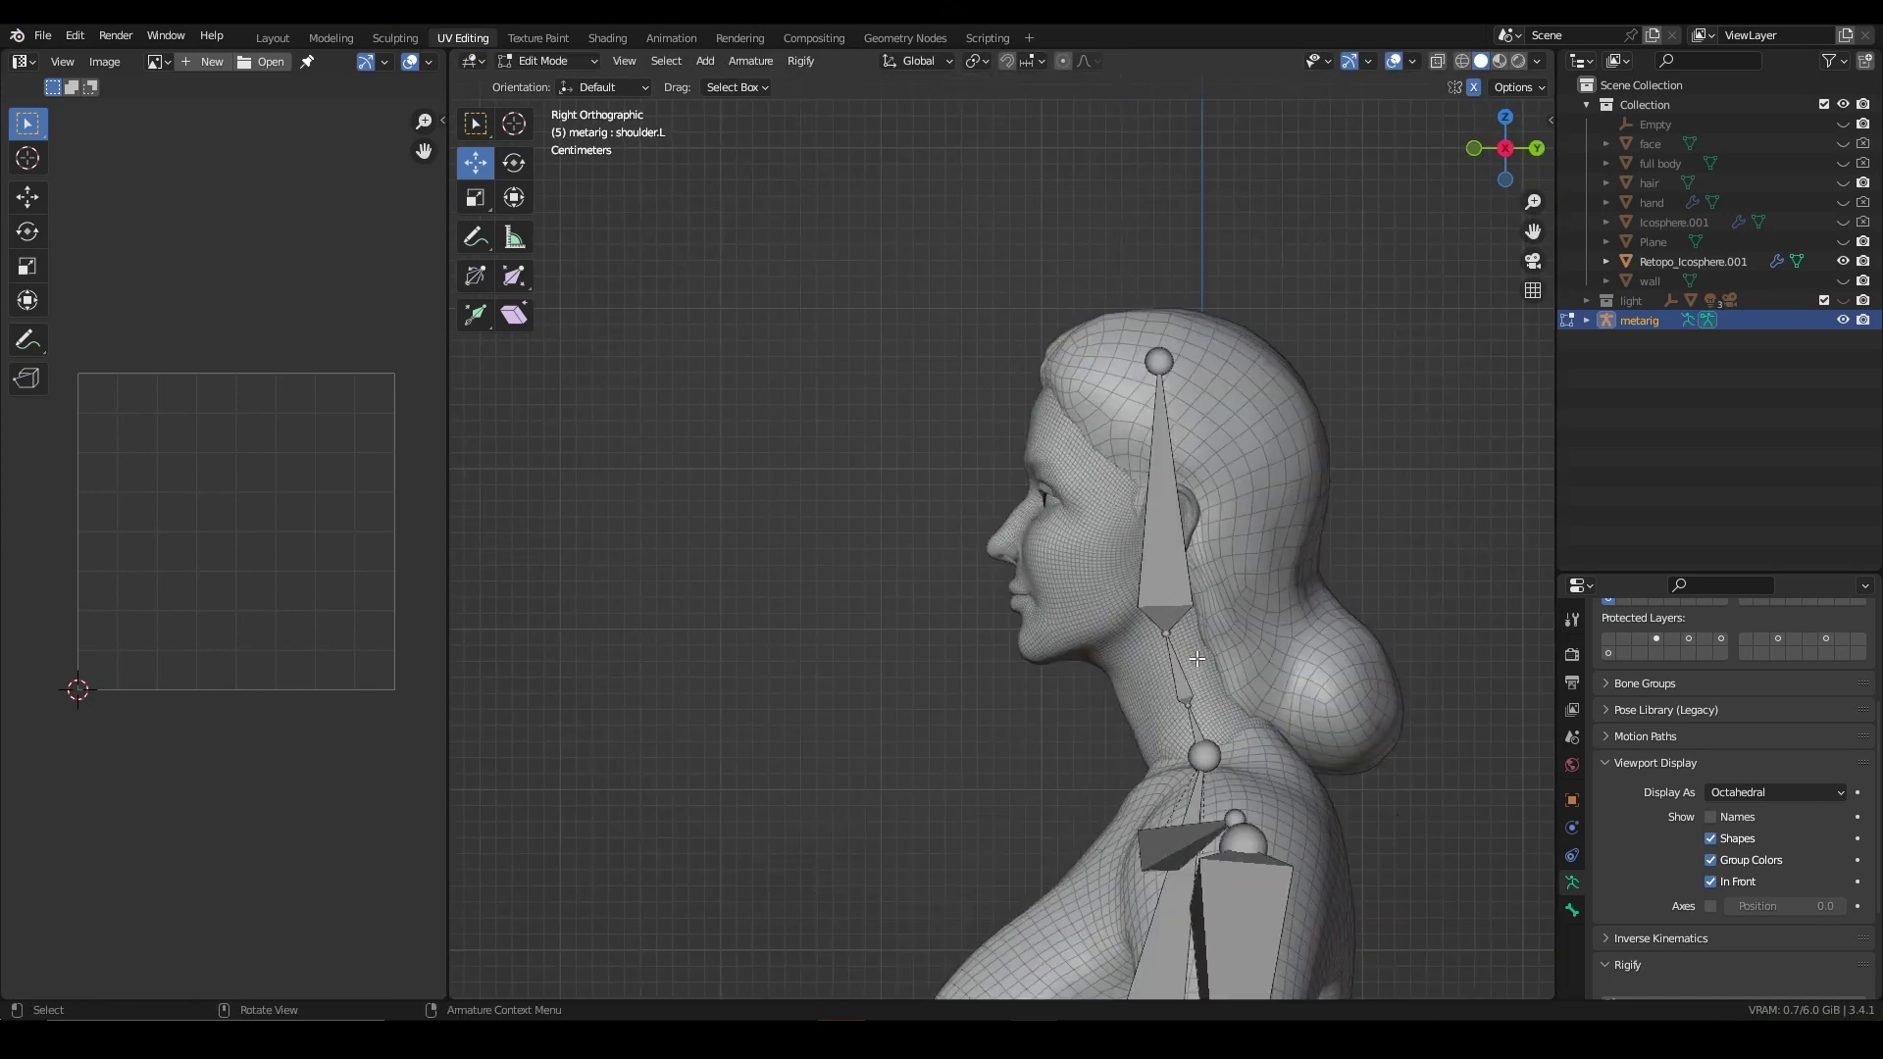
key(KP_1)
scroll(1259, 721, down, 3)
scroll(1261, 720, down, 4)
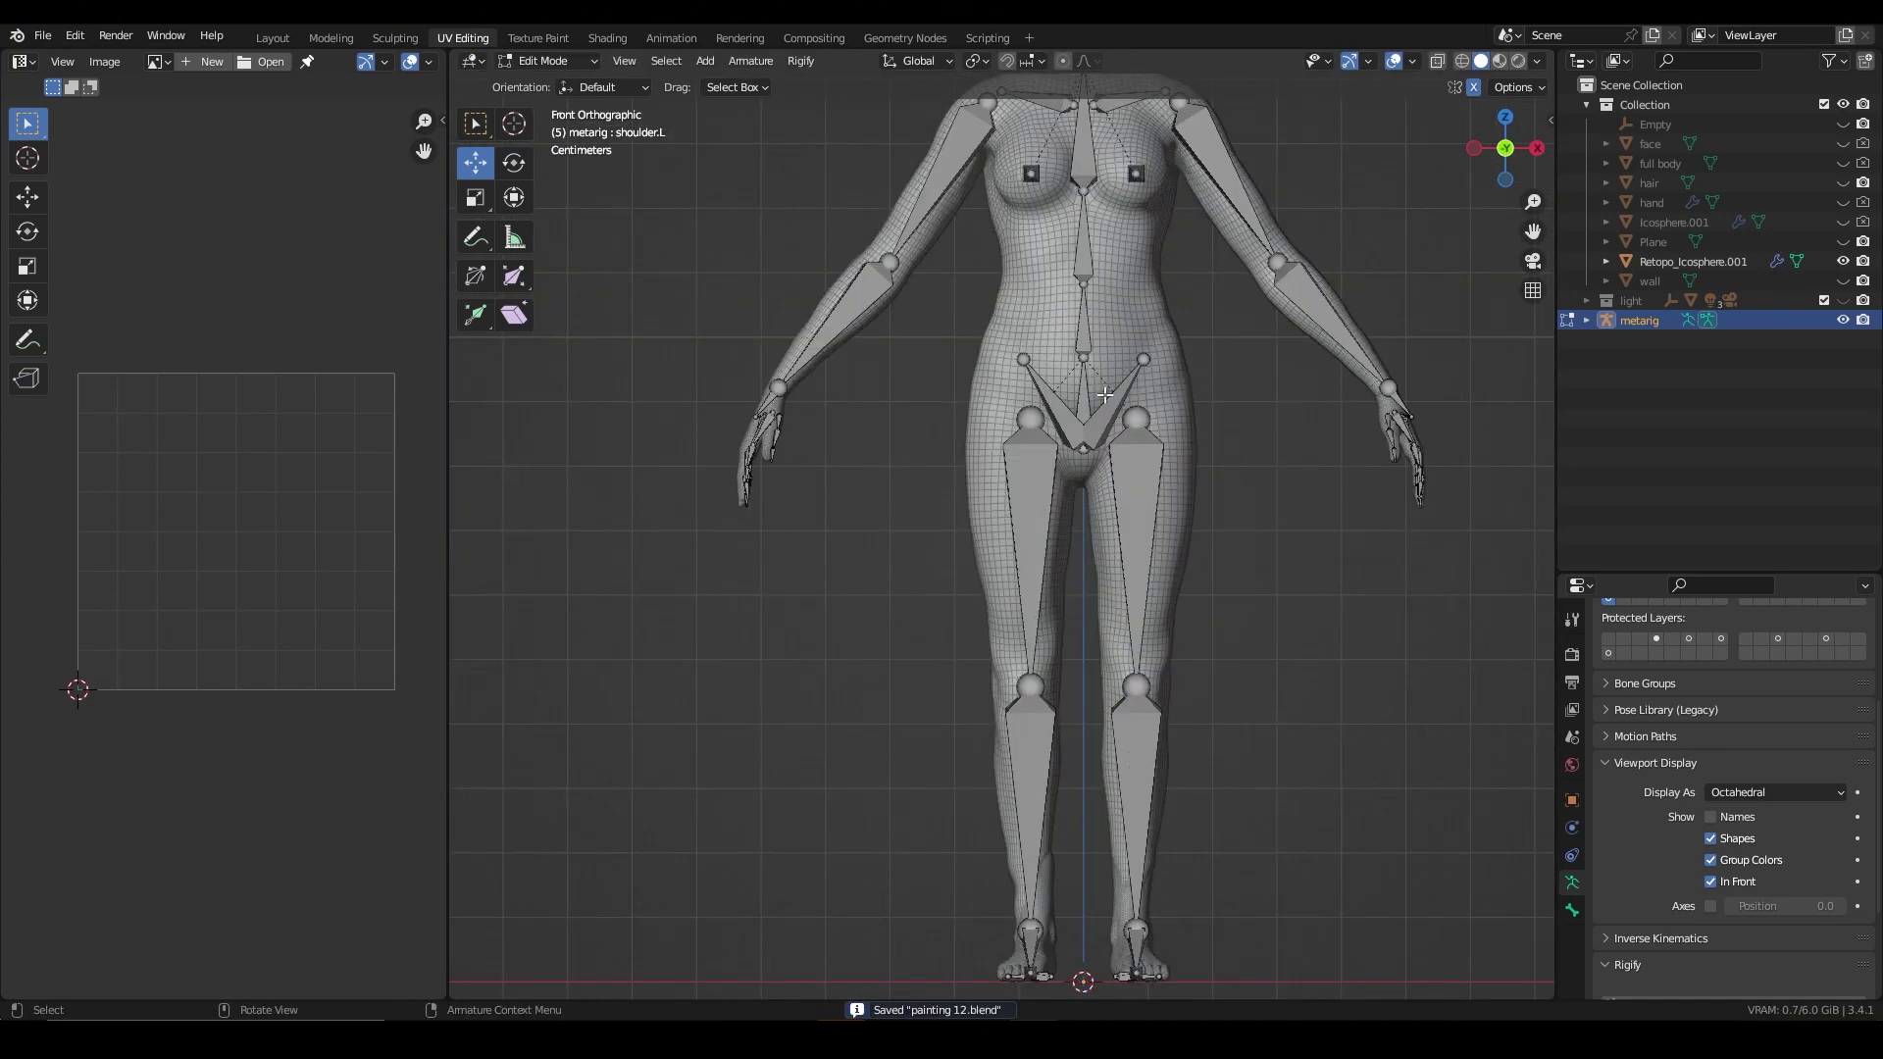
Step: Return to Object Mode and generate the Rigify rig from the metarig
key(Tab)
click(1571, 799)
key(i)
click(1369, 640)
click(1572, 882)
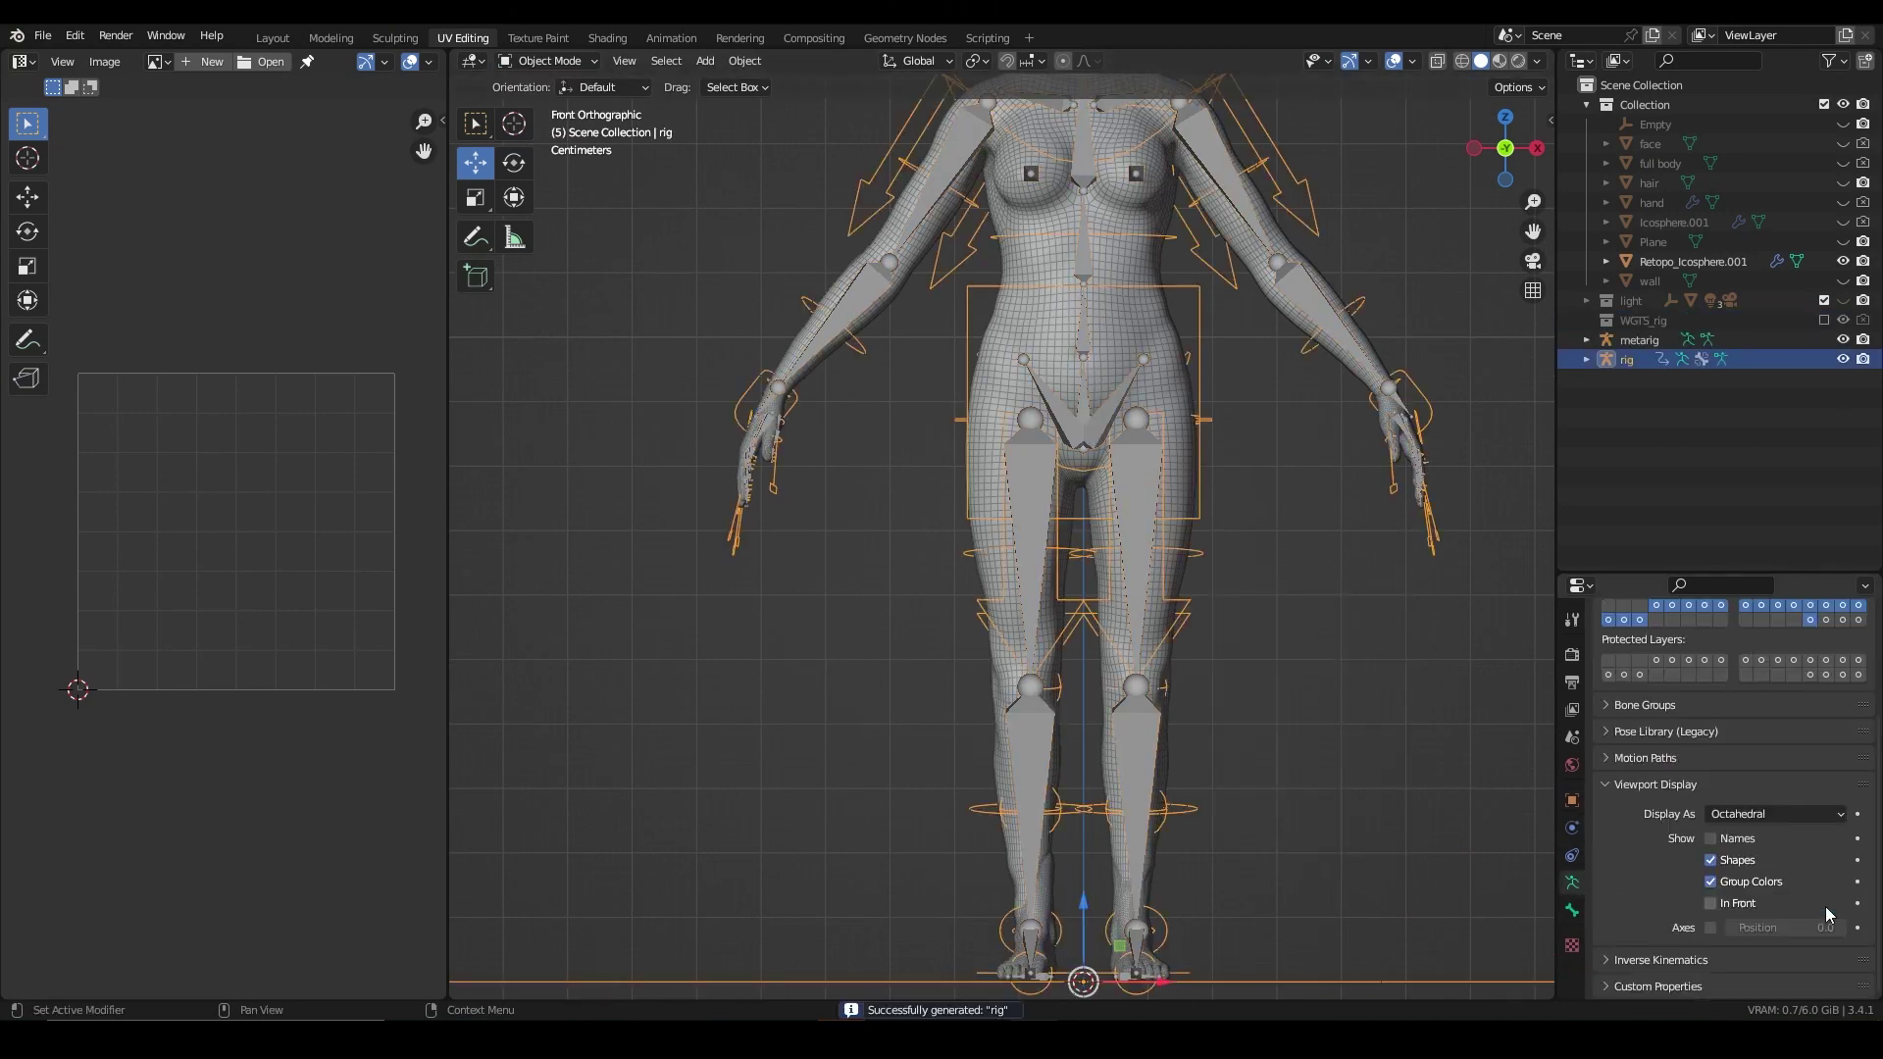
Step: Parent the body mesh to the generated rig with automatic weights
scroll(1203, 662, up, 2)
scroll(1216, 490, up, 3)
click(1219, 387)
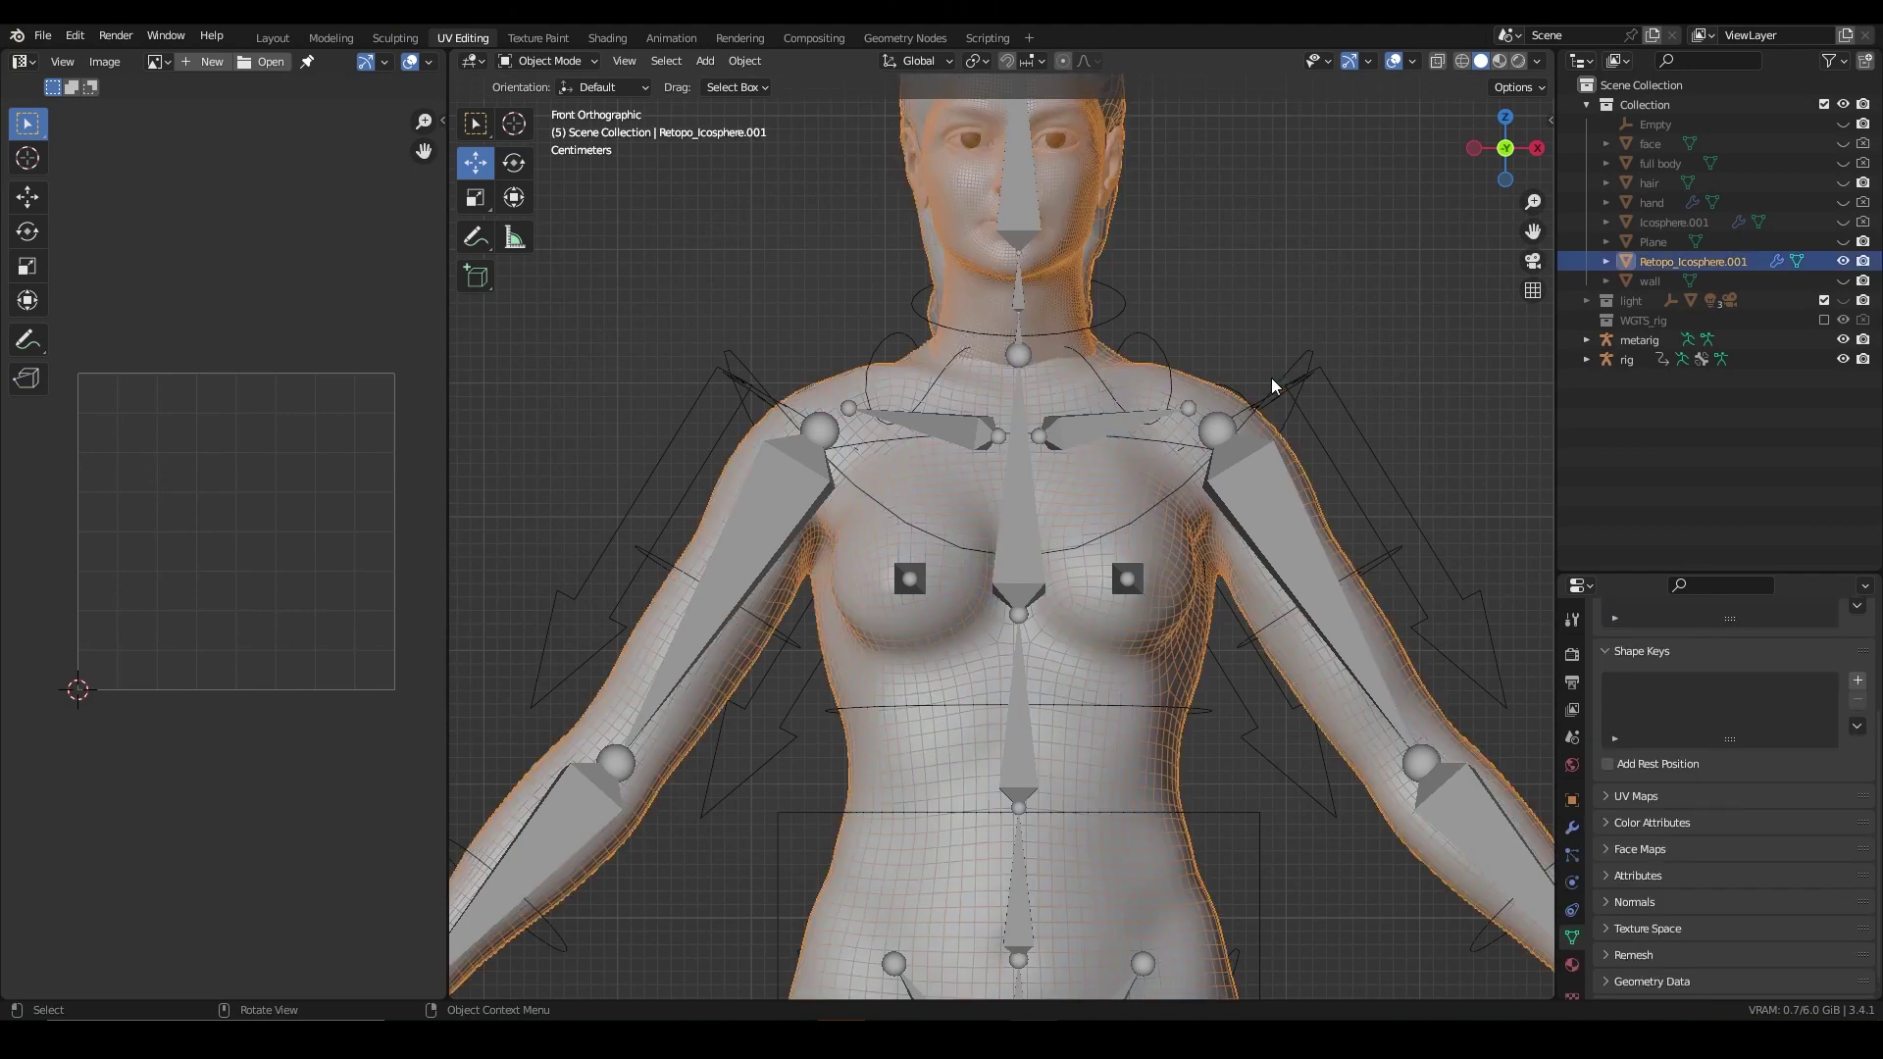
shift+click(769, 373)
key(ctrl+p)
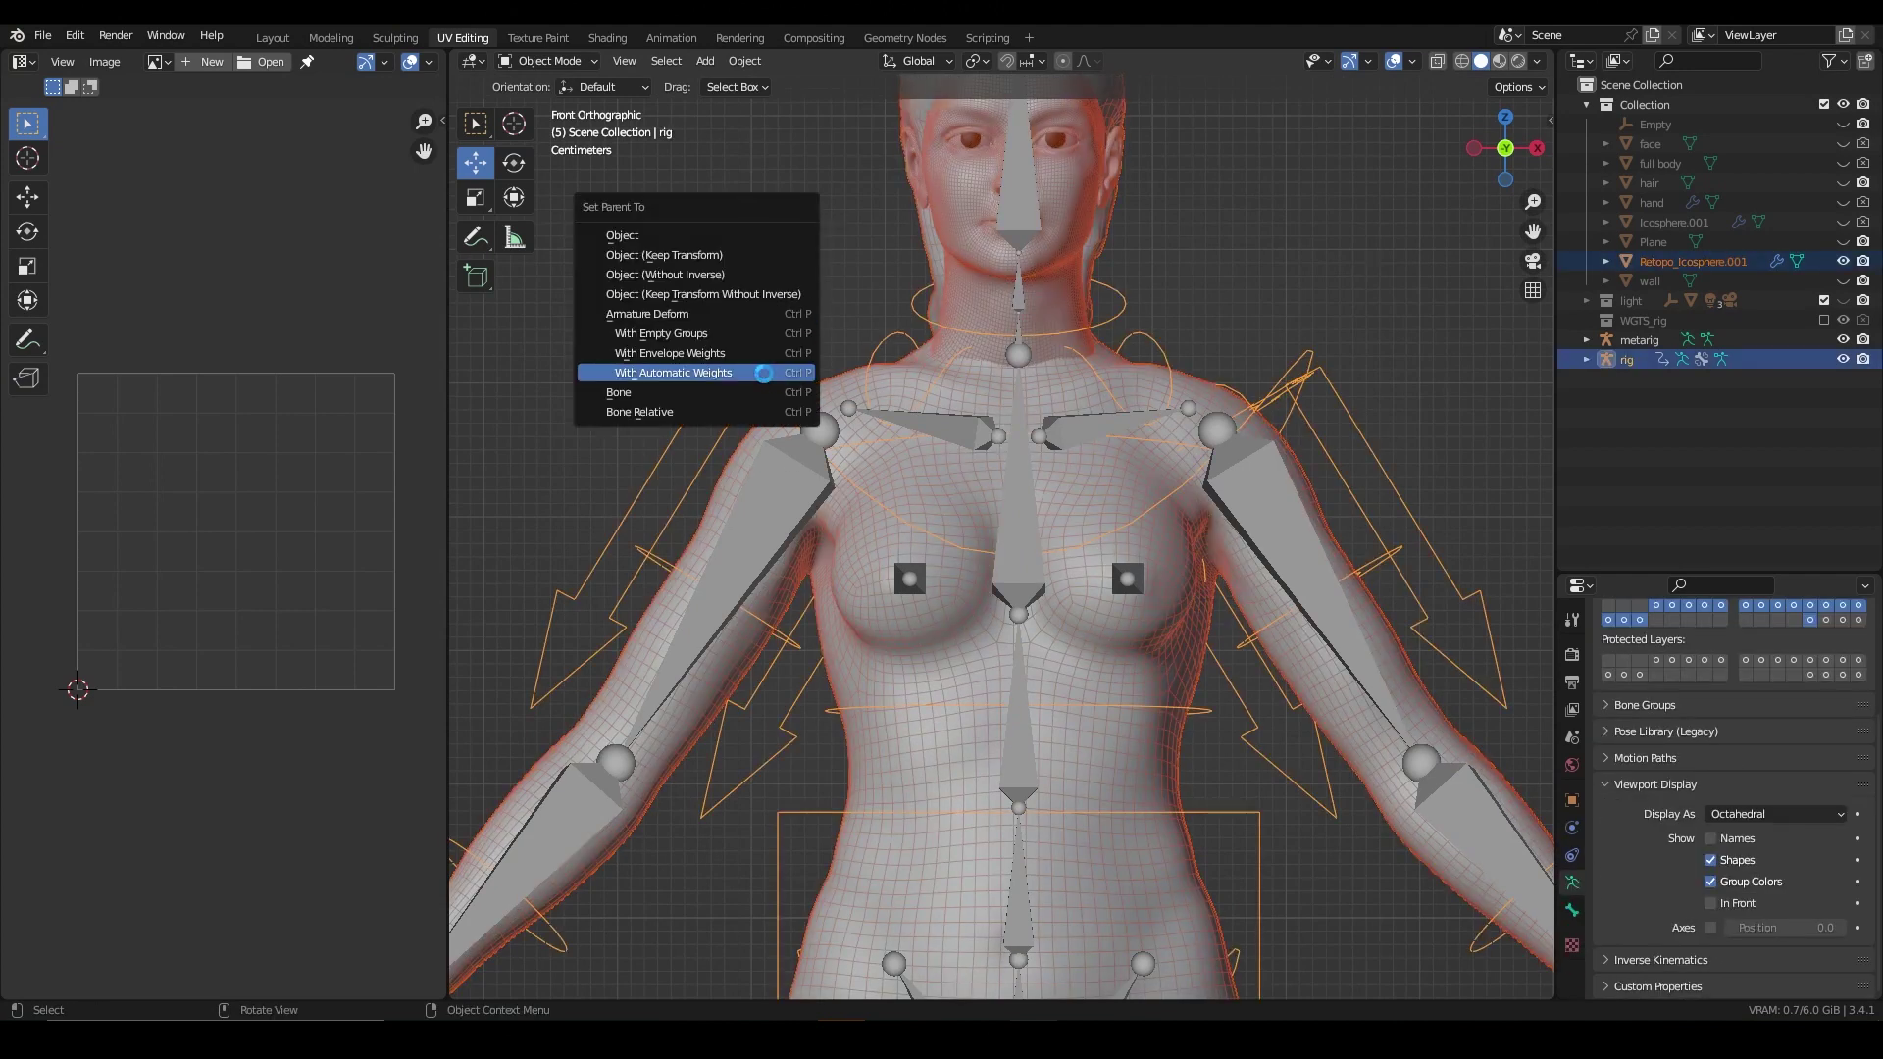
click(764, 372)
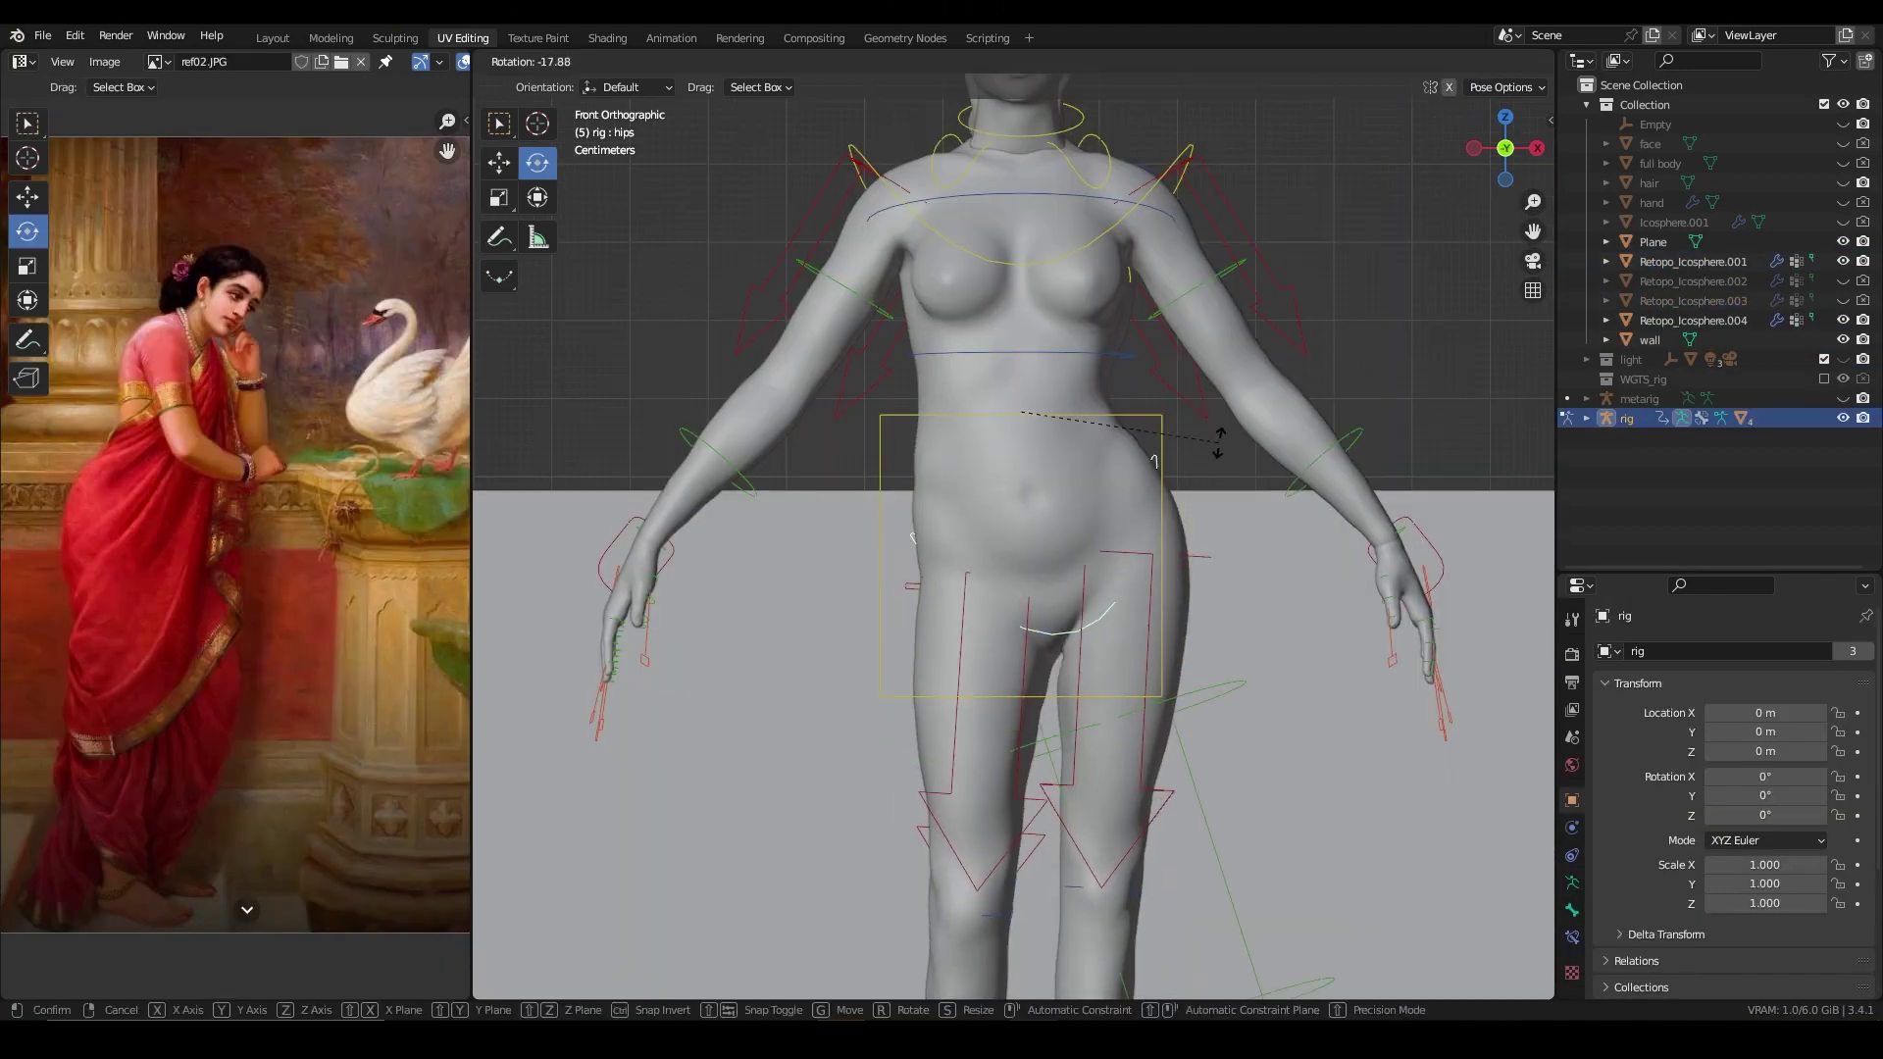
Step: Test the left hand IK control by moving it, then cancel the move
scroll(1194, 604, down, 4)
middle_drag(1068, 481, 1085, 673)
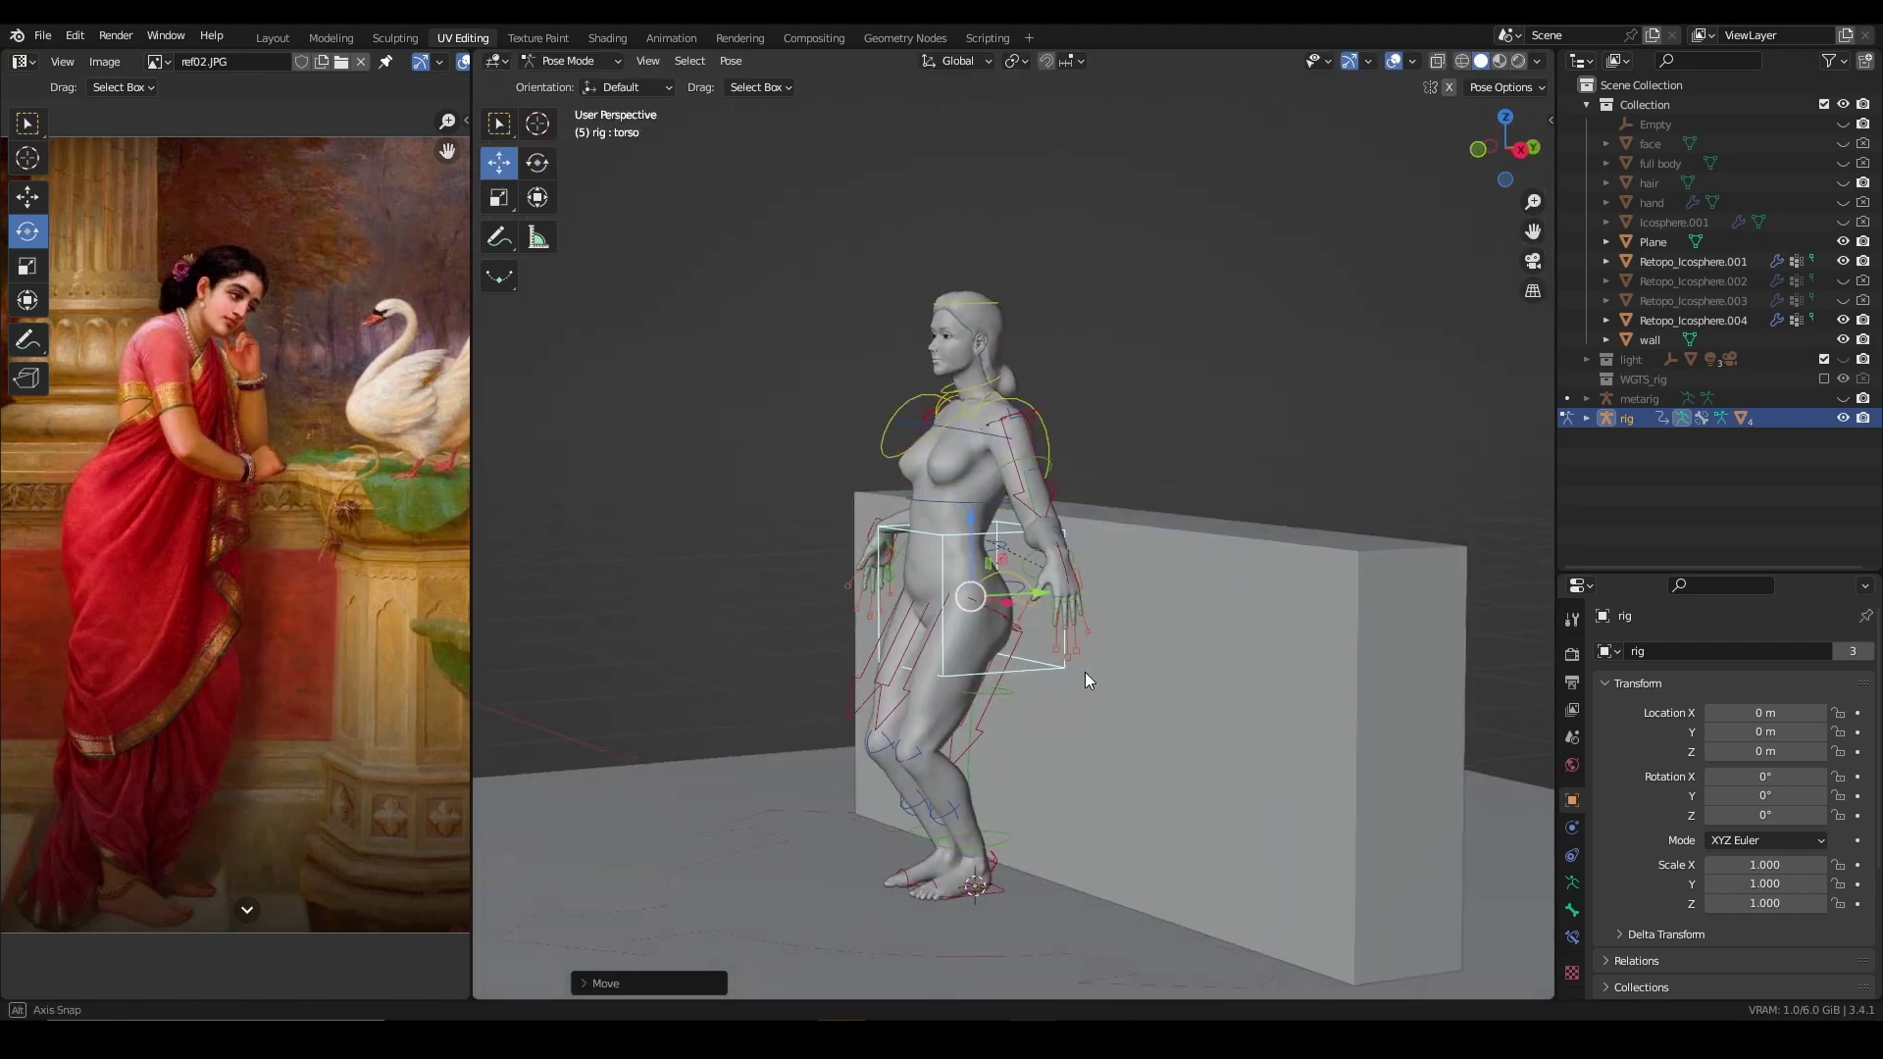
click(951, 387)
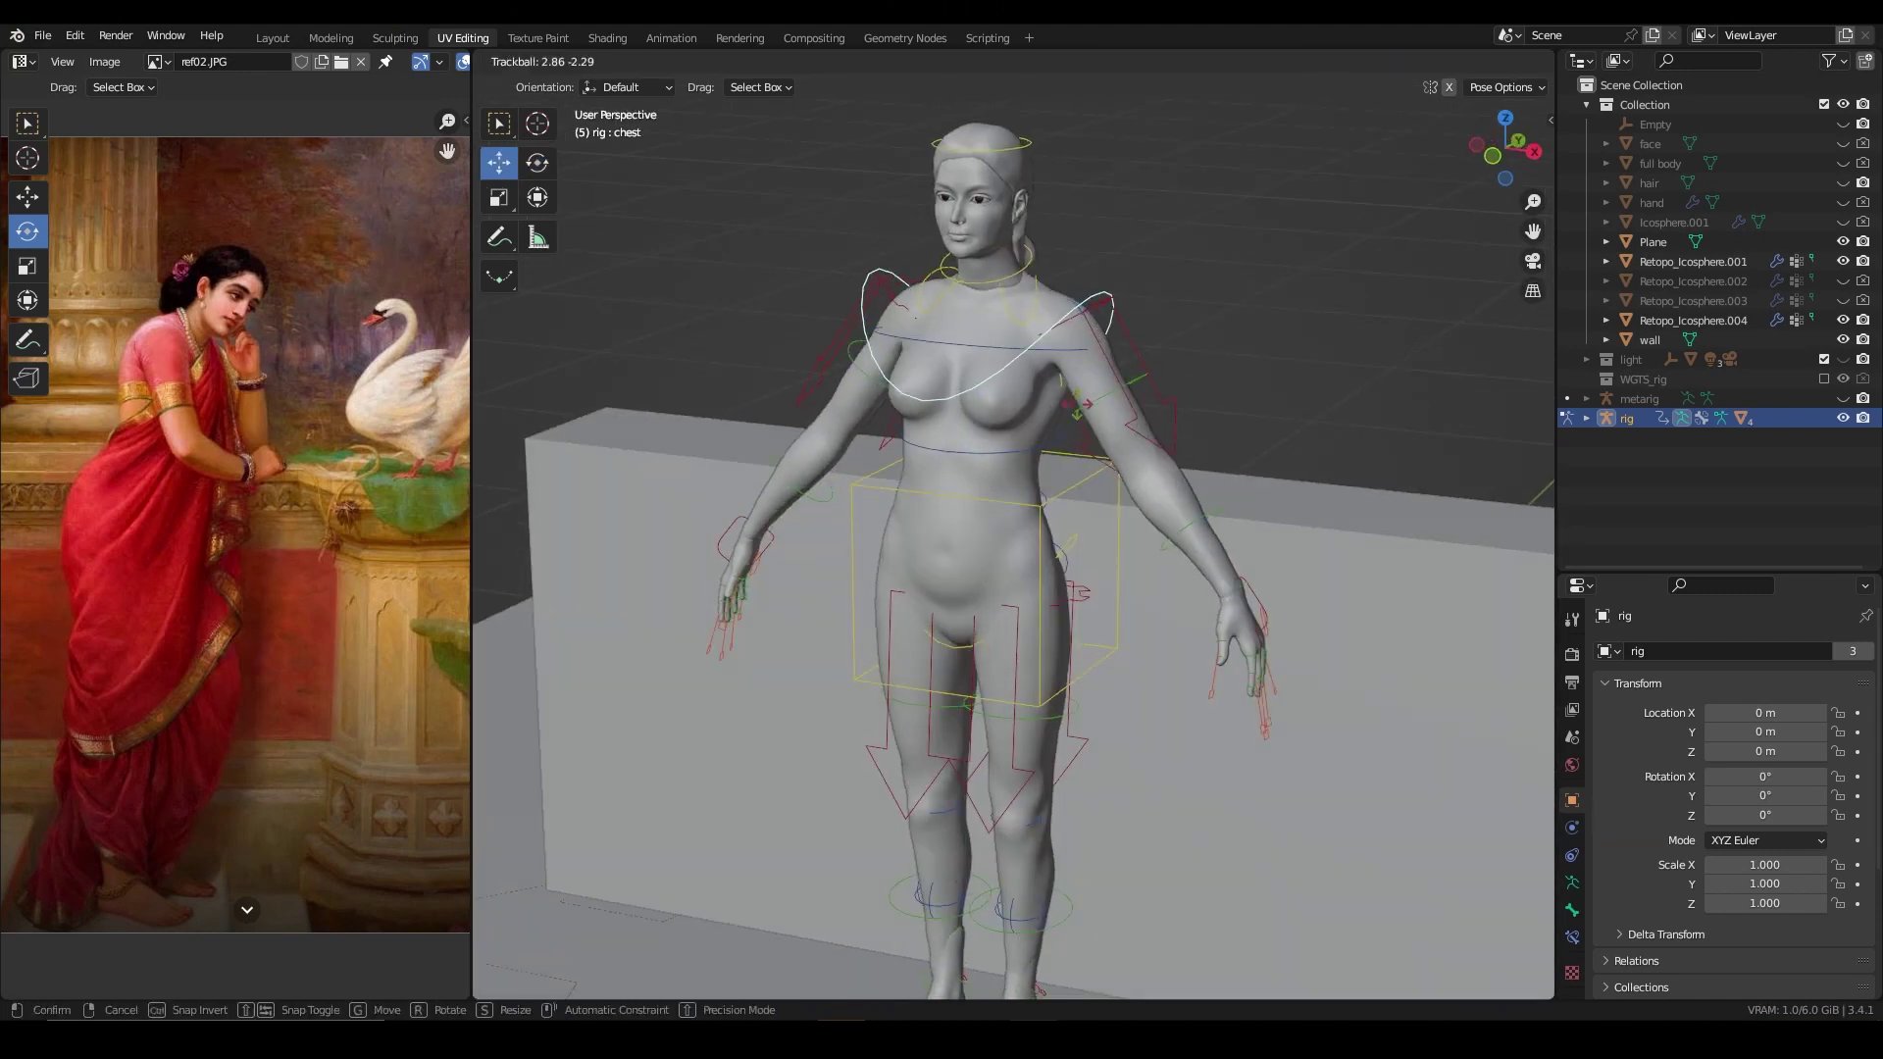
key(g)
key(Escape)
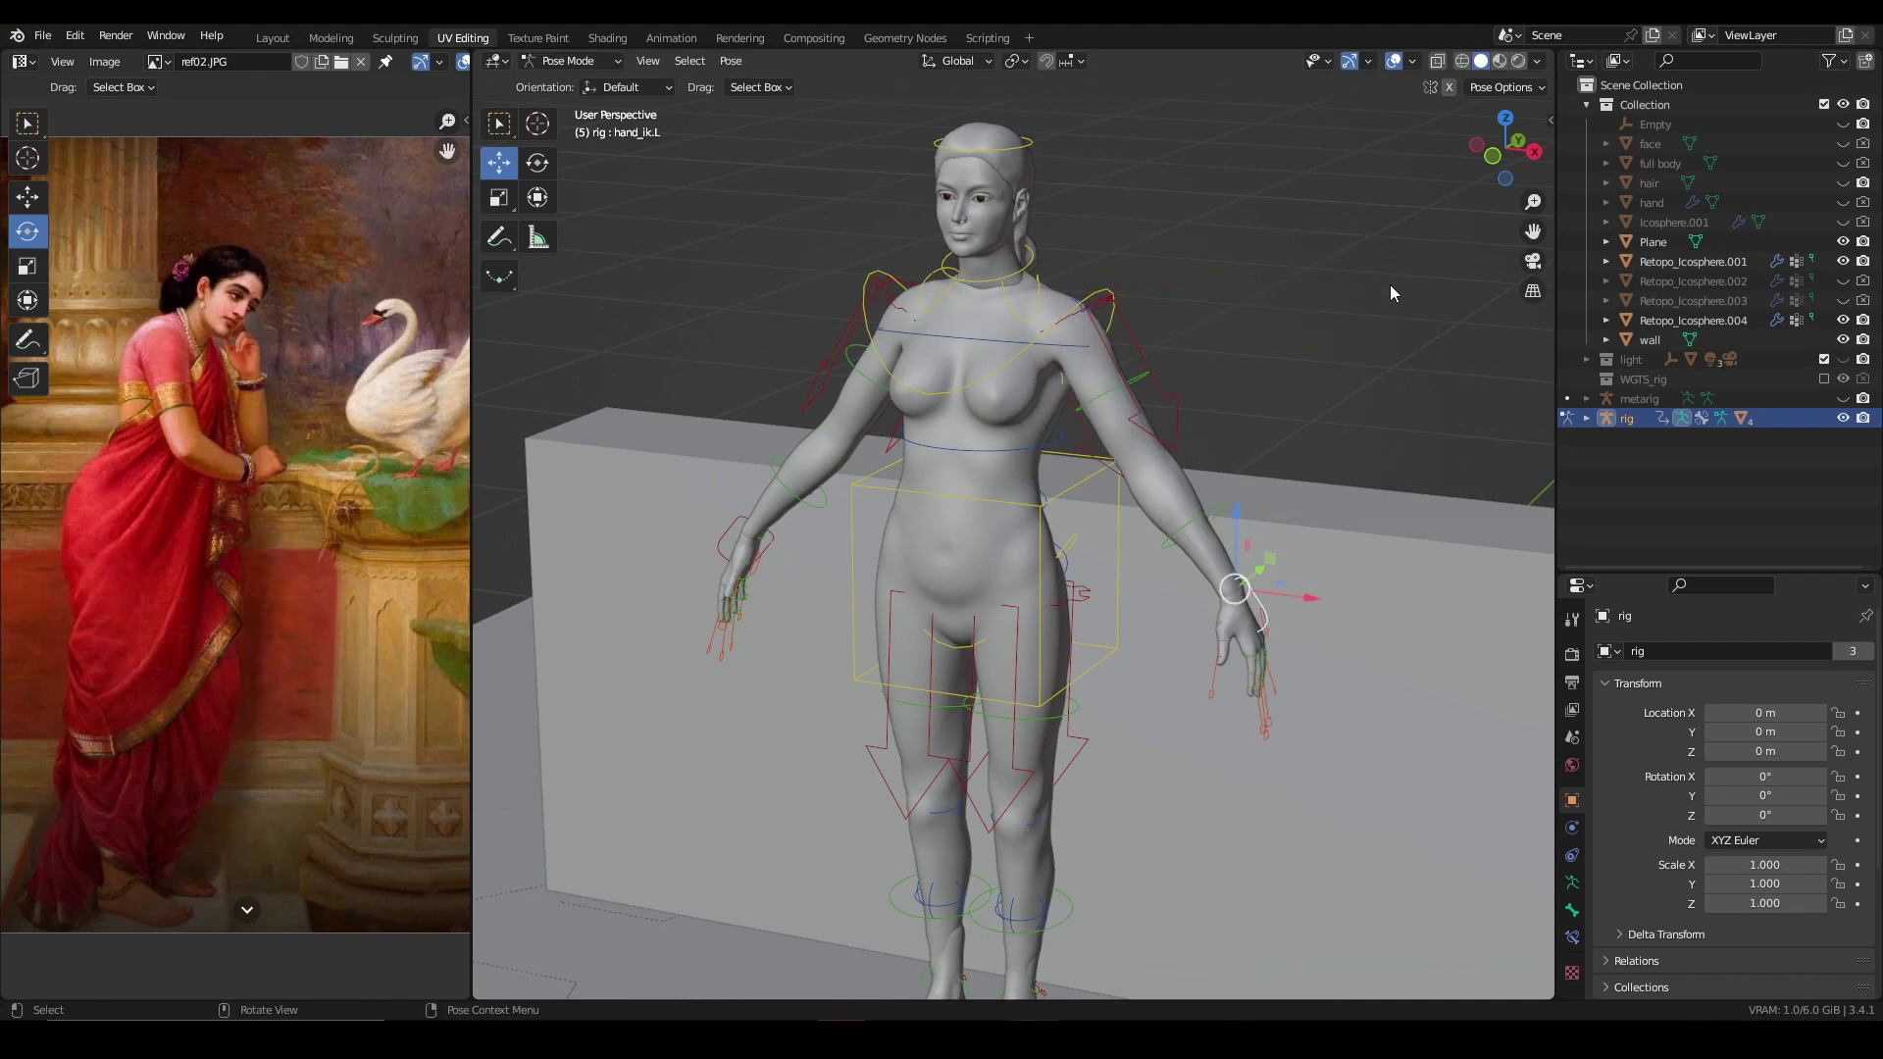
Step: Test the left foot IK control by dragging it outward, then undo
scroll(1080, 741, down, 3)
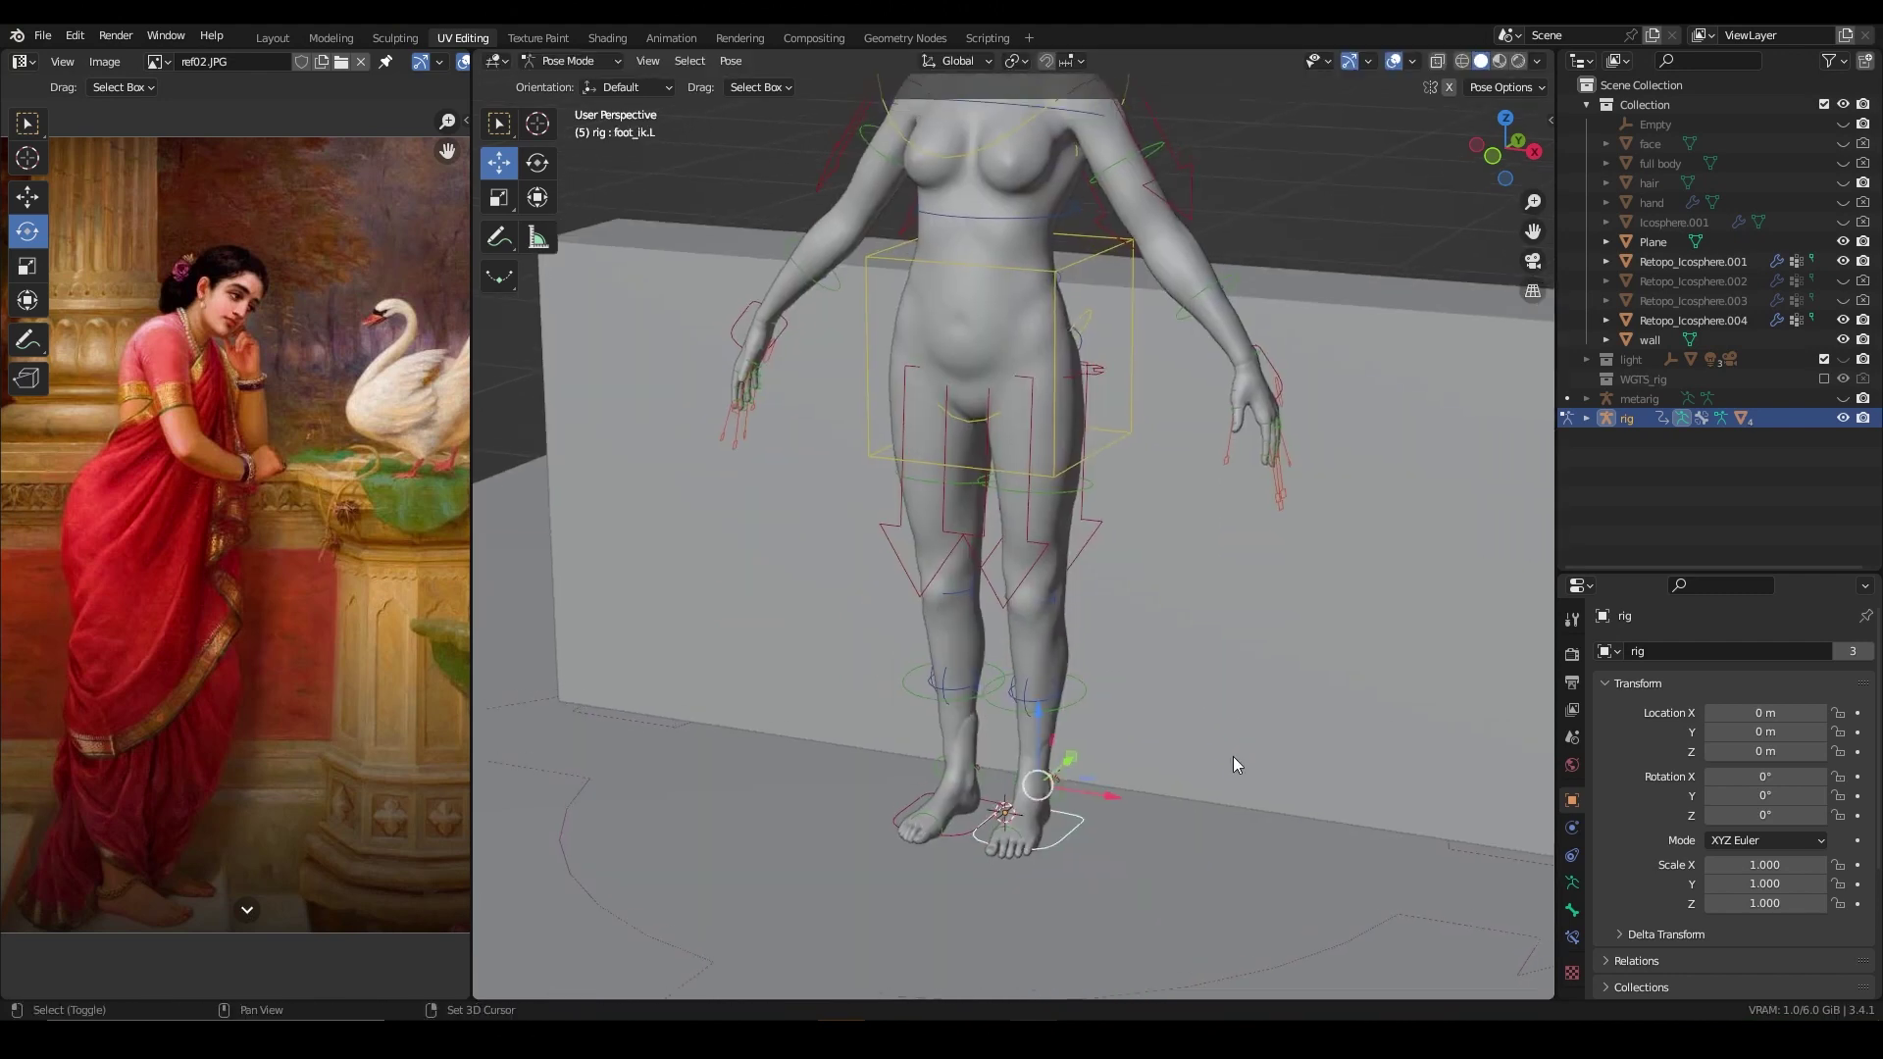
middle_drag(1233, 756, 1157, 817)
drag(1010, 797, 1039, 726)
middle_drag(1157, 817, 1214, 795)
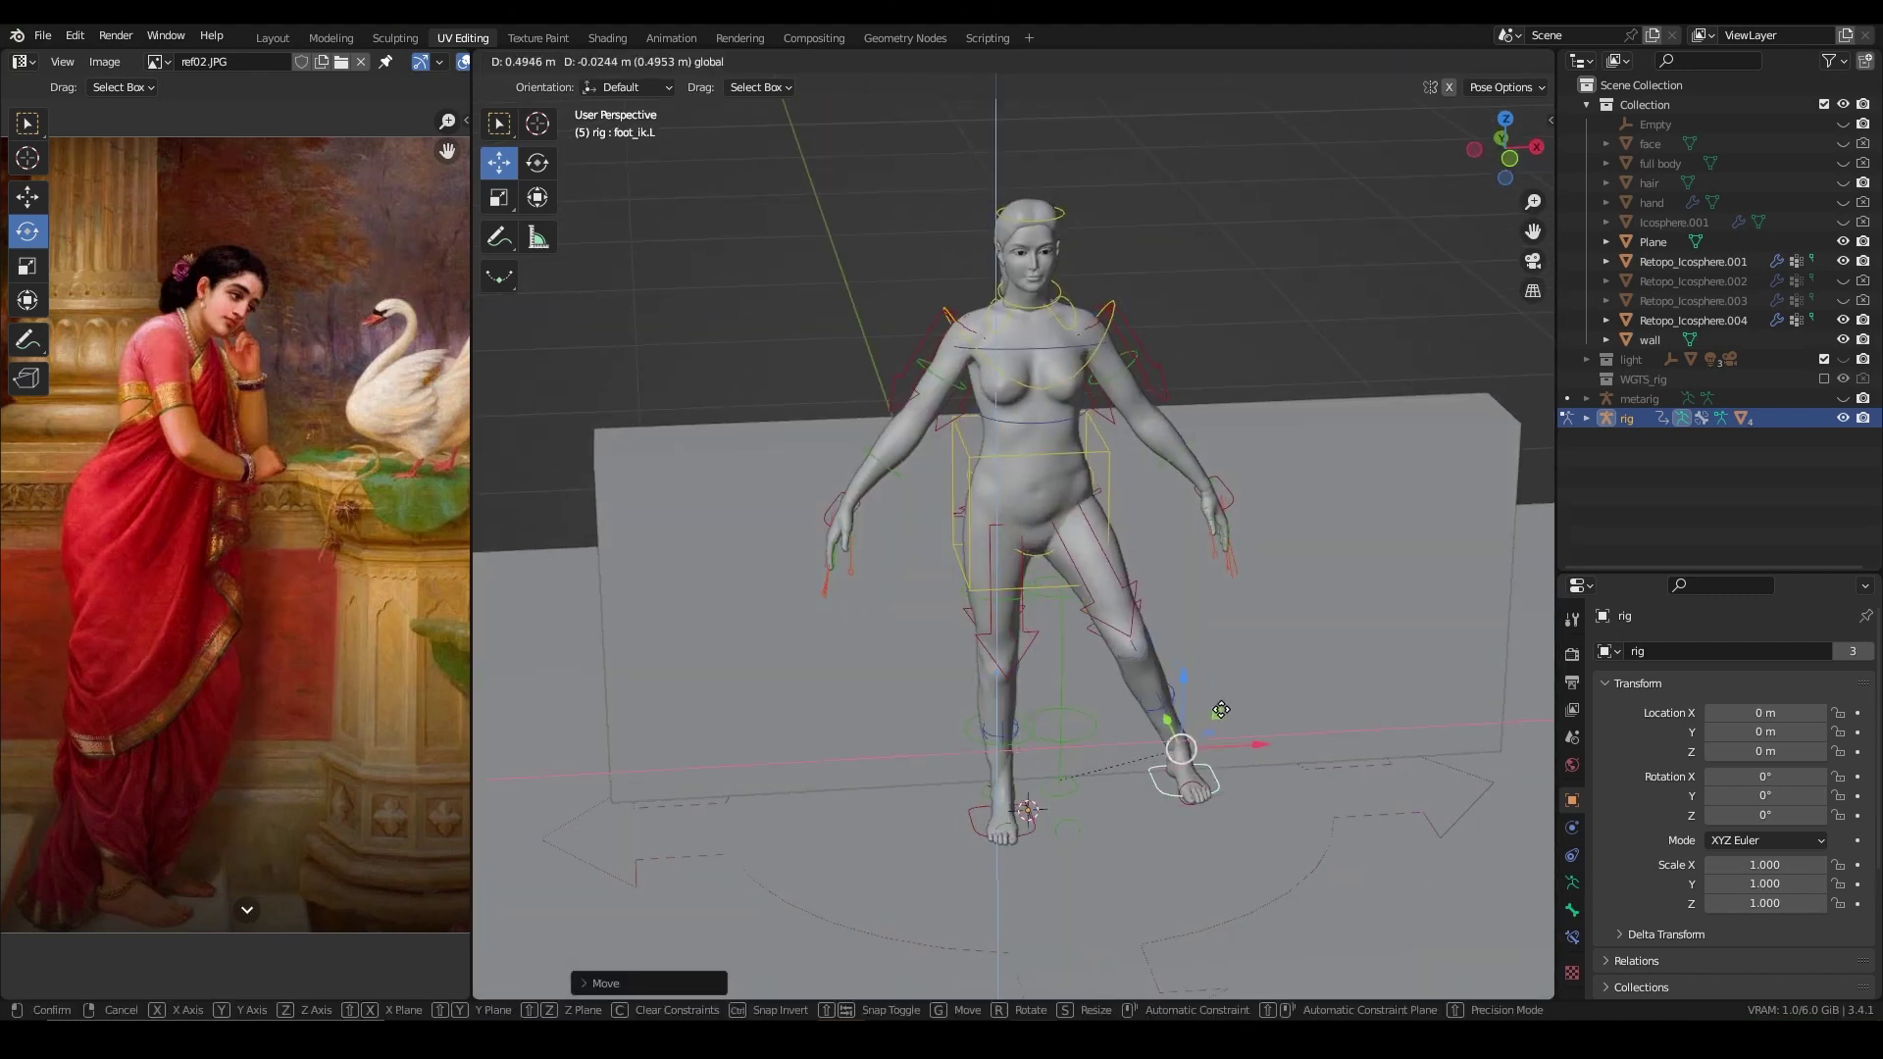
key(ctrl+z)
Step: Select the root control and begin rotating it to turn the hips toward the painting's pose
middle_drag(1256, 304, 1128, 834)
click(1127, 834)
key(r)
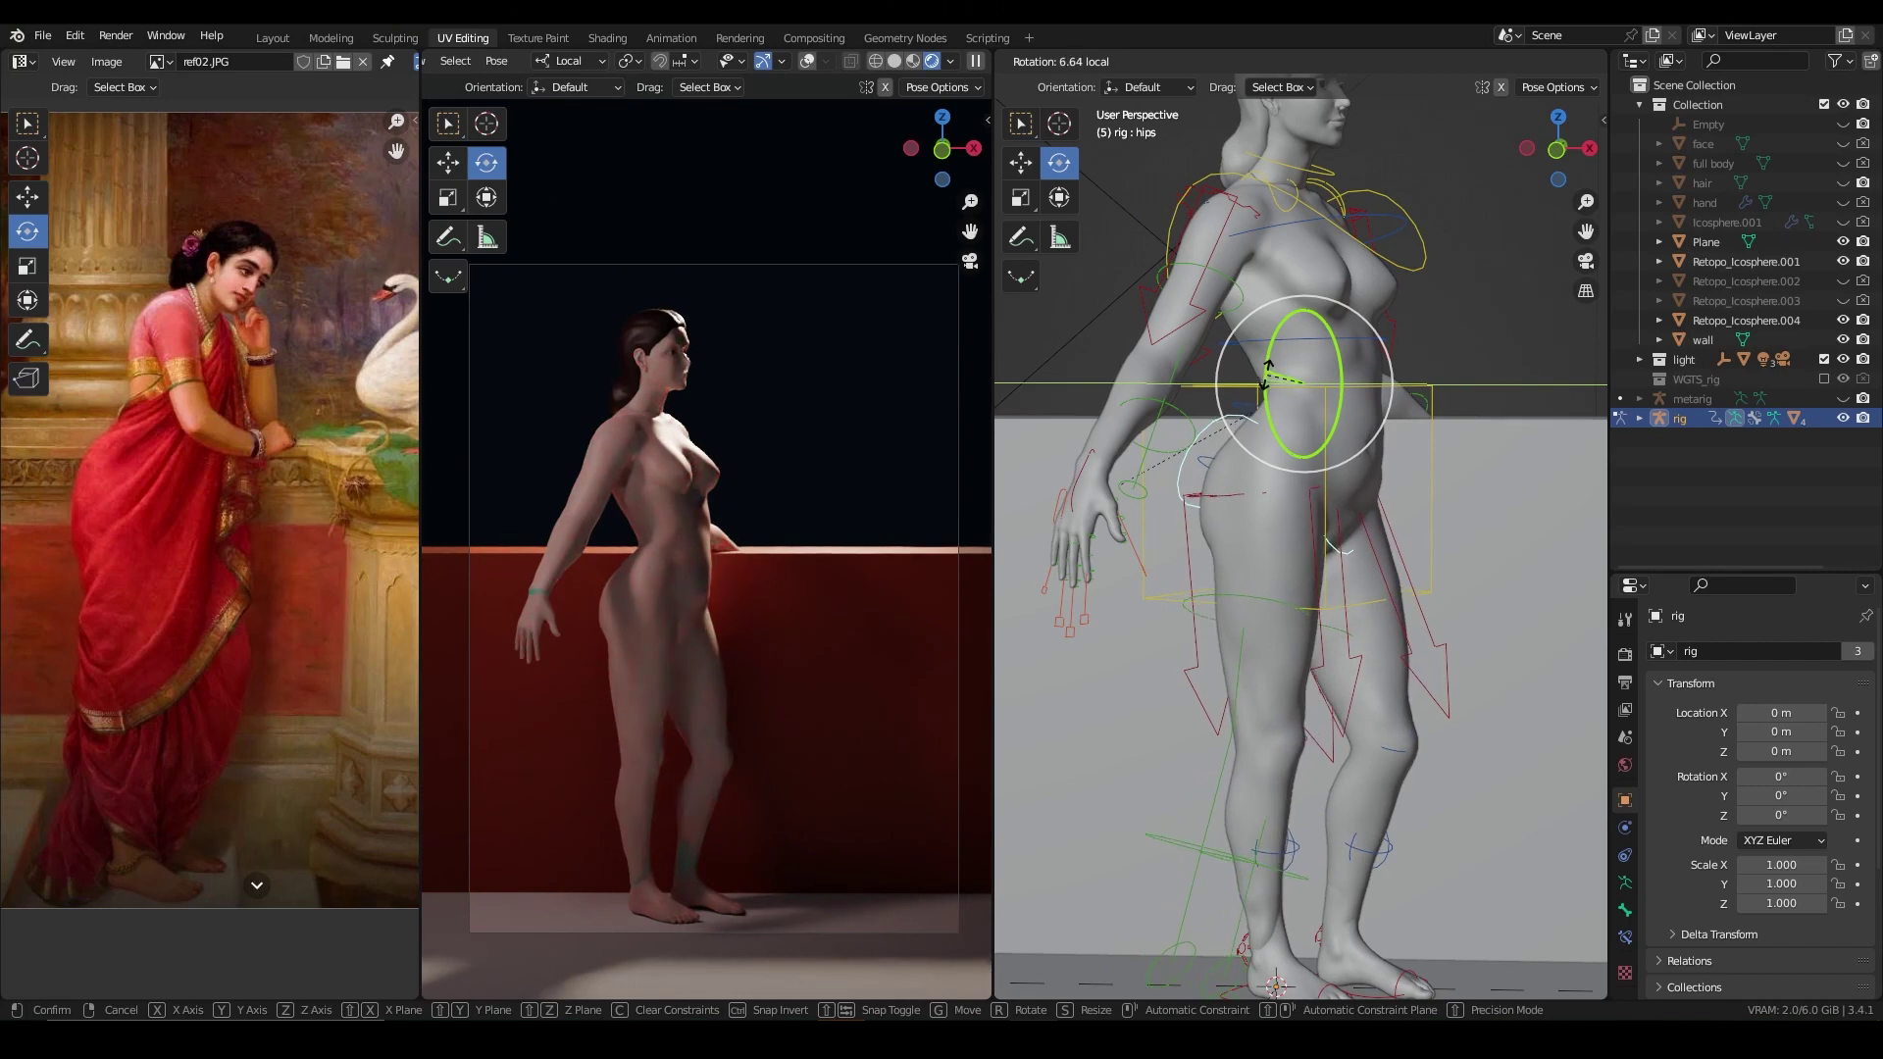
Step: Confirm the hips rotation and rotate the chest so the torso leans forward
click(1265, 375)
middle_drag(1404, 427, 1427, 337)
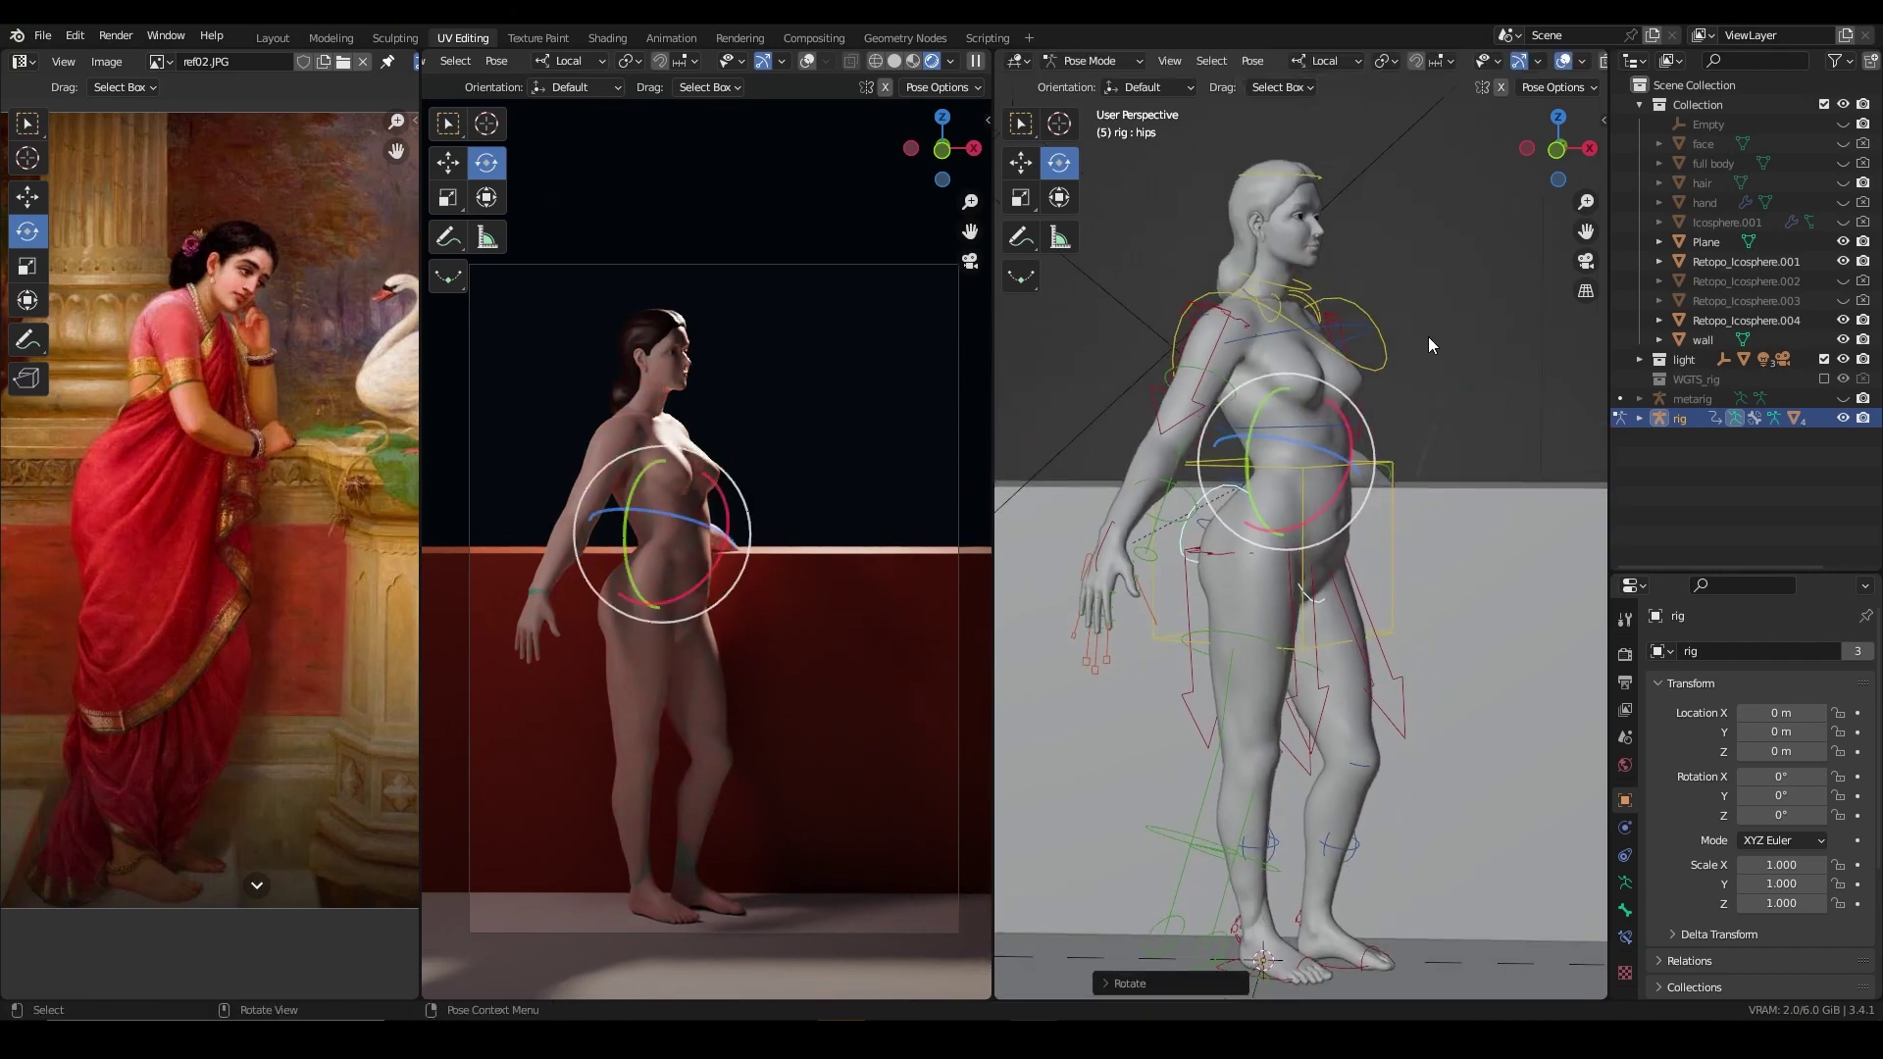
click(1384, 365)
mouse_move(1345, 441)
mouse_down()
mouse_move(1339, 423)
mouse_move(1275, 469)
mouse_up()
scroll(1274, 468, up, 2)
Step: Move the right hand forward and rotate it up toward the face
mouse_move(1155, 666)
mouse_down()
mouse_move(1278, 677)
mouse_move(1559, 608)
mouse_up()
key(r)
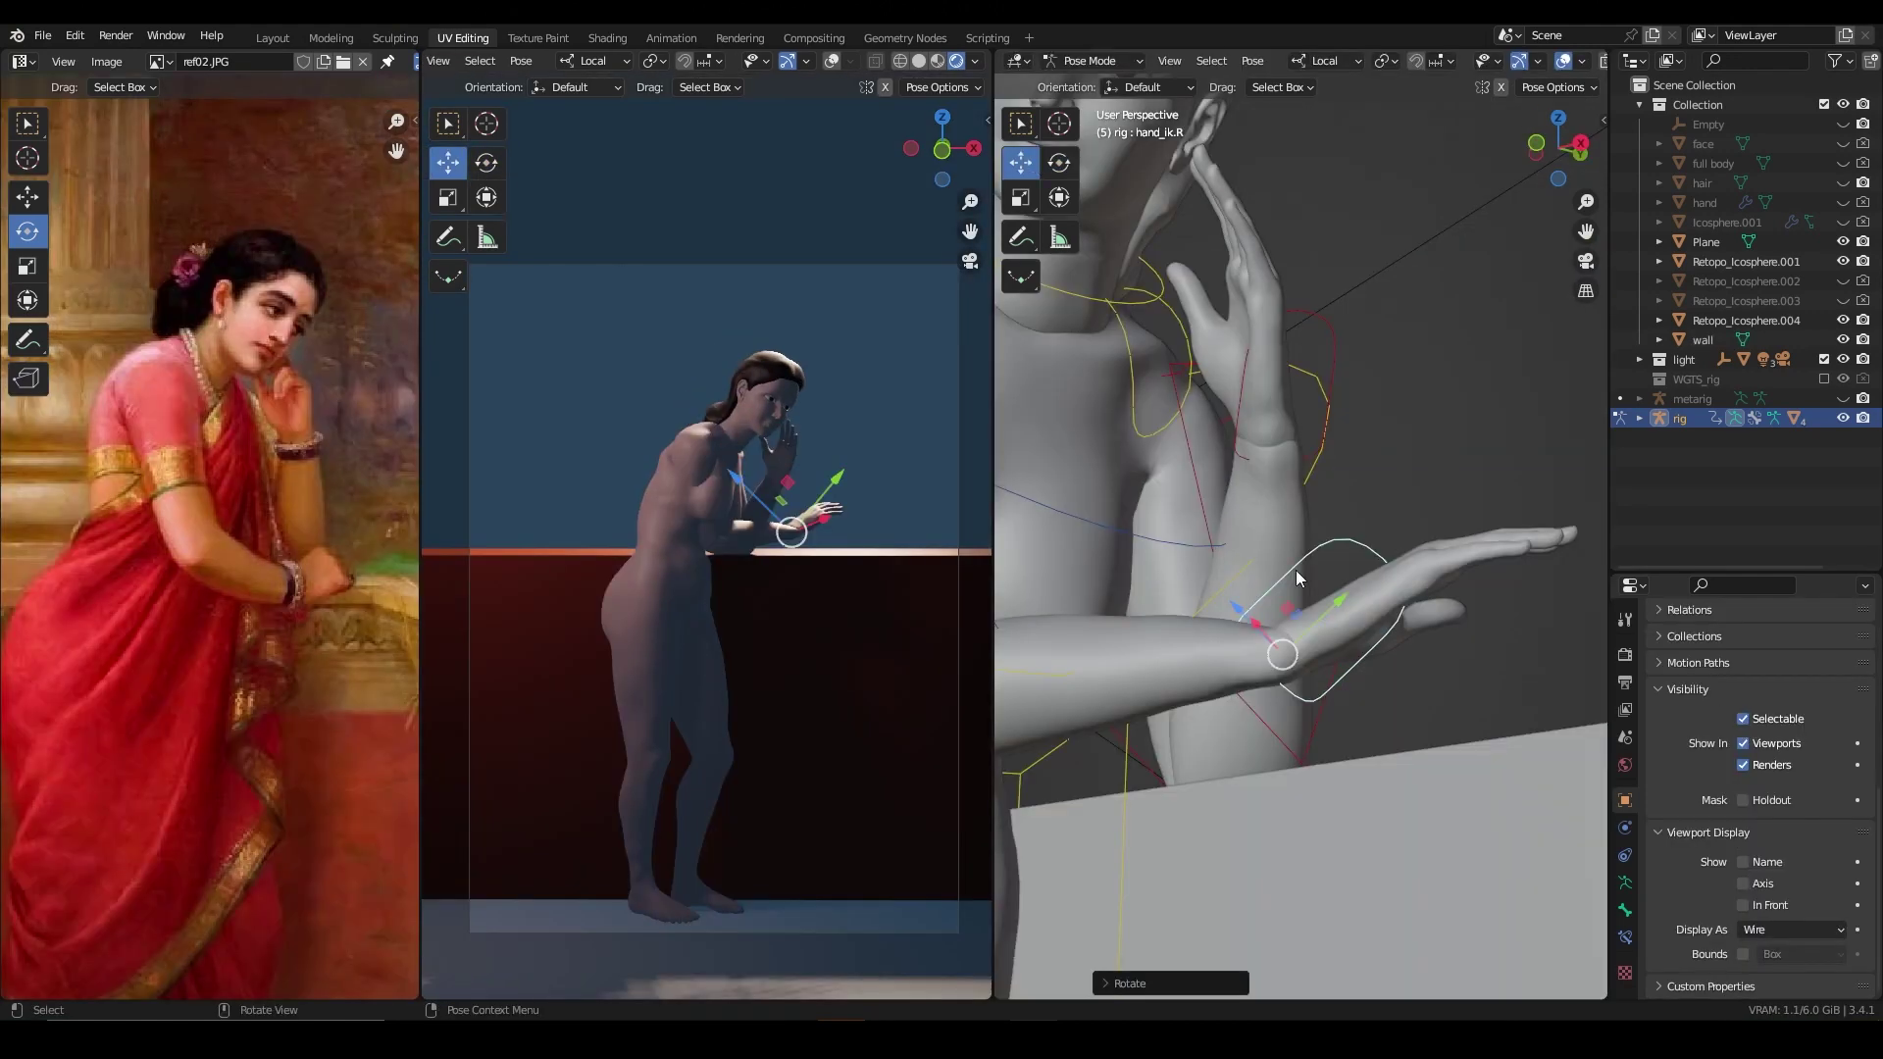
middle_drag(1180, 632, 1380, 513)
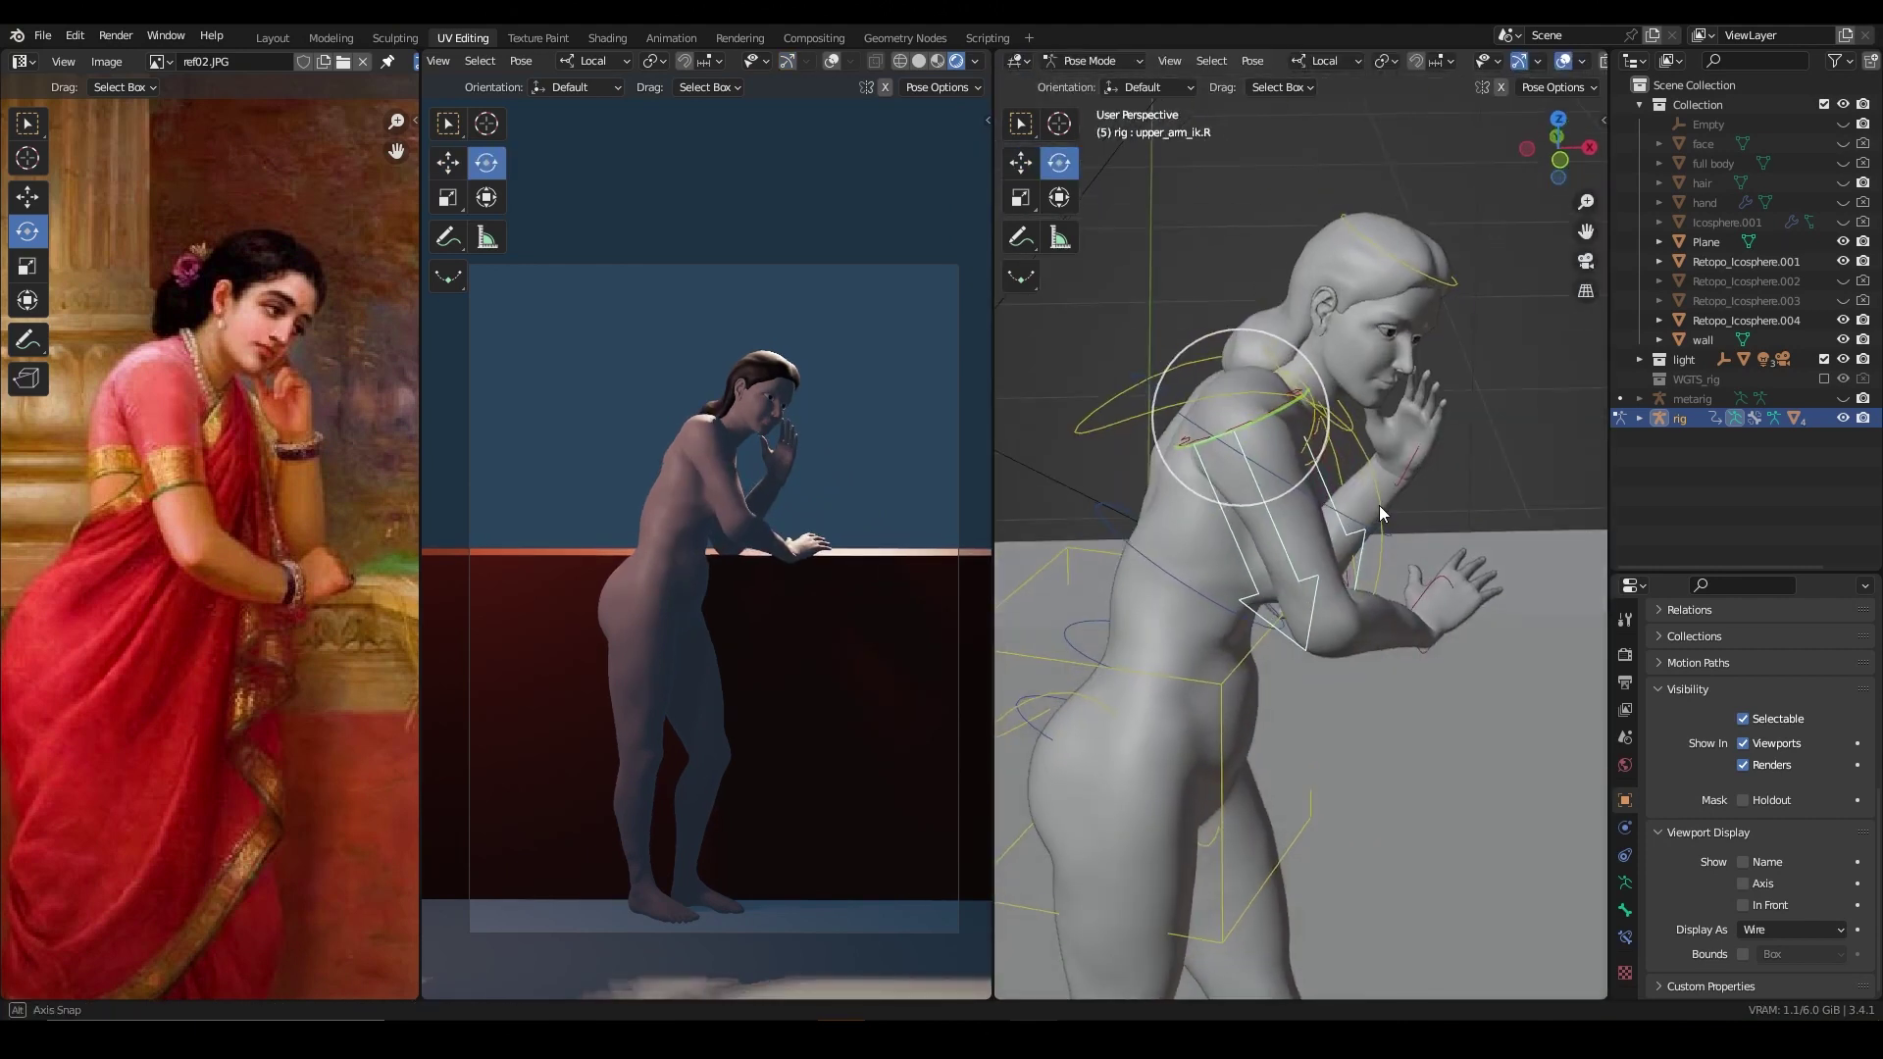